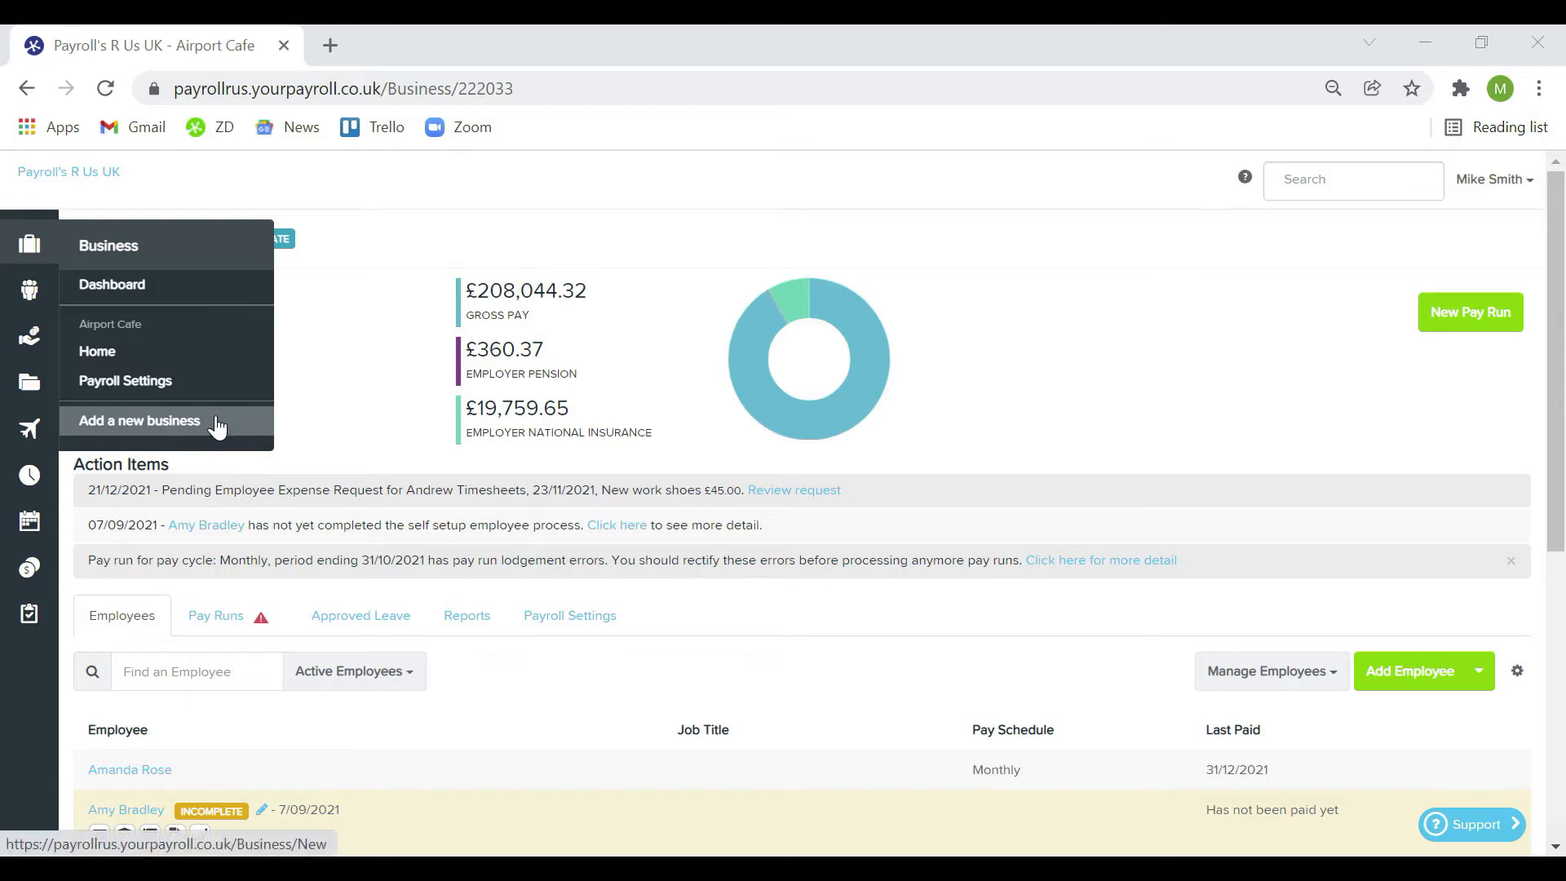
# Start a new business and enter its company registration number and name EXAMPLE LTD
pyautogui.click(216, 423)
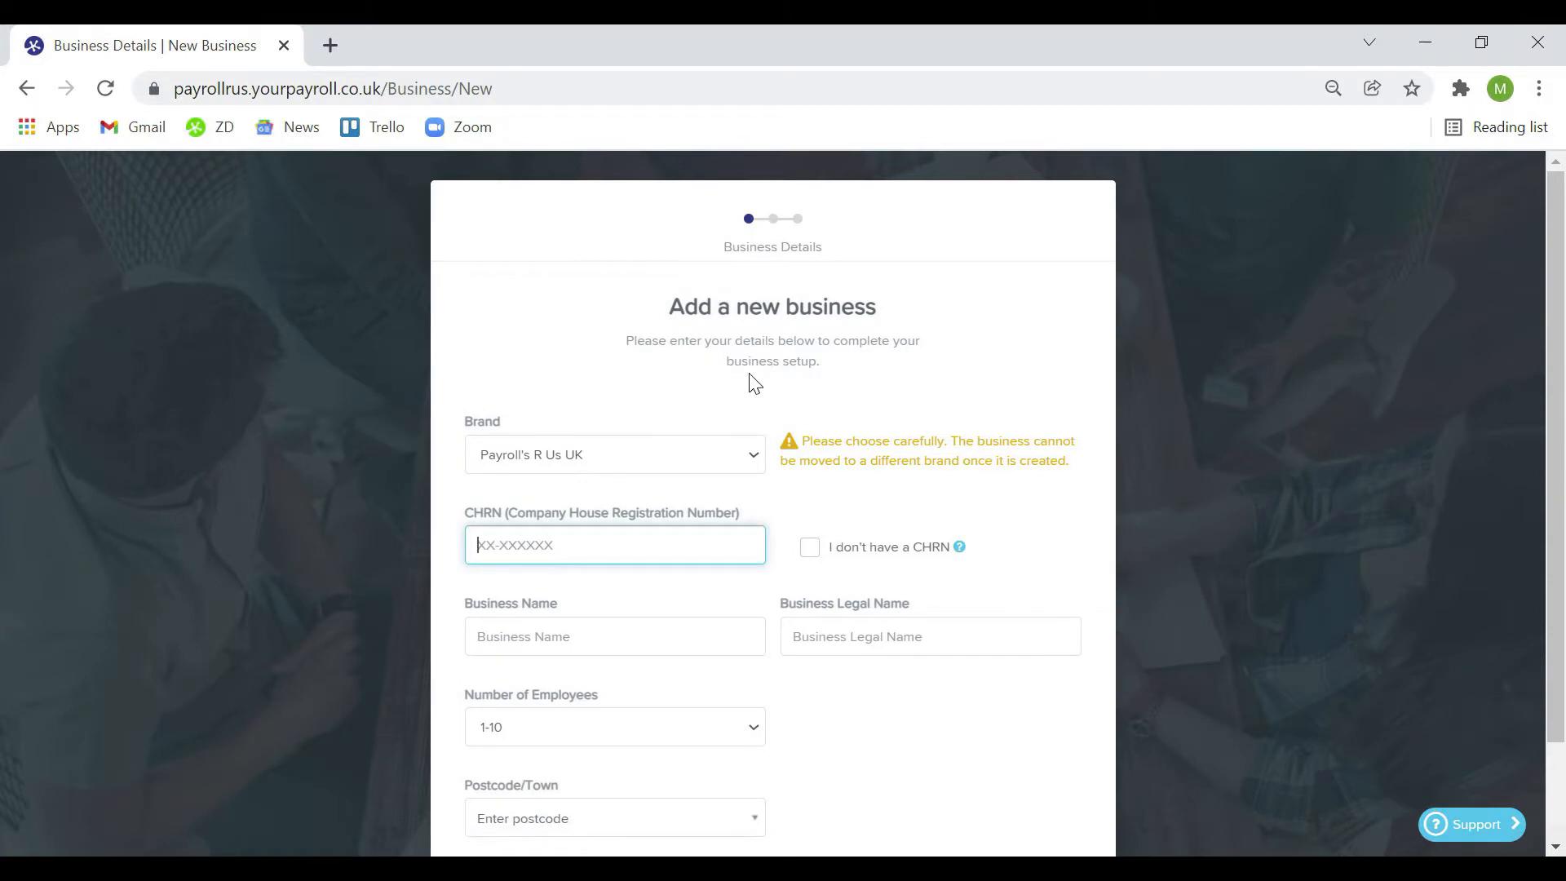
pyautogui.scroll(-1, 763, 382)
pyautogui.scroll(-1, 762, 382)
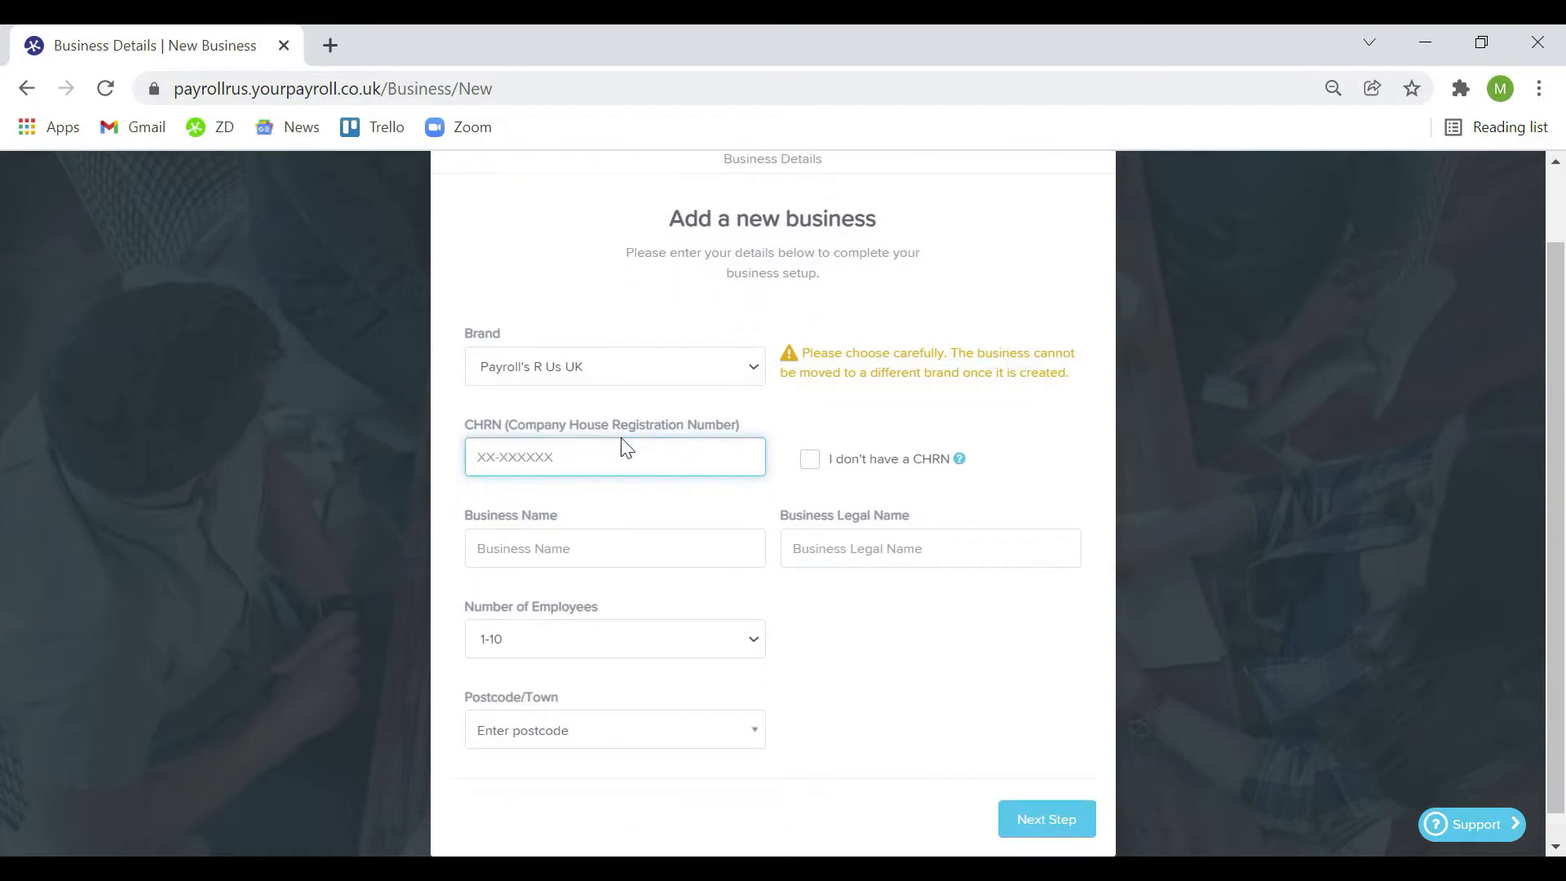
pyautogui.write('13-383108')
pyautogui.click(875, 432)
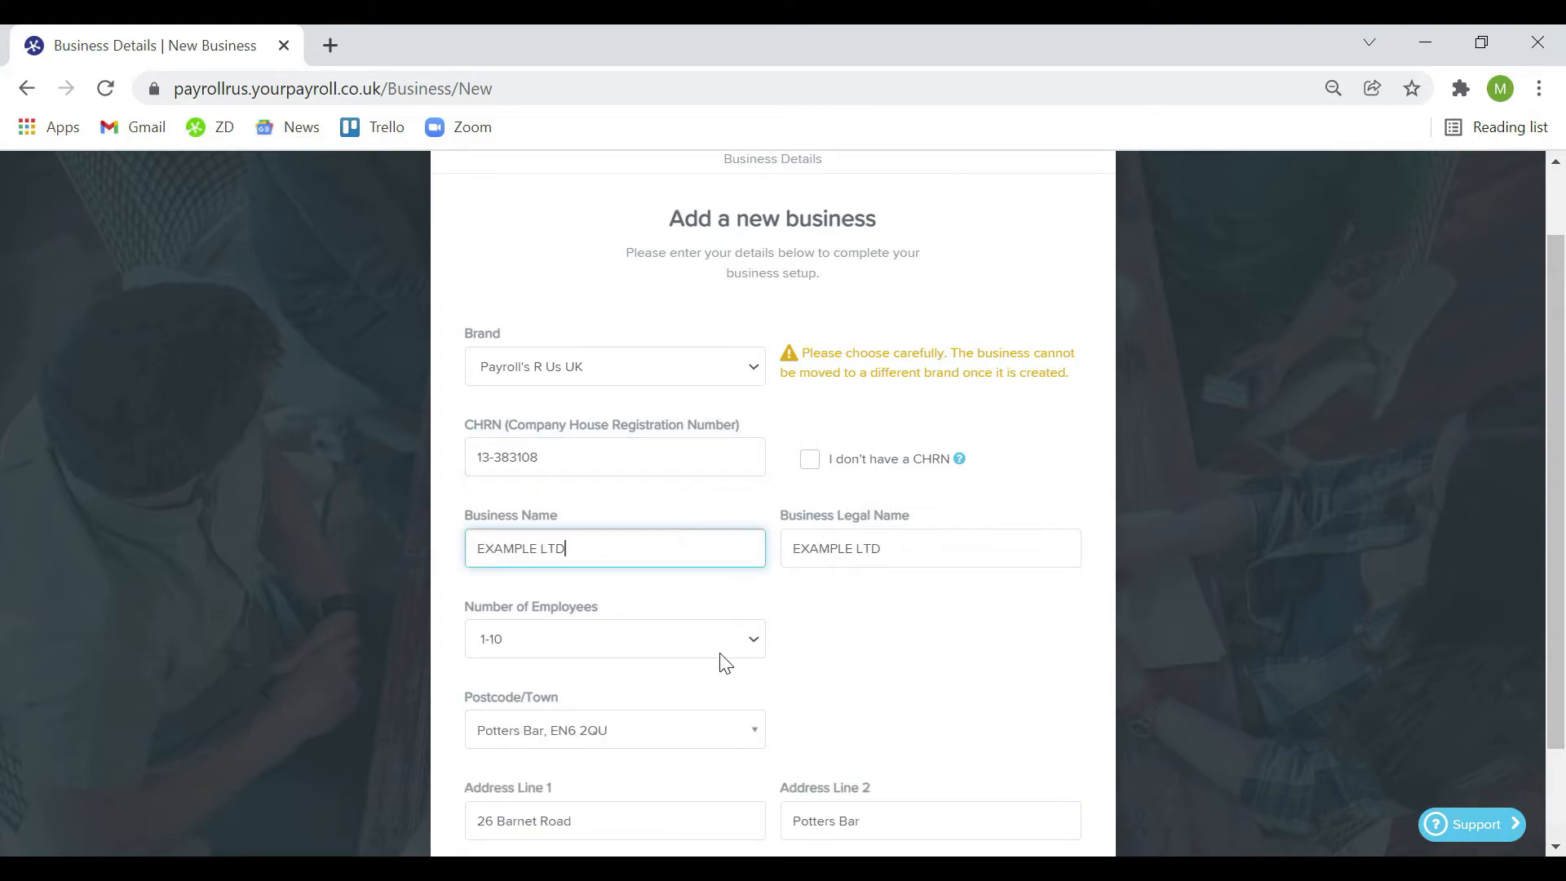
pyautogui.scroll(-2, 769, 654)
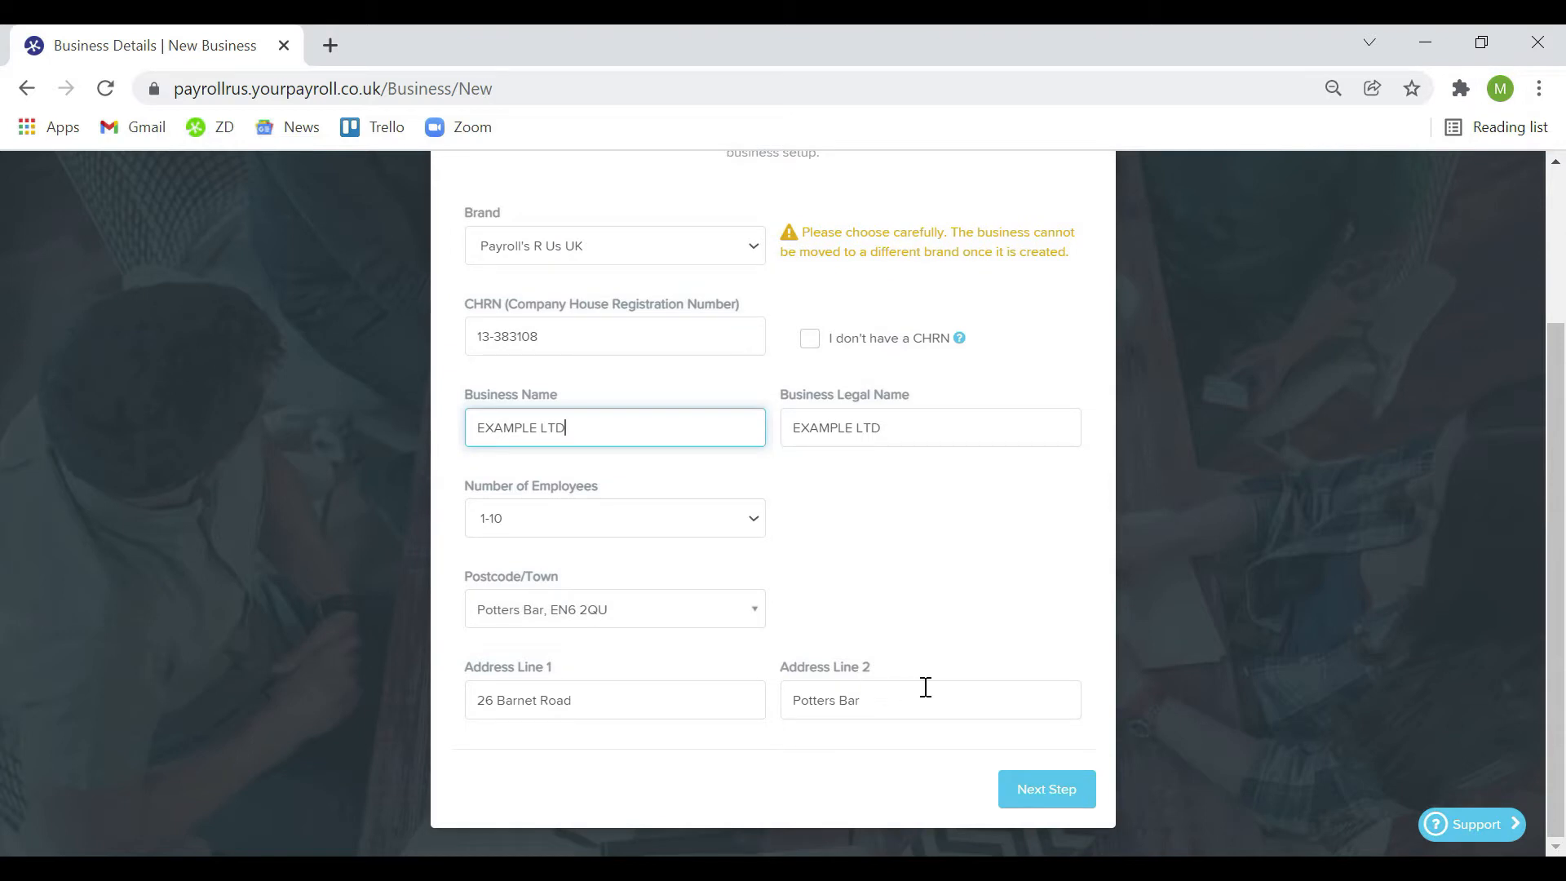
# Keep payroll defaults (no template, 7.5-hour days, monthly pay runs) and create the business
pyautogui.click(1048, 789)
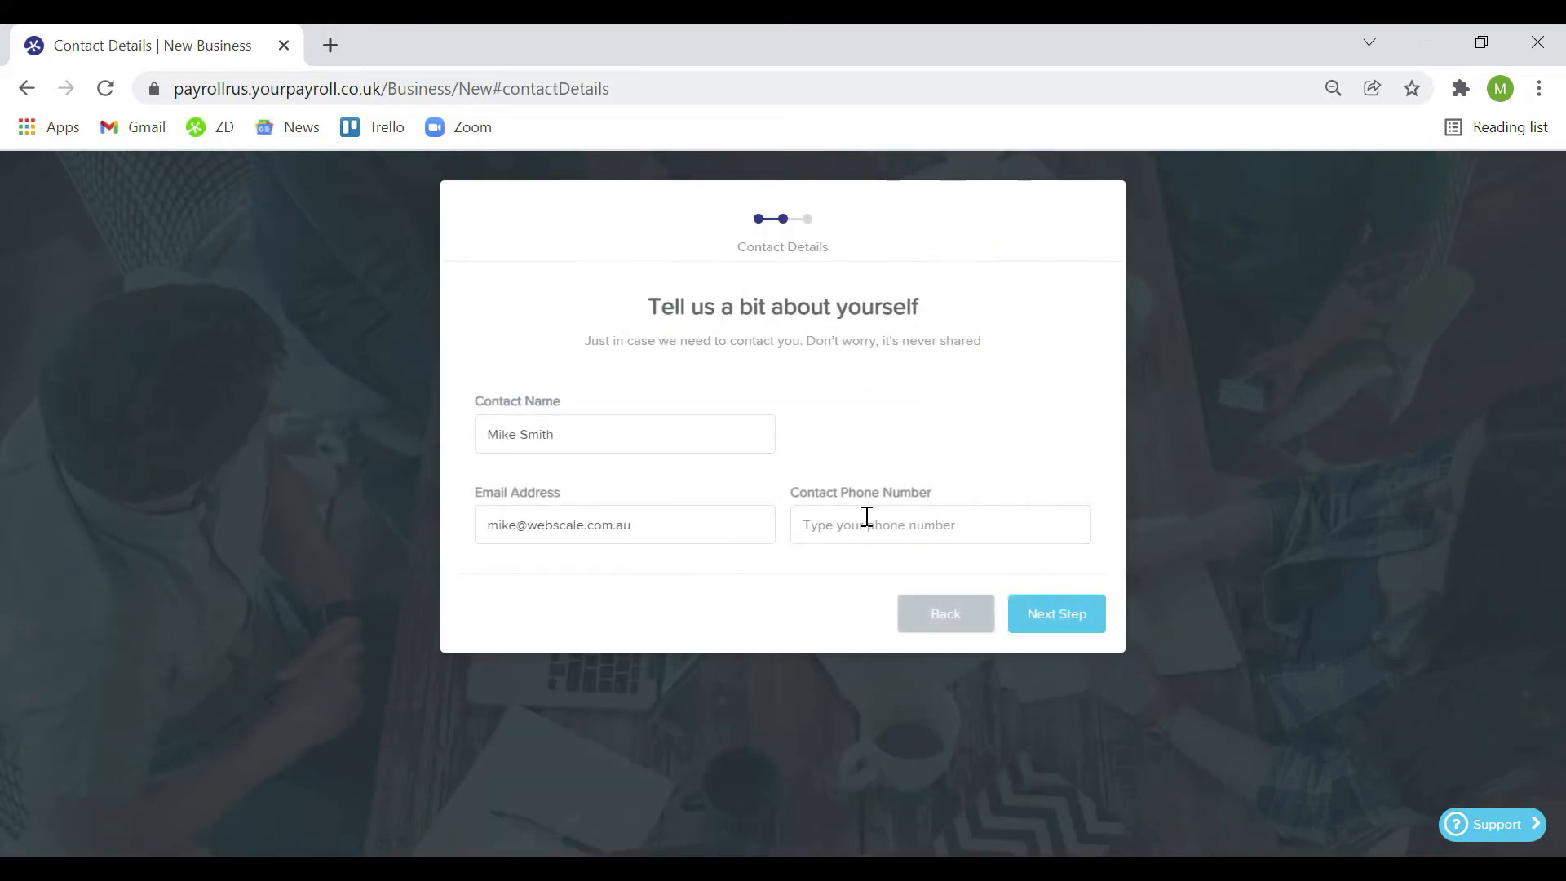
pyautogui.click(1037, 617)
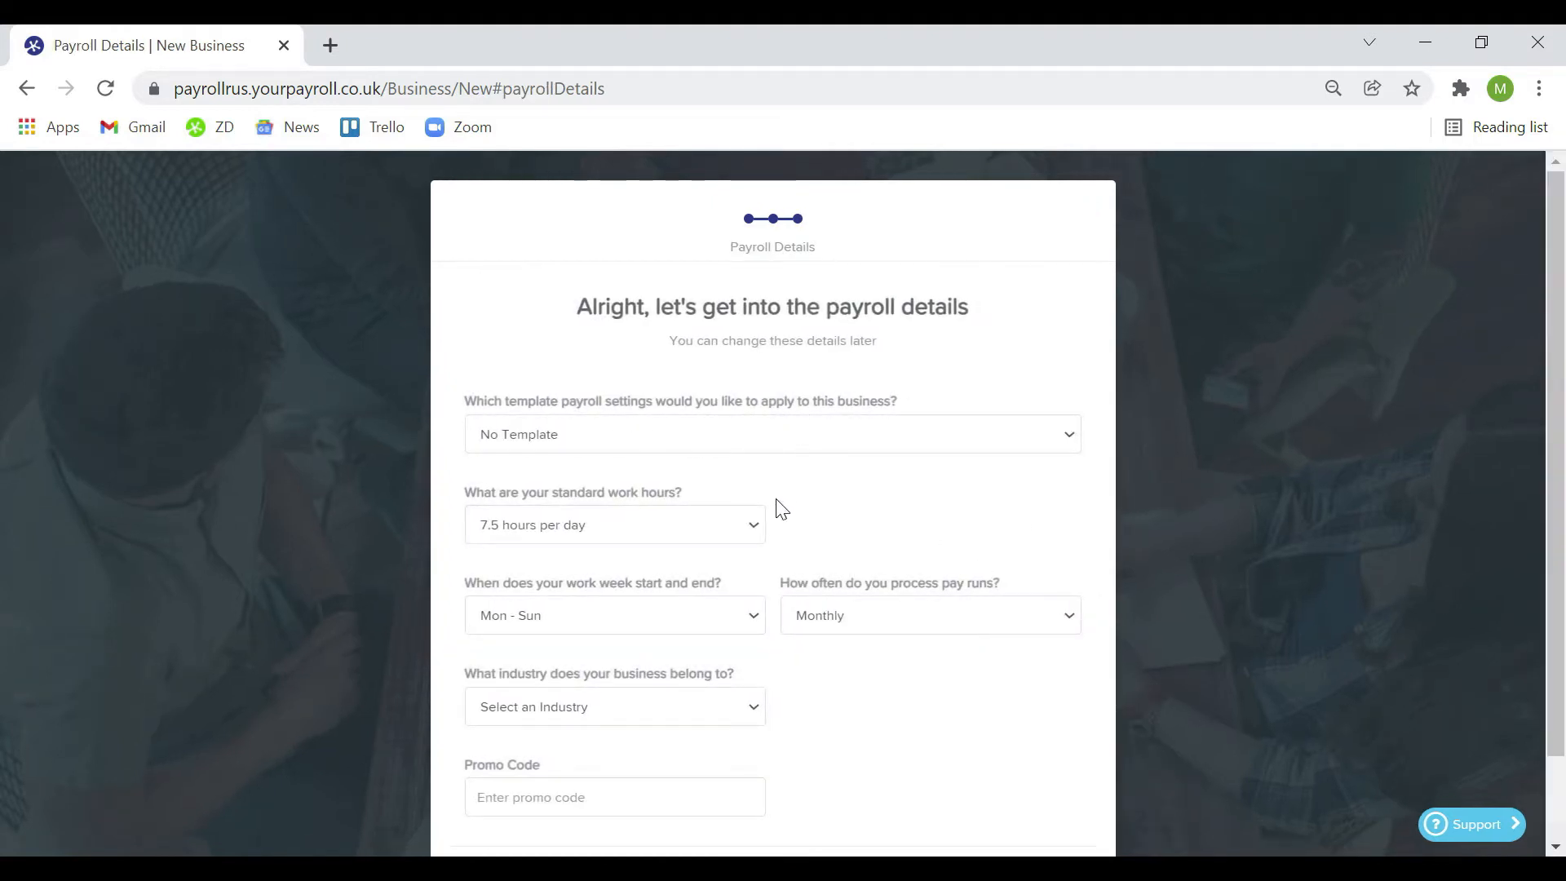
pyautogui.scroll(-2, 779, 542)
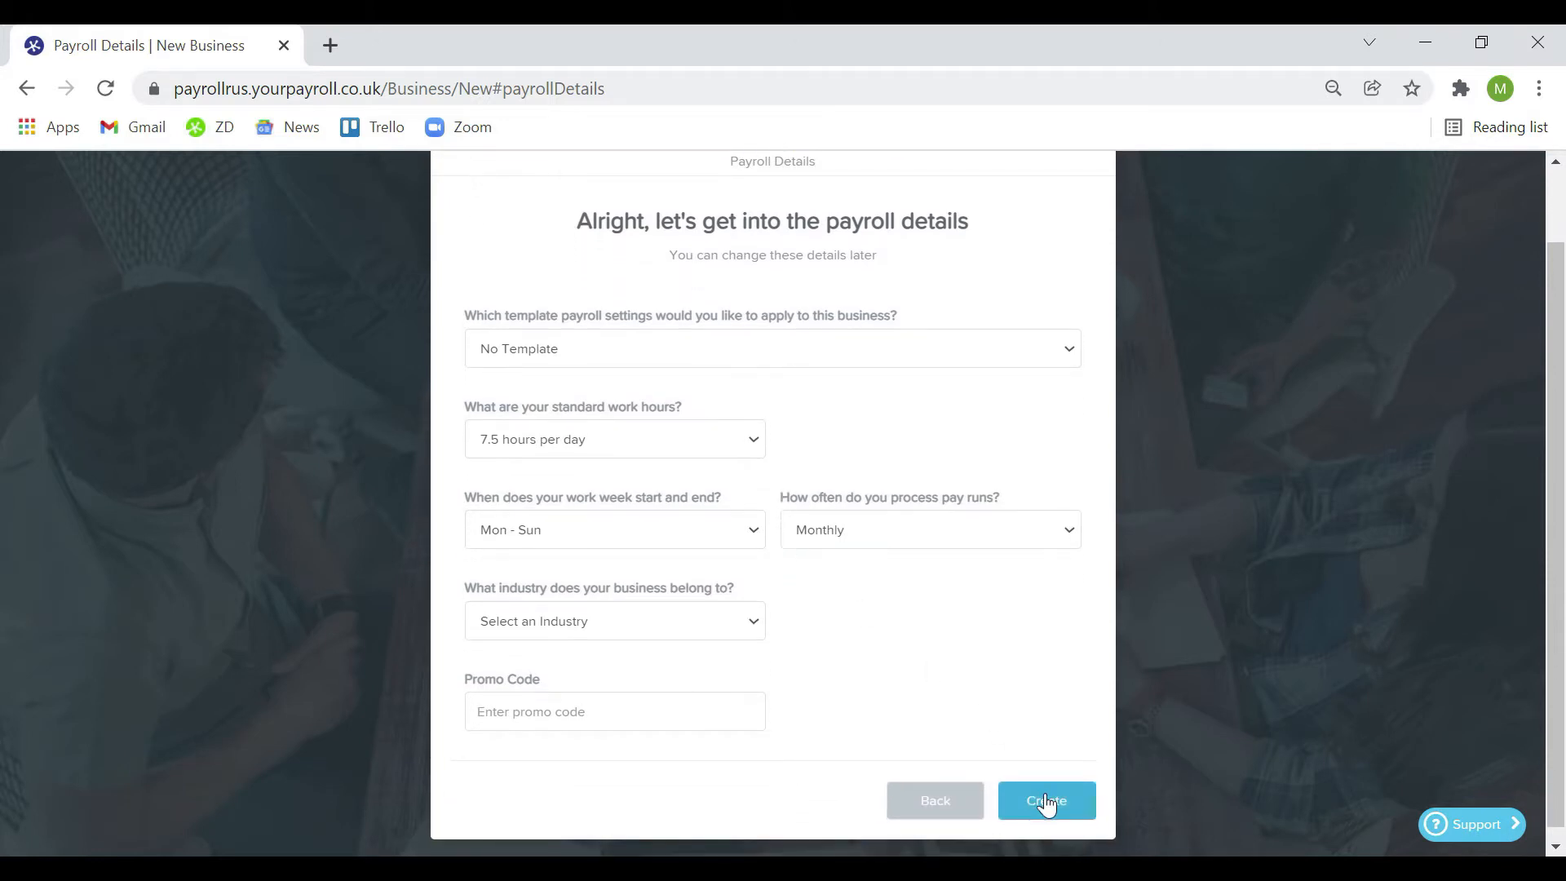
pyautogui.click(1047, 801)
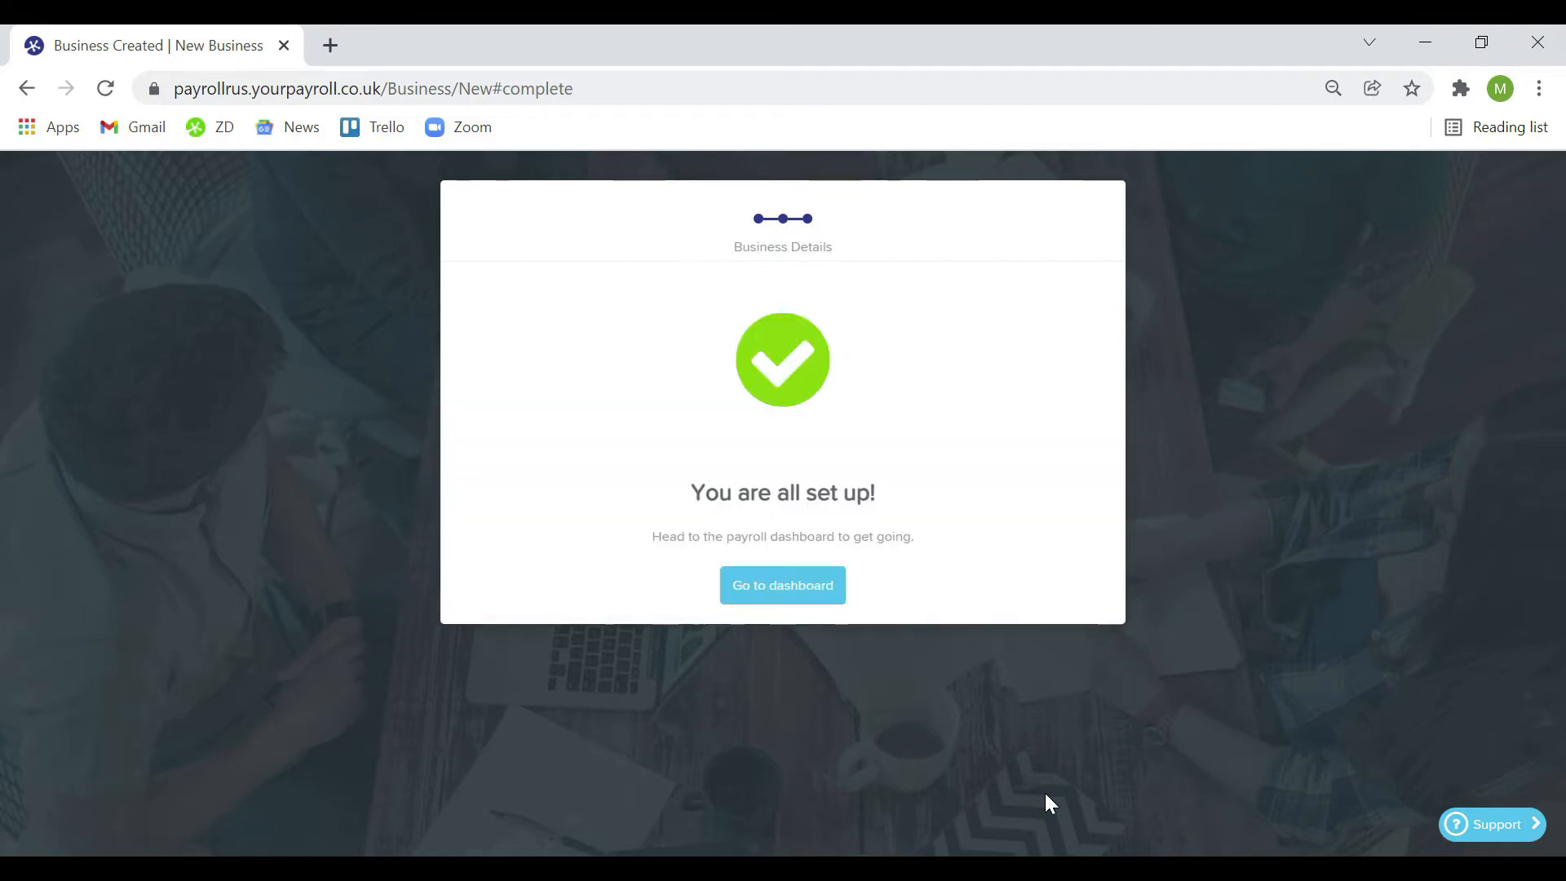
# Approve the £45.00 new work shoes expense from Action Items, then return to Airport Cafe
pyautogui.click(797, 592)
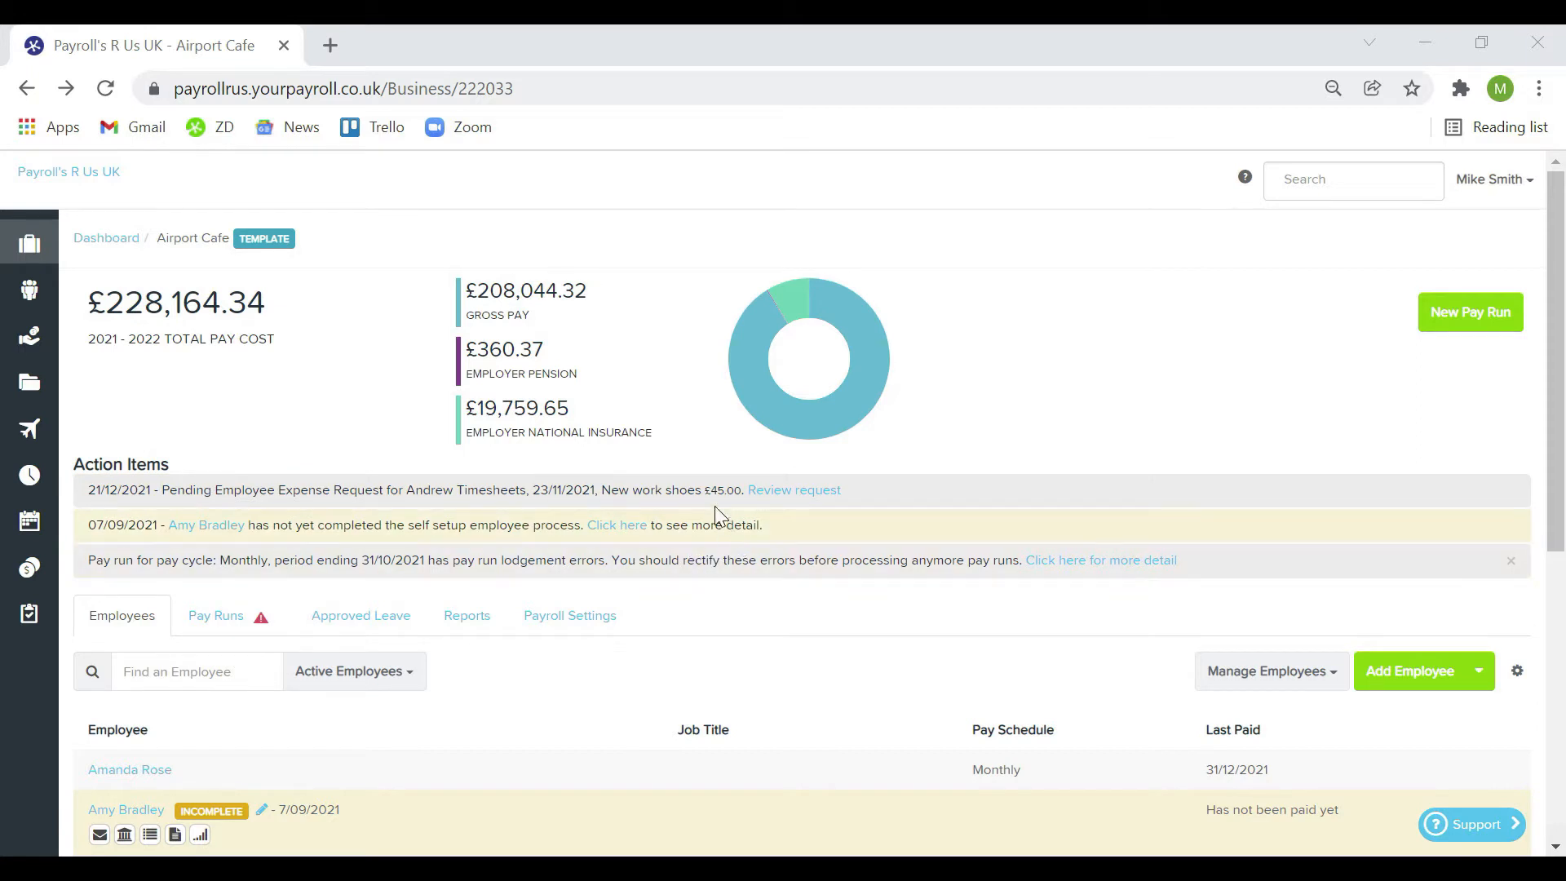
pyautogui.click(770, 491)
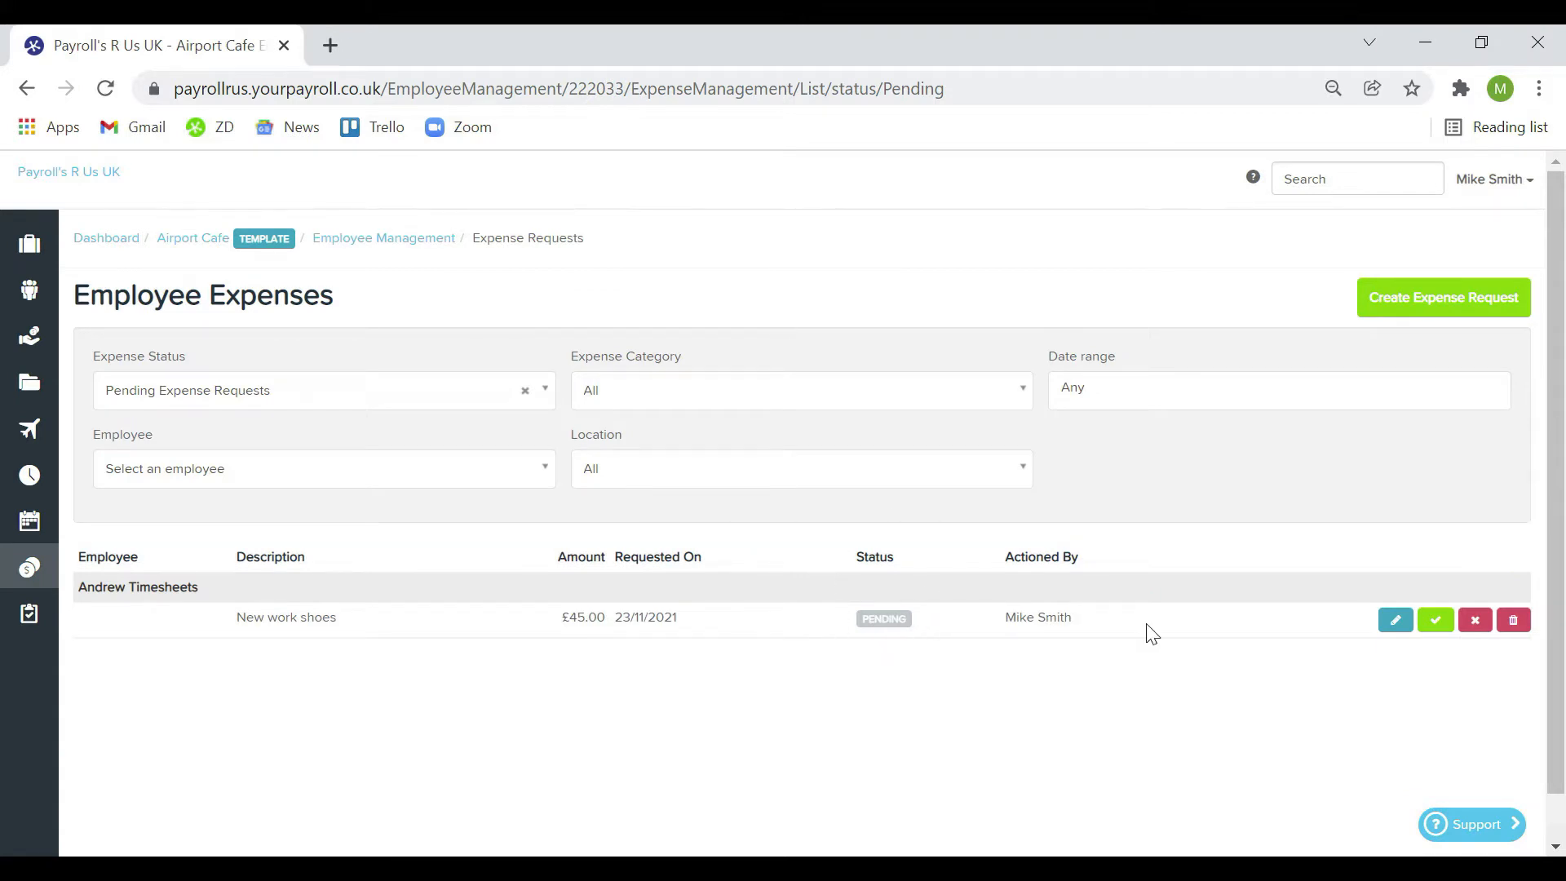
pyautogui.click(1432, 626)
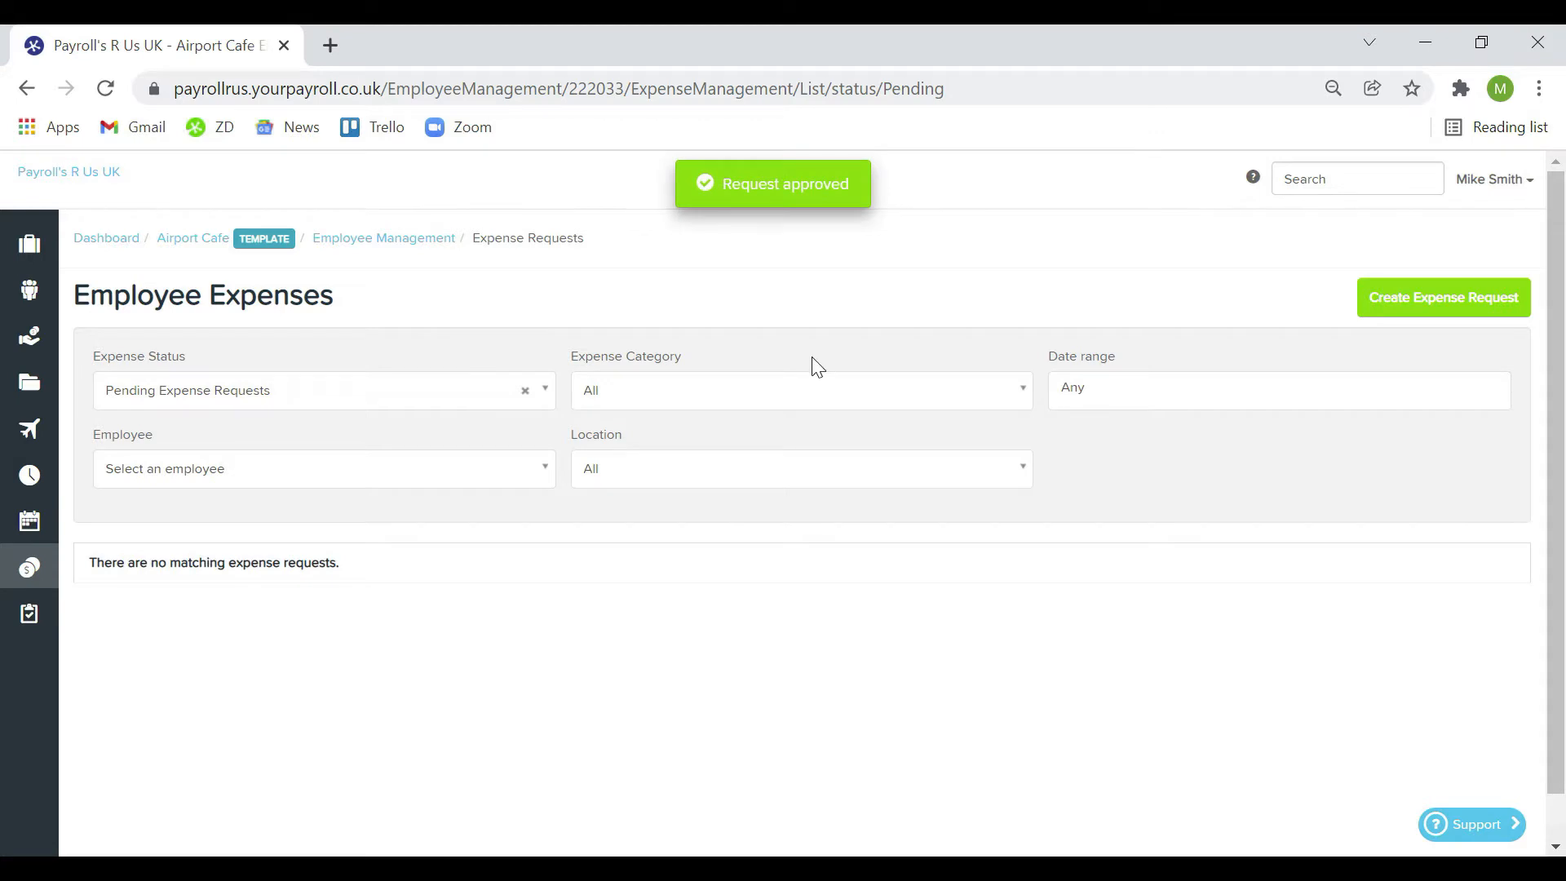
pyautogui.click(204, 253)
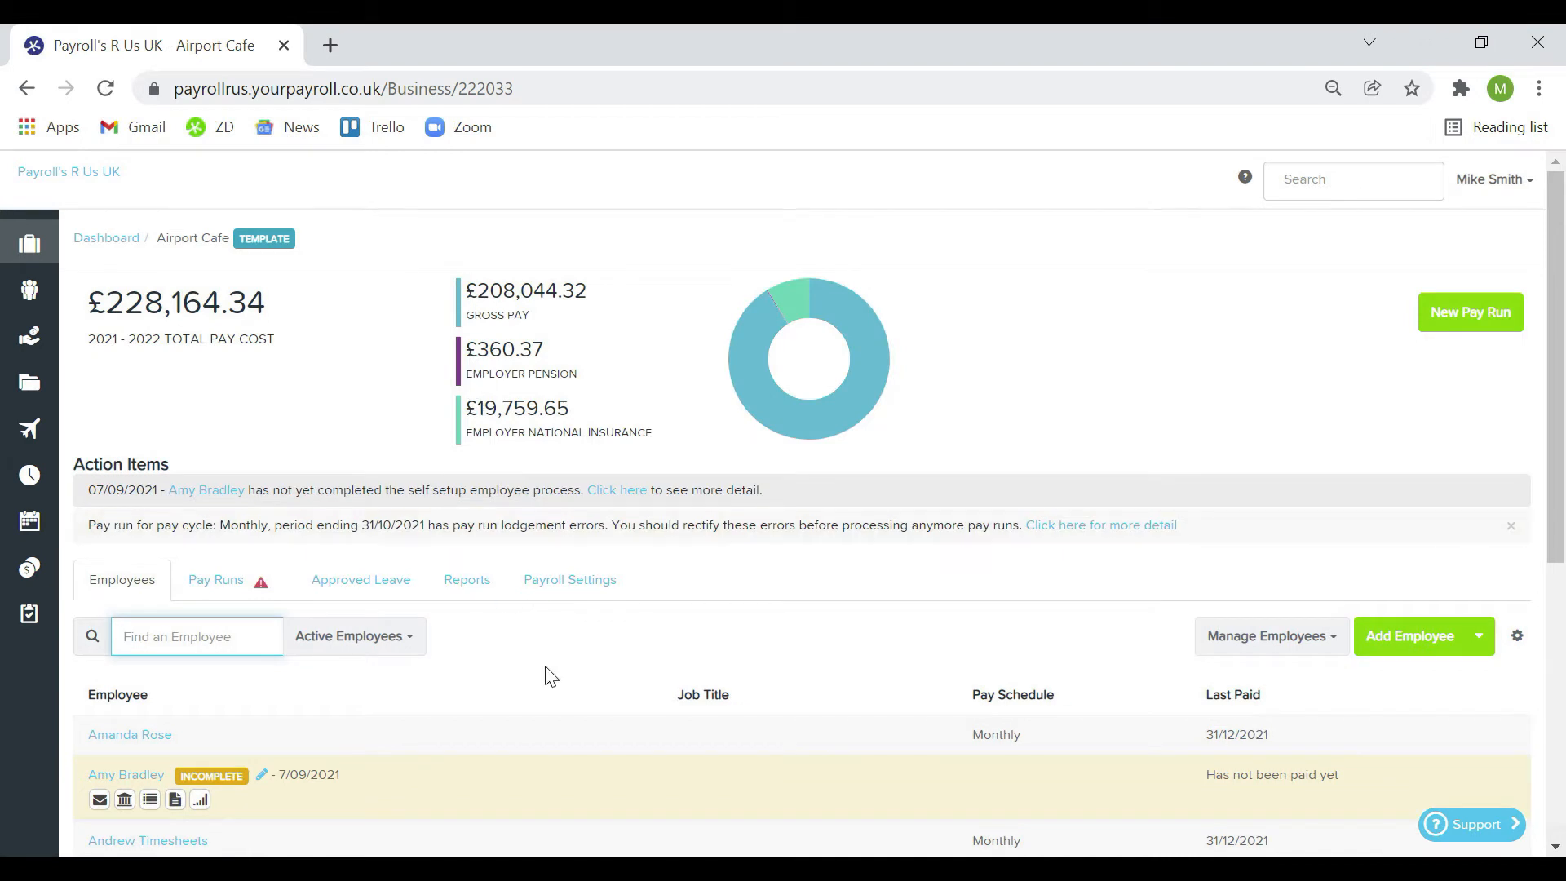
# Open the top employee's details in a new tab, view them, and return to the list
pyautogui.scroll(-4, 549, 675)
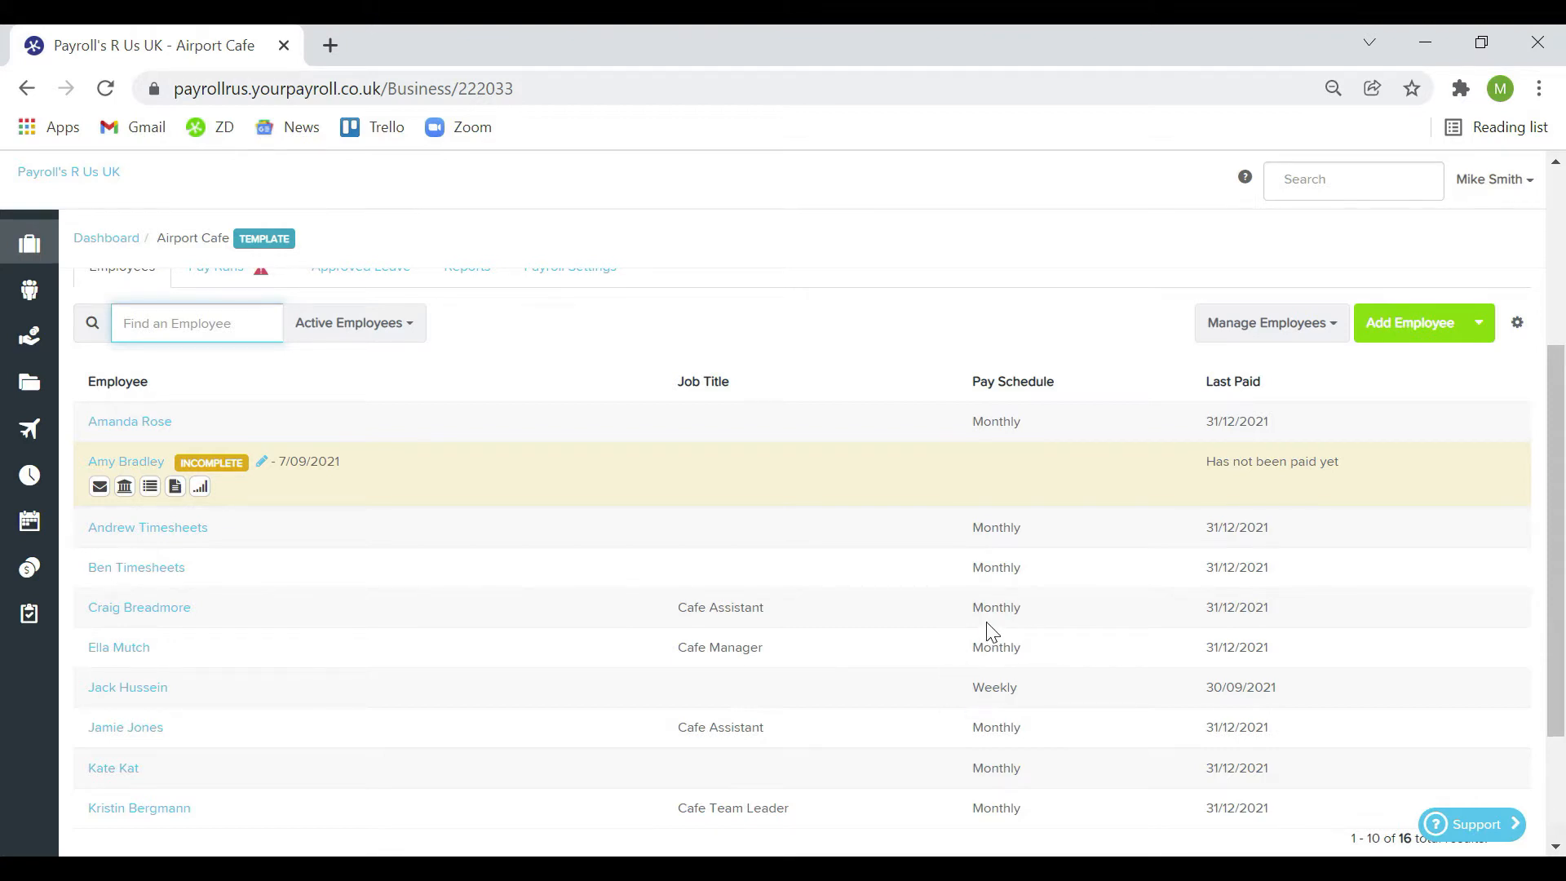
pyautogui.scroll(1, 571, 556)
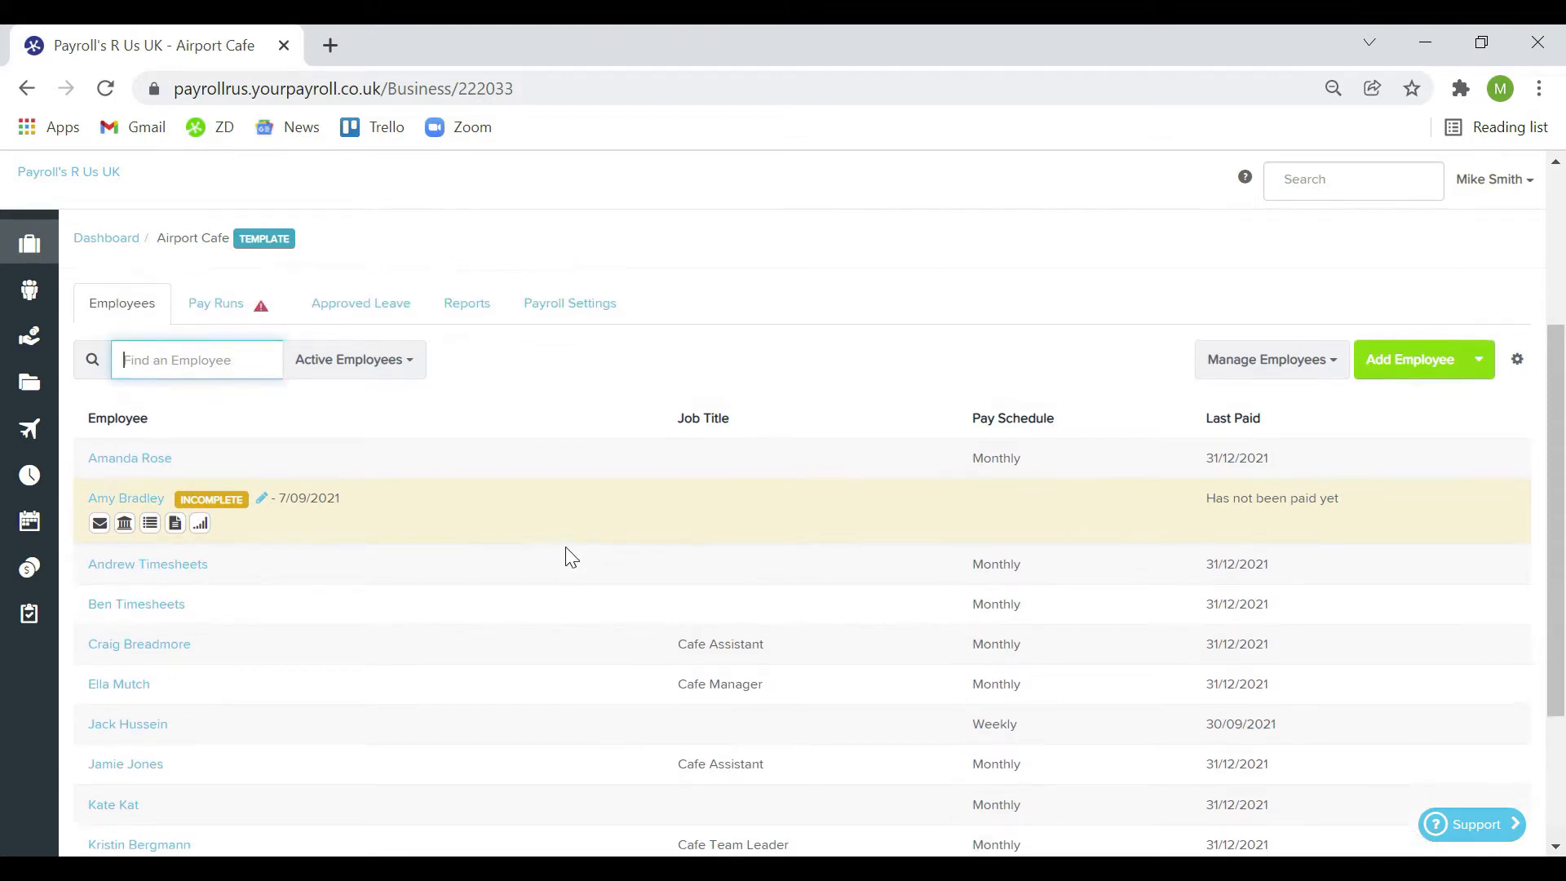
pyautogui.middleClick(136, 478)
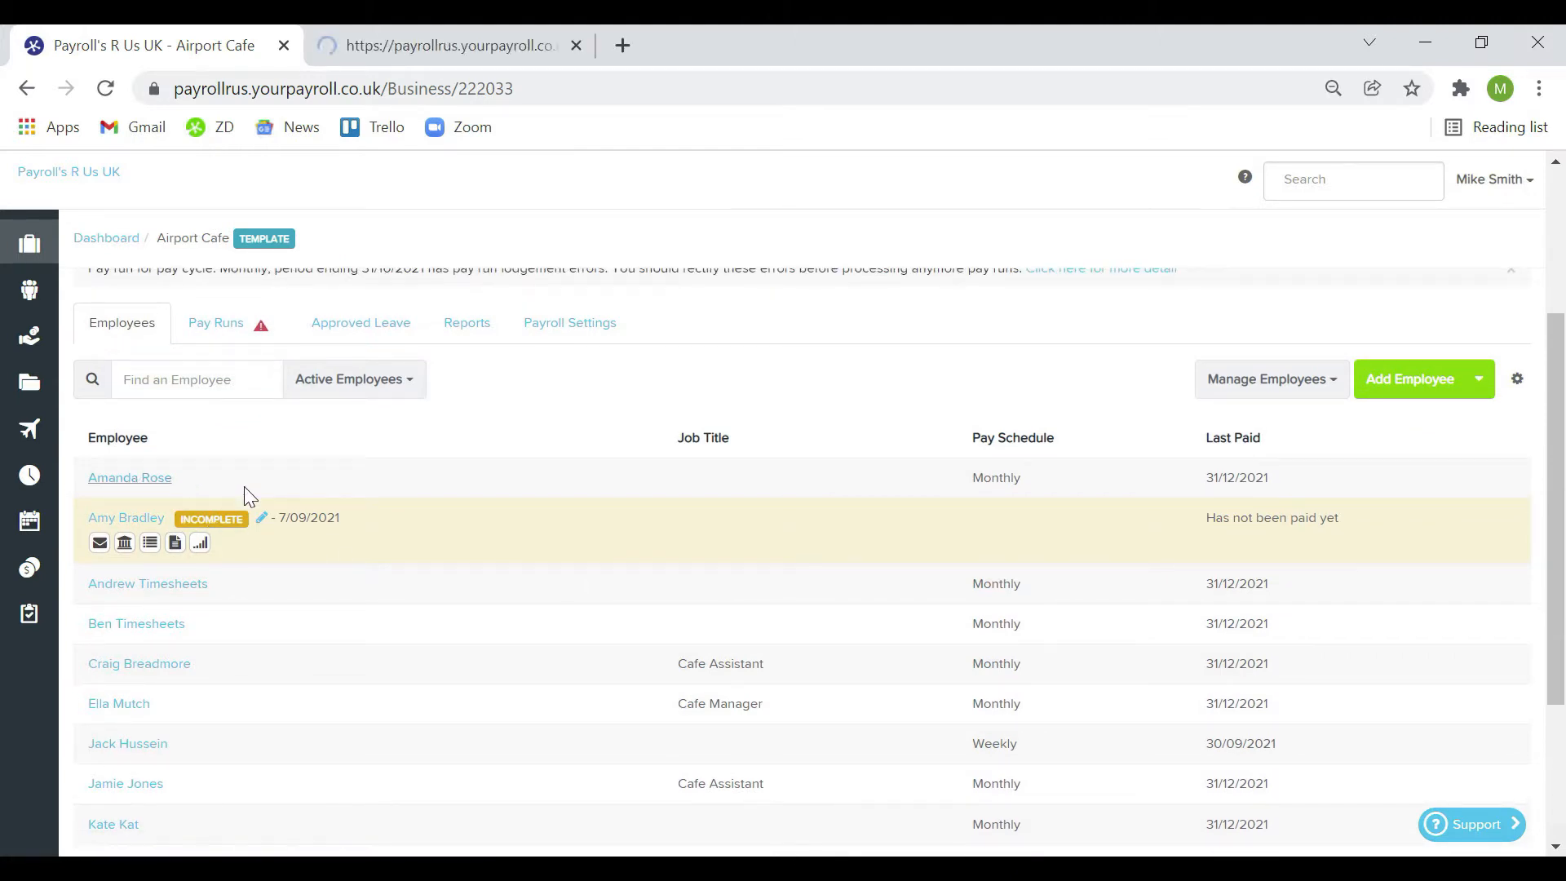
pyautogui.click(483, 49)
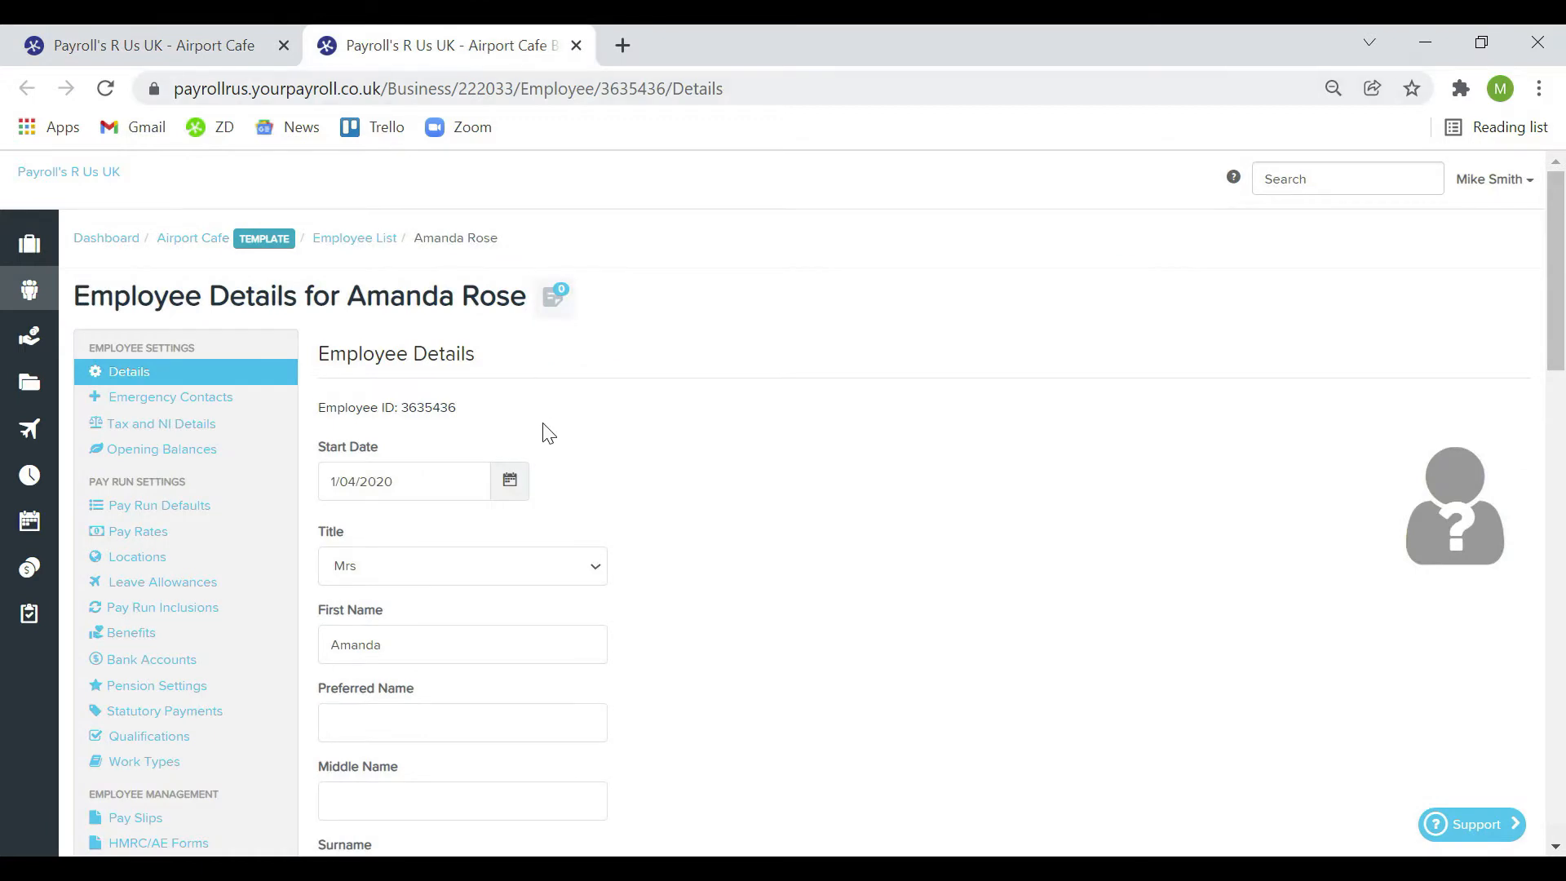
pyautogui.hotkey('ctrl', 'shift', 'Tab')
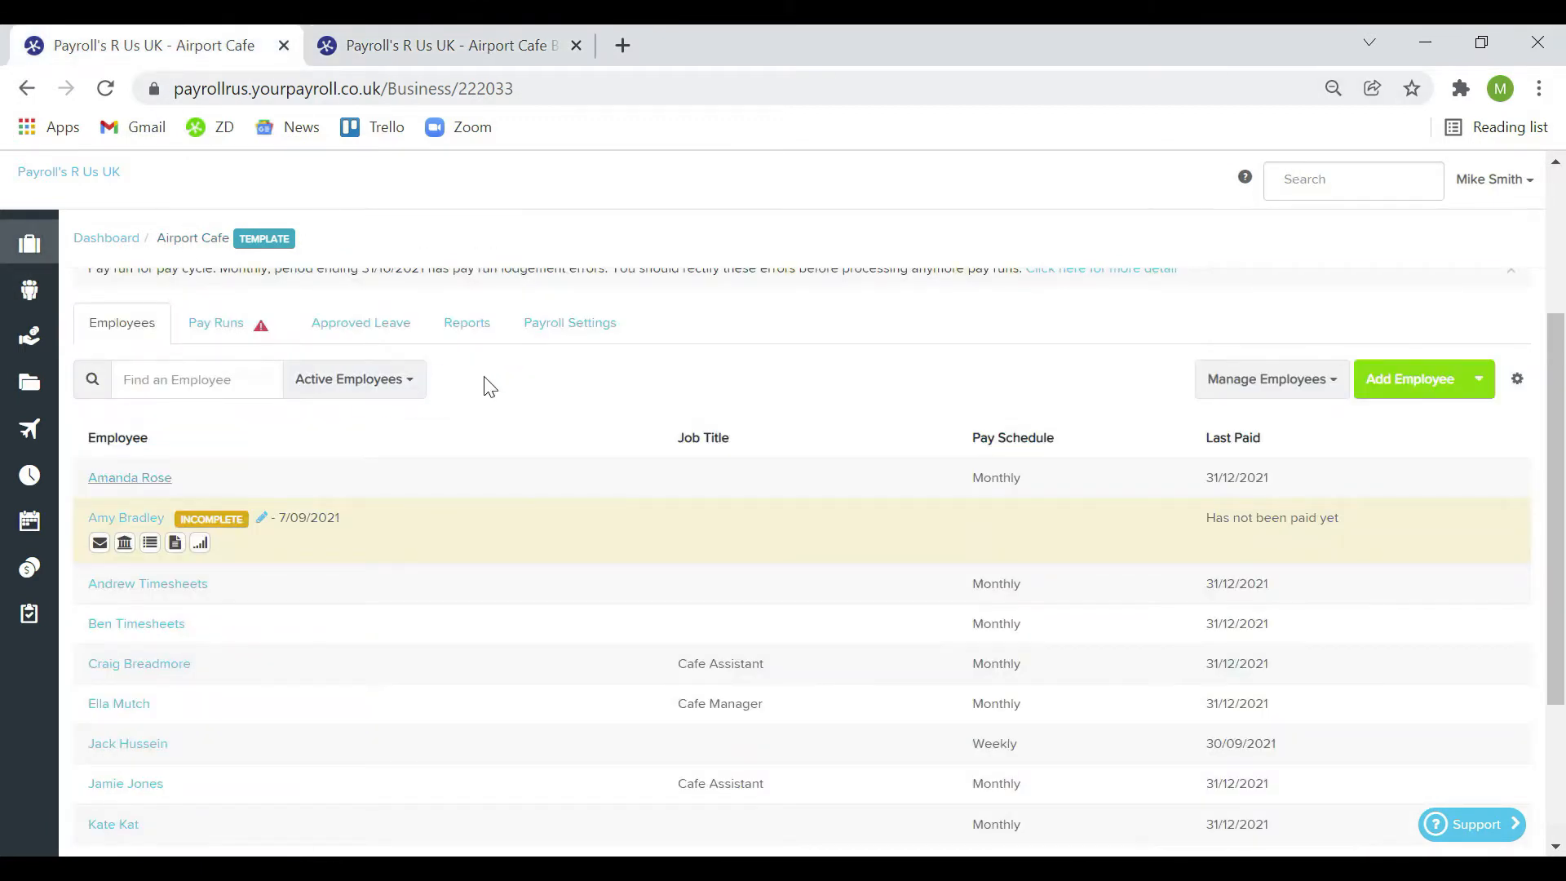
# Filter the employee list to All Employees, then back to Active Employees
pyautogui.click(413, 387)
pyautogui.click(386, 418)
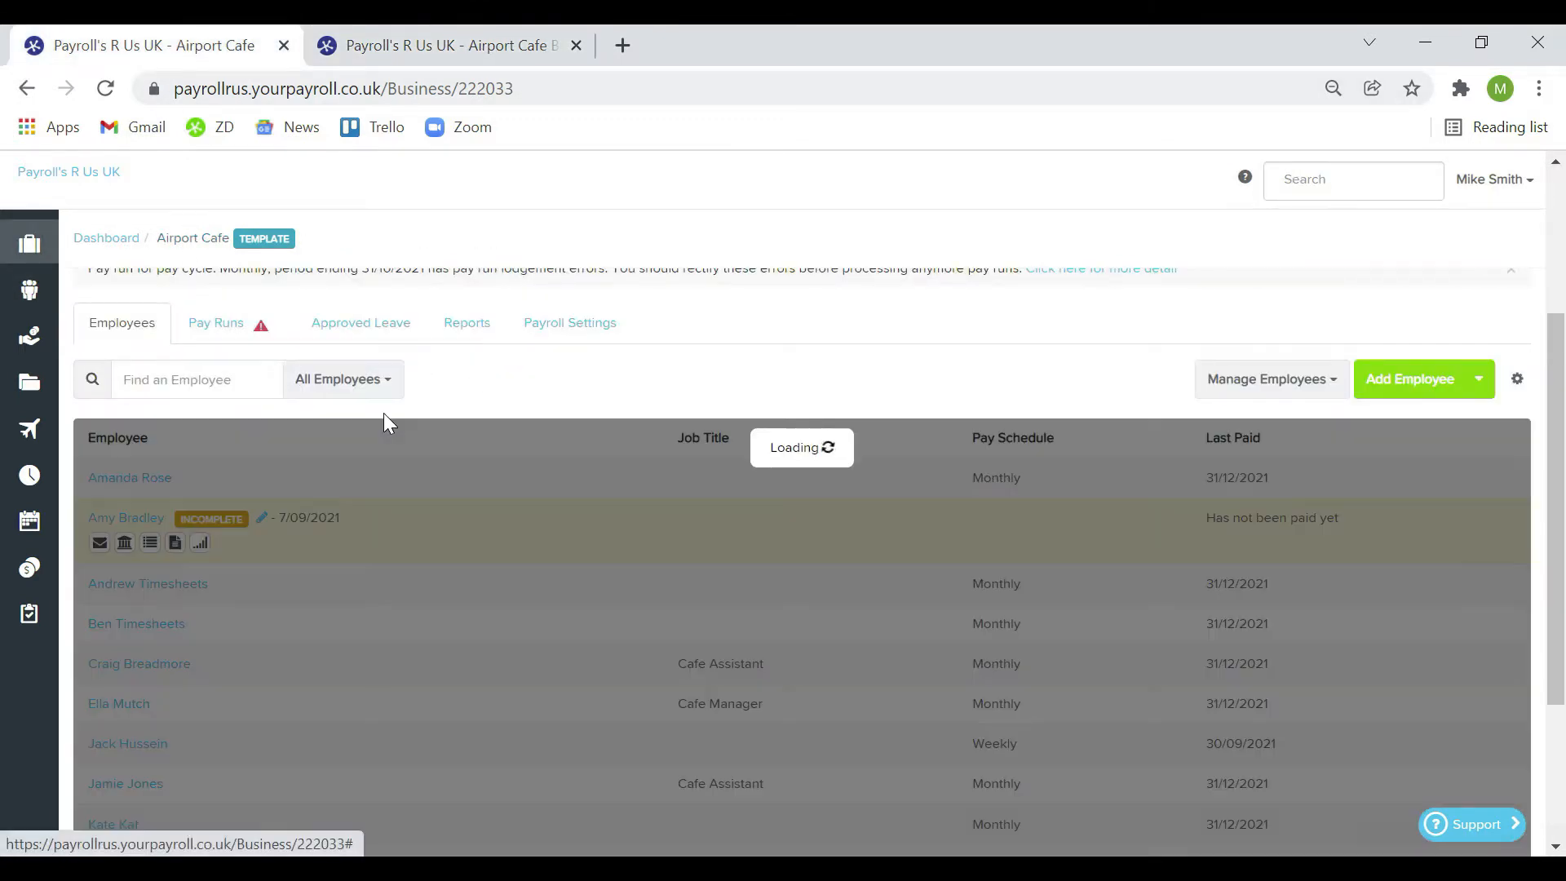
pyautogui.scroll(-3, 471, 458)
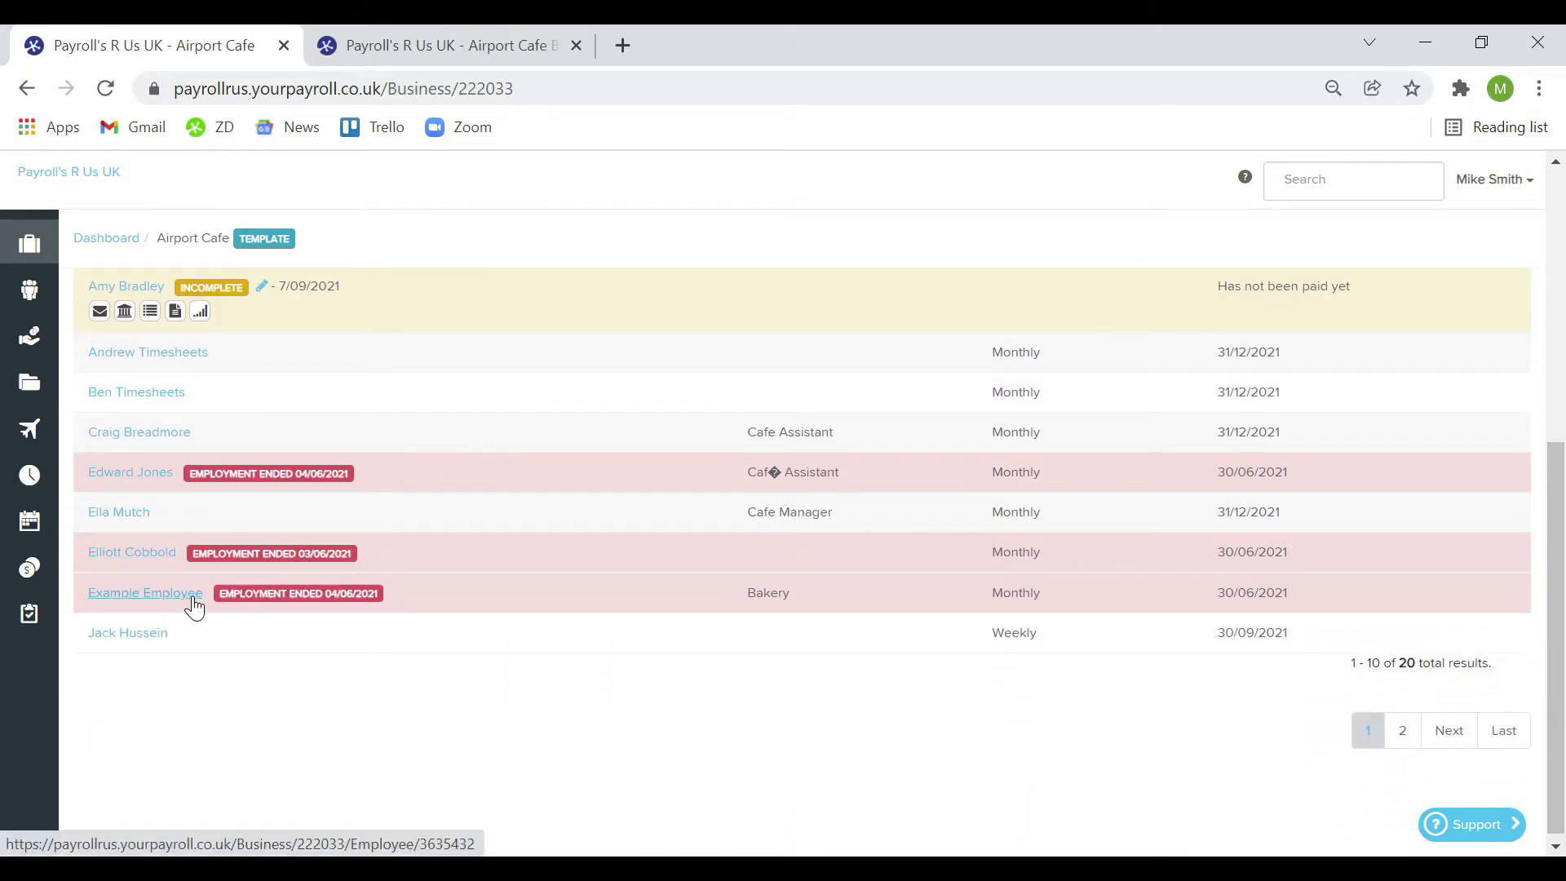
pyautogui.scroll(3, 516, 582)
pyautogui.scroll(1, 516, 583)
pyautogui.click(342, 437)
pyautogui.click(364, 472)
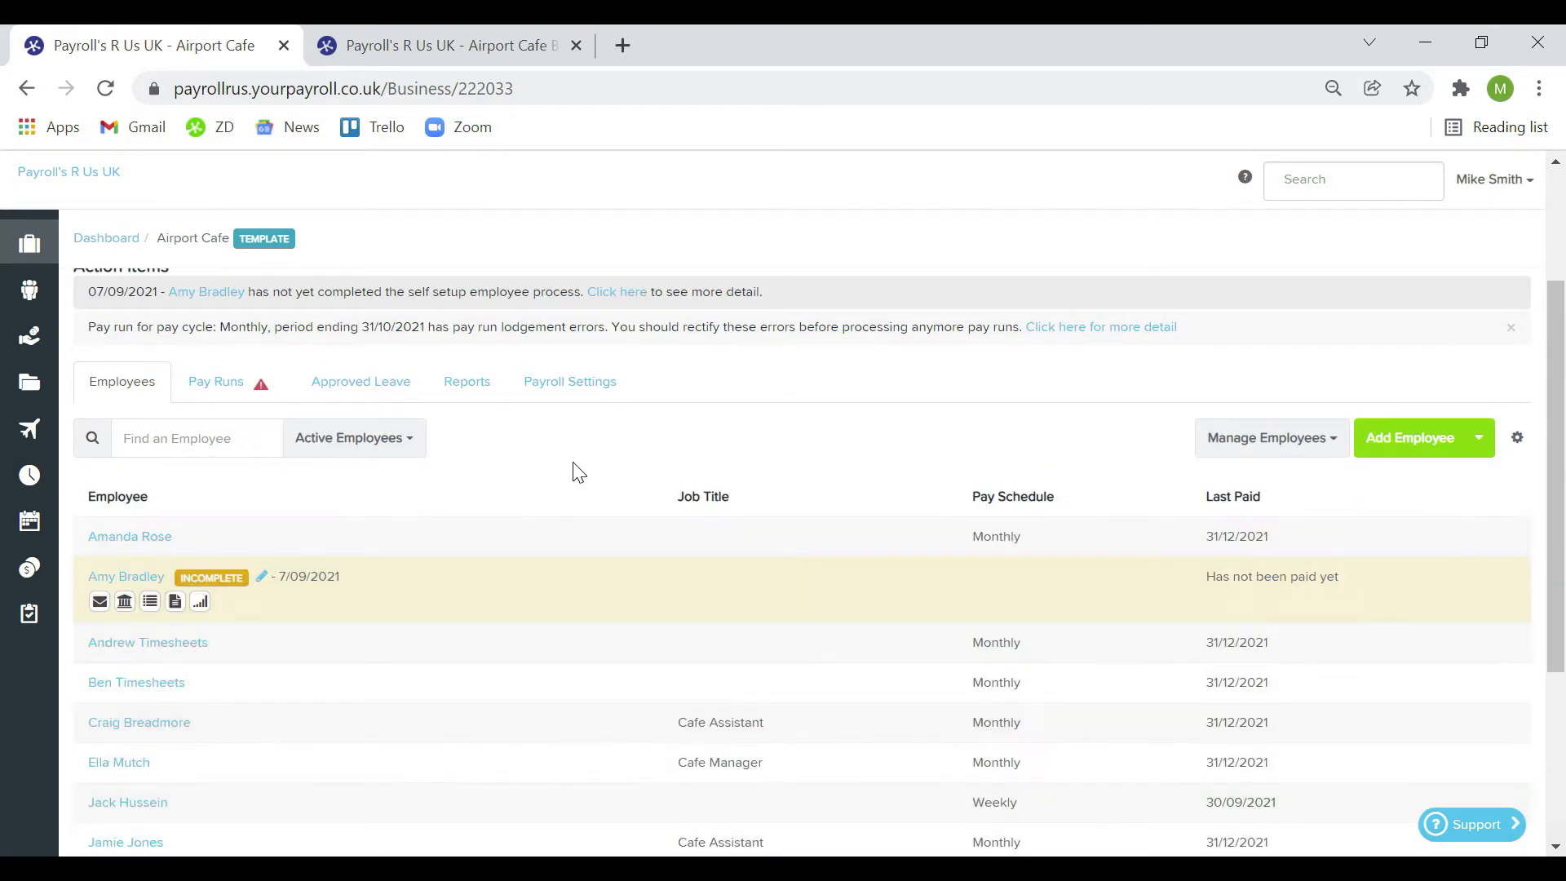
# Open the December 2021 pay run in a new tab, review it, then return to Pay Runs
pyautogui.click(220, 382)
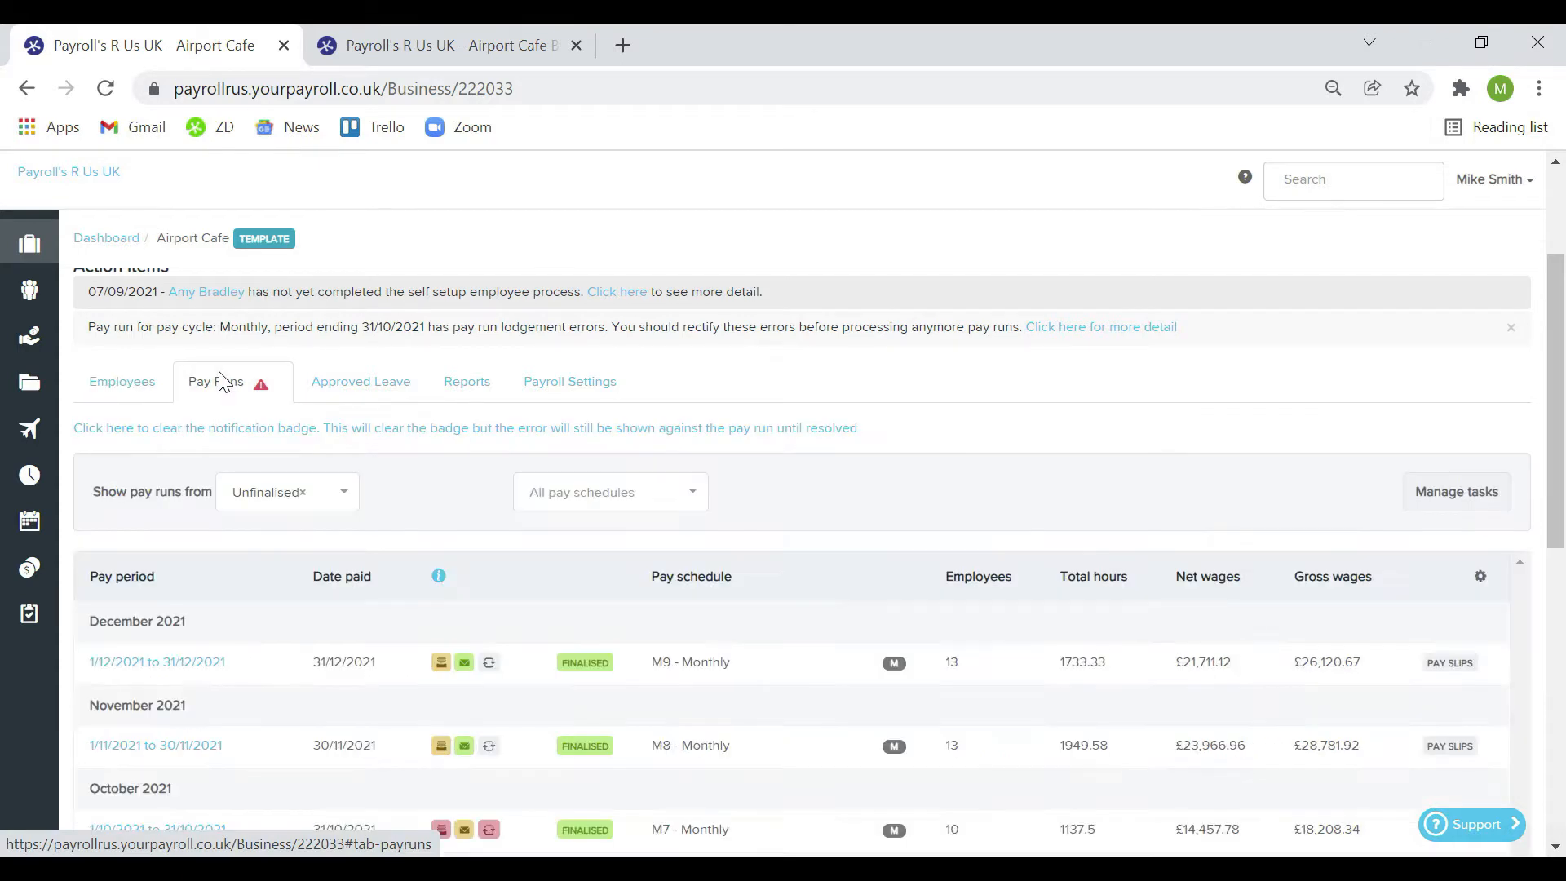
pyautogui.scroll(-2, 790, 475)
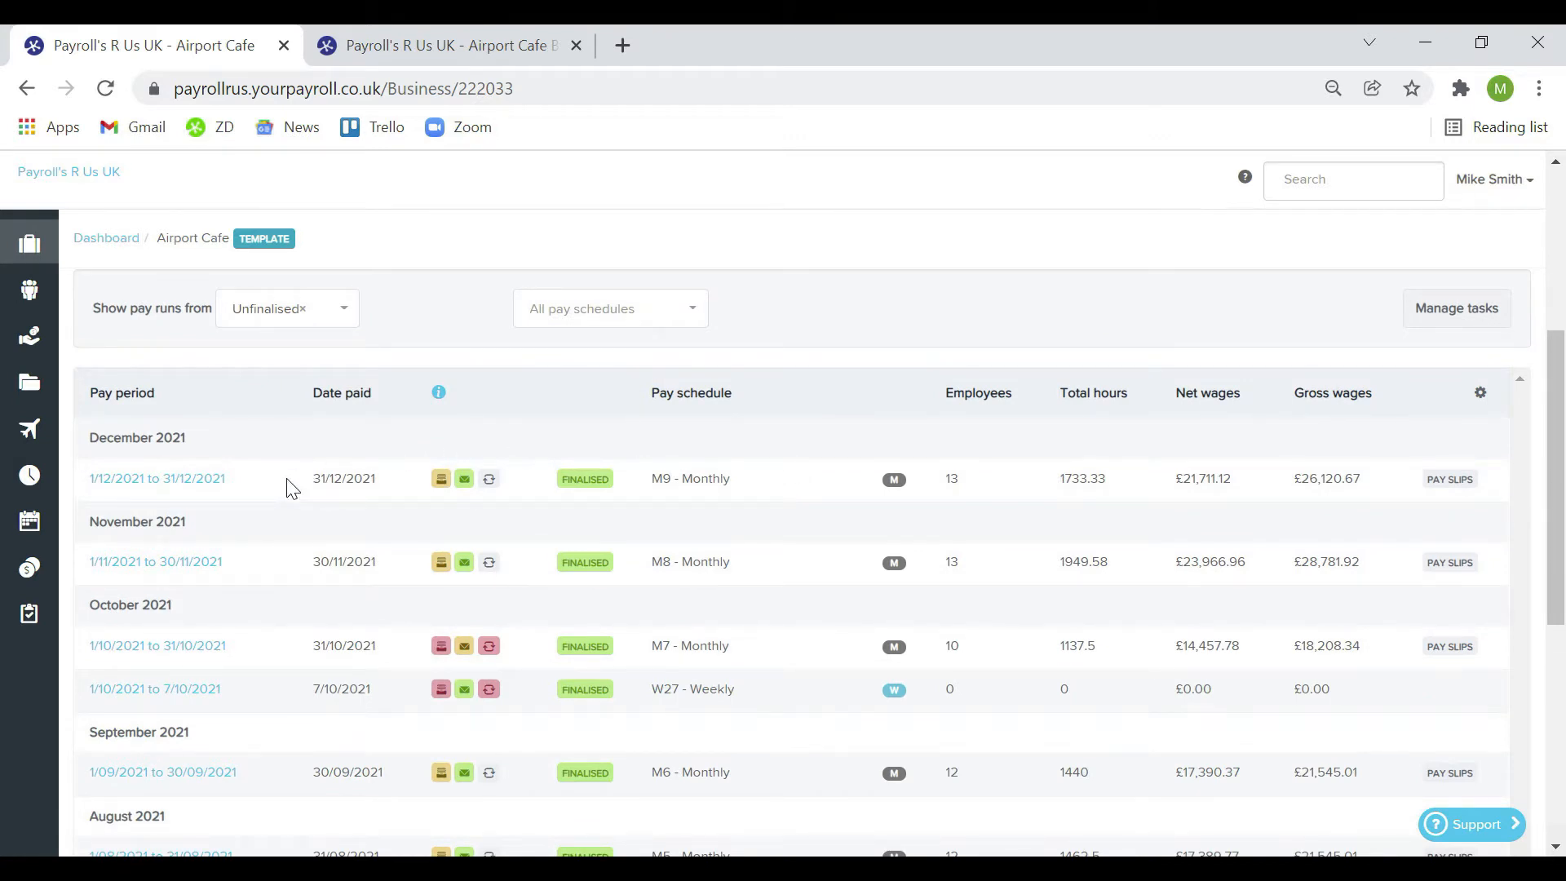
pyautogui.middleClick(194, 488)
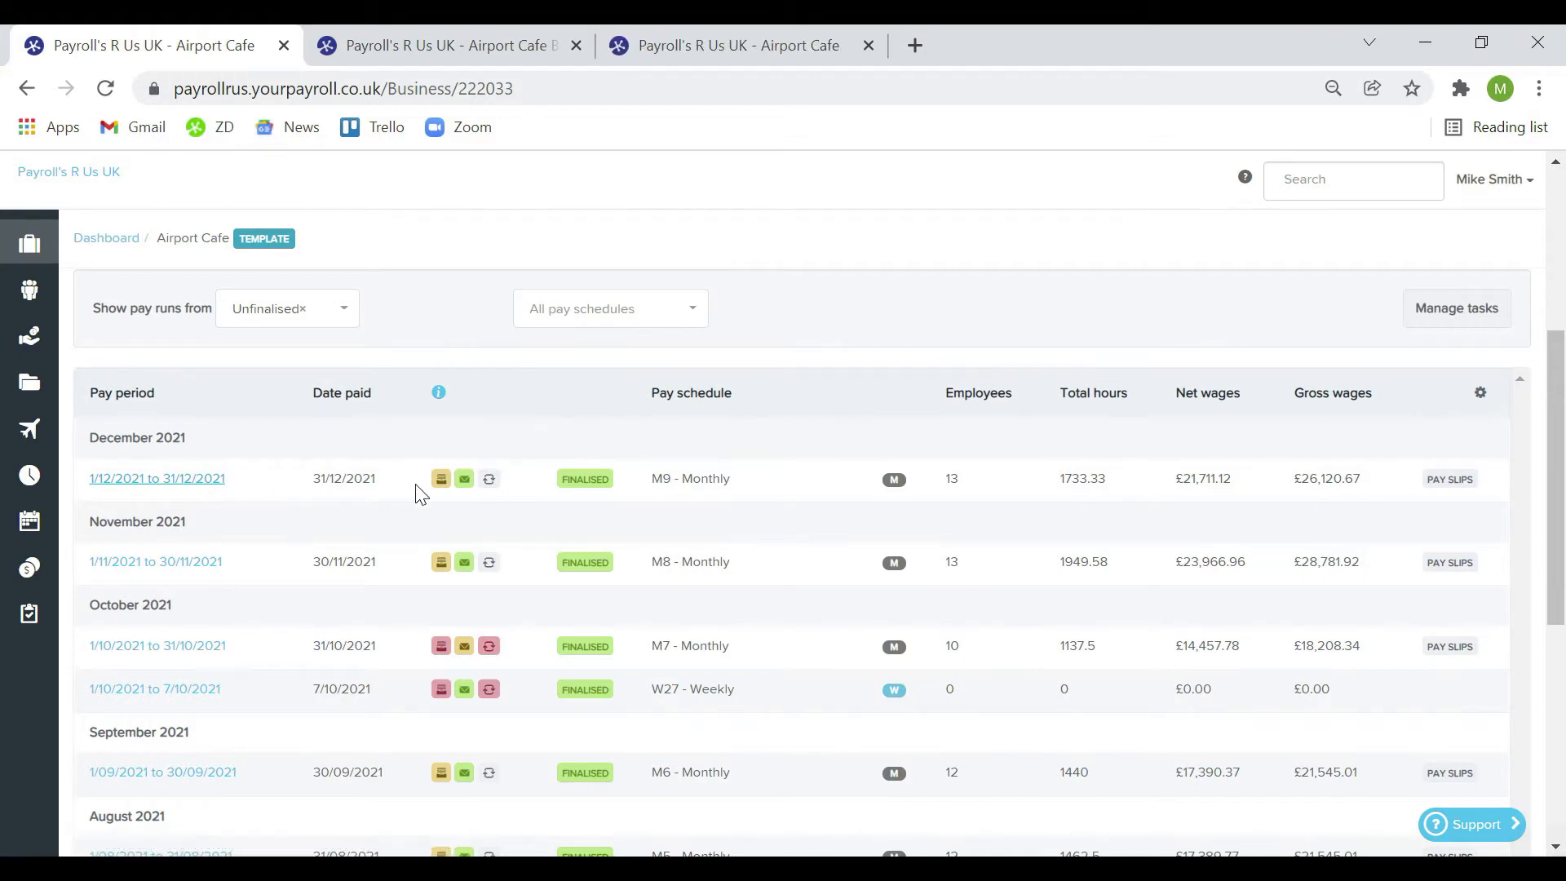
pyautogui.click(667, 53)
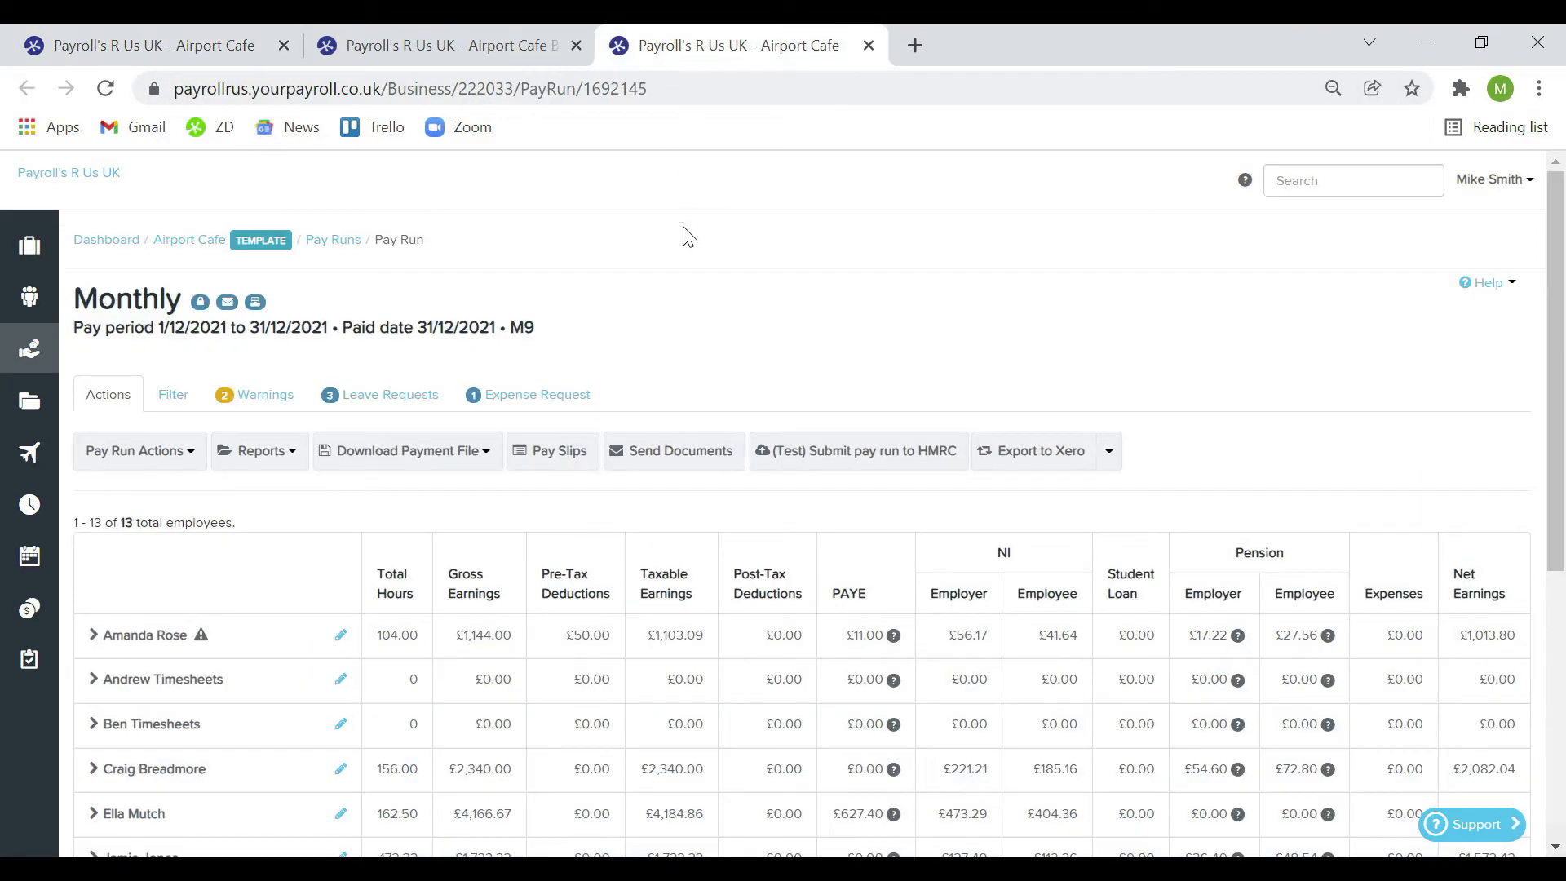
pyautogui.scroll(-1, 740, 324)
pyautogui.scroll(-2, 739, 325)
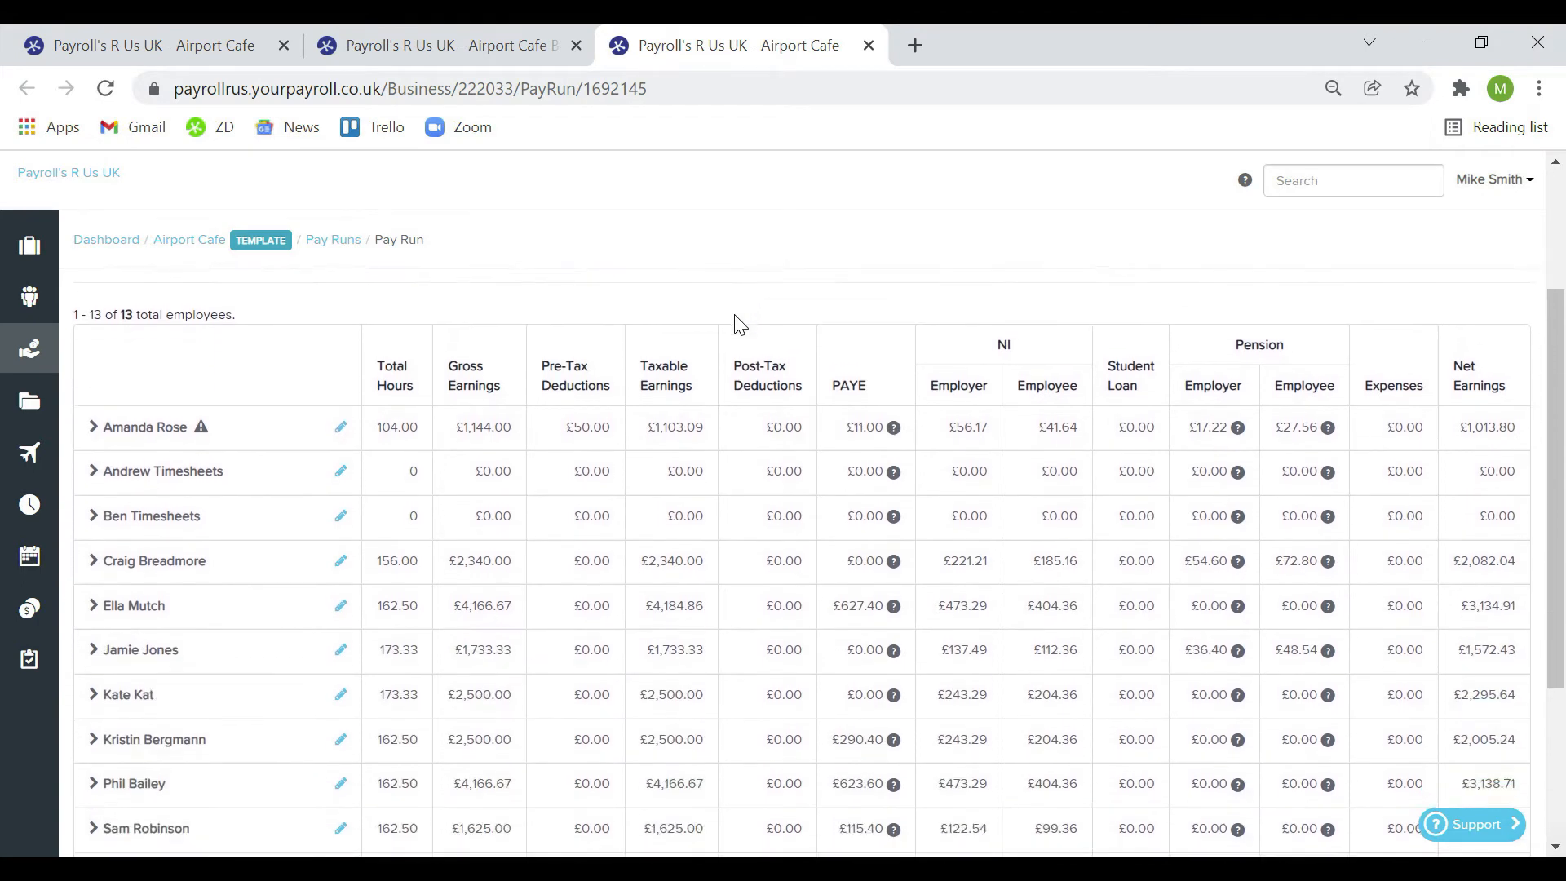
pyautogui.scroll(3, 740, 325)
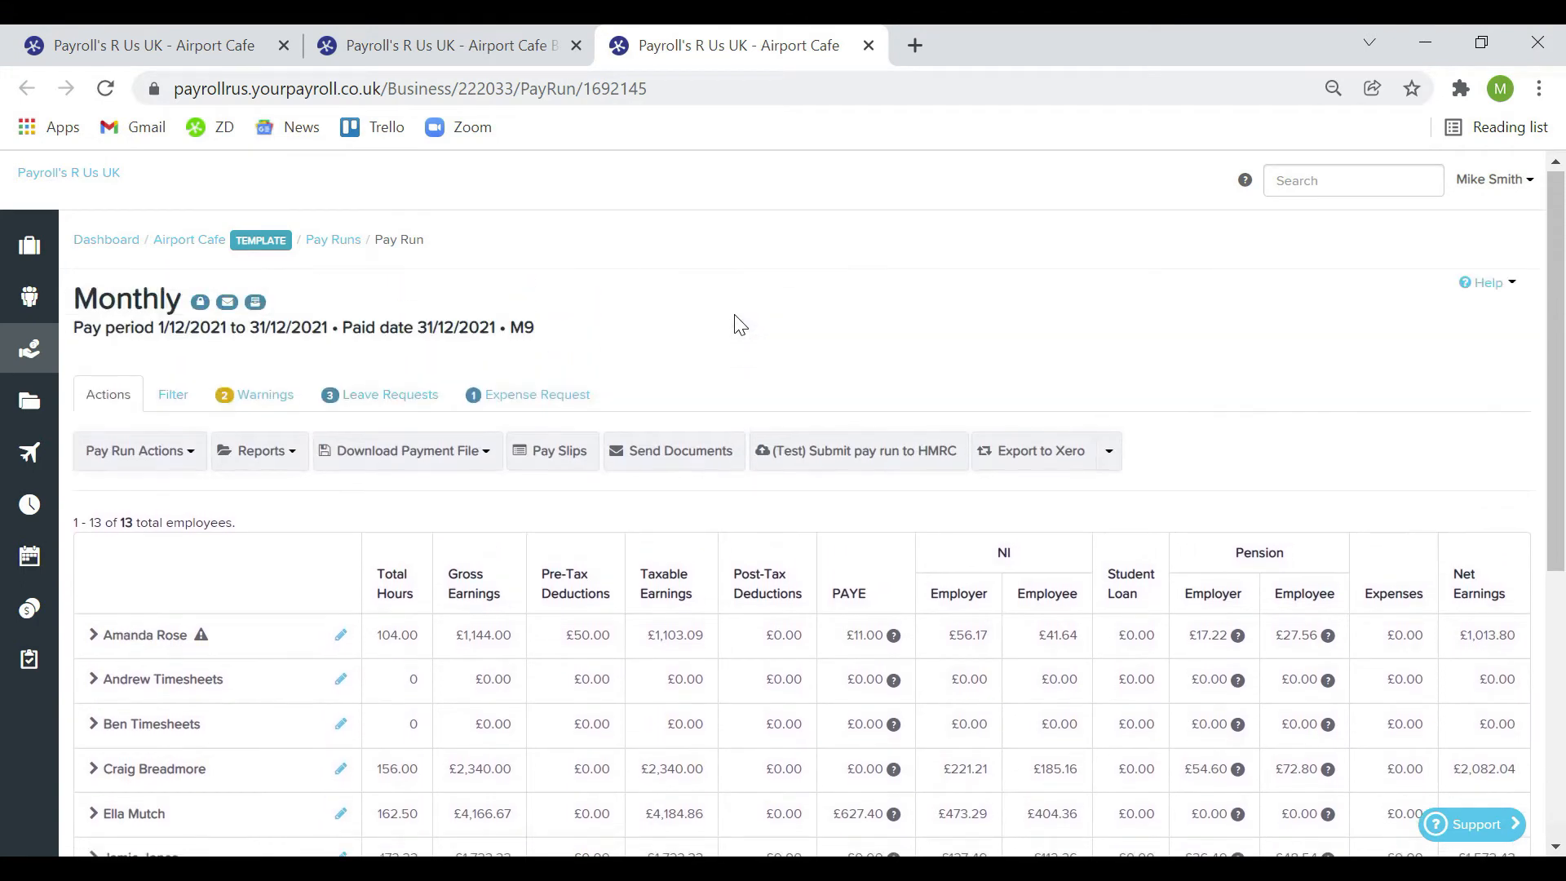
pyautogui.click(216, 48)
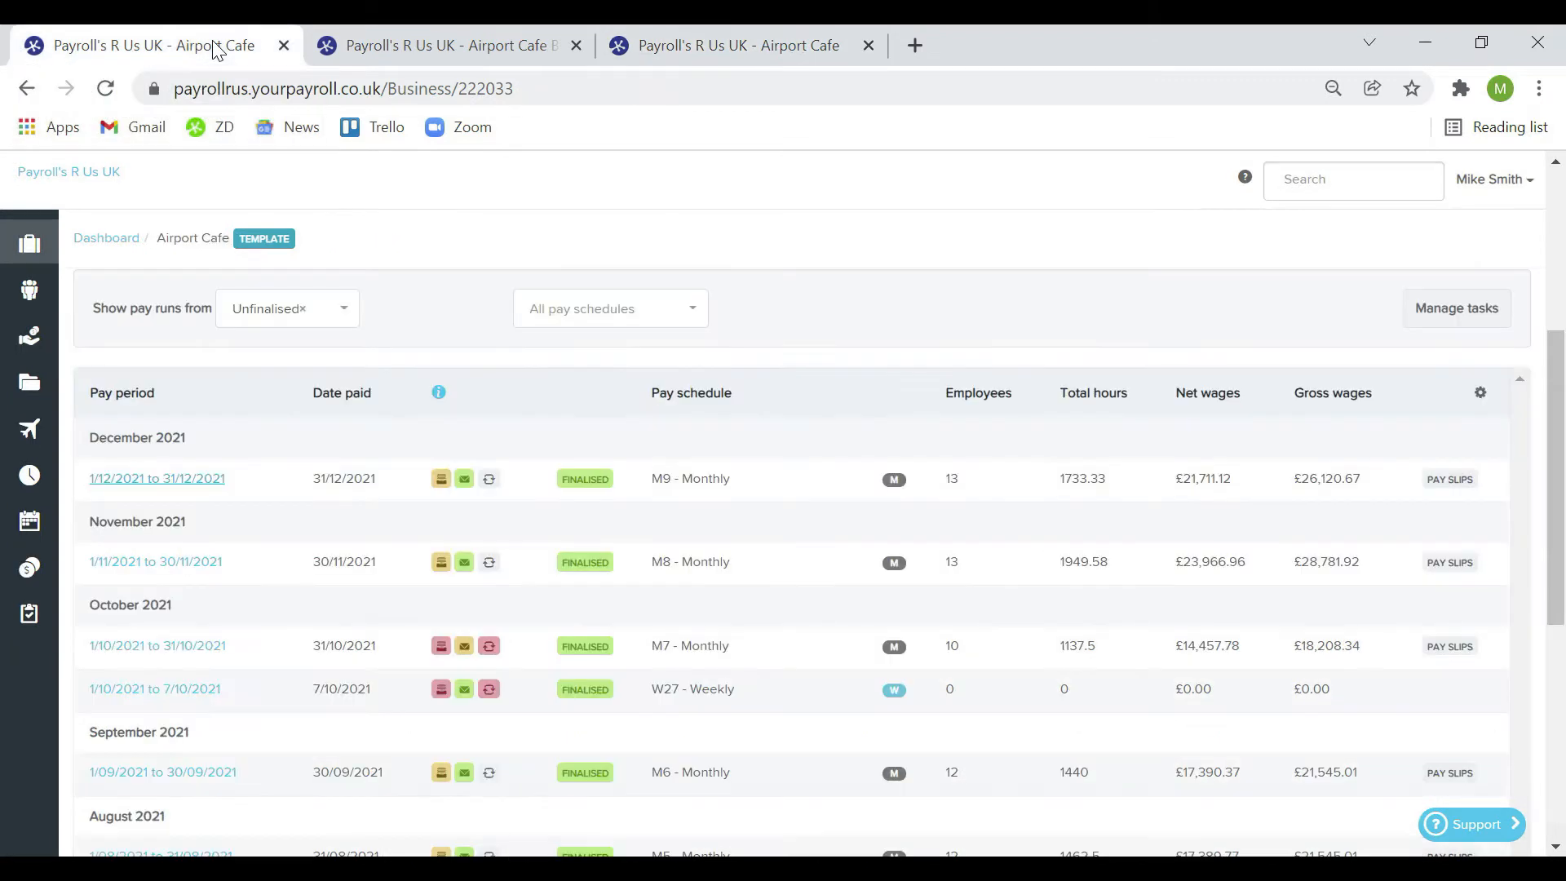
# Read each pay run's status tooltip, noting October's journal export failure
pyautogui.moveTo(441, 490)
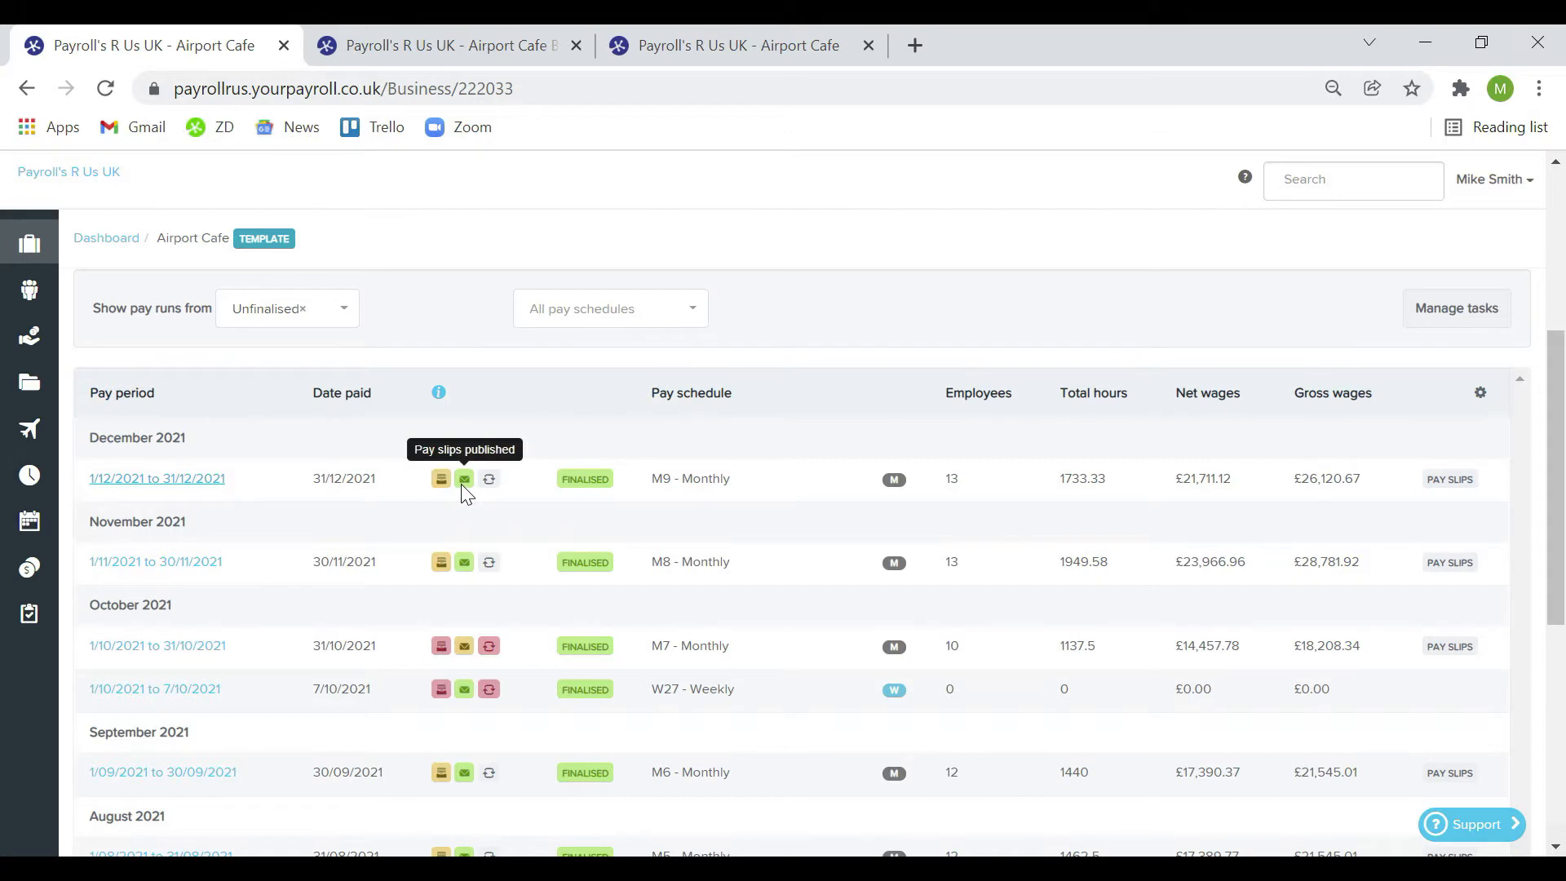
pyautogui.moveTo(487, 647)
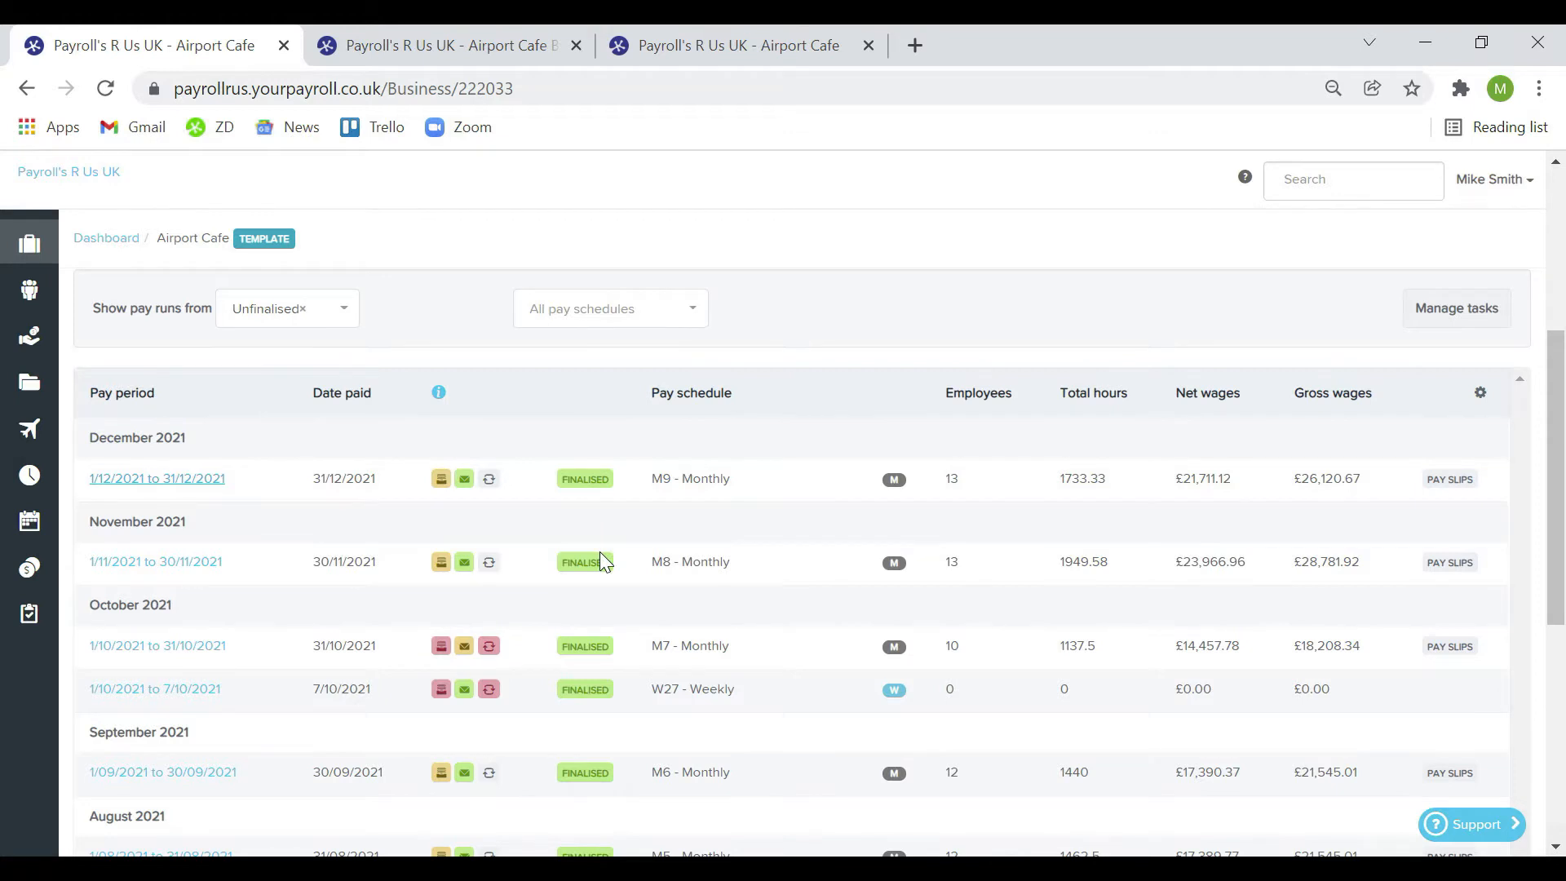
pyautogui.scroll(-1, 601, 560)
pyautogui.moveTo(438, 412)
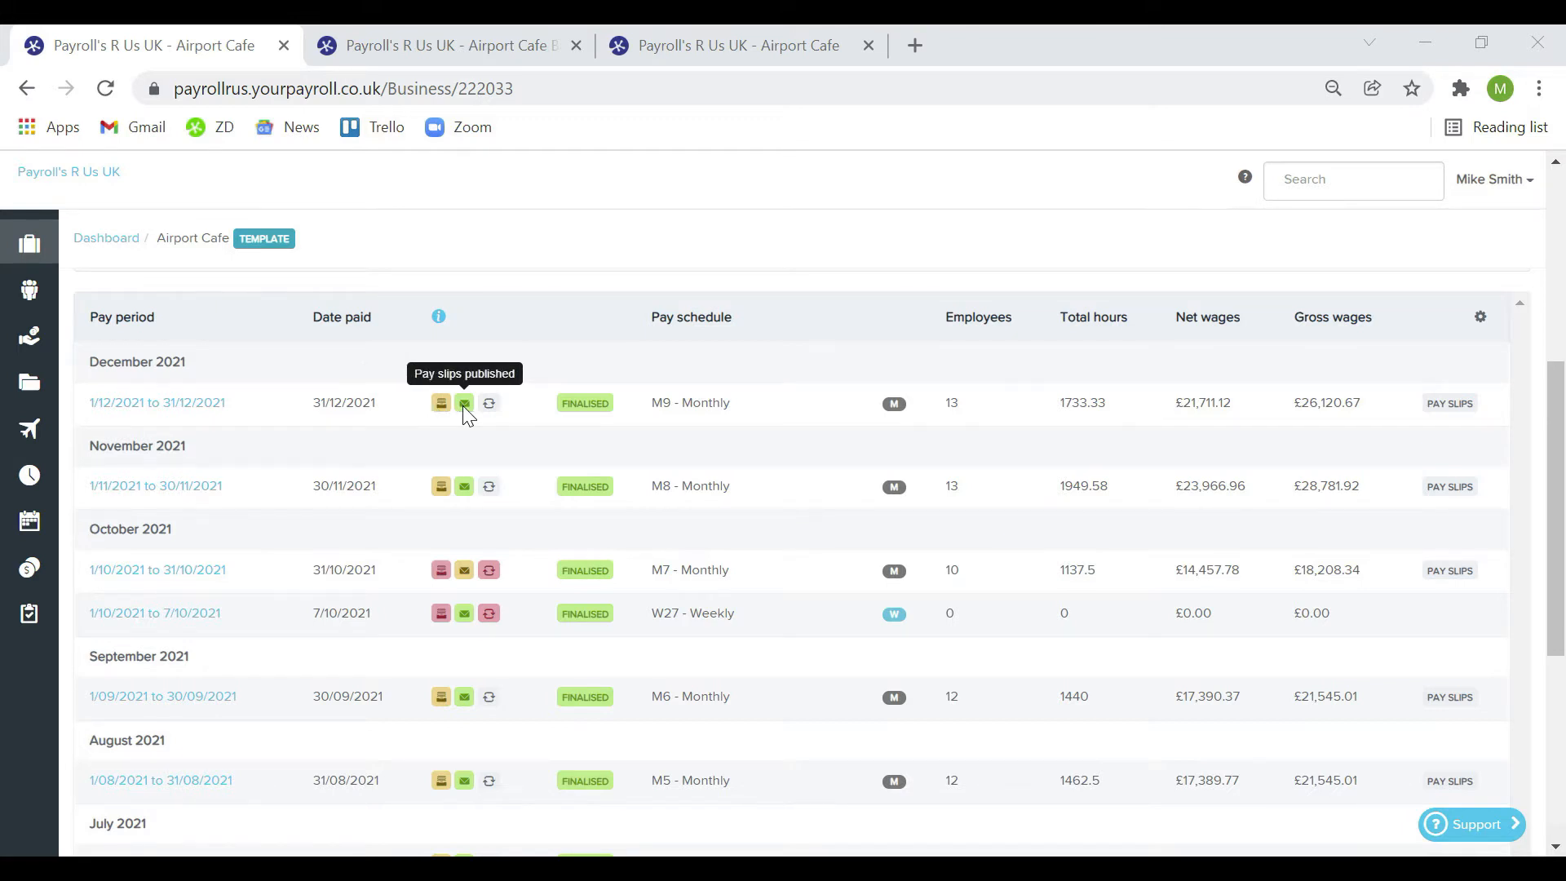
pyautogui.moveTo(489, 571)
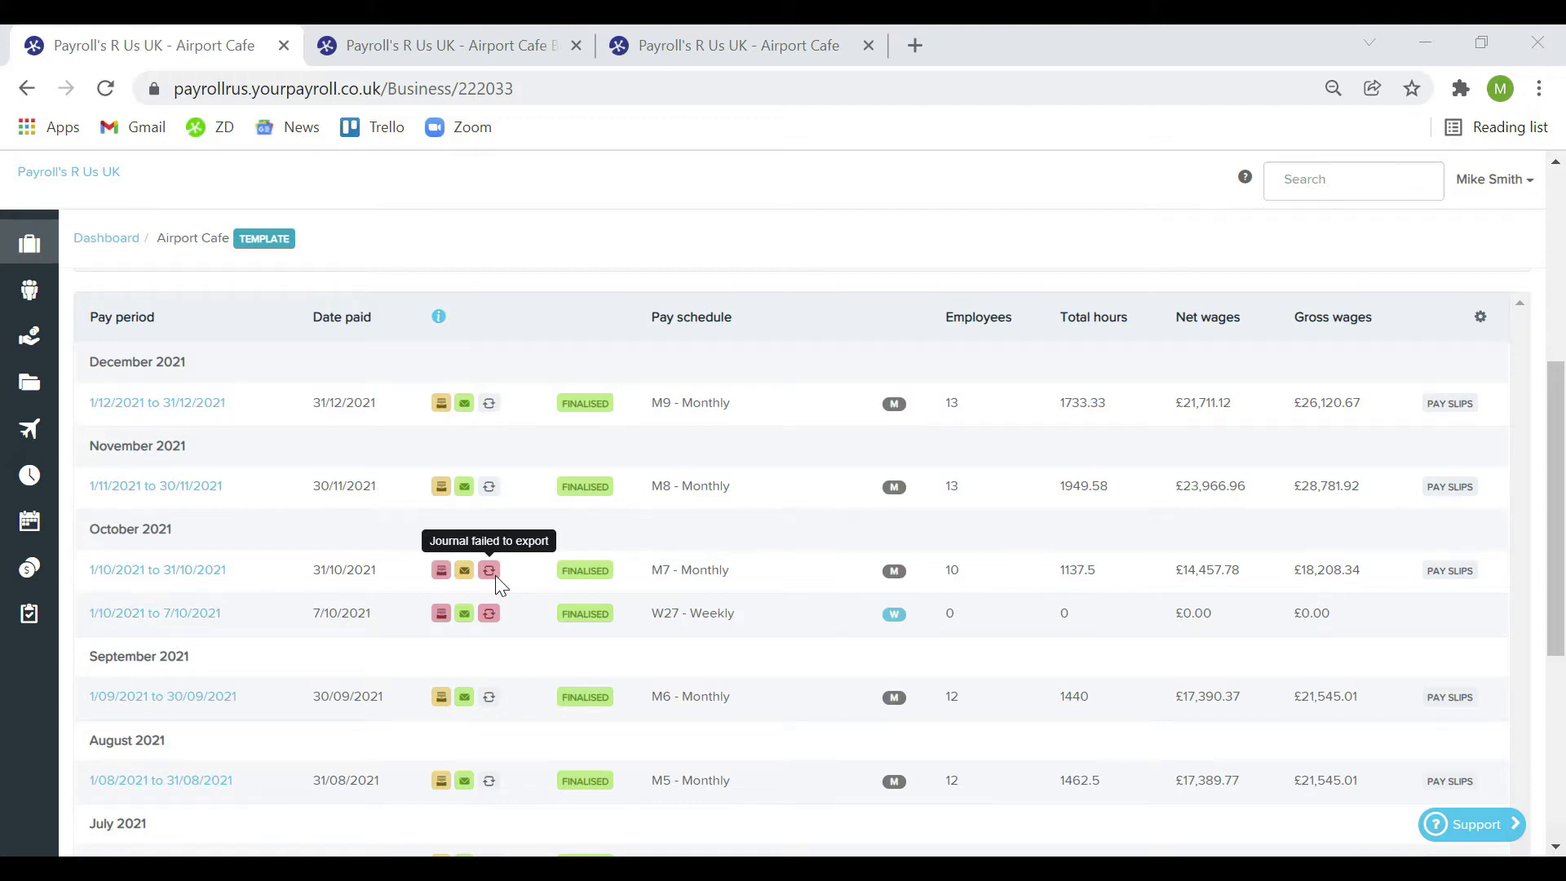
pyautogui.scroll(3, 496, 575)
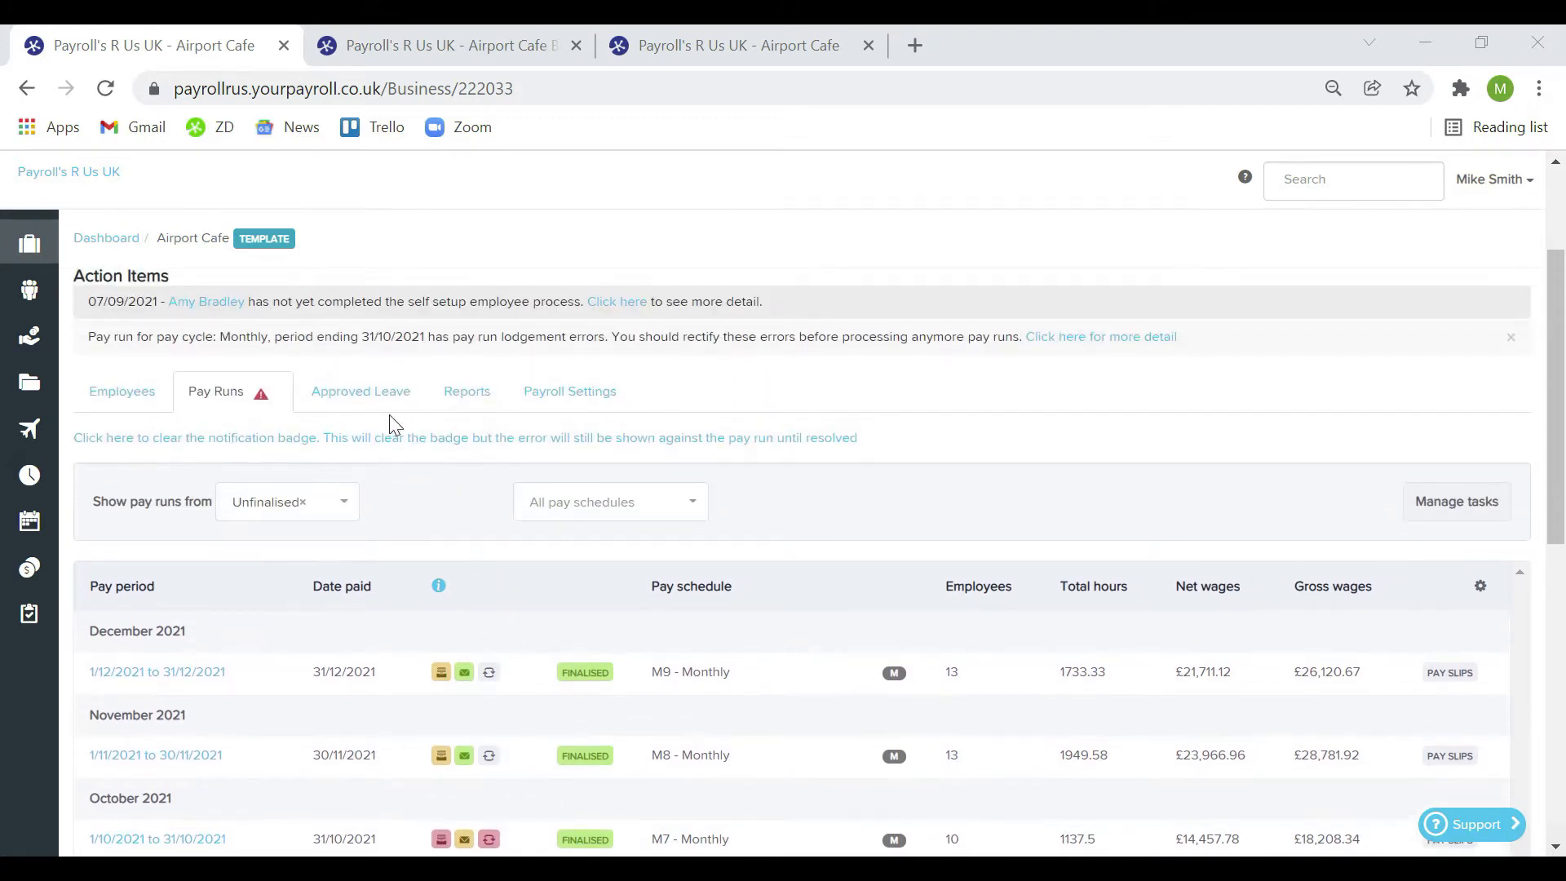
# Inspect both employees' January 2022 leave bars on the Approved Leave calendar
pyautogui.click(351, 404)
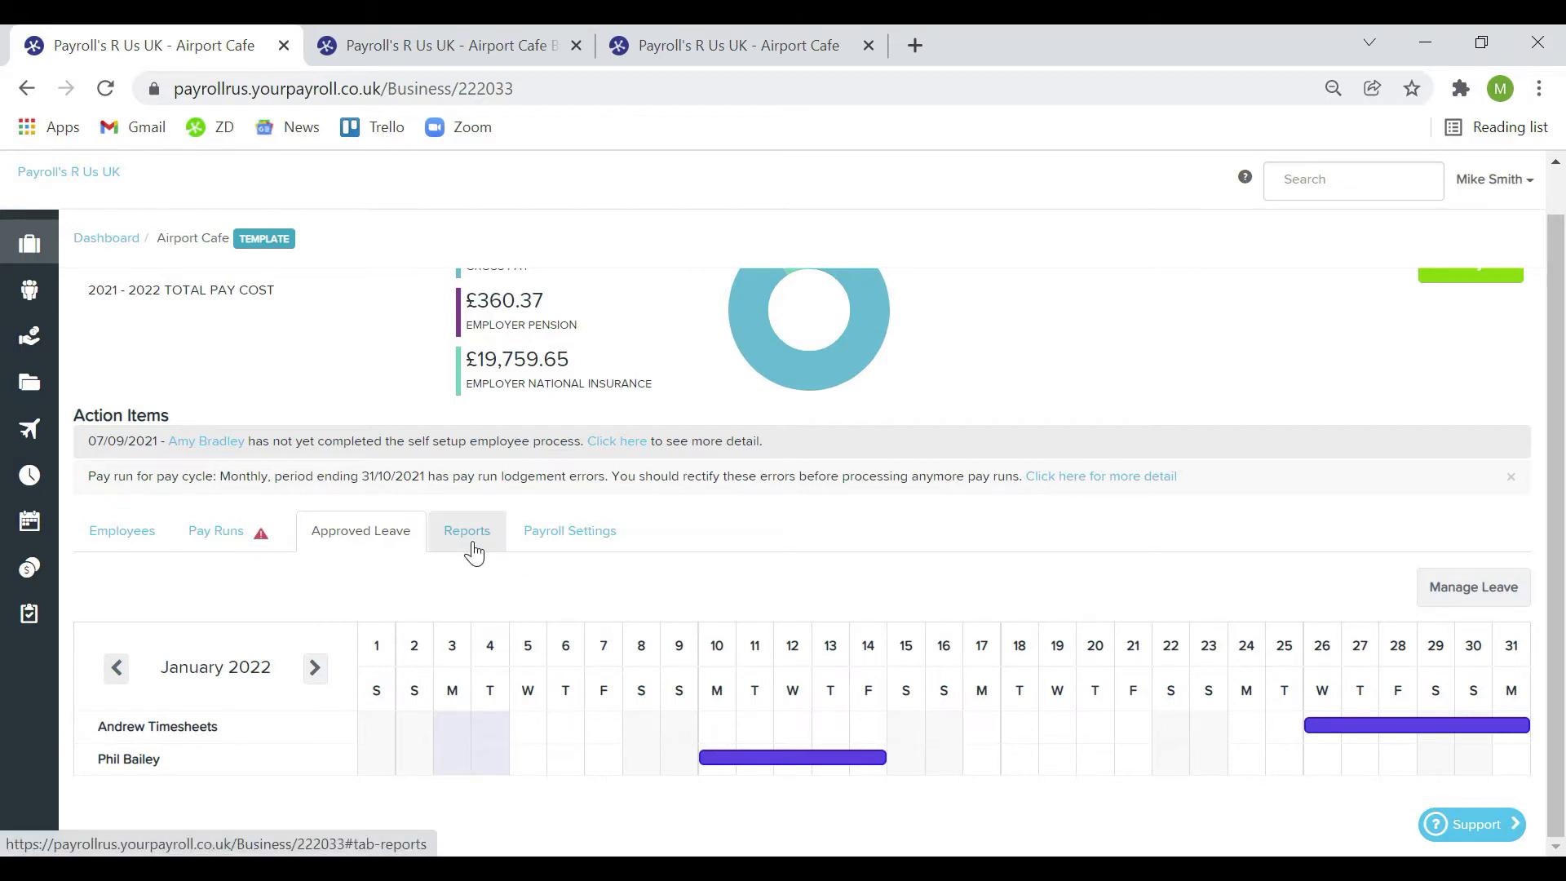
pyautogui.click(473, 549)
pyautogui.click(410, 551)
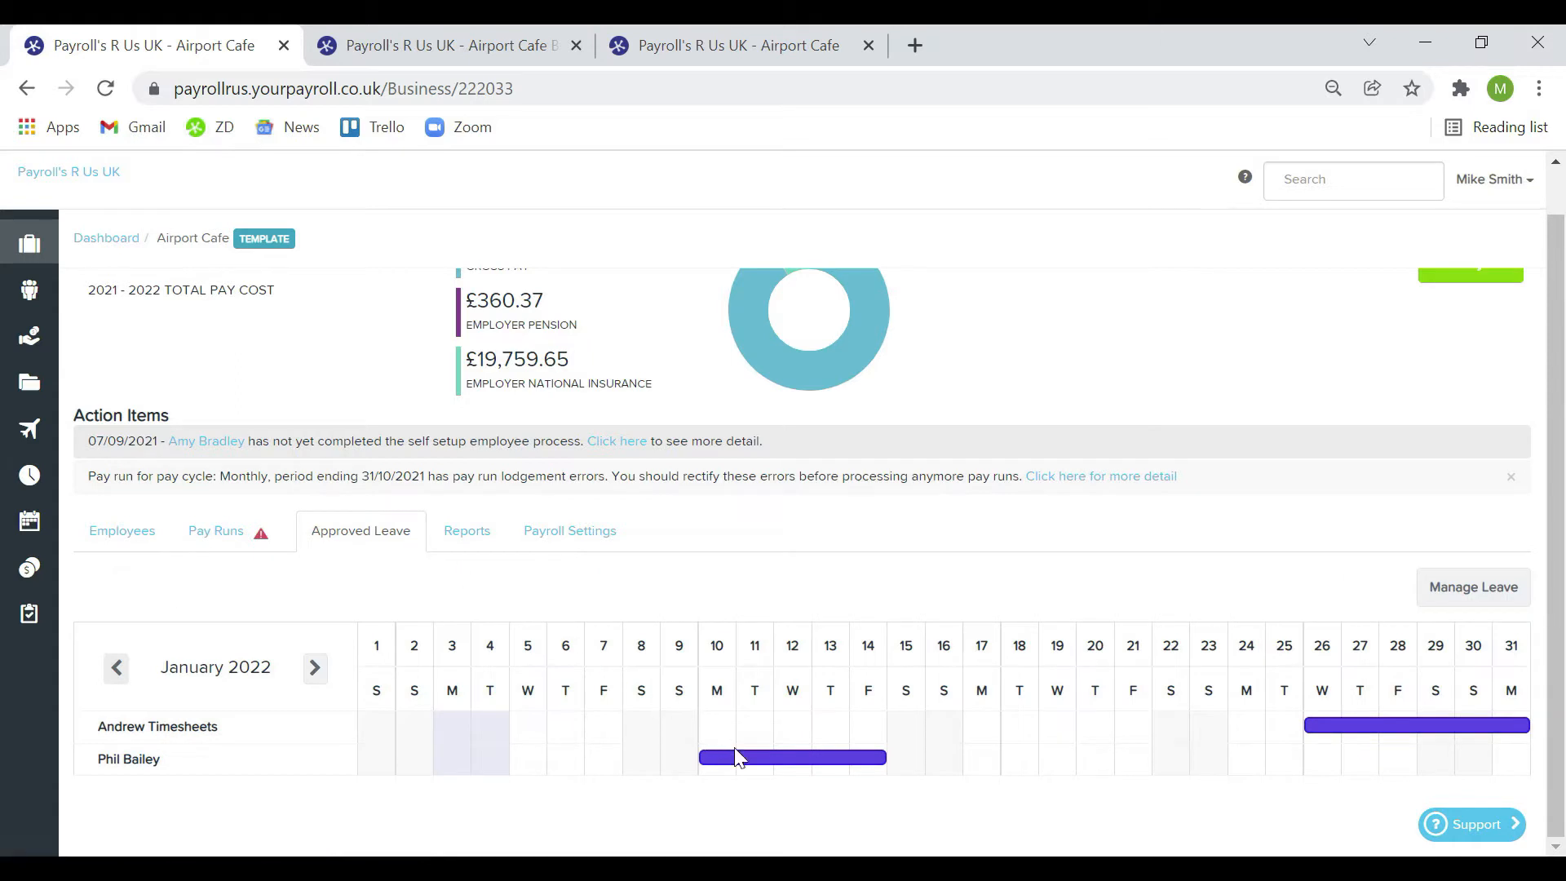
pyautogui.moveTo(739, 753)
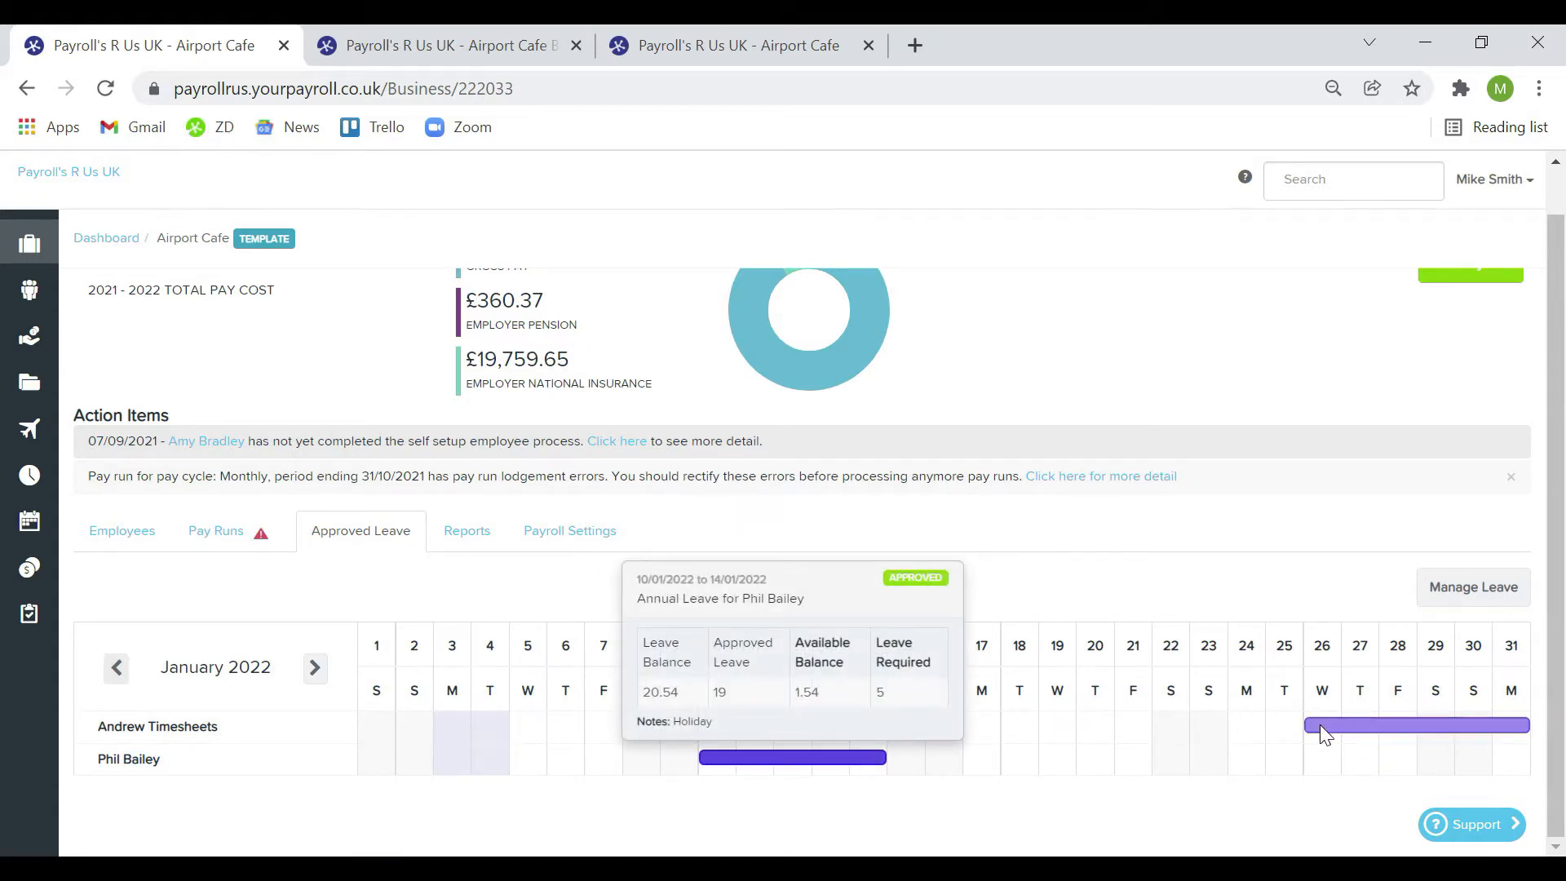
pyautogui.moveTo(1321, 725)
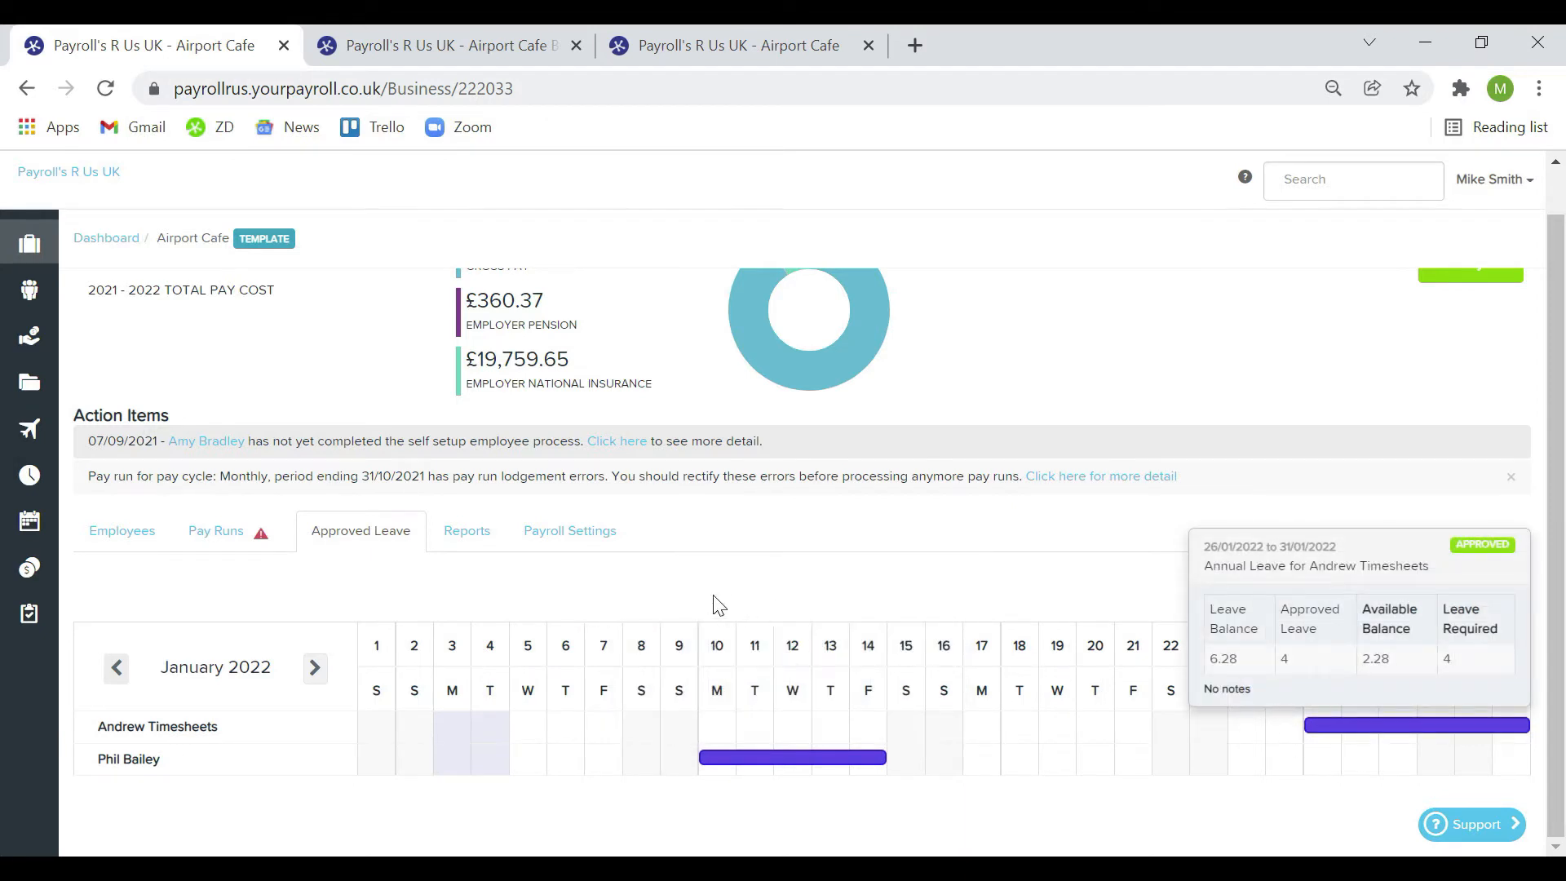
pyautogui.moveTo(568, 567); pyautogui.dragTo(472, 529)
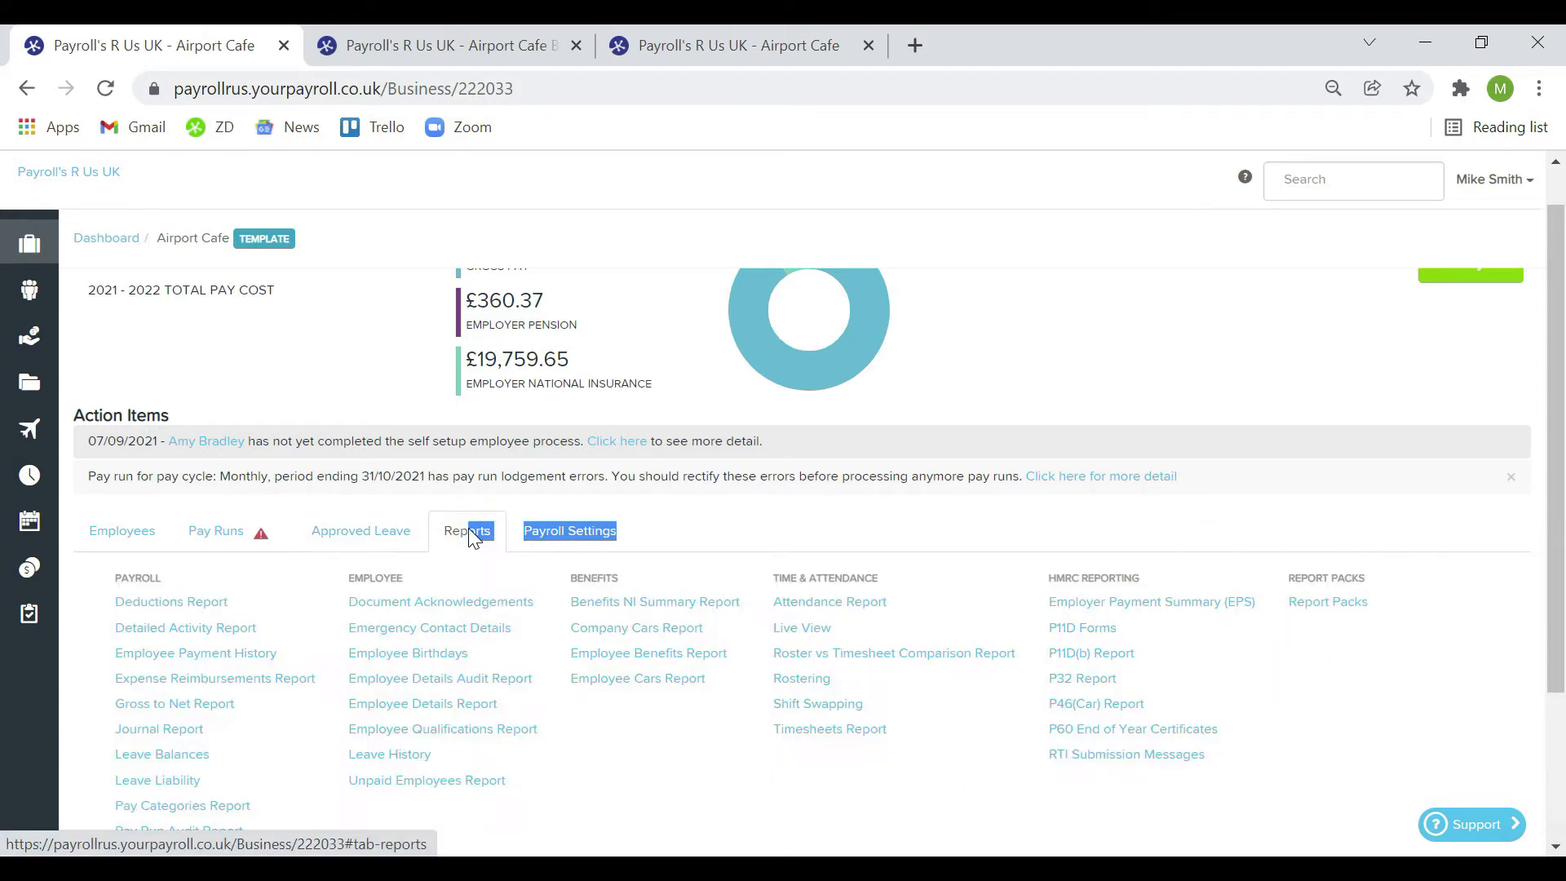
# Open Report Packs from the Reports list, showing the Weekly and Monthly report packs
pyautogui.scroll(-1, 785, 514)
pyautogui.scroll(-2, 779, 514)
pyautogui.click(687, 620)
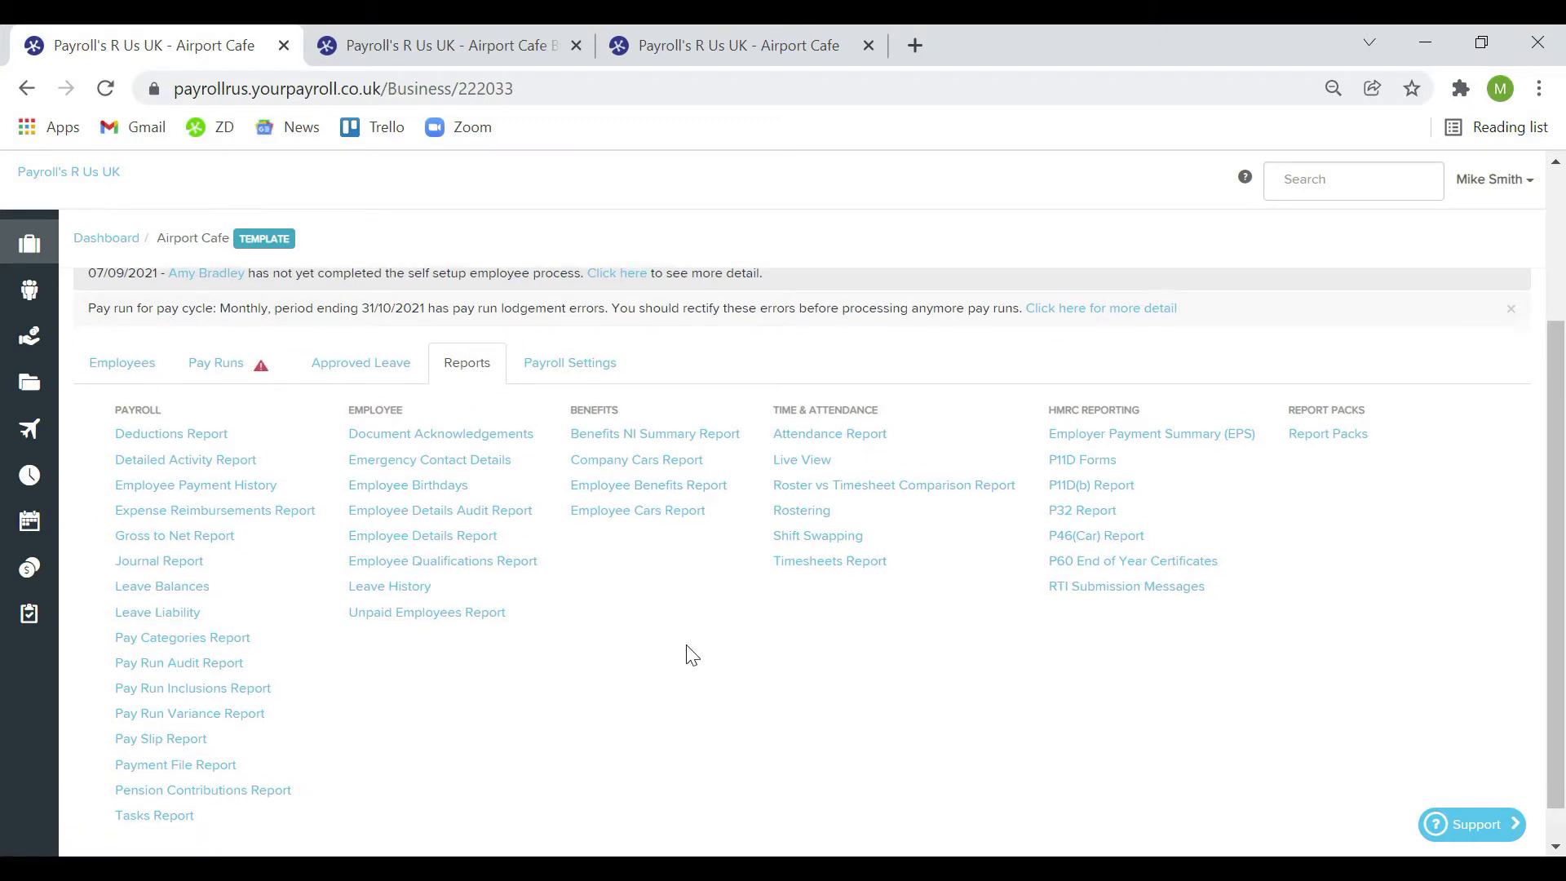
pyautogui.scroll(-1, 689, 653)
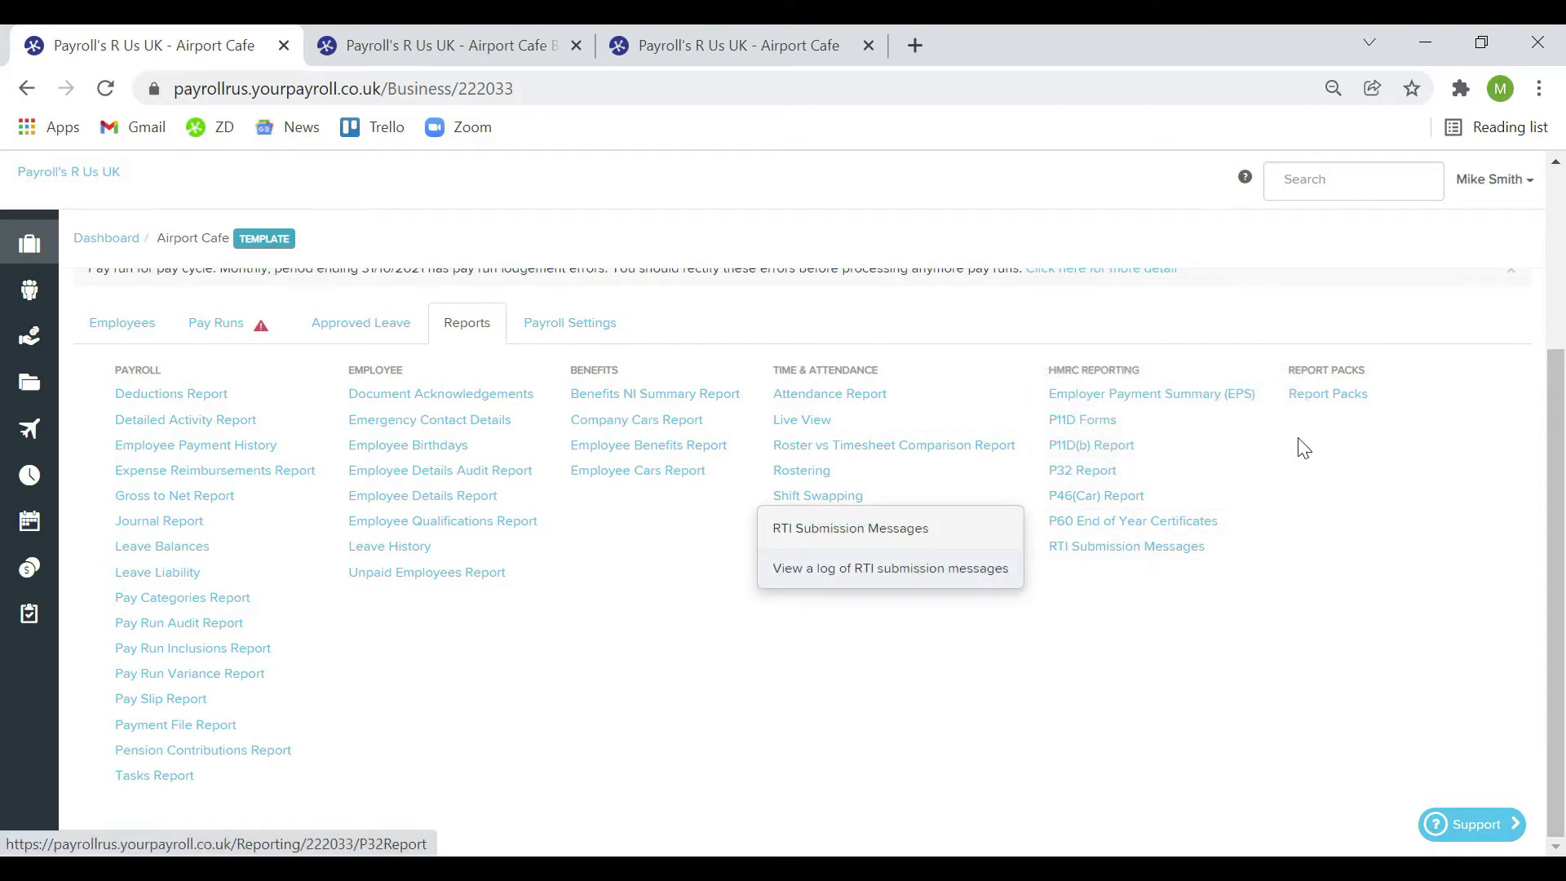
pyautogui.click(1362, 396)
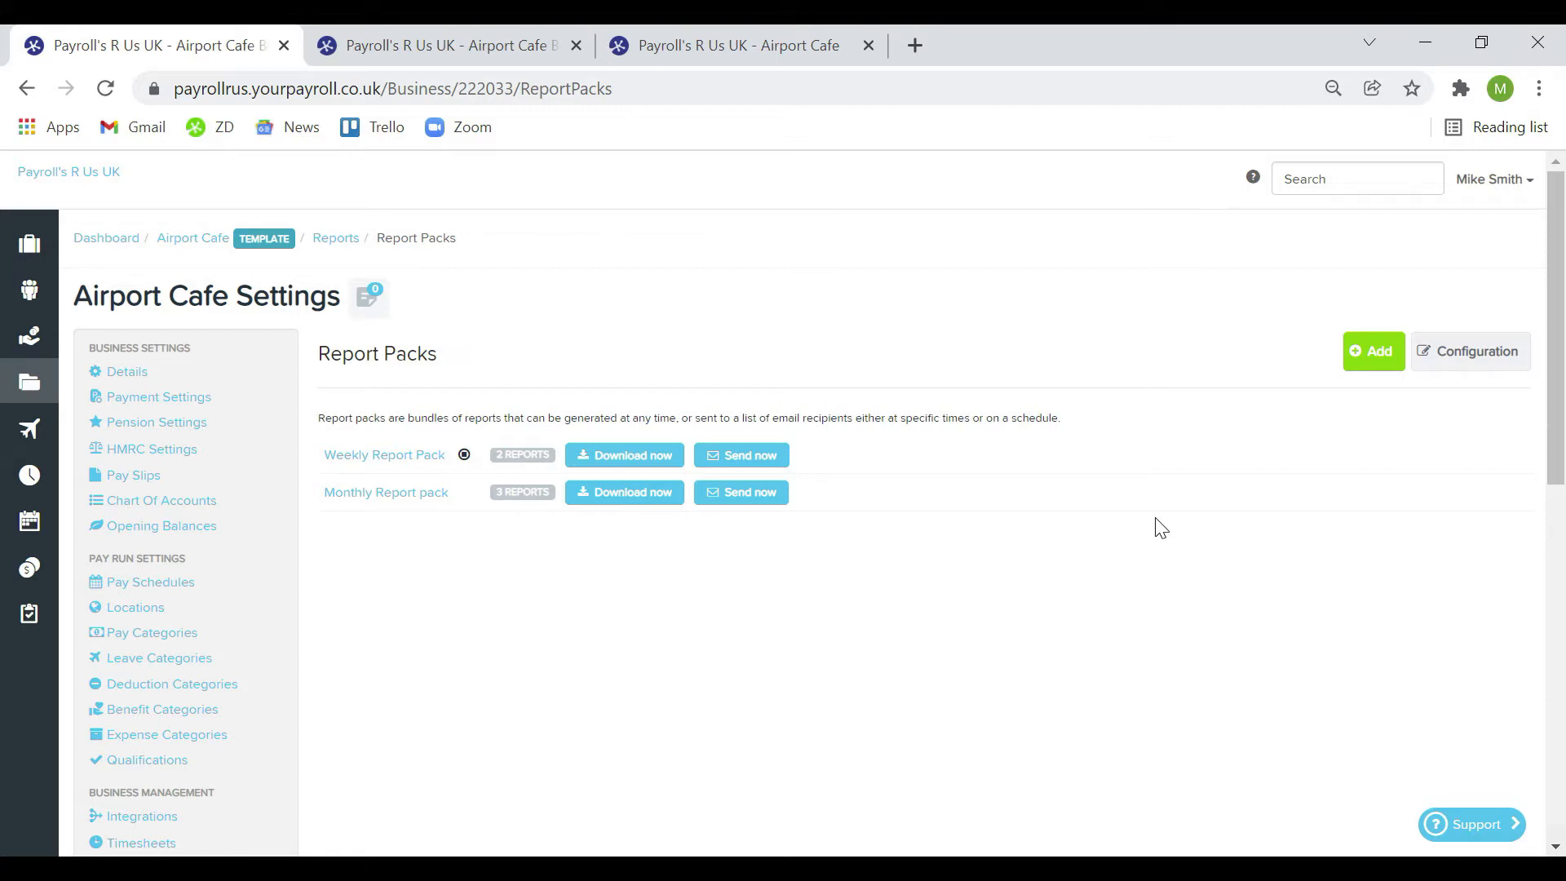
# Add a report pack named 'My Report Pack (internal)' for the Current pay run, unscheduled
pyautogui.click(1346, 376)
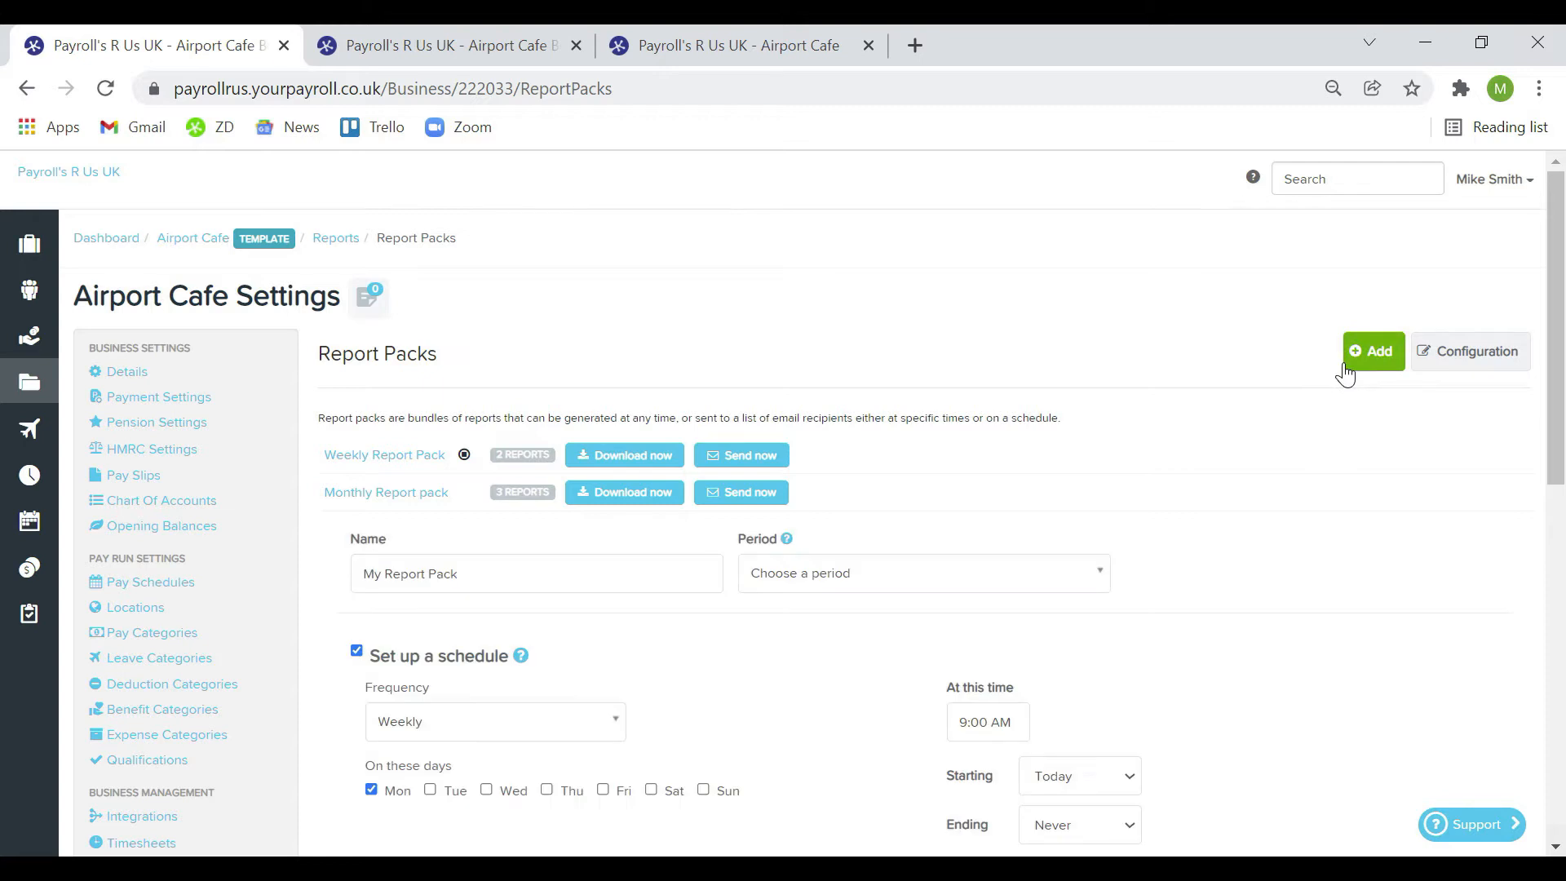
pyautogui.click(580, 583)
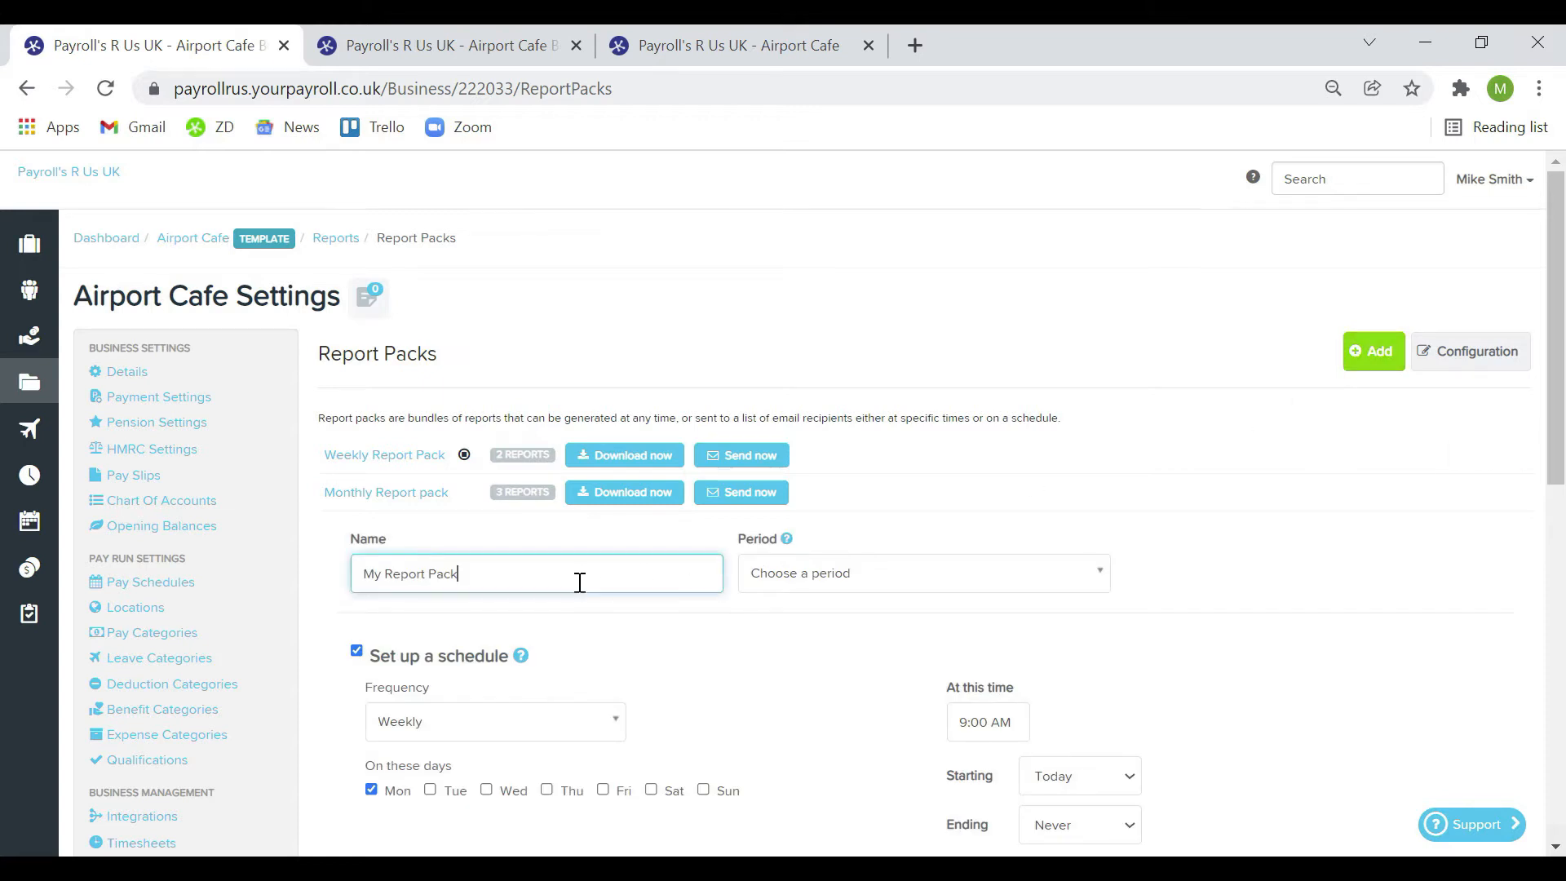
pyautogui.write('(internal)')
pyautogui.click(795, 589)
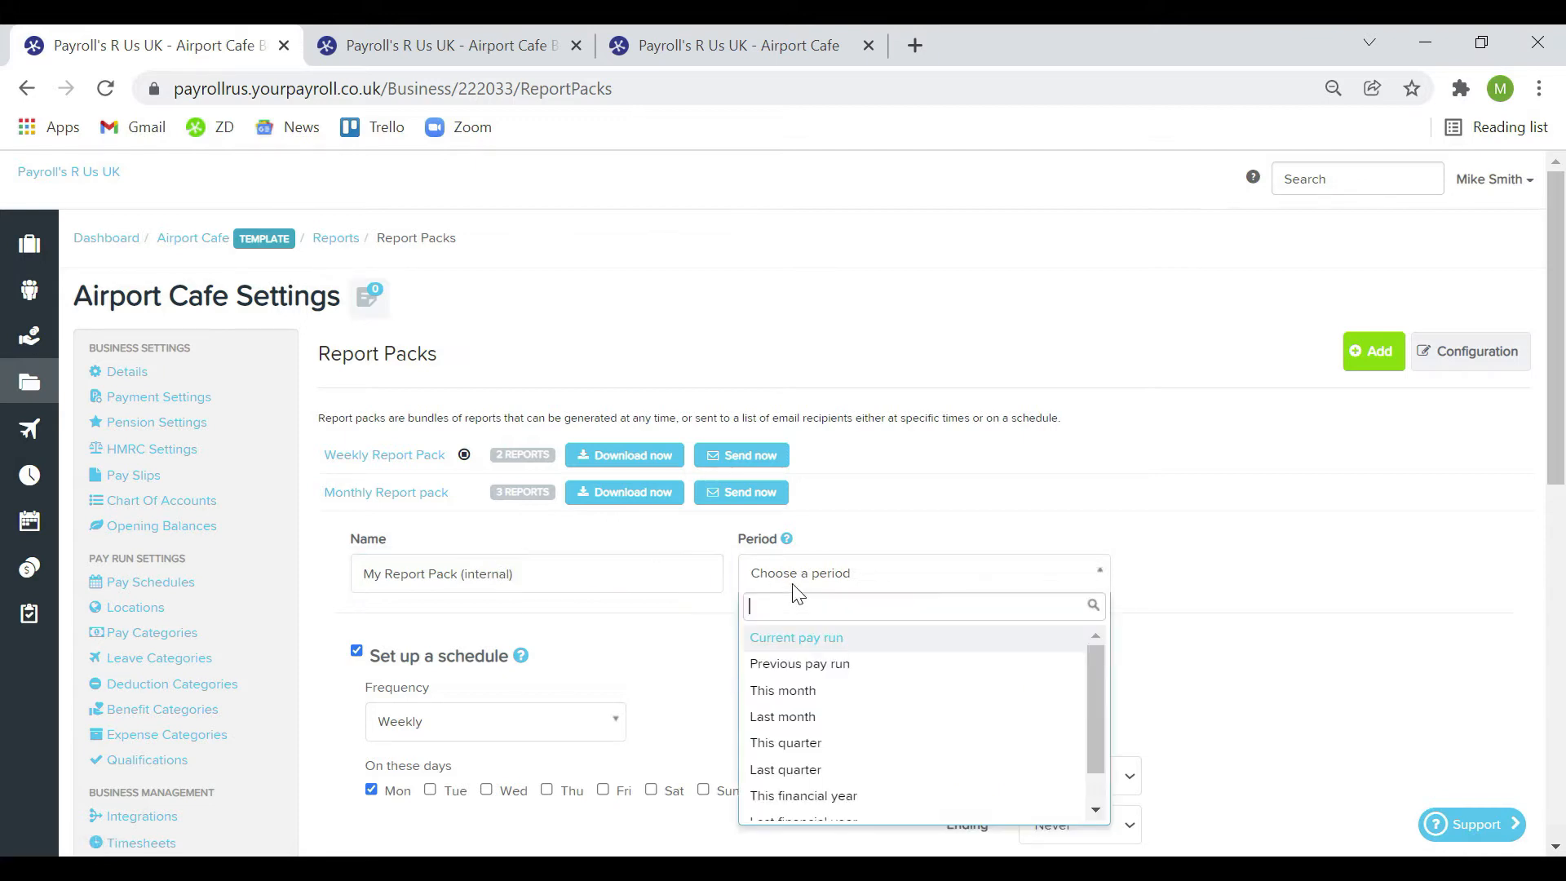
pyautogui.click(864, 641)
pyautogui.click(356, 651)
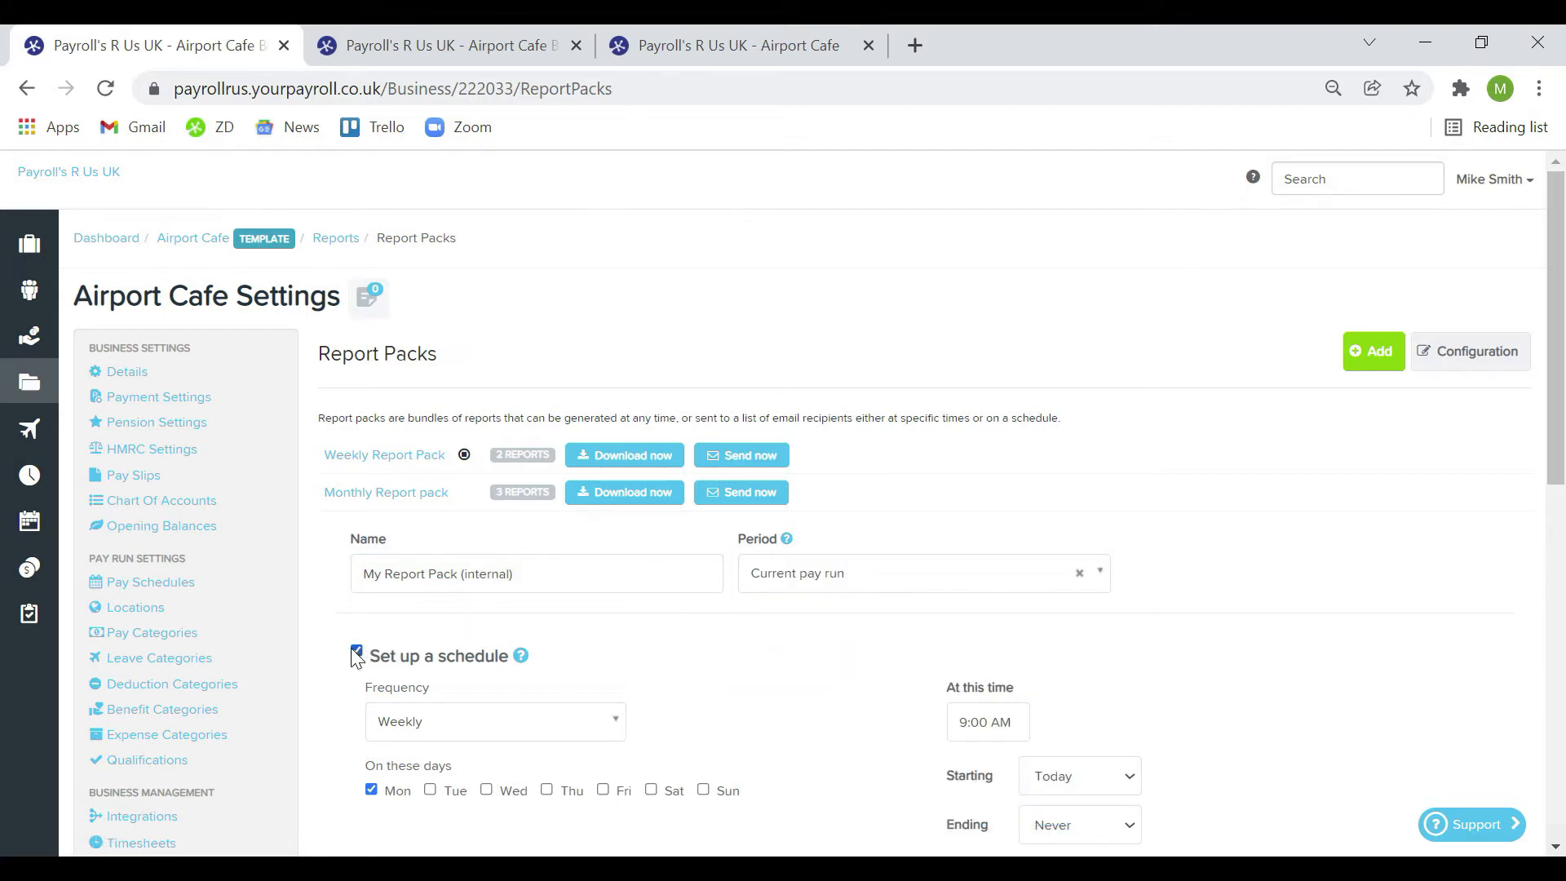
pyautogui.scroll(-3, 713, 632)
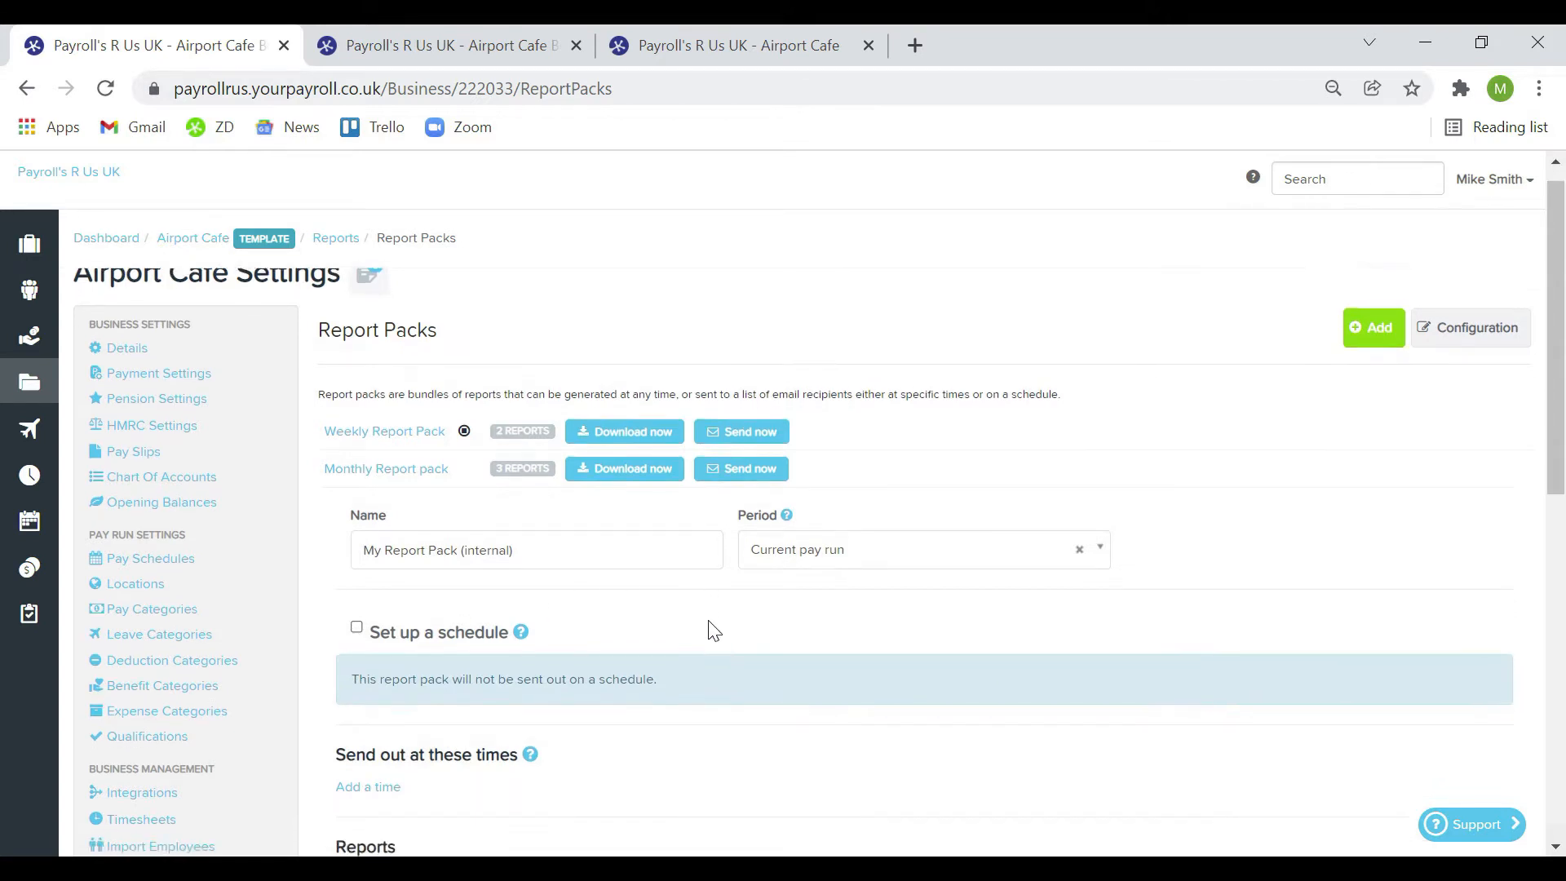
pyautogui.scroll(-3, 712, 632)
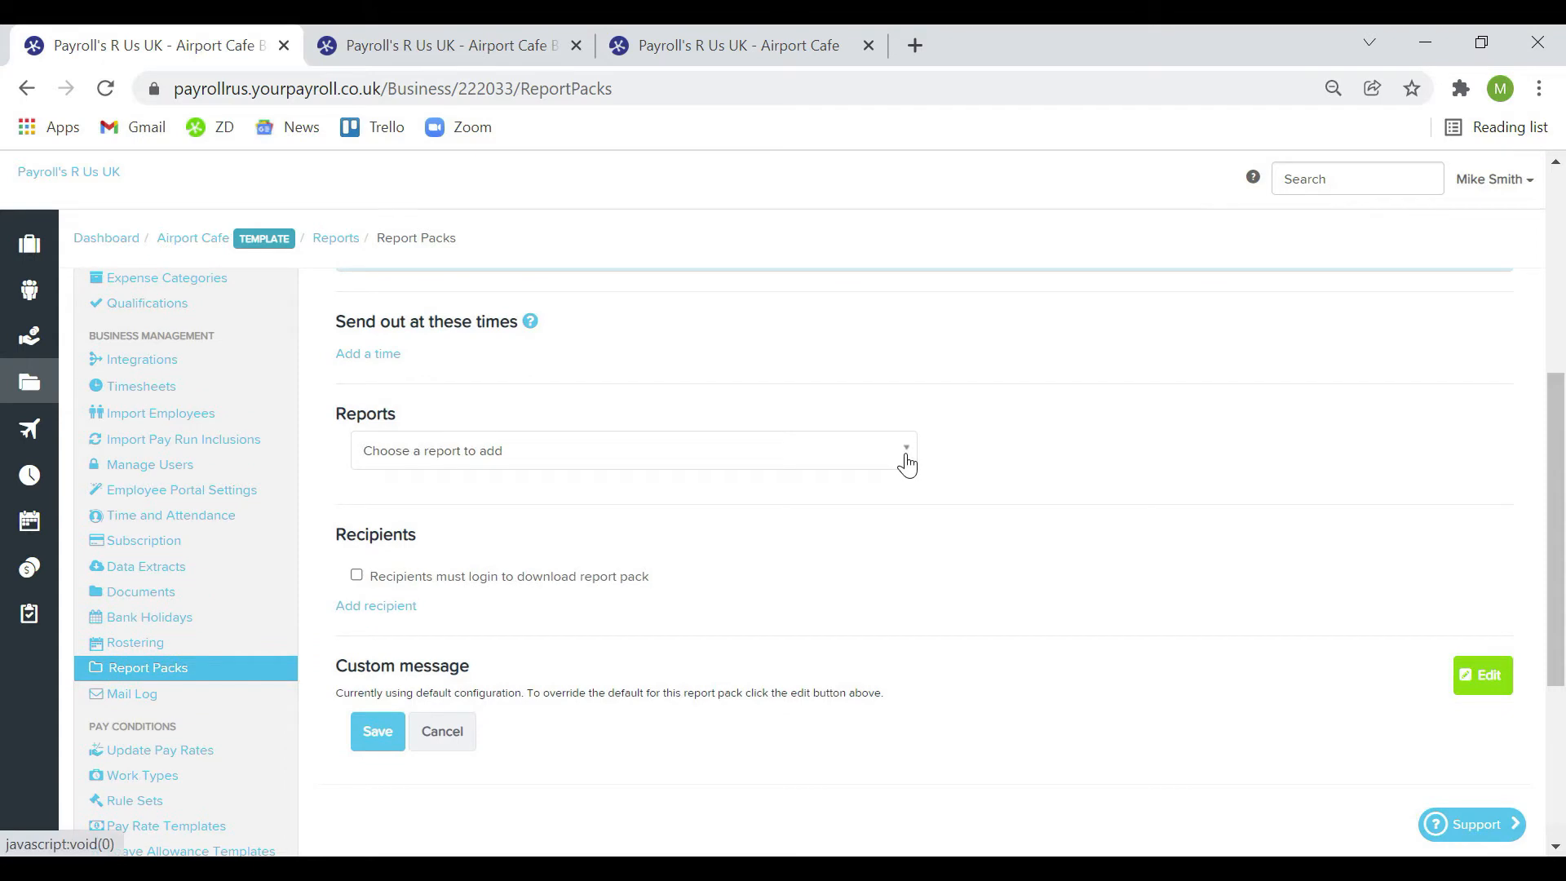
# Add the P32 Report without Excel export, with HMRC payment summary and Monthly reminder period
pyautogui.click(907, 464)
pyautogui.scroll(-4, 817, 590)
pyautogui.scroll(-6, 816, 589)
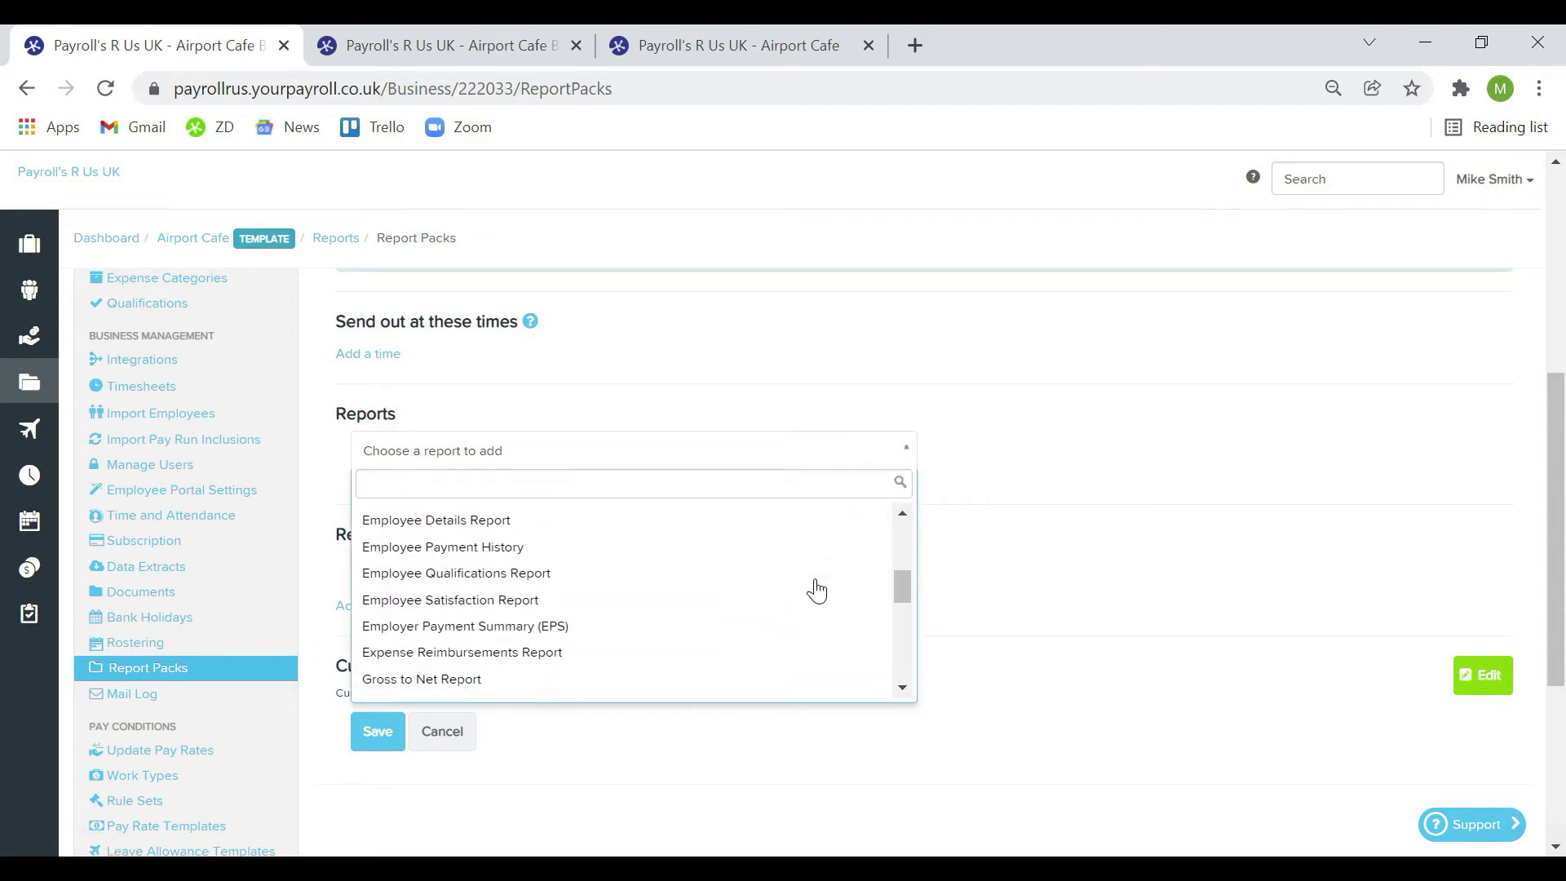
pyautogui.click(772, 569)
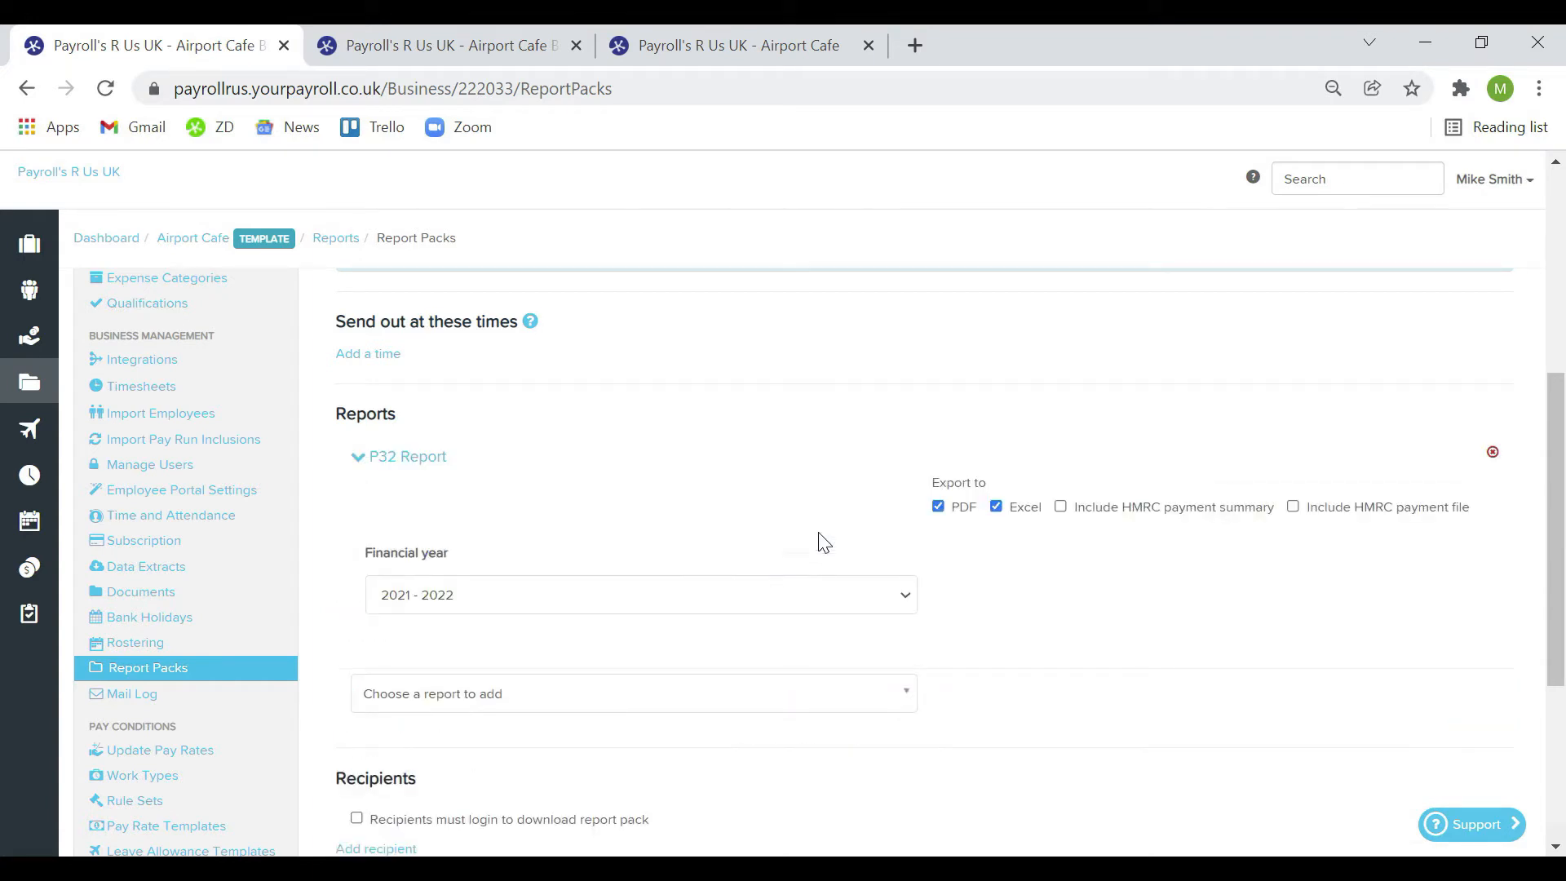
pyautogui.click(995, 508)
pyautogui.scroll(-2, 970, 631)
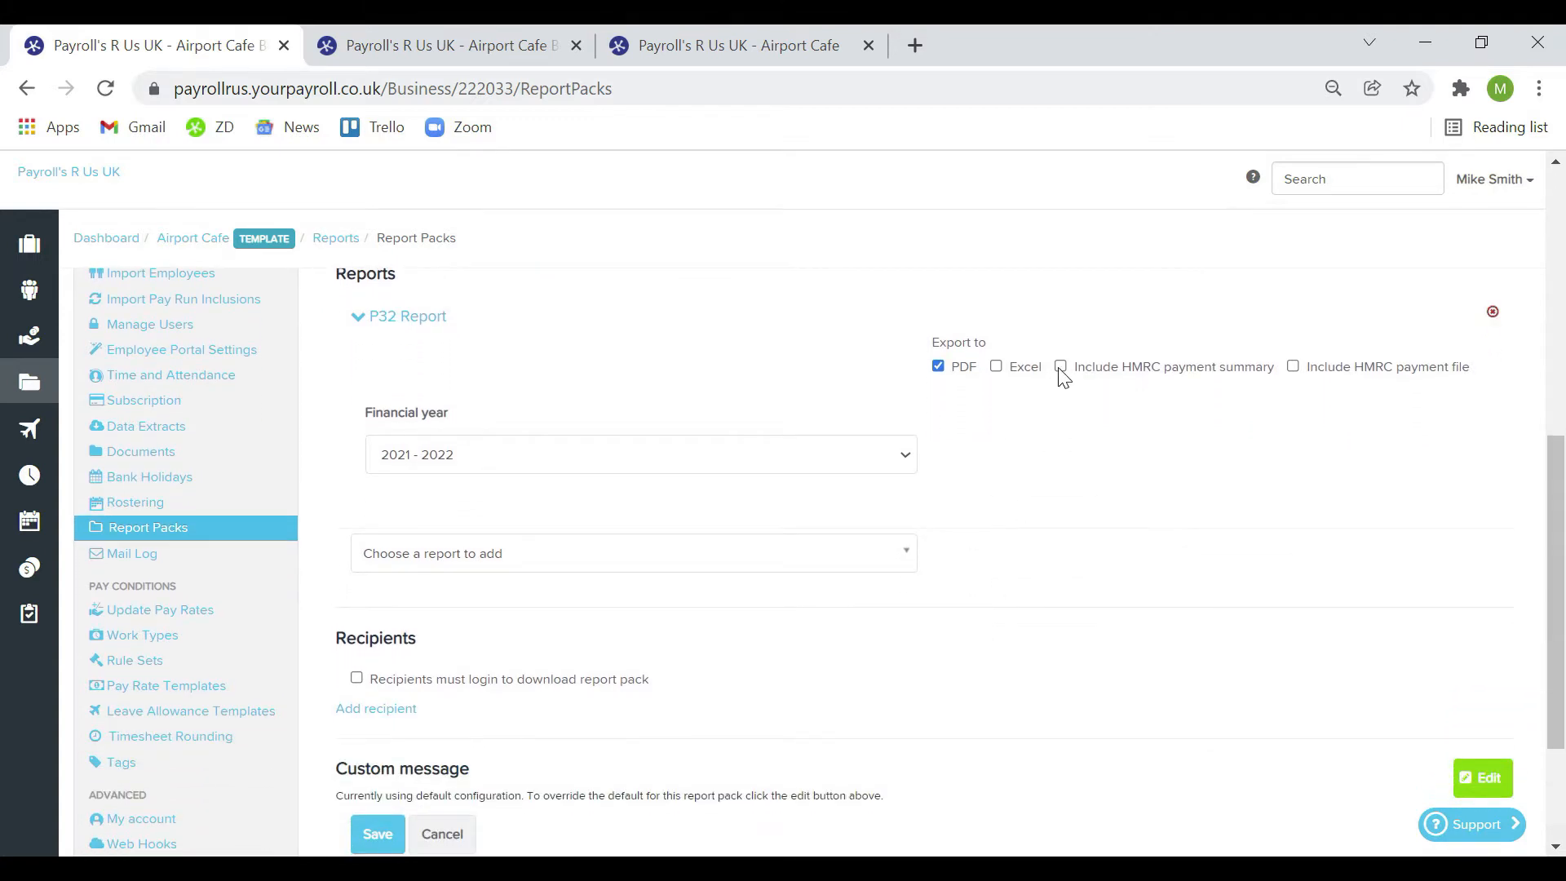
pyautogui.click(1062, 368)
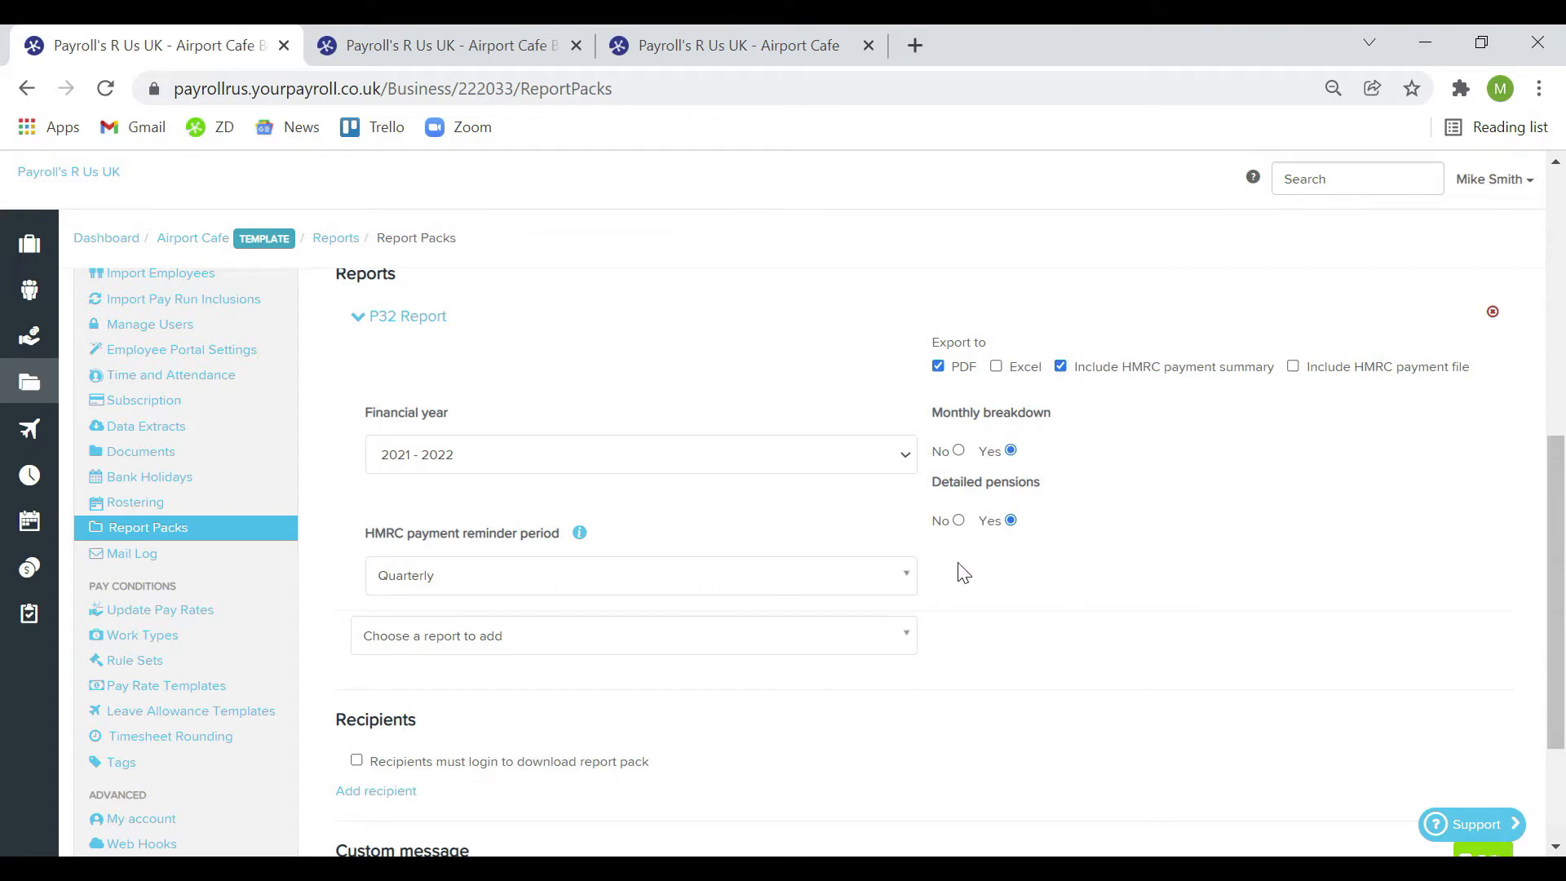
pyautogui.click(908, 575)
pyautogui.click(849, 641)
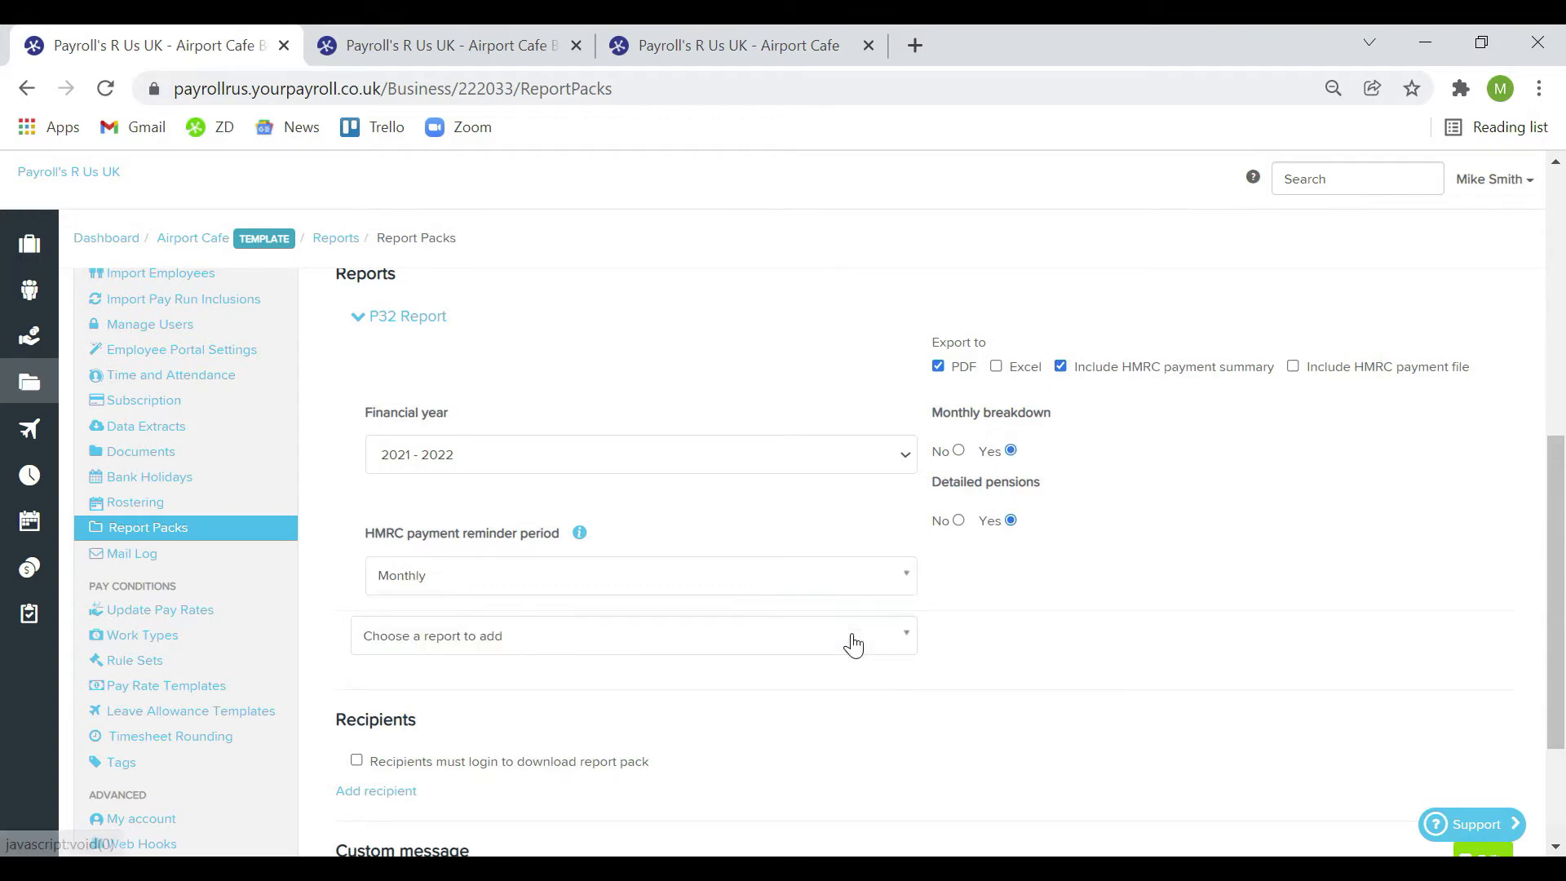
# Add the Detailed Activity Report limited to the Monthly pay schedule
pyautogui.click(909, 646)
pyautogui.click(1012, 611)
pyautogui.click(907, 628)
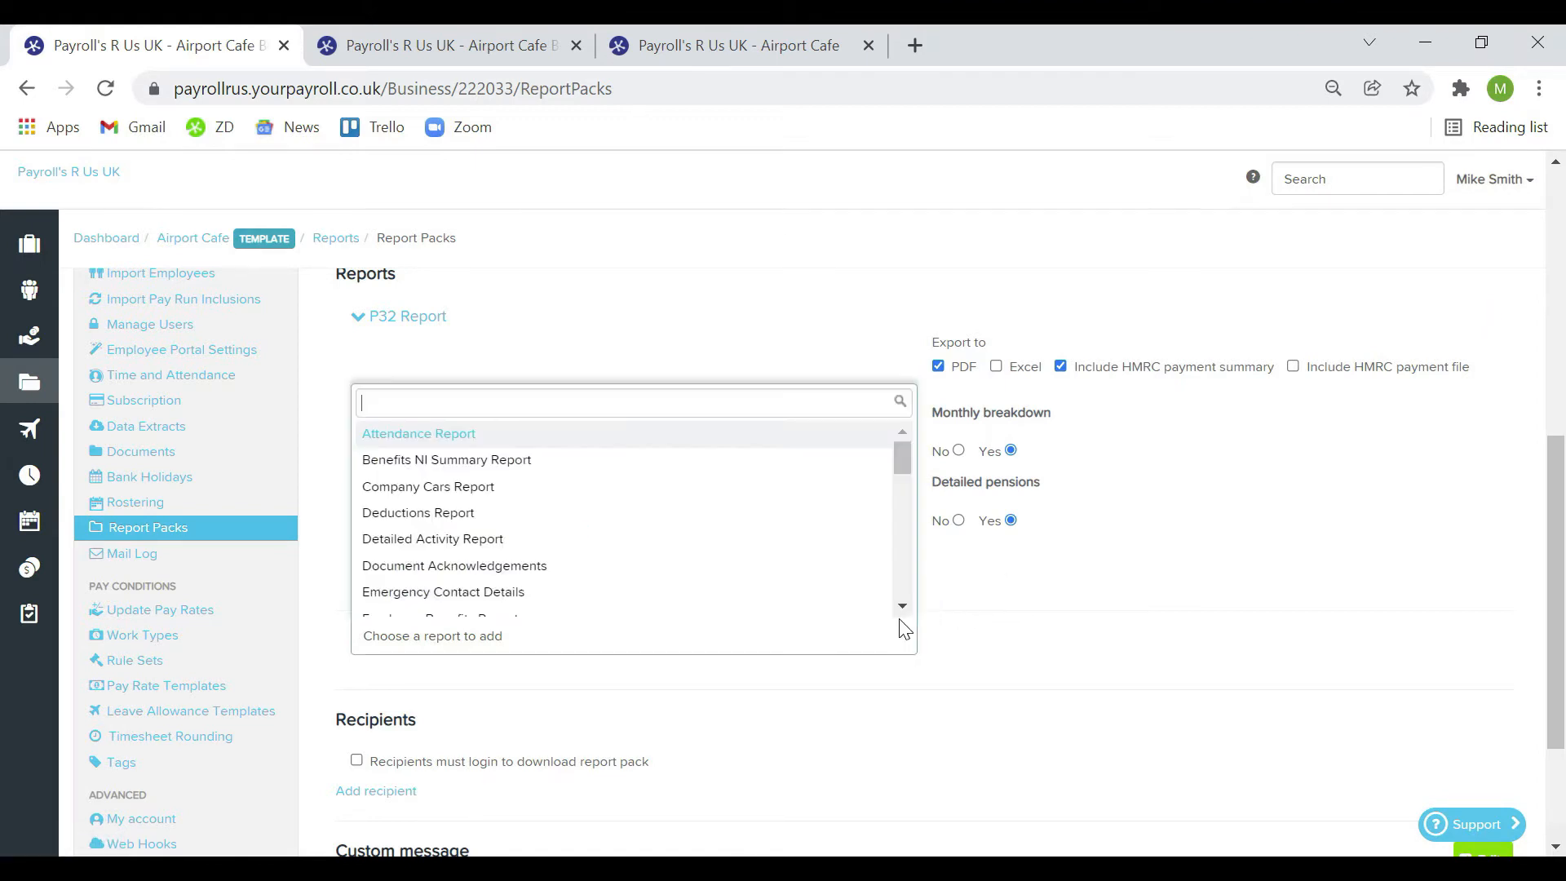
pyautogui.click(833, 543)
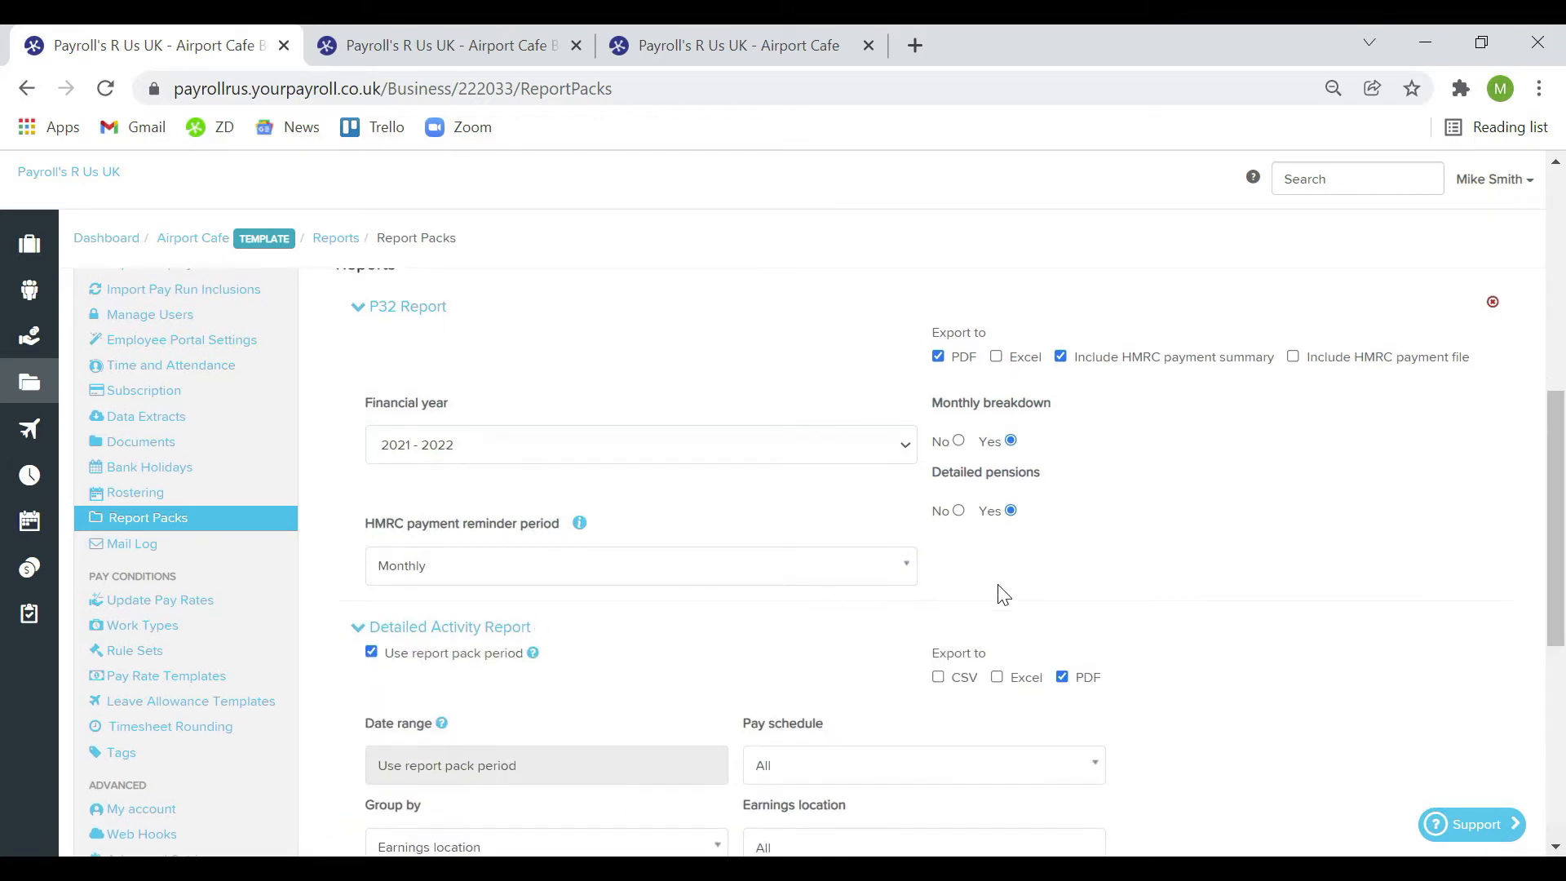
pyautogui.scroll(-3, 1012, 604)
pyautogui.click(1077, 537)
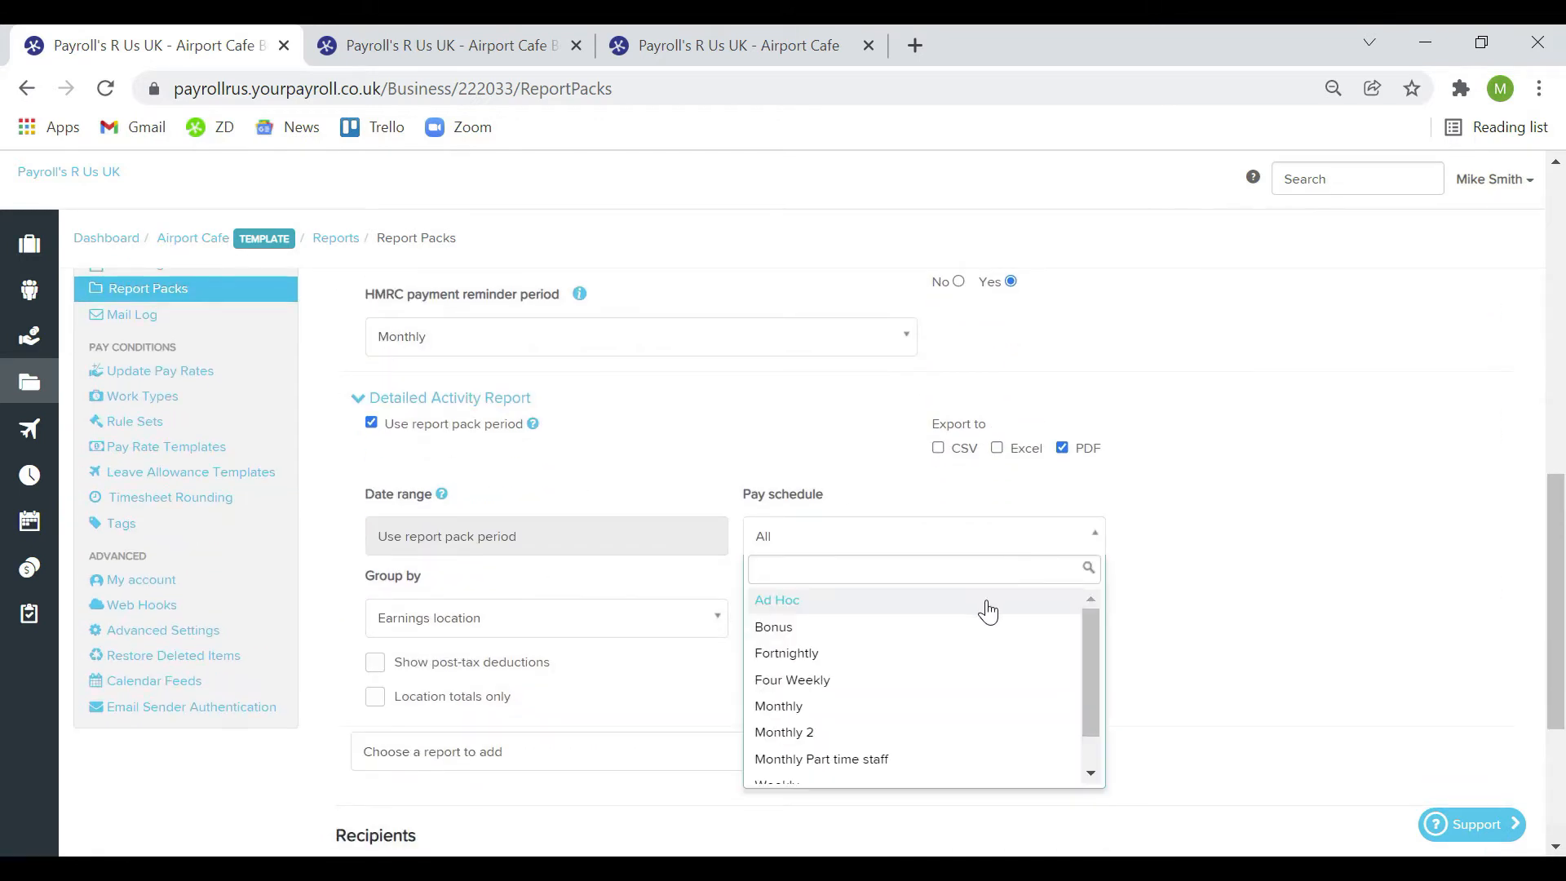
pyautogui.click(953, 710)
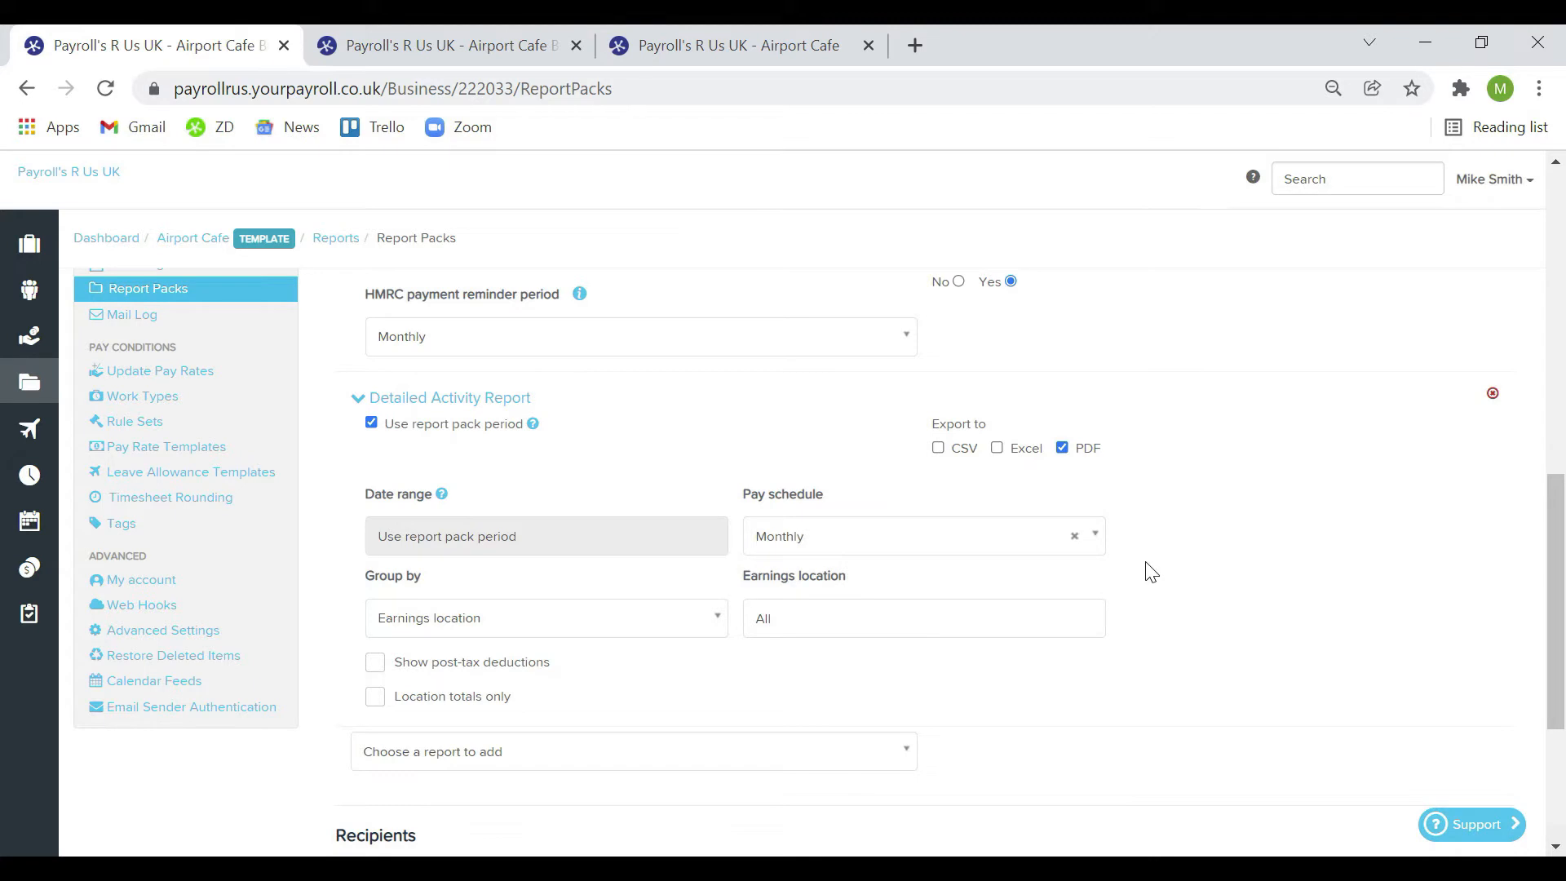
pyautogui.scroll(-2, 921, 661)
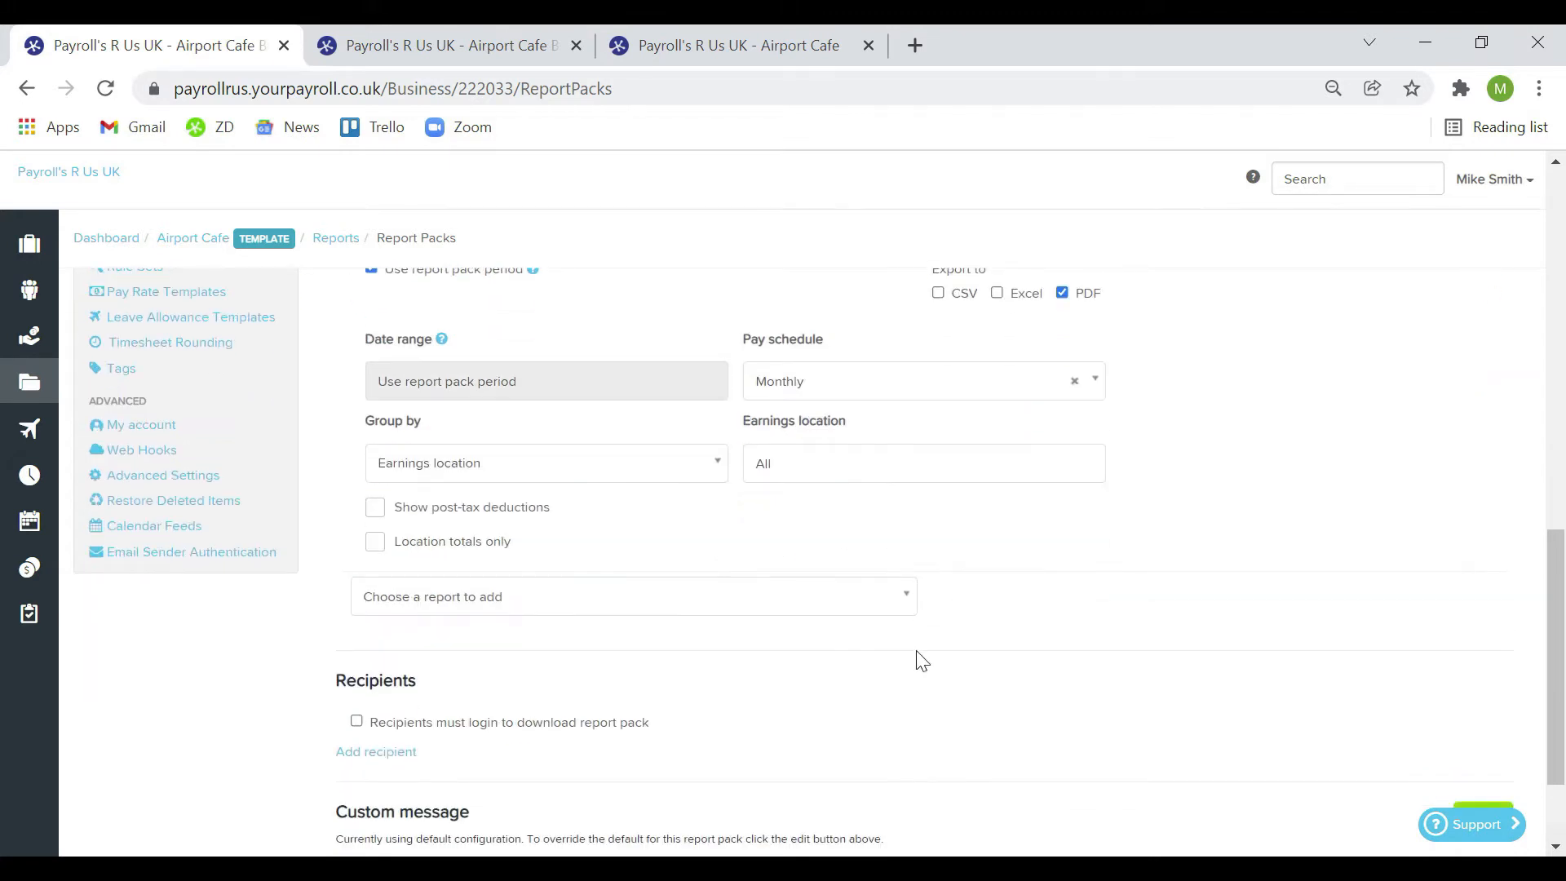
pyautogui.scroll(-2, 920, 660)
# Require login to download and add one recipient with their e-mail address and name
pyautogui.click(609, 584)
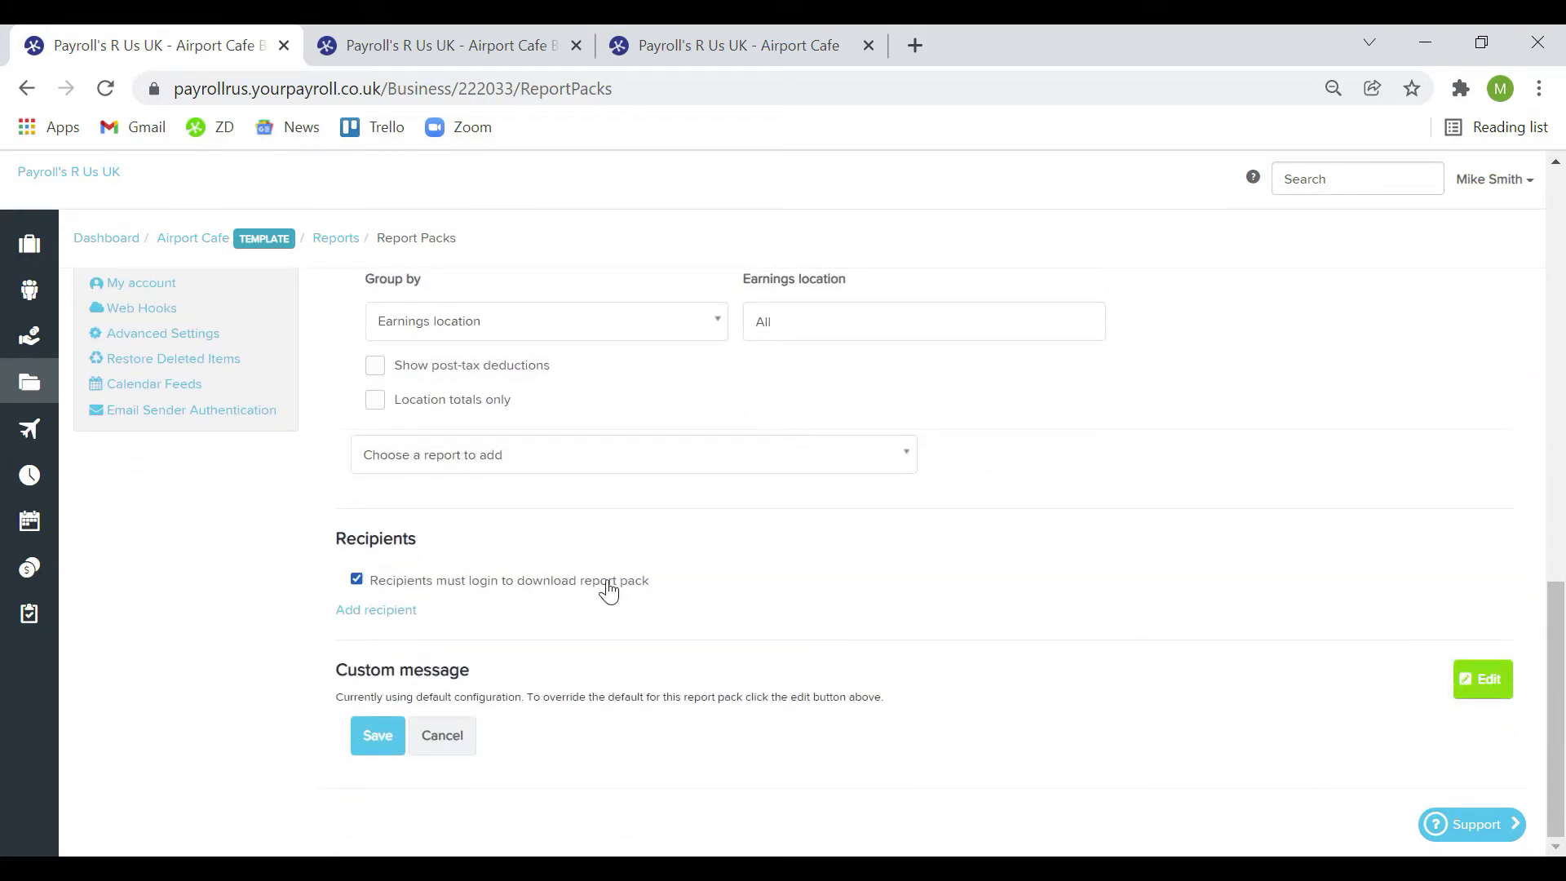
pyautogui.click(380, 612)
pyautogui.click(430, 625)
pyautogui.press('Tab')
pyautogui.click(742, 680)
pyautogui.scroll(-1, 740, 677)
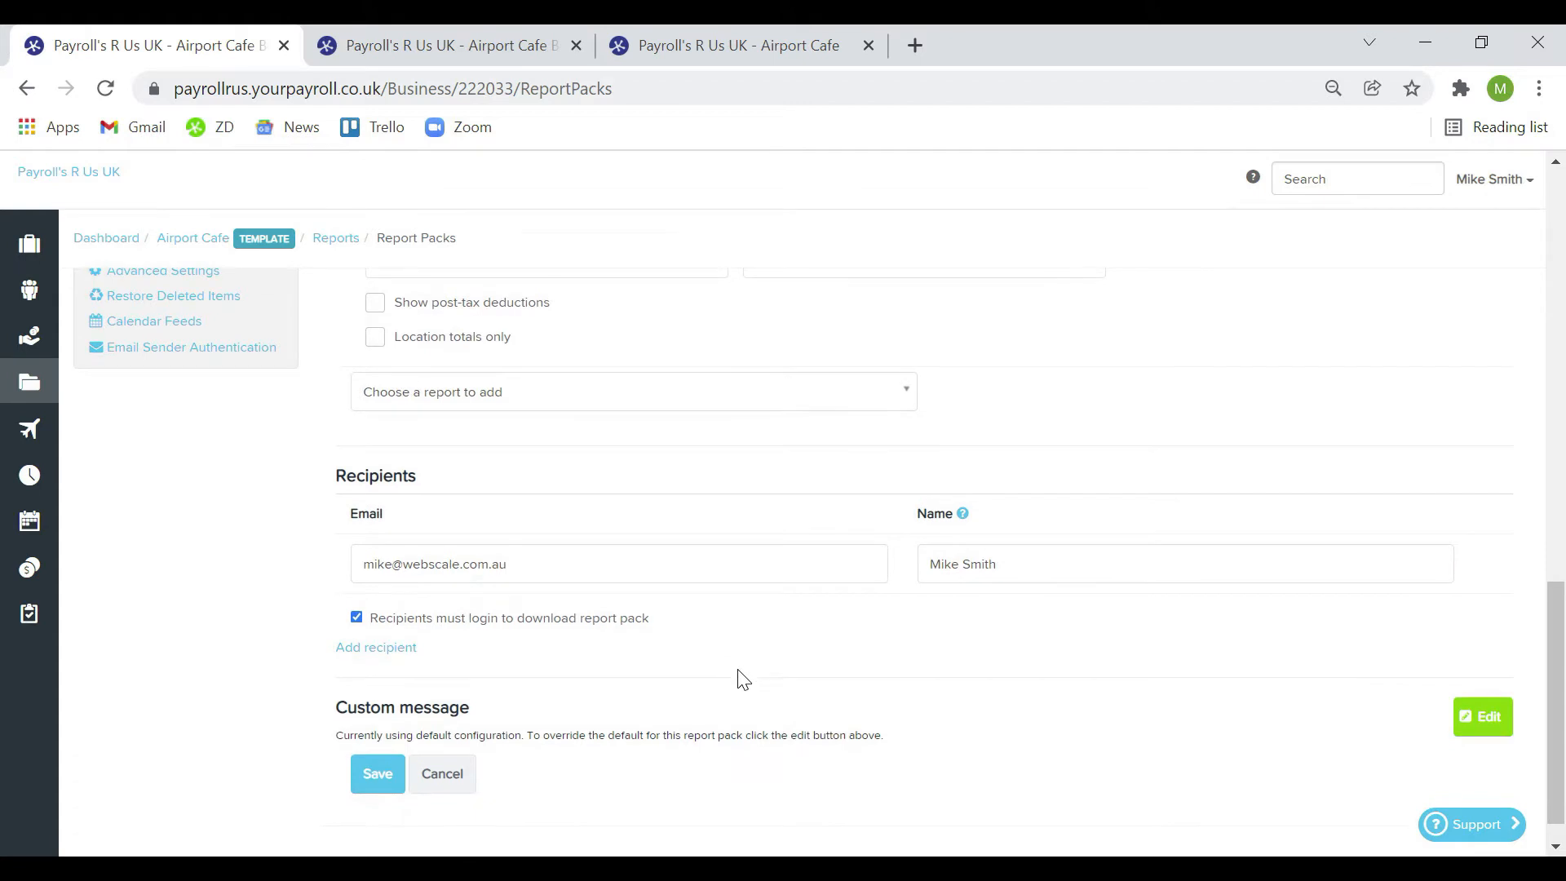
# Save the new My Report Pack (internal)
pyautogui.click(390, 777)
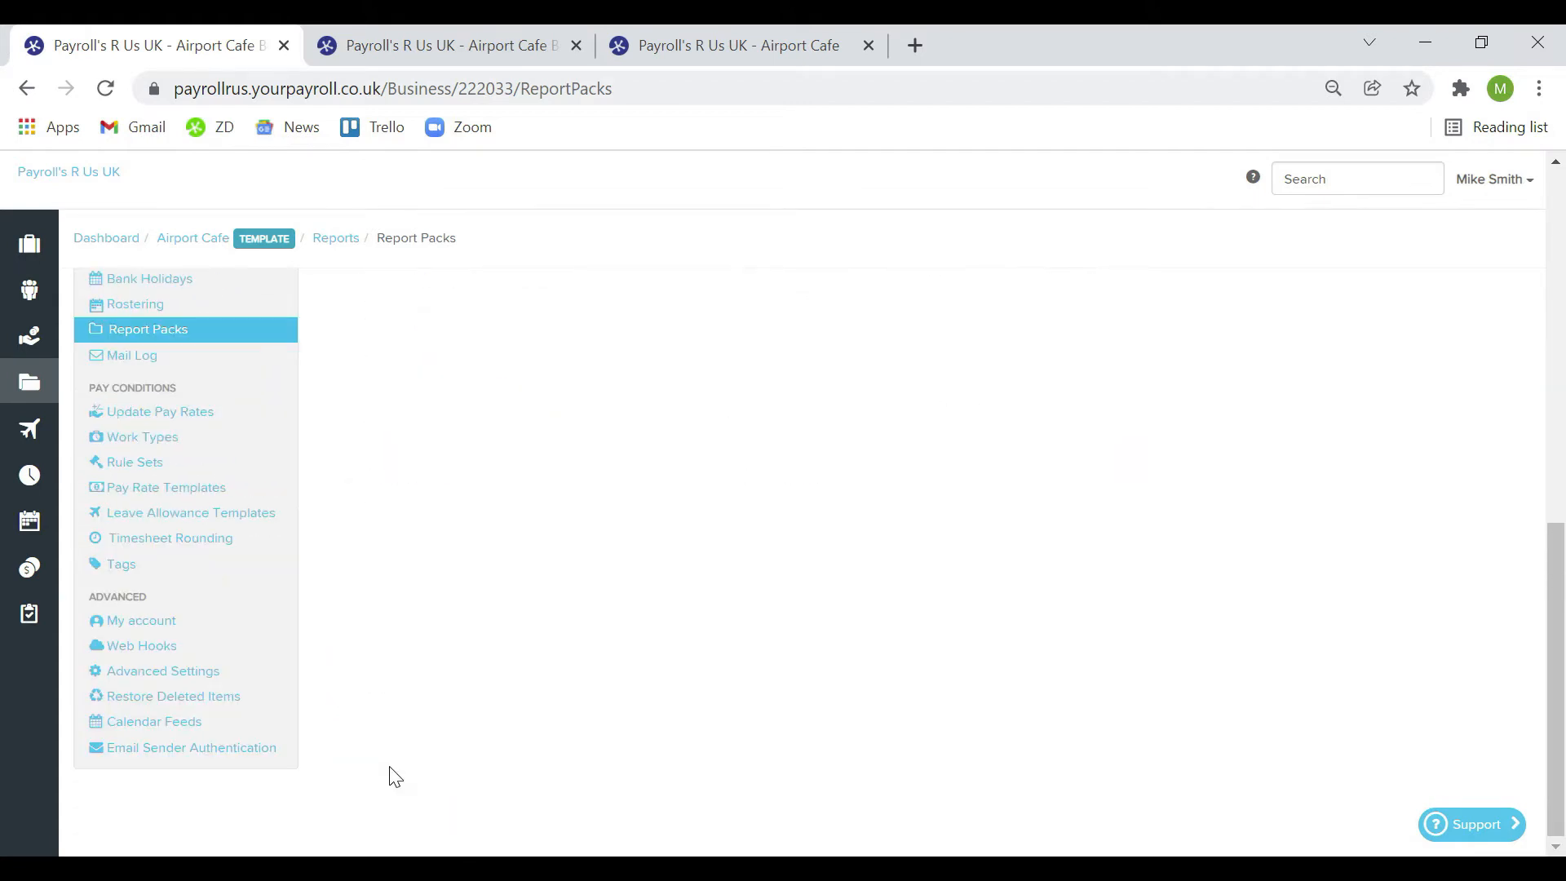
pyautogui.scroll(8, 557, 628)
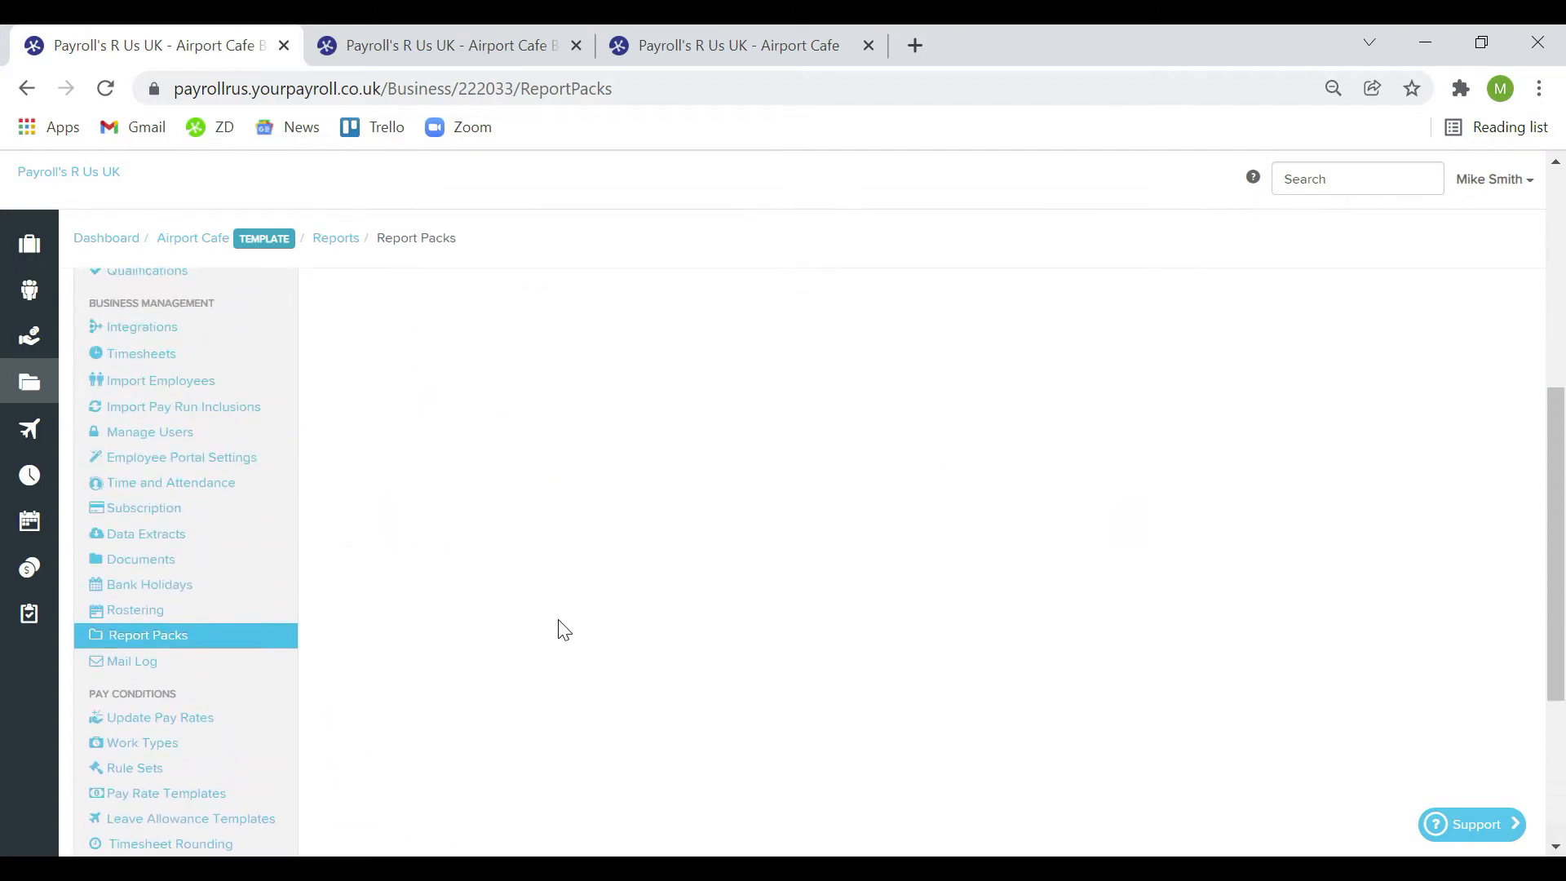
pyautogui.scroll(2, 561, 629)
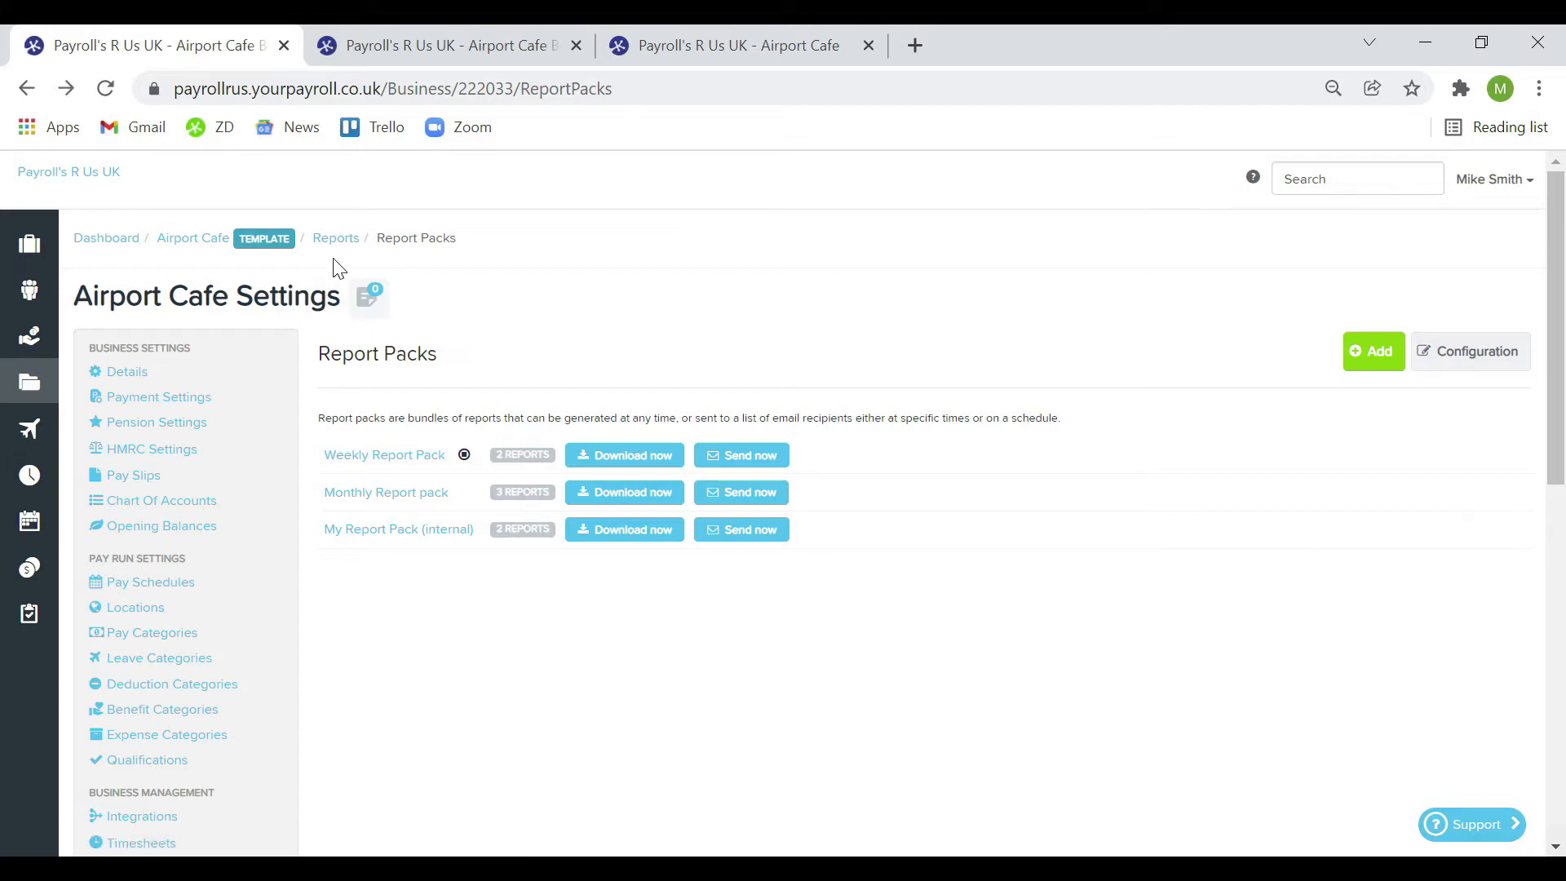
# Return to the Airport Cafe dashboard and show the Payroll Settings list
pyautogui.click(196, 246)
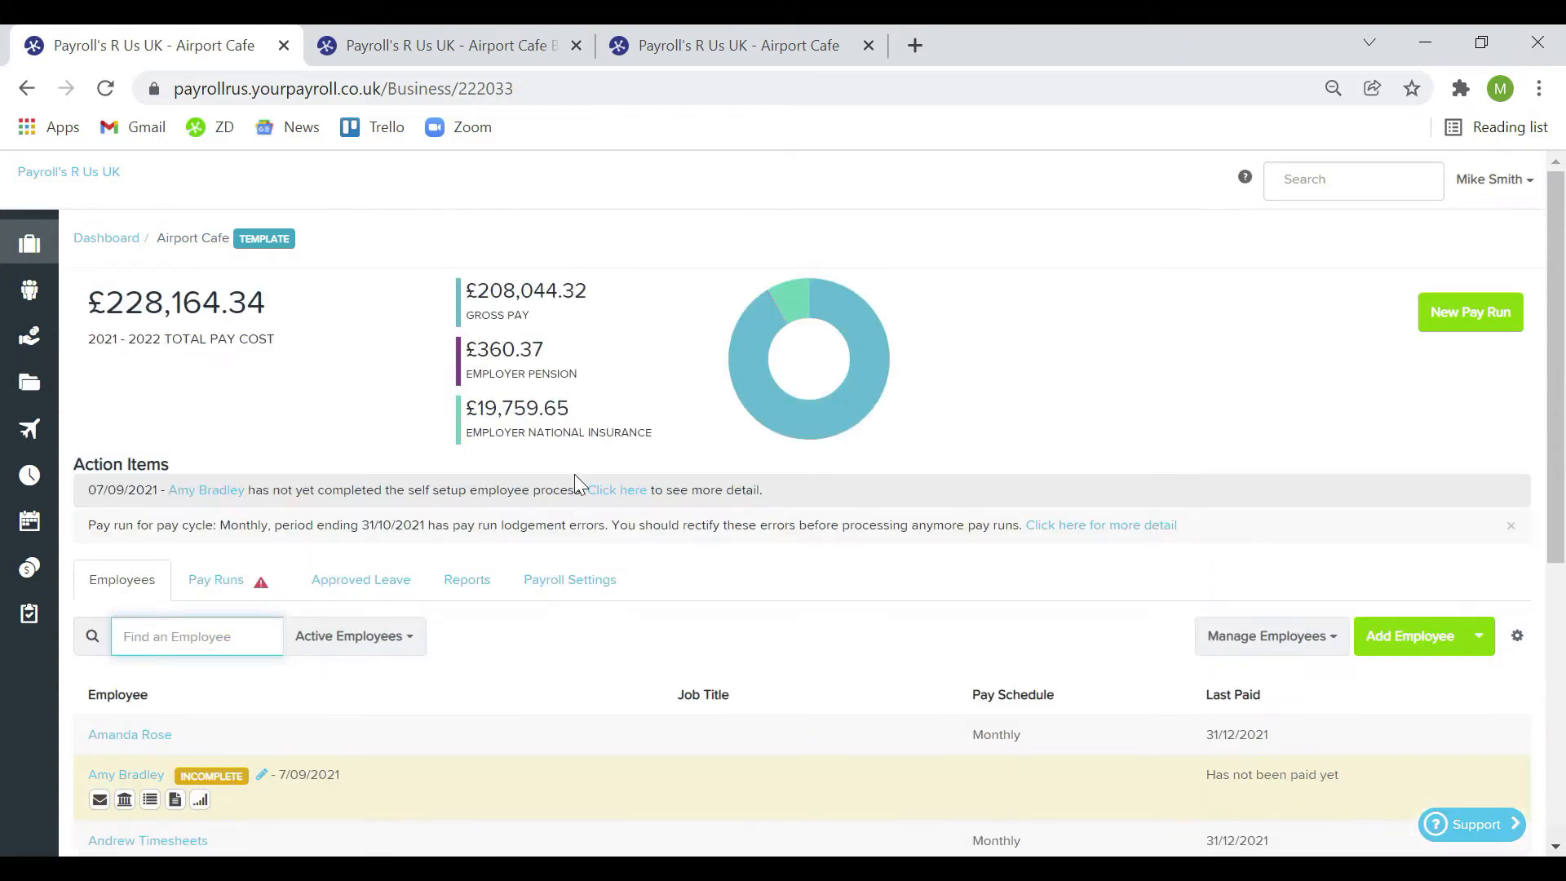
pyautogui.click(591, 587)
pyautogui.scroll(-3, 591, 587)
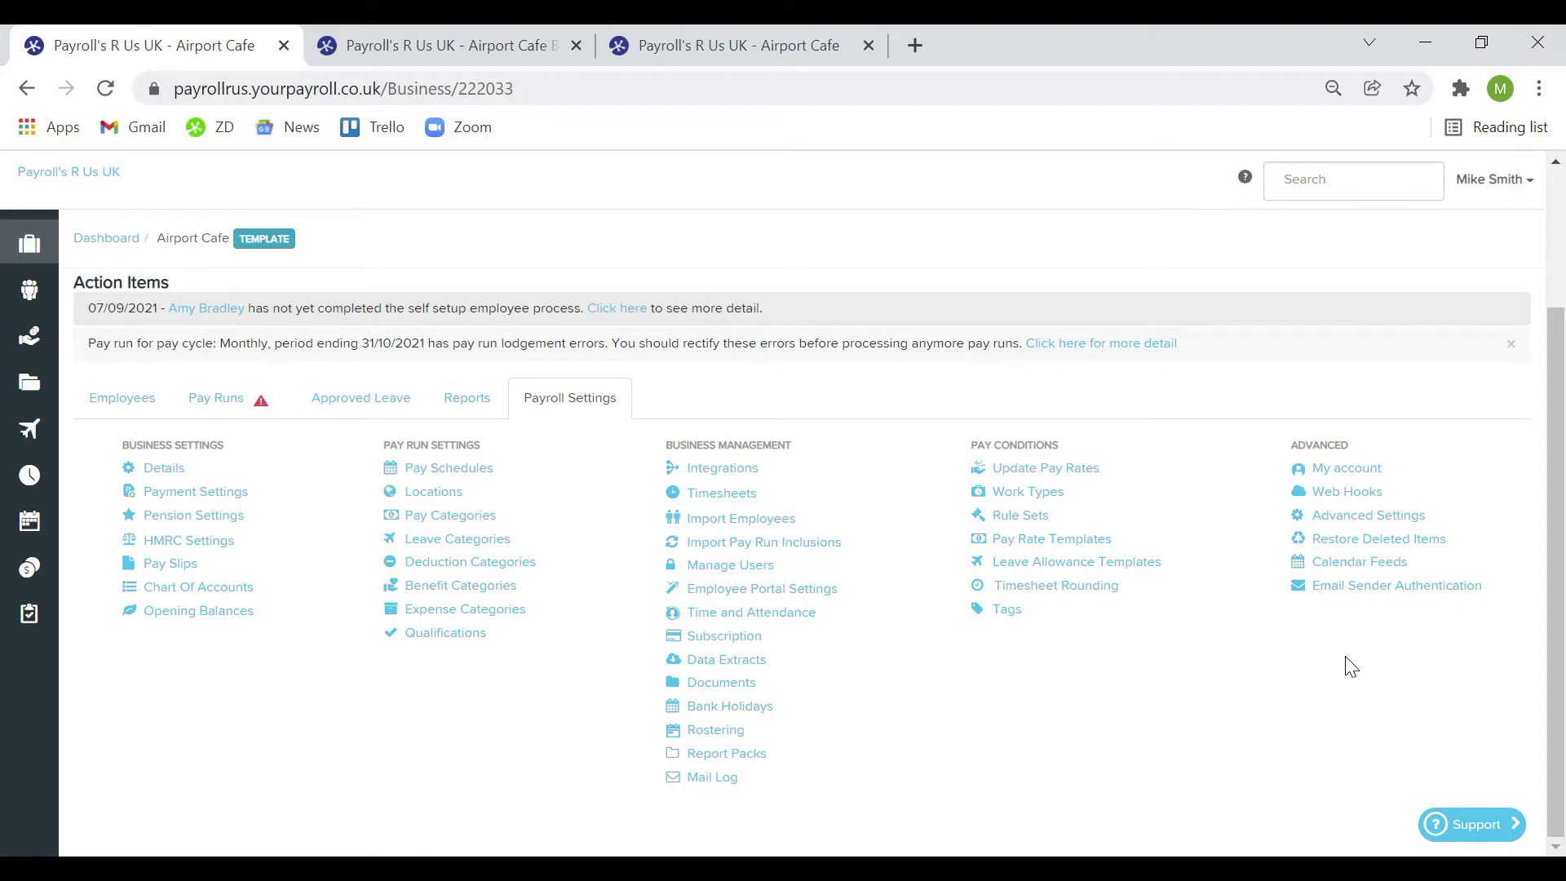
pyautogui.moveTo(38, 256)
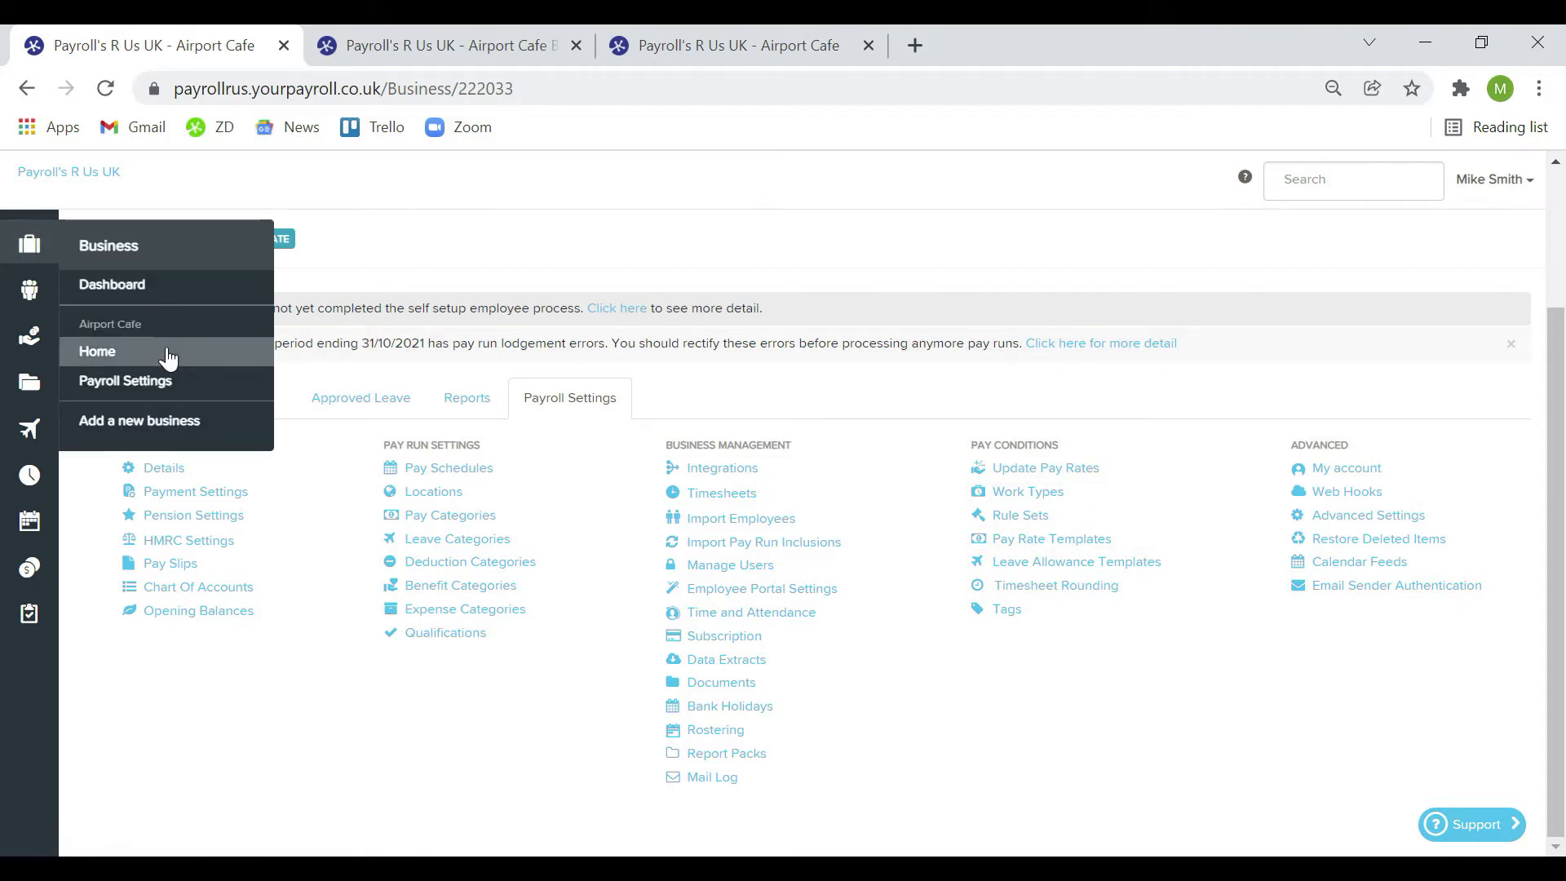
# In Payment Settings, choose Santander bulk payment format as the file format and tick Pay HMRC
pyautogui.click(124, 381)
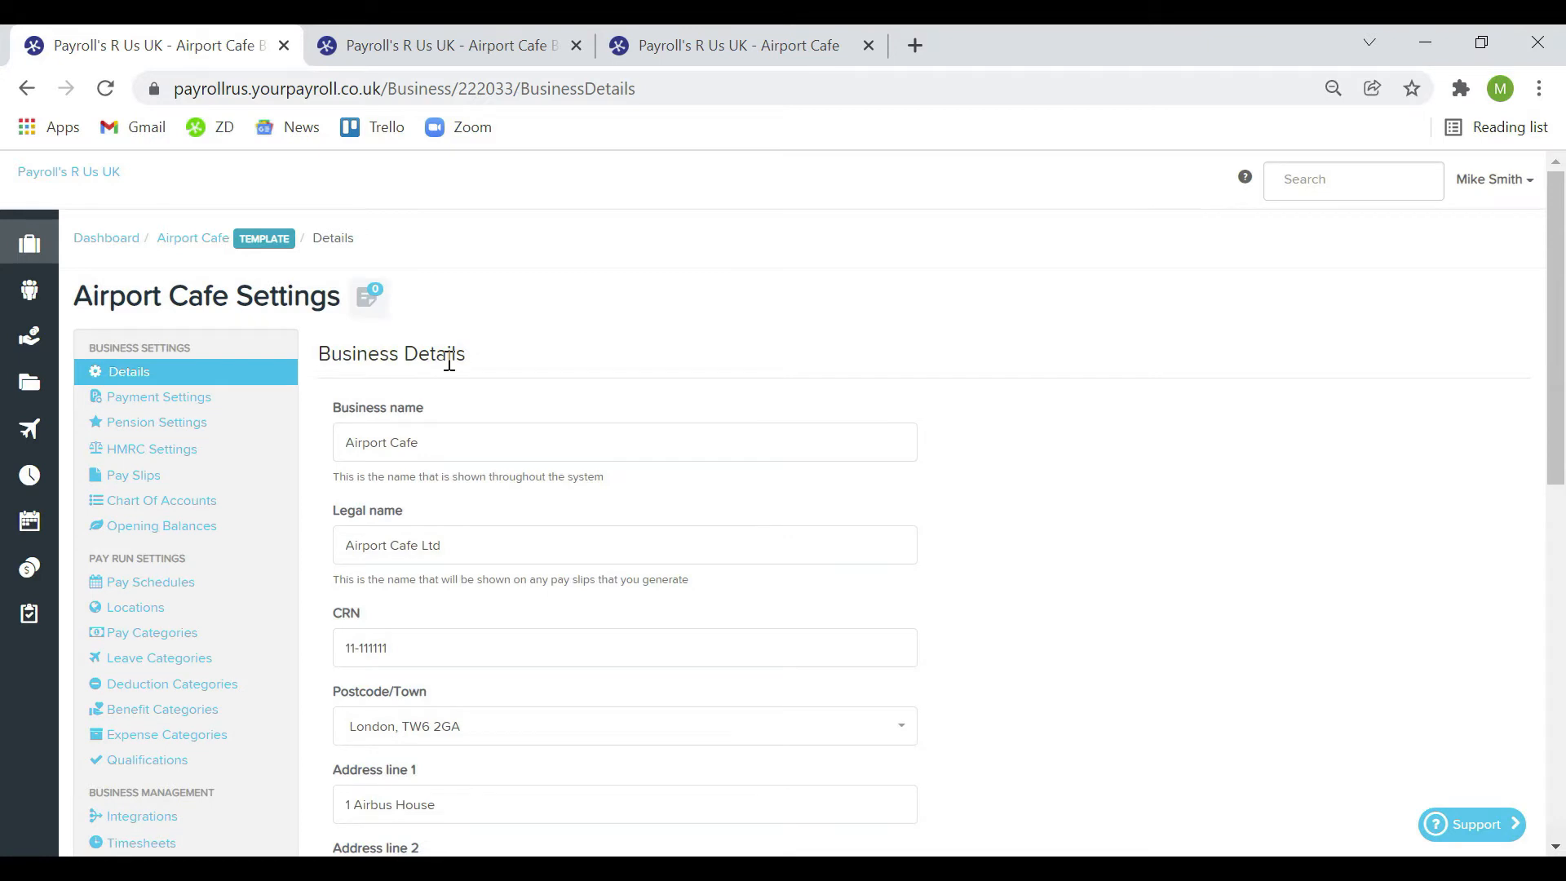
pyautogui.click(249, 403)
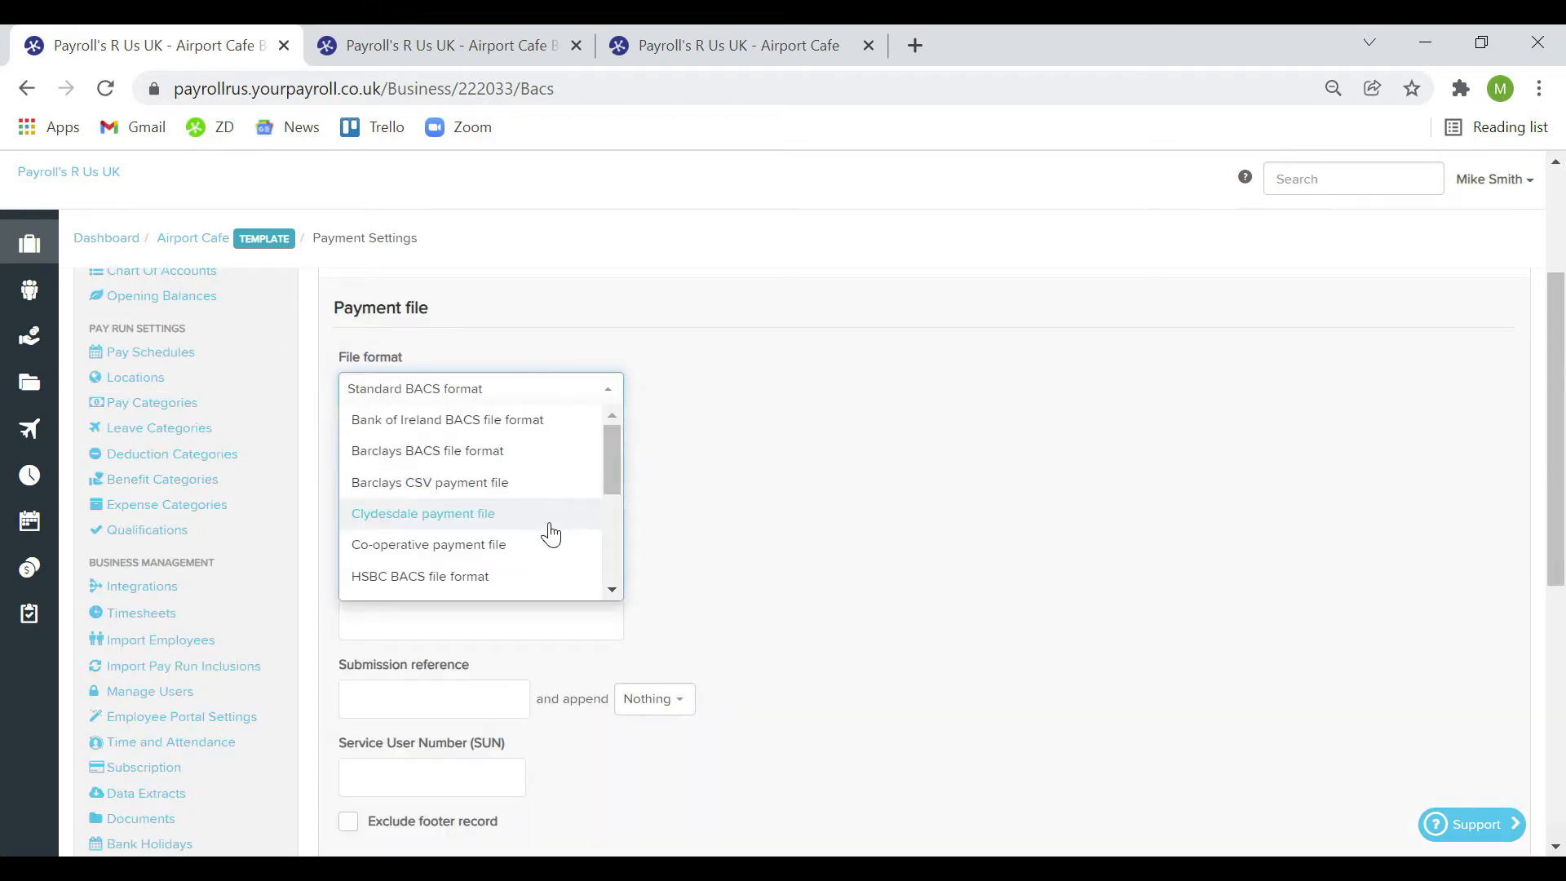
pyautogui.scroll(-4, 543, 573)
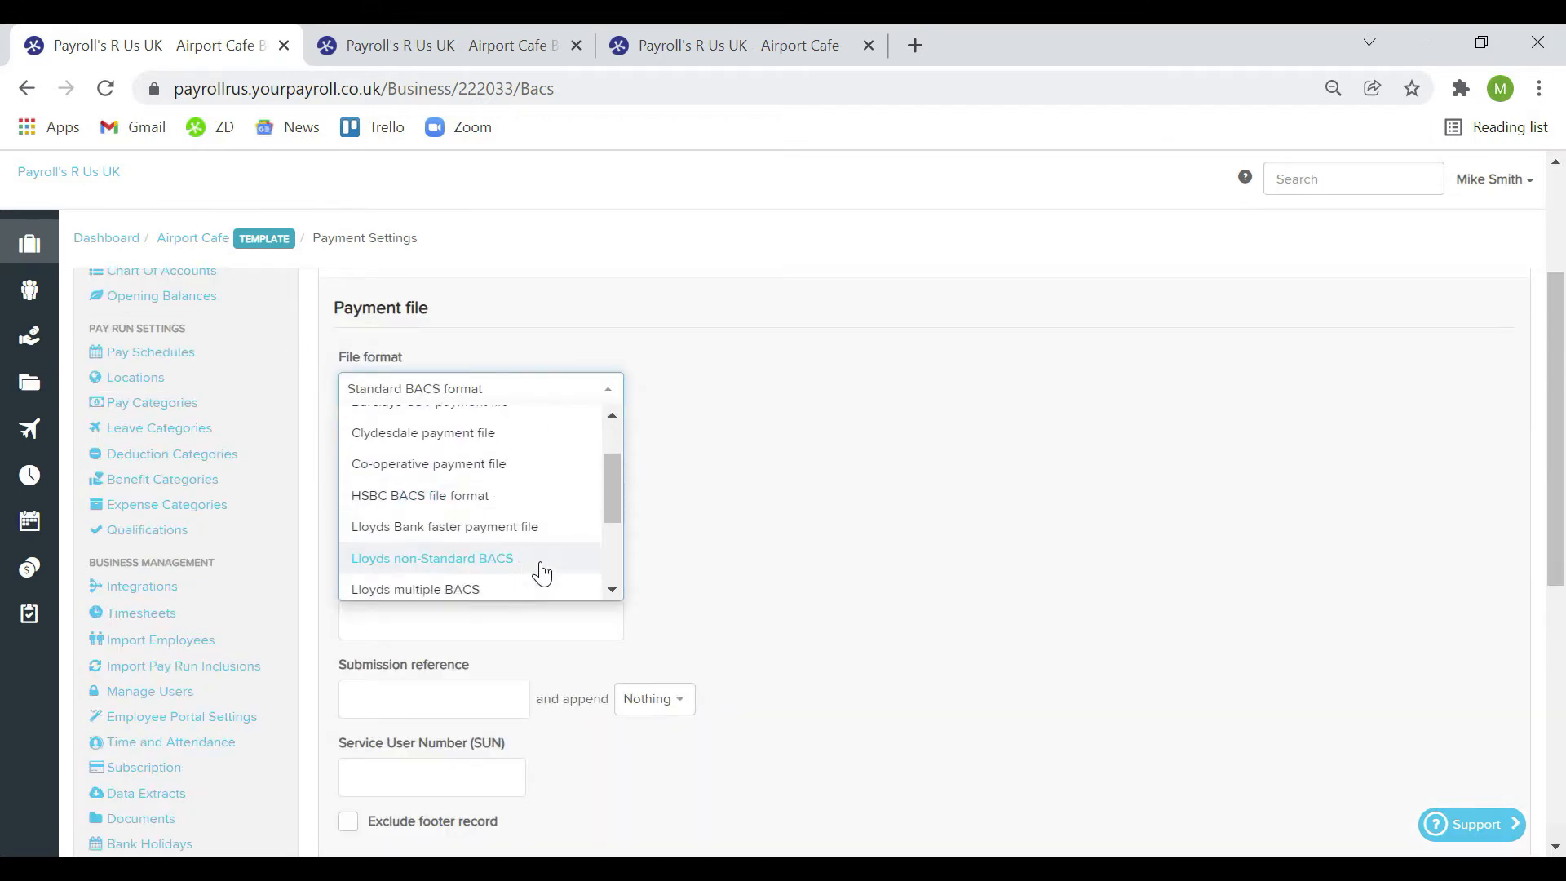
pyautogui.scroll(-3, 543, 574)
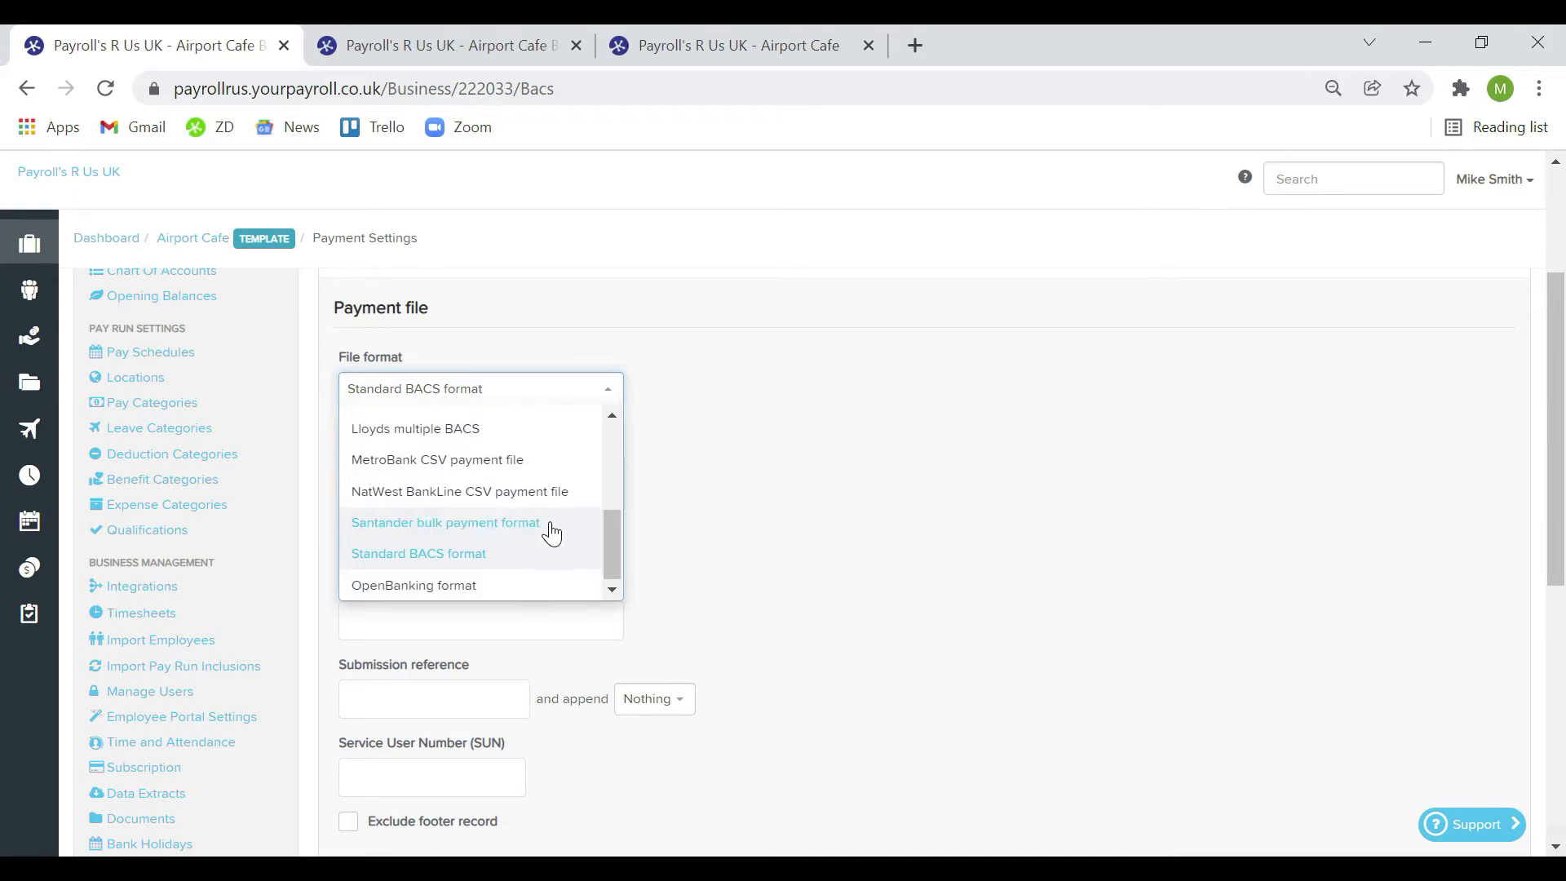
pyautogui.click(551, 531)
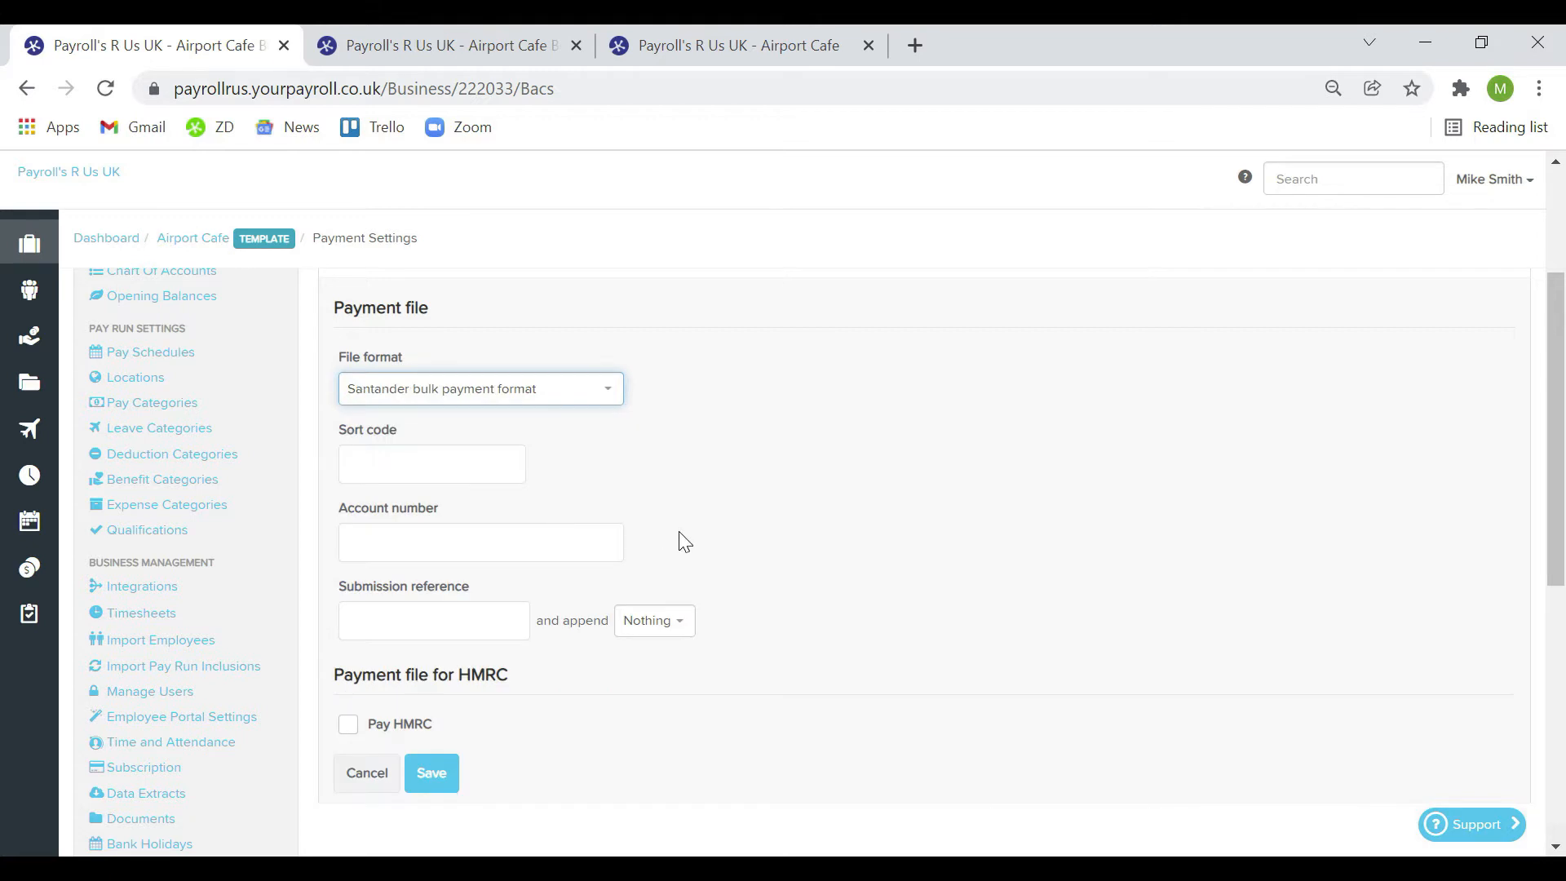
pyautogui.scroll(-1, 678, 542)
pyautogui.click(348, 678)
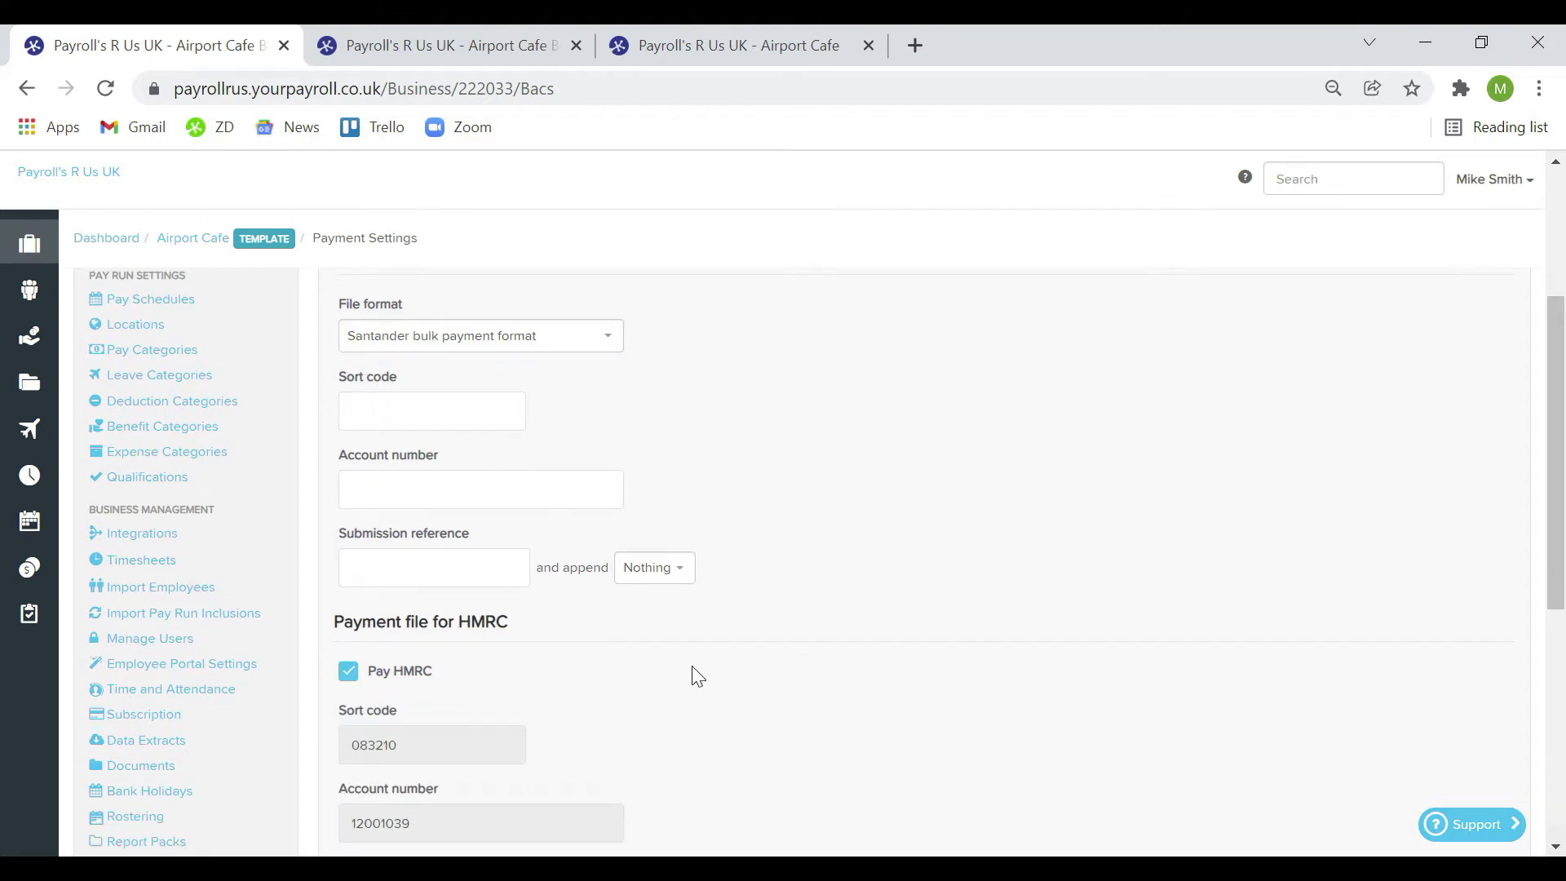
pyautogui.scroll(-3, 696, 672)
pyautogui.scroll(-1, 698, 677)
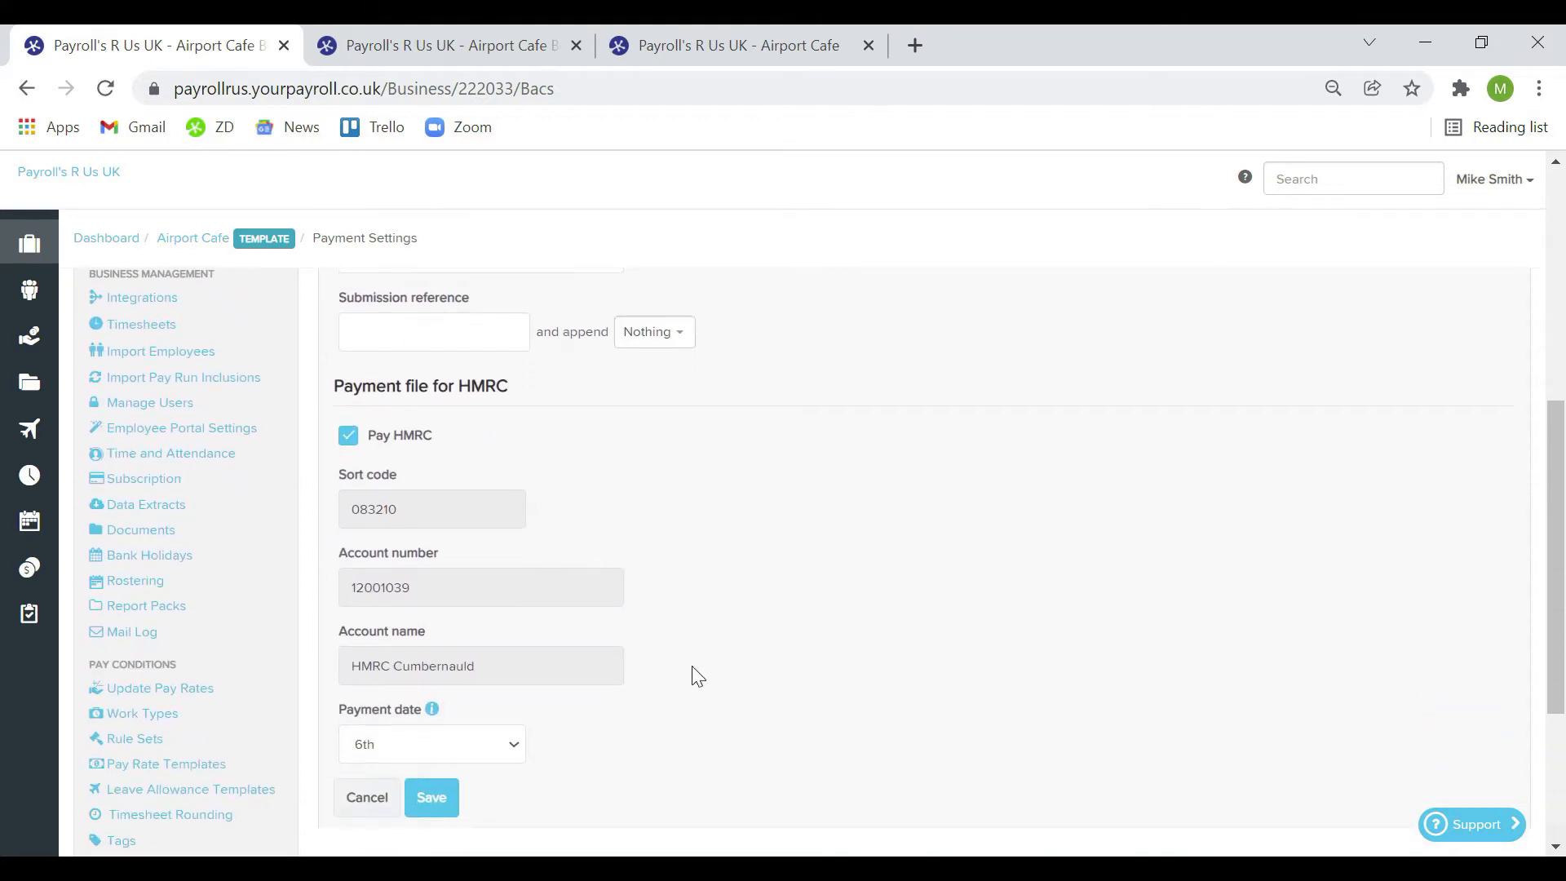
pyautogui.scroll(6, 982, 720)
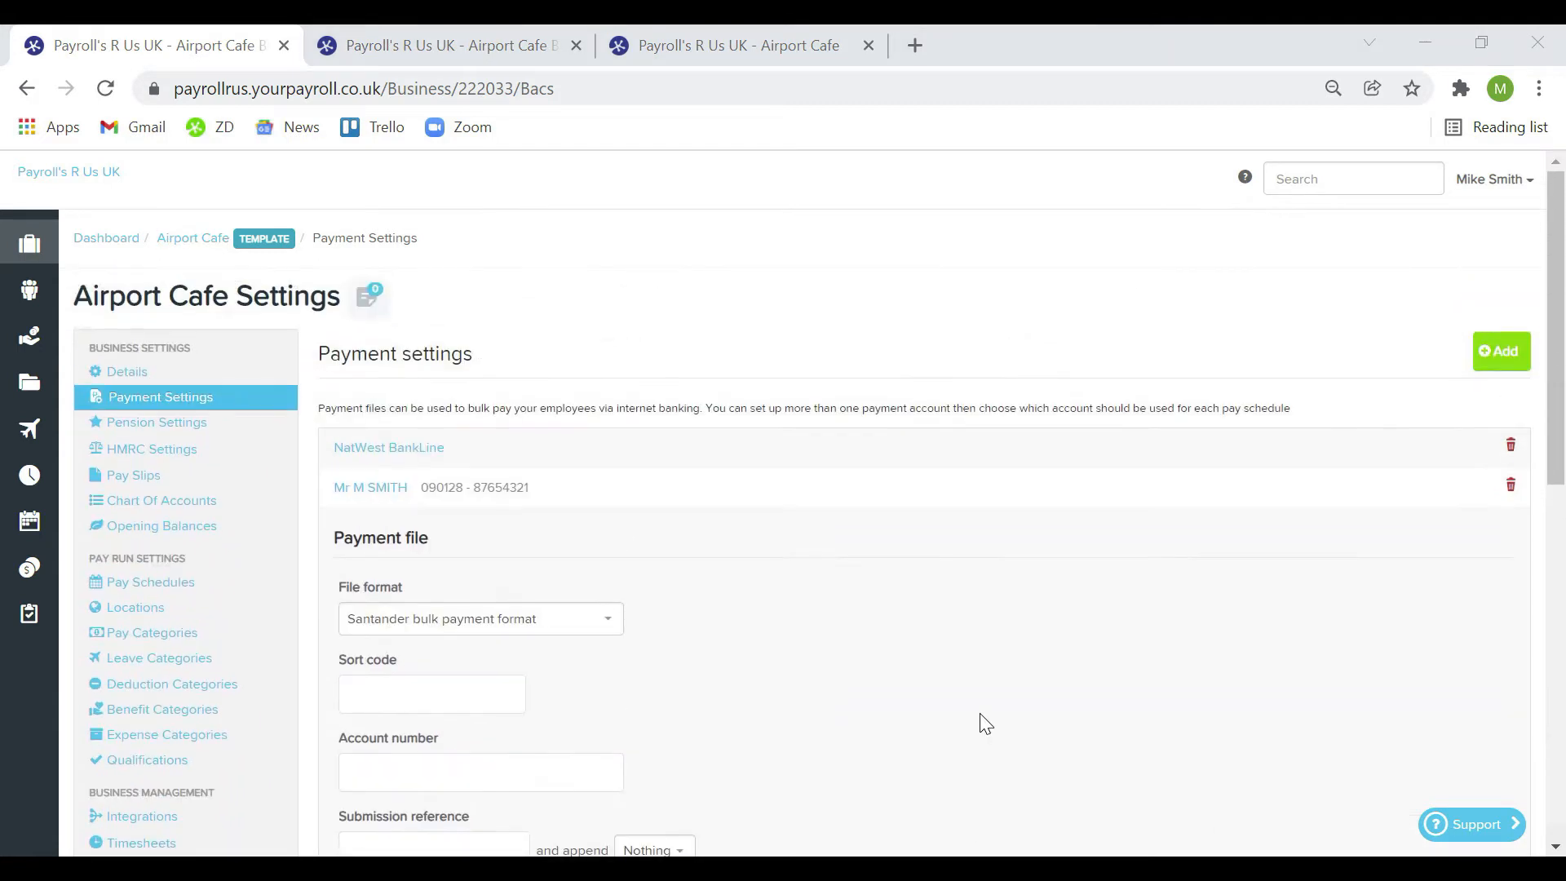
# Make the pension staging date editable and review the SMART Monthly plan (4% employee, 3% employer)
pyautogui.click(252, 432)
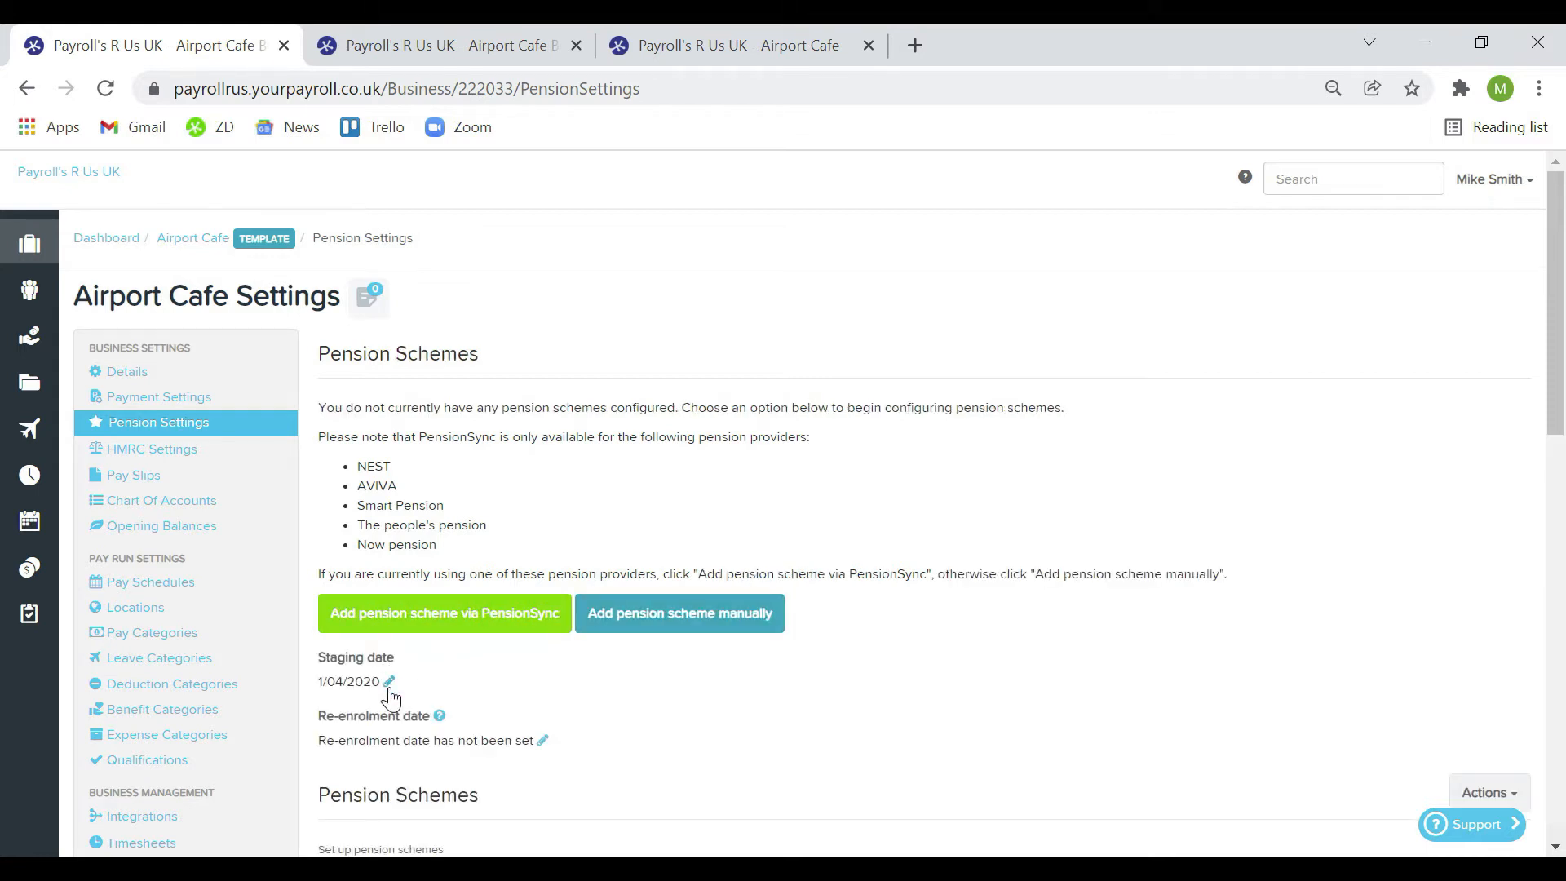
pyautogui.click(389, 682)
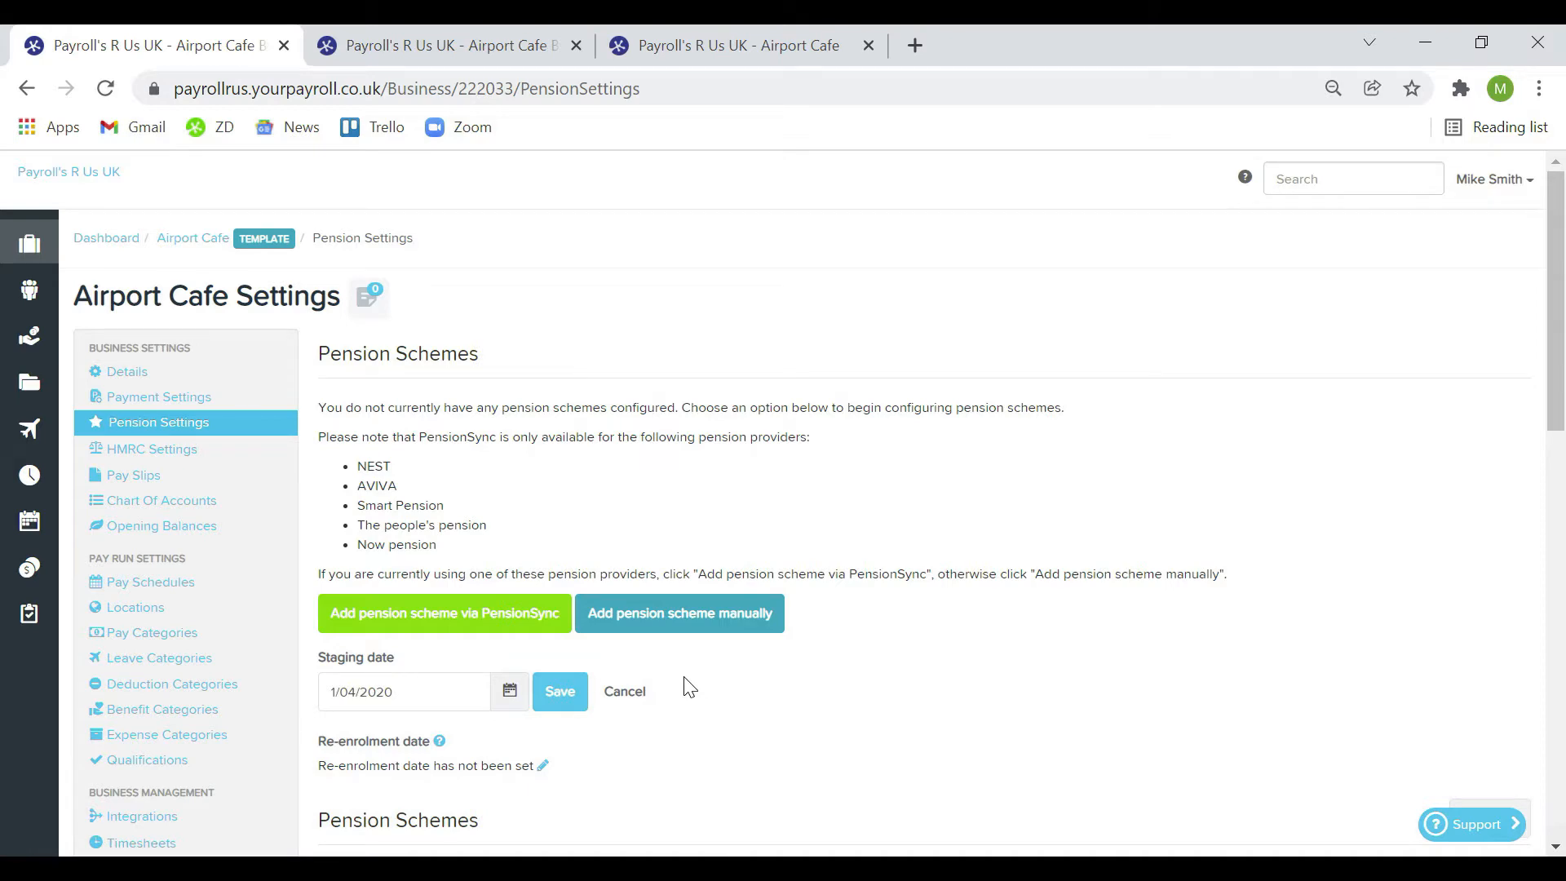
pyautogui.scroll(-4, 689, 688)
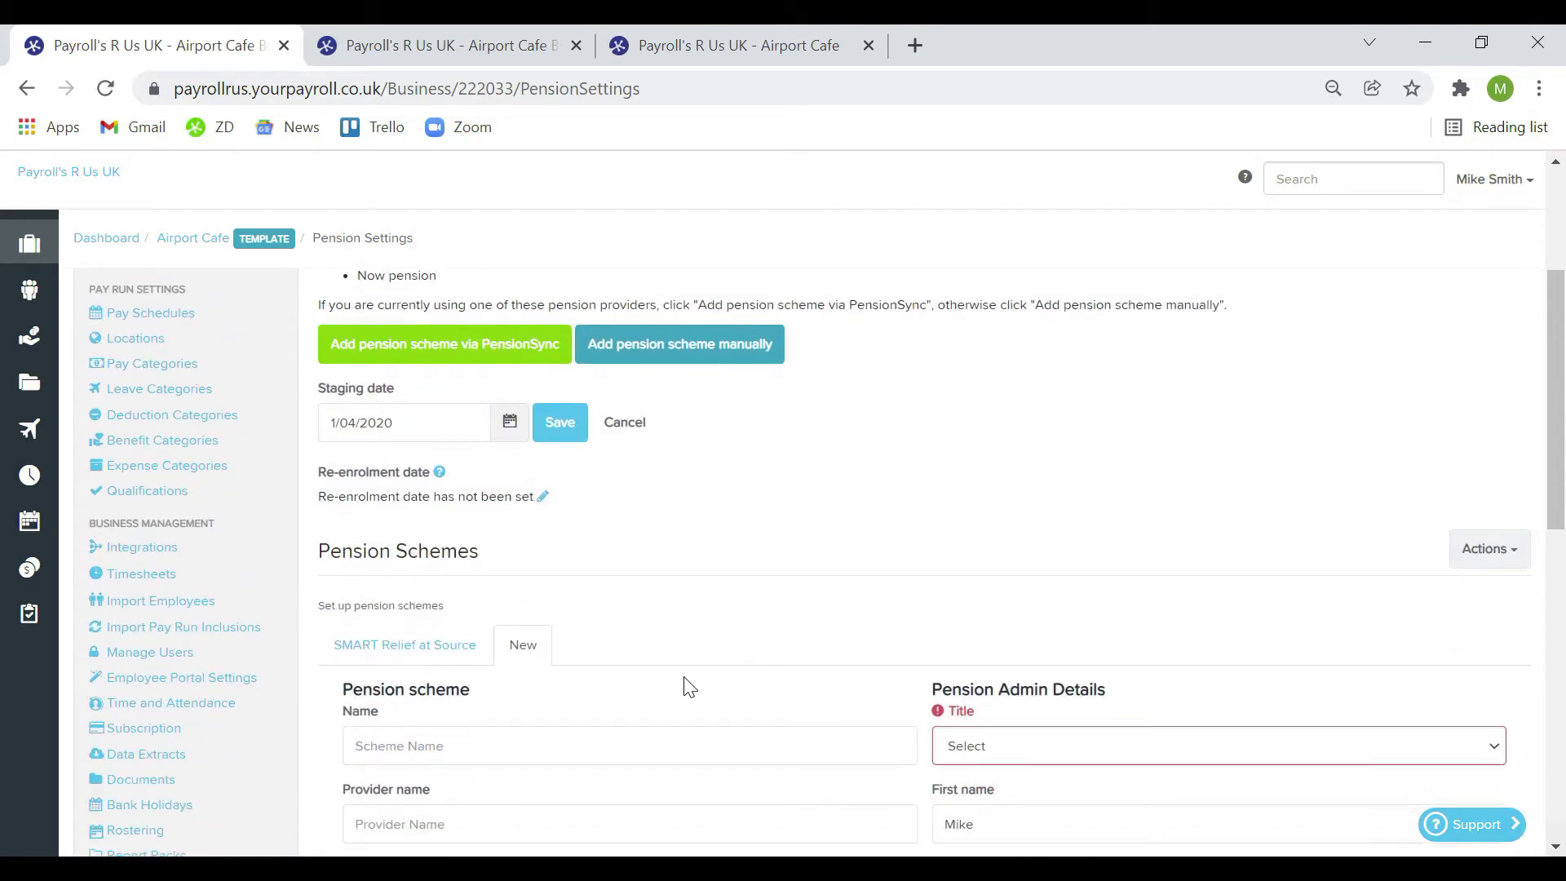
pyautogui.click(444, 563)
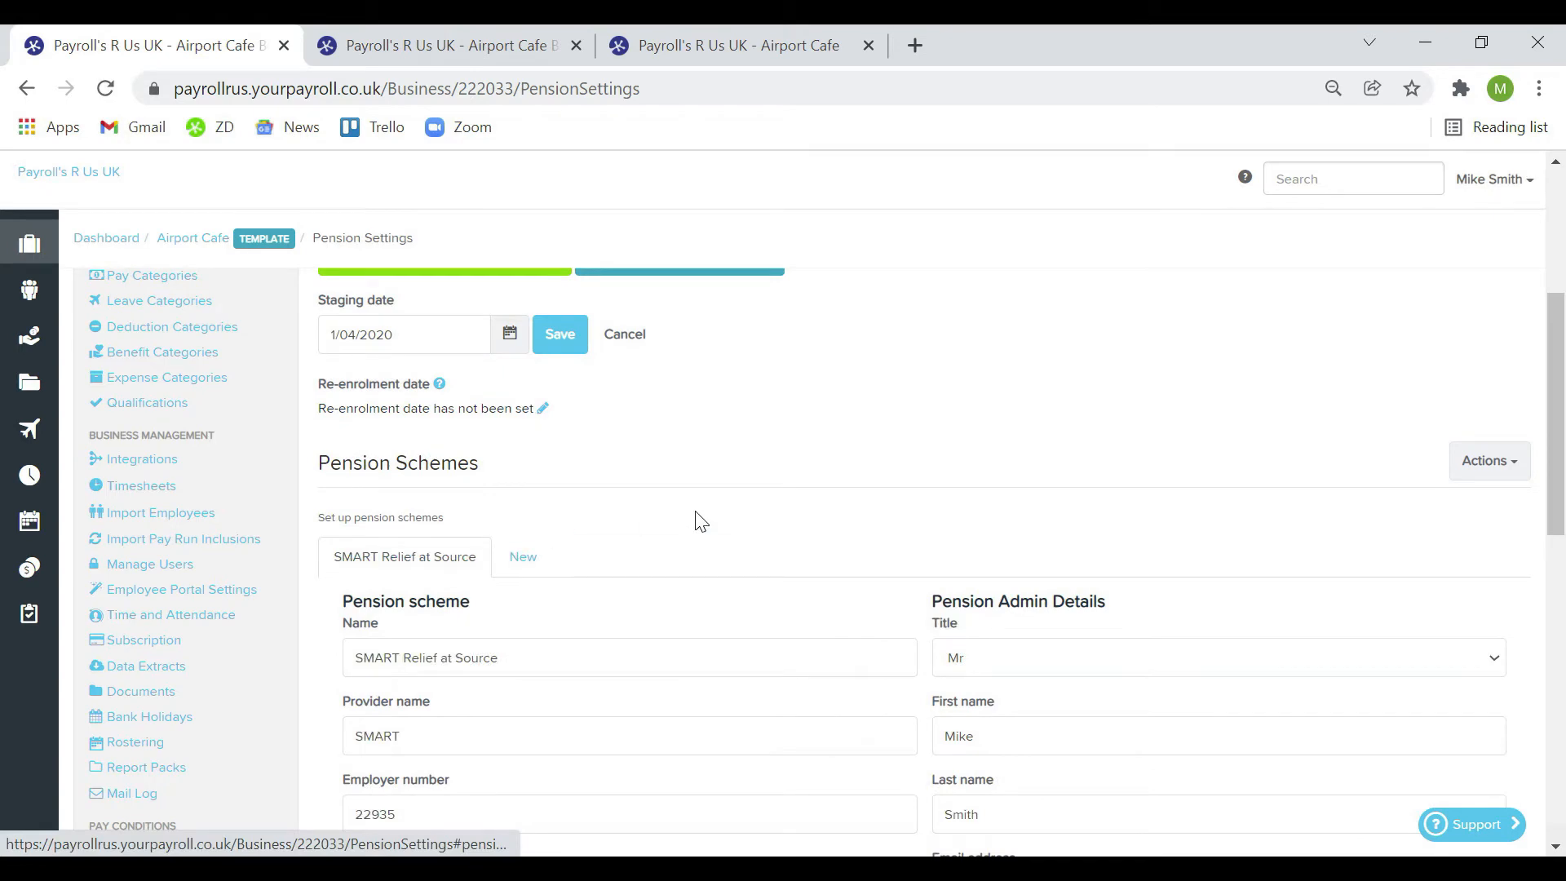
pyautogui.scroll(-12, 700, 523)
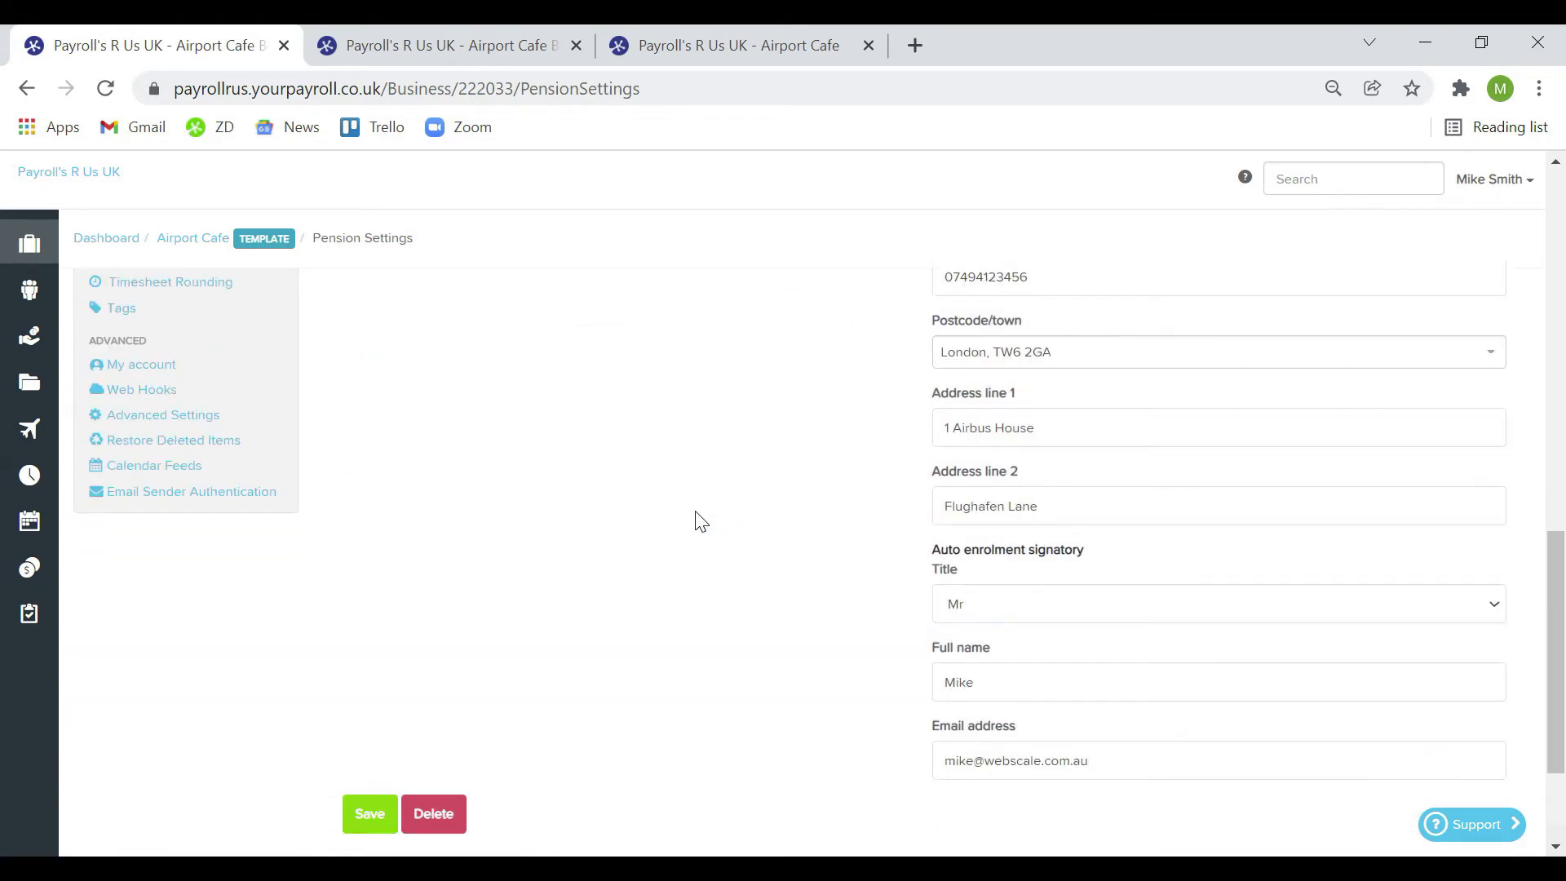
pyautogui.click(408, 758)
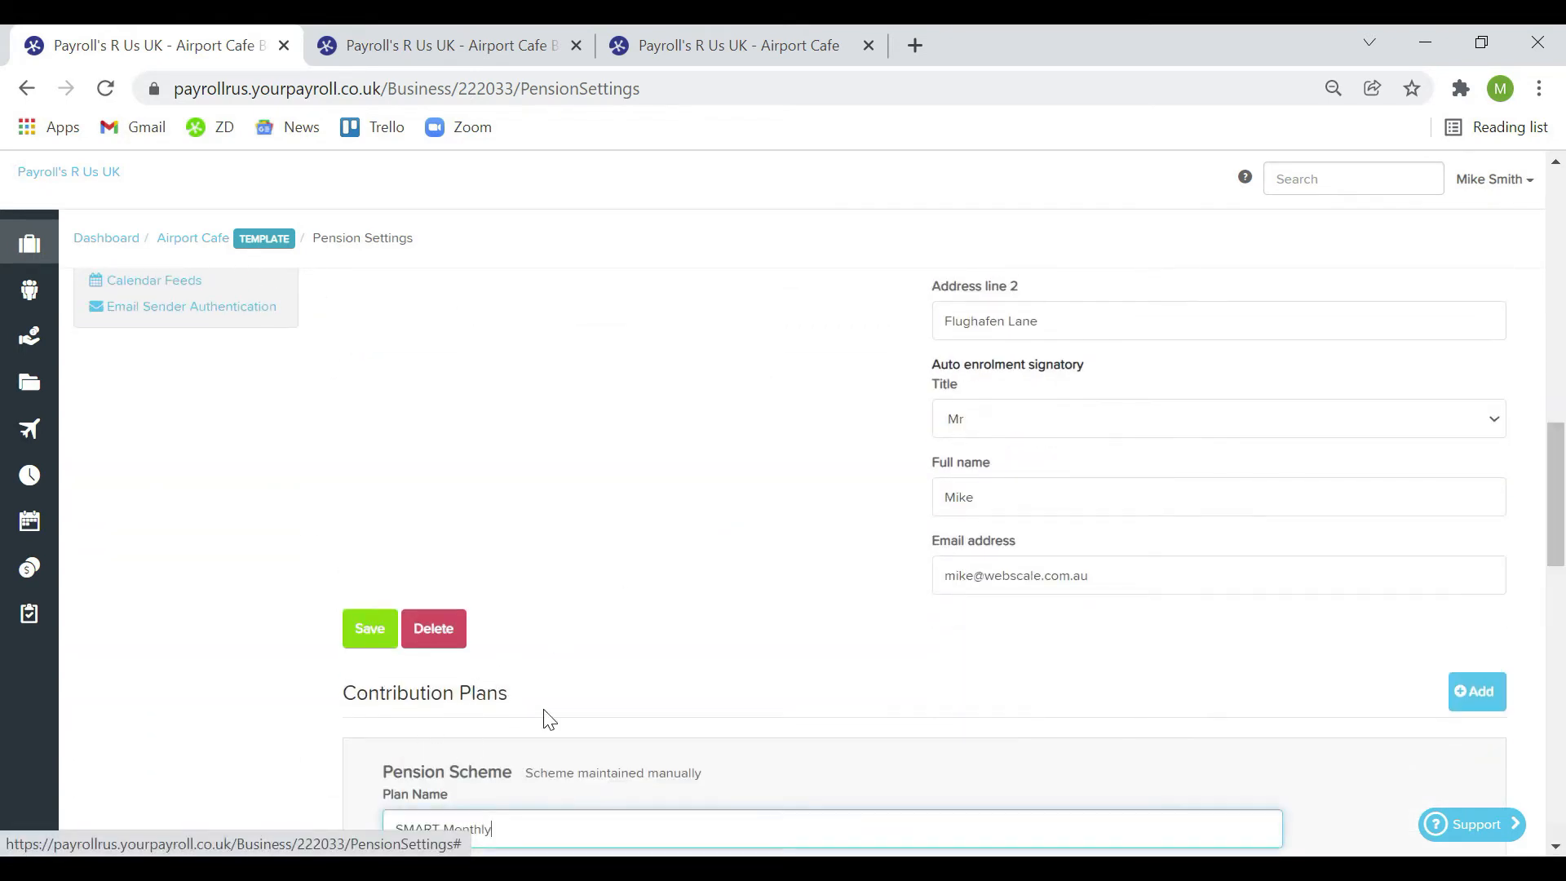
pyautogui.scroll(-1, 740, 682)
pyautogui.scroll(-5, 740, 682)
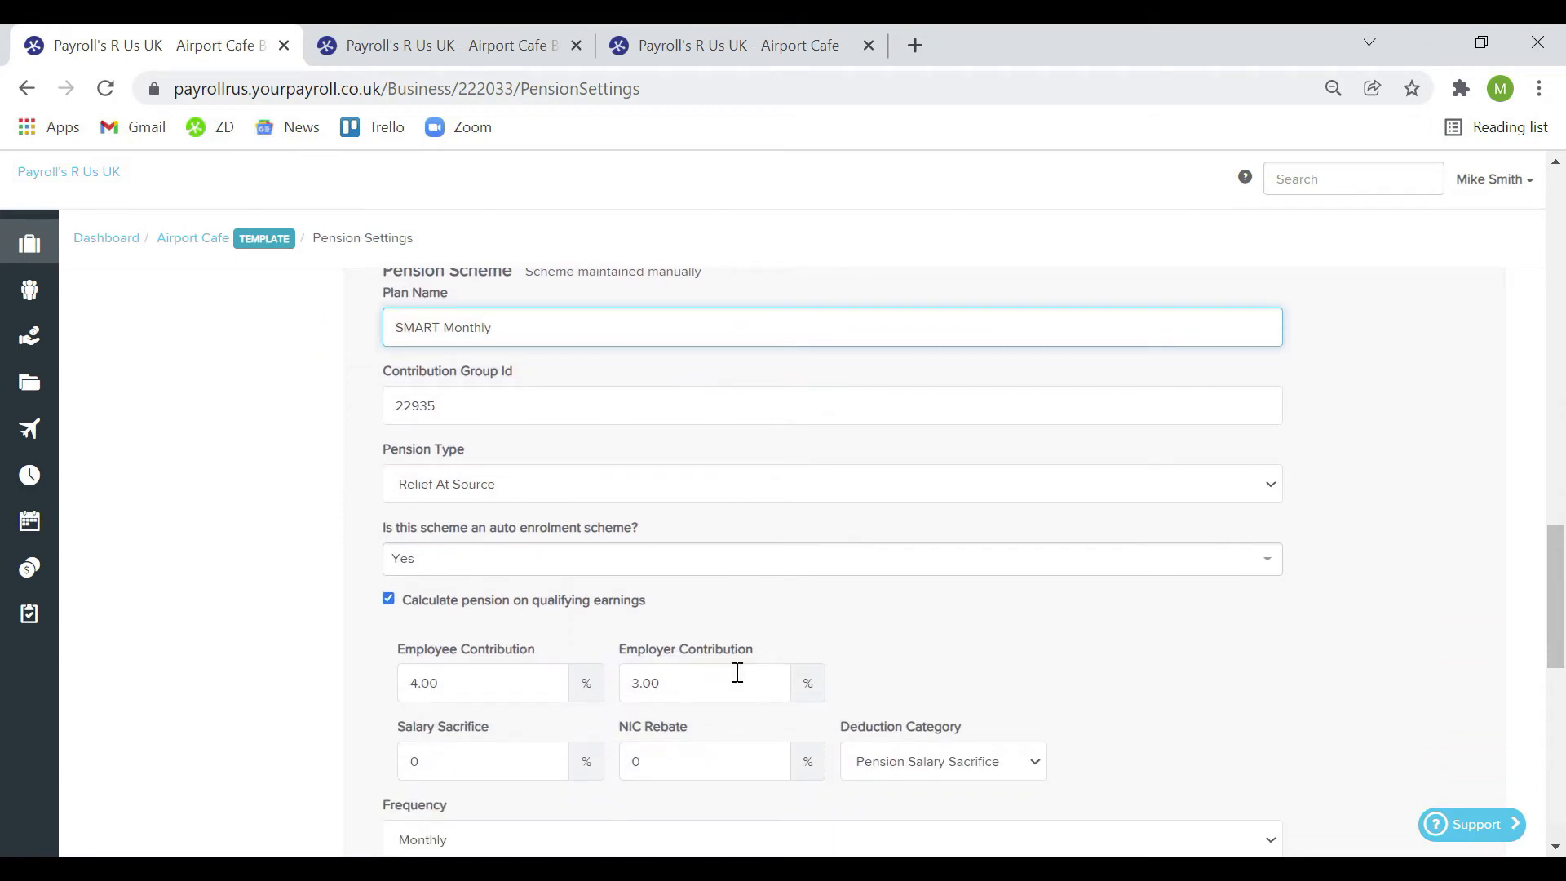
pyautogui.scroll(18, 738, 673)
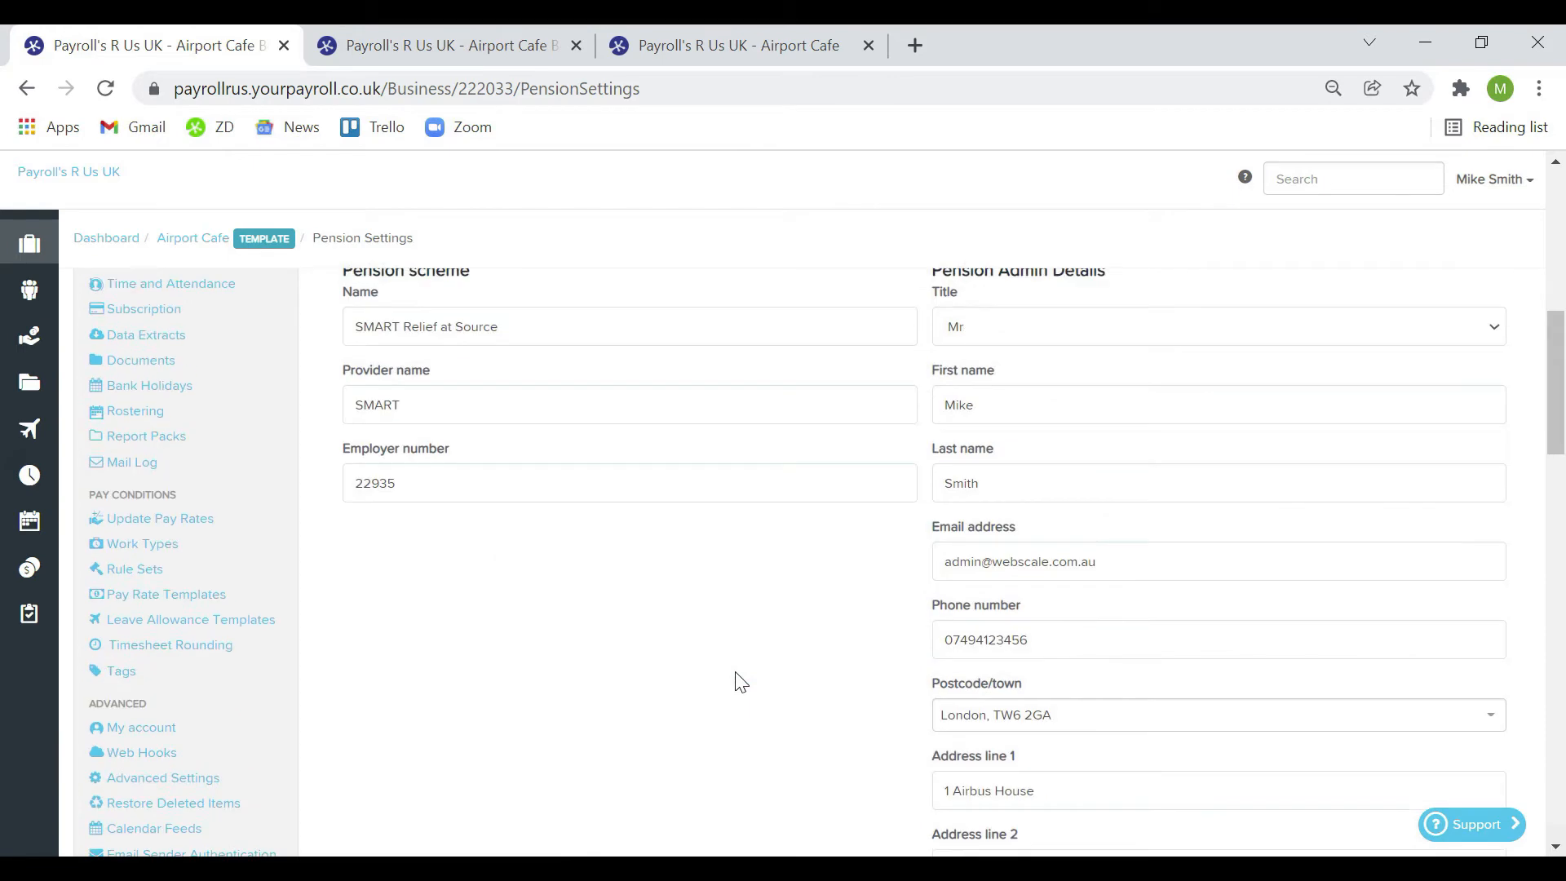
pyautogui.scroll(1, 738, 682)
pyautogui.click(436, 649)
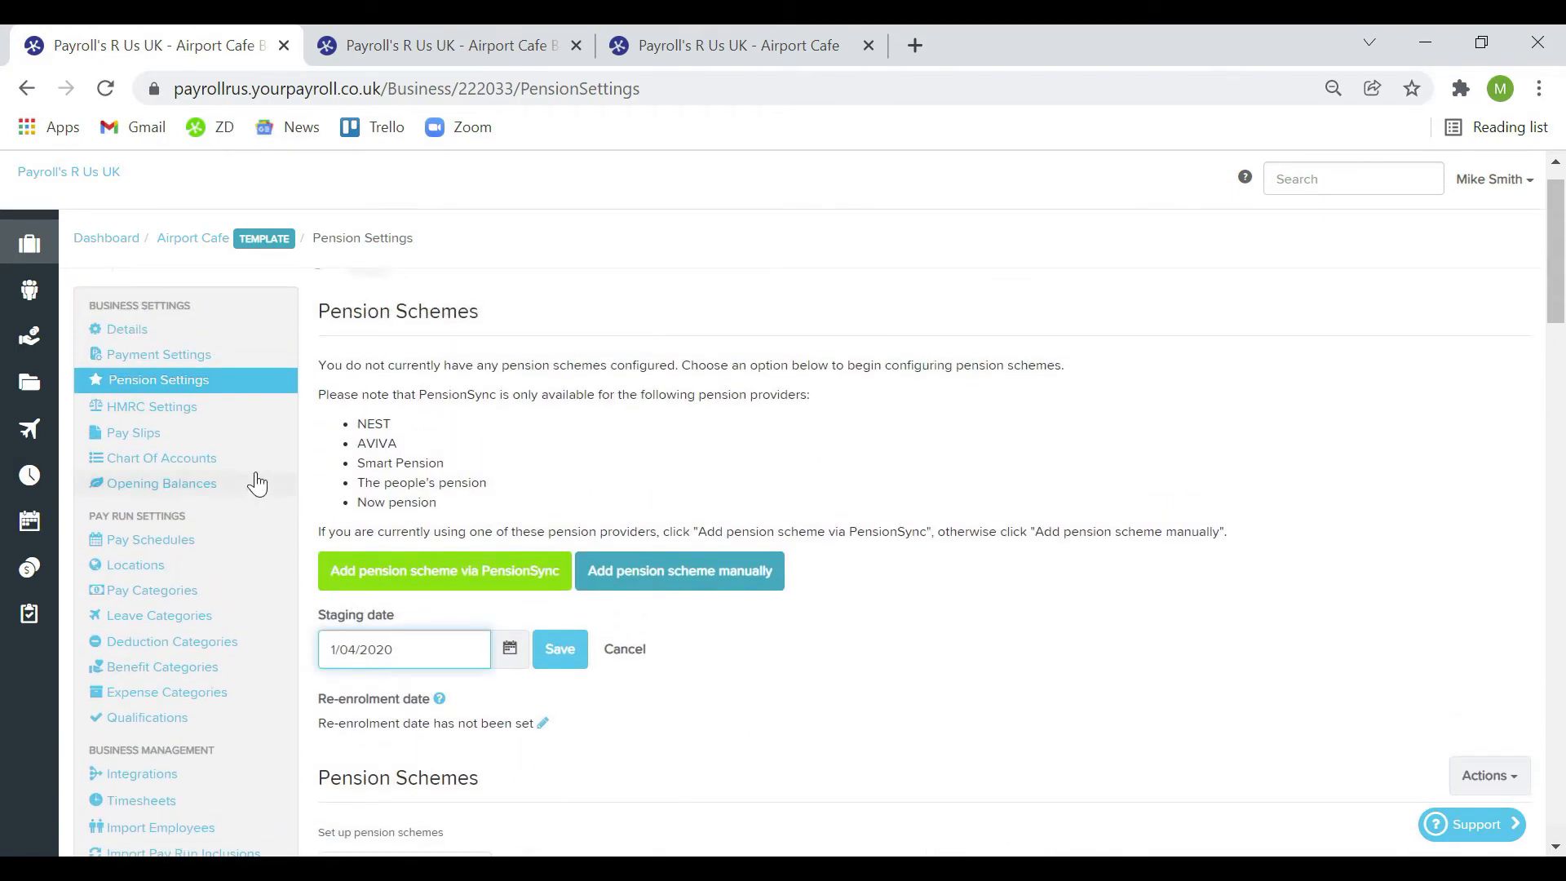
# Open Airport Cafe's HMRC Settings page and find the employment allowance years
pyautogui.click(191, 417)
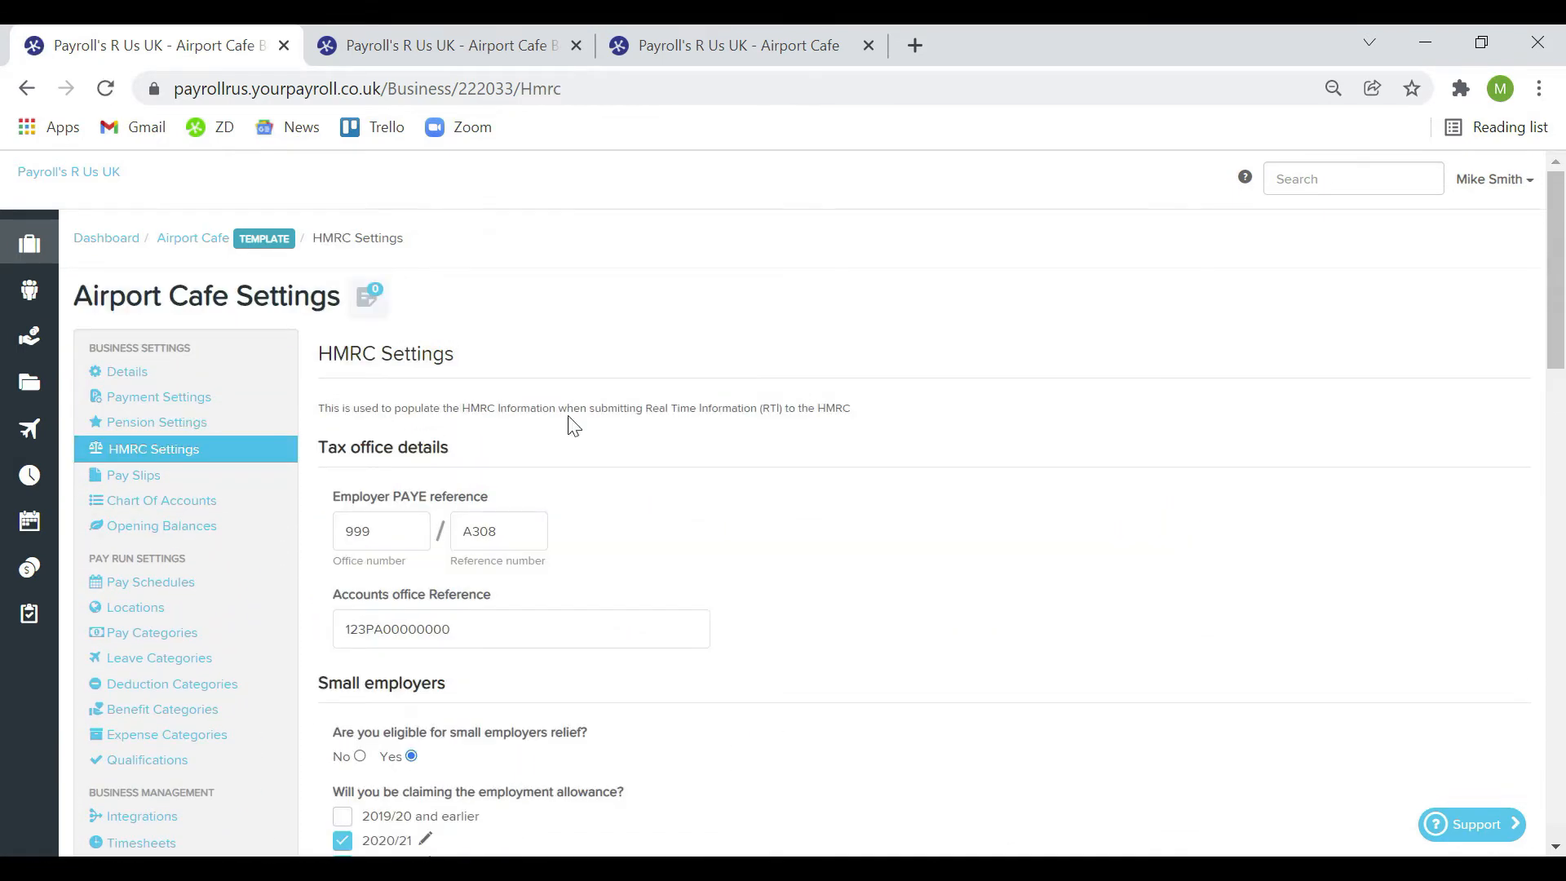
pyautogui.scroll(-1, 886, 549)
pyautogui.scroll(1, 890, 553)
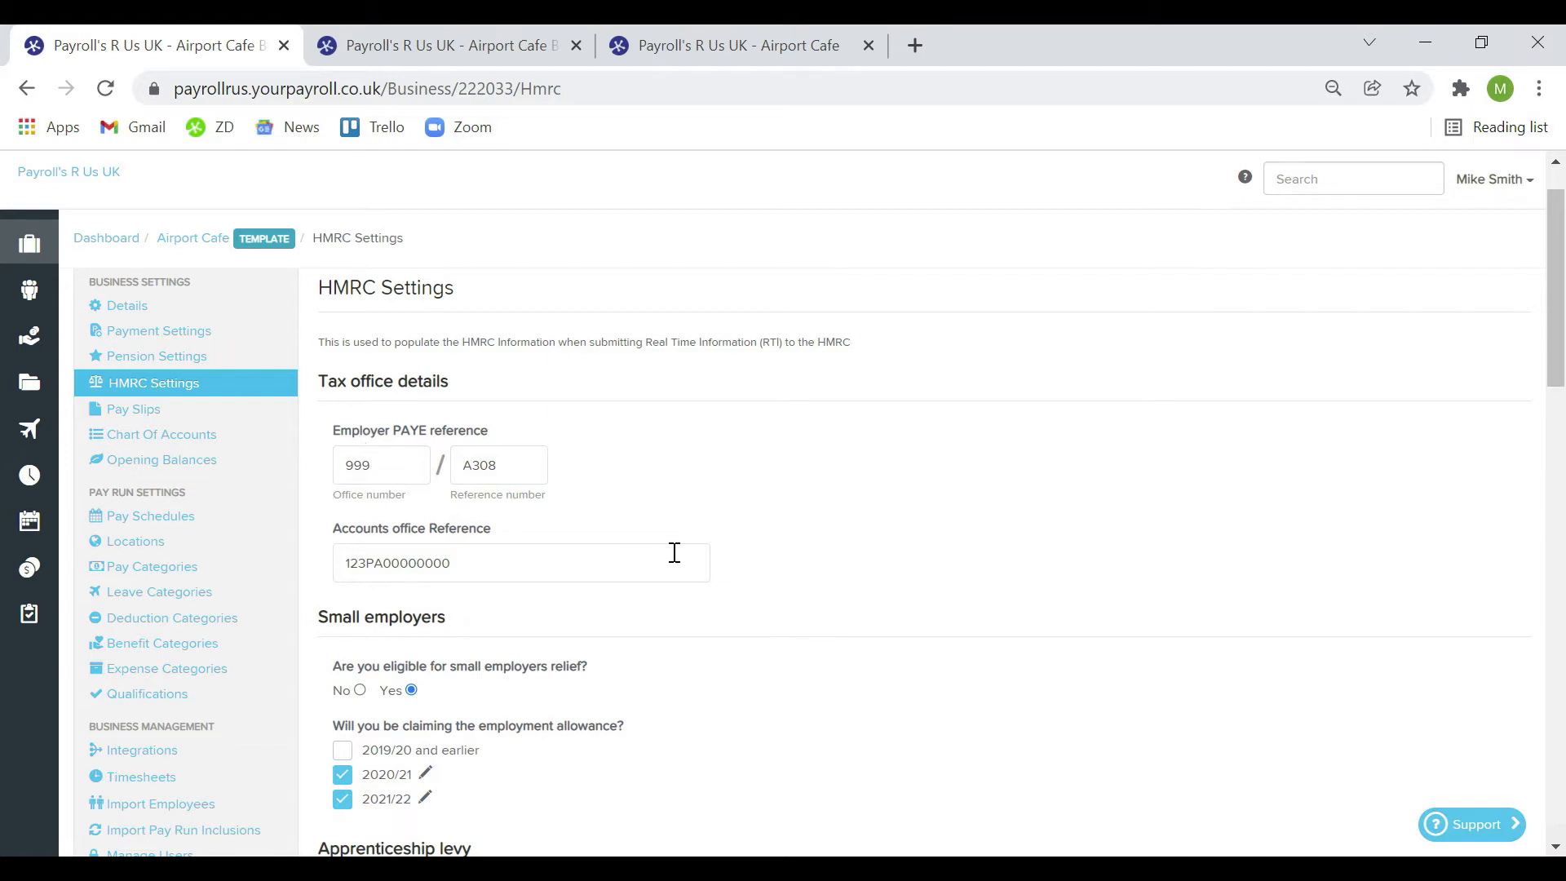
pyautogui.scroll(-2, 675, 553)
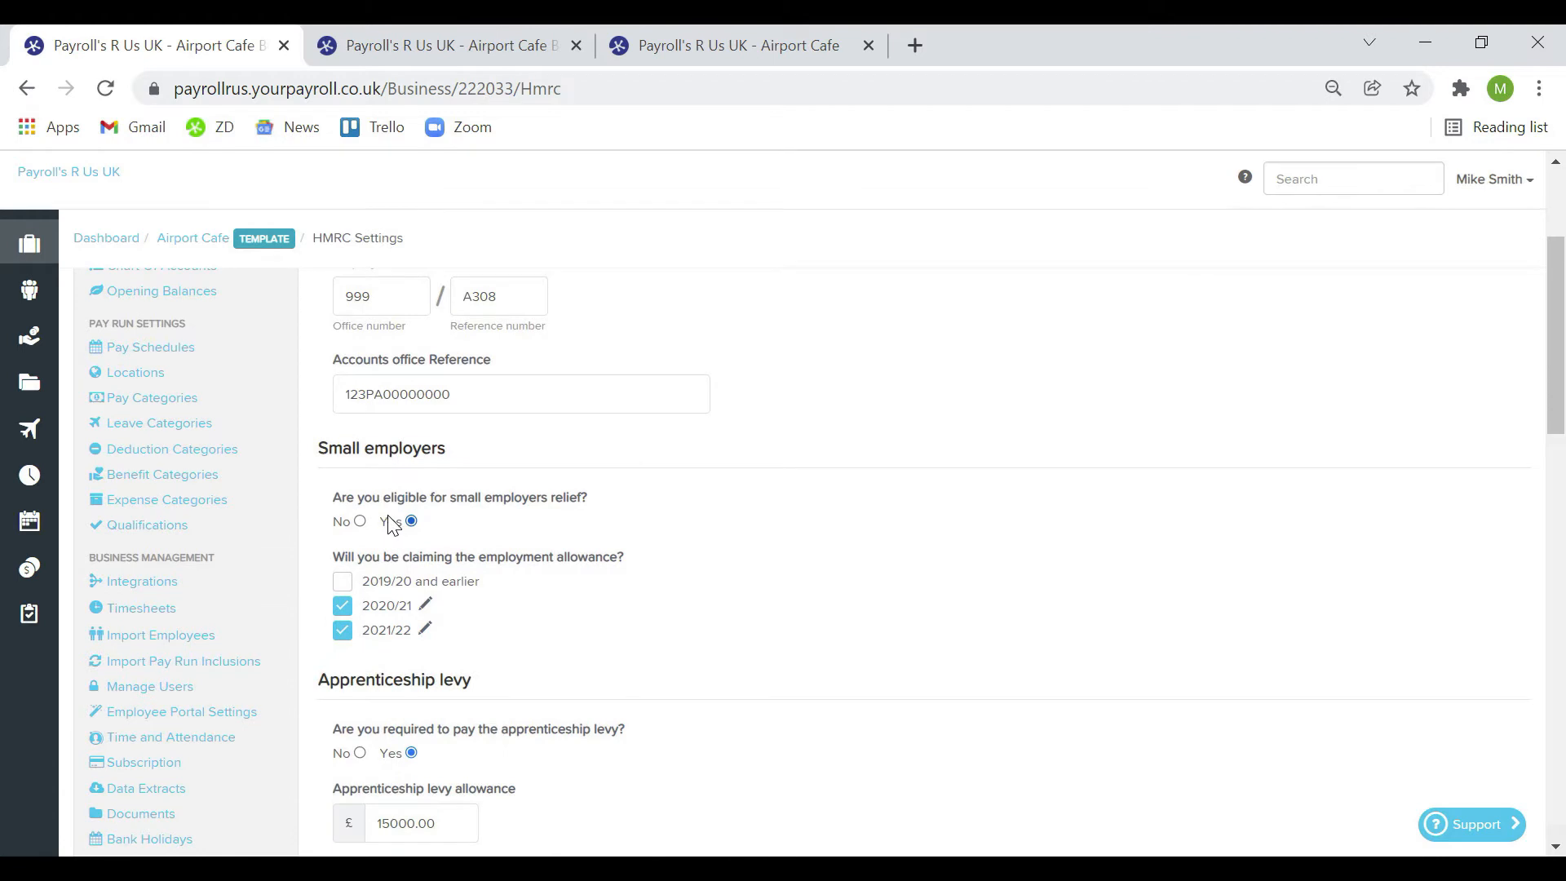
# Save the 2021/22 employment allowance as not claimed in another payroll product
pyautogui.click(341, 636)
pyautogui.click(341, 636)
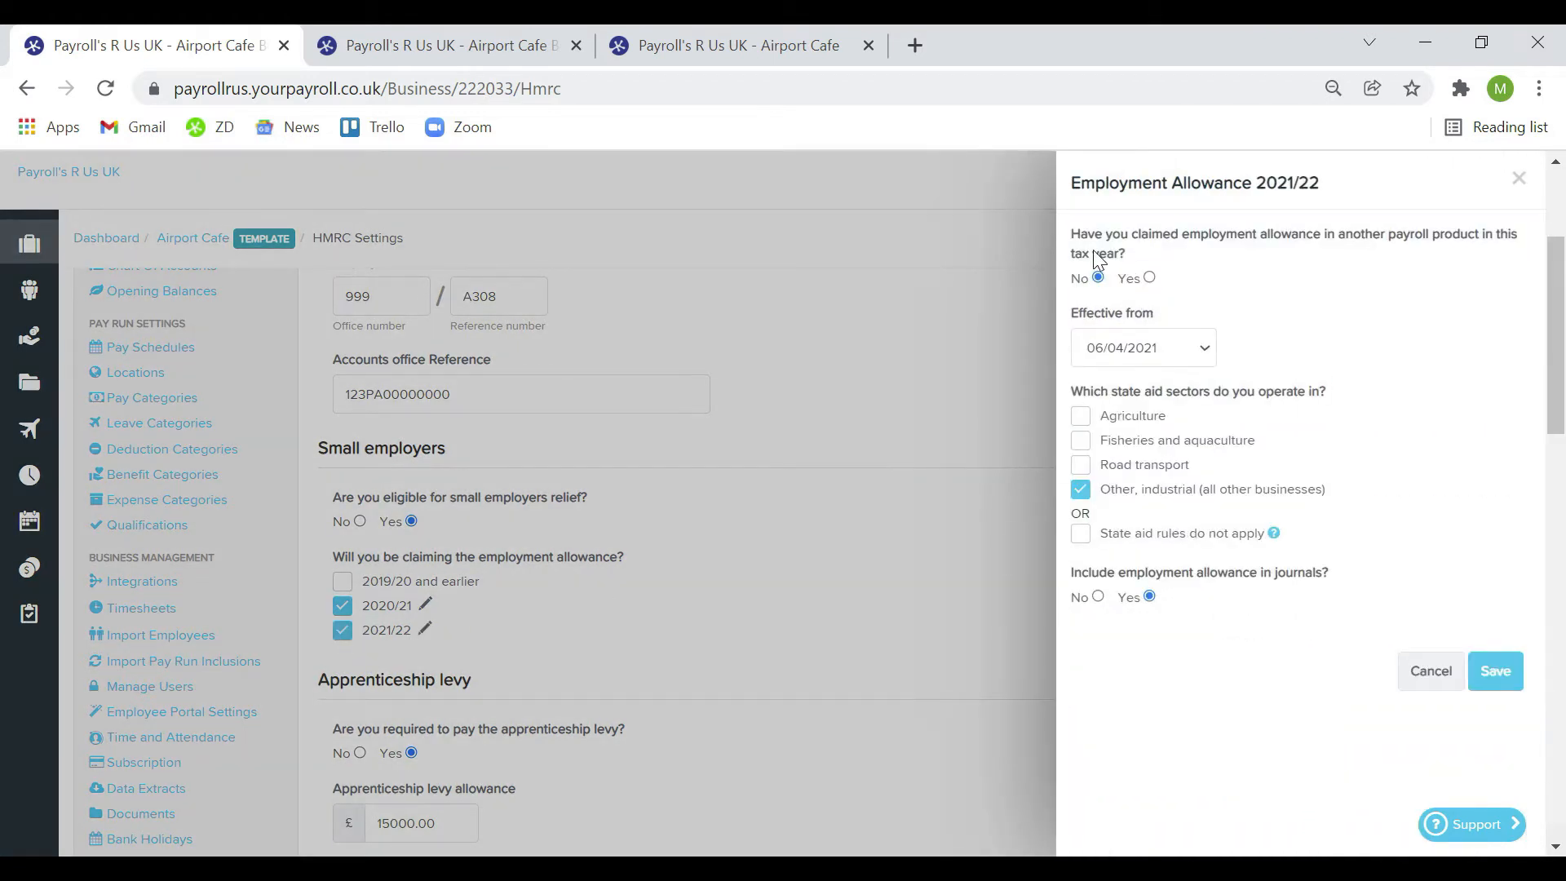
pyautogui.click(1149, 278)
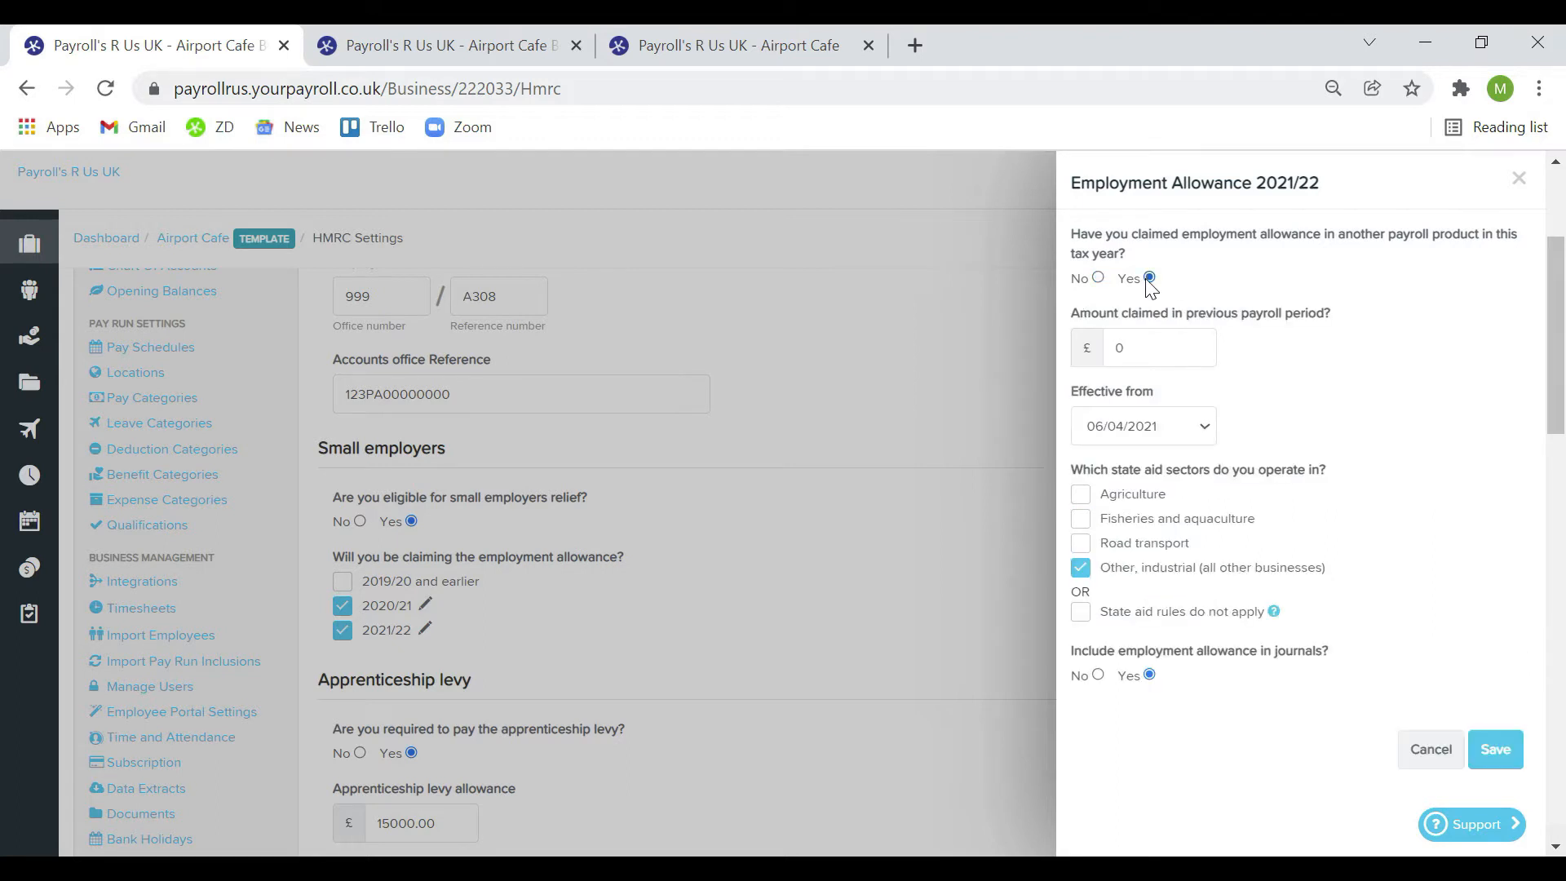
pyautogui.click(1098, 279)
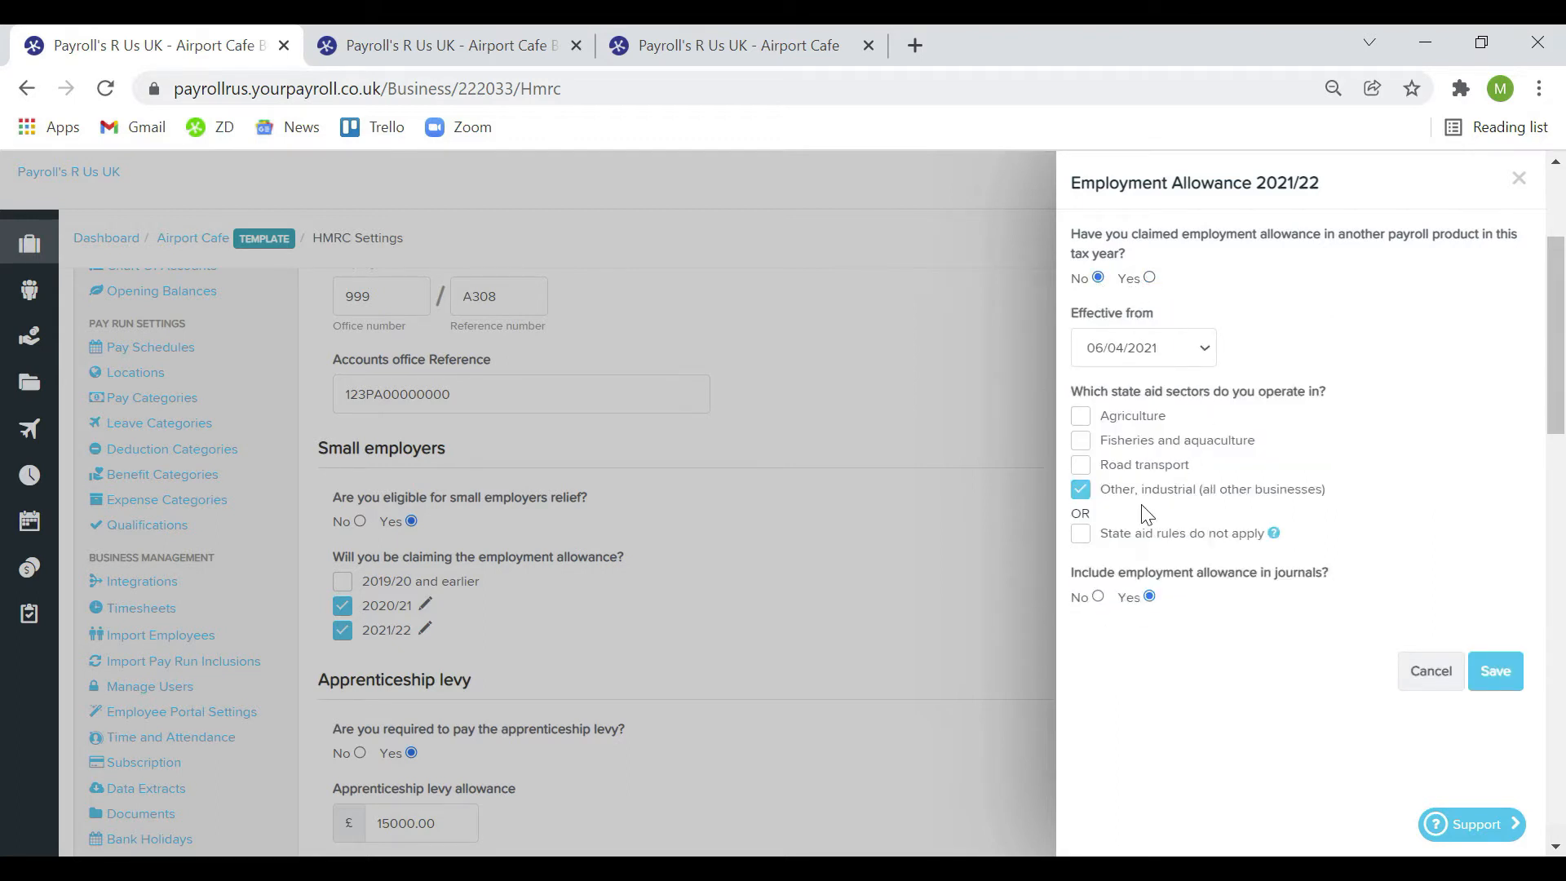
pyautogui.click(1495, 671)
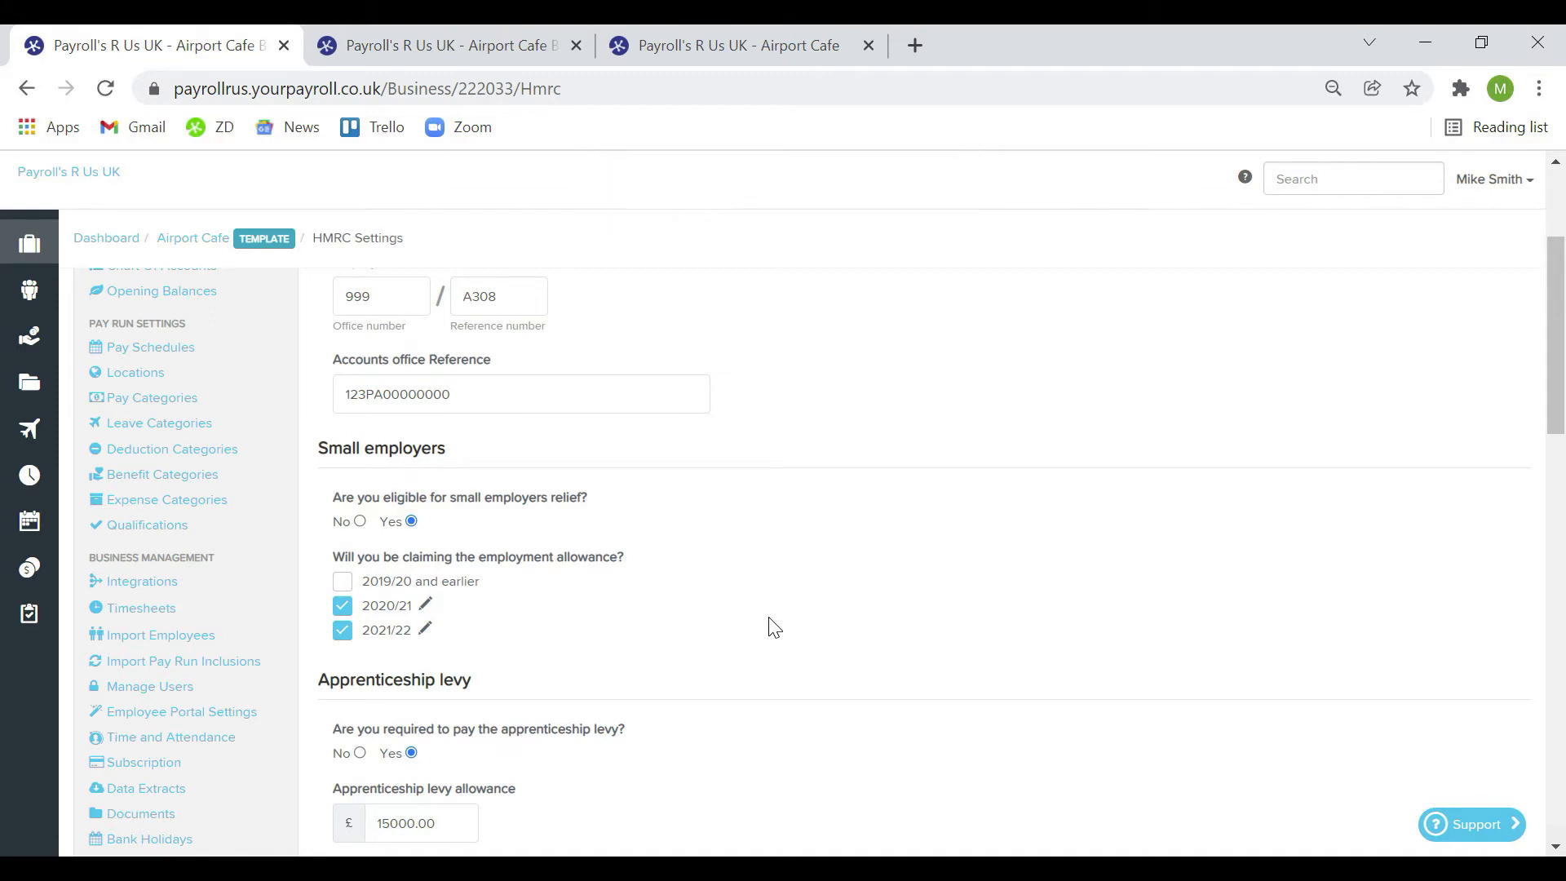
# Scroll down to the Additional options and RTI settings sections
pyautogui.scroll(-4, 773, 627)
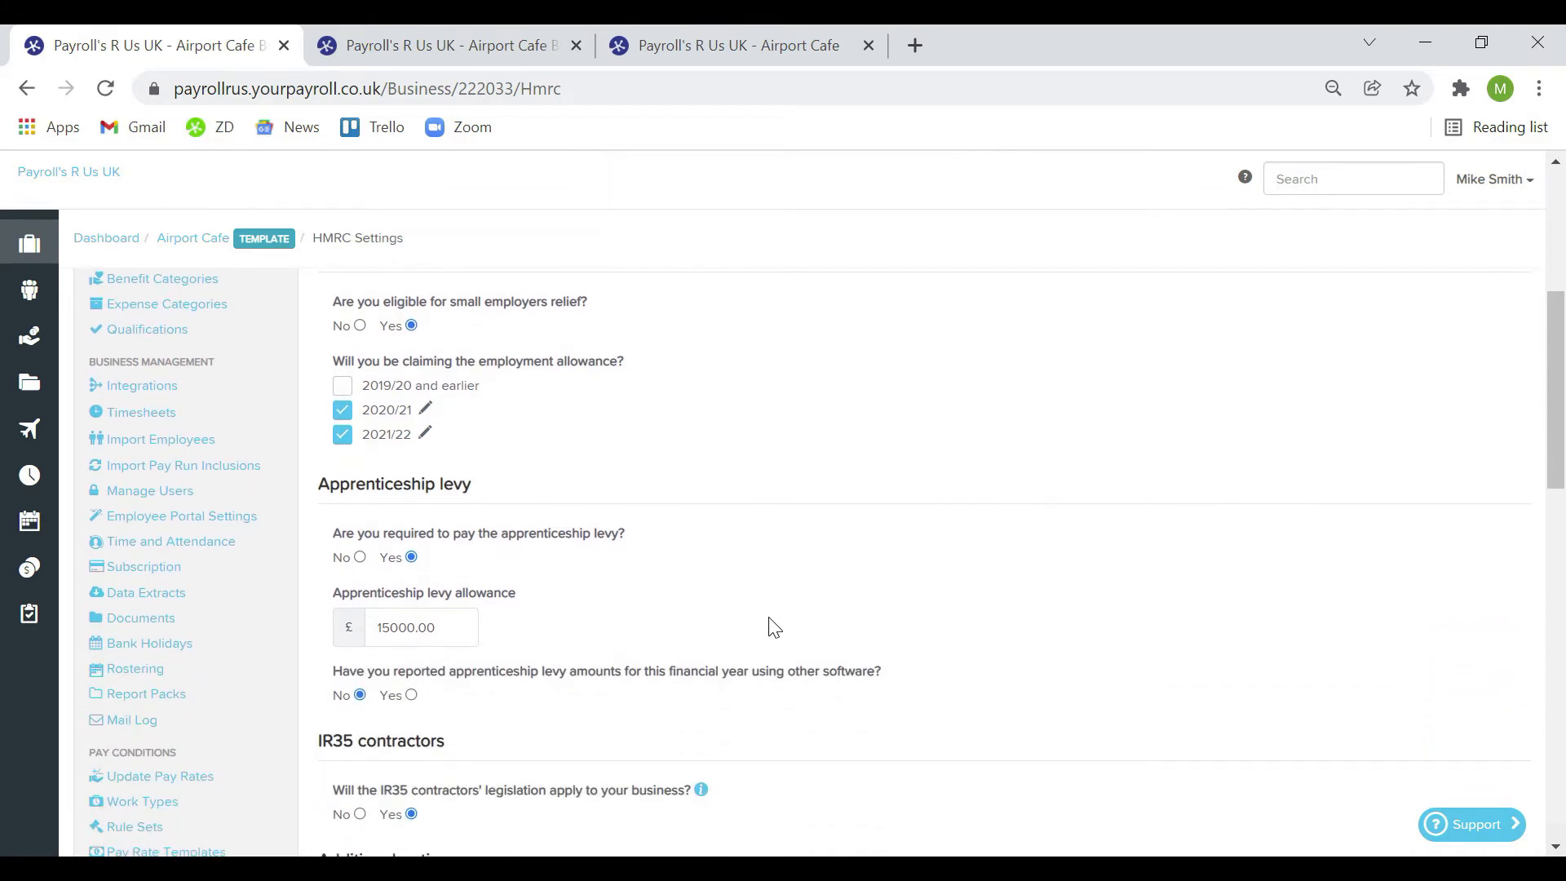
pyautogui.scroll(-1, 774, 627)
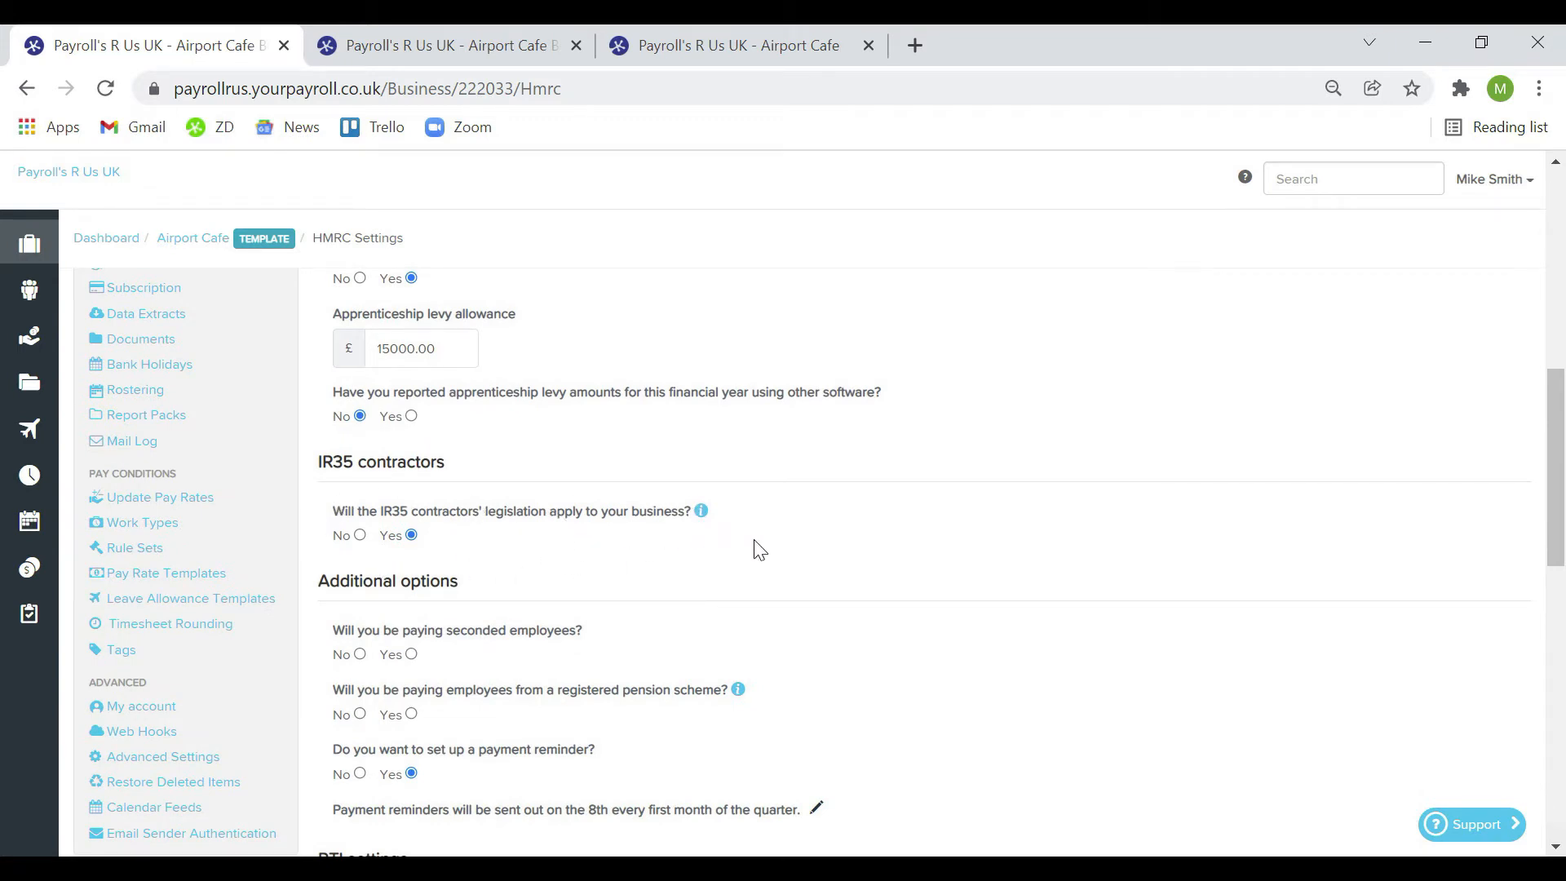
pyautogui.scroll(-2, 777, 549)
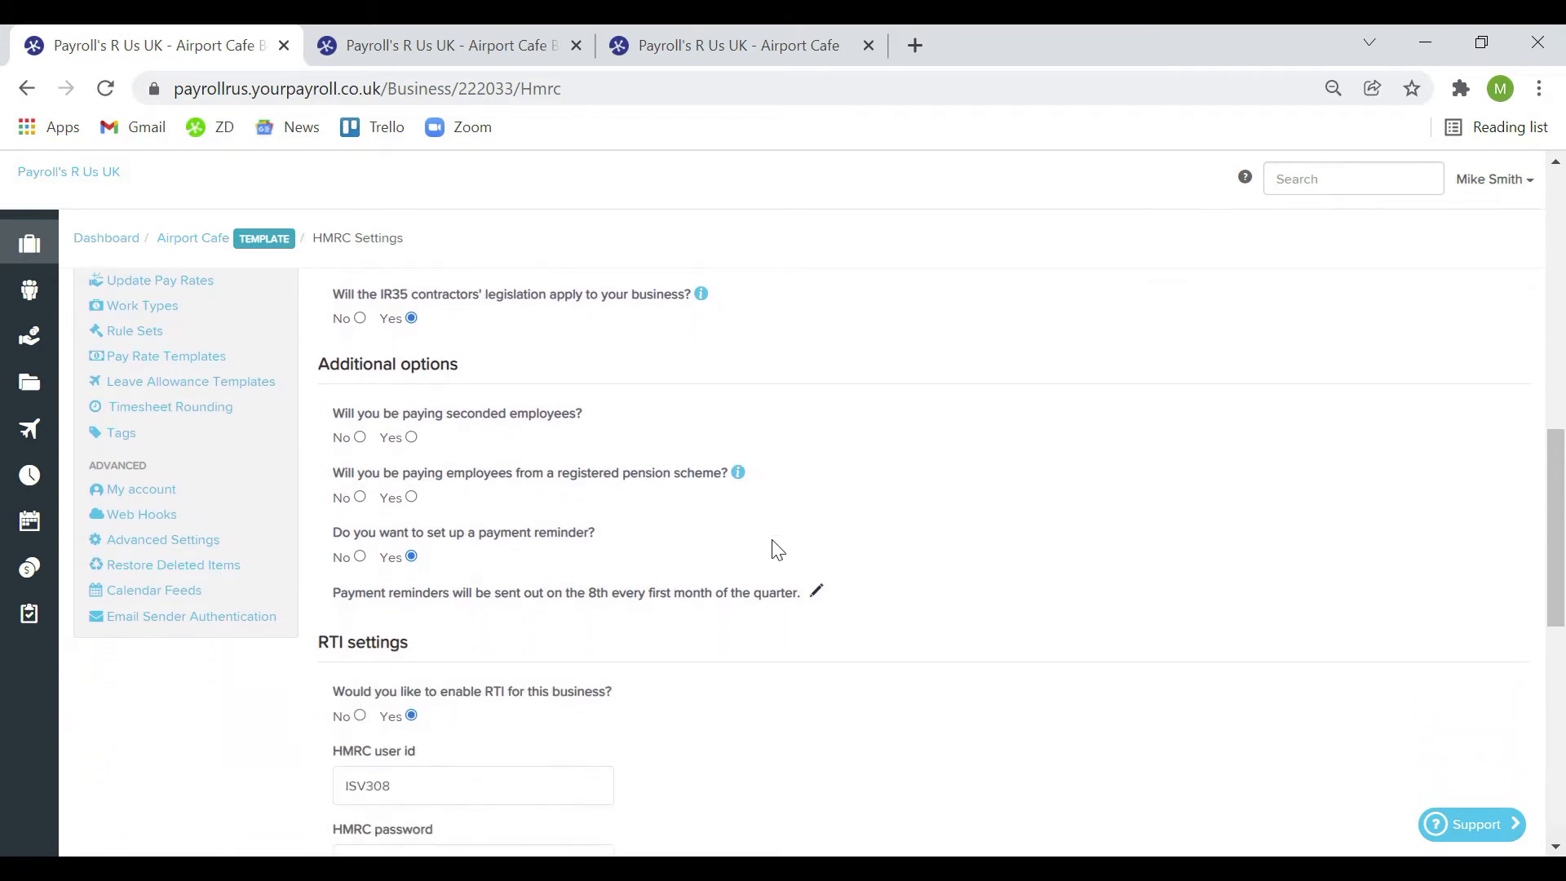
pyautogui.scroll(-1, 775, 550)
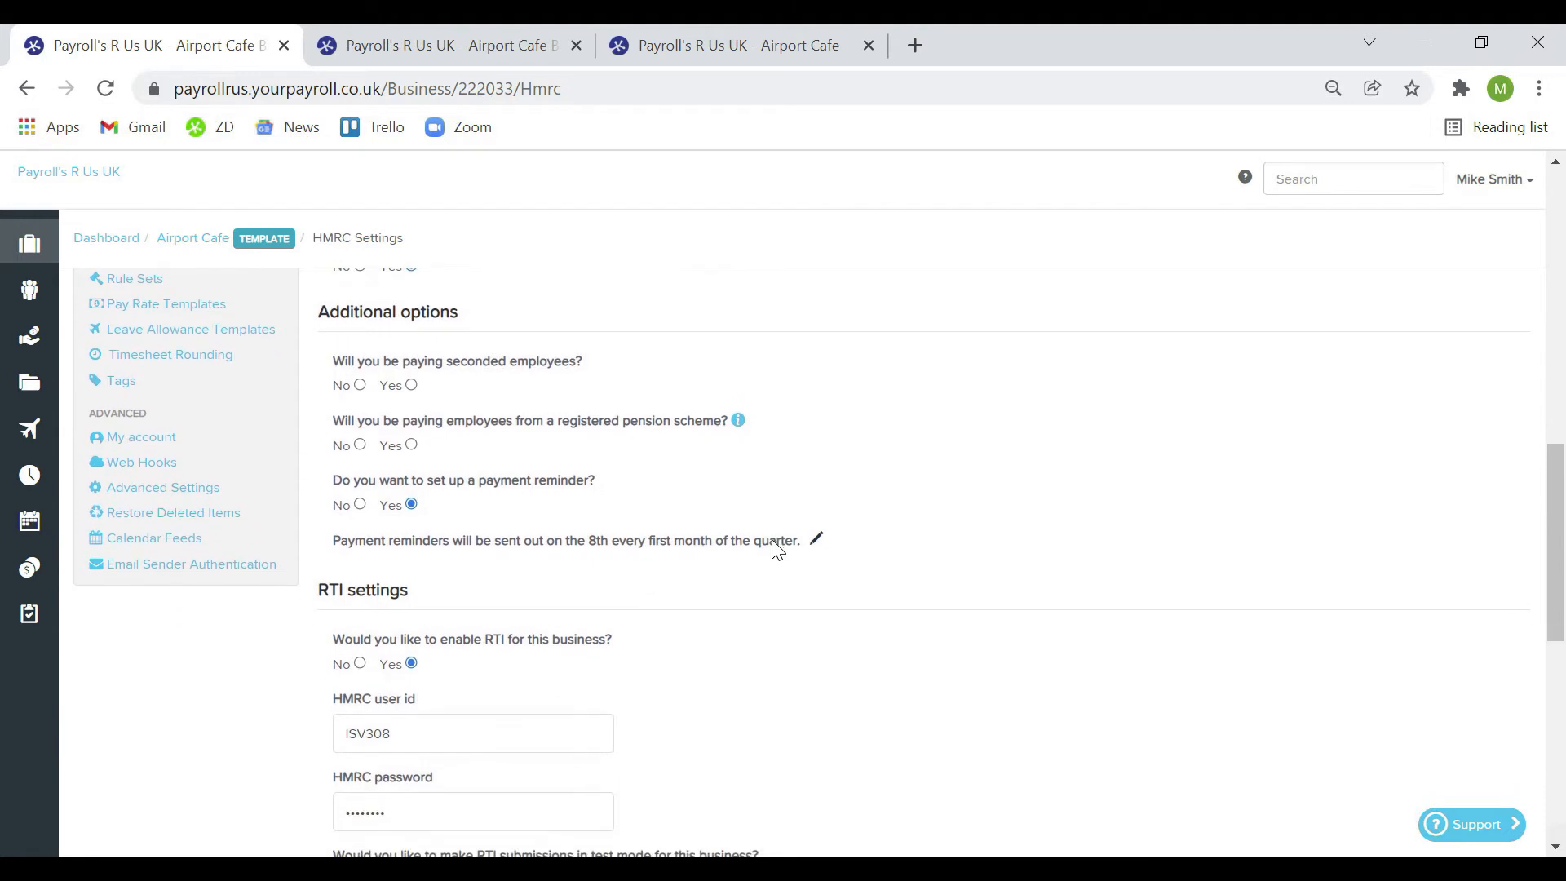
# Set the payment reminder to quarterly, sent on the 6th instead of the 8th
pyautogui.click(817, 539)
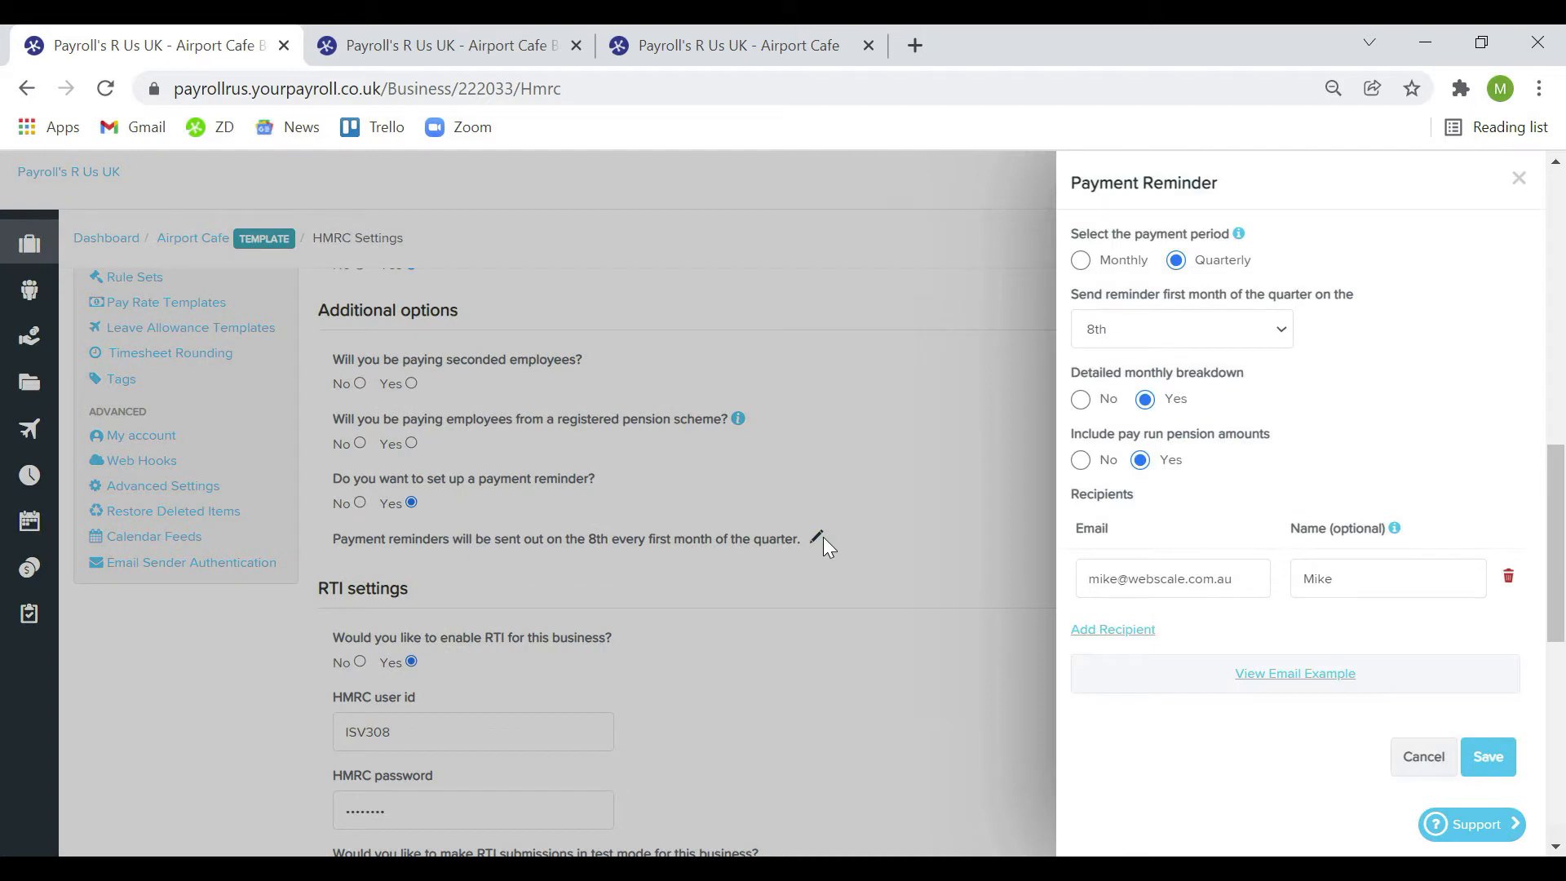
pyautogui.click(1091, 261)
pyautogui.click(1177, 259)
pyautogui.click(1281, 329)
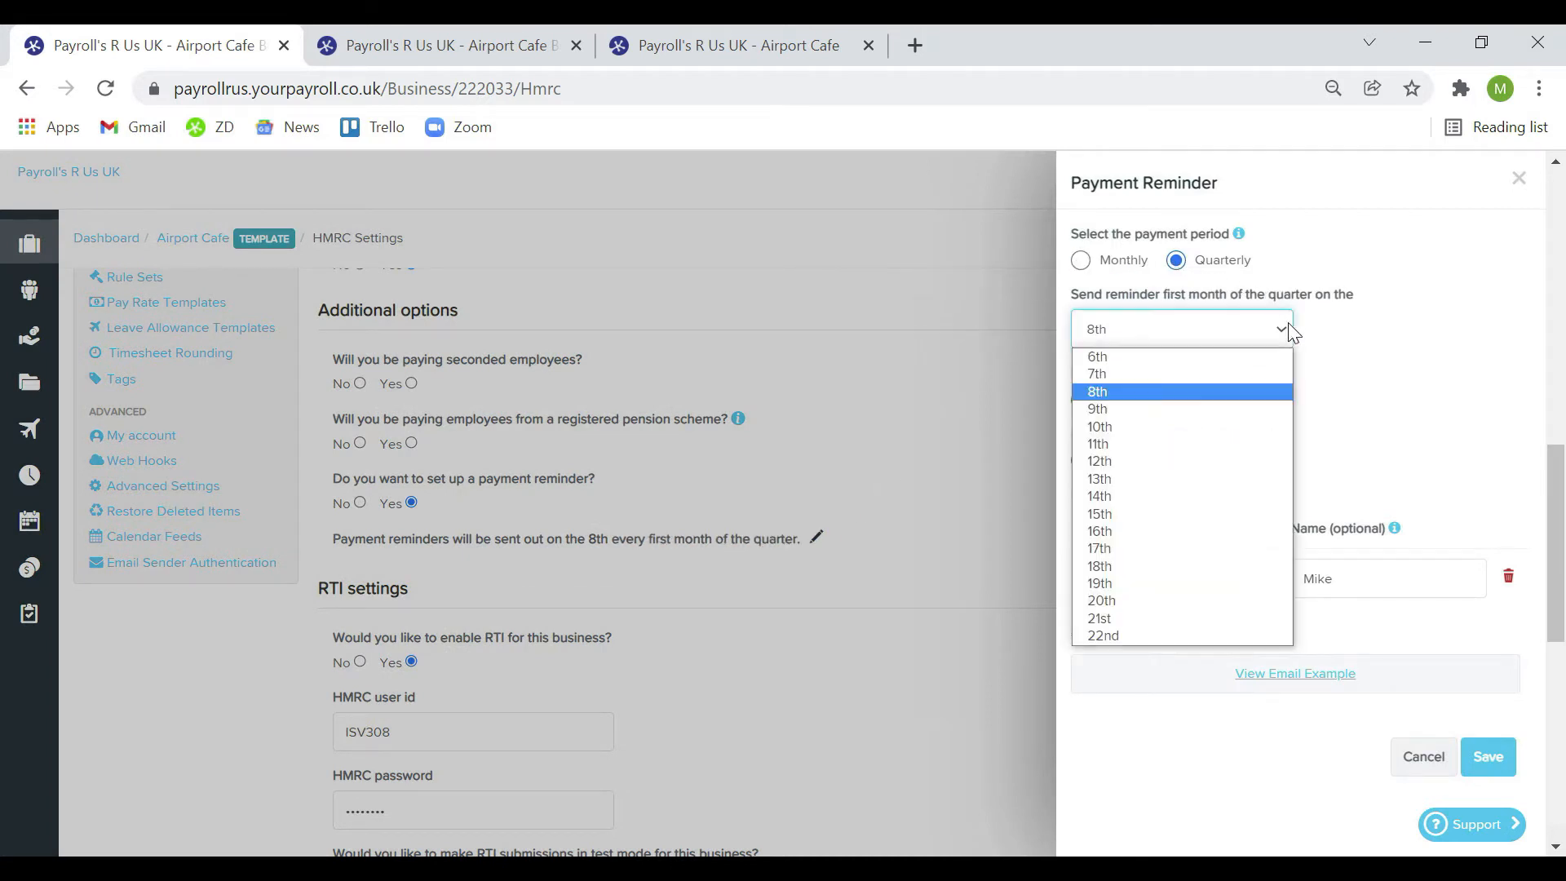
pyautogui.click(1251, 372)
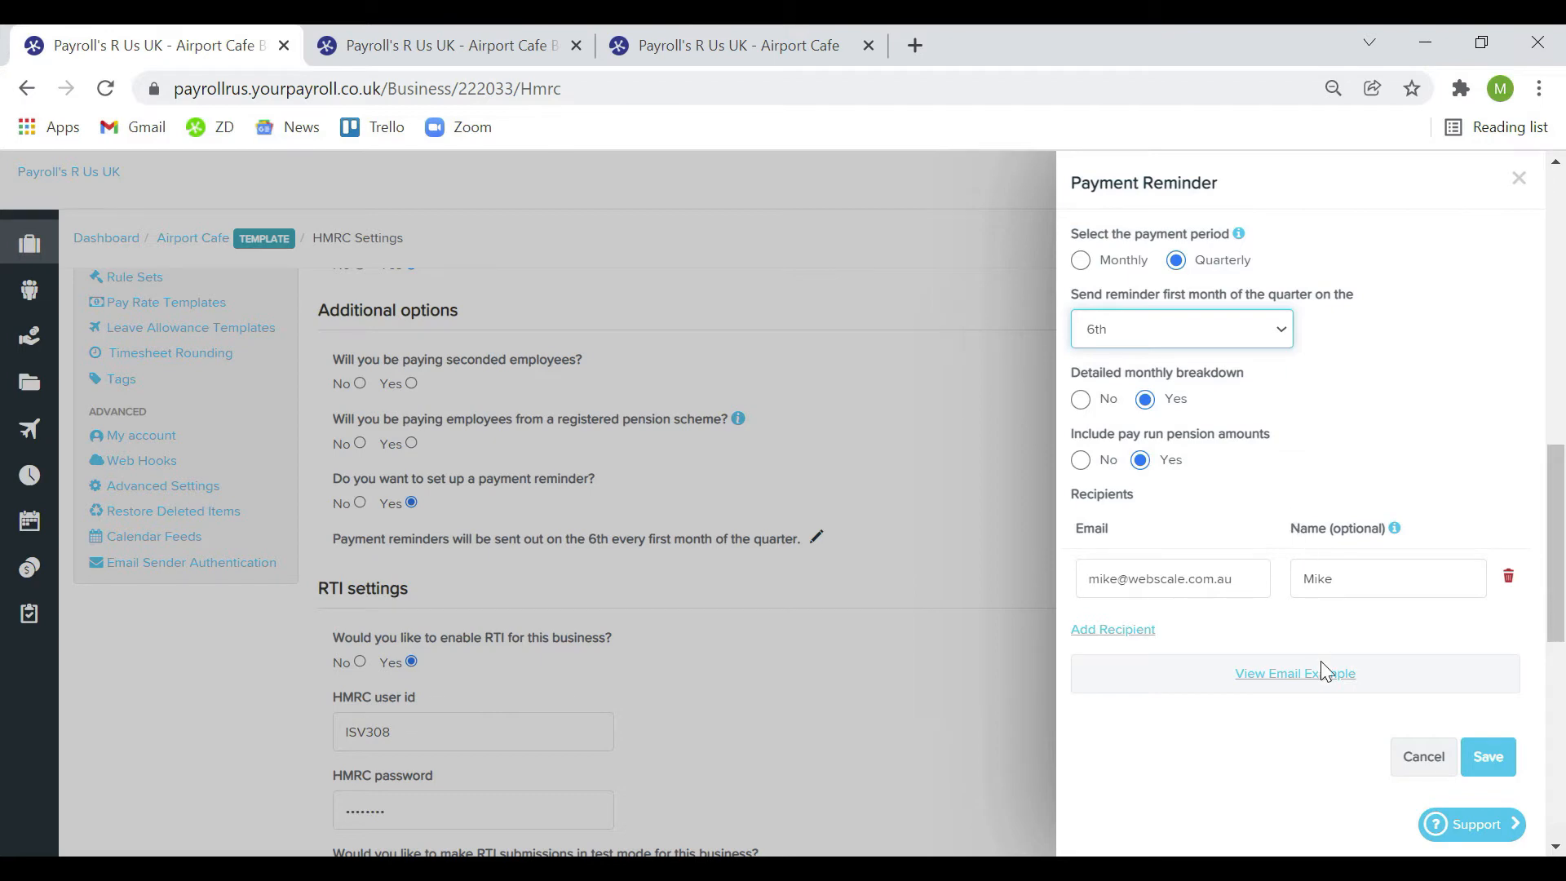
# Preview the example reminder email, then save the payment reminder
pyautogui.click(1311, 686)
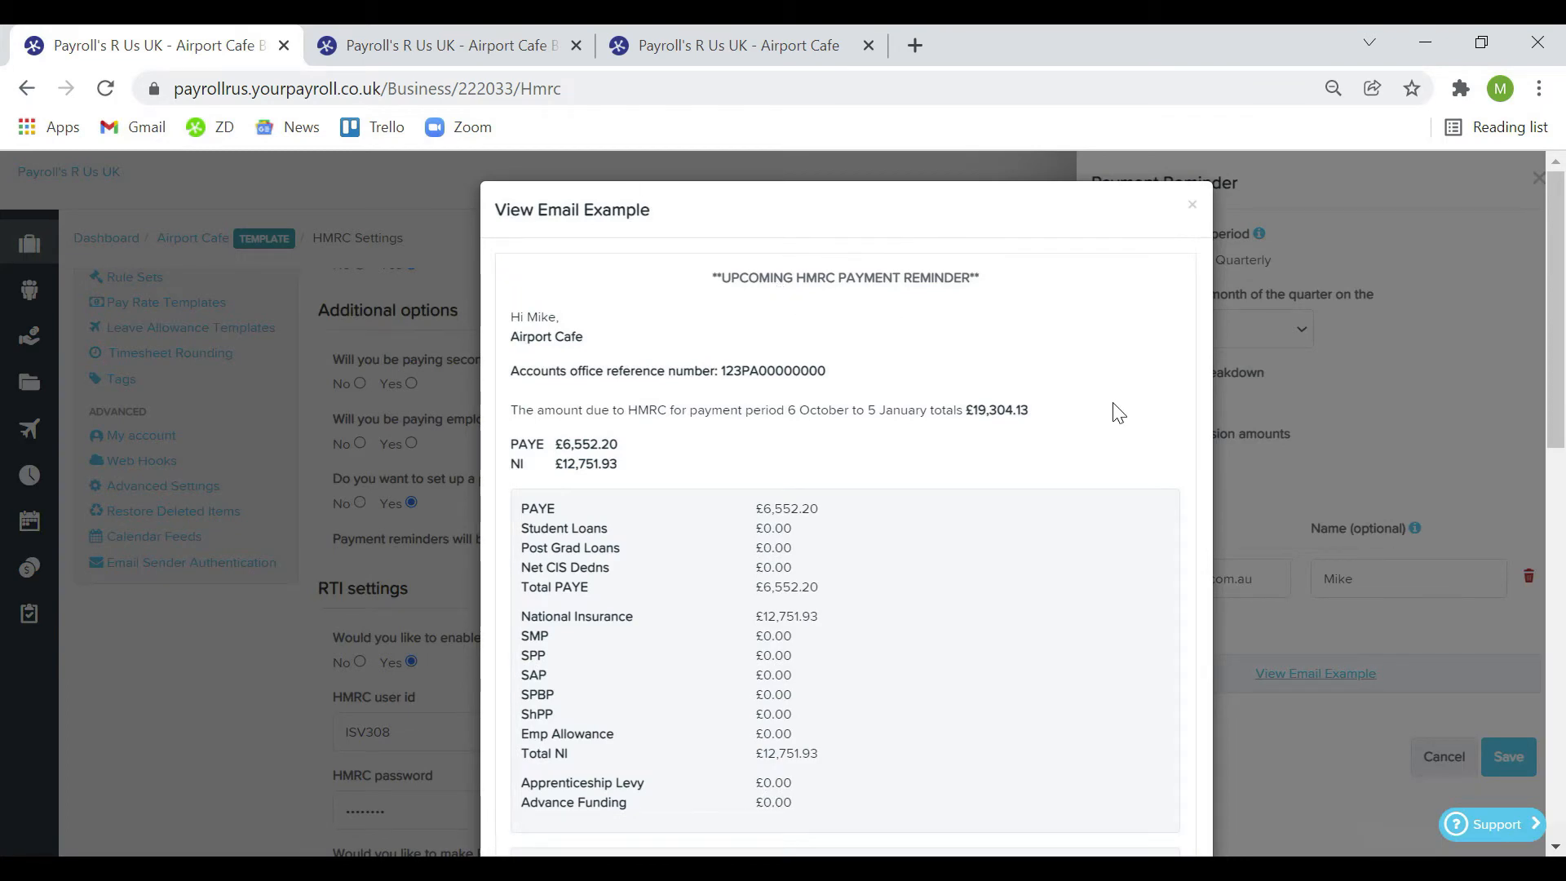
pyautogui.scroll(-1, 1108, 423)
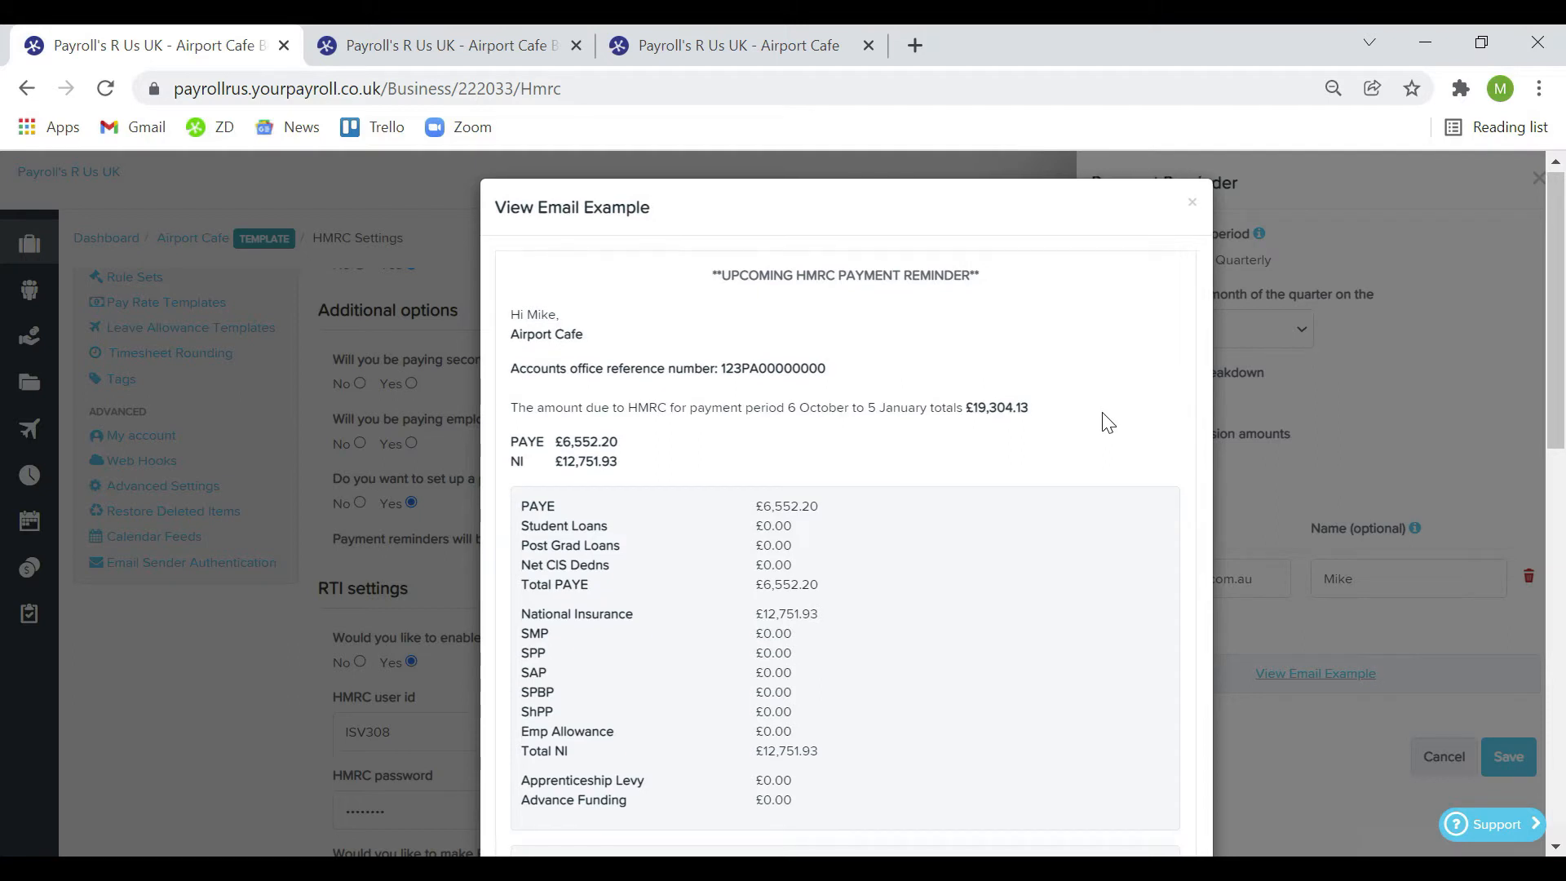
pyautogui.scroll(-3, 1108, 422)
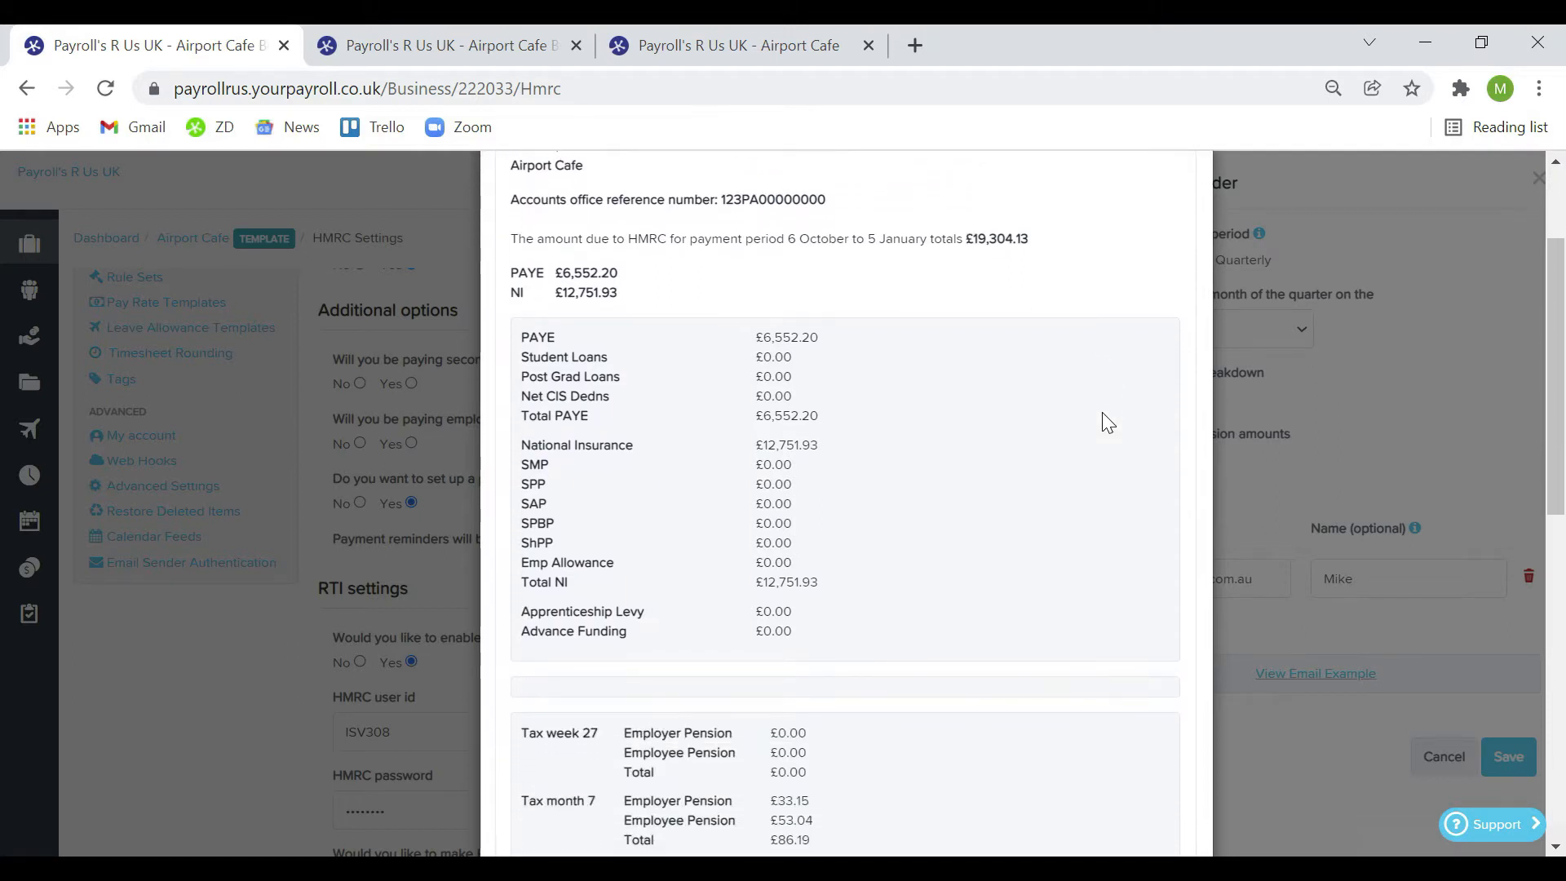
pyautogui.scroll(-2, 1103, 413)
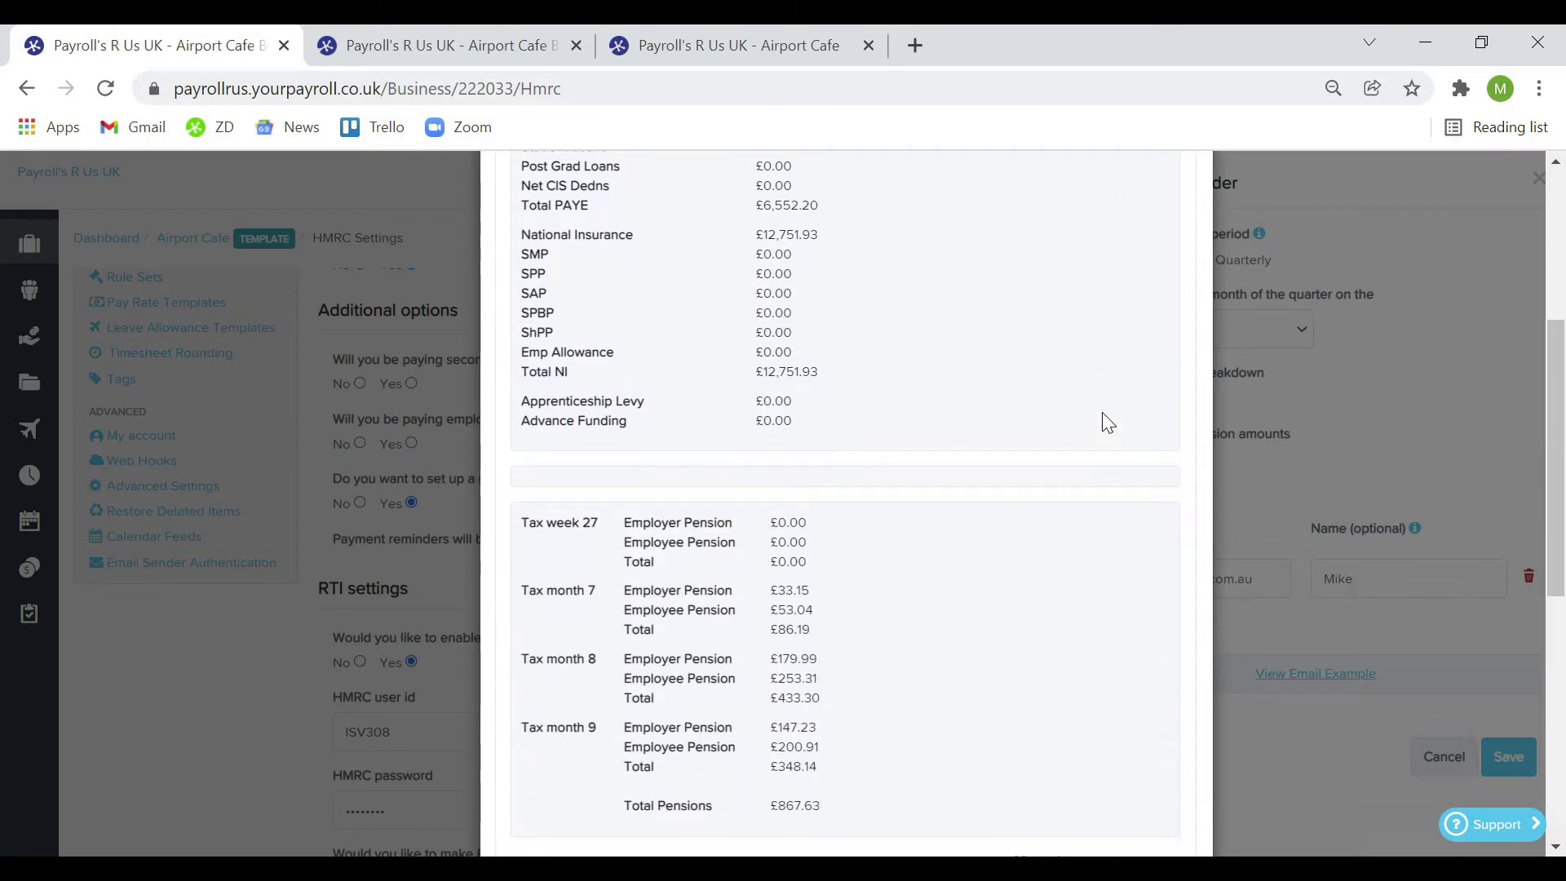
pyautogui.scroll(-2, 1102, 413)
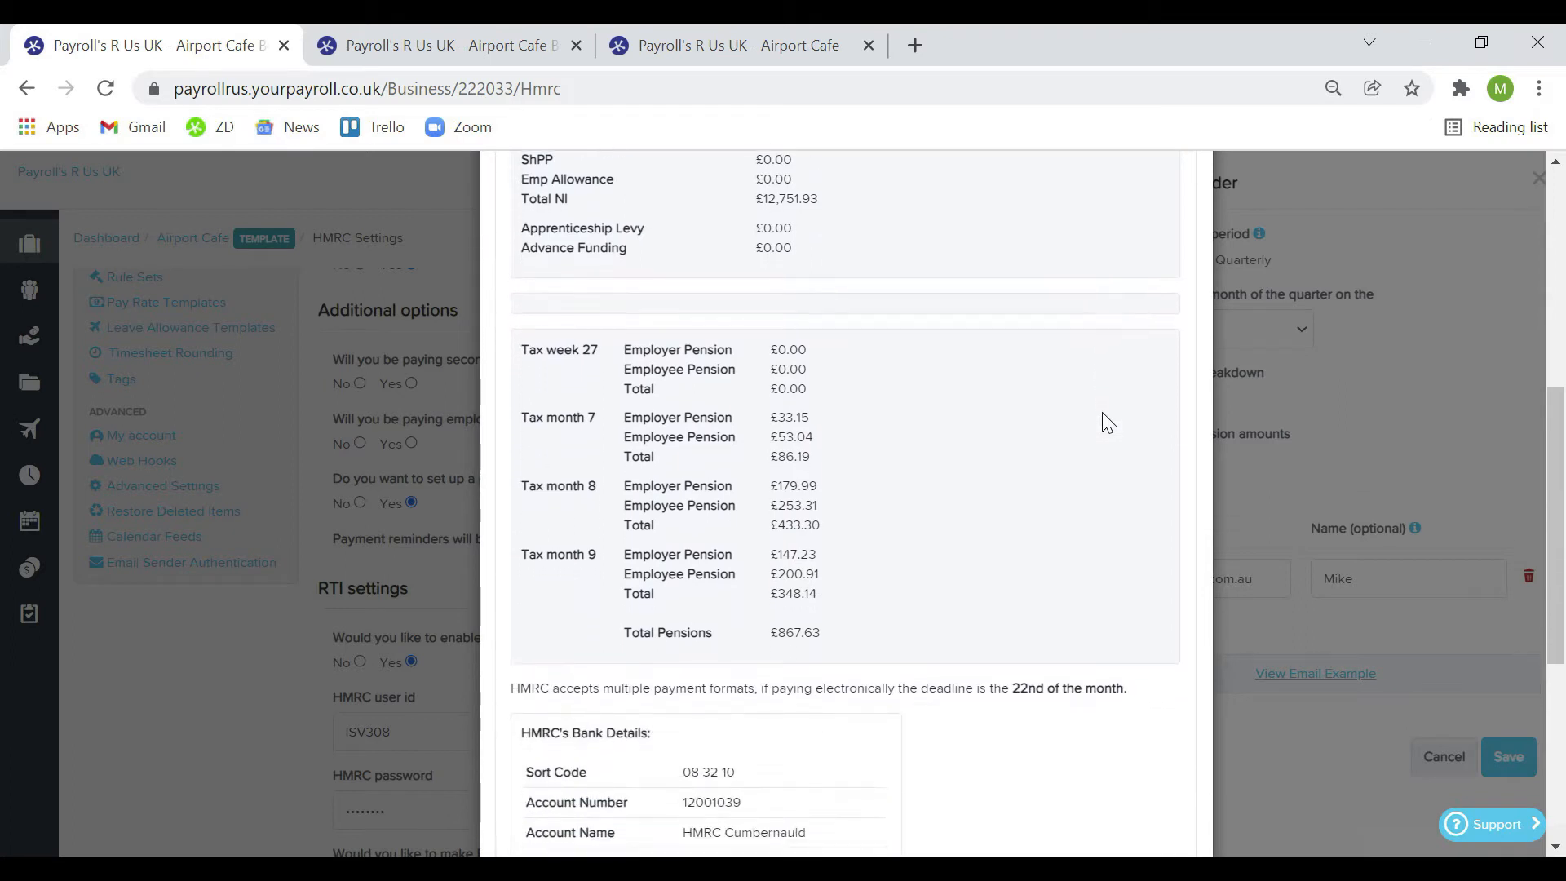
pyautogui.scroll(-4, 1108, 423)
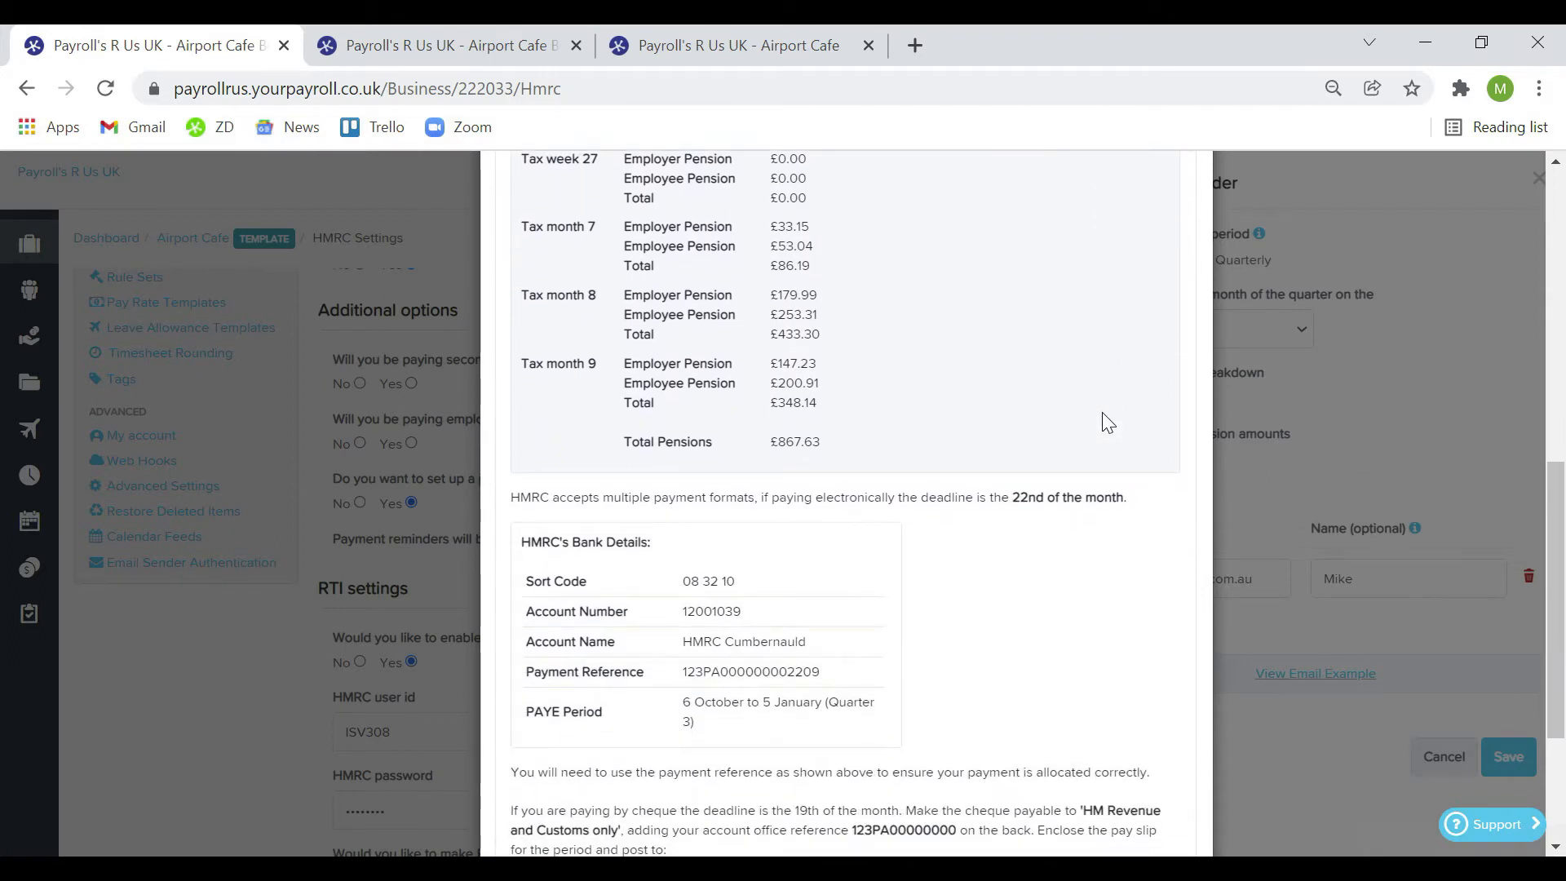
pyautogui.scroll(-1, 1108, 422)
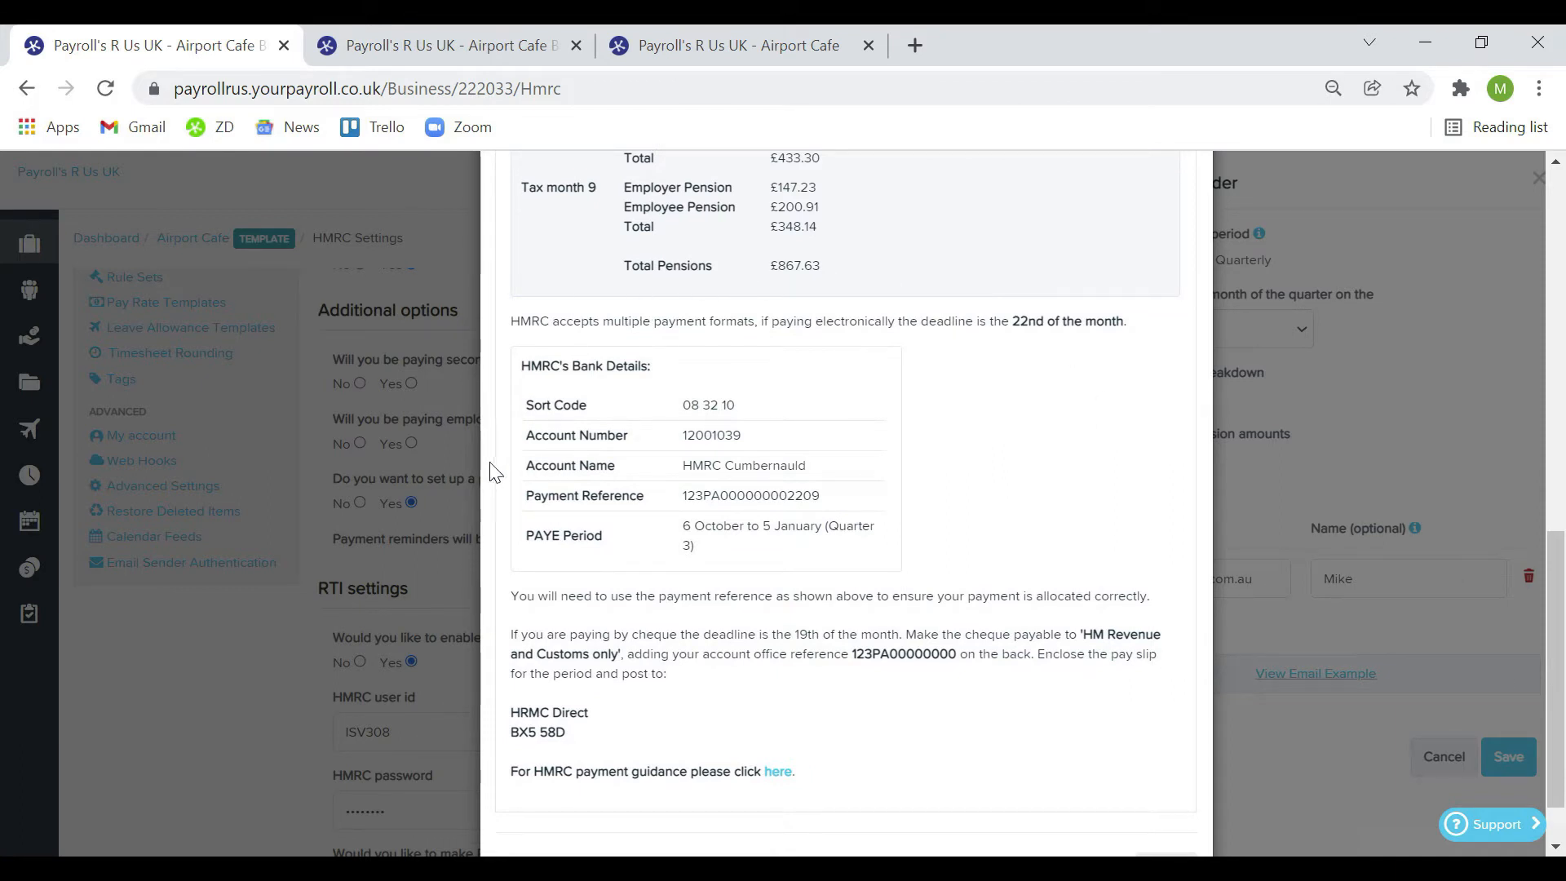
pyautogui.scroll(-1, 1028, 505)
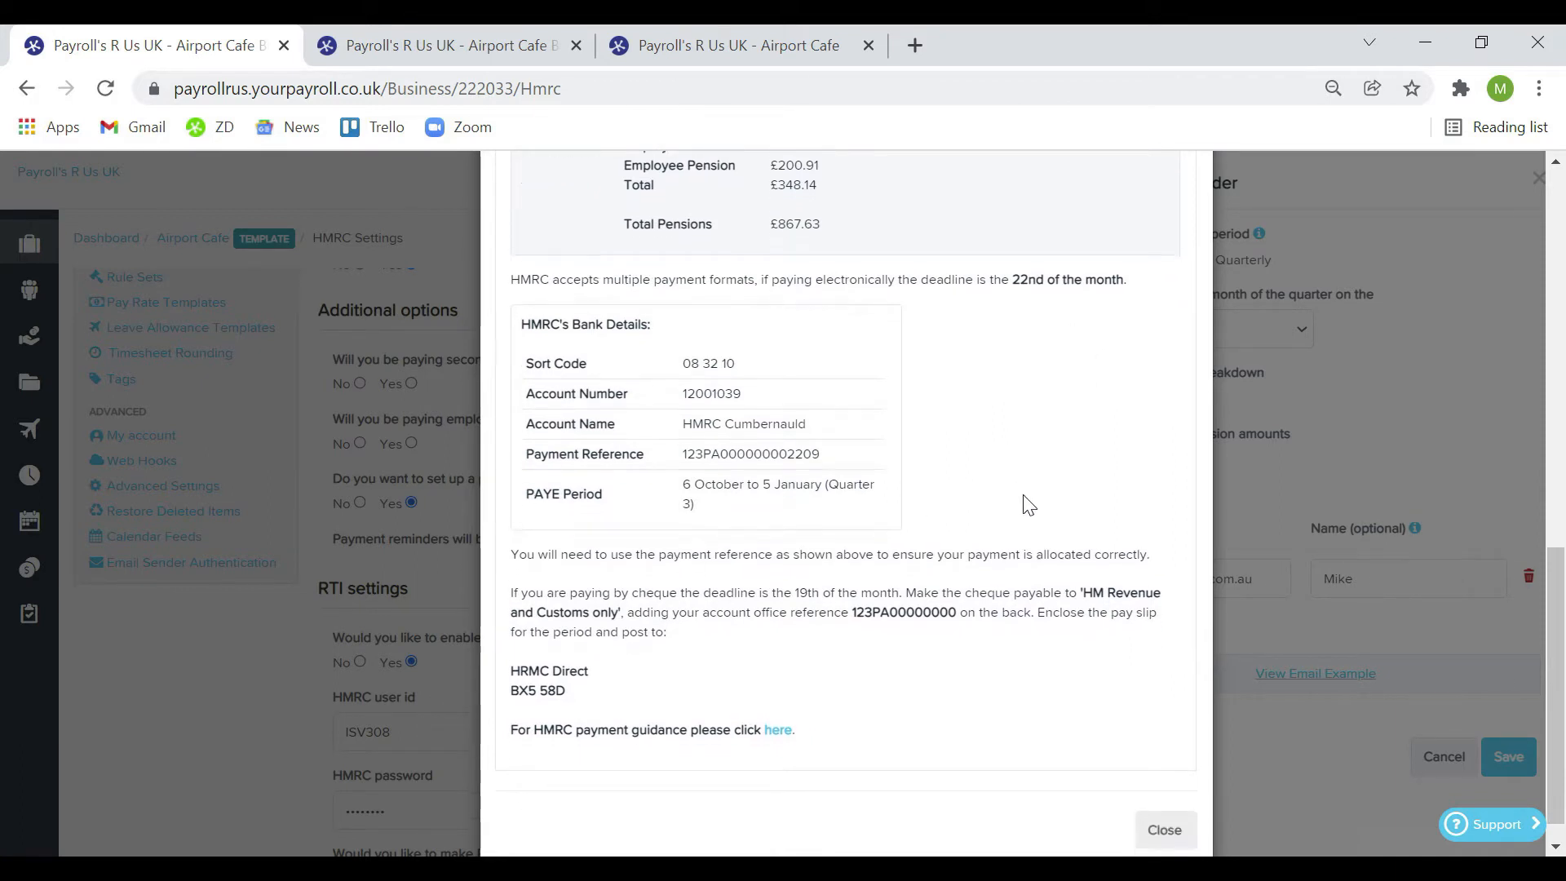
pyautogui.click(1186, 812)
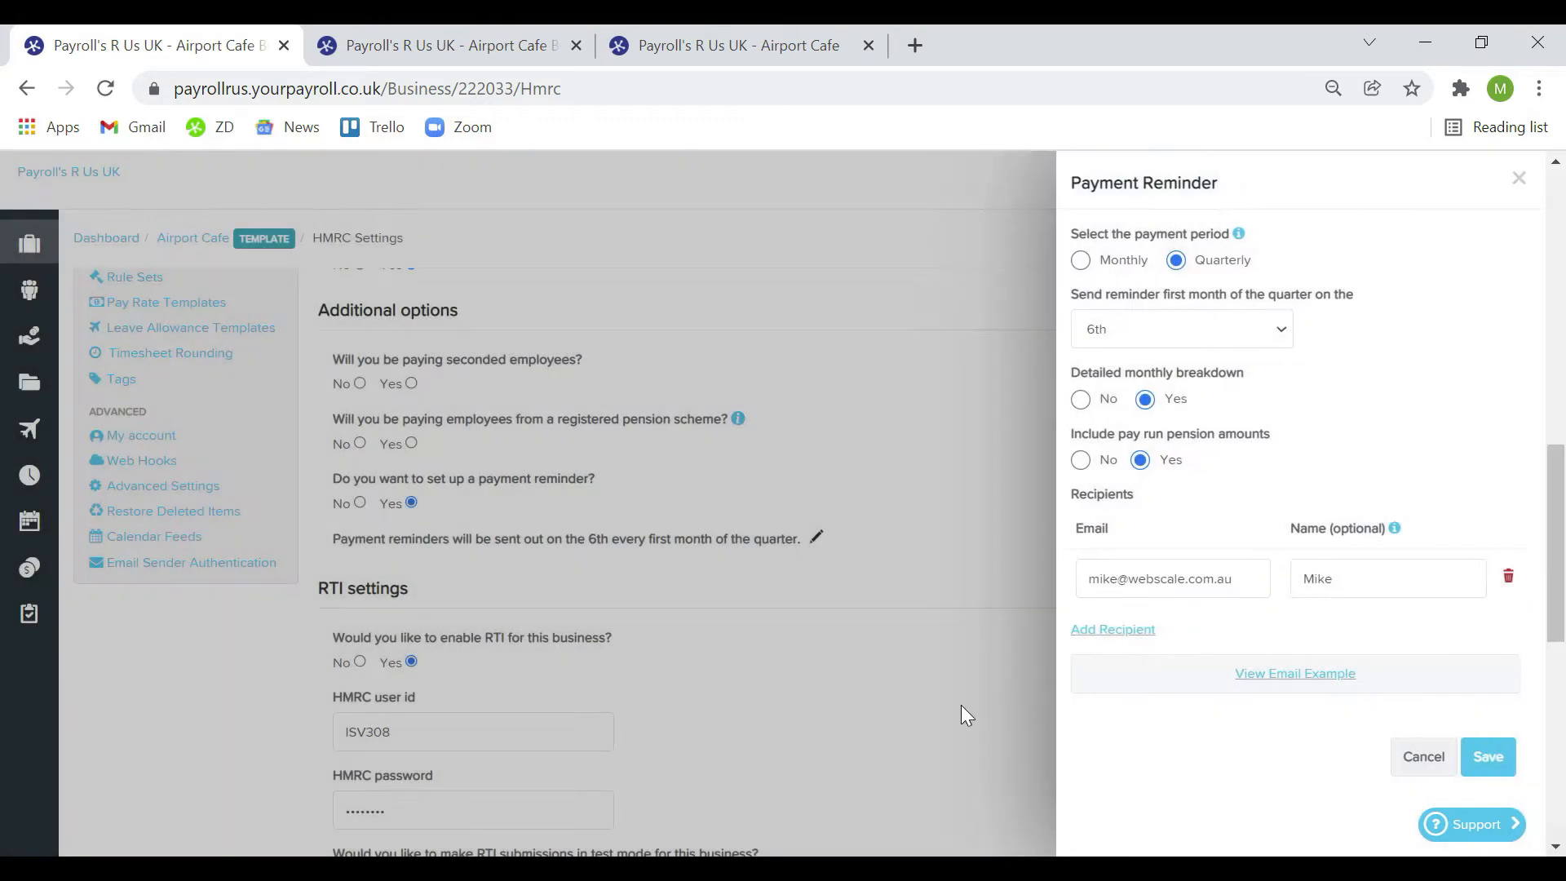
pyautogui.click(1490, 754)
# Keep the monthly EPS submission day set to the 6th
pyautogui.scroll(-1, 830, 727)
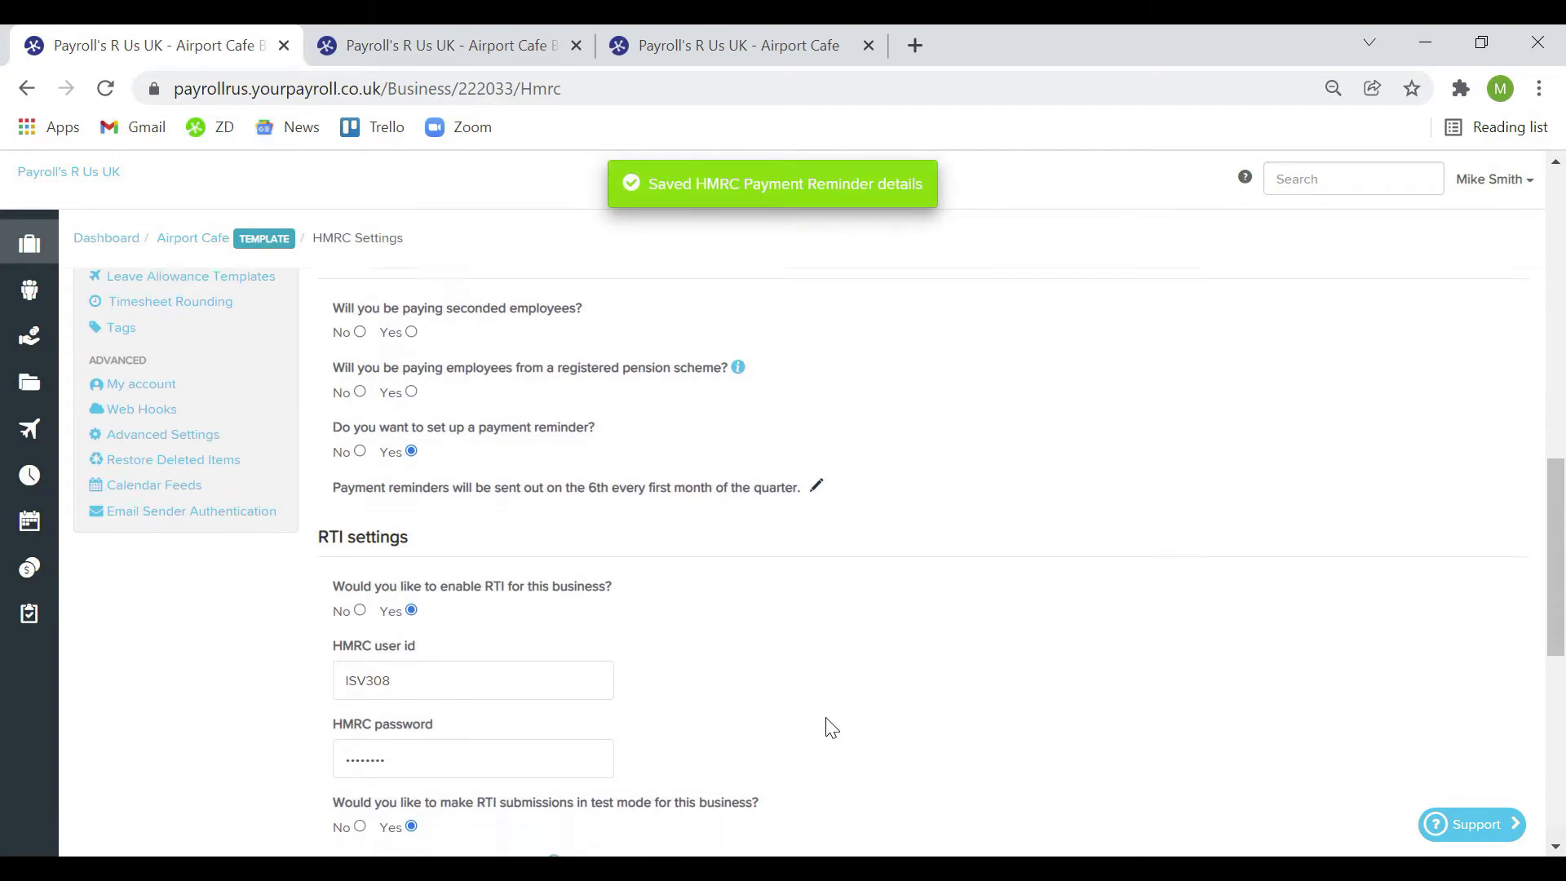
pyautogui.scroll(-3, 830, 728)
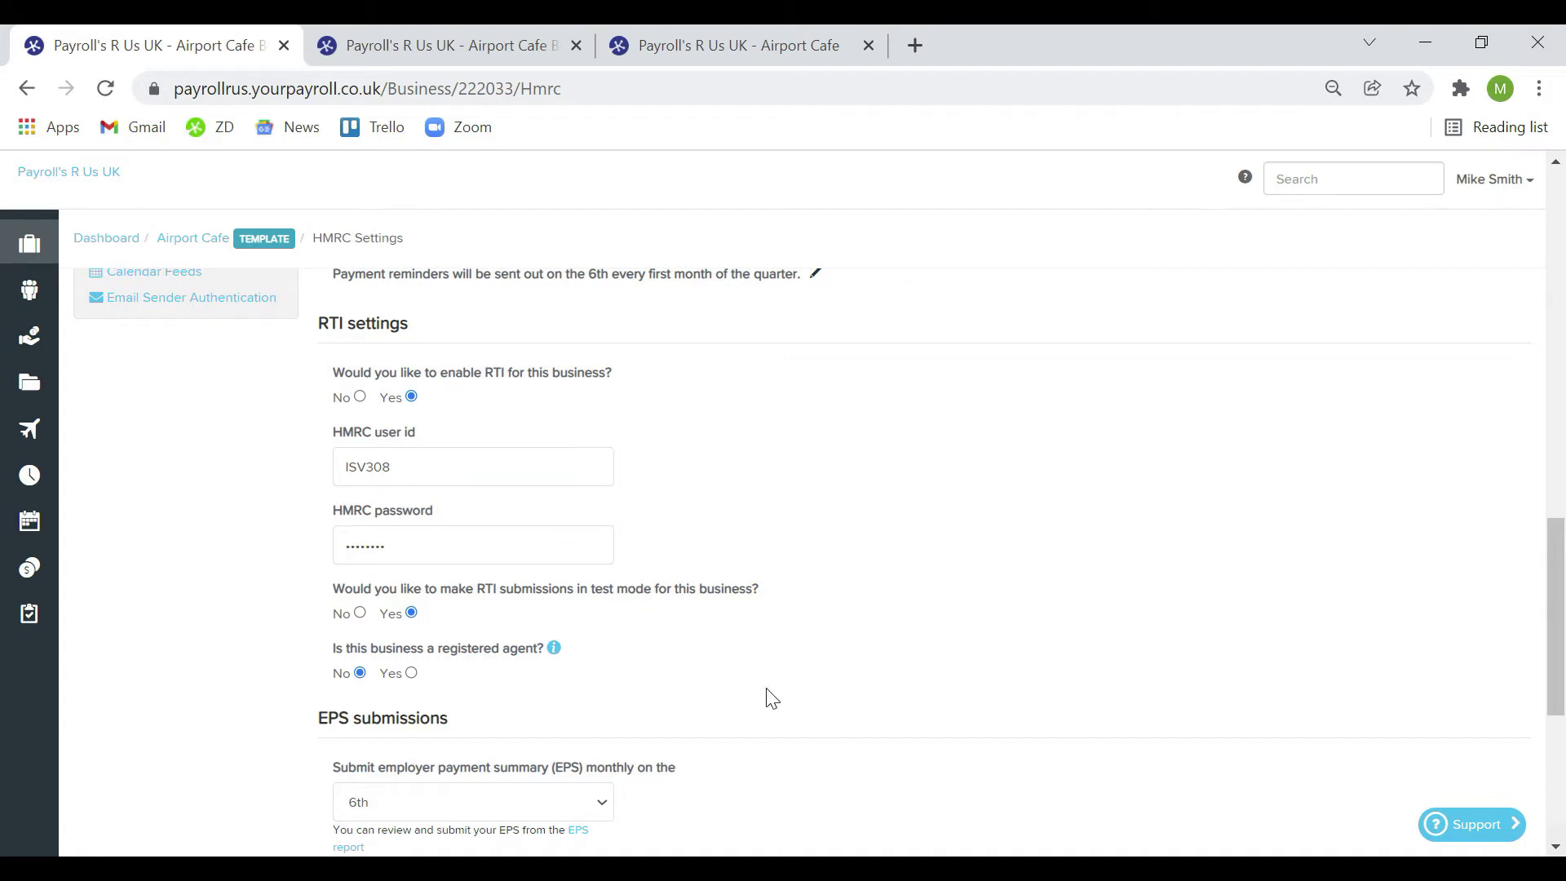
pyautogui.scroll(-1, 771, 697)
pyautogui.scroll(-5, 771, 697)
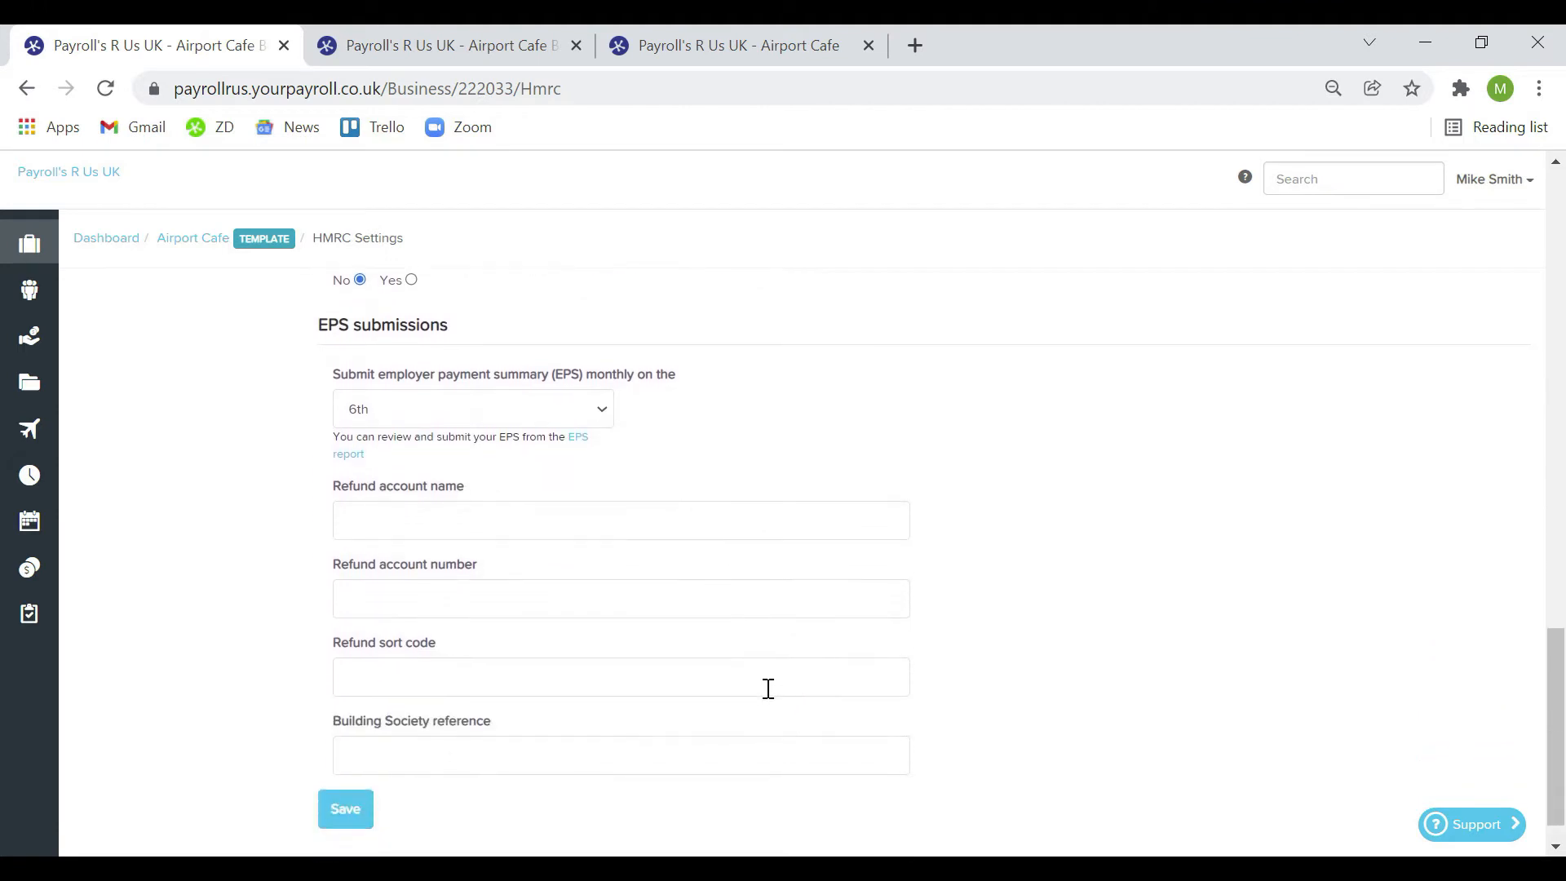
pyautogui.click(601, 407)
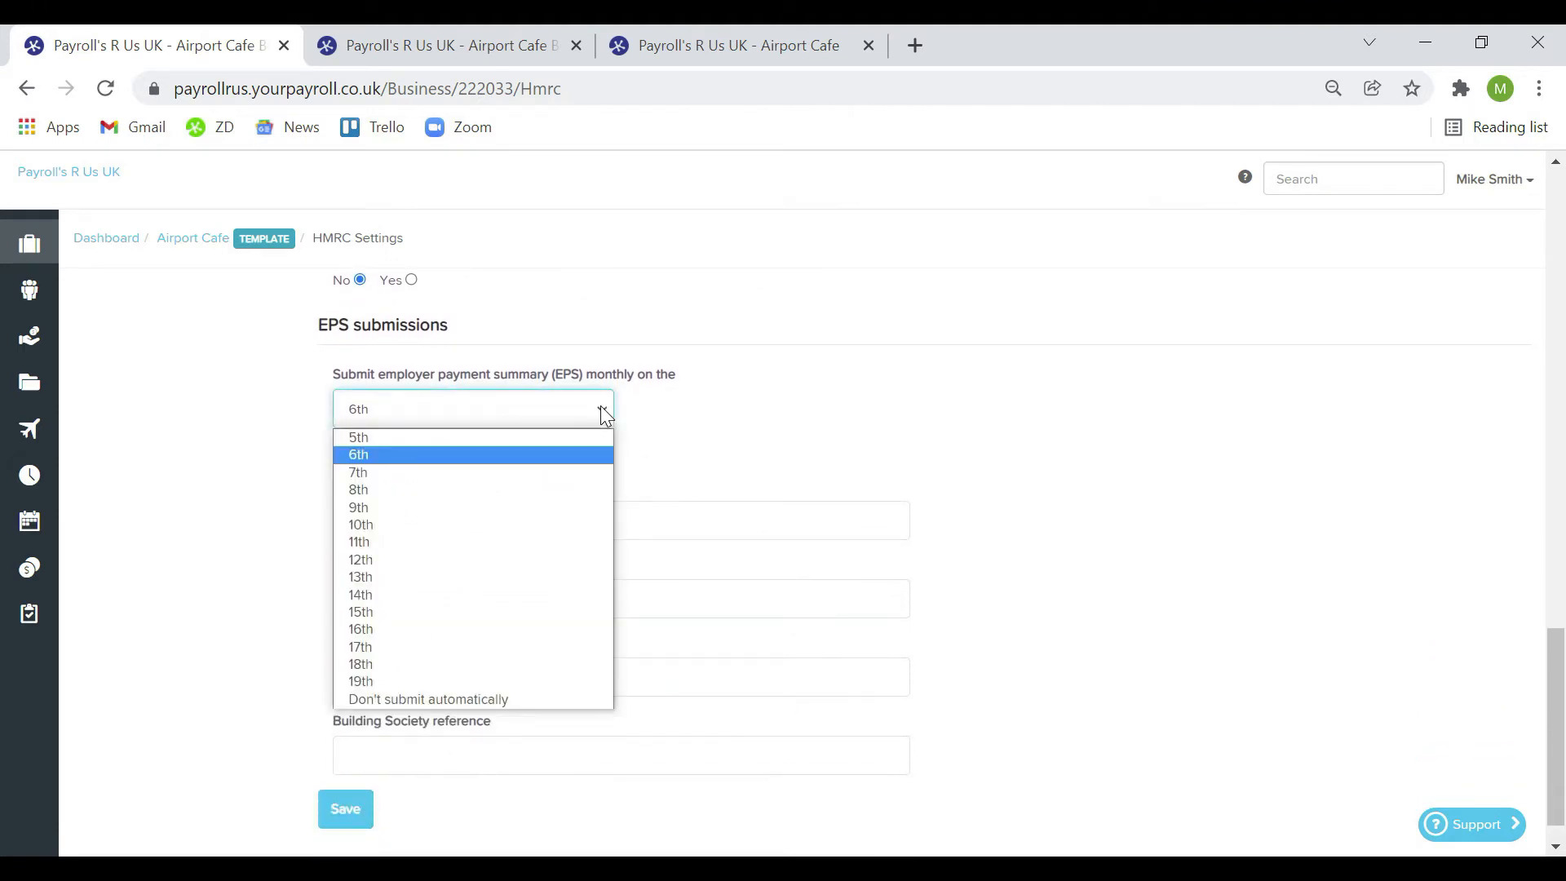
pyautogui.click(563, 455)
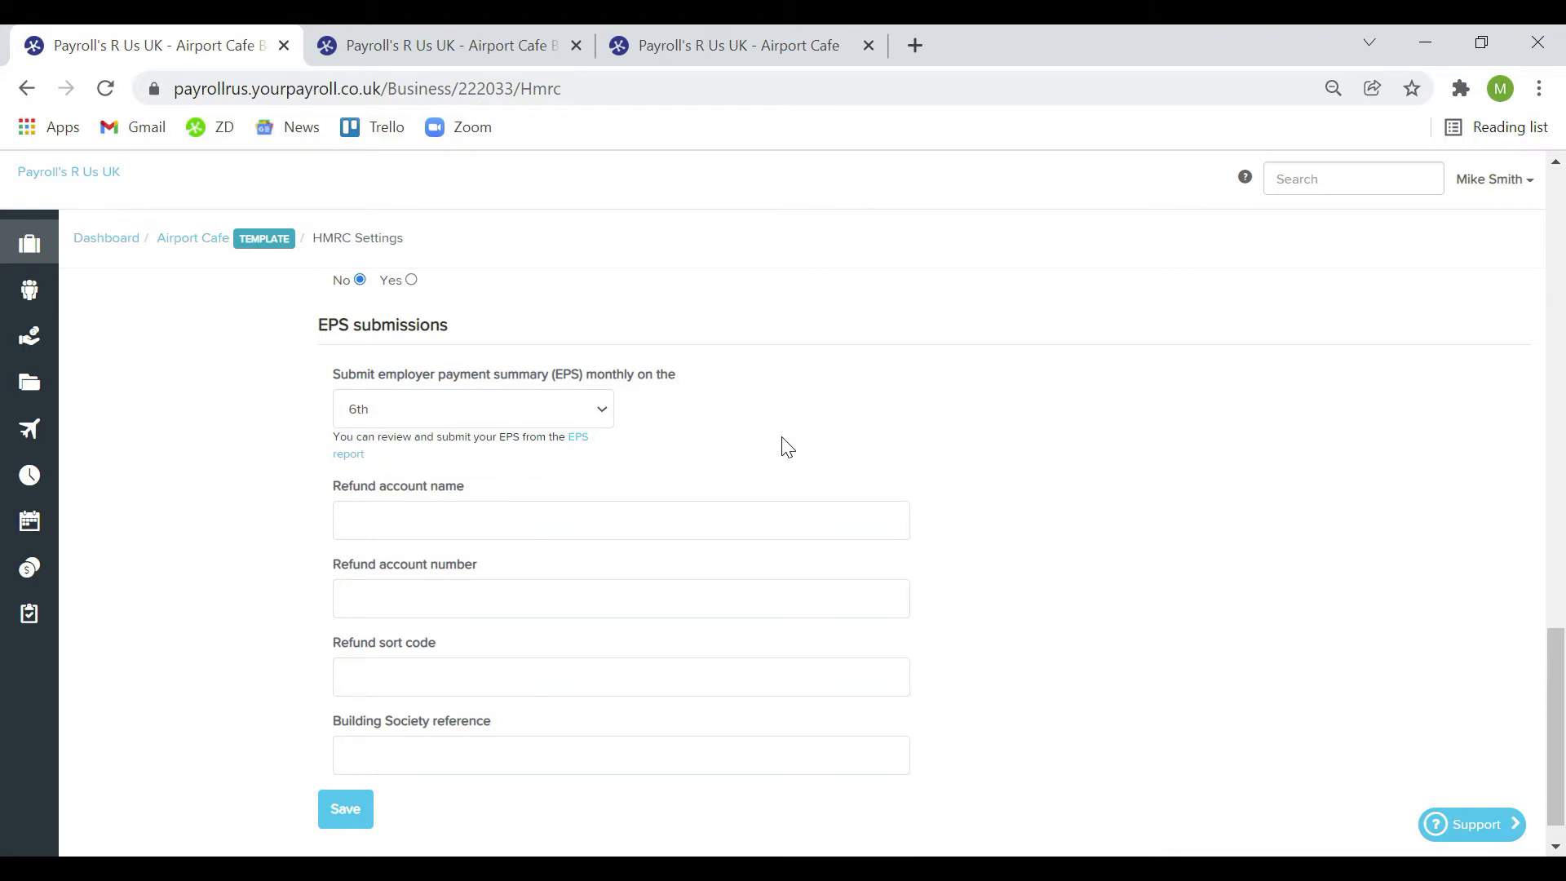
# Save the HMRC settings and open the Airport Cafe business page in a new tab
pyautogui.click(343, 812)
pyautogui.rightClick(179, 245)
pyautogui.click(199, 263)
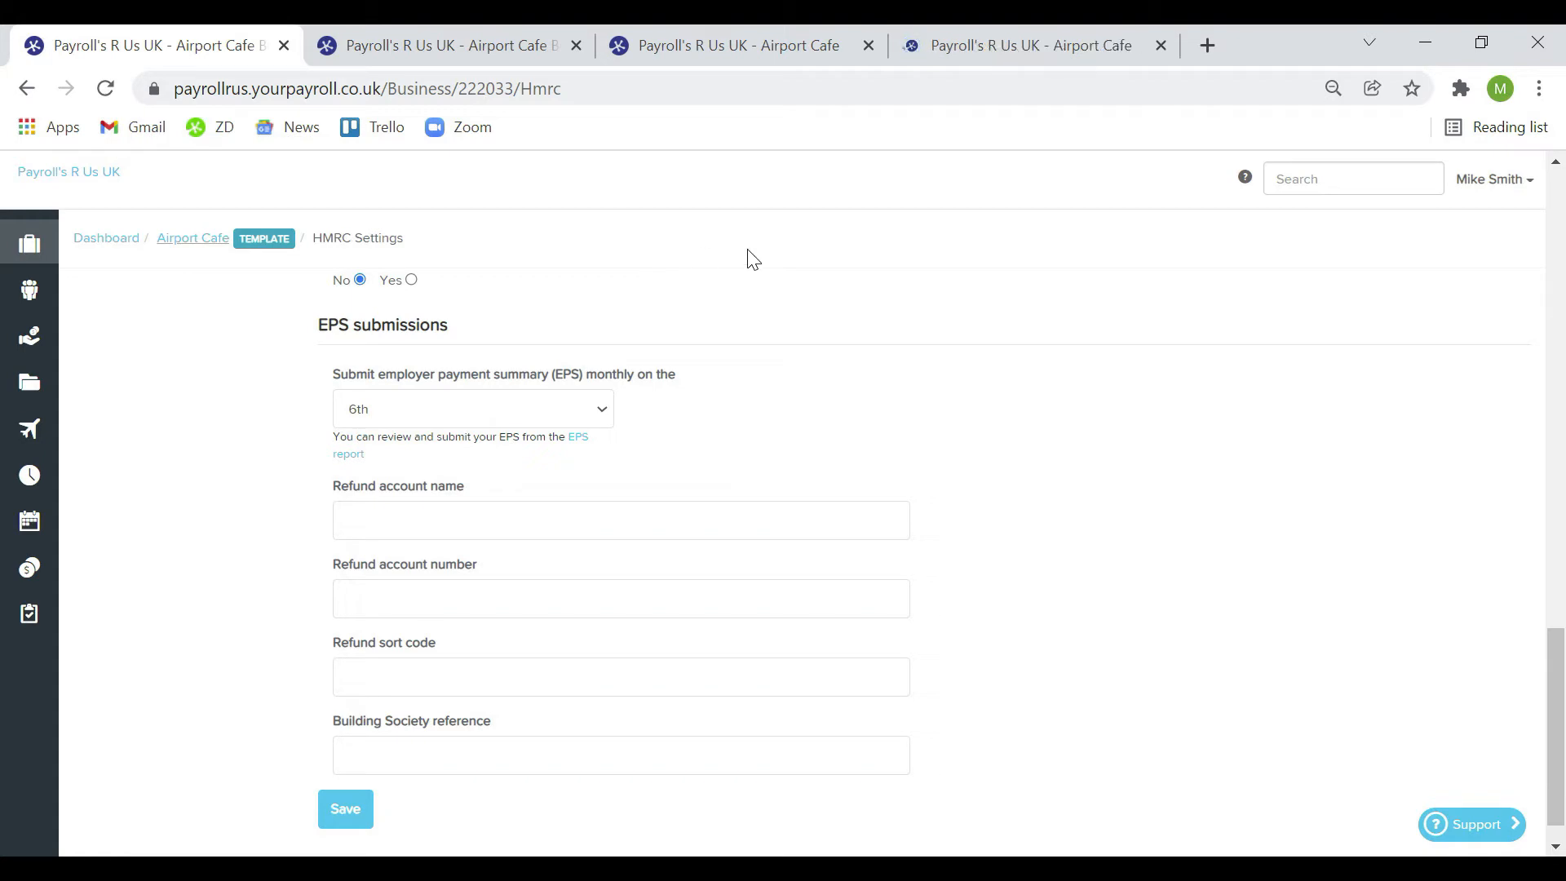
pyautogui.click(530, 56)
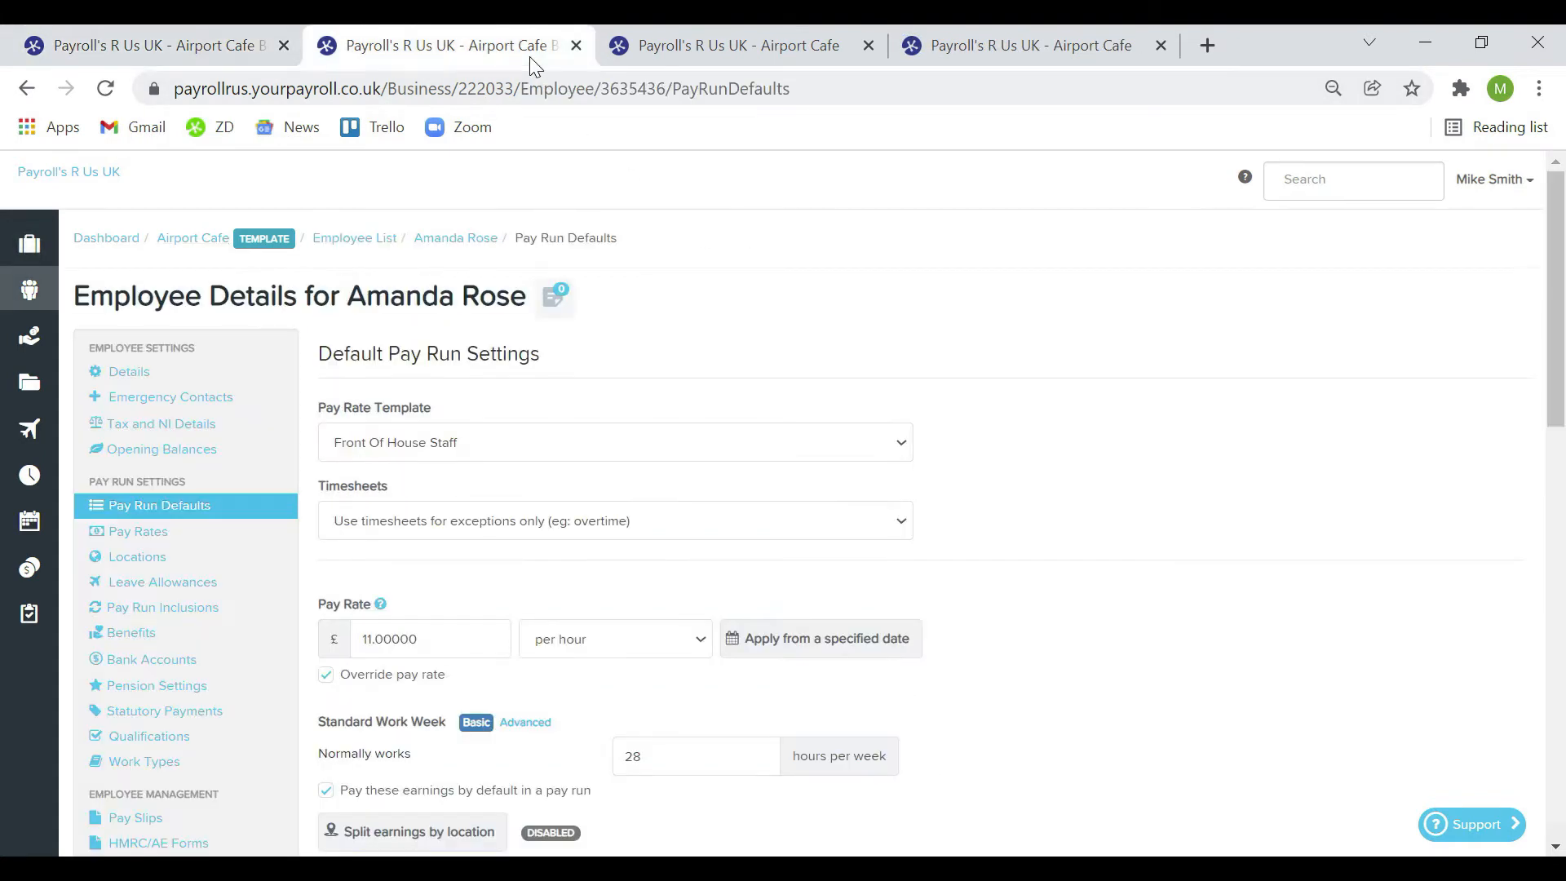
pyautogui.scroll(-2, 722, 494)
pyautogui.click(367, 487)
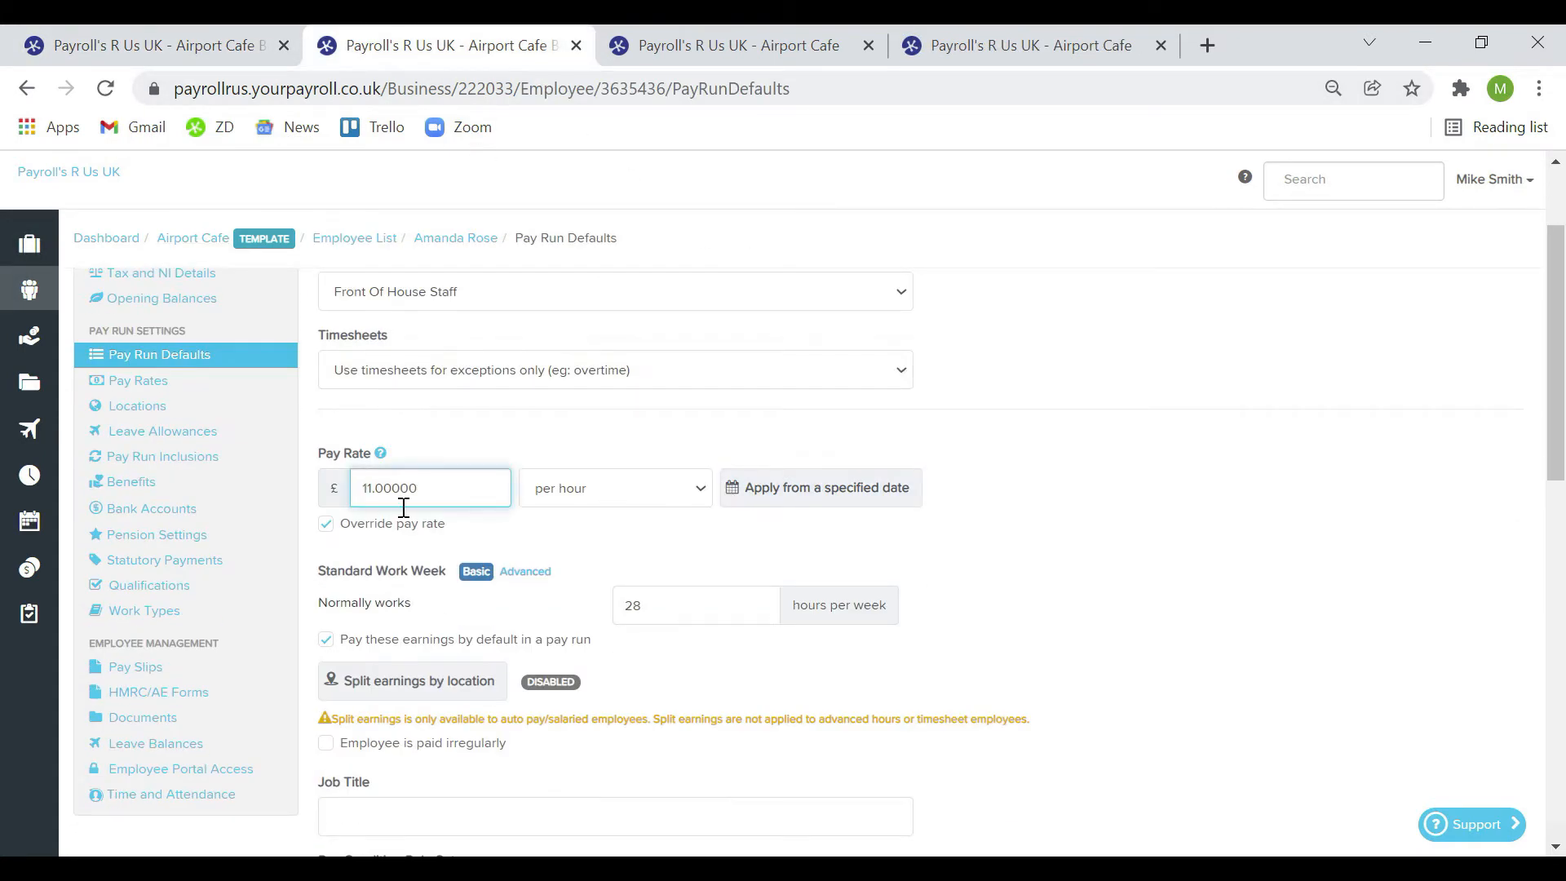
pyautogui.scroll(-7, 409, 506)
pyautogui.scroll(10, 408, 519)
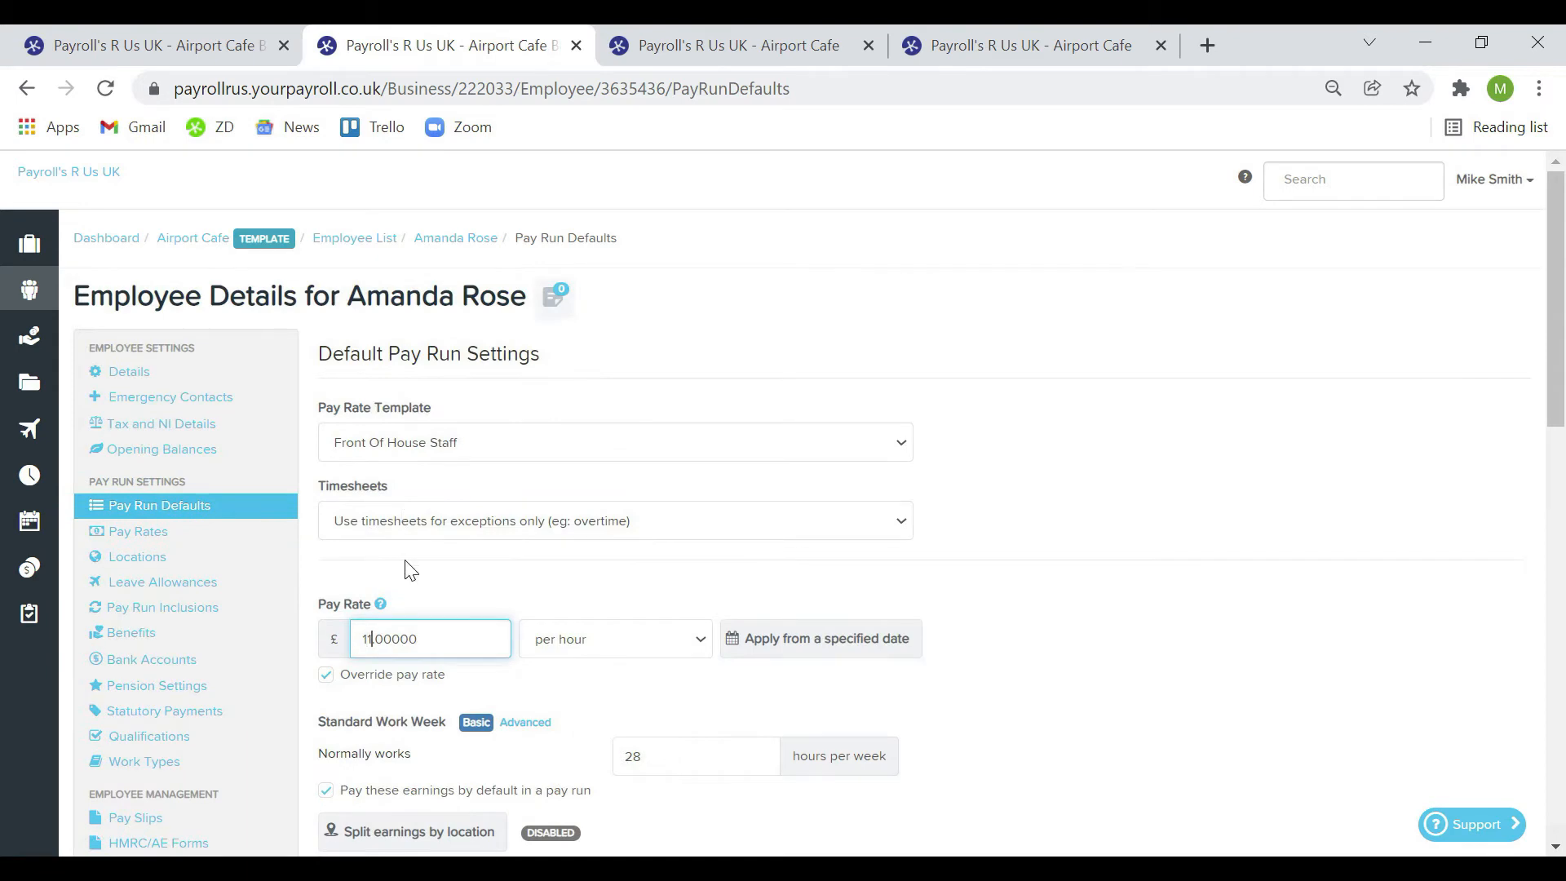
pyautogui.write('2')
pyautogui.scroll(-10, 473, 571)
pyautogui.click(357, 643)
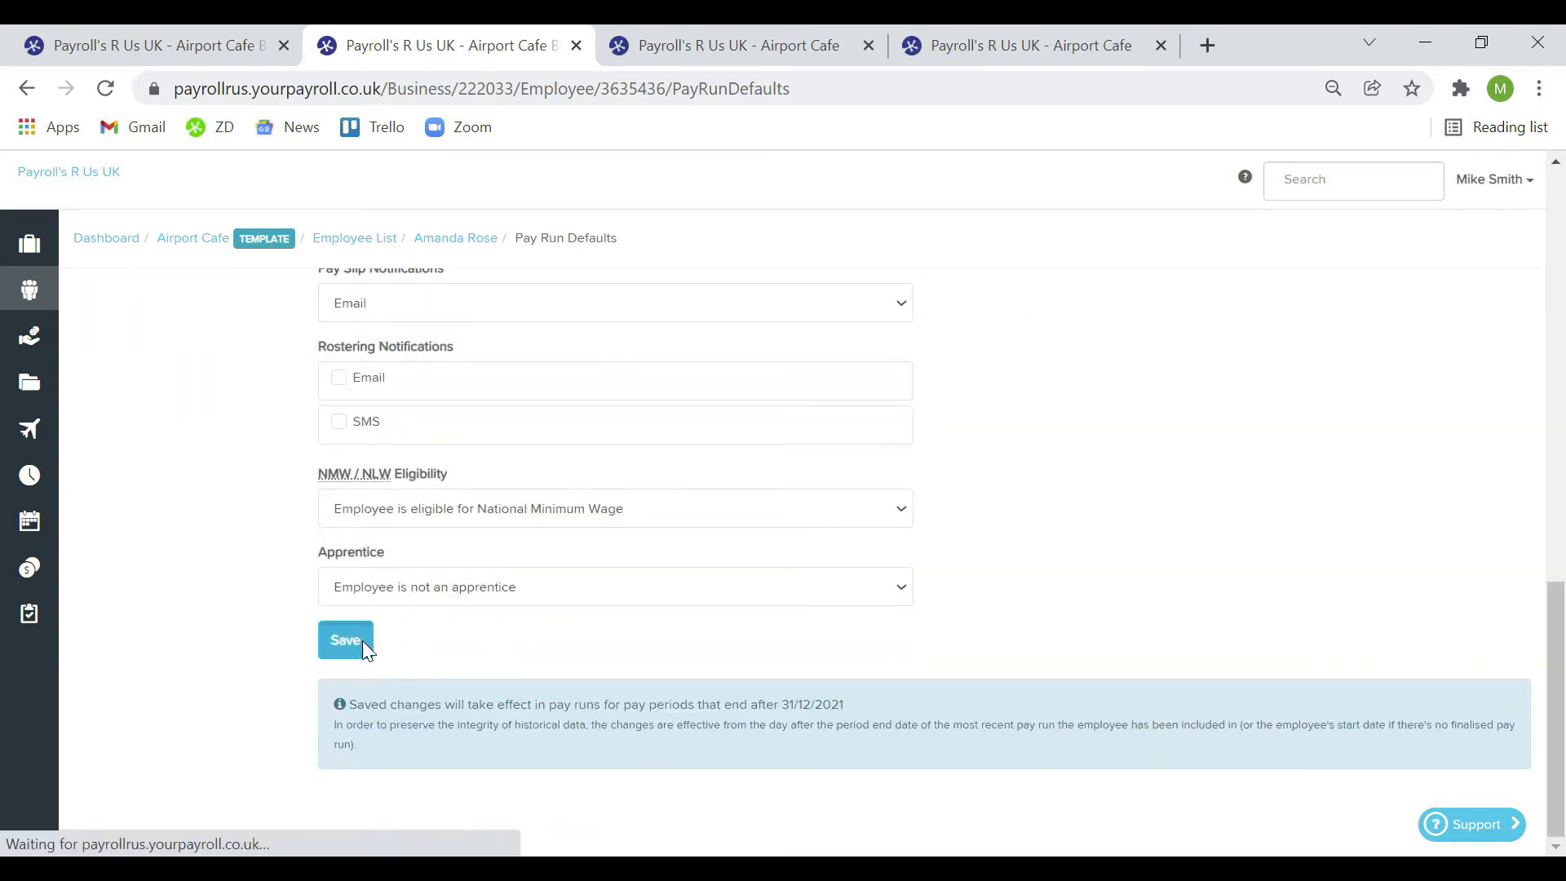
pyautogui.scroll(4, 823, 493)
pyautogui.scroll(5, 828, 504)
pyautogui.click(735, 47)
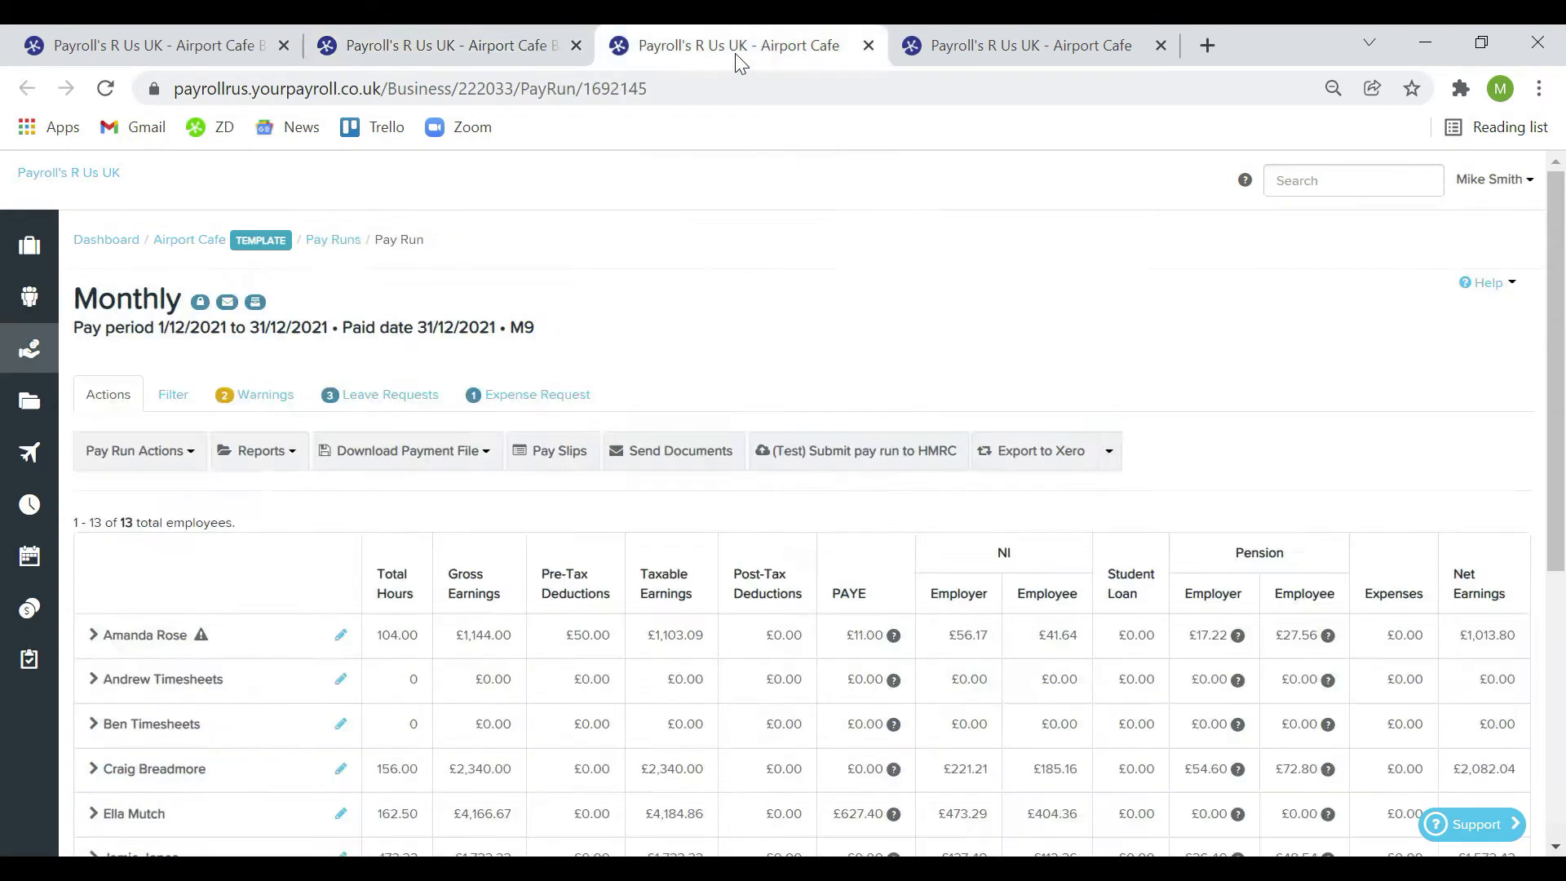
pyautogui.click(94, 634)
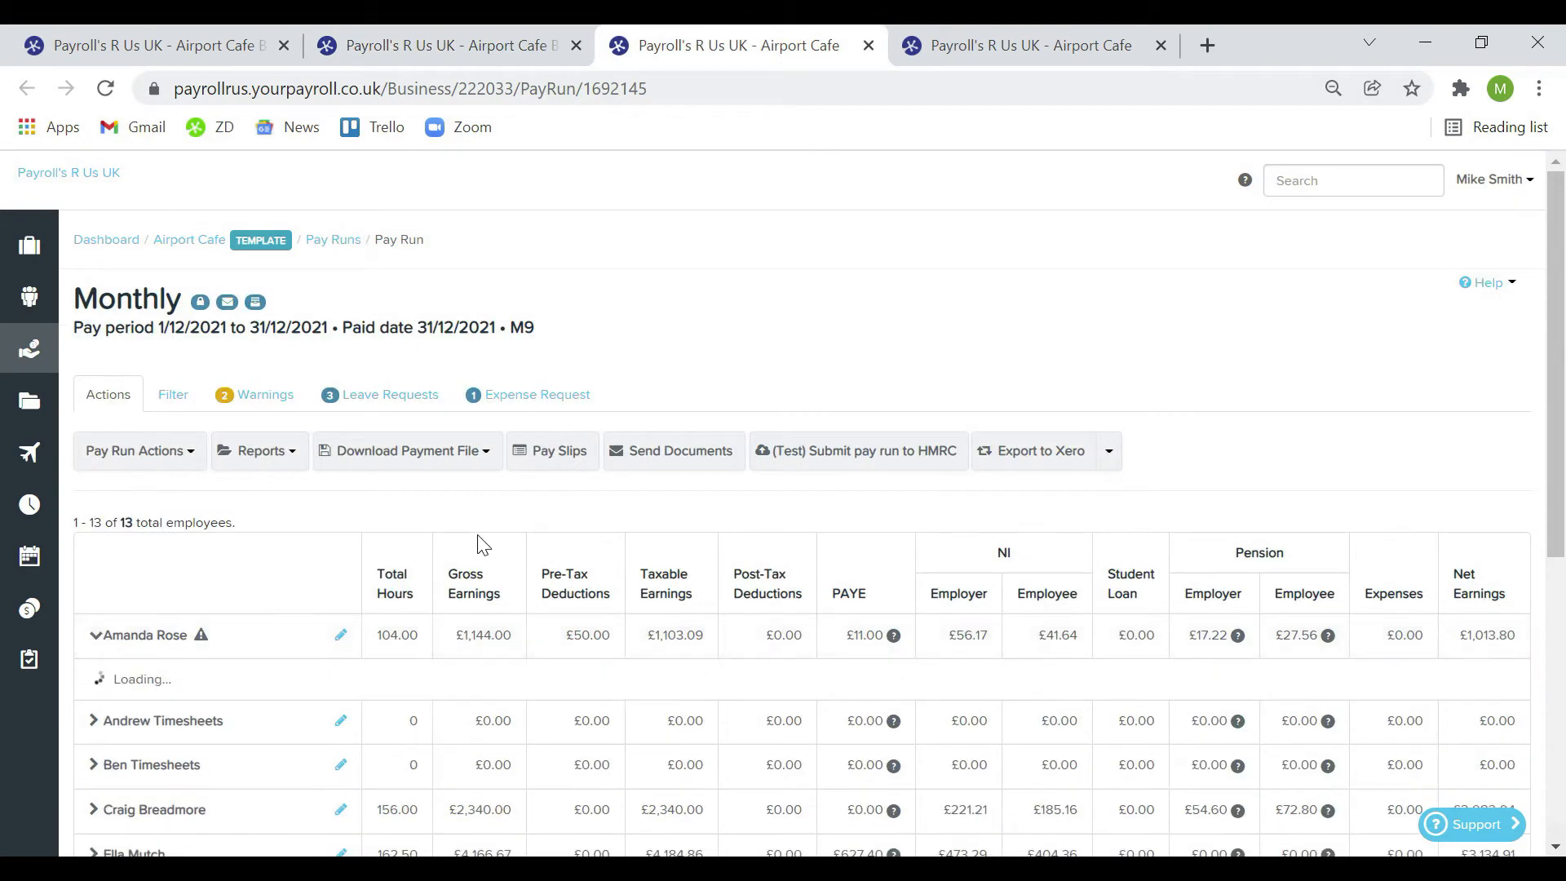
pyautogui.scroll(-3, 478, 541)
pyautogui.write('flying high')
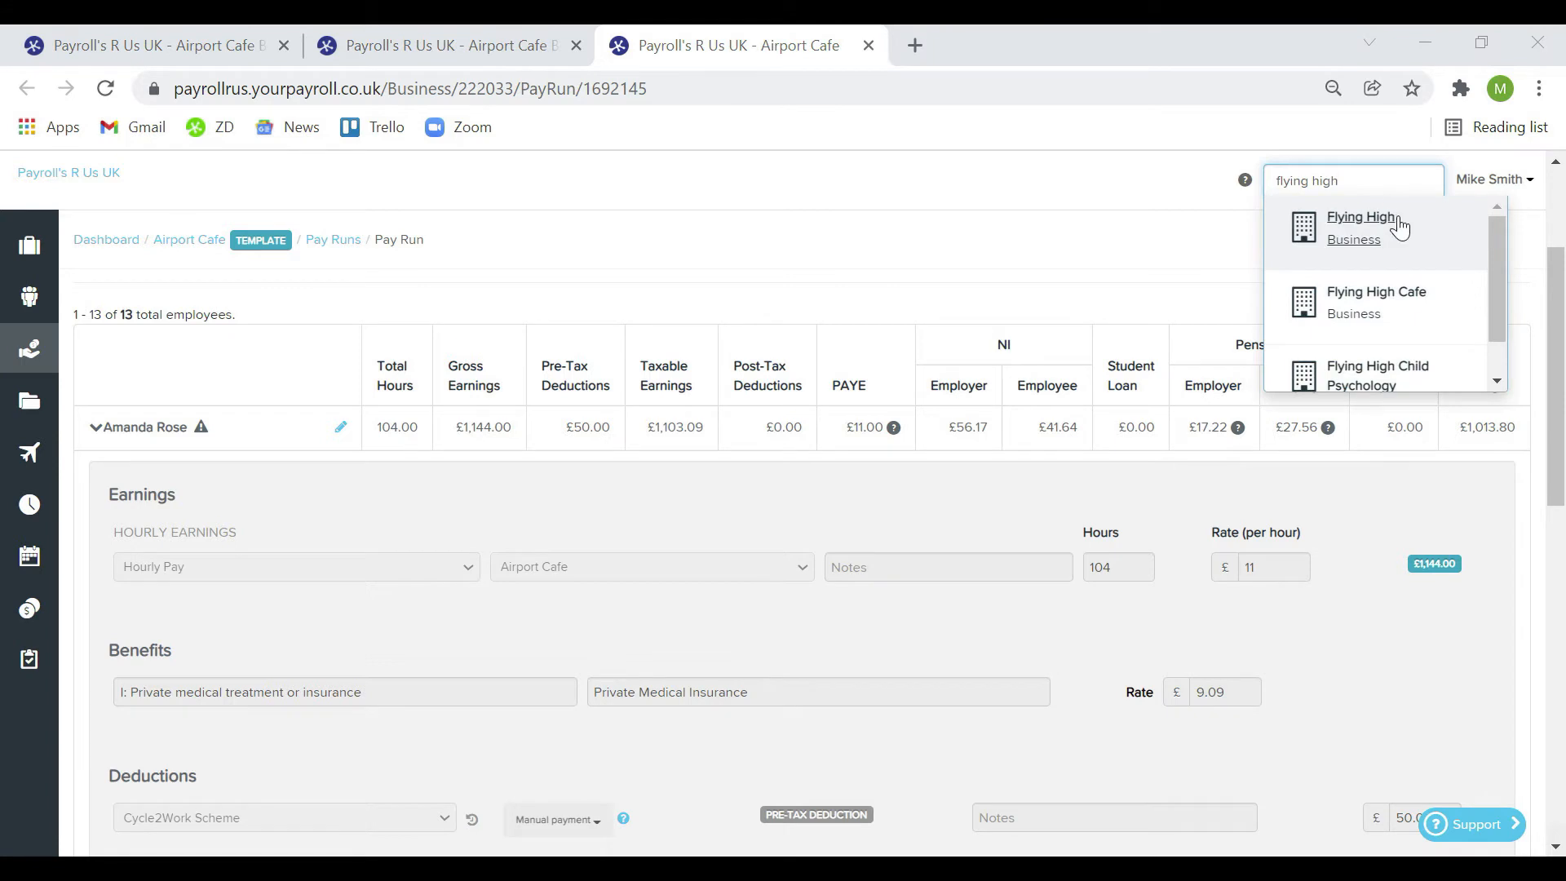
# Go to the Flying High business dashboard and review its payroll costs and action items
pyautogui.click(1400, 229)
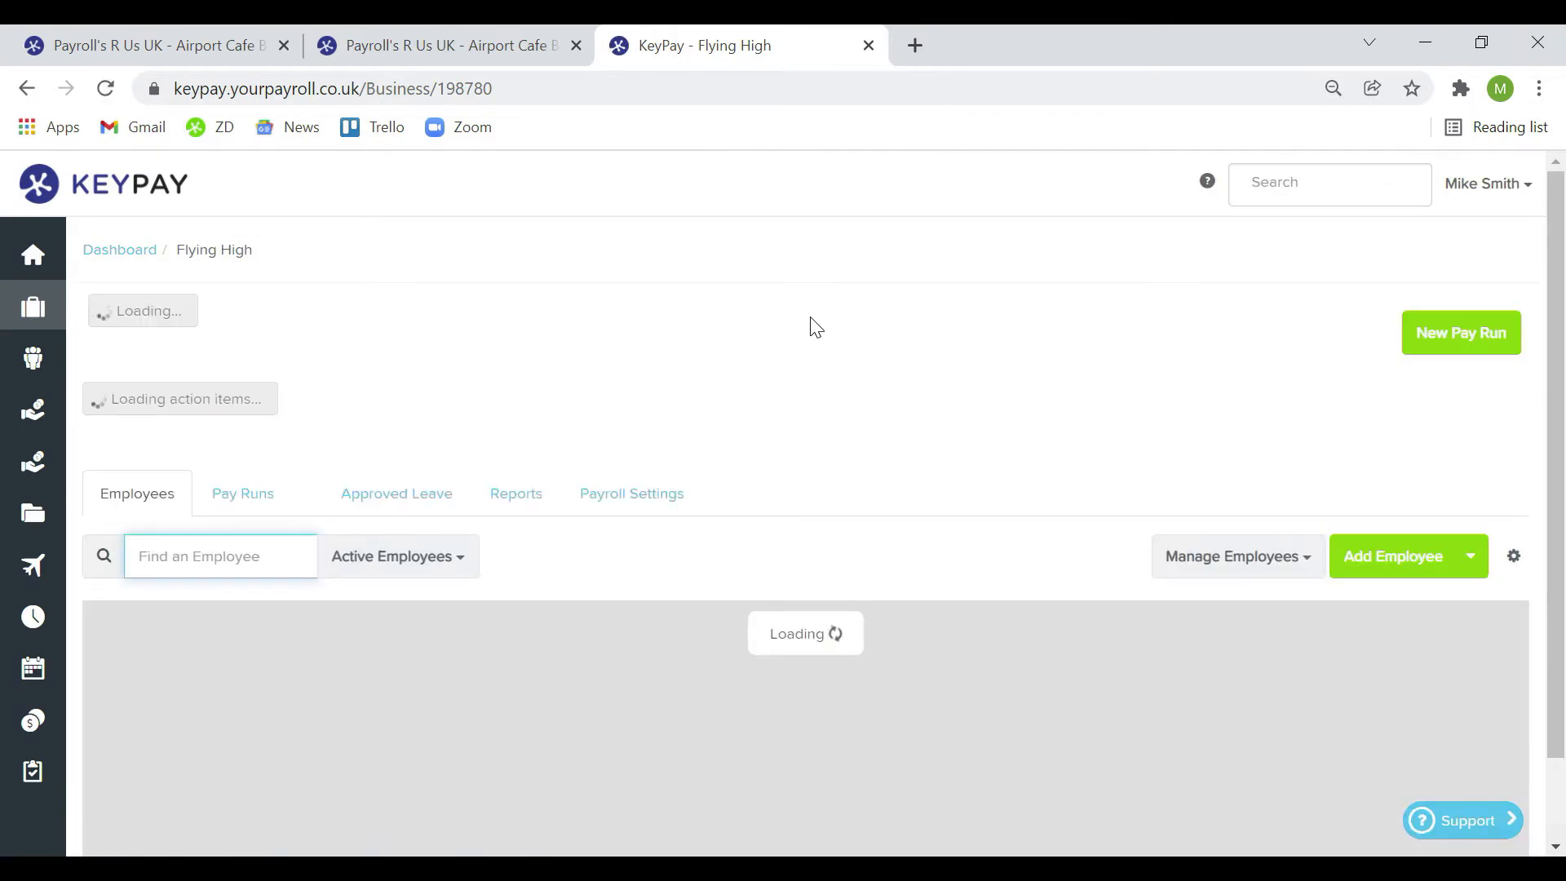
pyautogui.scroll(-2, 796, 320)
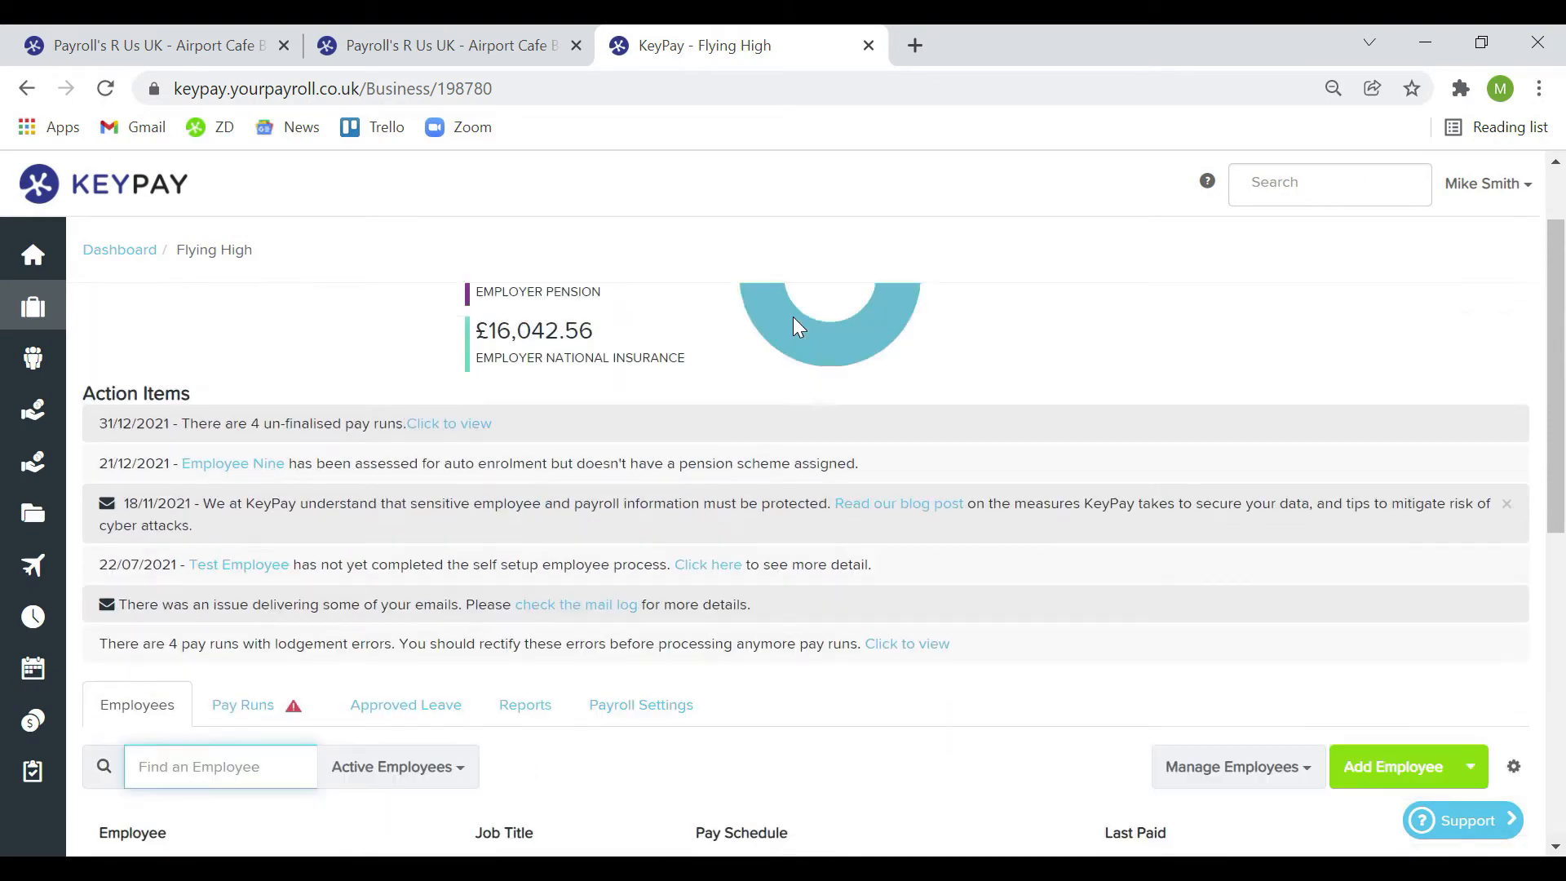
pyautogui.scroll(2, 793, 316)
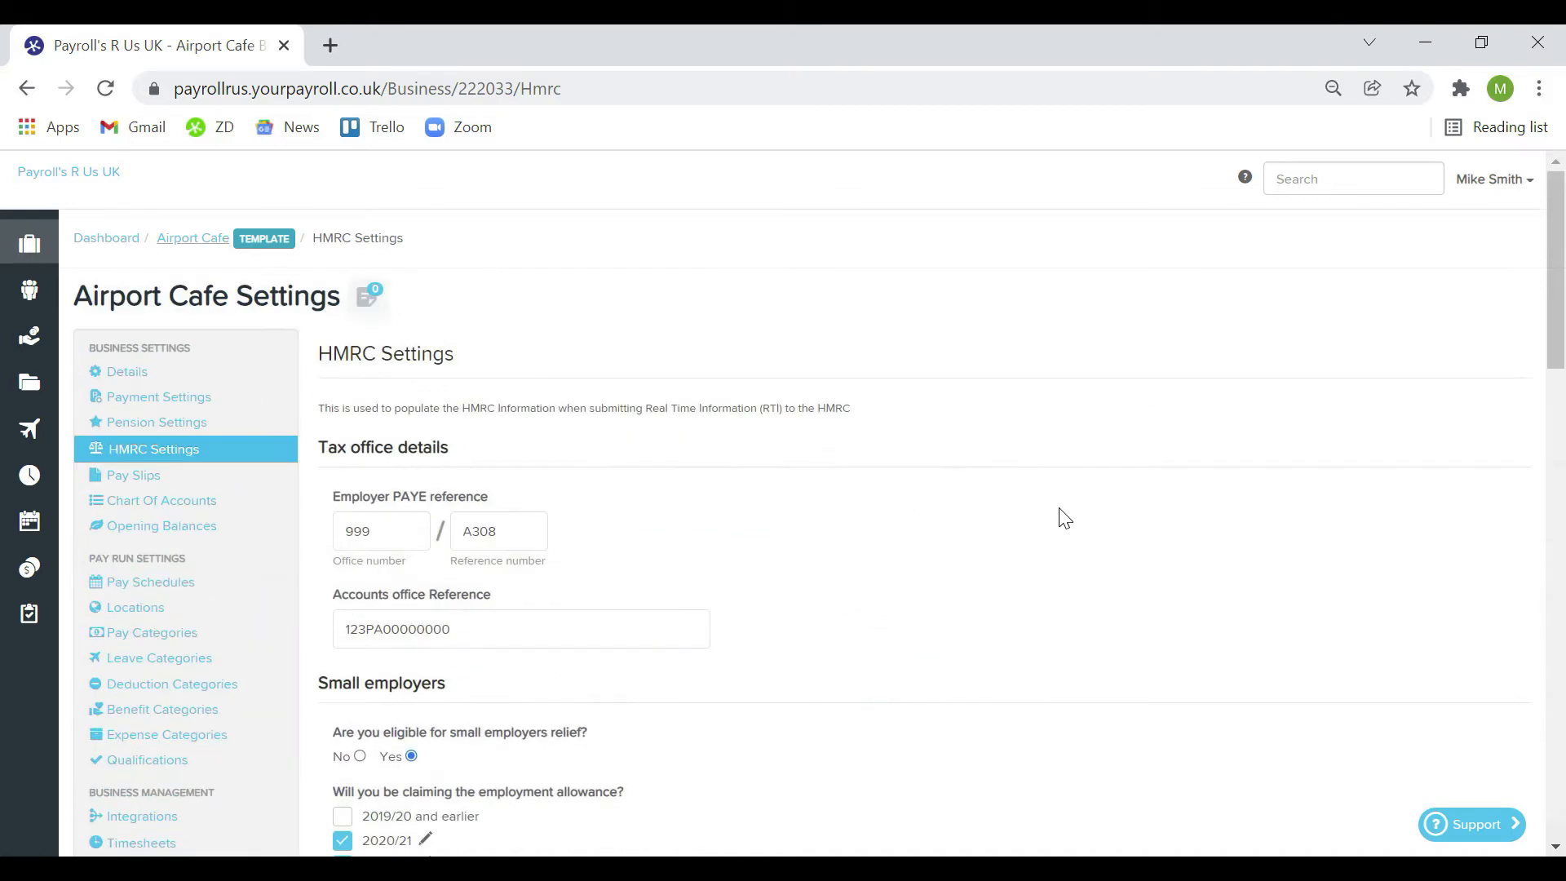
# Read through the HMRC Settings help article
pyautogui.click(1246, 178)
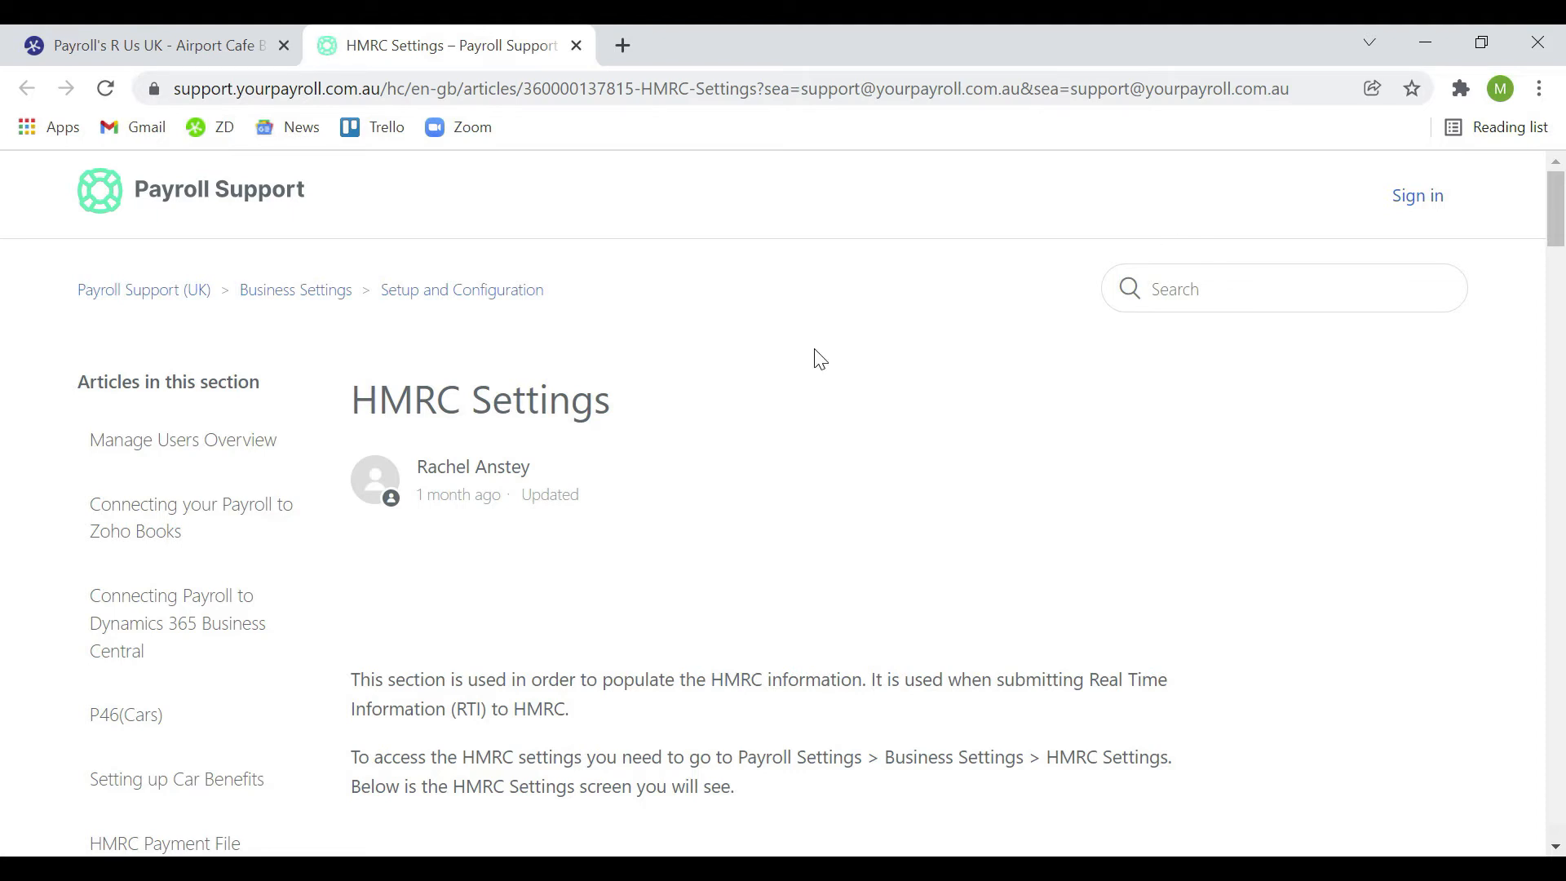
pyautogui.scroll(-10, 741, 561)
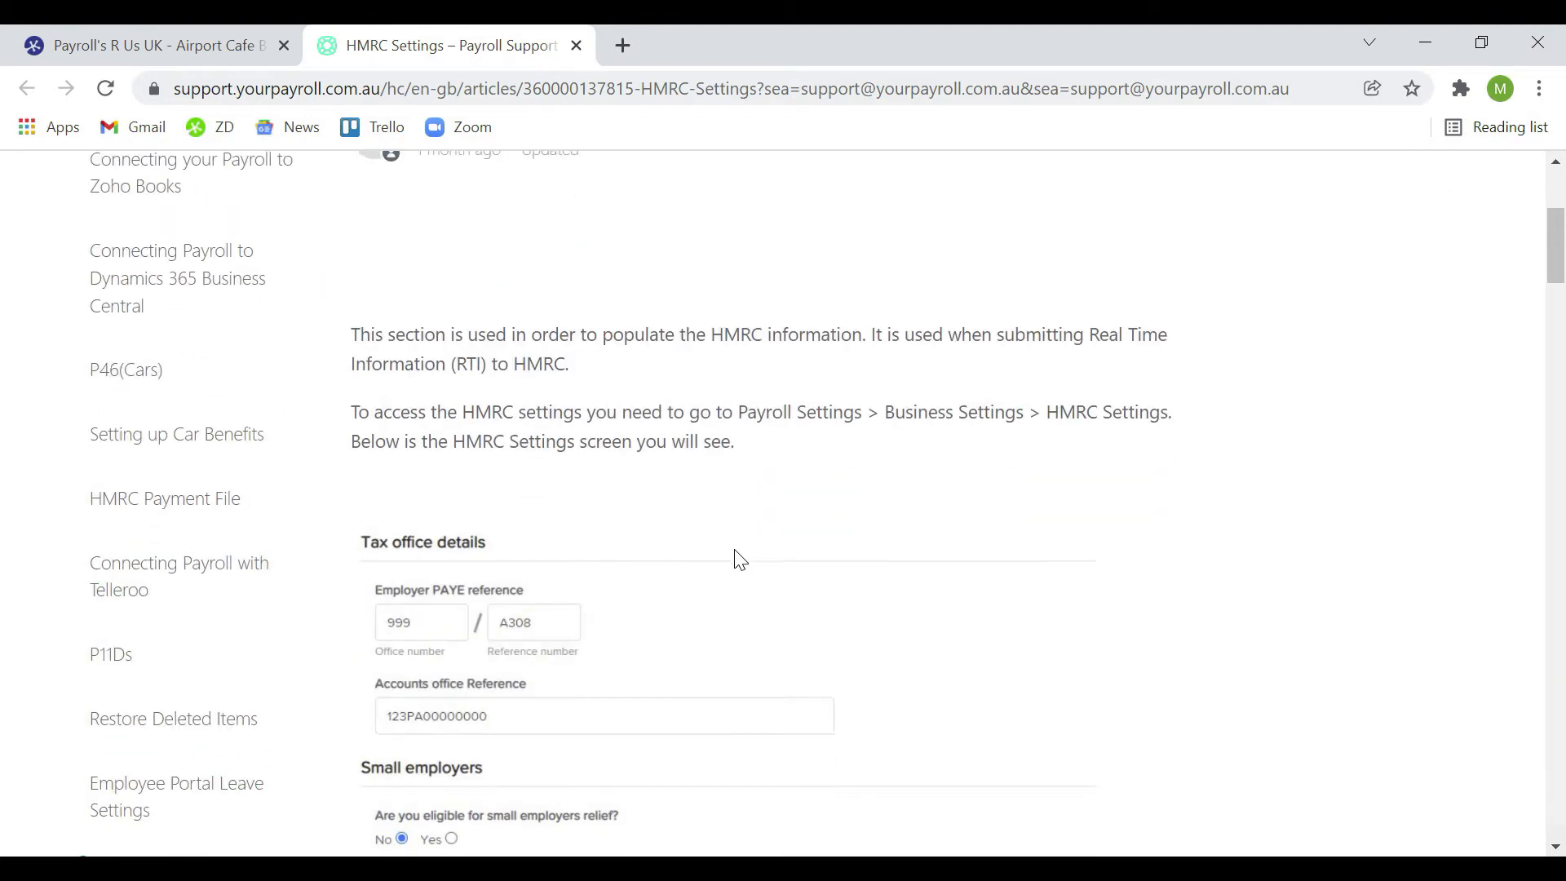
pyautogui.scroll(-20, 740, 562)
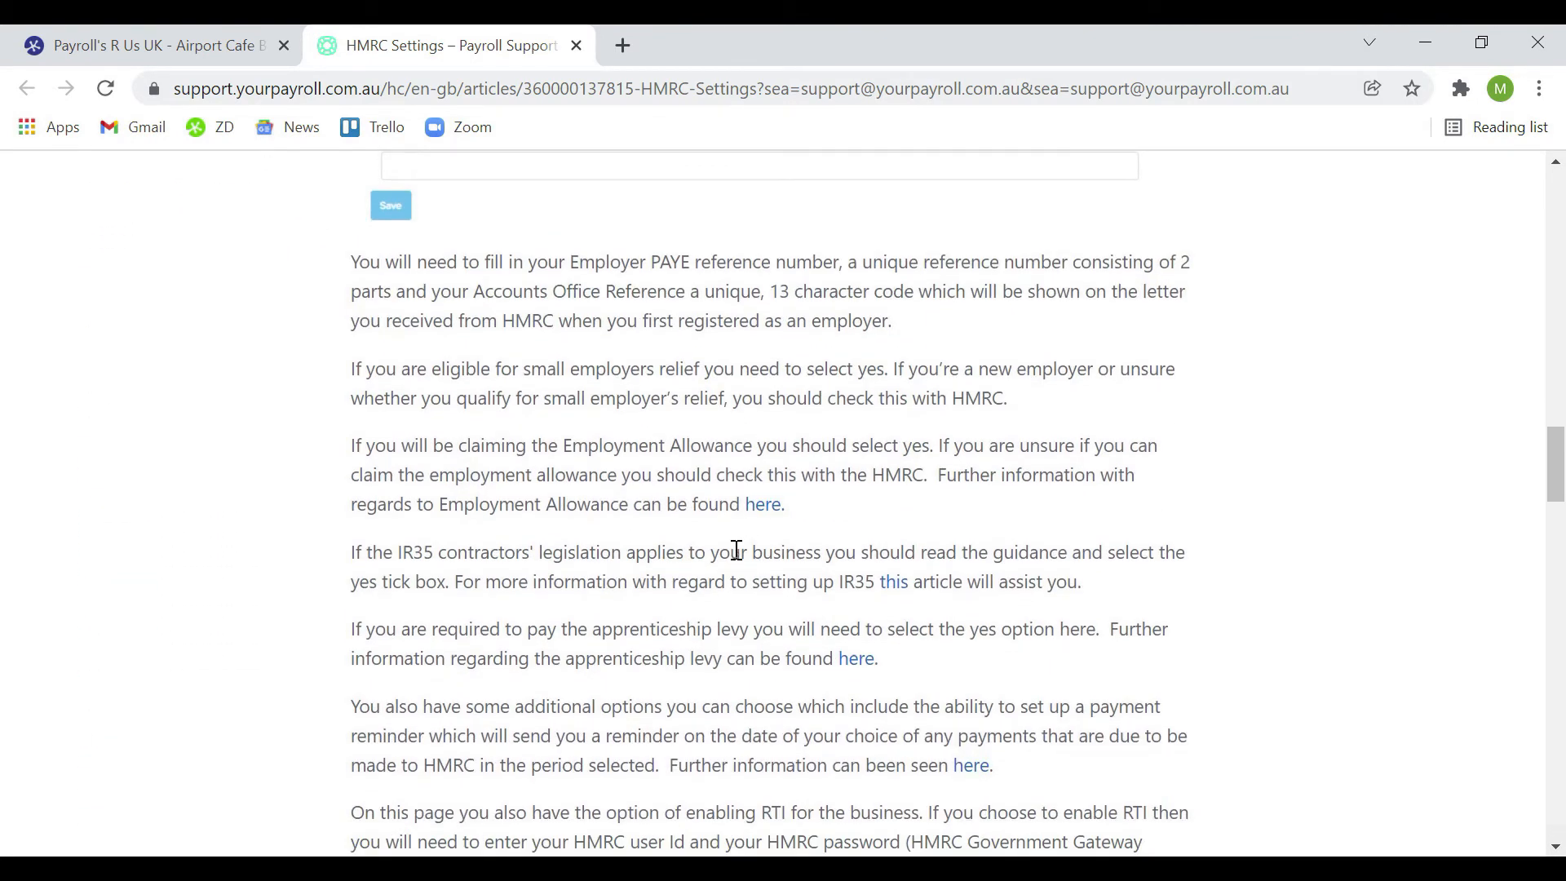
pyautogui.scroll(-4, 736, 551)
pyautogui.scroll(12, 737, 551)
pyautogui.scroll(20, 736, 551)
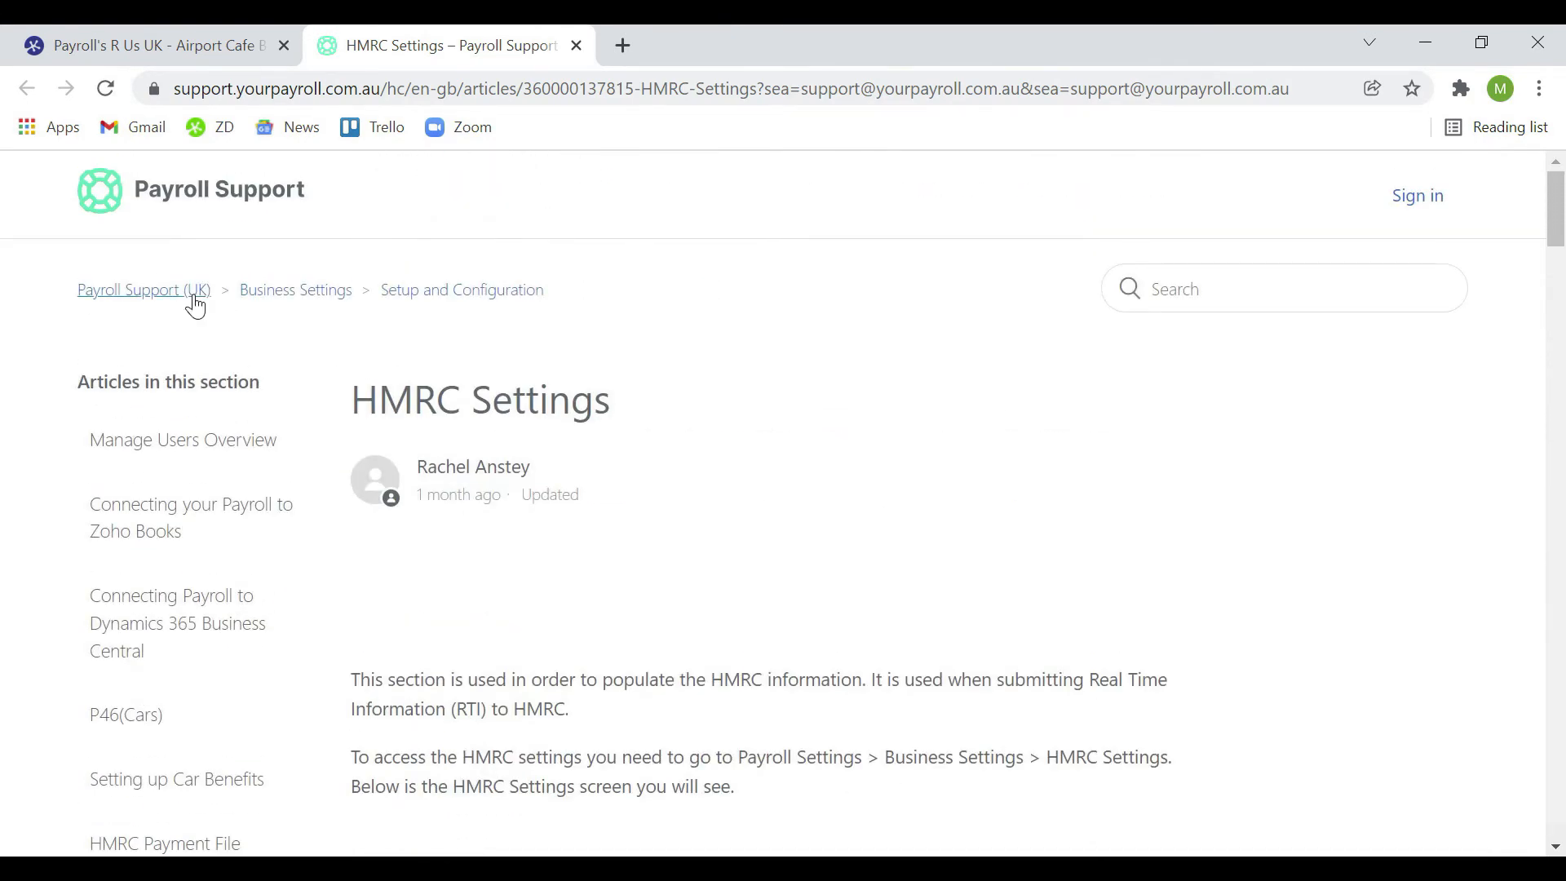
# Browse the Payroll Support (UK) video tutorials, then close the help centre
pyautogui.click(196, 306)
pyautogui.scroll(-2, 594, 578)
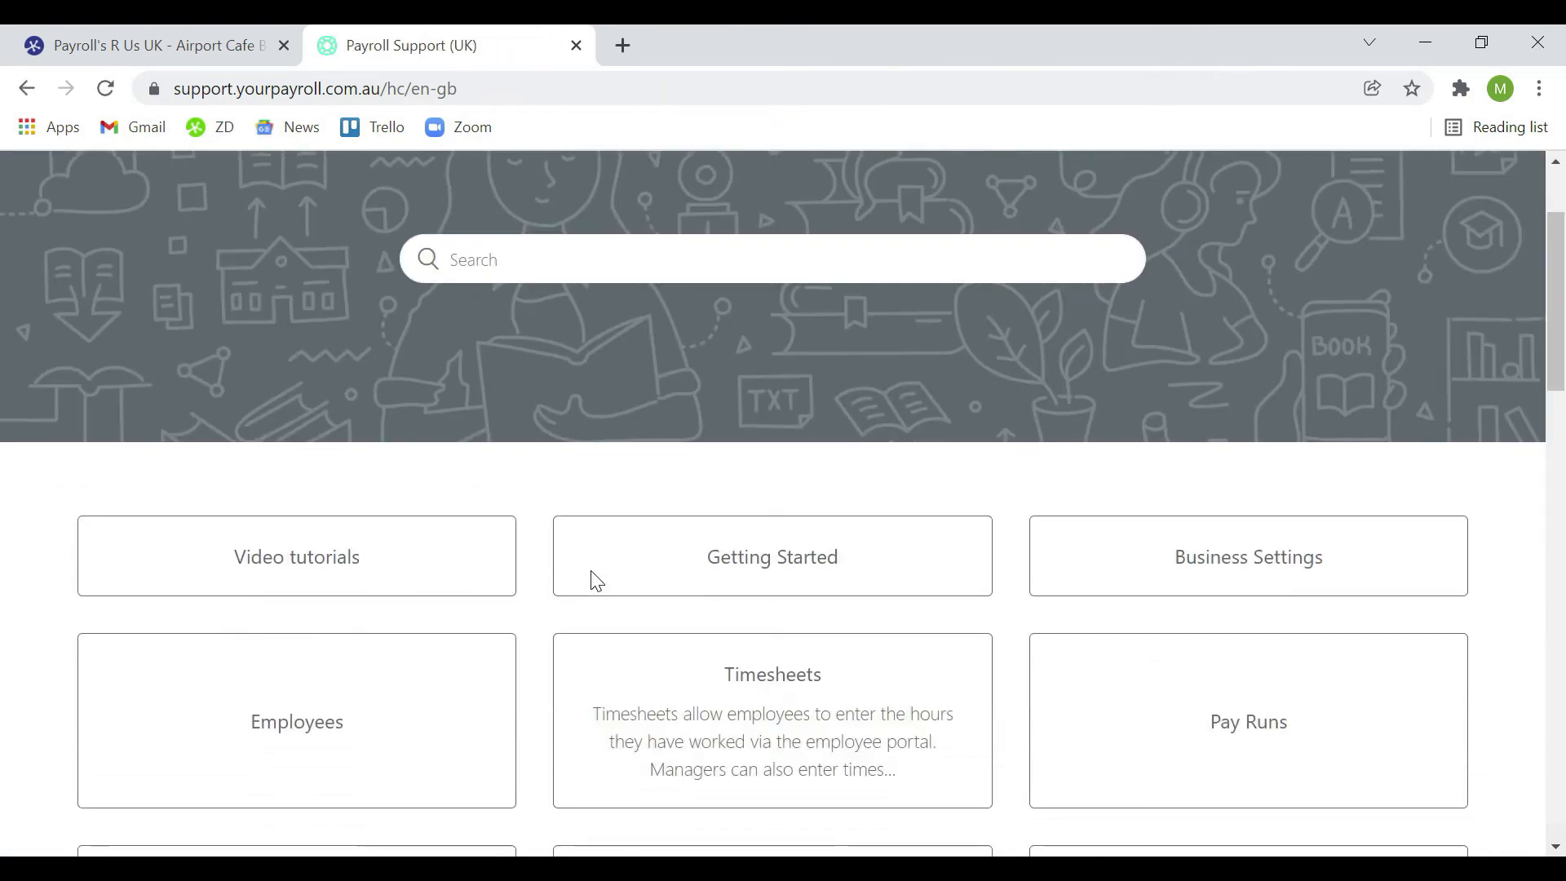
pyautogui.scroll(-3, 597, 581)
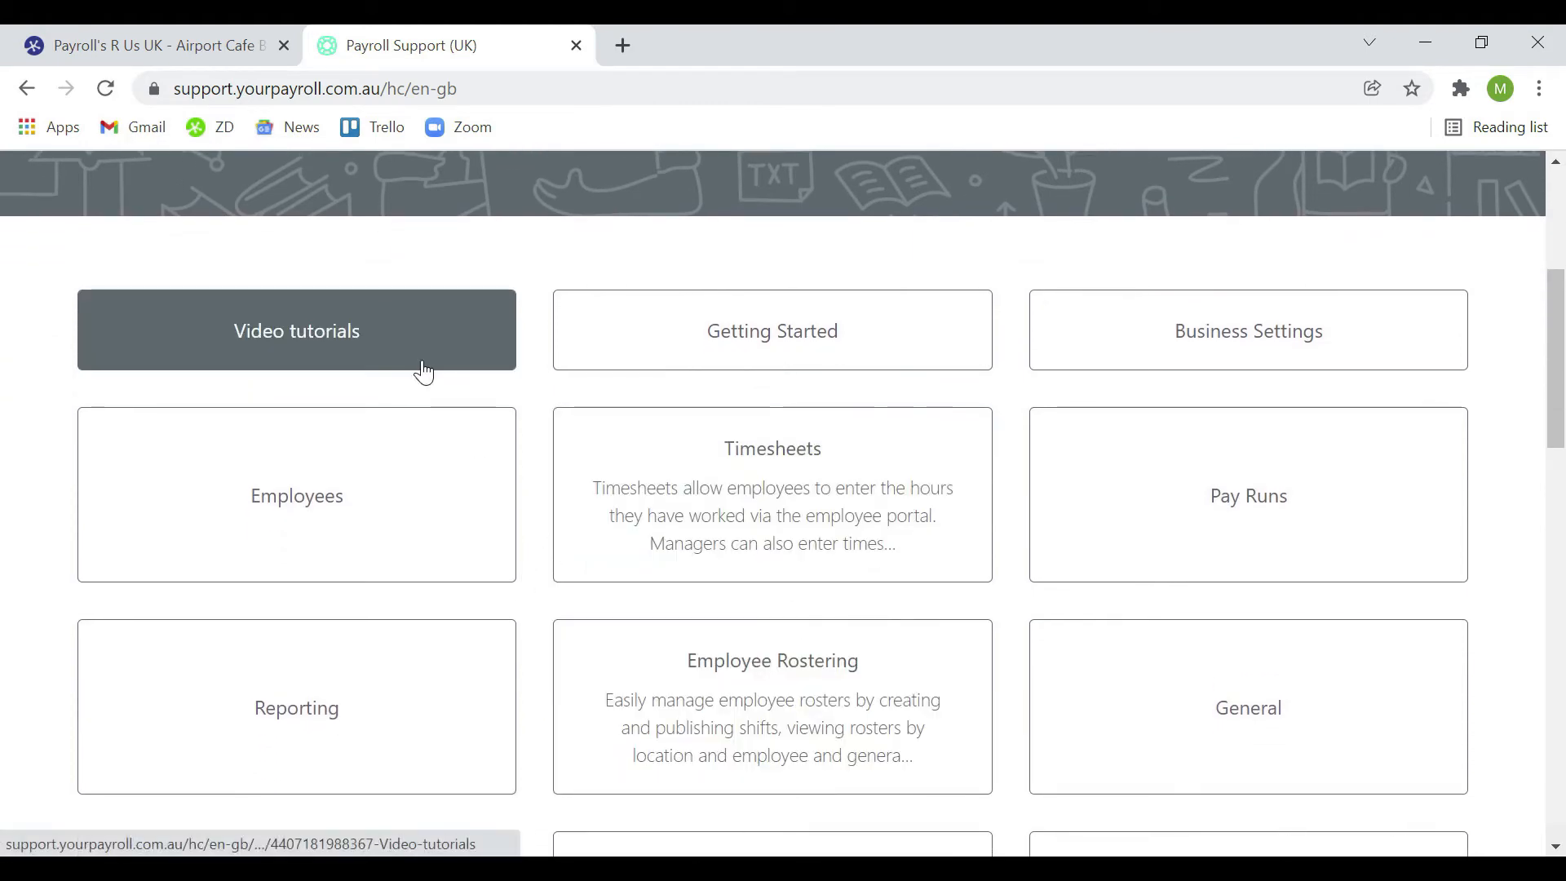
pyautogui.click(423, 372)
pyautogui.scroll(-2, 807, 441)
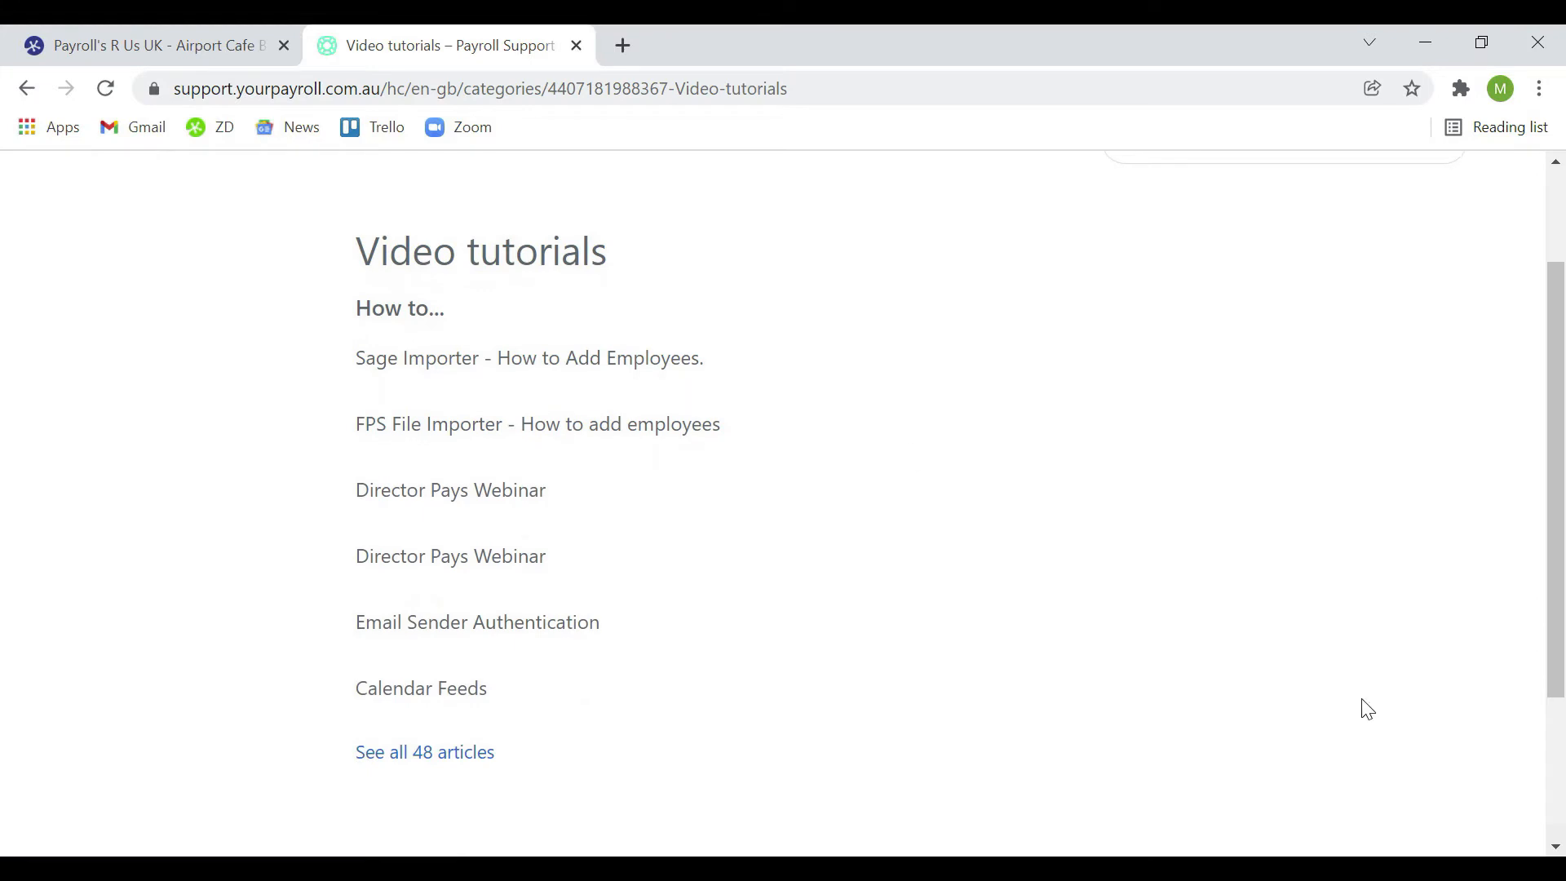
pyautogui.click(577, 46)
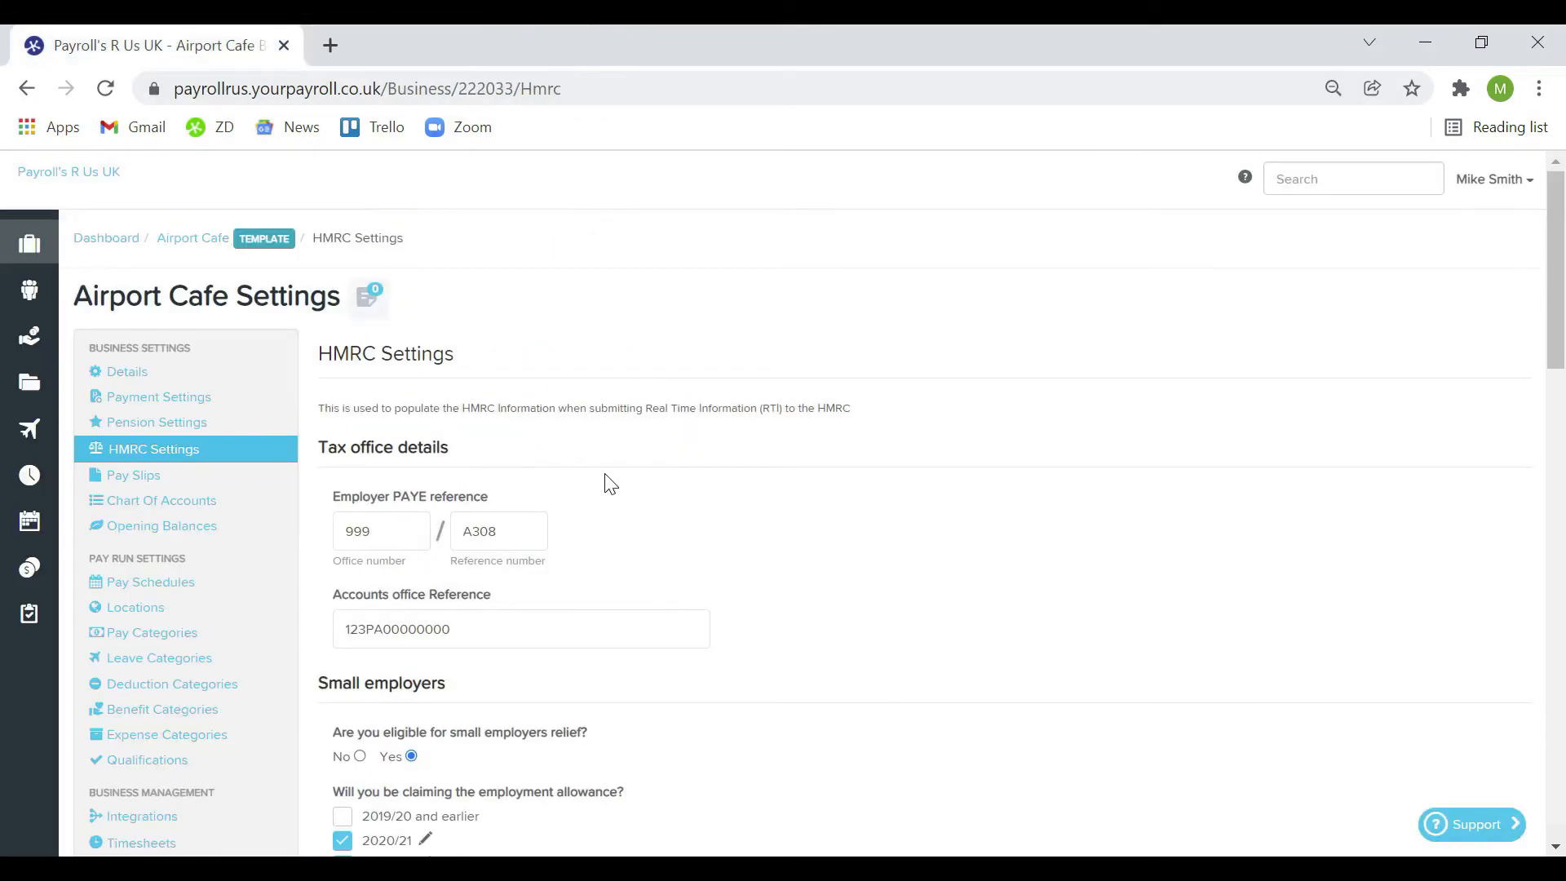
# Review the Pay Slips settings, from section visibility to email template, then go to Chart of Accounts
pyautogui.click(260, 480)
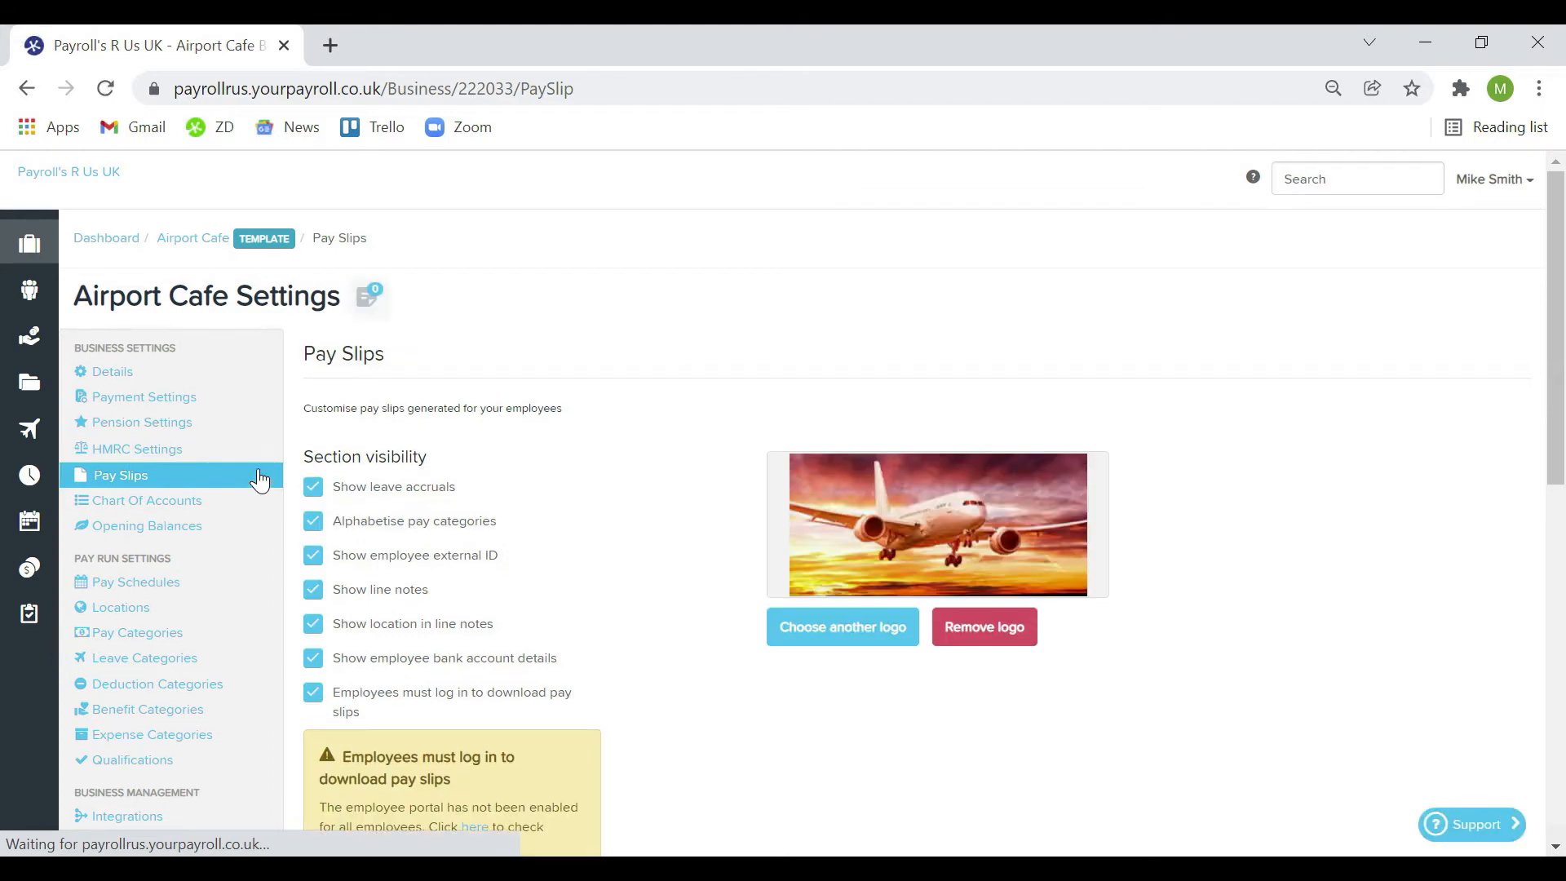
pyautogui.scroll(-1, 722, 502)
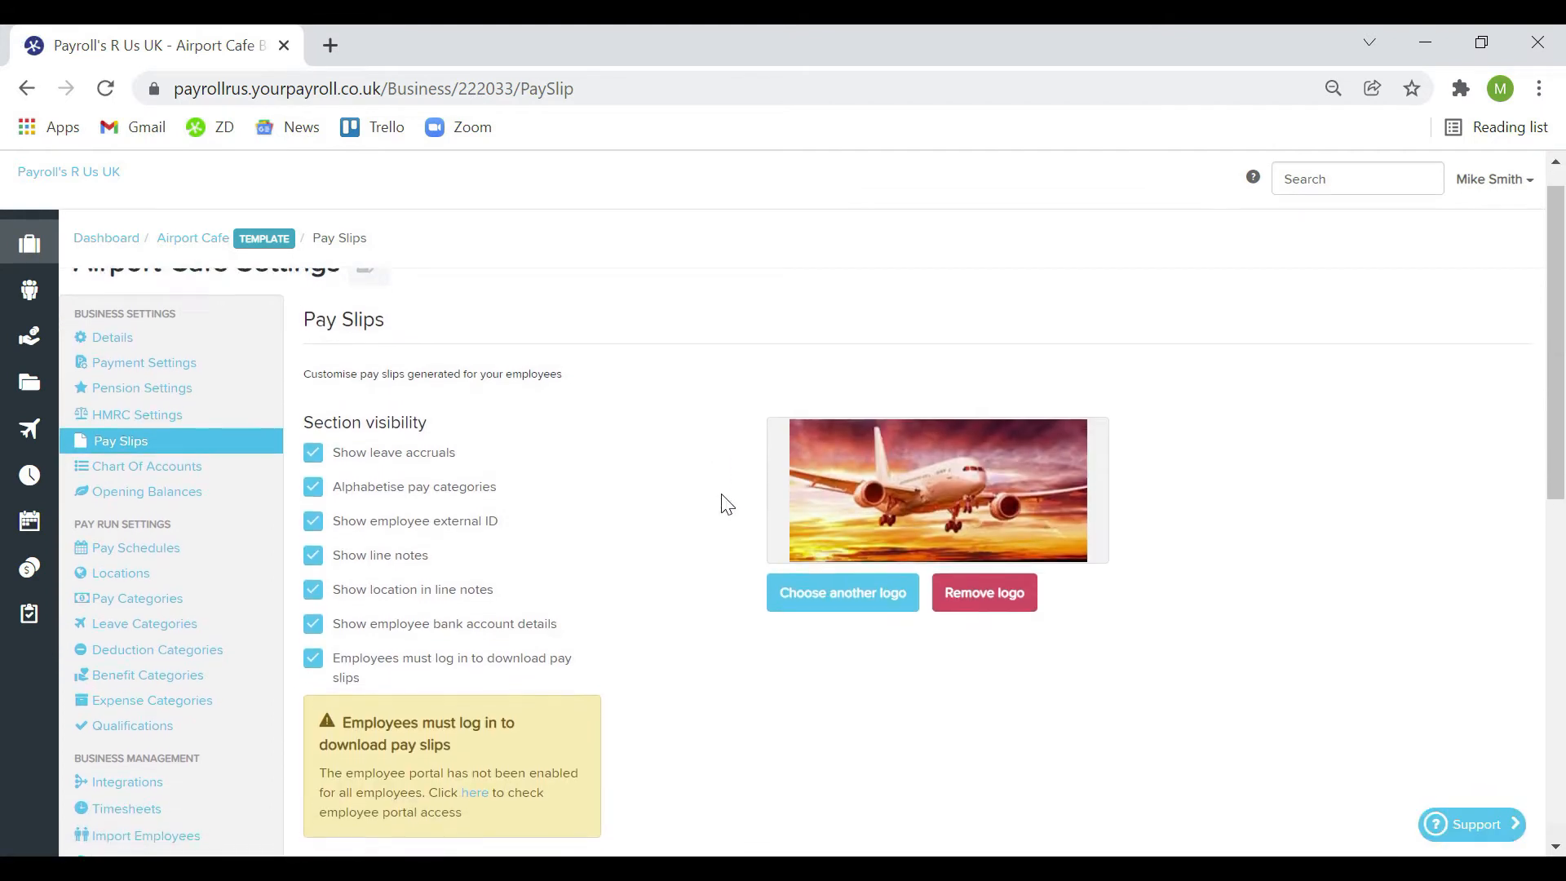
pyautogui.scroll(-1, 722, 502)
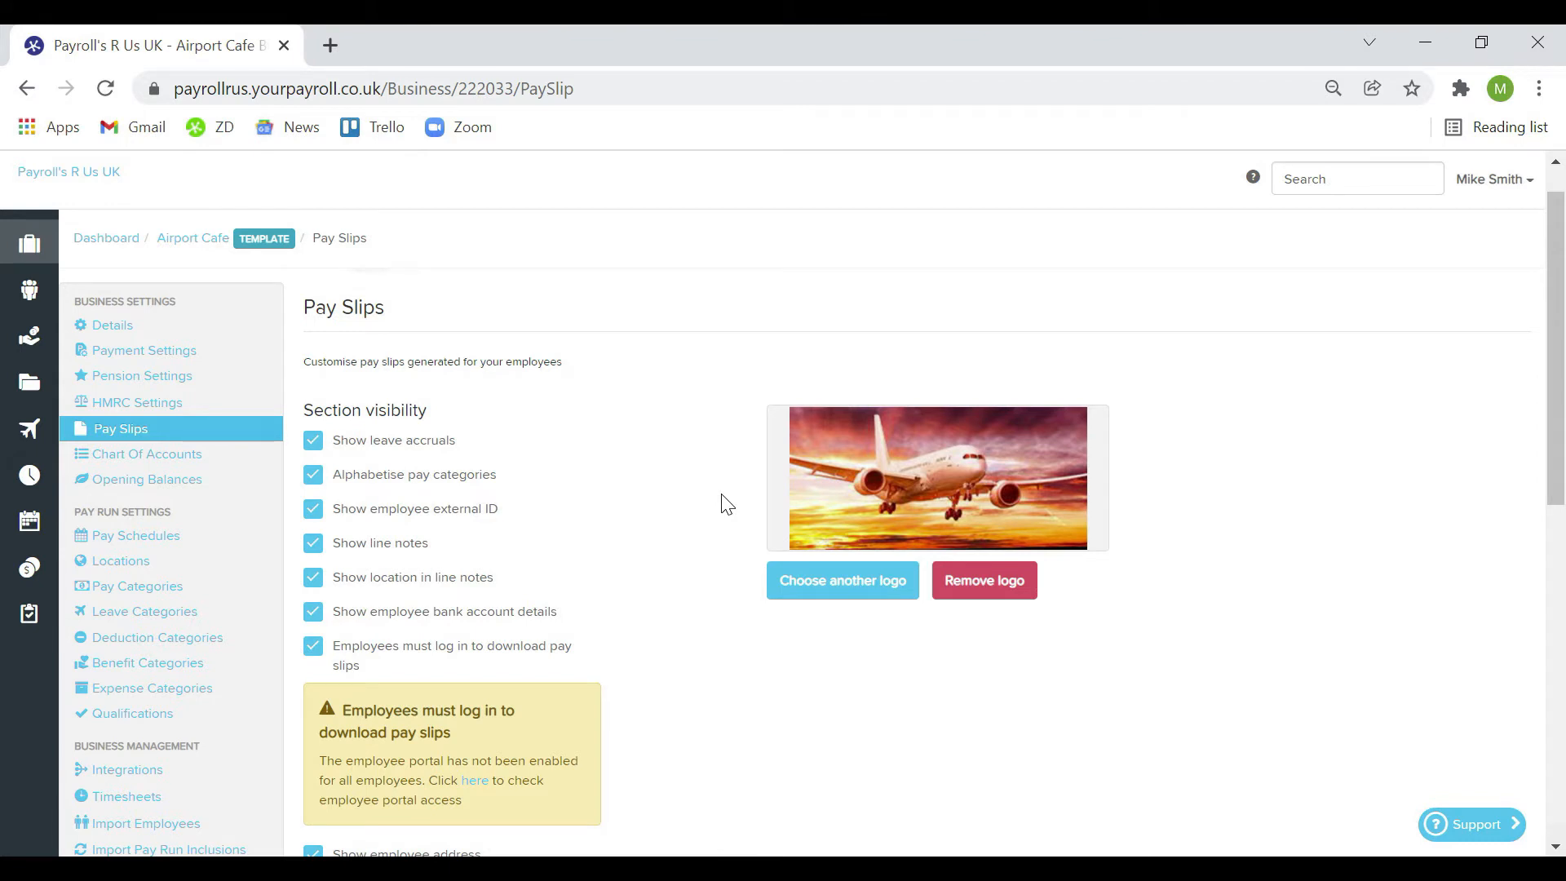
pyautogui.scroll(-3, 722, 503)
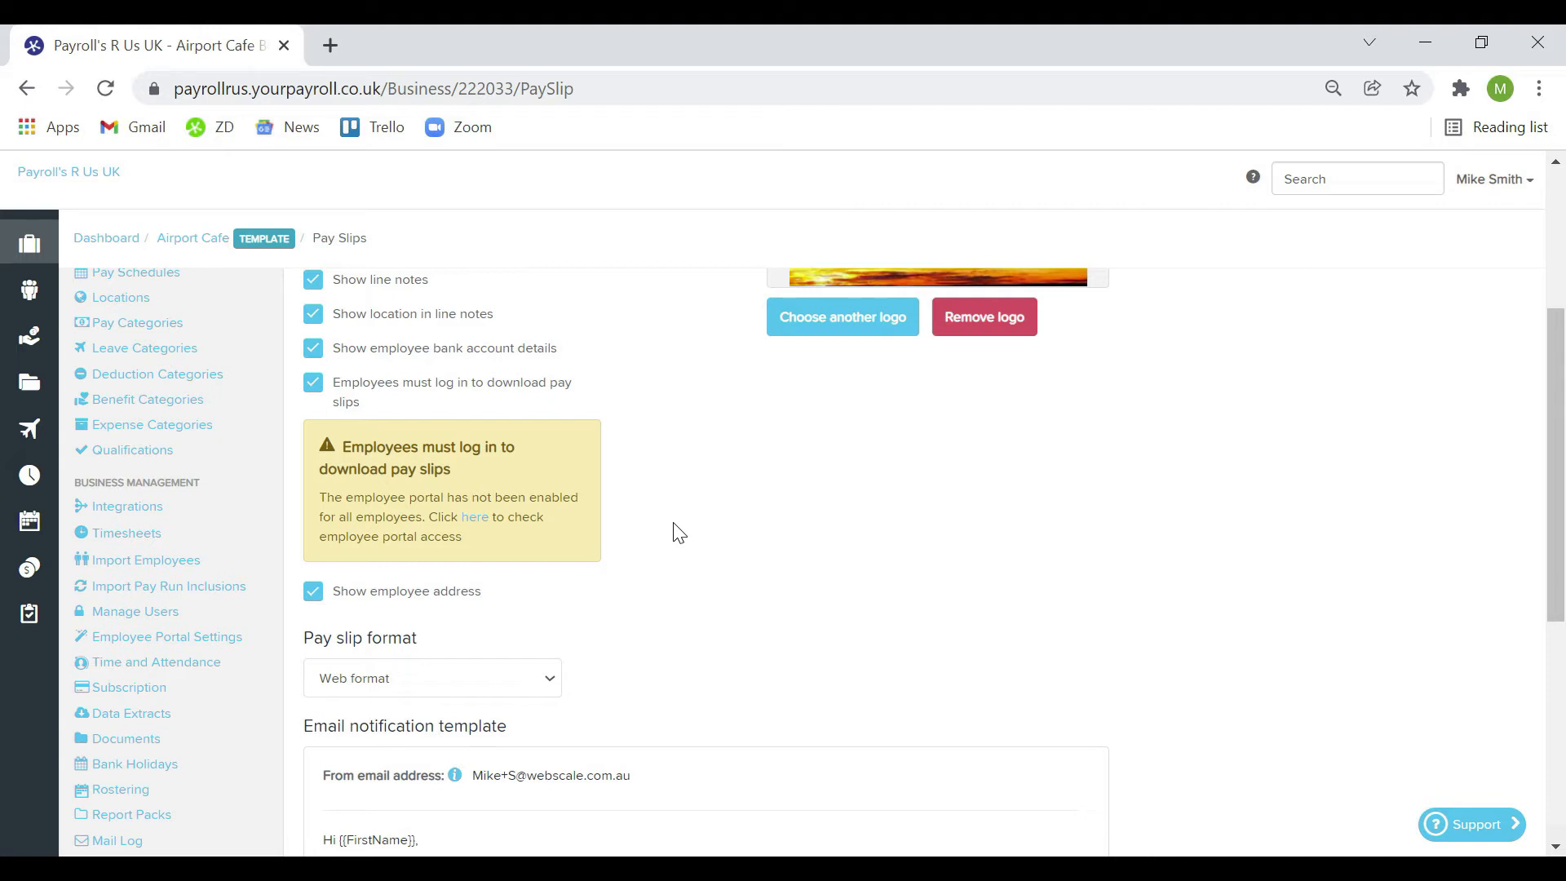
pyautogui.scroll(-3, 679, 533)
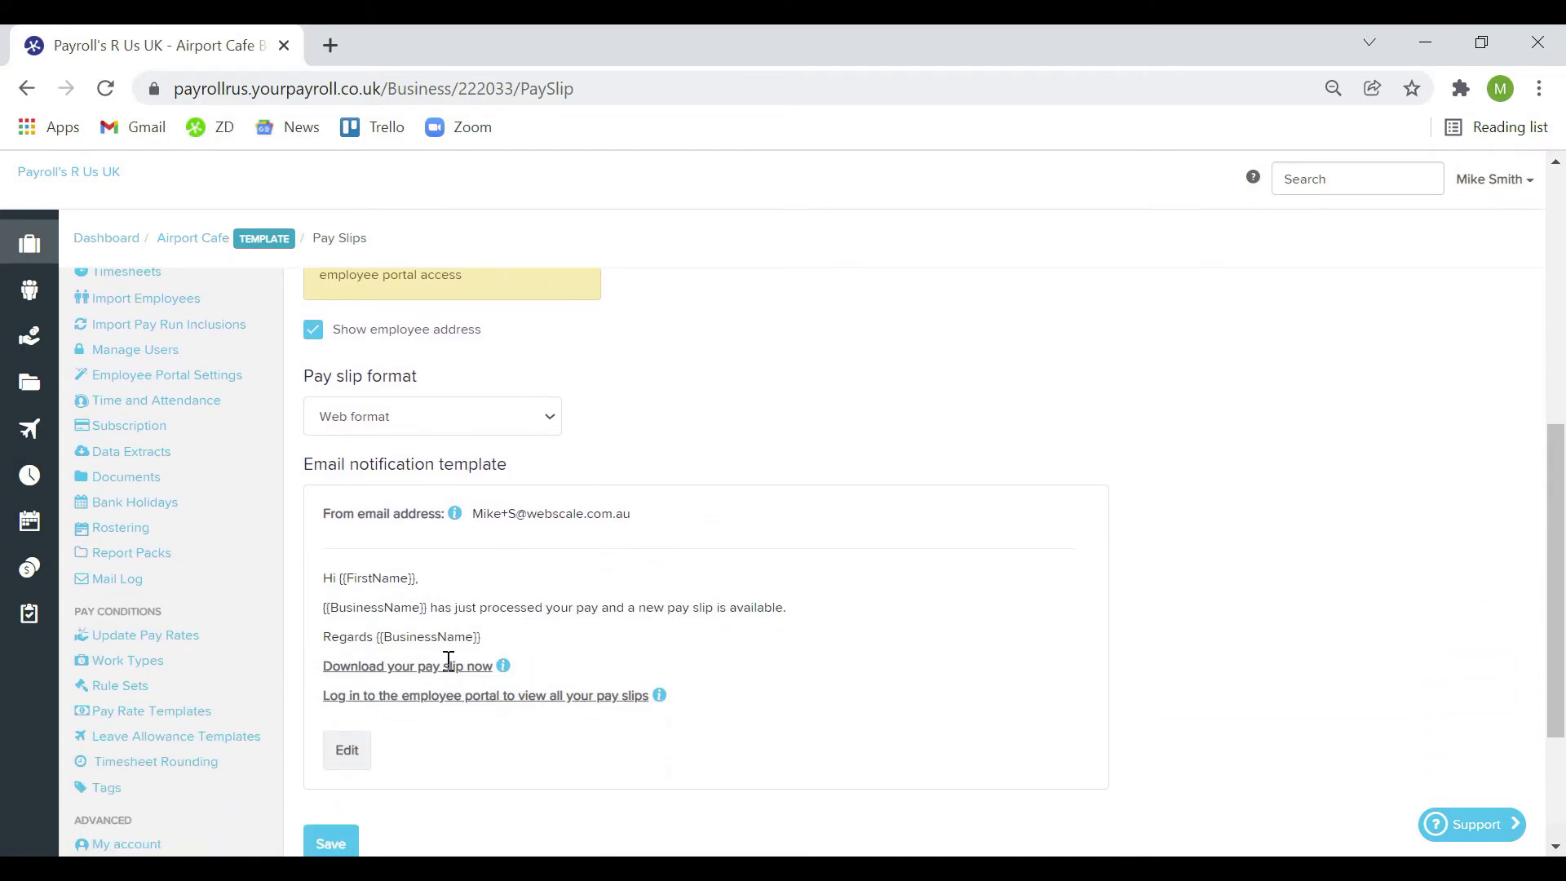
pyautogui.scroll(6, 698, 697)
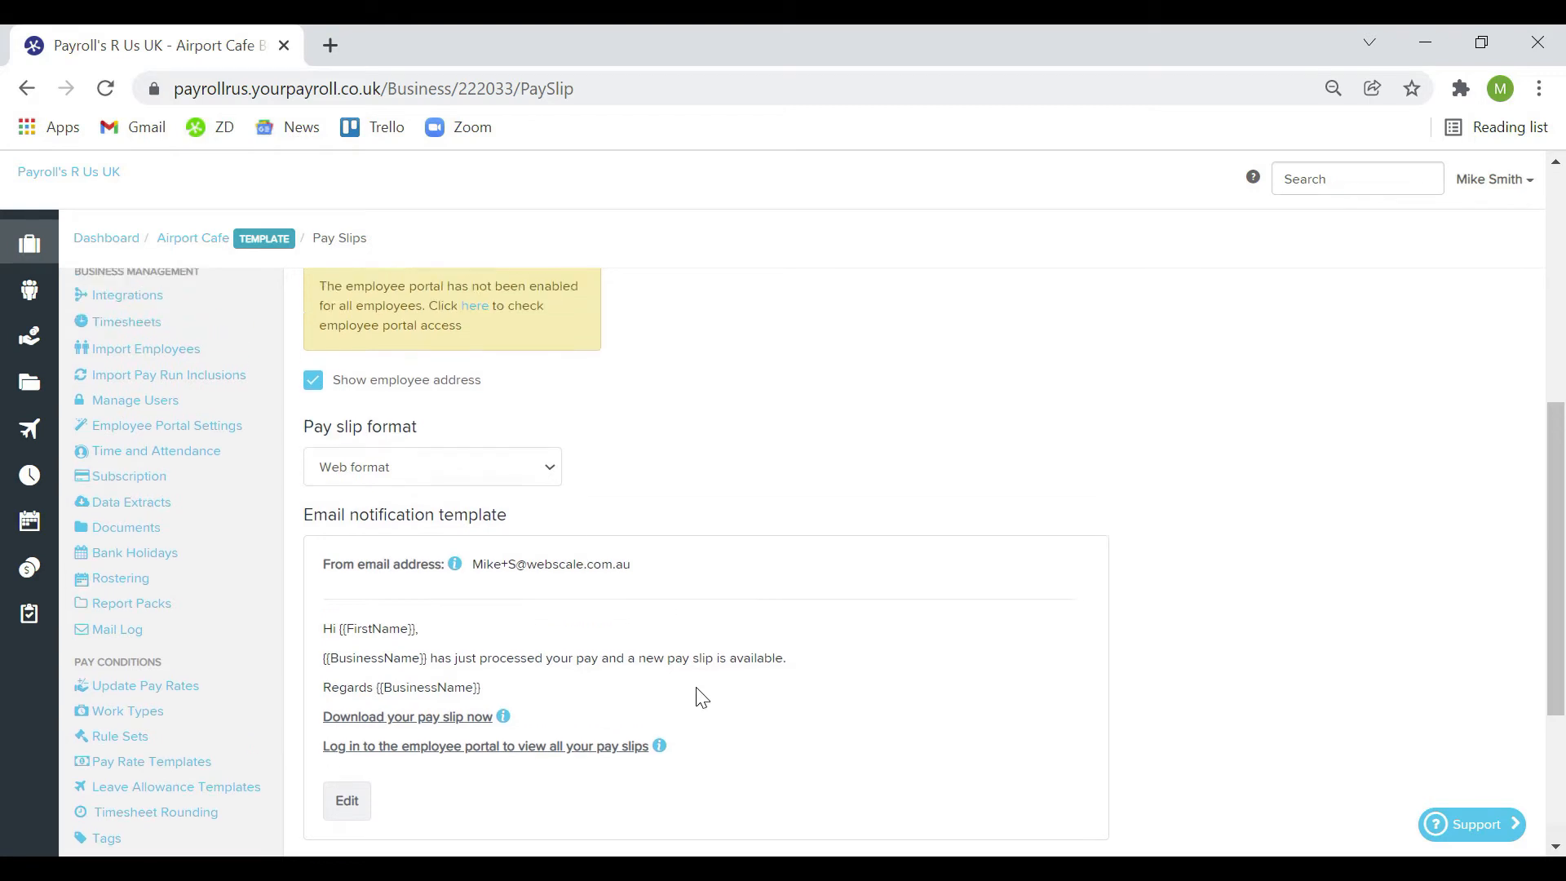
pyautogui.scroll(1, 700, 697)
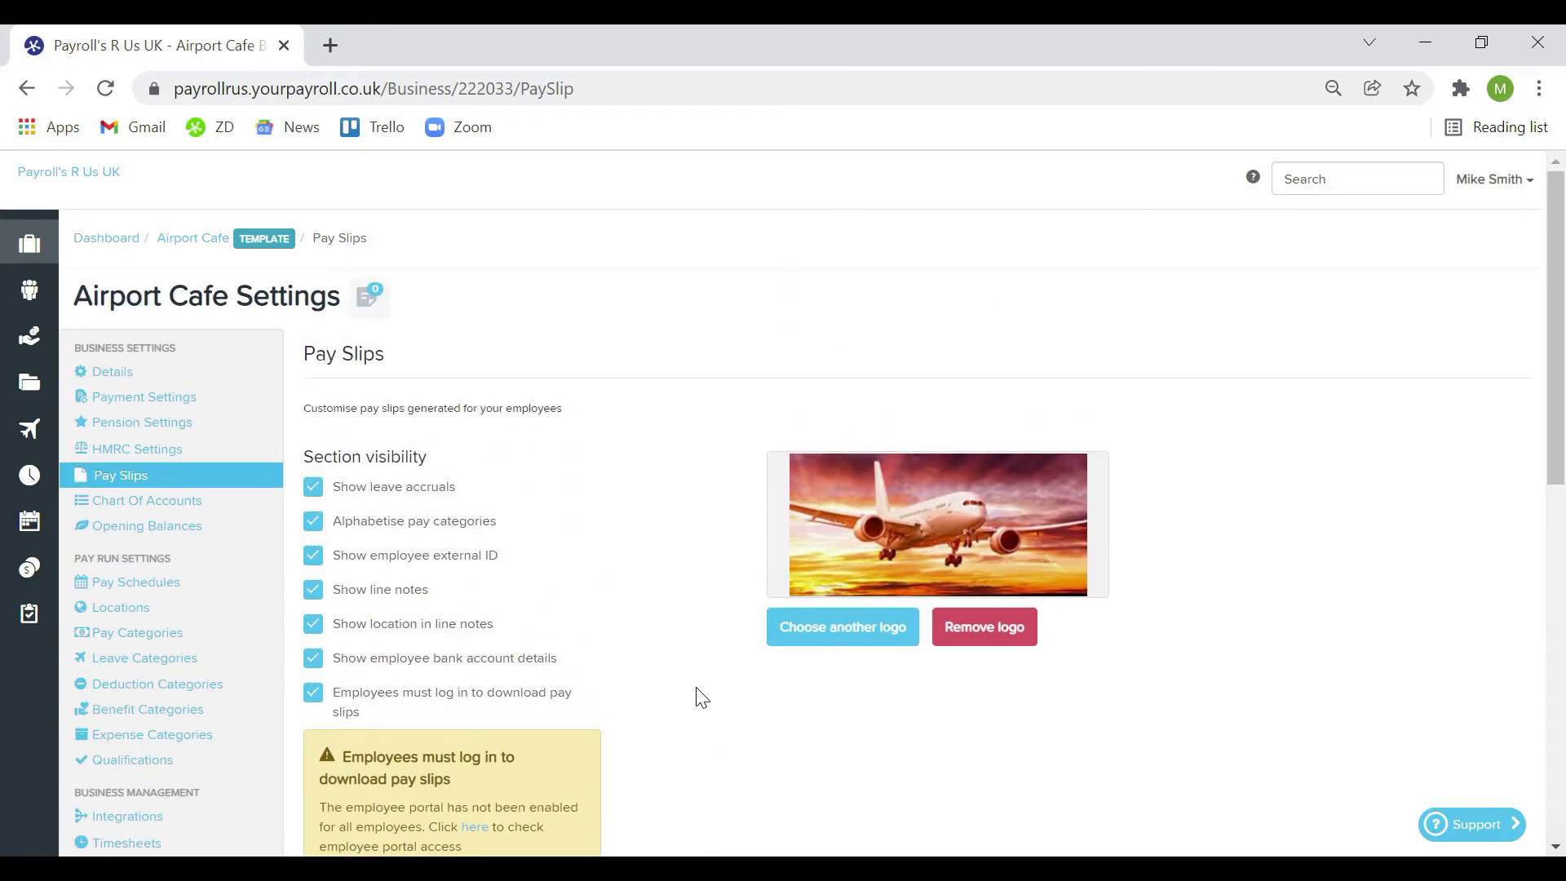
pyautogui.click(211, 505)
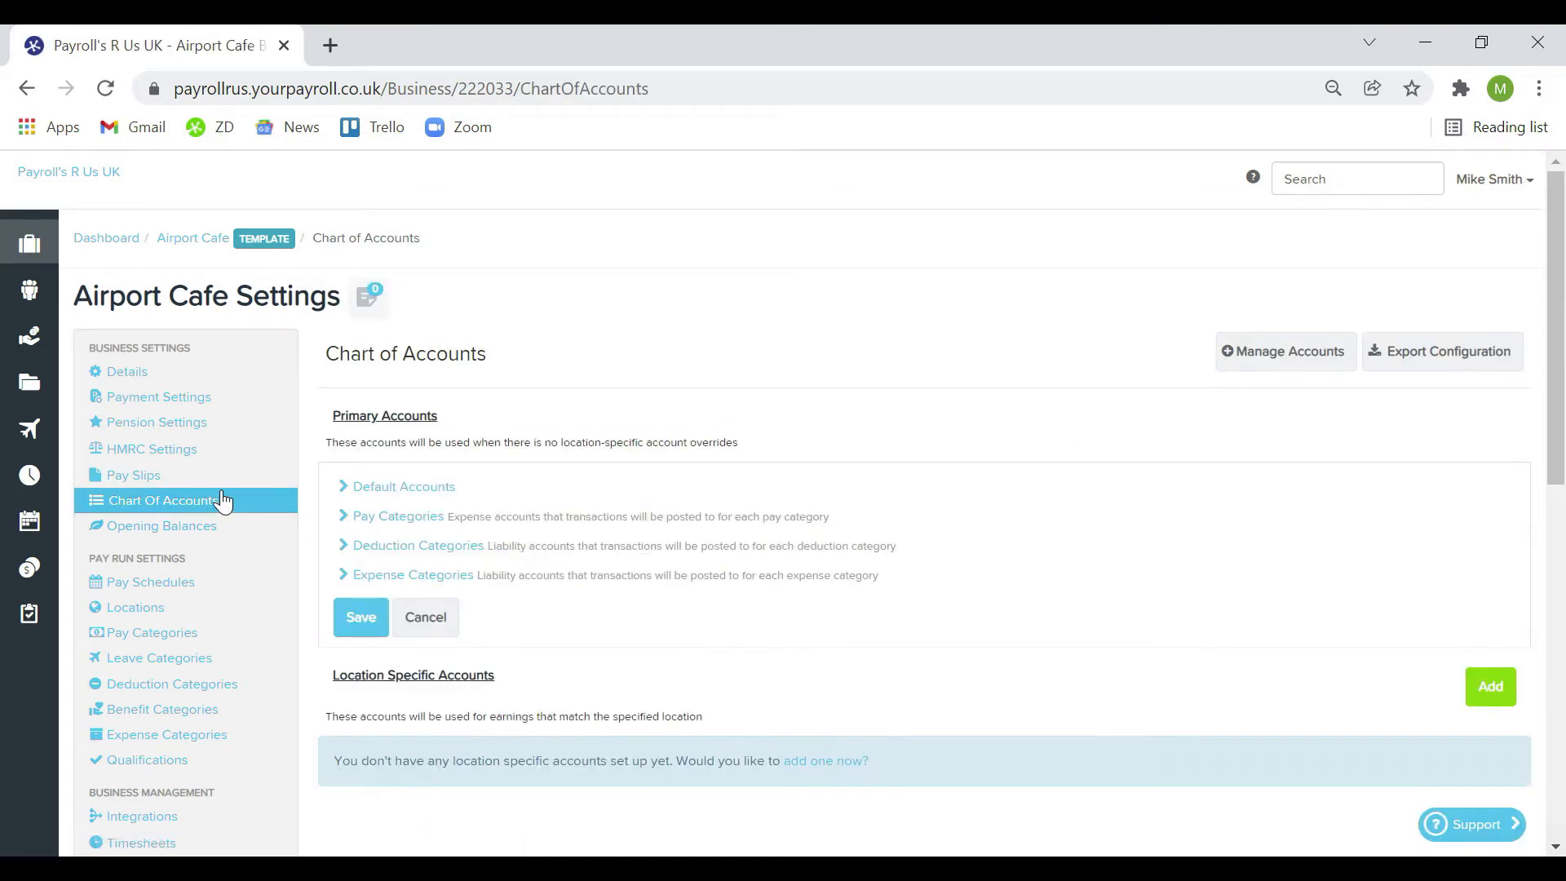
# Expand the Default Accounts mappings, then go to the Integrations page
pyautogui.click(455, 490)
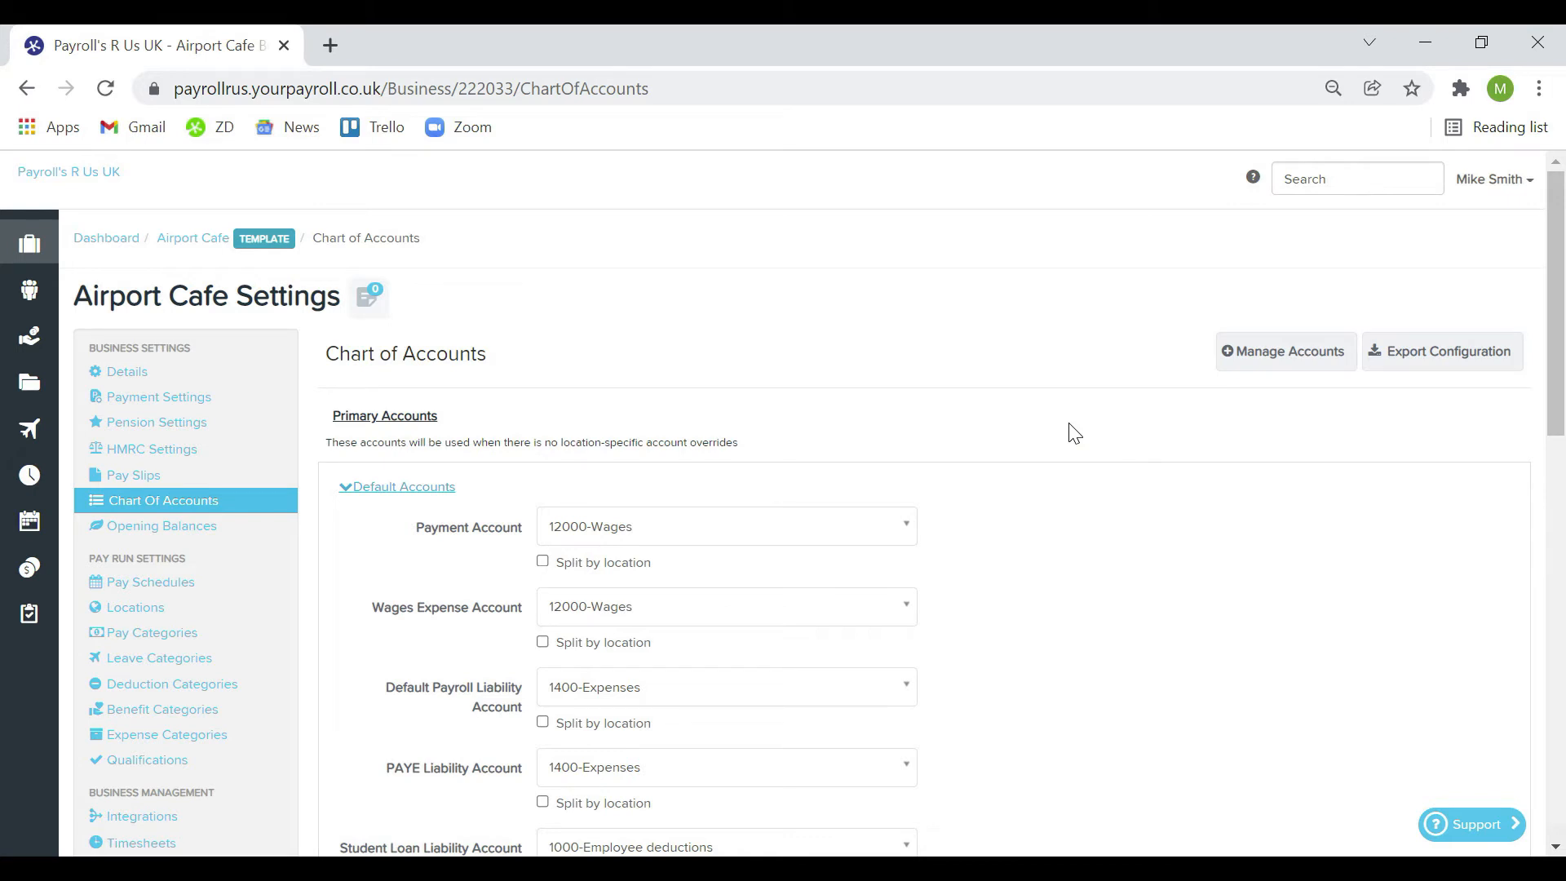
pyautogui.click(226, 828)
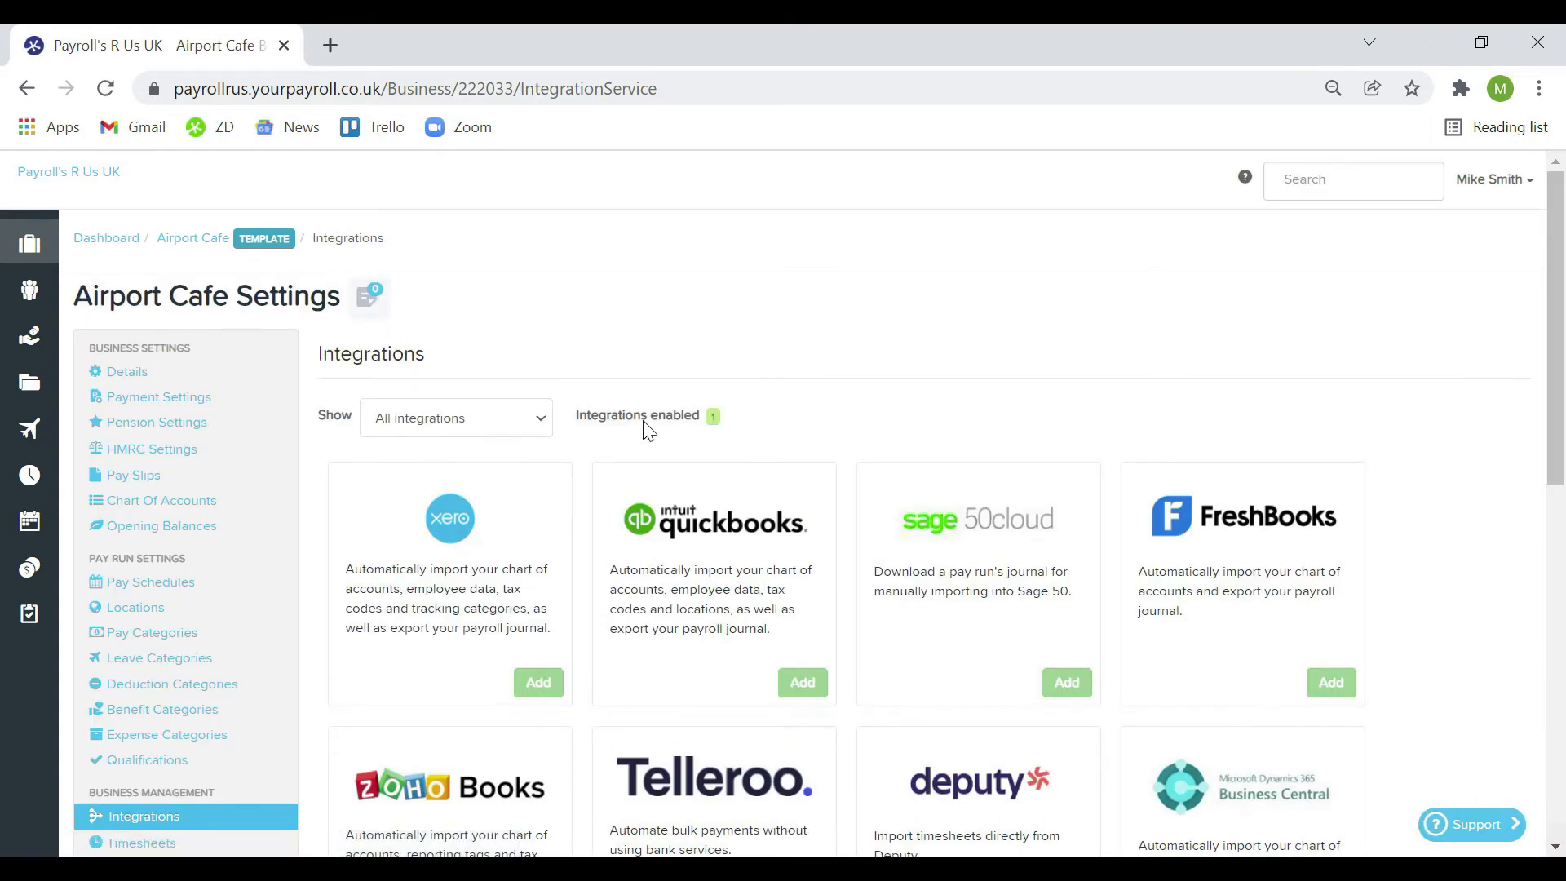
pyautogui.click(542, 418)
pyautogui.click(534, 465)
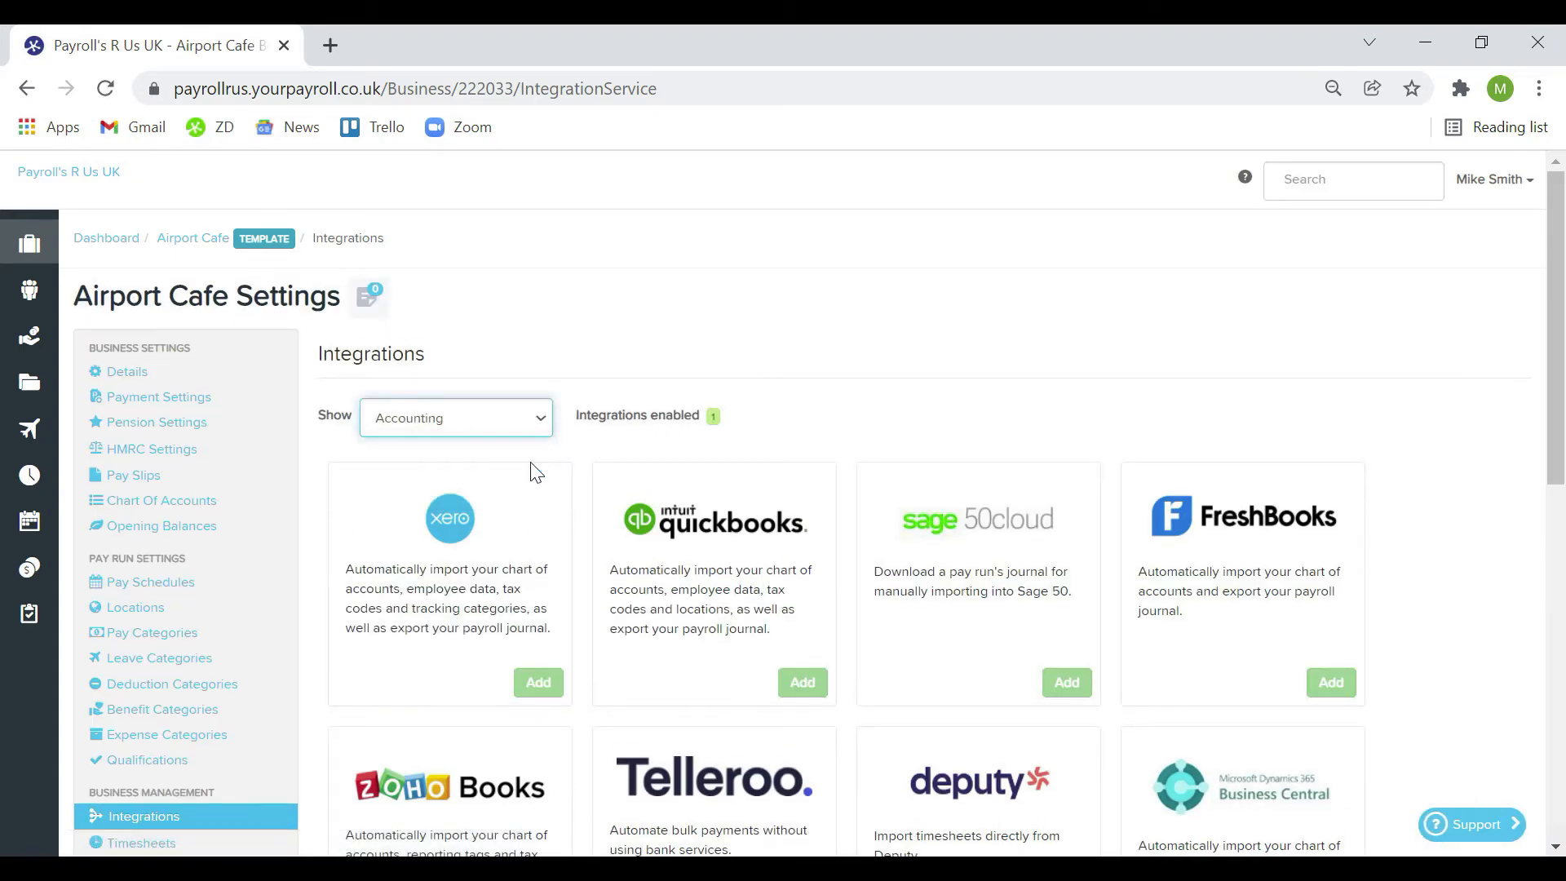
pyautogui.scroll(-1, 529, 398)
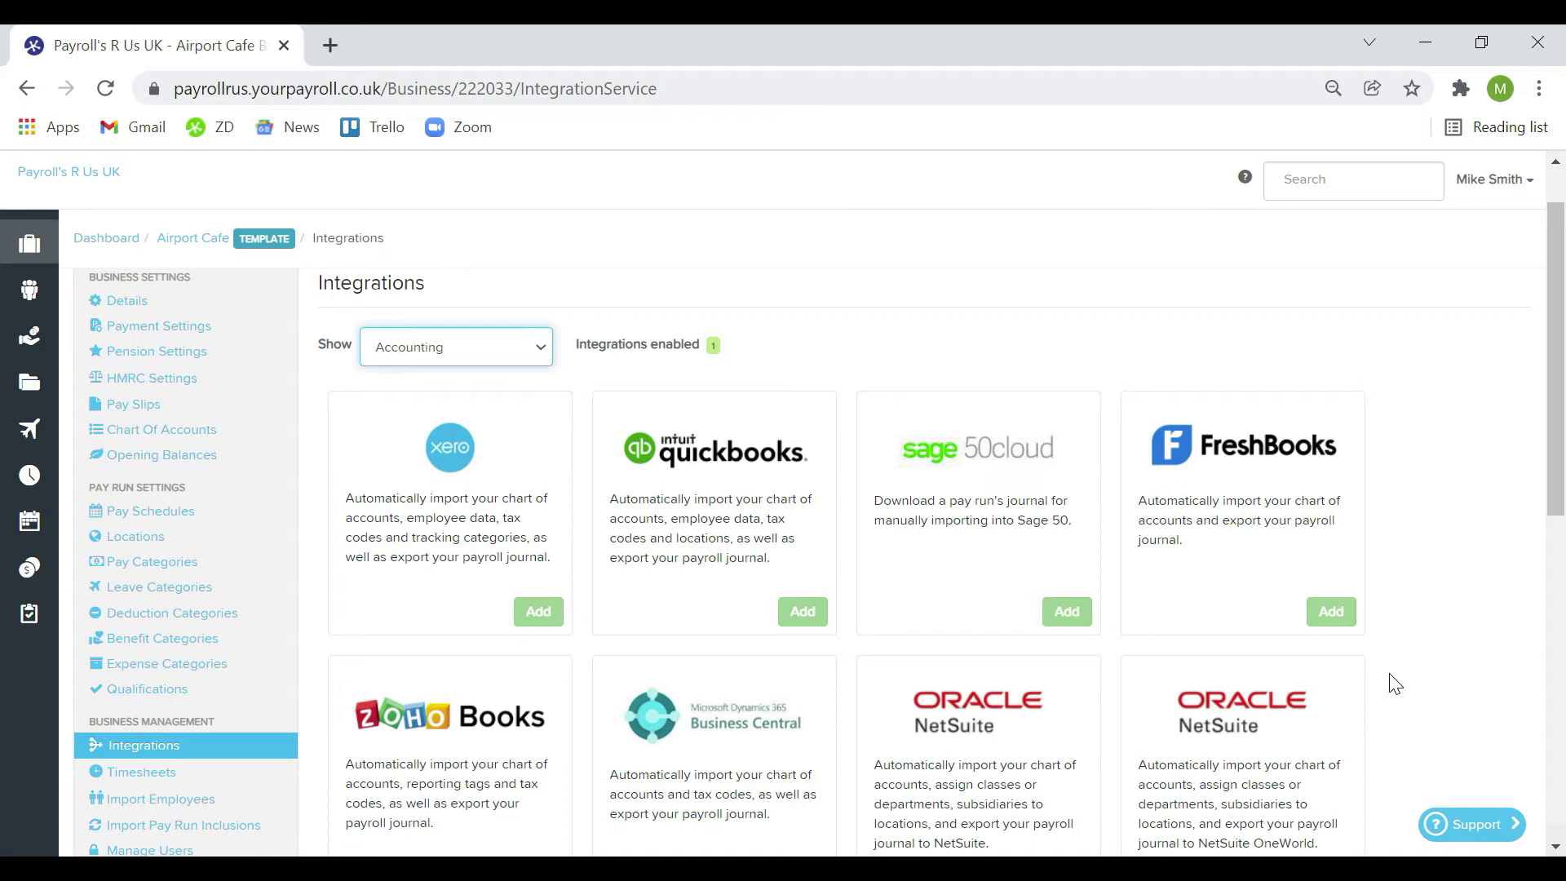
pyautogui.click(534, 372)
pyautogui.click(483, 398)
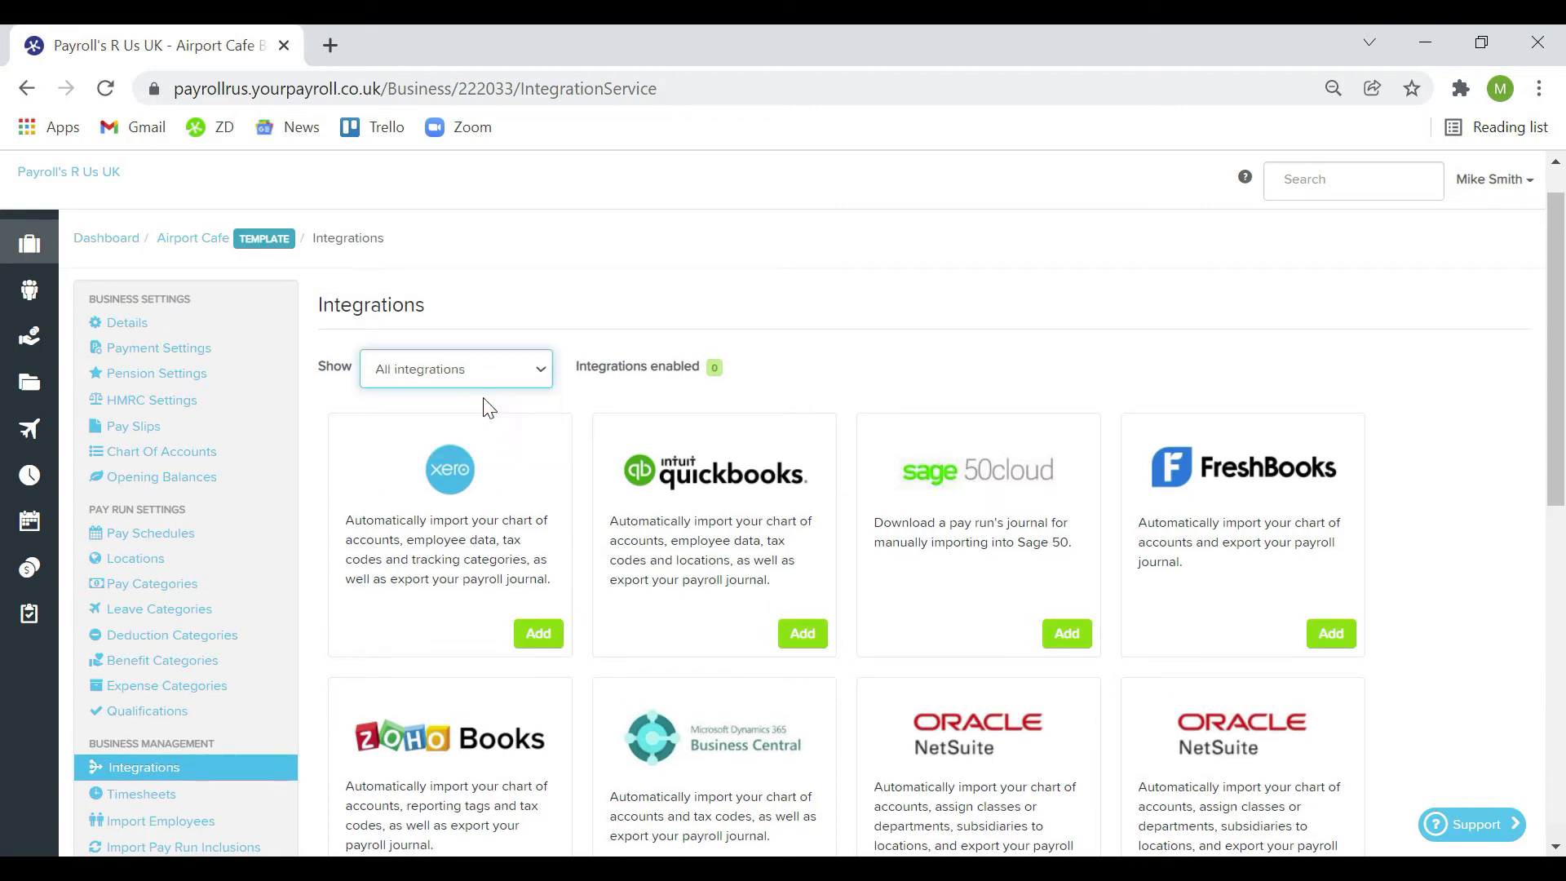
pyautogui.click(545, 375)
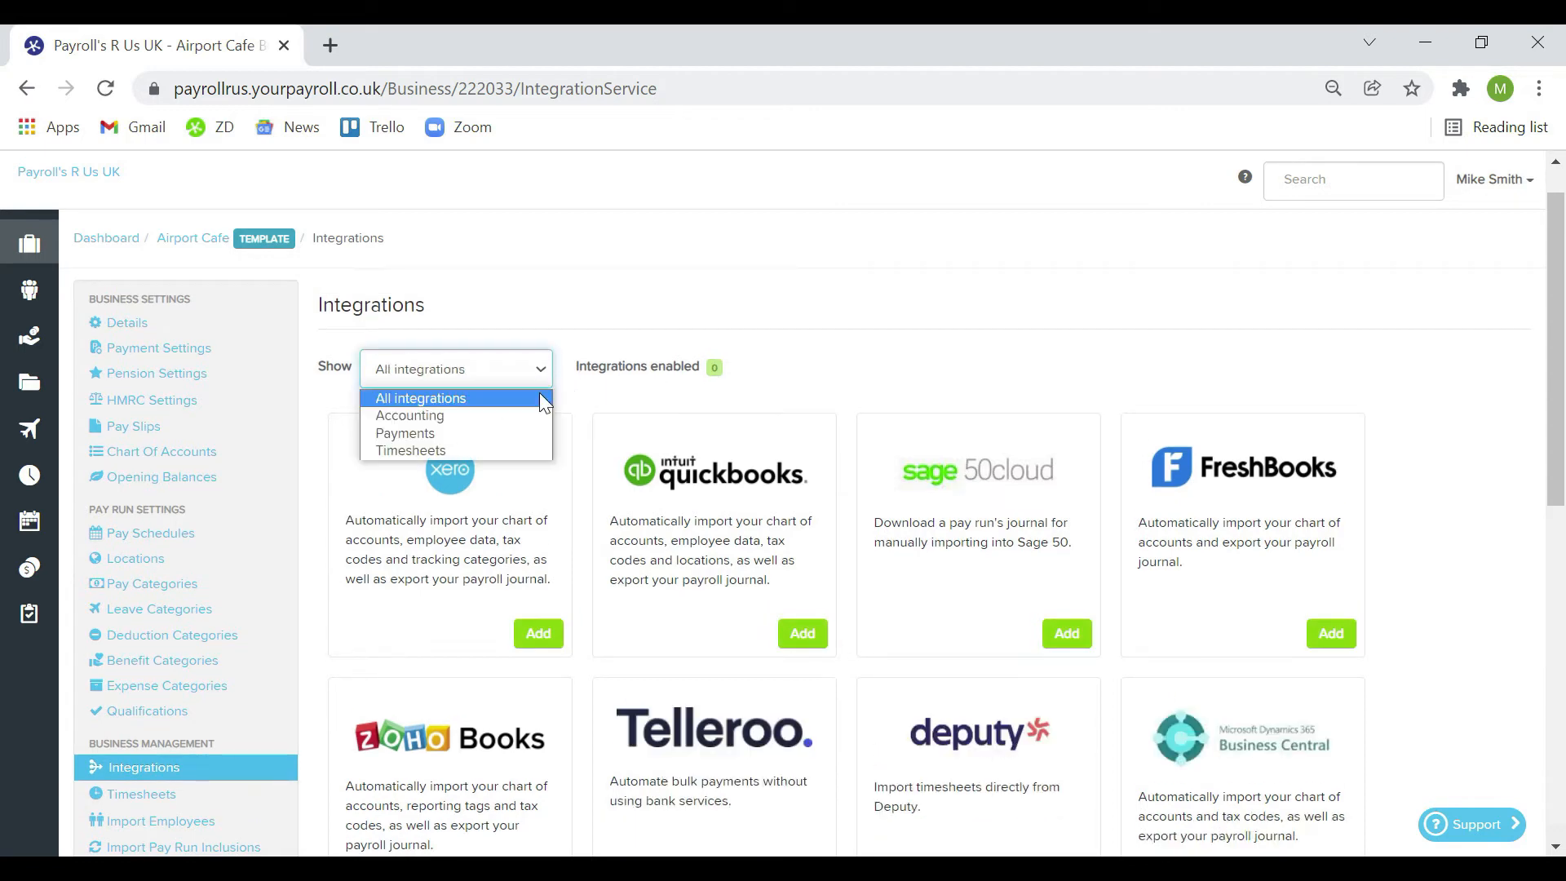
pyautogui.click(519, 433)
pyautogui.click(541, 365)
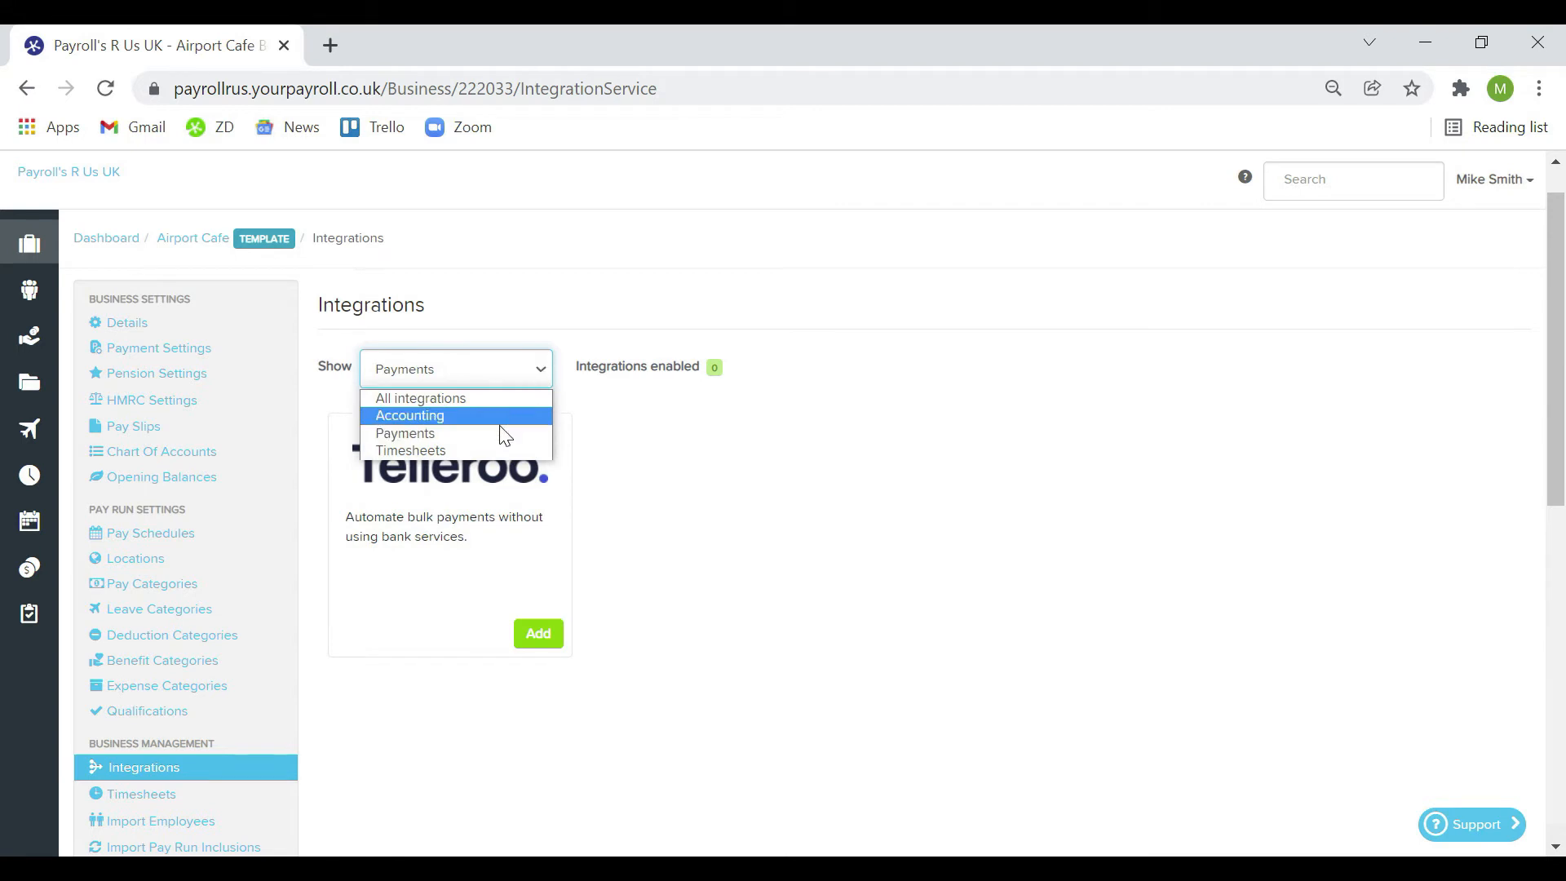
pyautogui.click(482, 451)
pyautogui.click(534, 371)
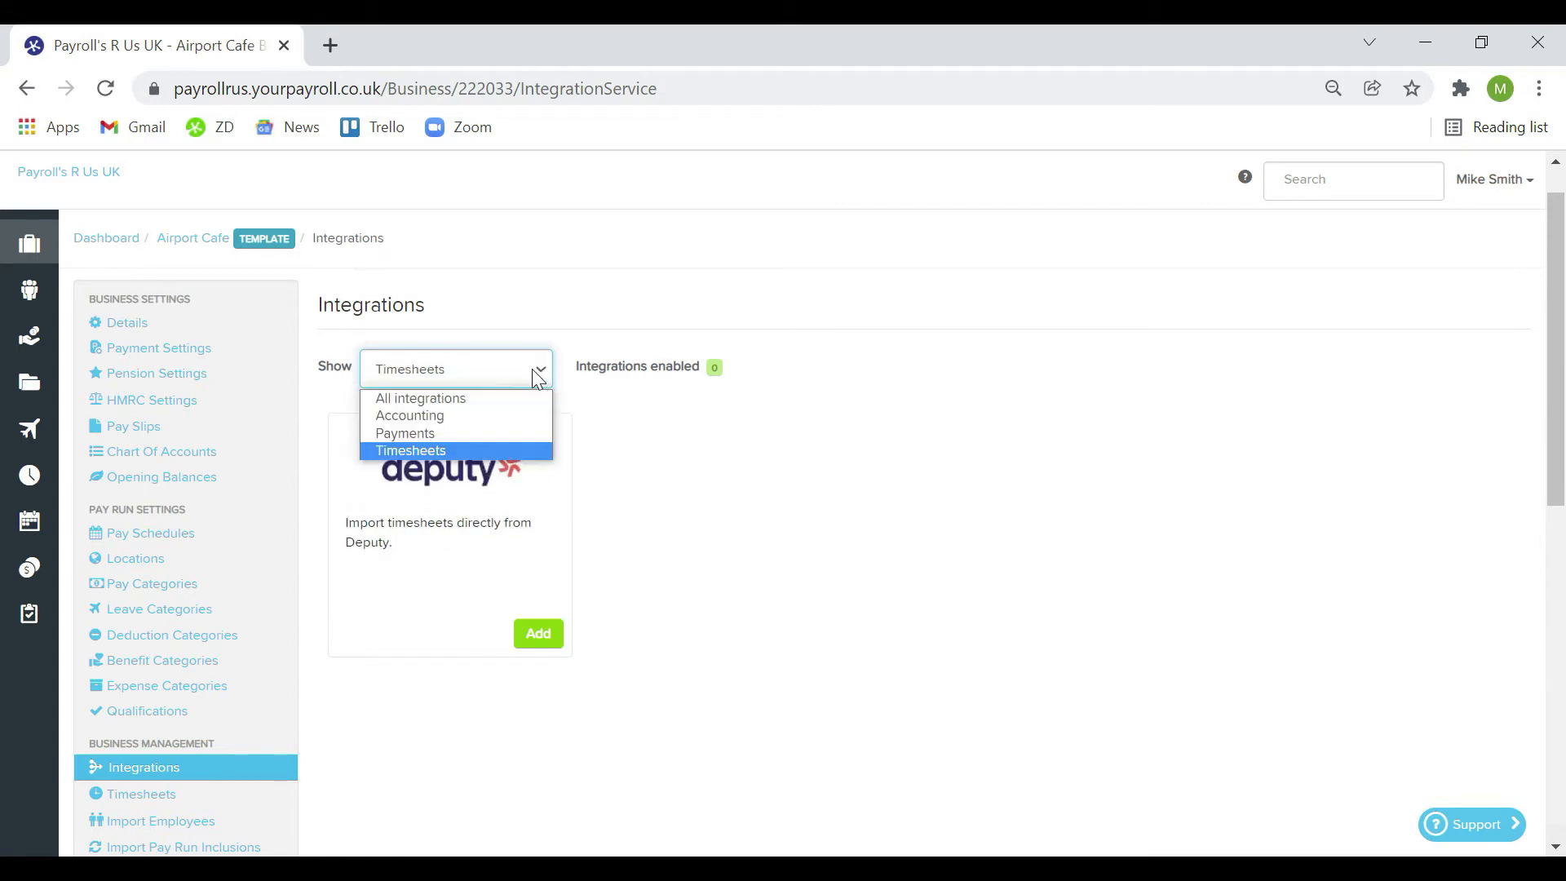
pyautogui.click(501, 396)
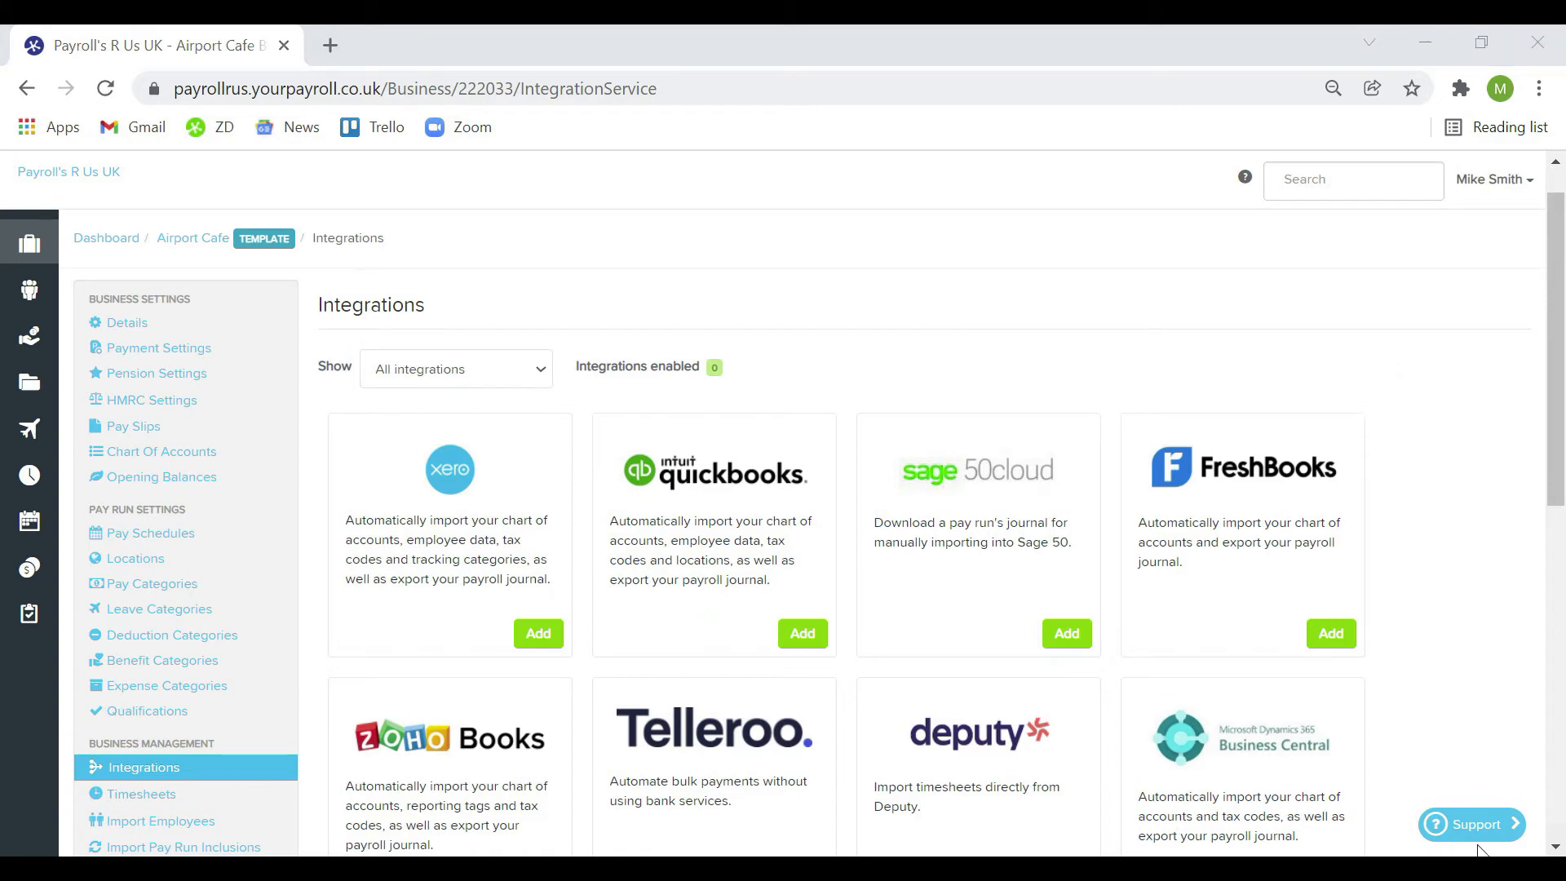
# Add a pre-tax deduction category named 'Fuel', then go to Benefit Categories
pyautogui.click(229, 638)
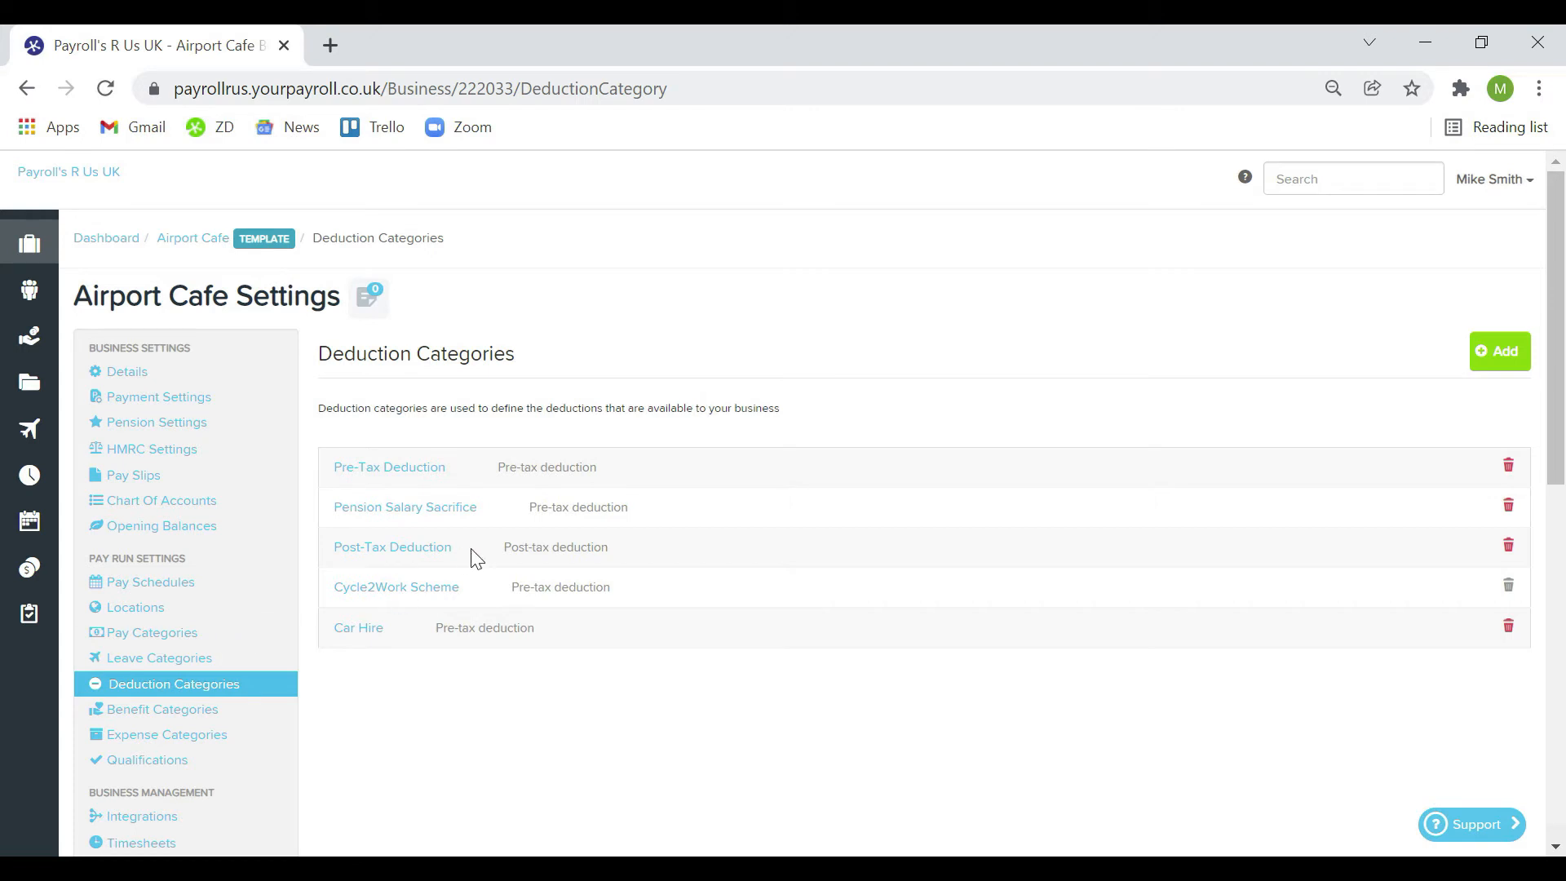
pyautogui.click(1493, 367)
pyautogui.scroll(-2, 713, 569)
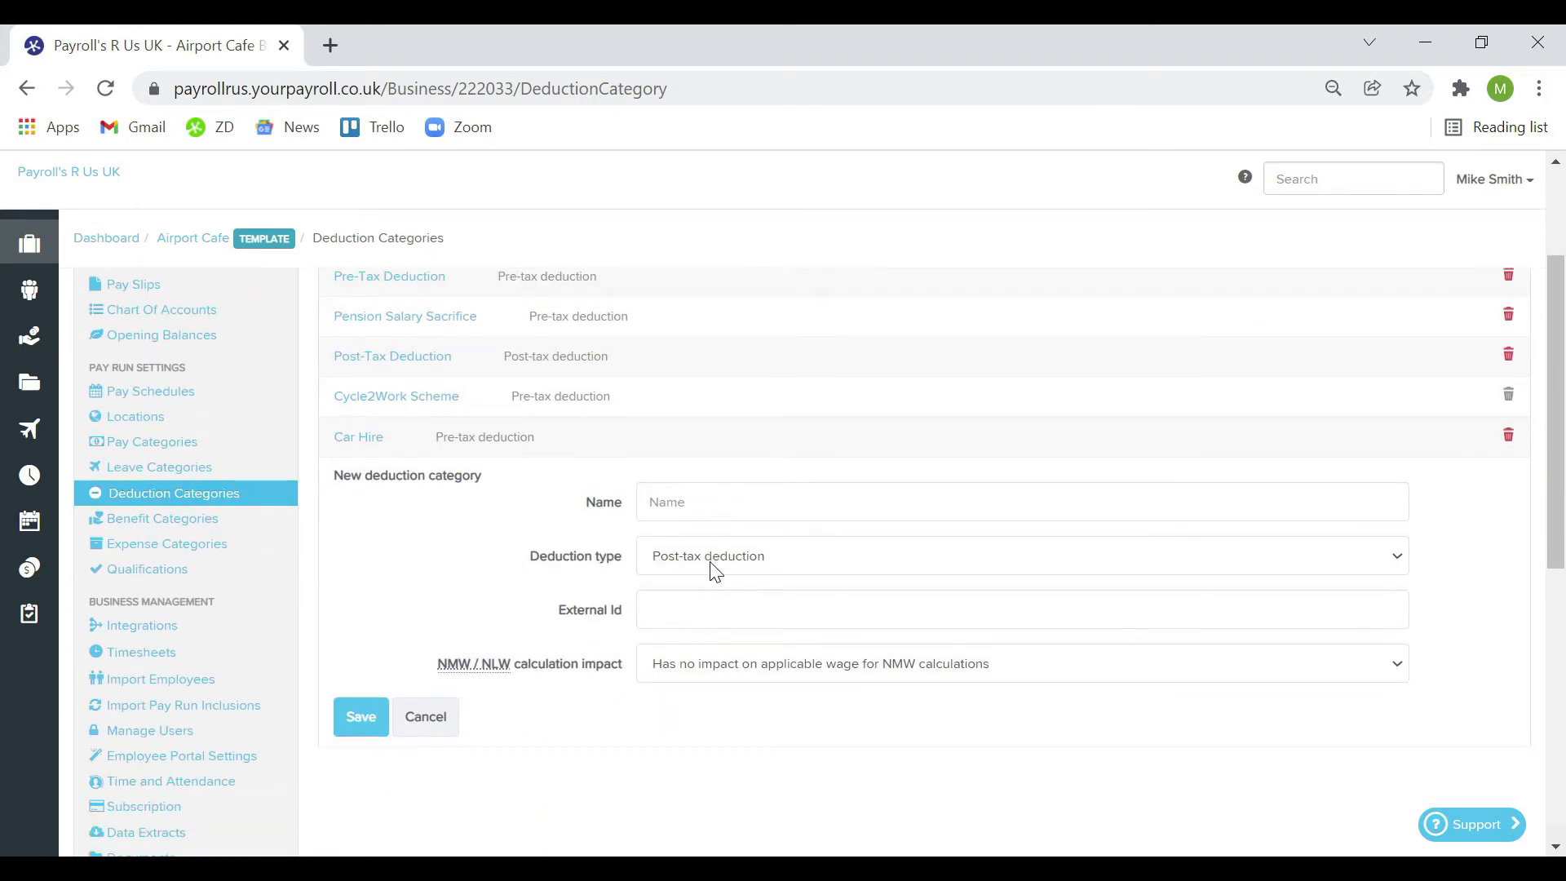
pyautogui.click(728, 561)
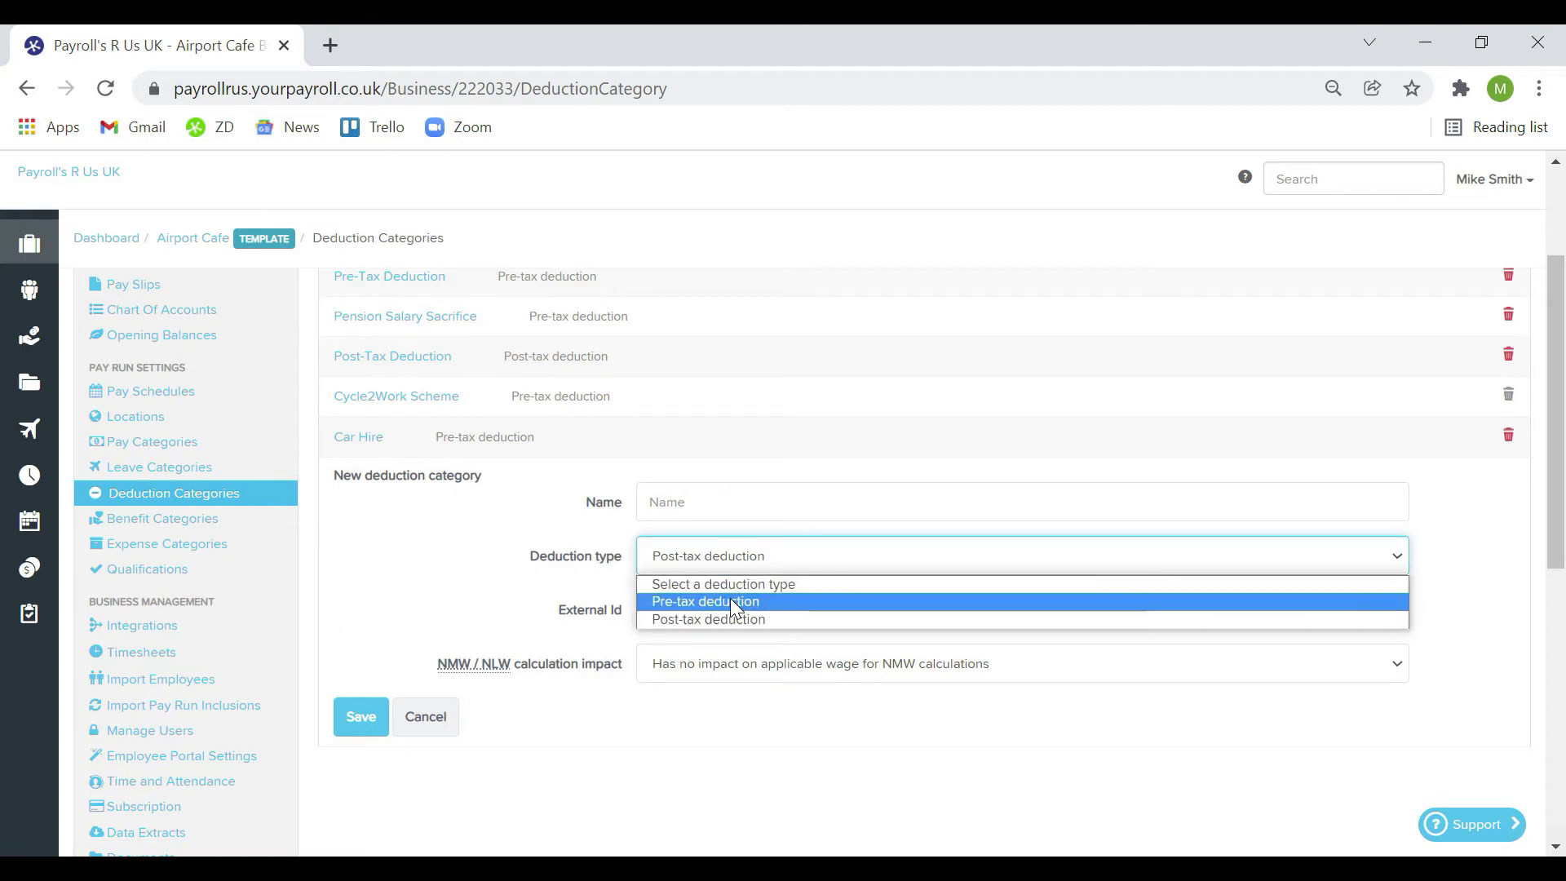
pyautogui.click(731, 599)
pyautogui.click(692, 503)
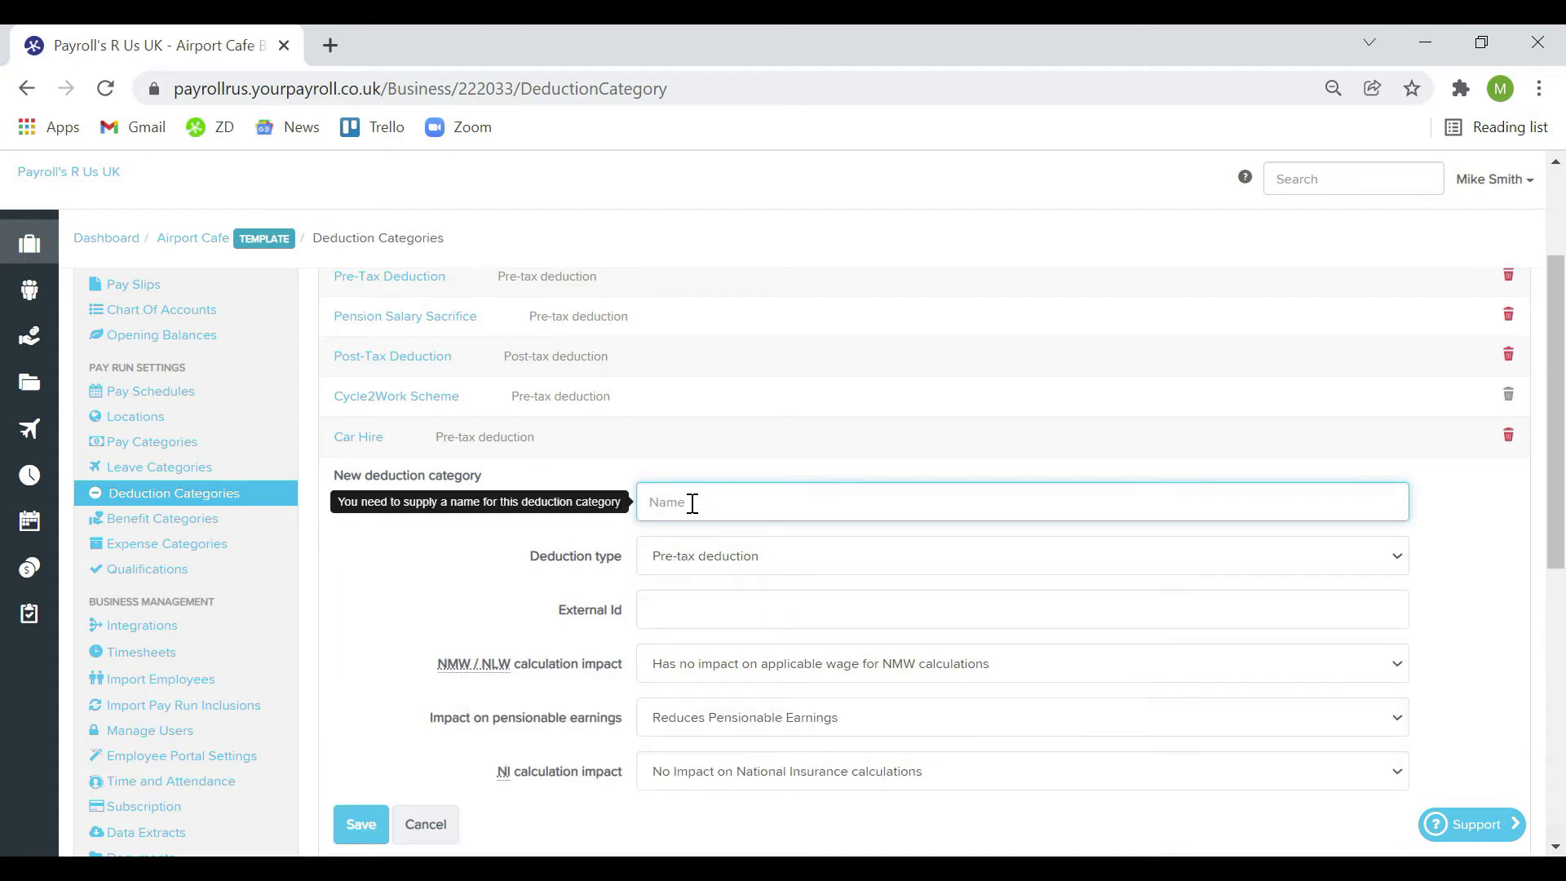
pyautogui.write('Fuel')
pyautogui.press('BackSpace')
pyautogui.press('BackSpace')
pyautogui.press('BackSpace')
pyautogui.write('uel')
pyautogui.click(363, 818)
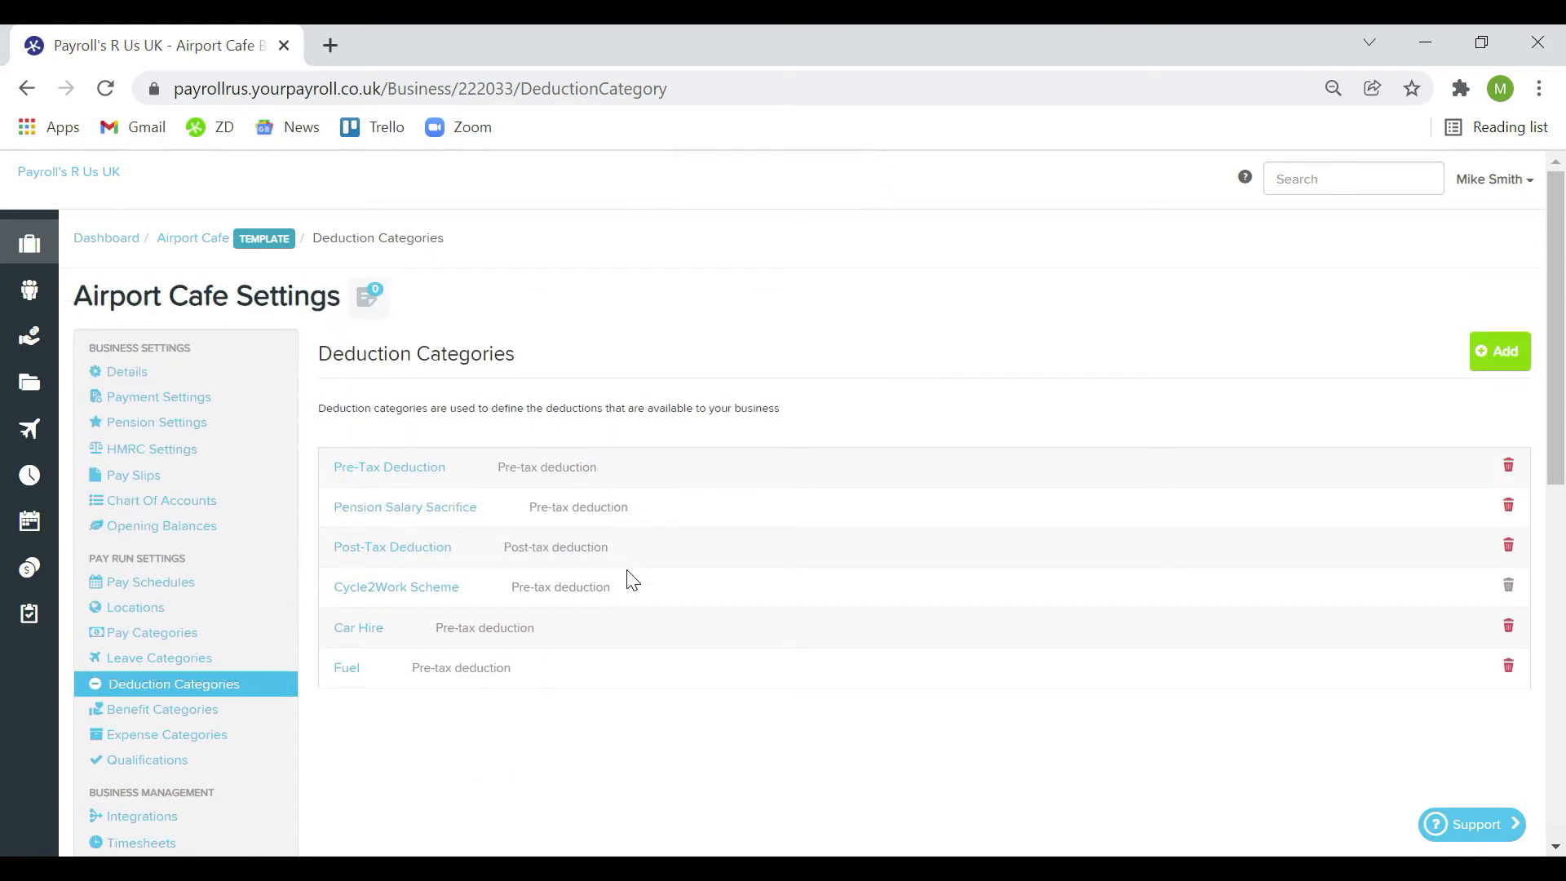
pyautogui.click(239, 717)
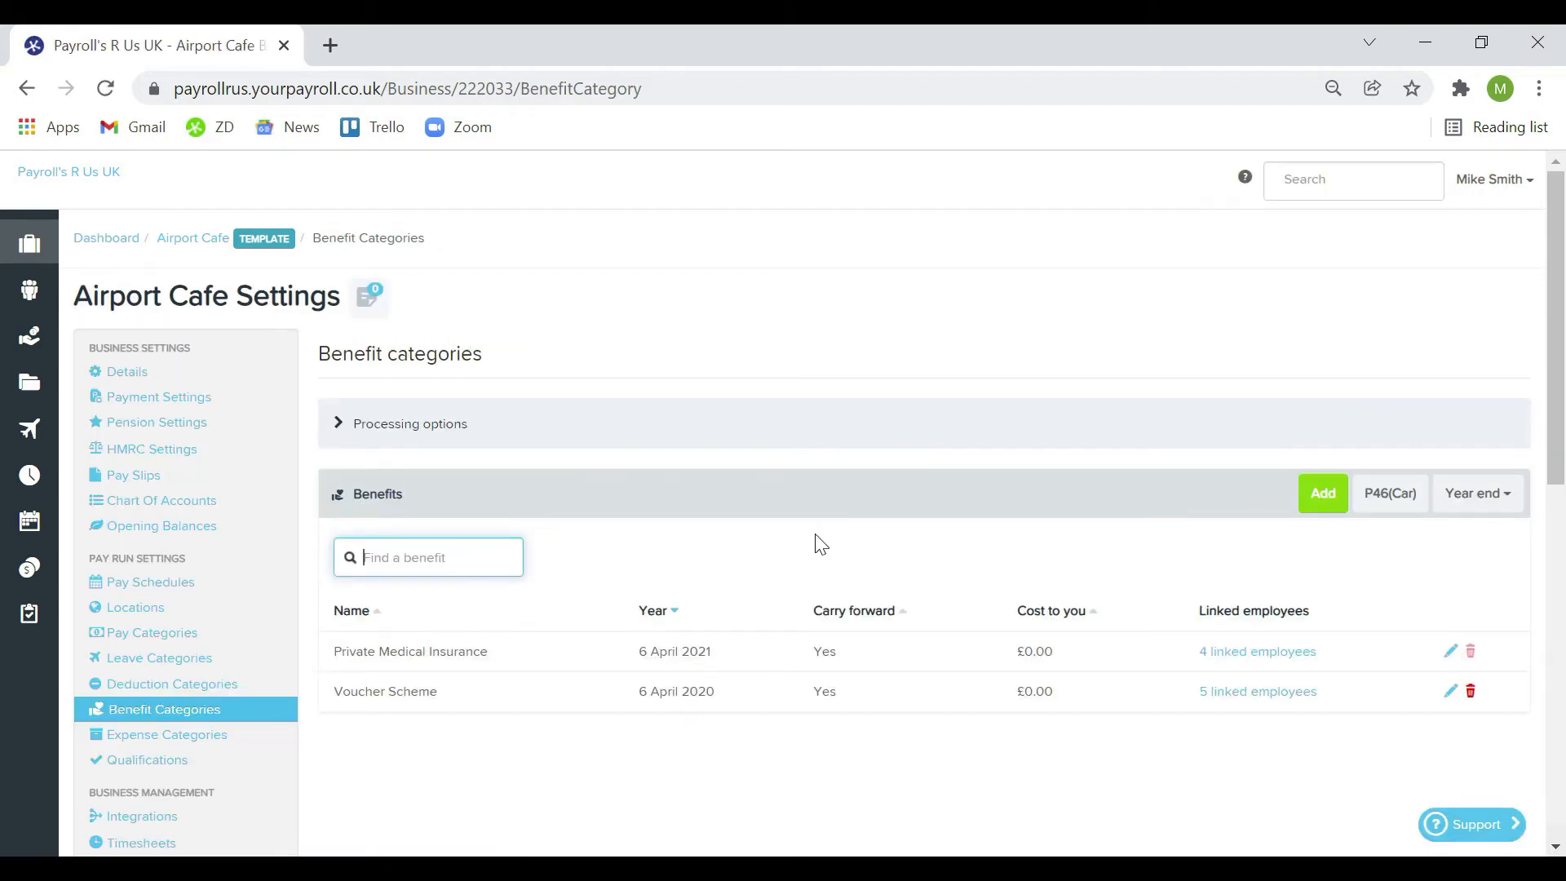
# Turn on payrolling of benefits from the 6 April 2021 tax year and save
pyautogui.click(427, 425)
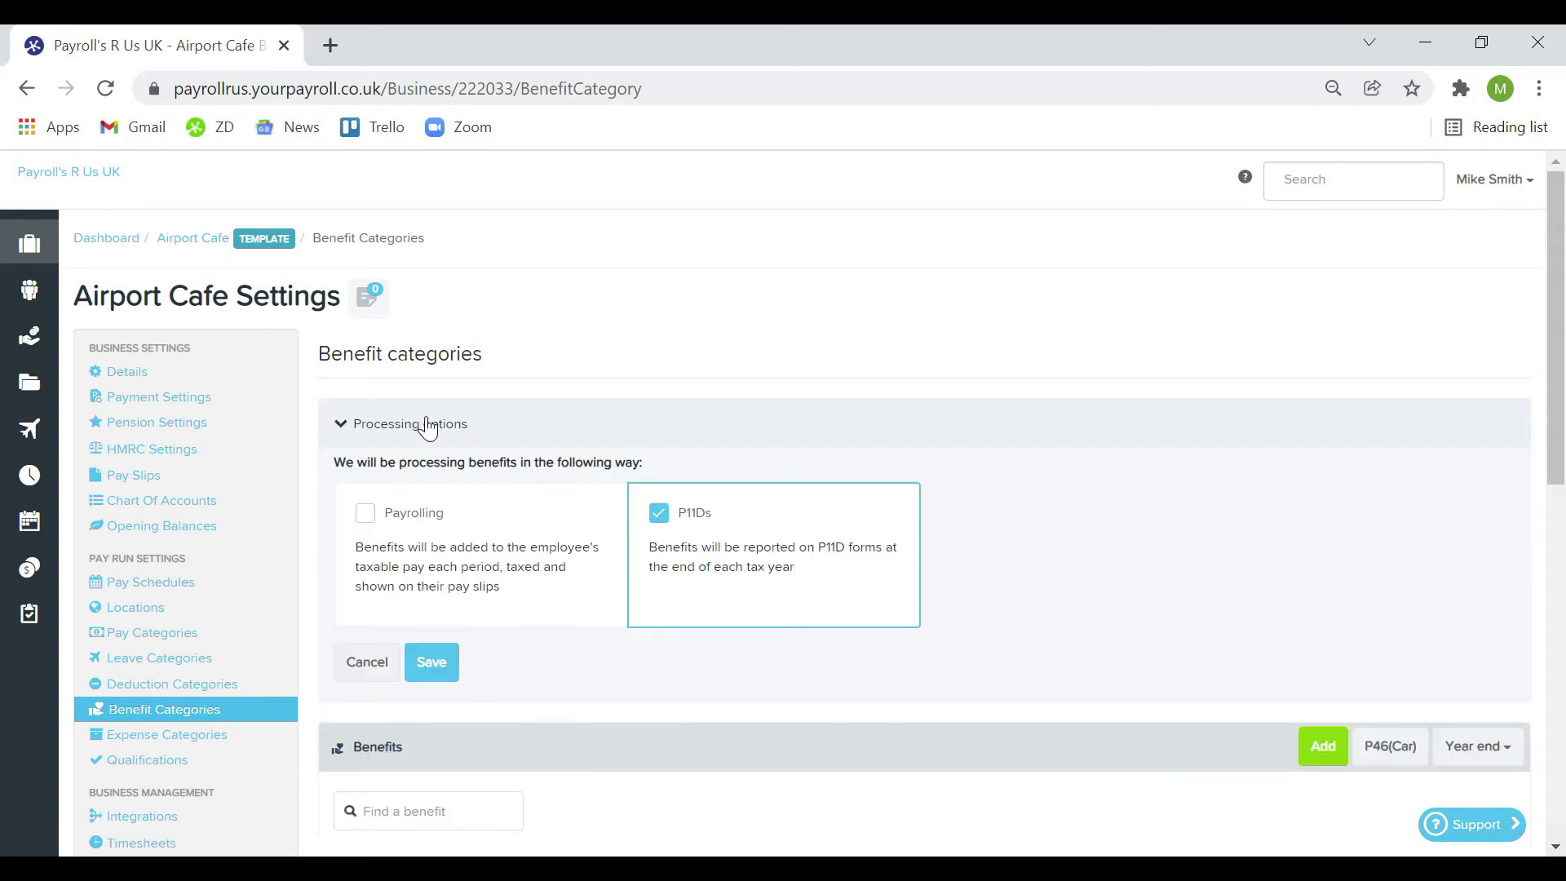
pyautogui.click(367, 516)
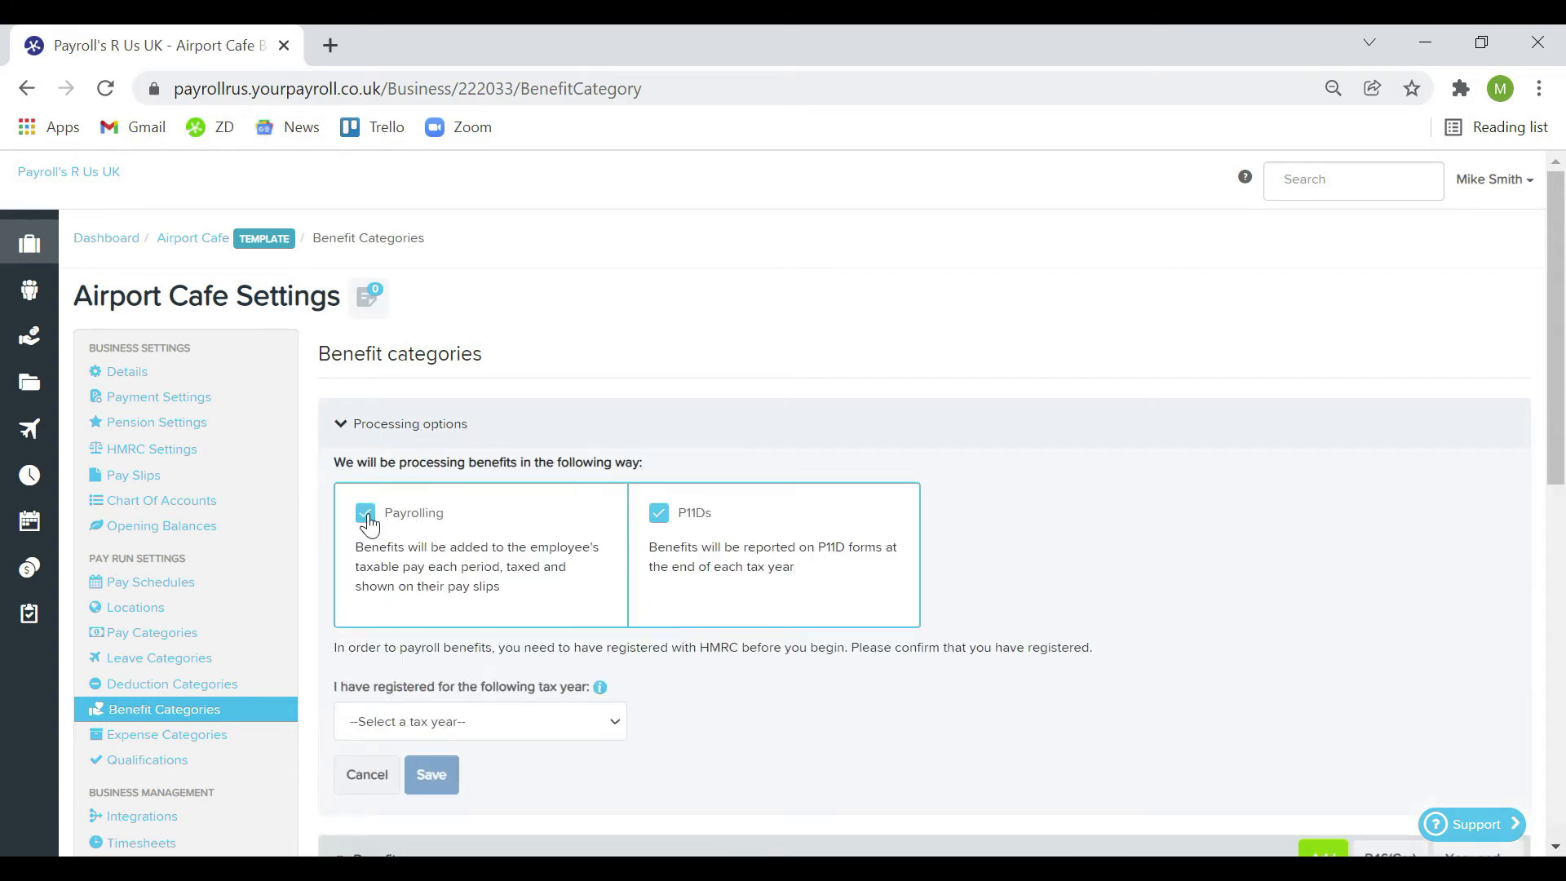
pyautogui.click(581, 721)
pyautogui.click(571, 782)
pyautogui.click(433, 779)
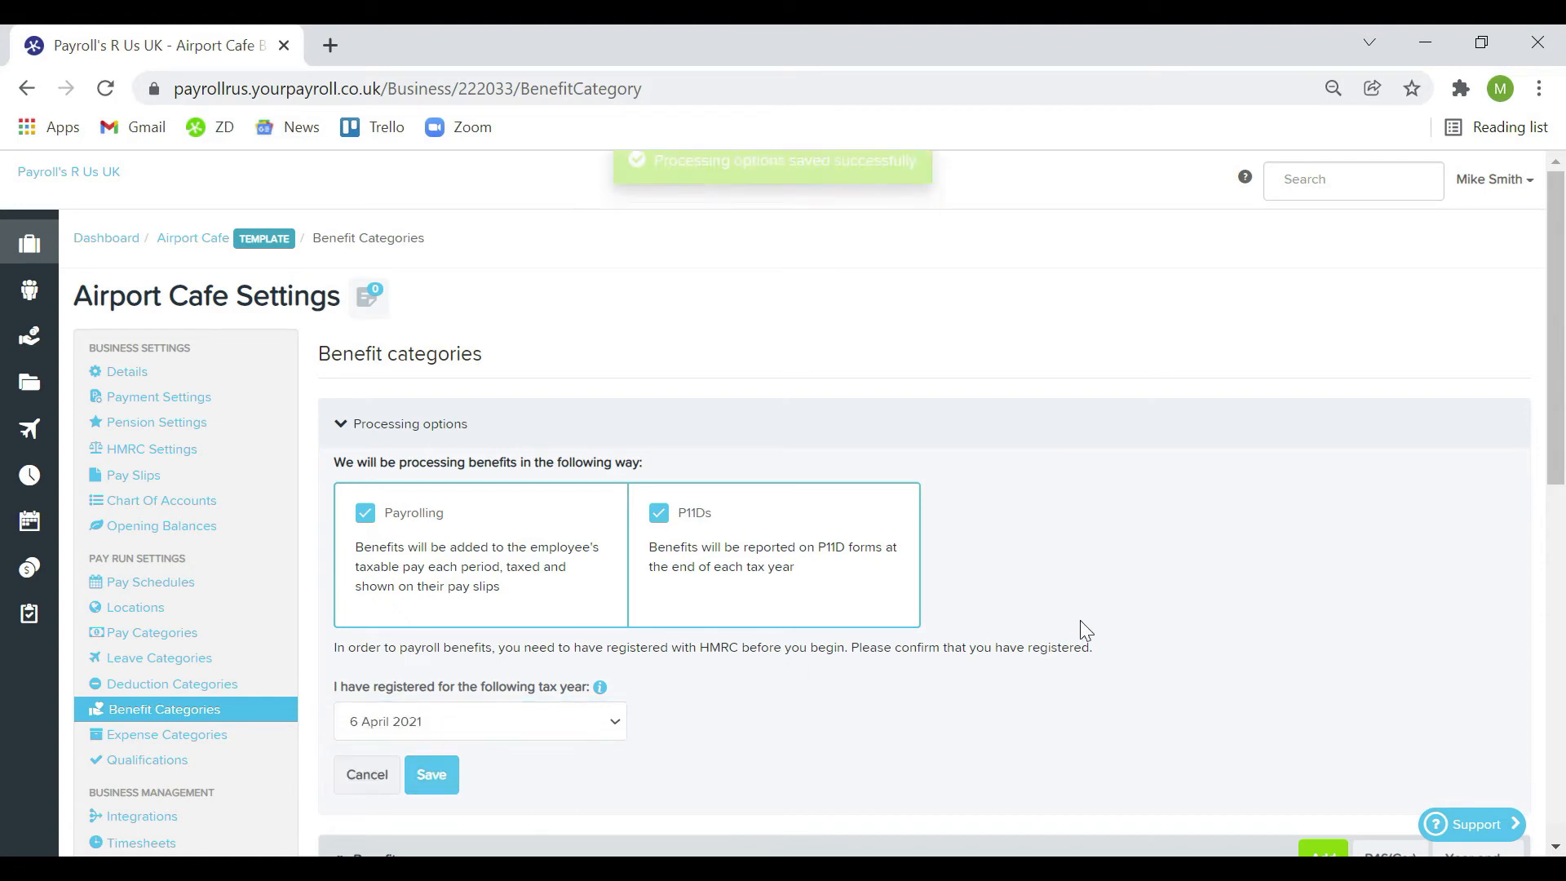
# Start a benefit category of the expenses-paid-on-employee's-behalf type named 'NIC Expense'
pyautogui.scroll(-5, 1080, 622)
pyautogui.scroll(-1, 1085, 630)
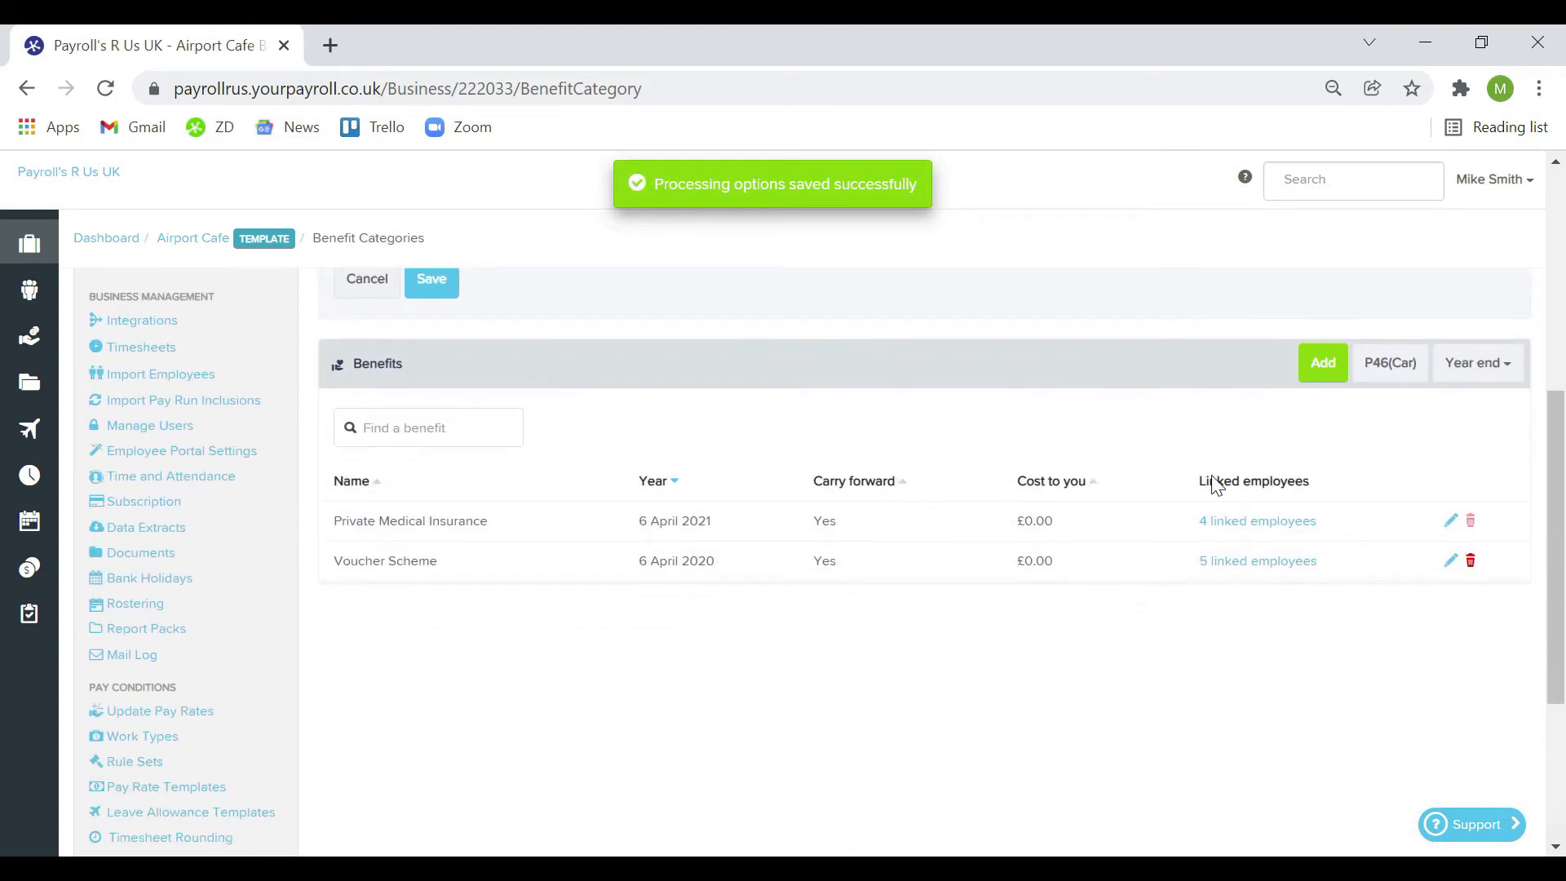
pyautogui.click(1307, 371)
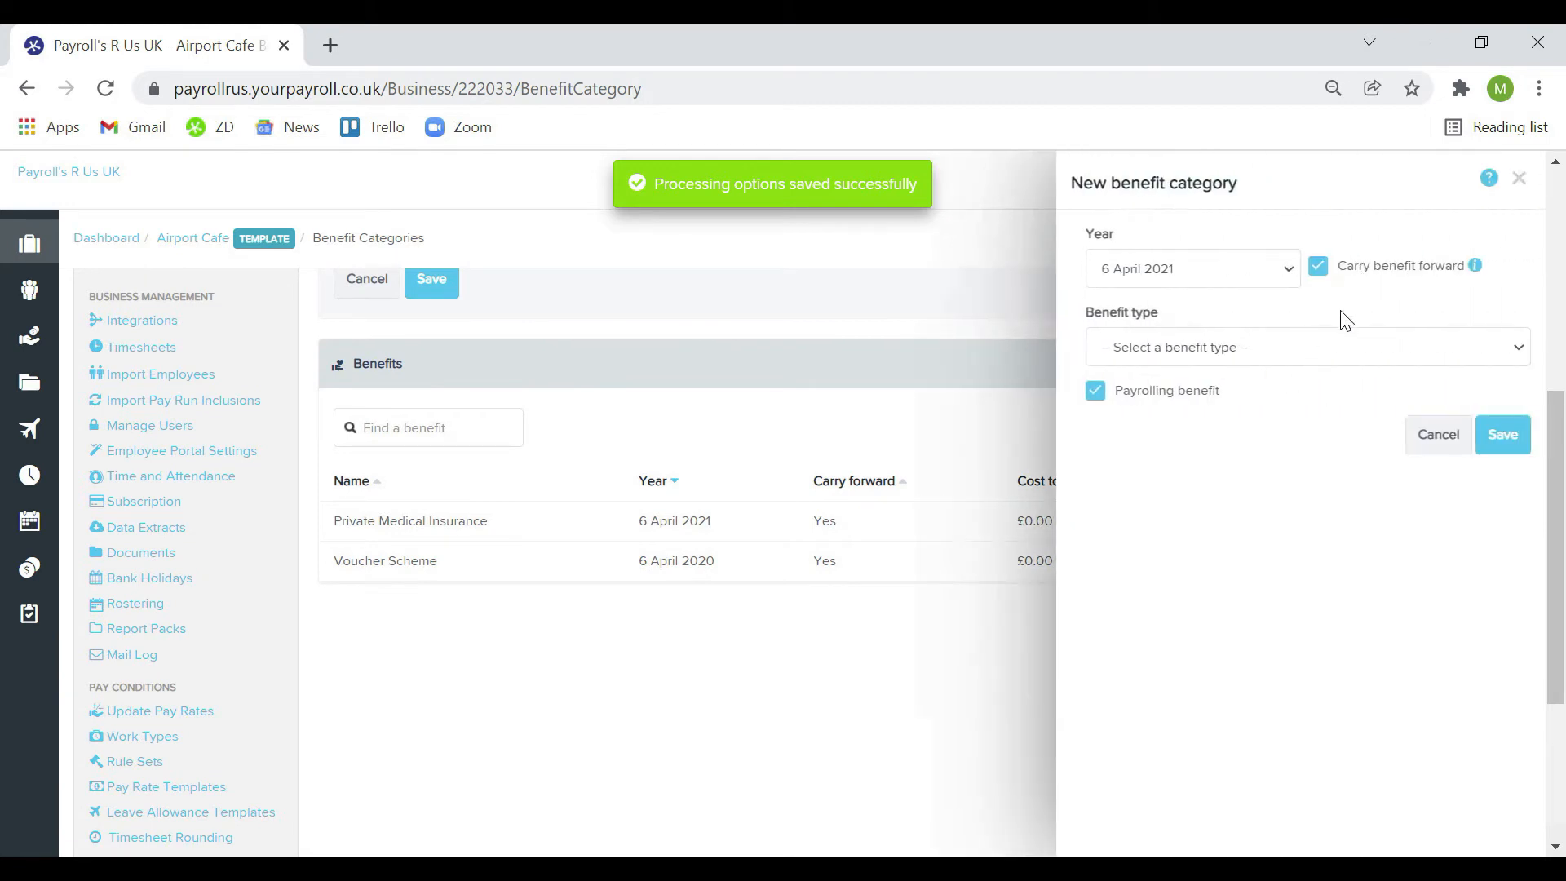
pyautogui.click(1319, 348)
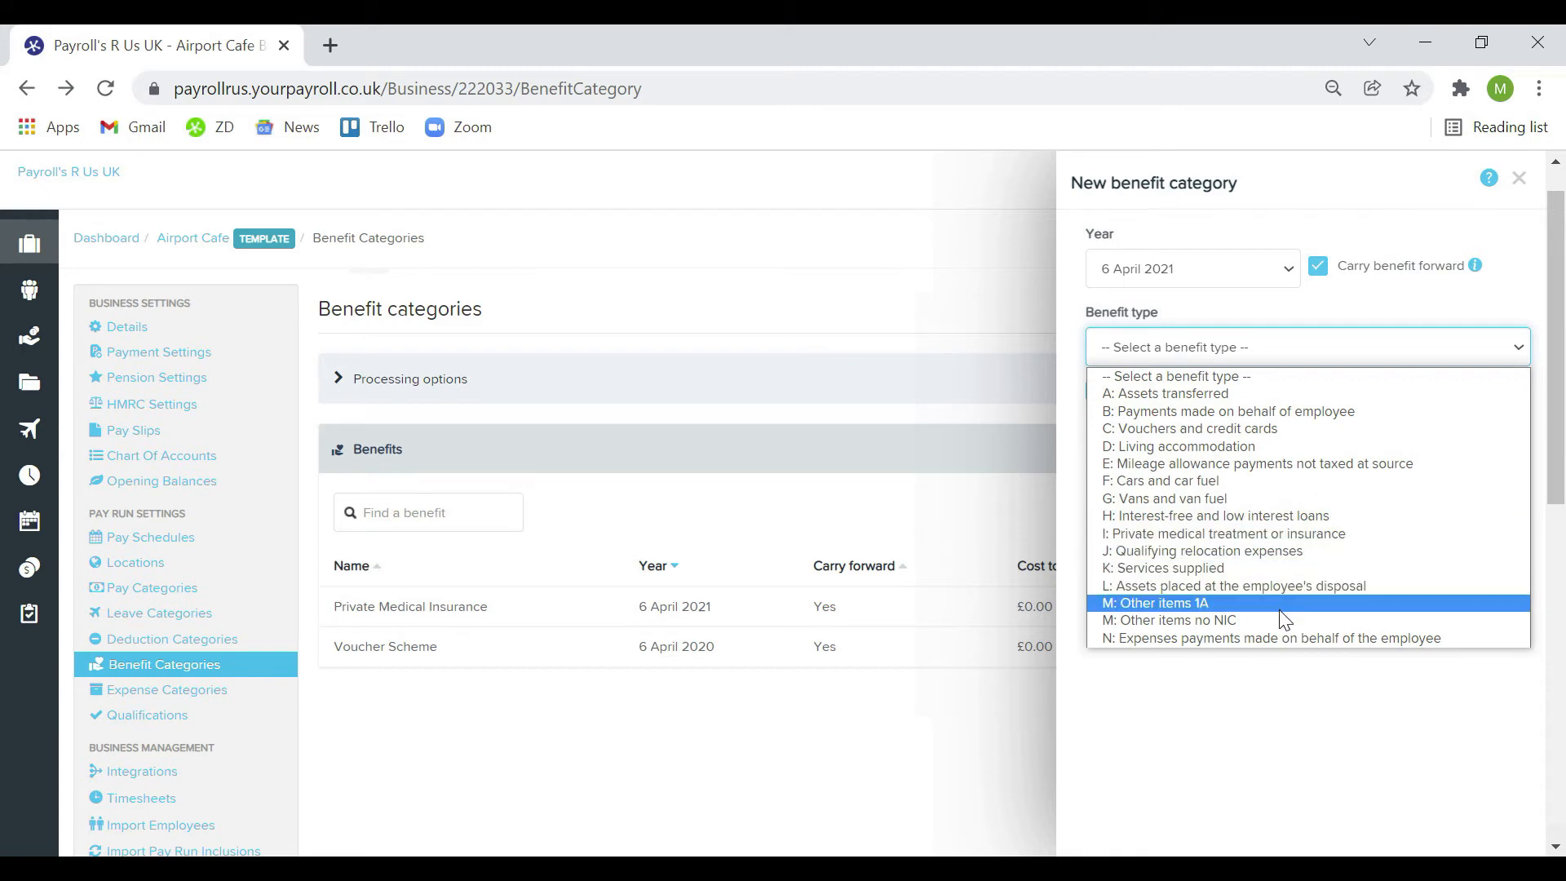
pyautogui.click(1281, 639)
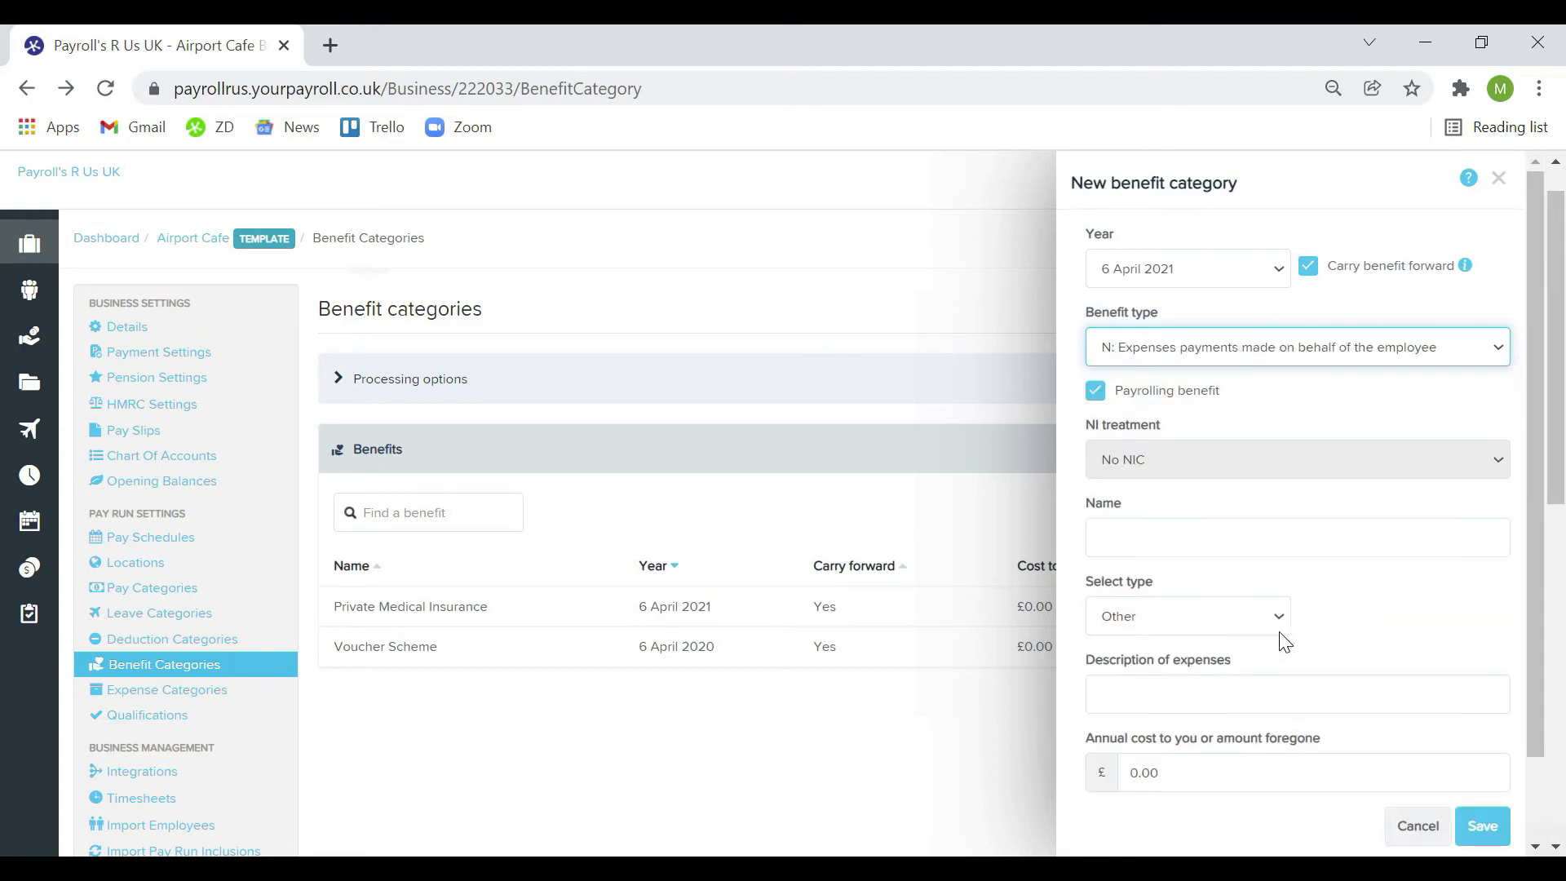
pyautogui.click(1253, 531)
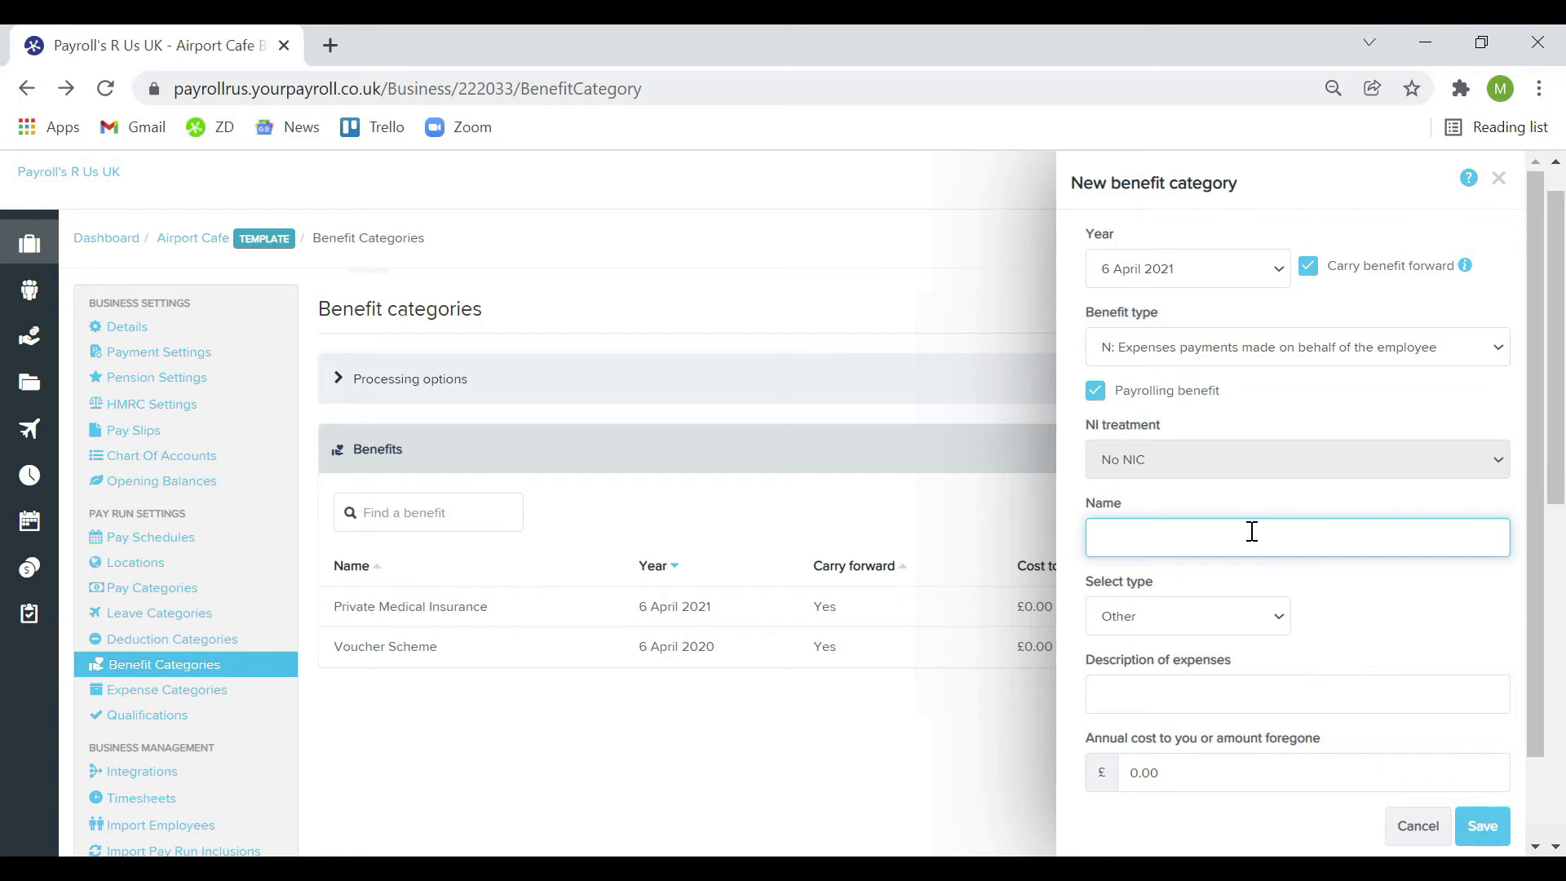
pyautogui.write('NIC Expense')
# Set its expense type to Travel and subsistence and save the category
pyautogui.click(1270, 610)
pyautogui.click(1248, 664)
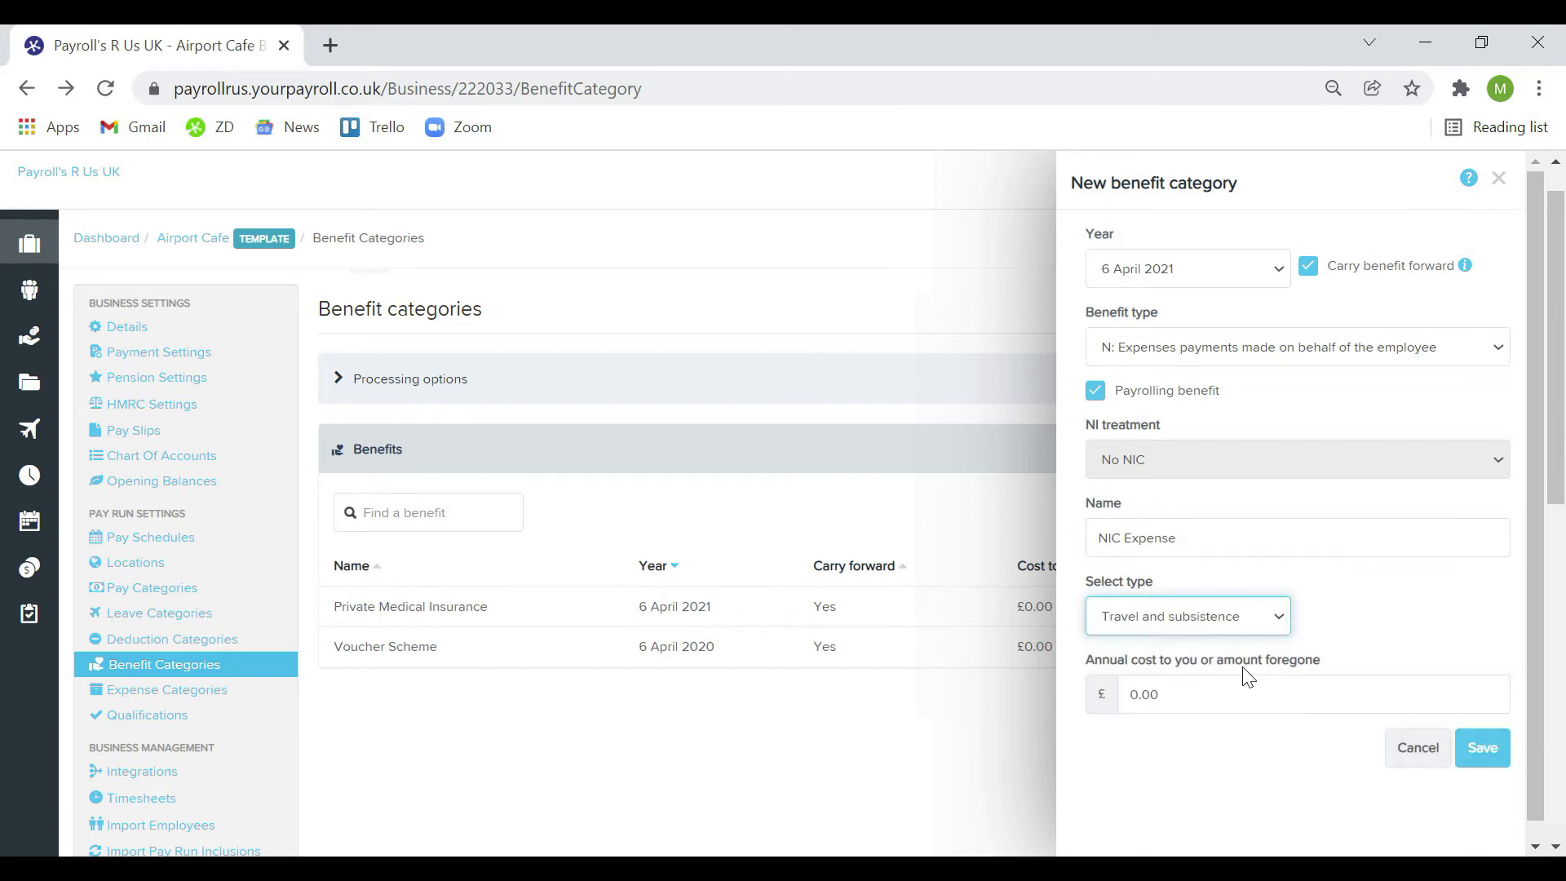
pyautogui.scroll(-1, 1248, 677)
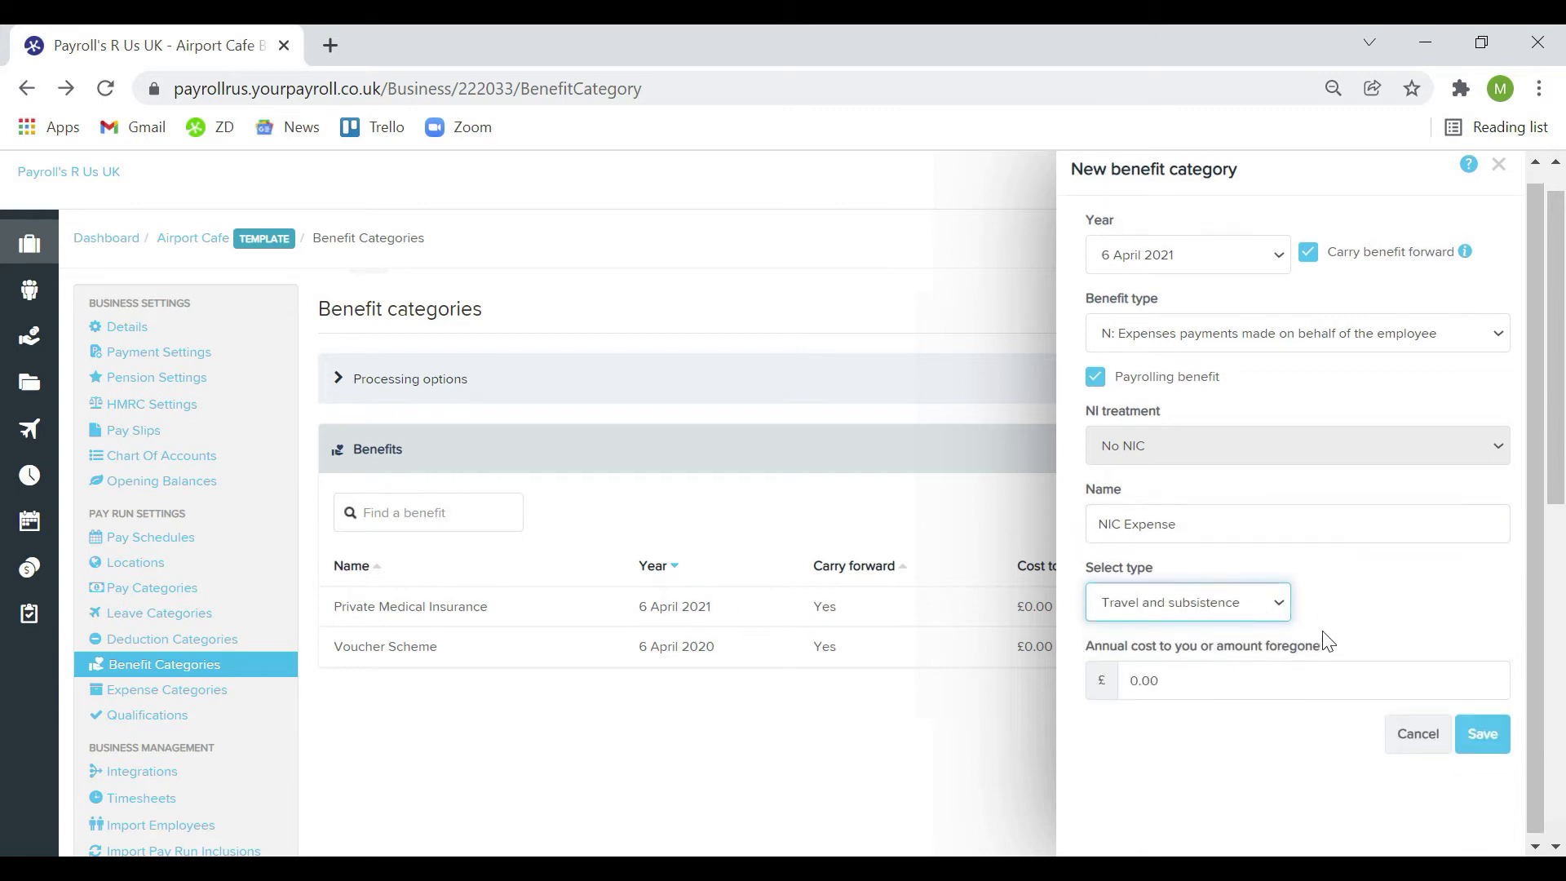
pyautogui.click(1486, 731)
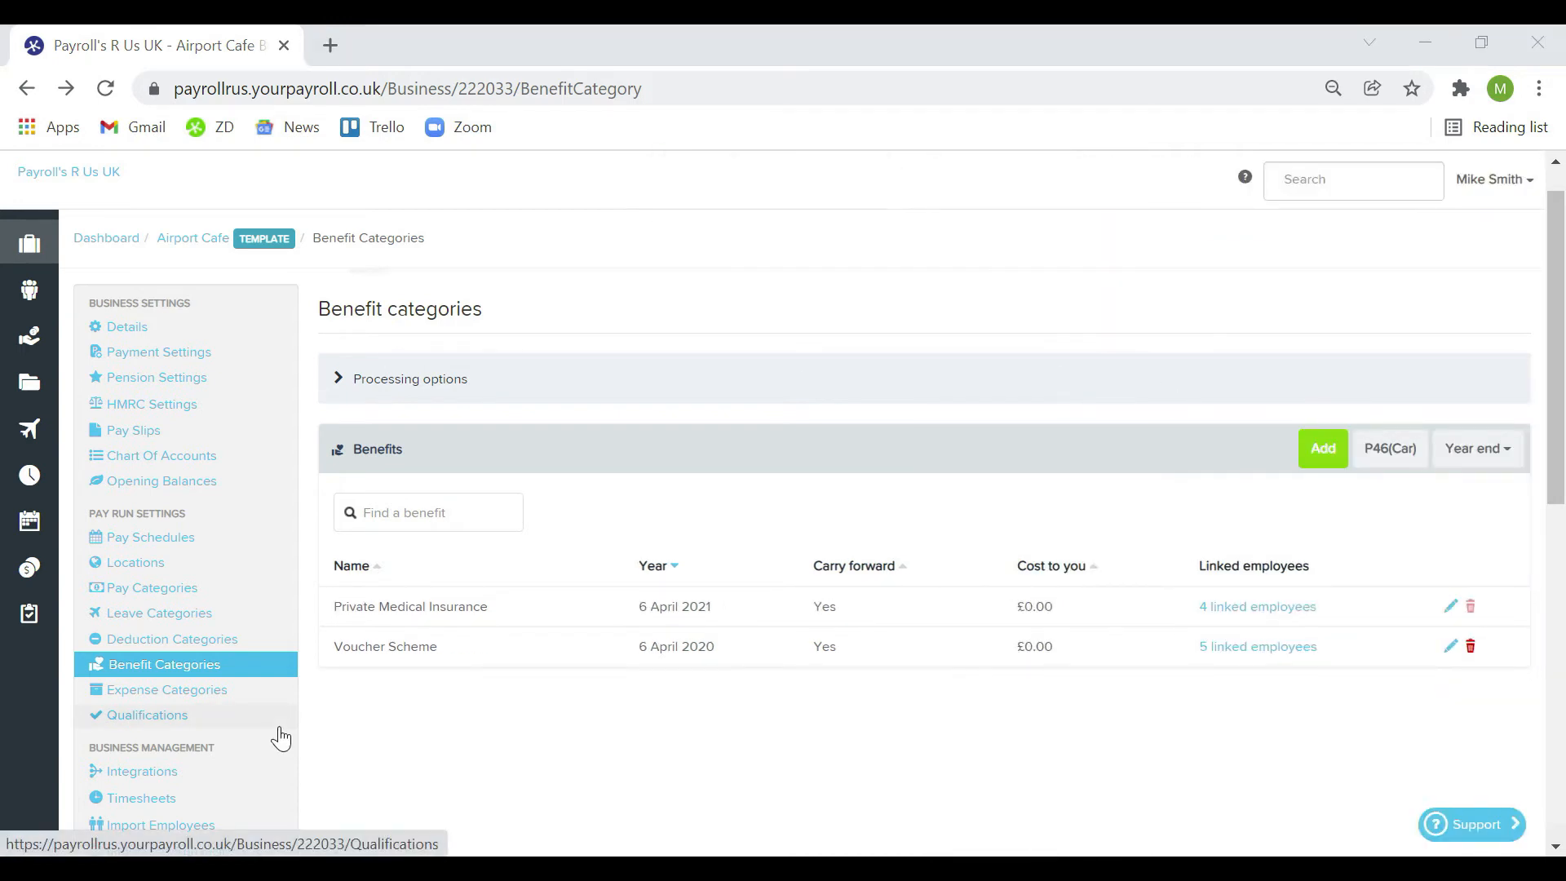
pyautogui.scroll(-2, 413, 757)
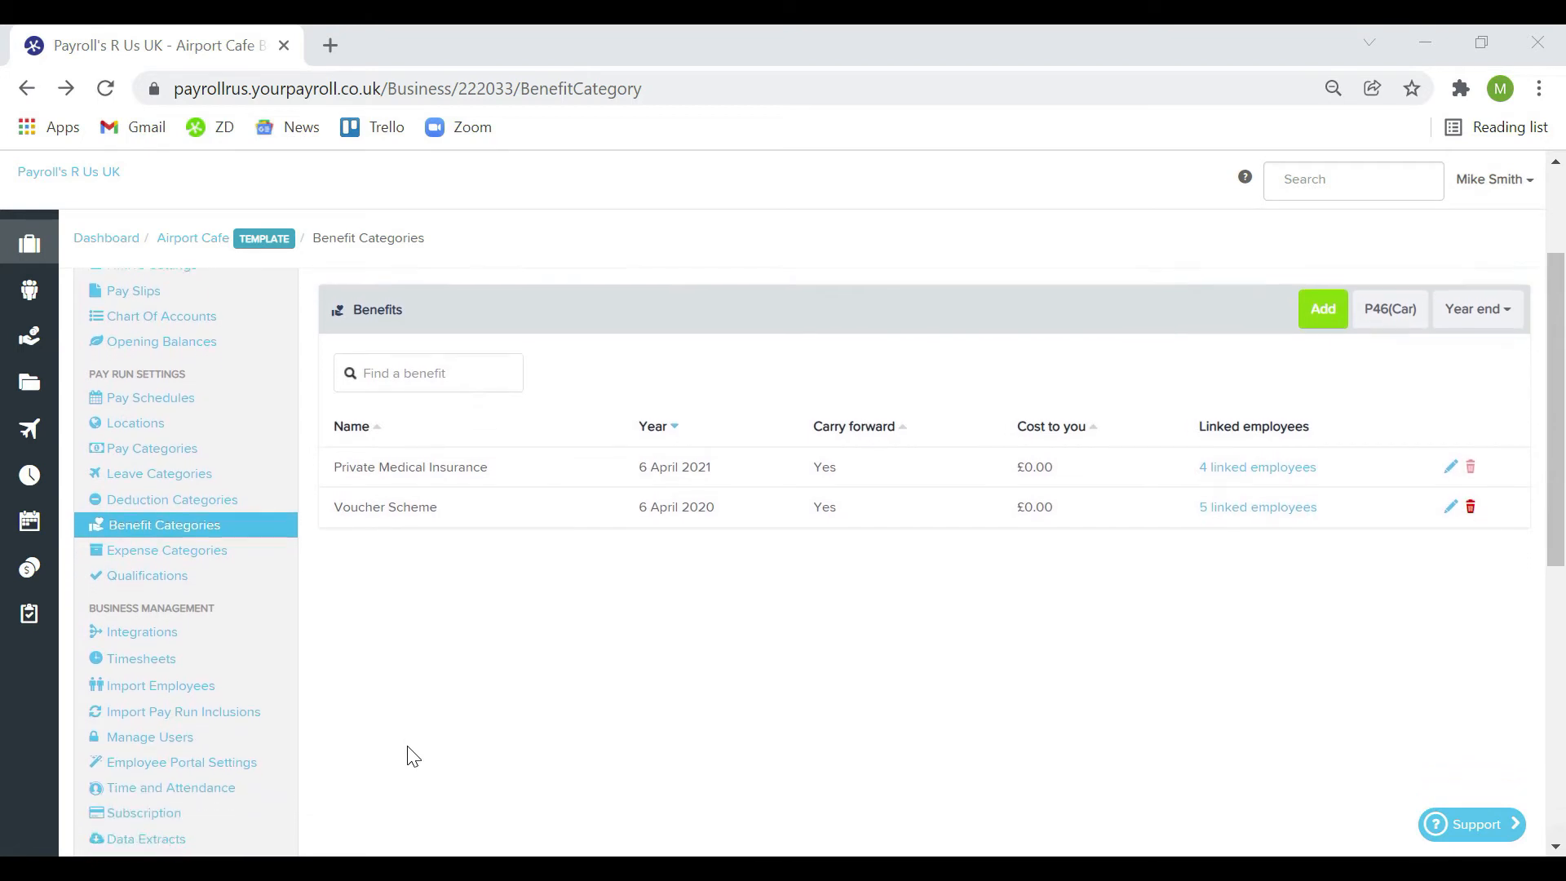
# Check Airport Cafe's users, Admin group members and two-factor settings, then return to the Airport Cafe dashboard
pyautogui.click(259, 734)
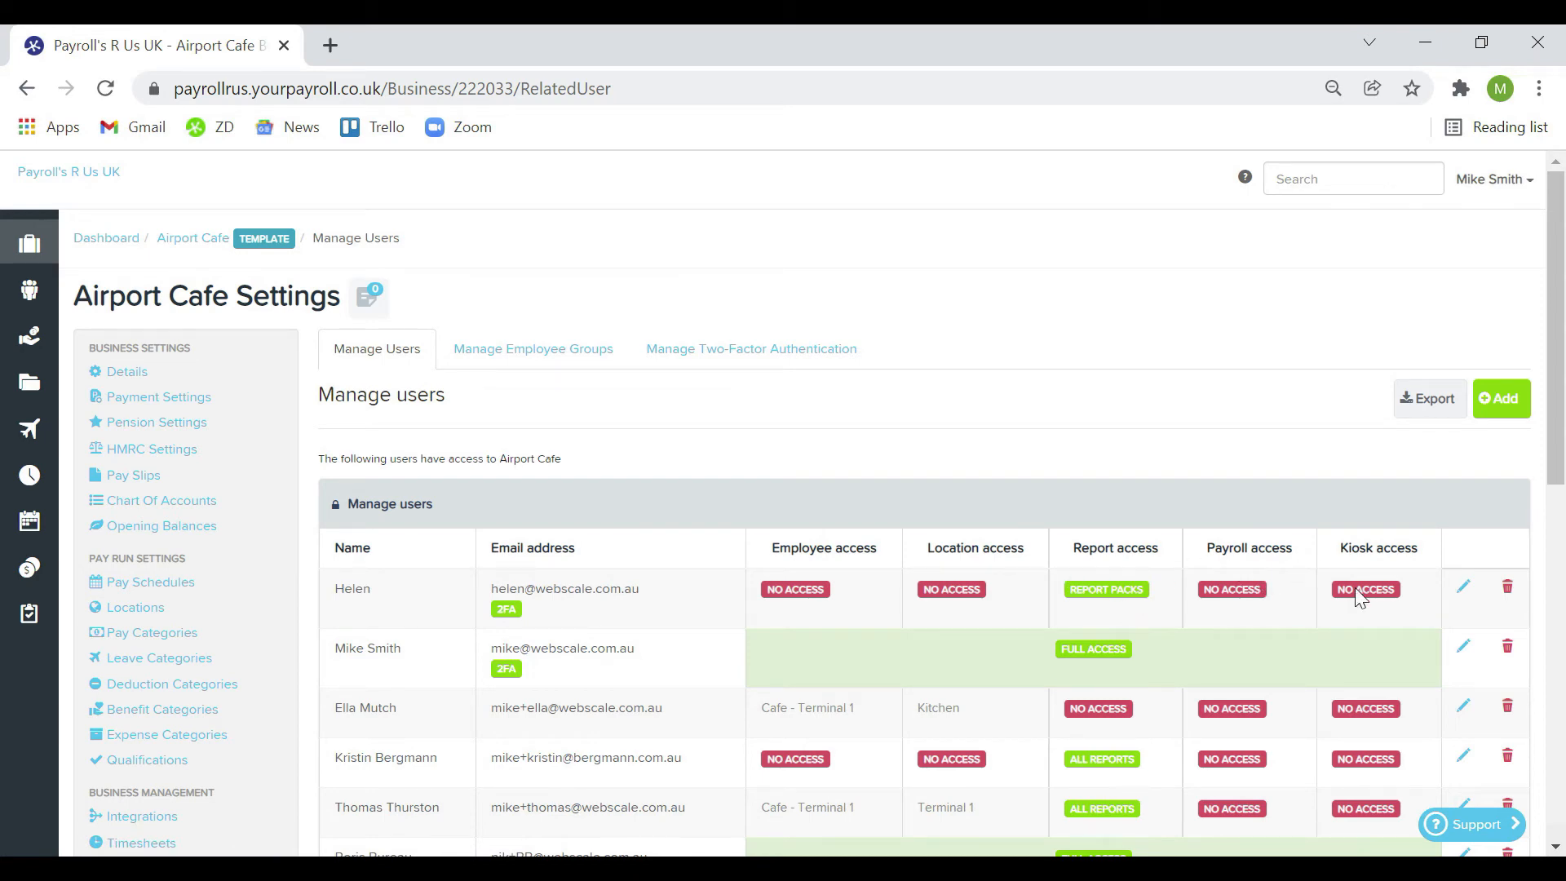
pyautogui.click(558, 366)
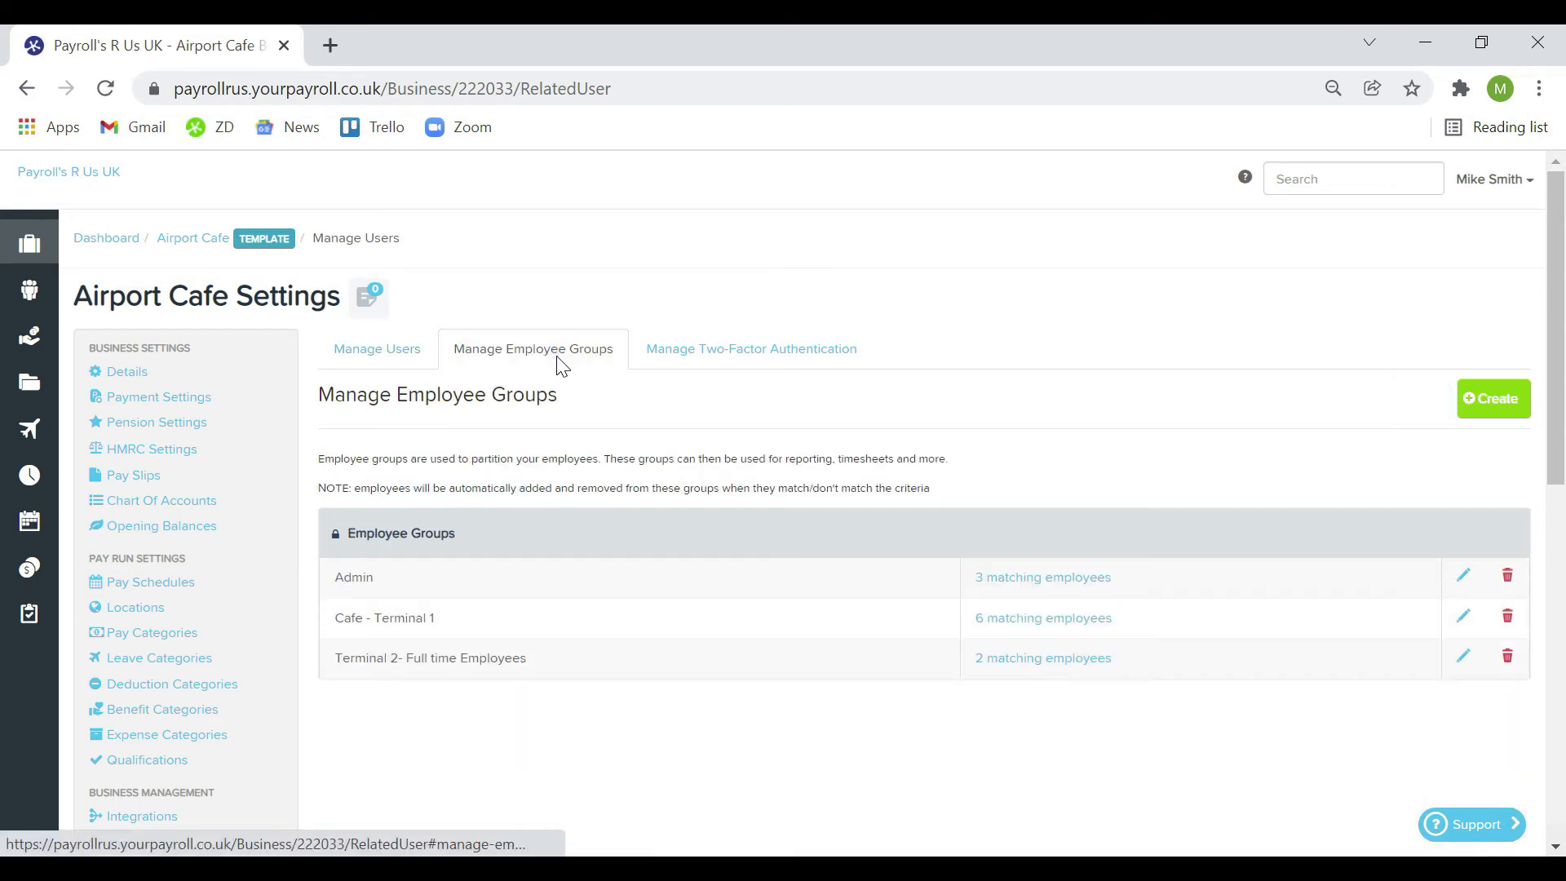
pyautogui.click(1026, 581)
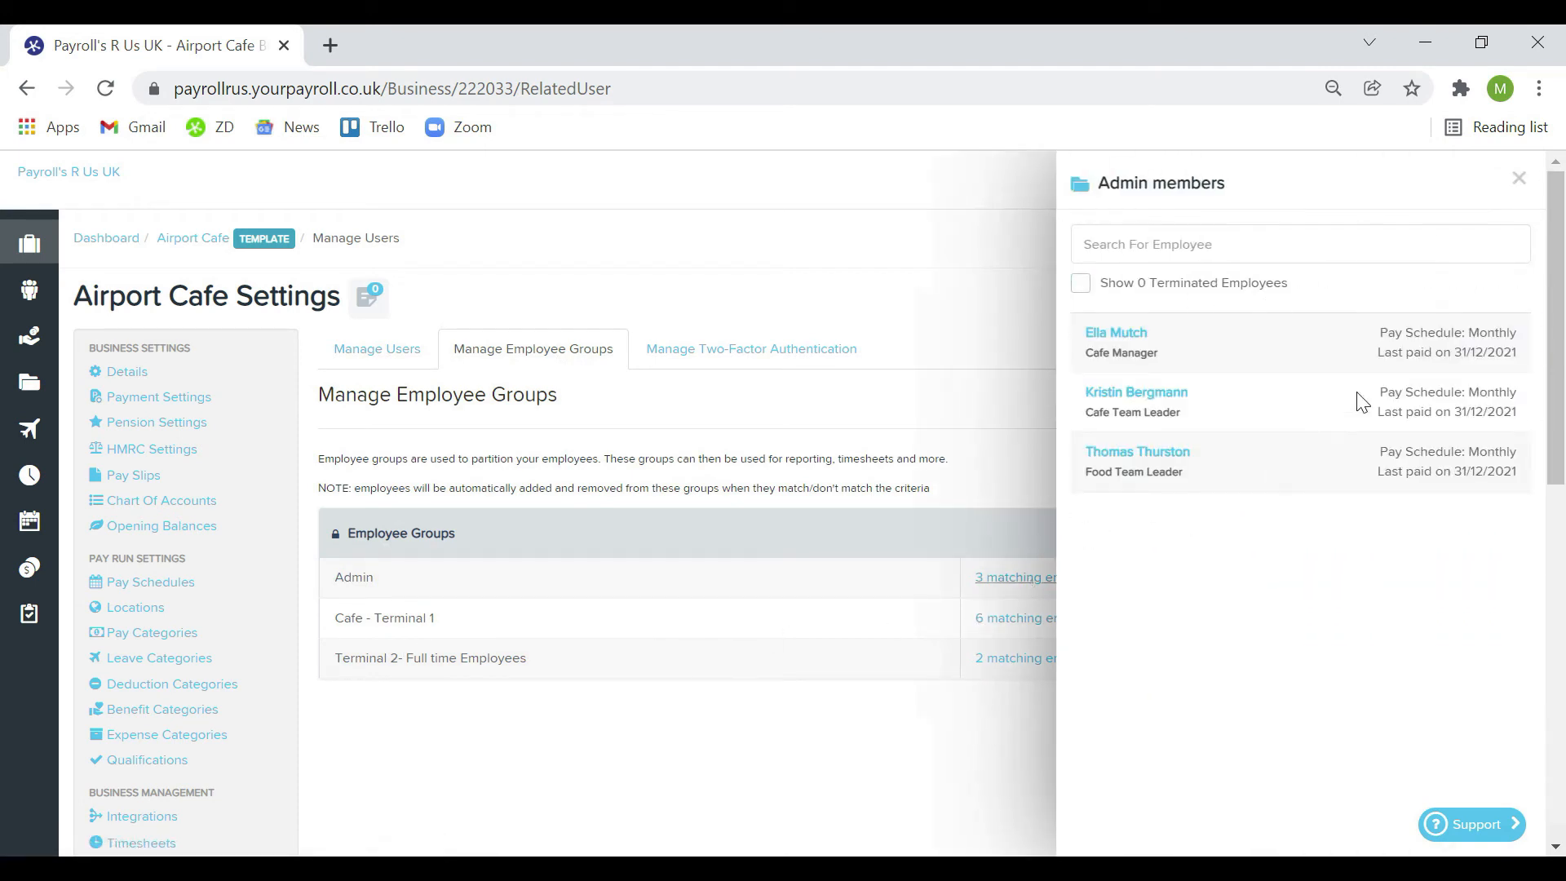
pyautogui.click(1517, 188)
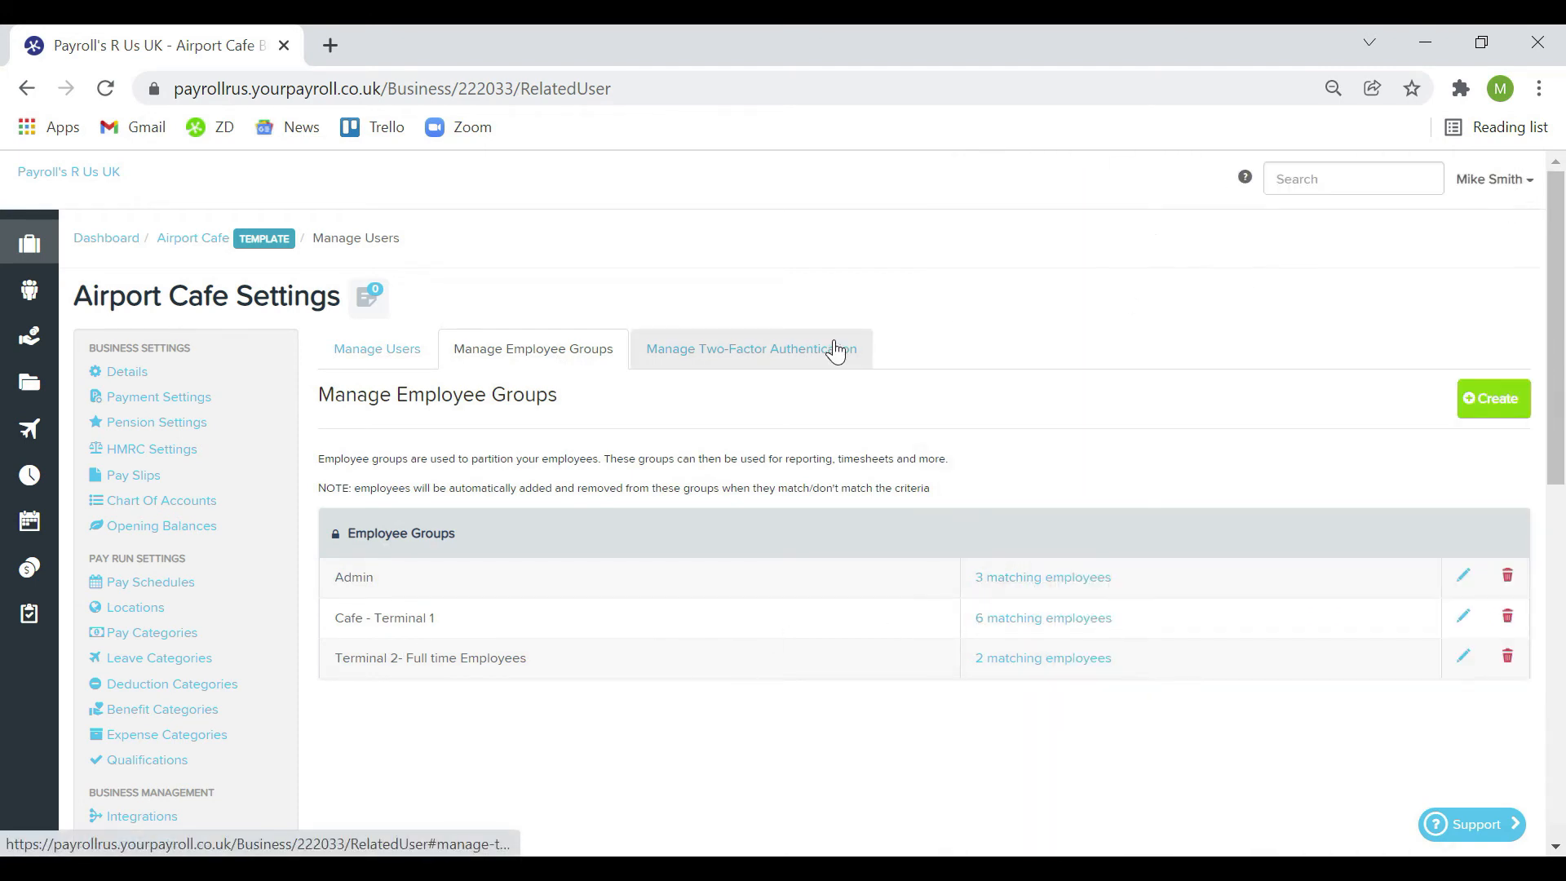
pyautogui.click(842, 349)
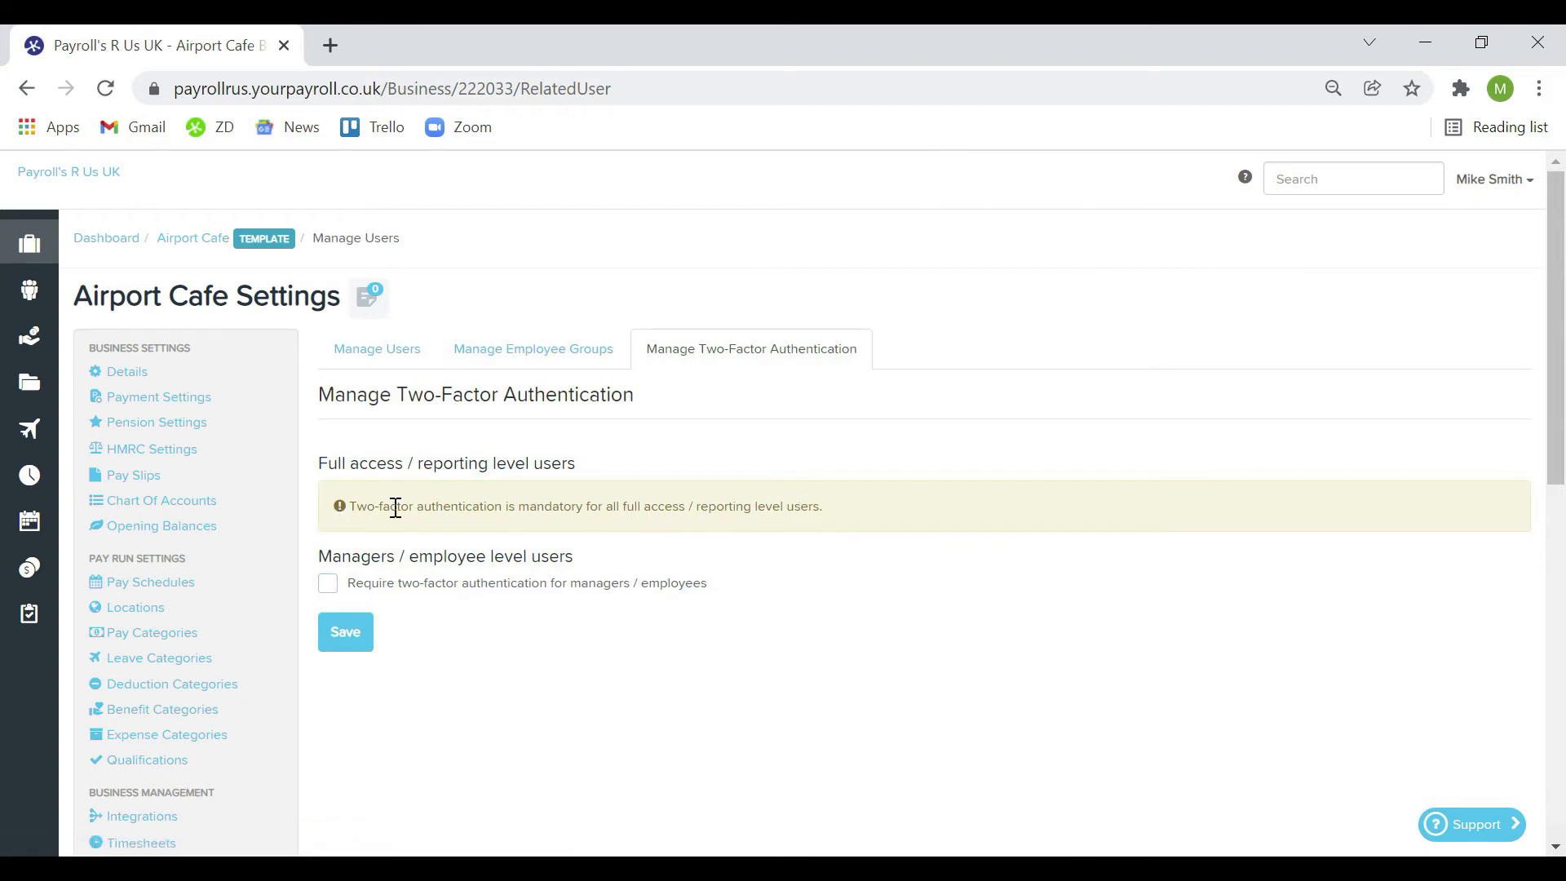
pyautogui.click(200, 245)
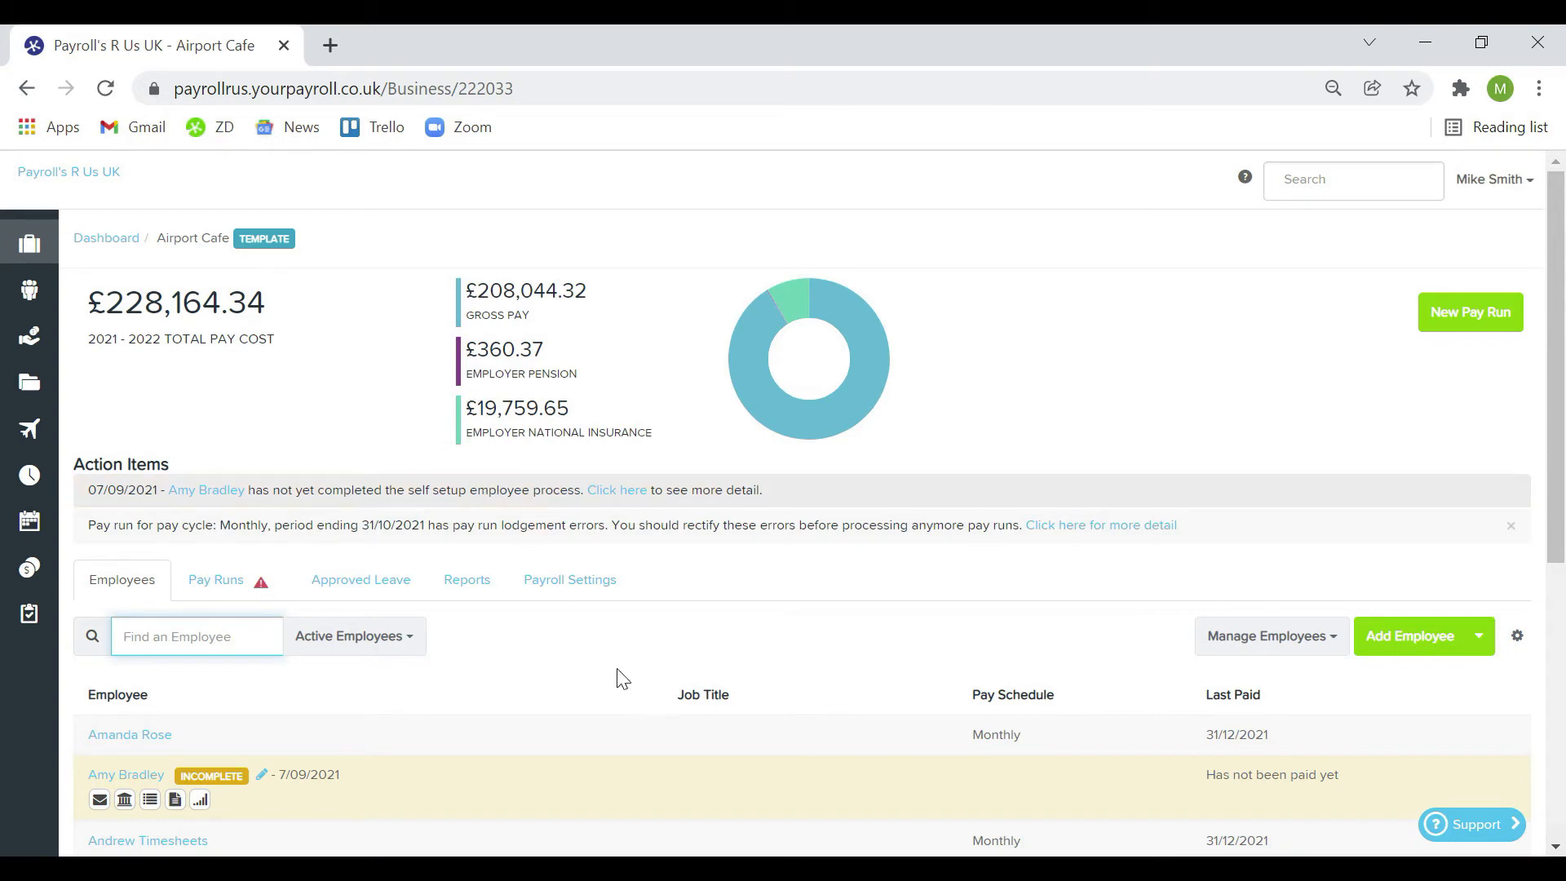
# Start an Employee Self Setup from the Add Employee menu with title Mr
pyautogui.scroll(-2, 618, 699)
pyautogui.scroll(-3, 618, 699)
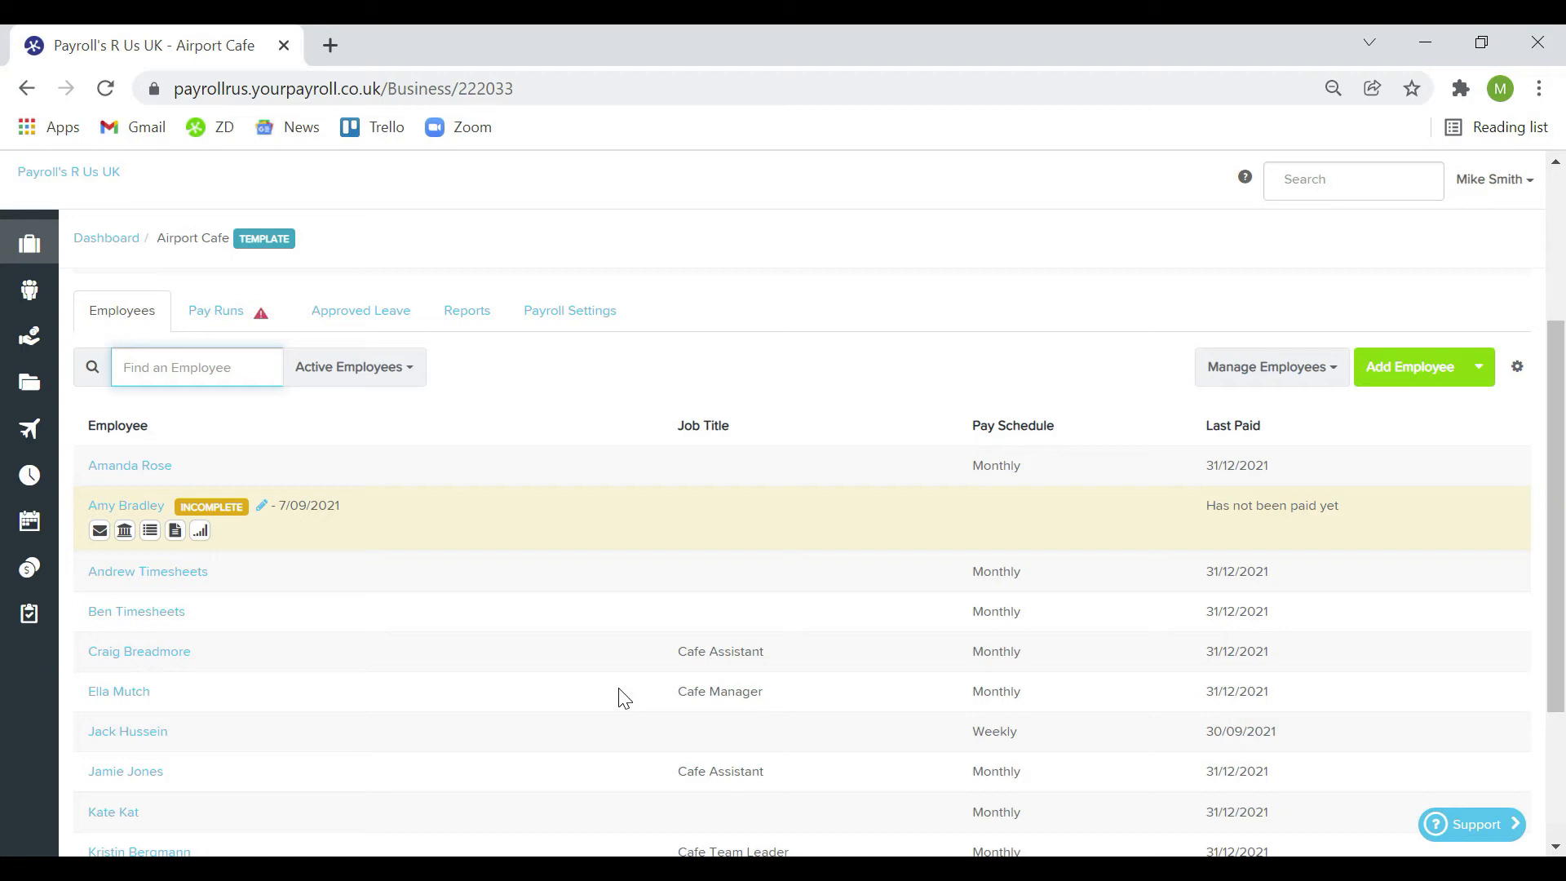
pyautogui.click(1483, 375)
pyautogui.click(1434, 406)
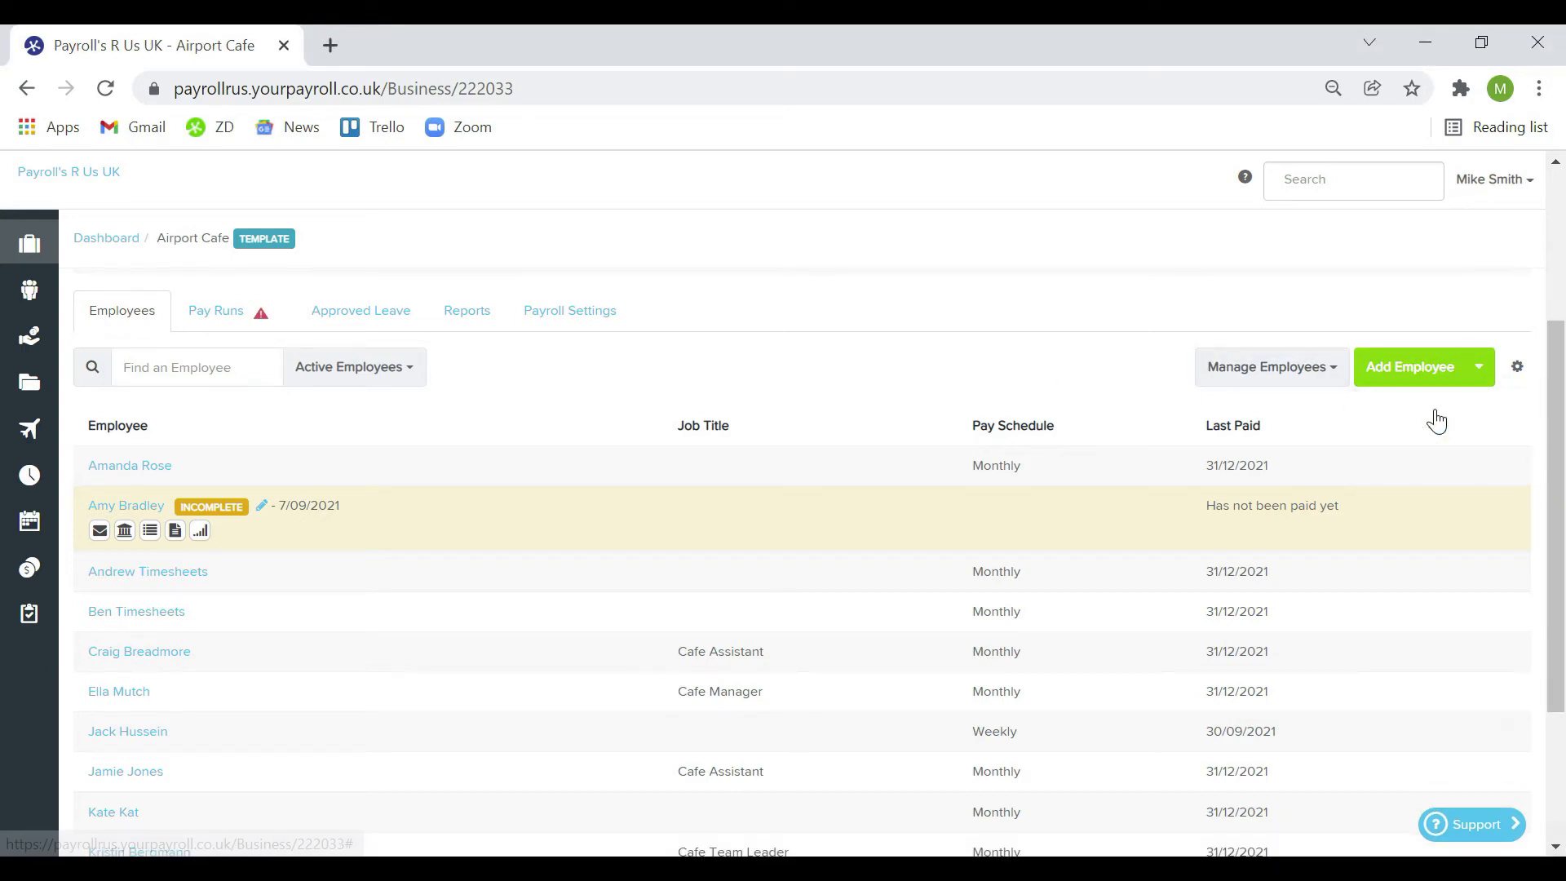
pyautogui.click(1142, 254)
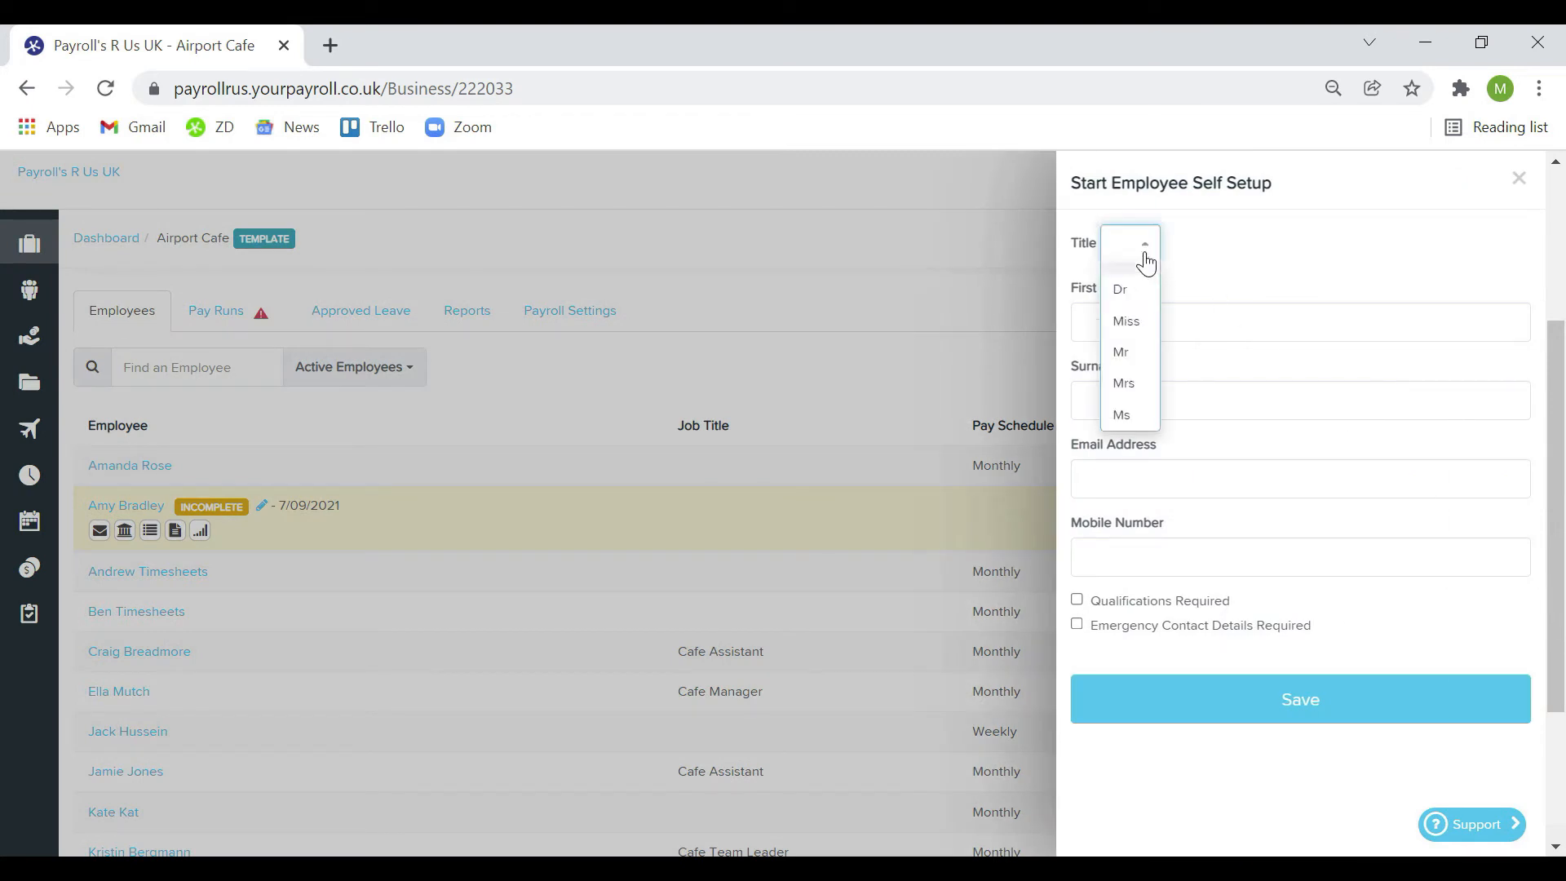
pyautogui.click(1124, 351)
# Enter the employee's first name, surname, e-mail and mobile number, and save the invitation
pyautogui.click(1111, 320)
pyautogui.write('Jame')
pyautogui.press('BackSpace')
pyautogui.press('BackSpace')
pyautogui.press('BackSpace')
pyautogui.press('BackSpace')
pyautogui.press('Tab')
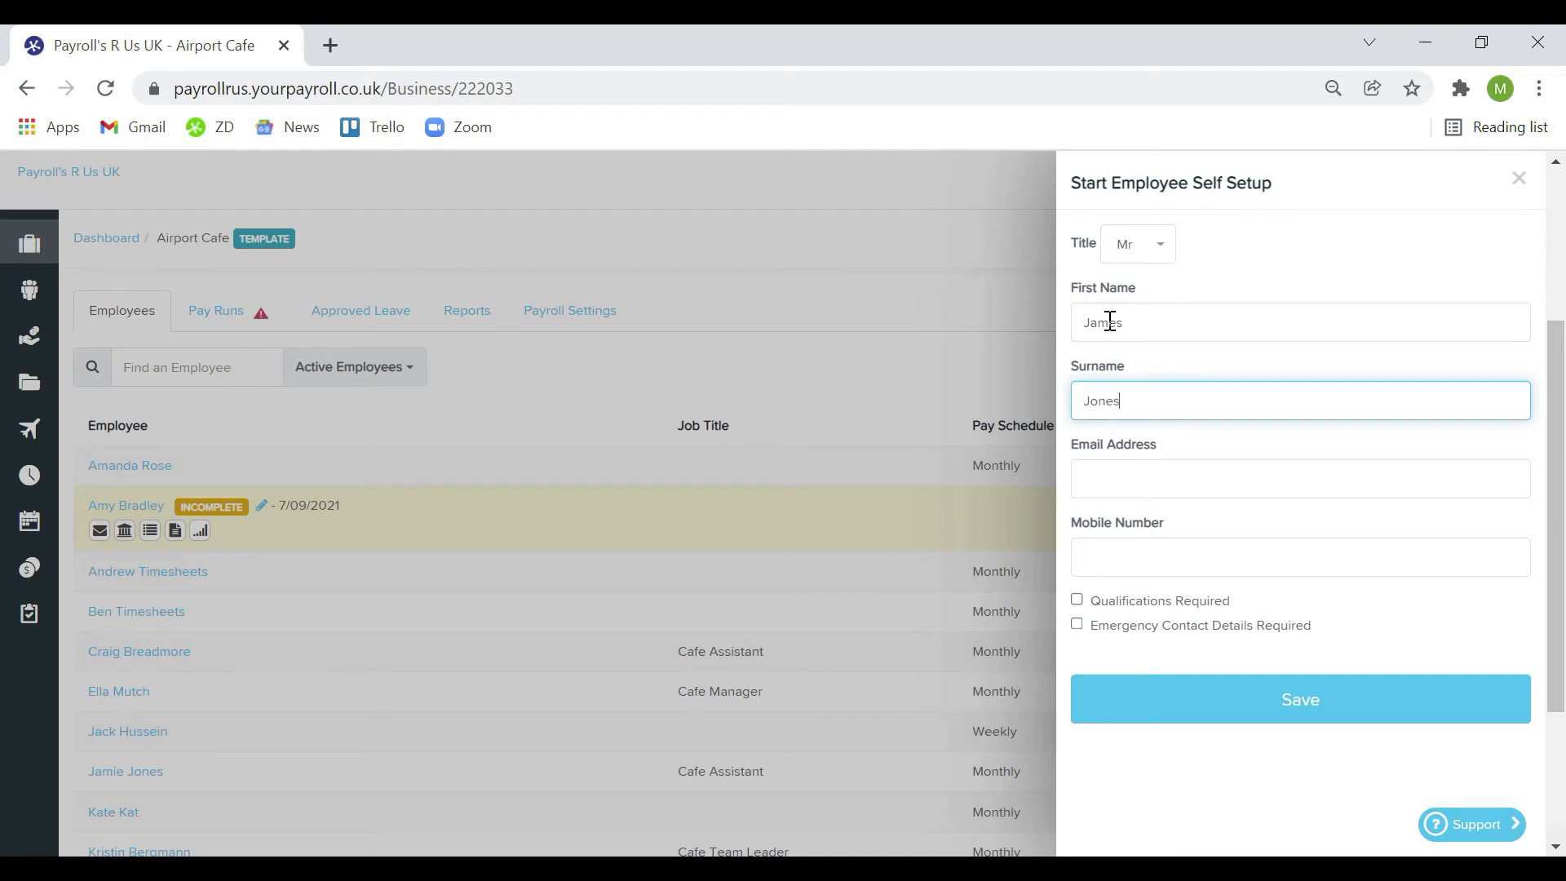
pyautogui.press('Tab')
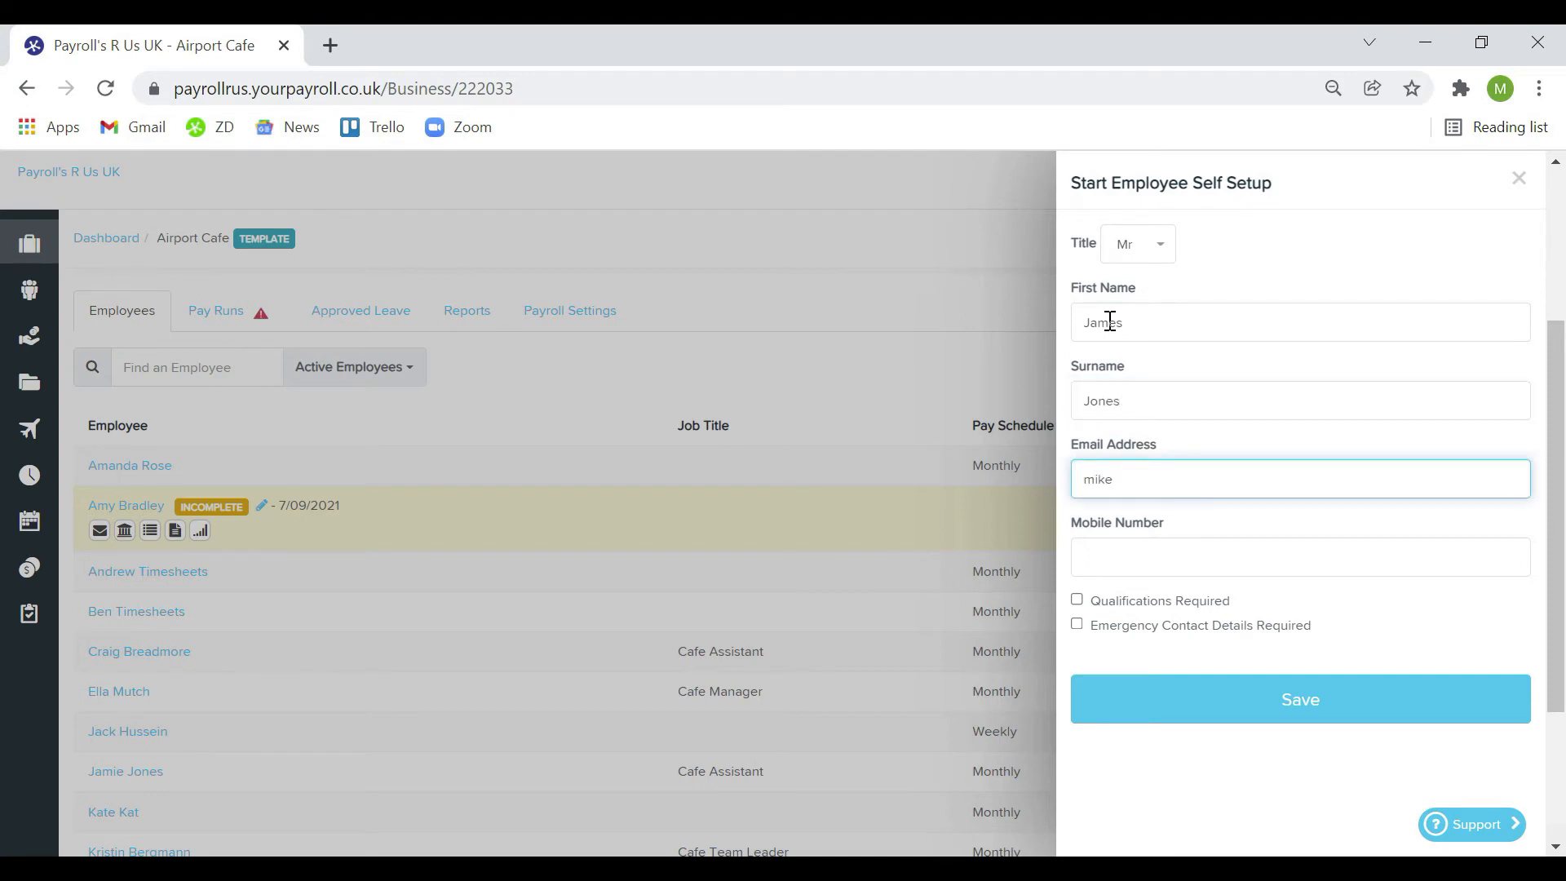
pyautogui.press('Tab')
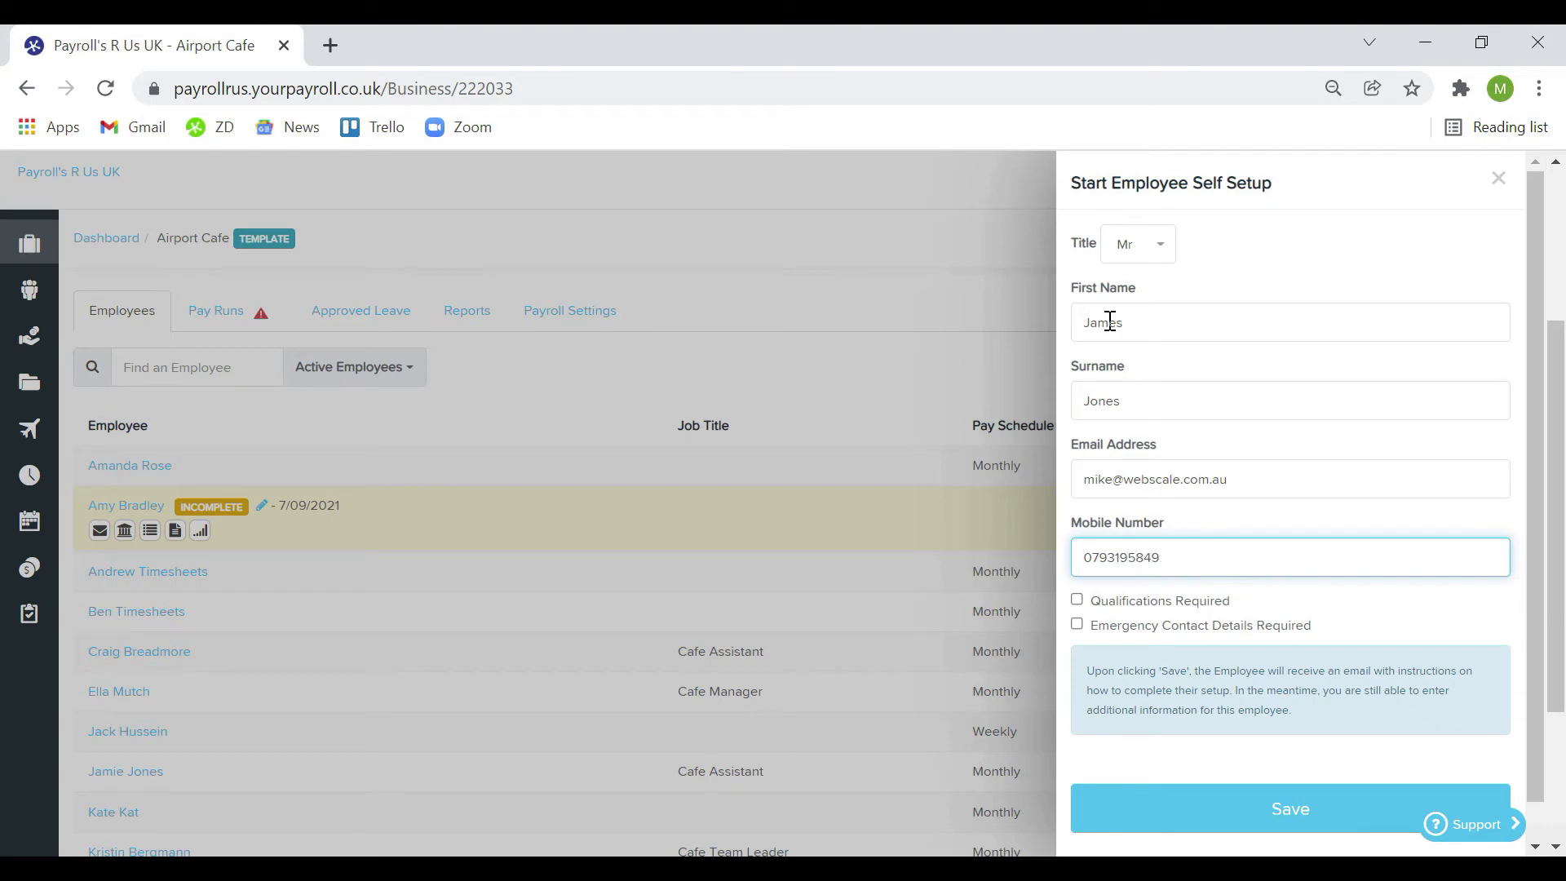
pyautogui.click(1249, 808)
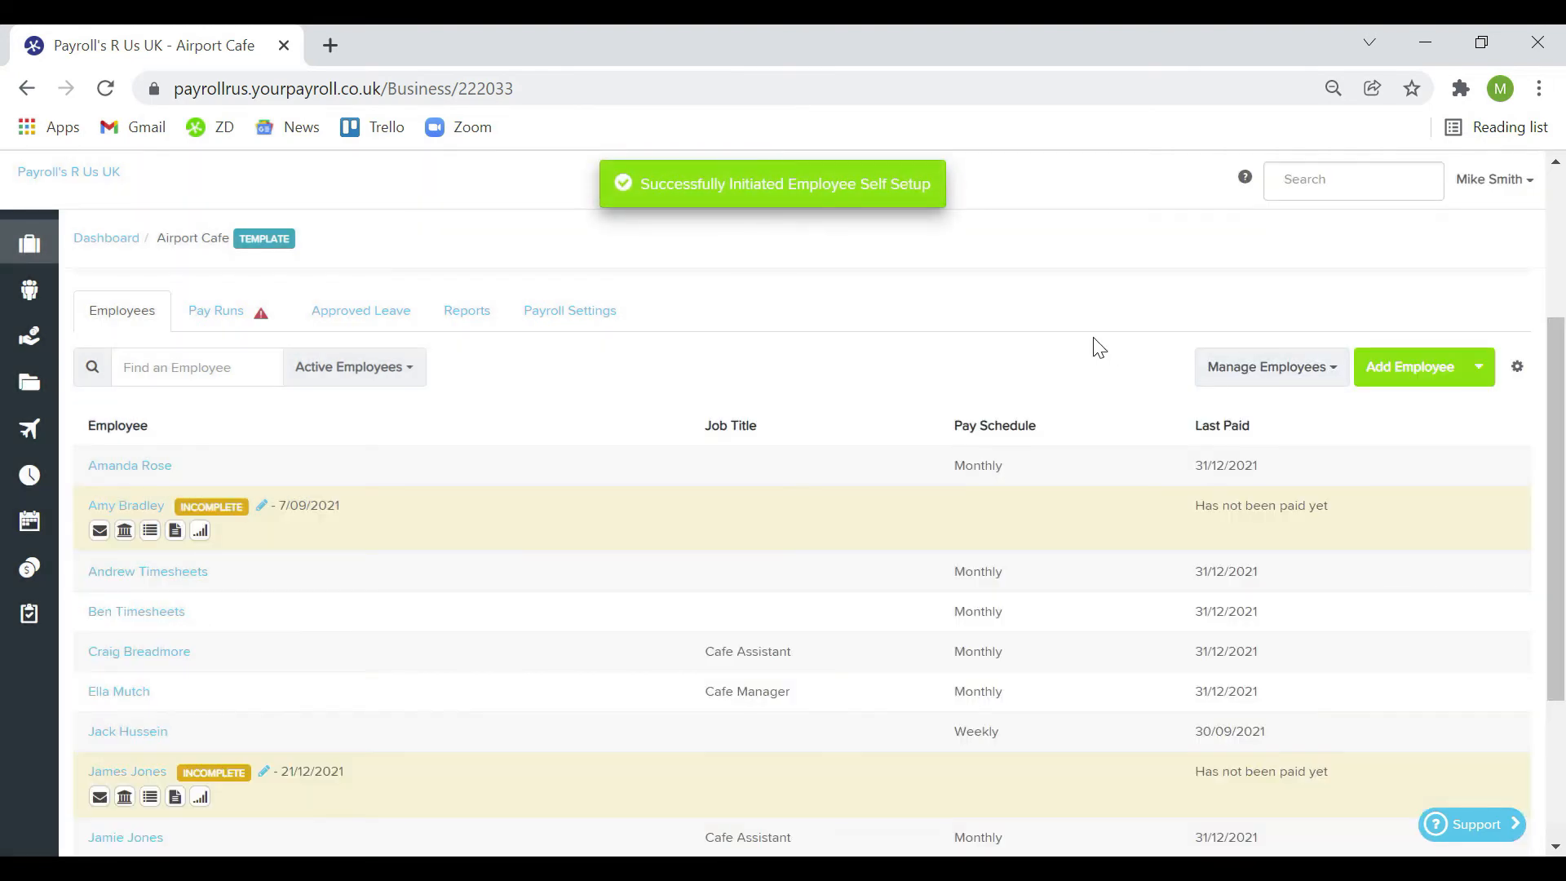
# Begin a full new employee form with title Miss, first name, surname and date of birth
pyautogui.click(1416, 372)
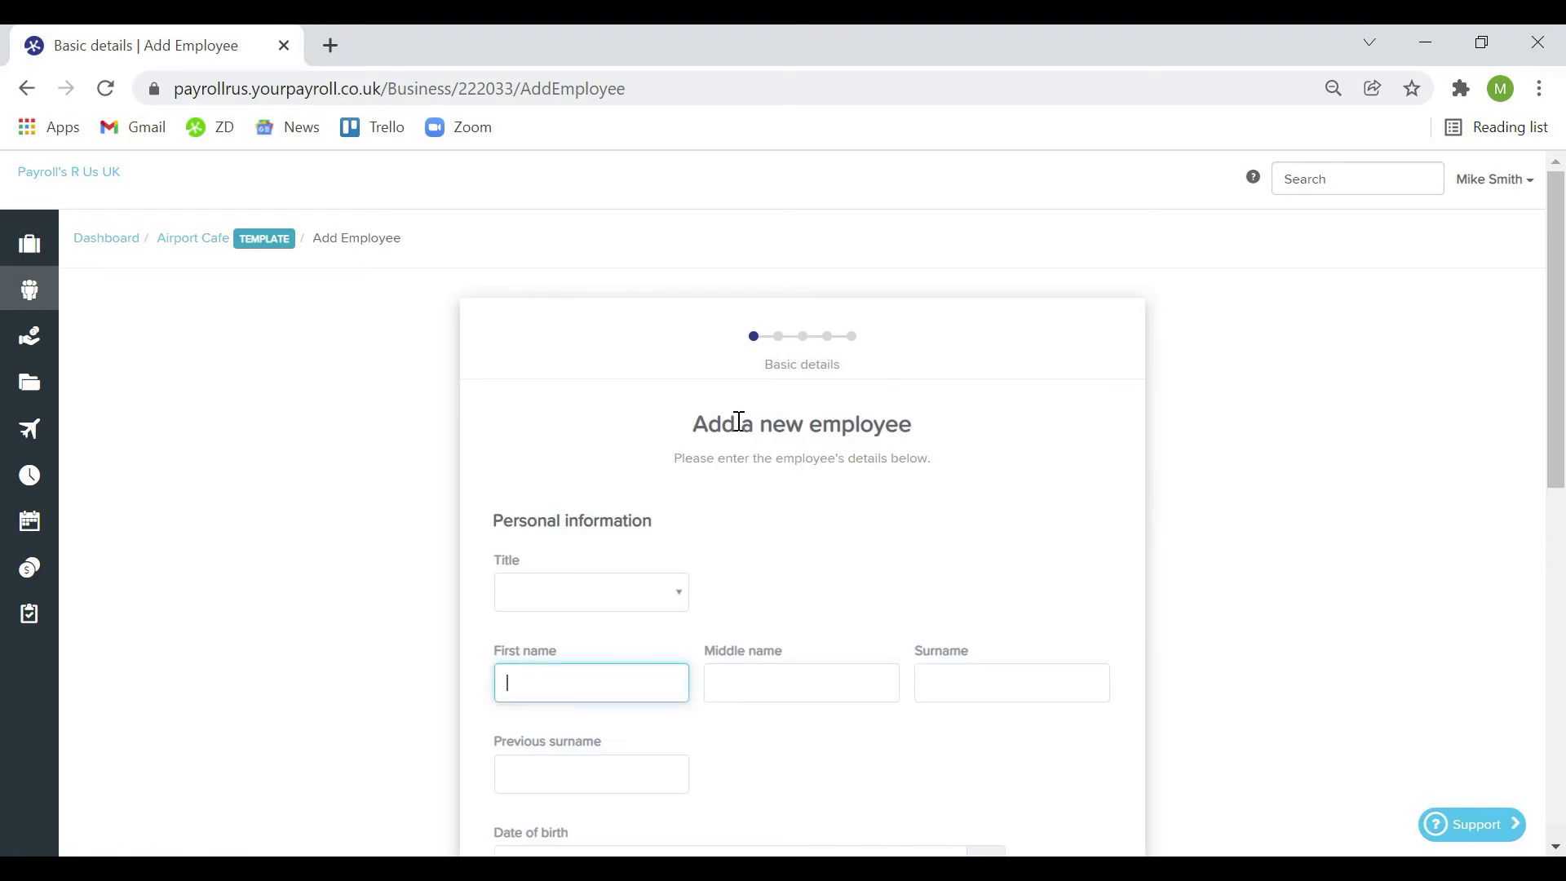
pyautogui.click(660, 601)
pyautogui.click(563, 676)
pyautogui.press('Tab')
pyautogui.press('Tab')
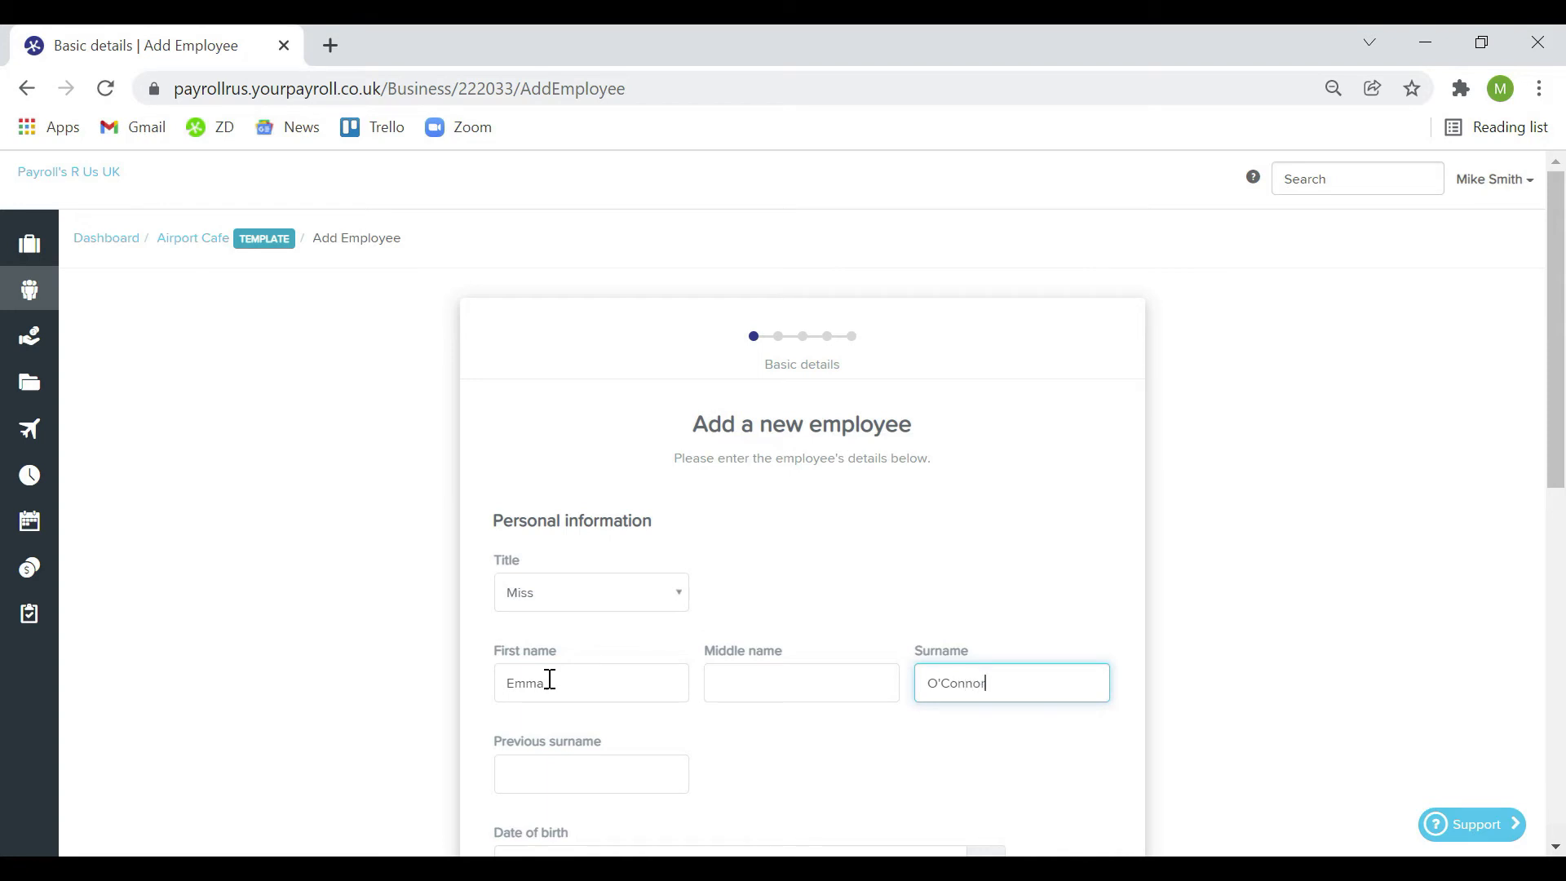
pyautogui.scroll(-4, 551, 679)
pyautogui.click(550, 517)
pyautogui.write('01/01/1992')
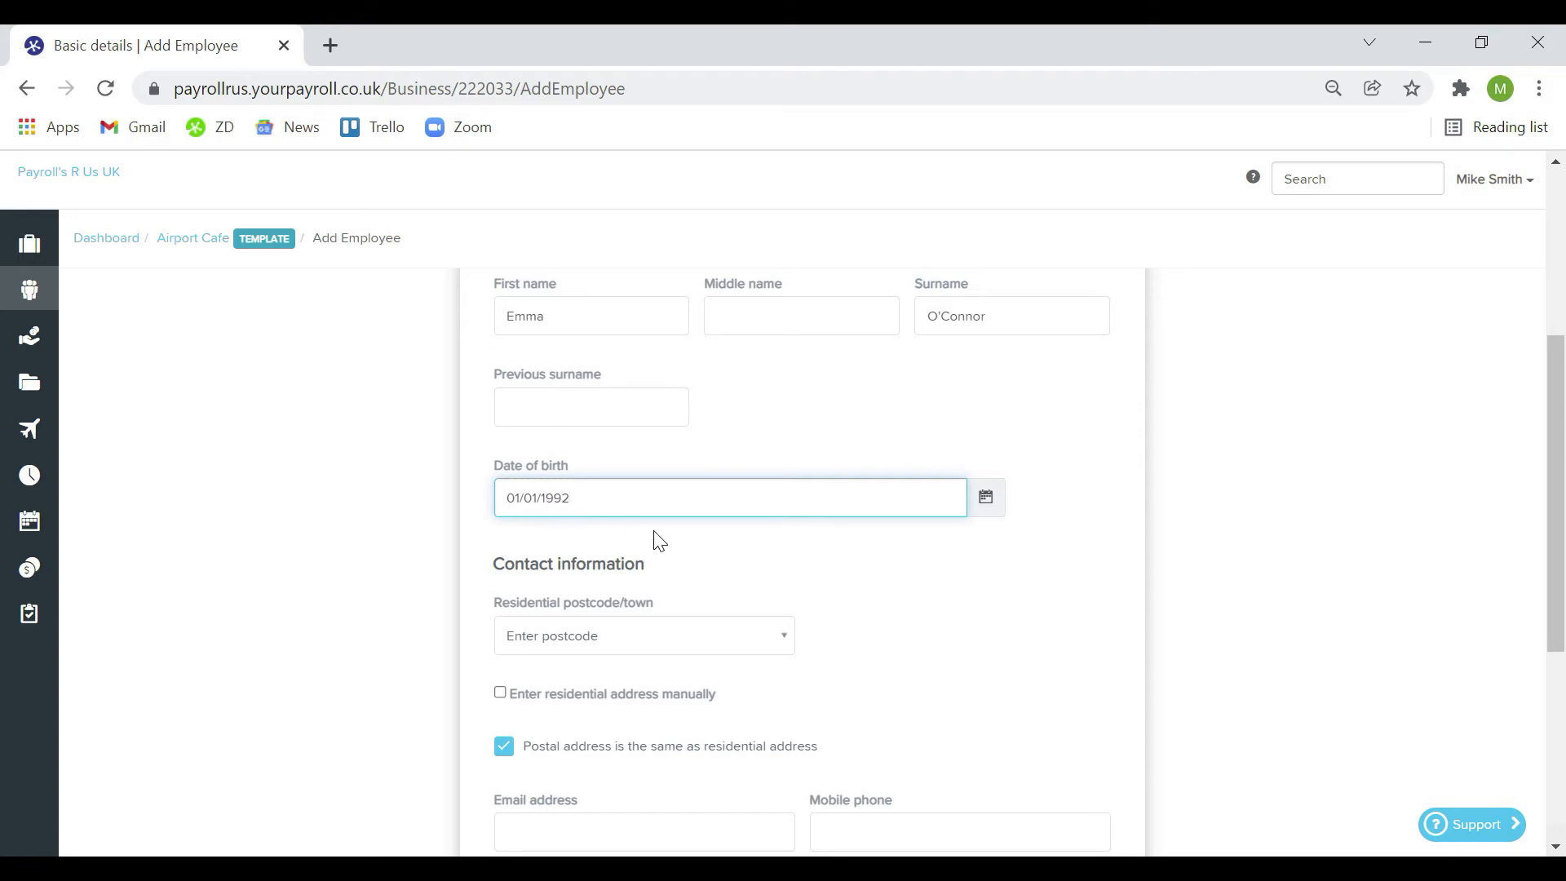
# Look up the residential postcode, set employee notifications to None, and proceed to Employment details
pyautogui.scroll(-3, 658, 542)
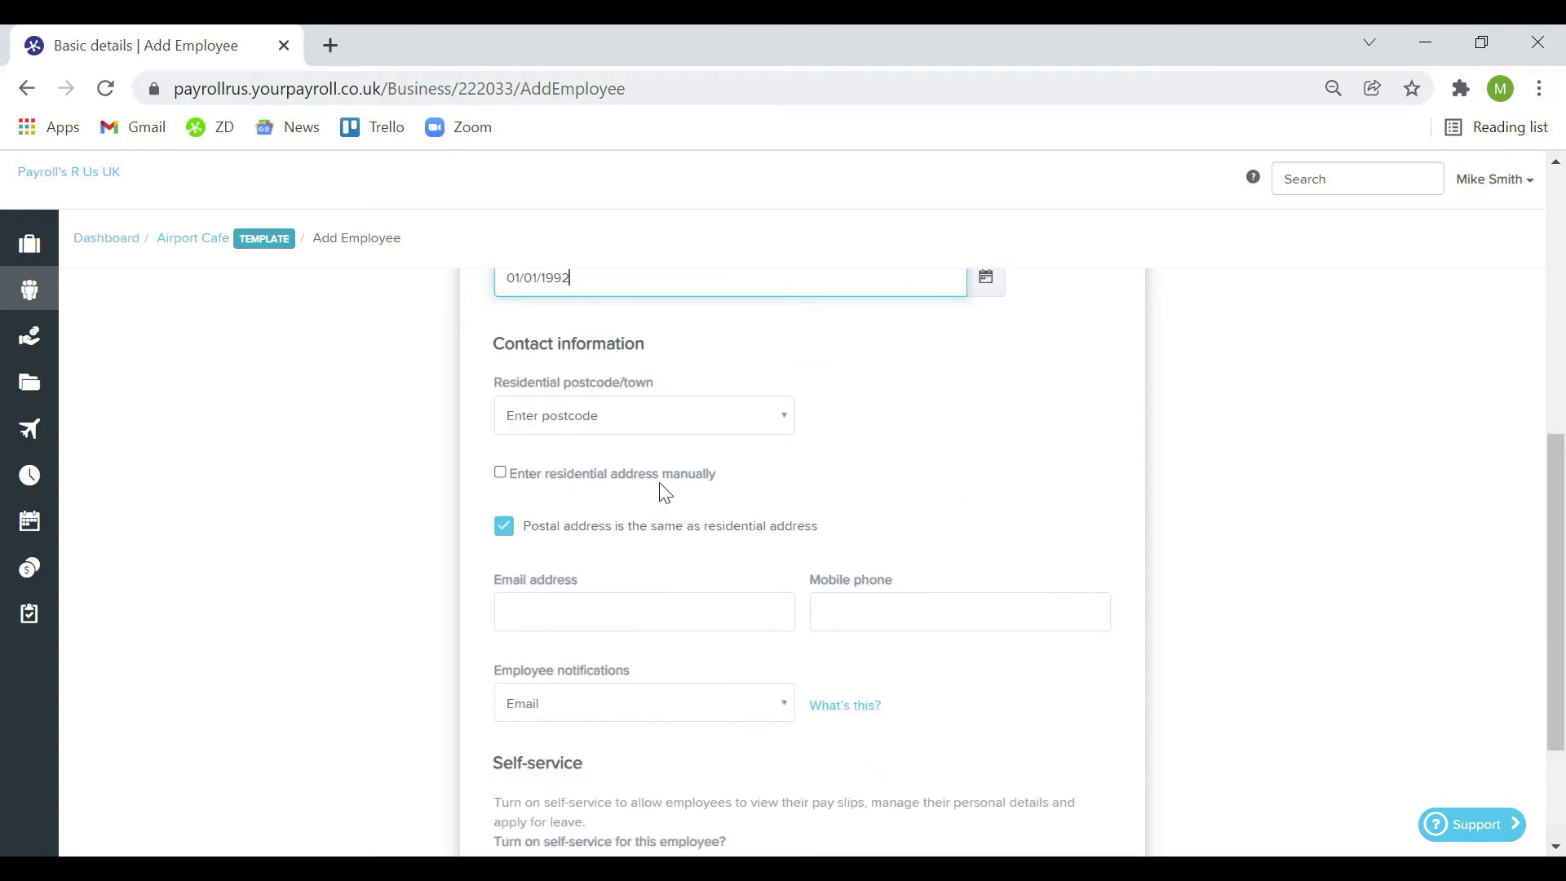
pyautogui.click(644, 428)
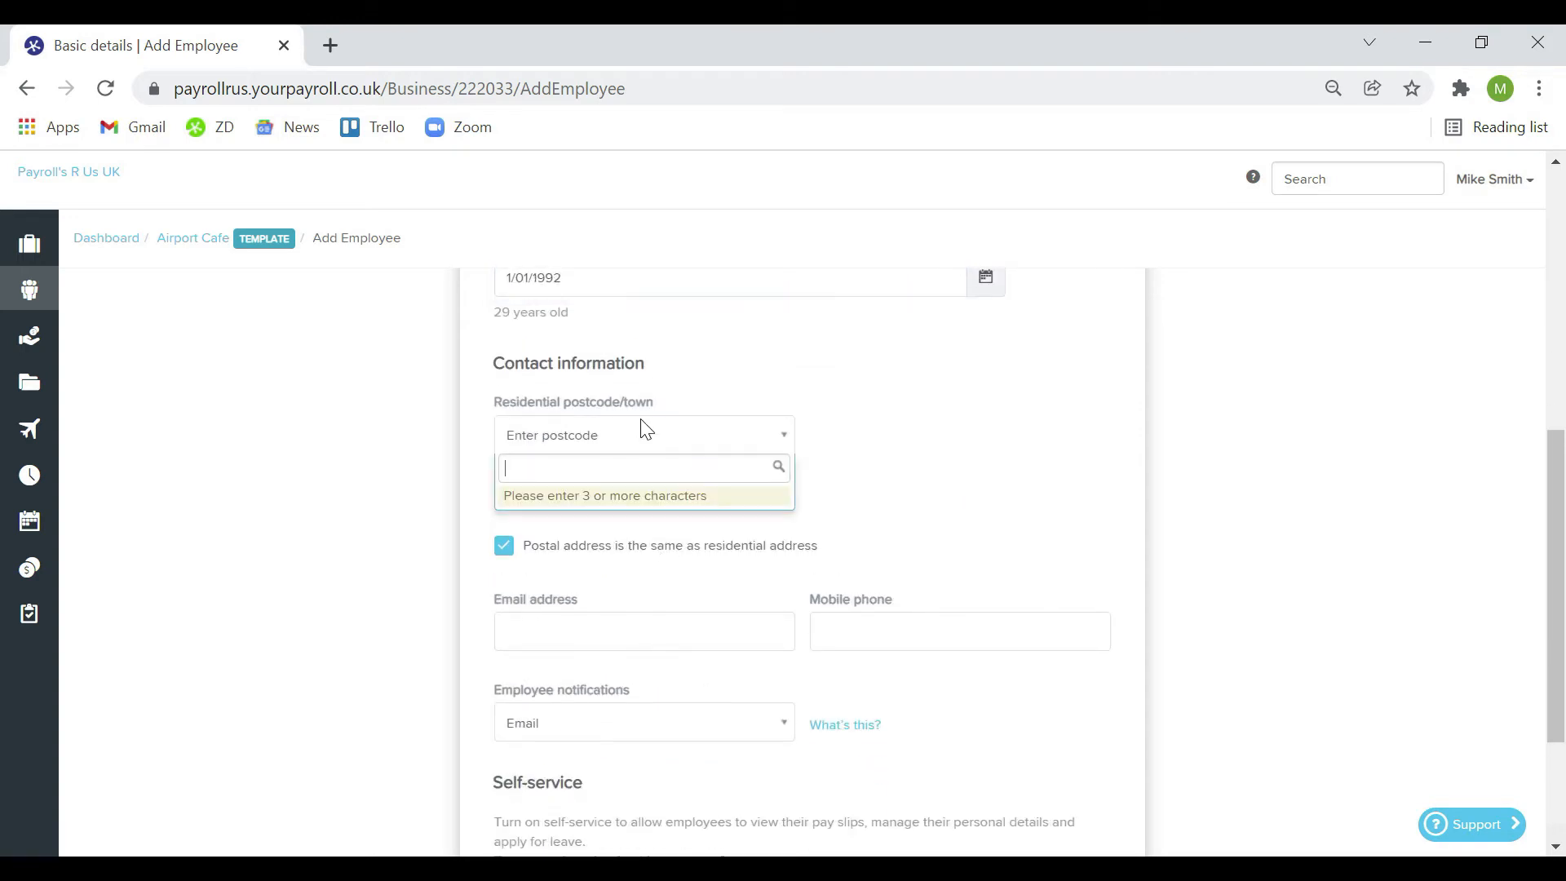
pyautogui.write('rg414yy')
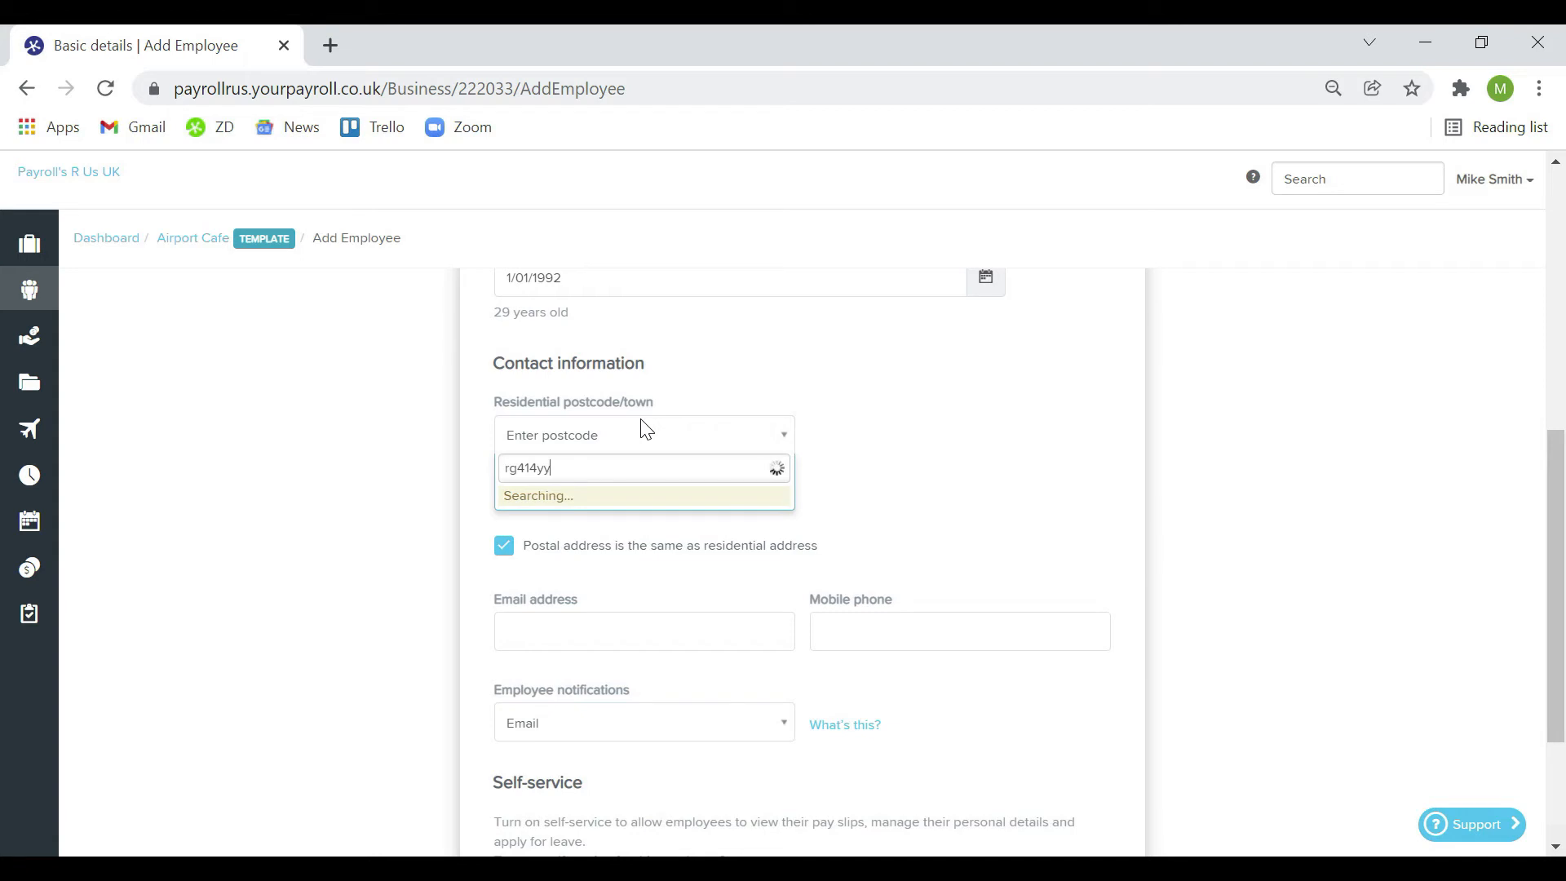
pyautogui.click(617, 499)
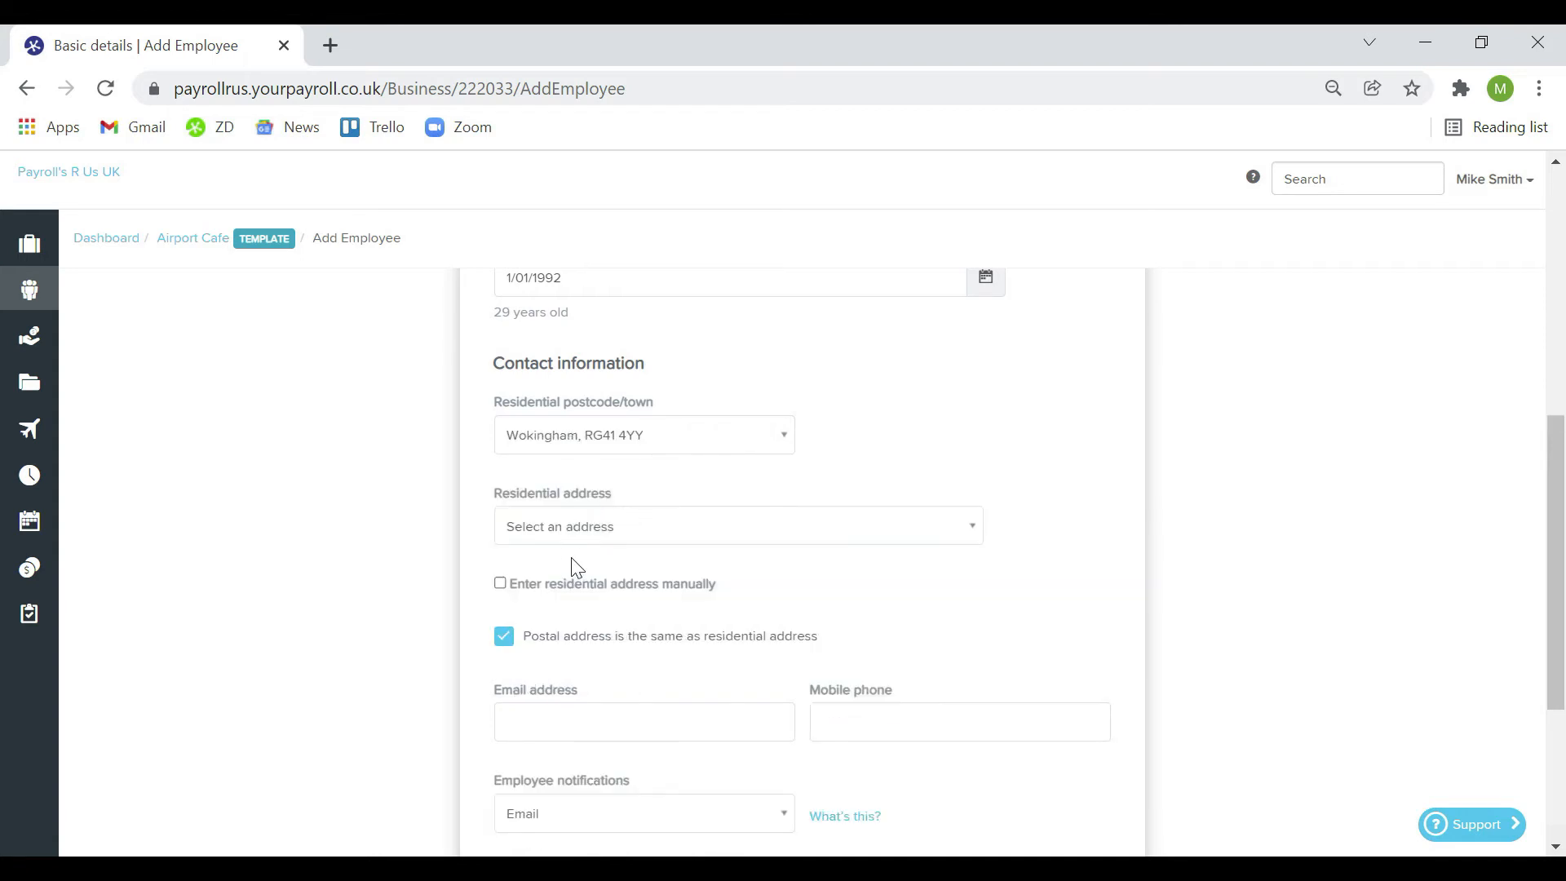
pyautogui.click(664, 522)
pyautogui.scroll(-1, 717, 615)
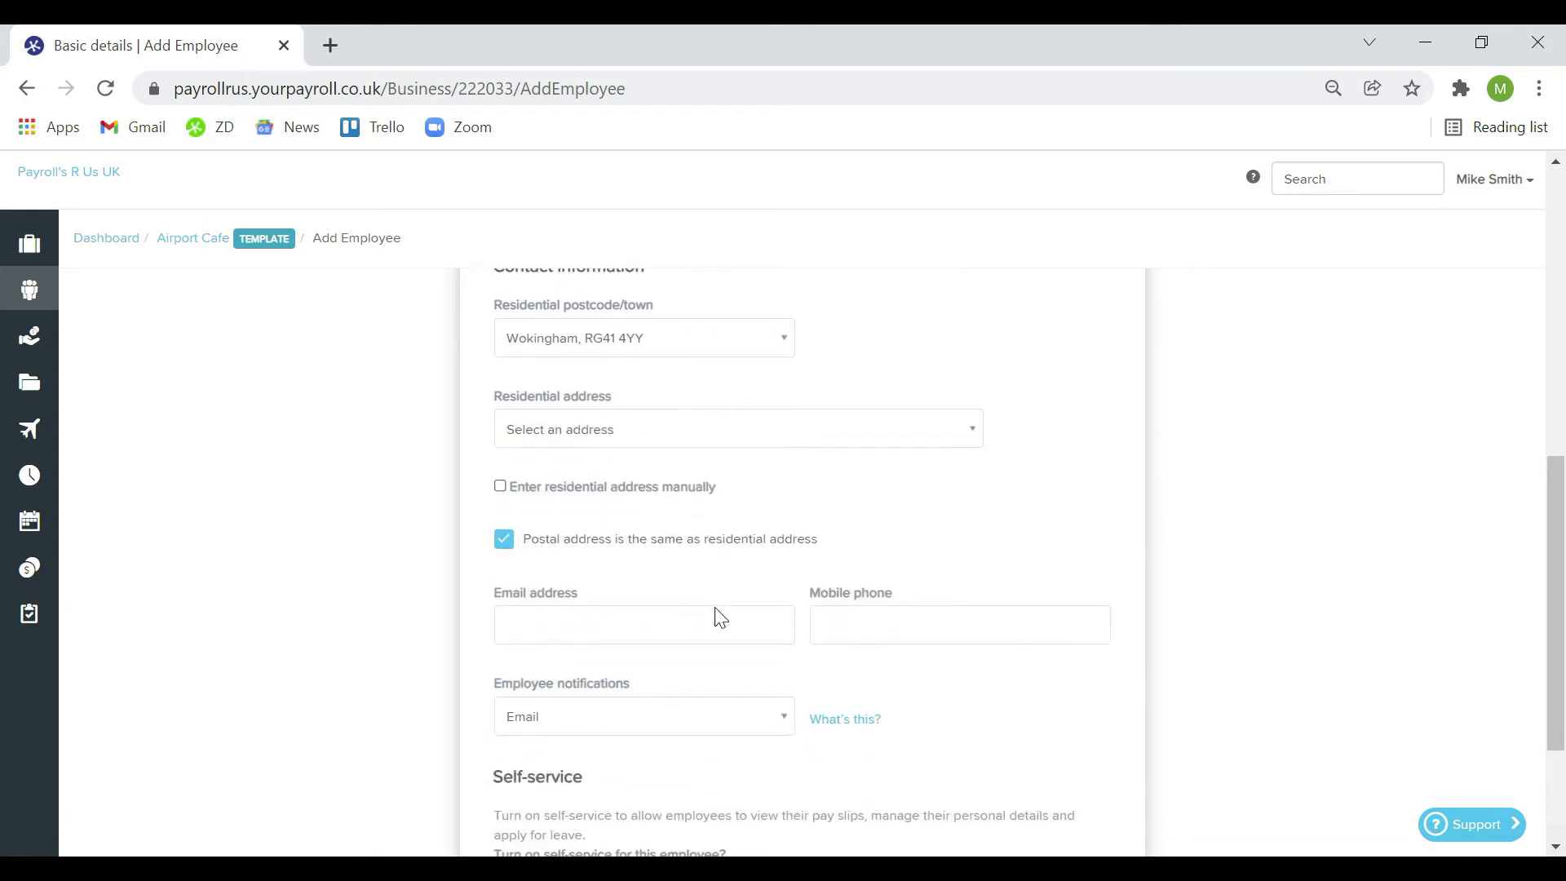
pyautogui.scroll(-1, 717, 607)
pyautogui.click(665, 624)
pyautogui.click(592, 649)
pyautogui.scroll(-1, 659, 649)
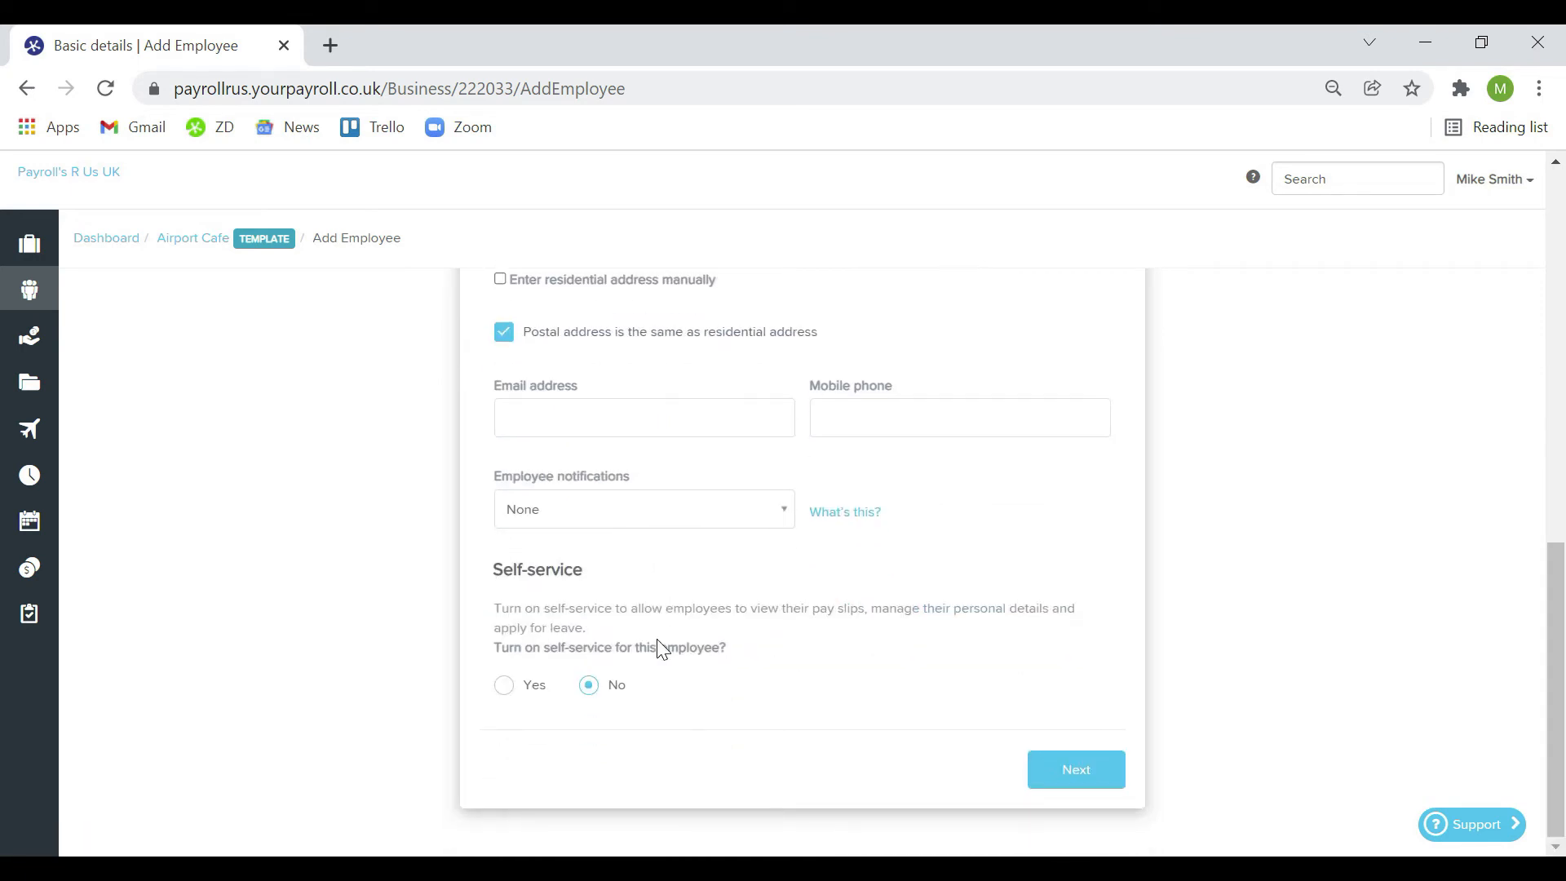
pyautogui.click(1054, 767)
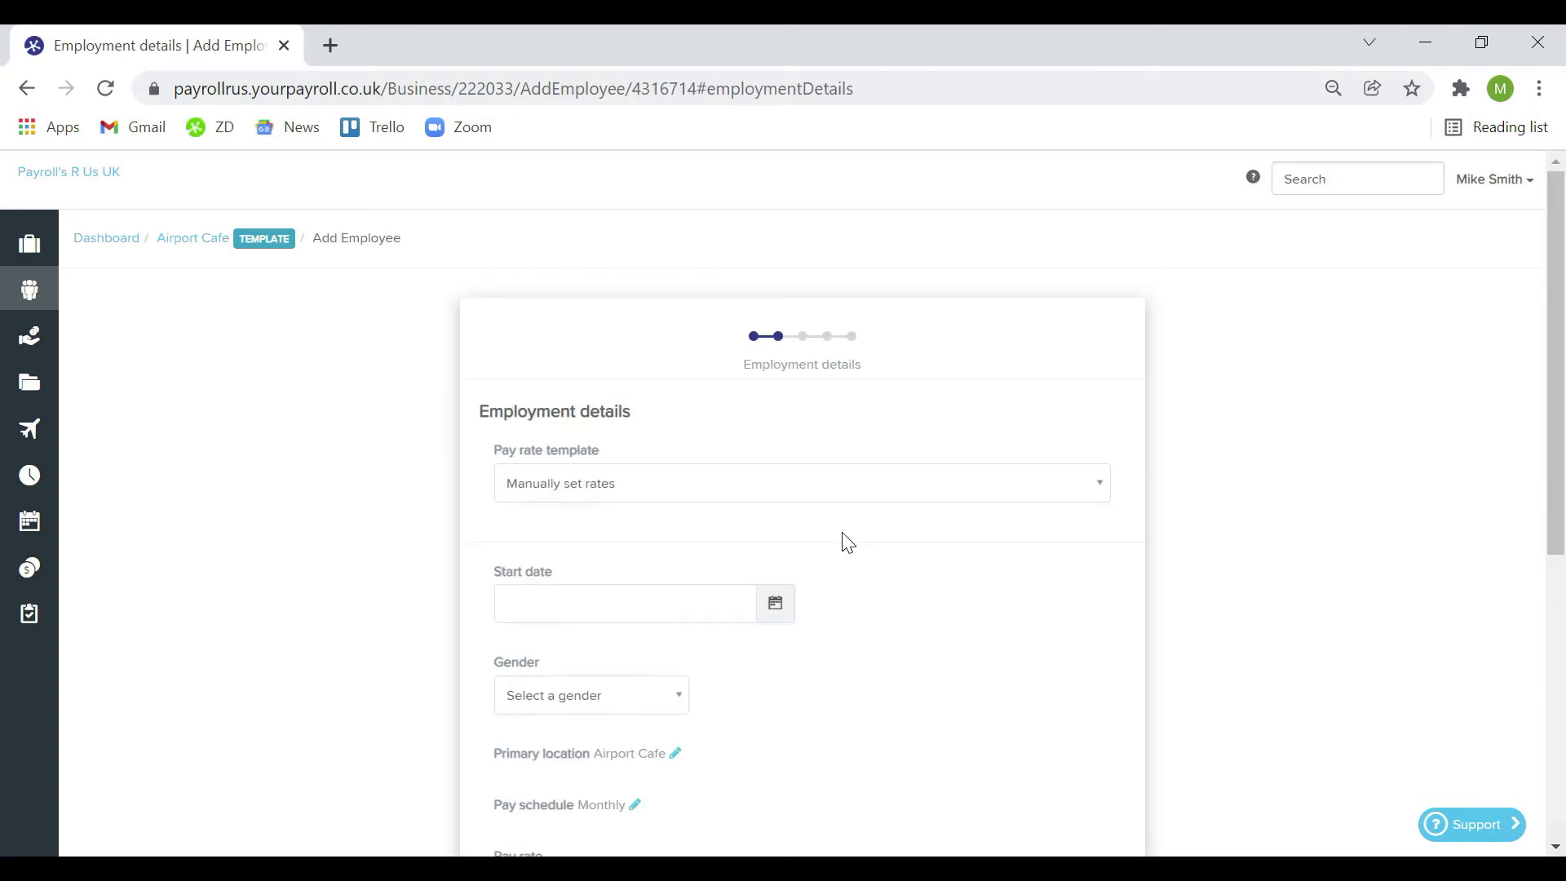
# Keep manually set pay rates, set start date 01/01/2022 and gender Female
pyautogui.click(804, 494)
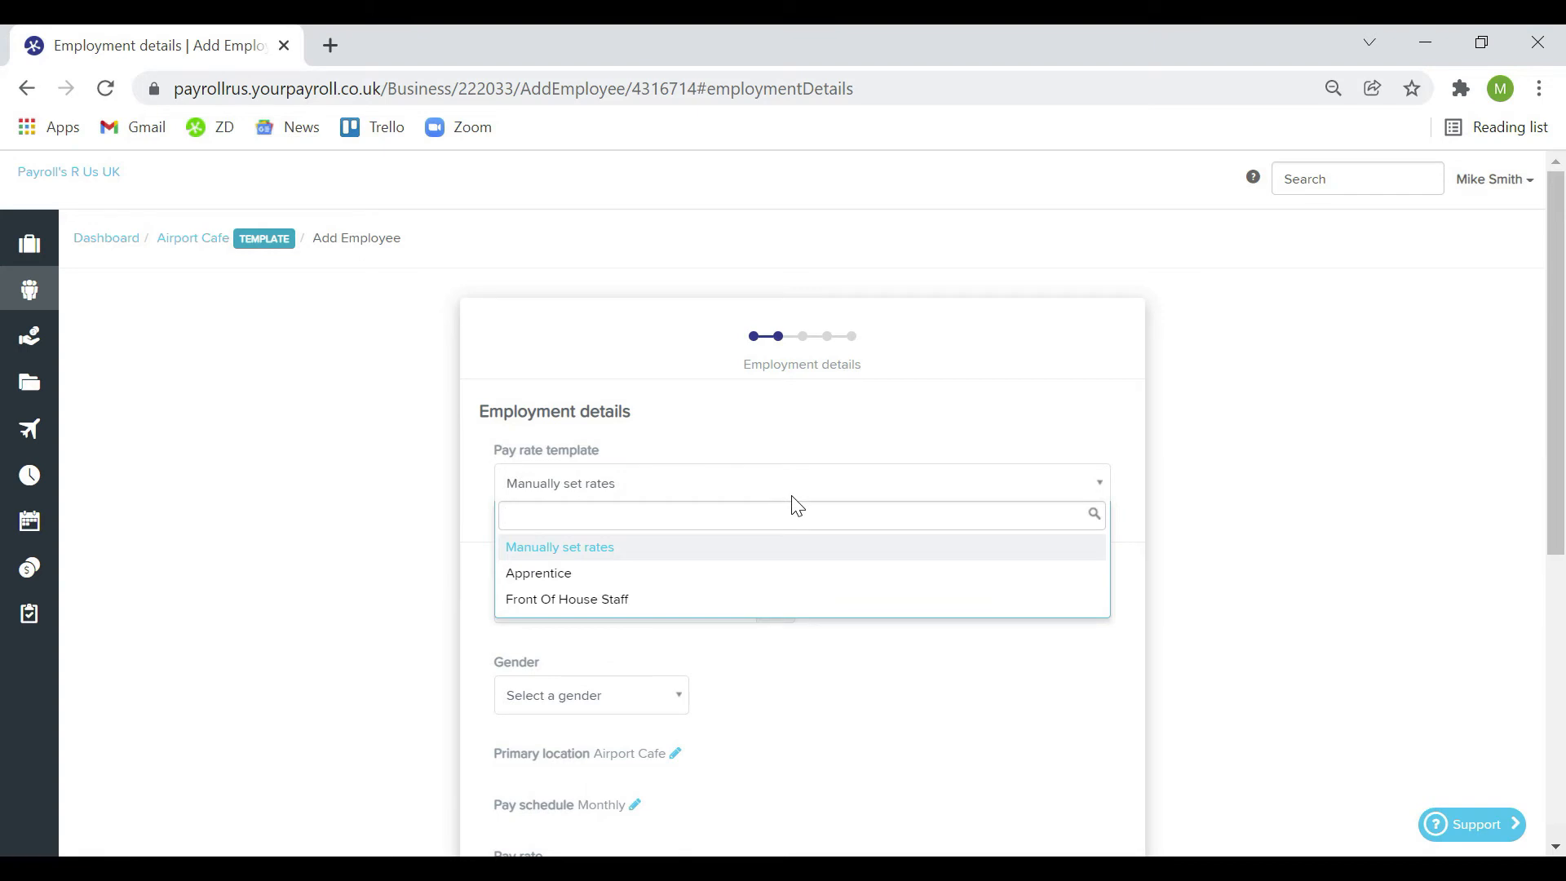
pyautogui.click(638, 548)
pyautogui.click(611, 600)
pyautogui.write('01/01/2022')
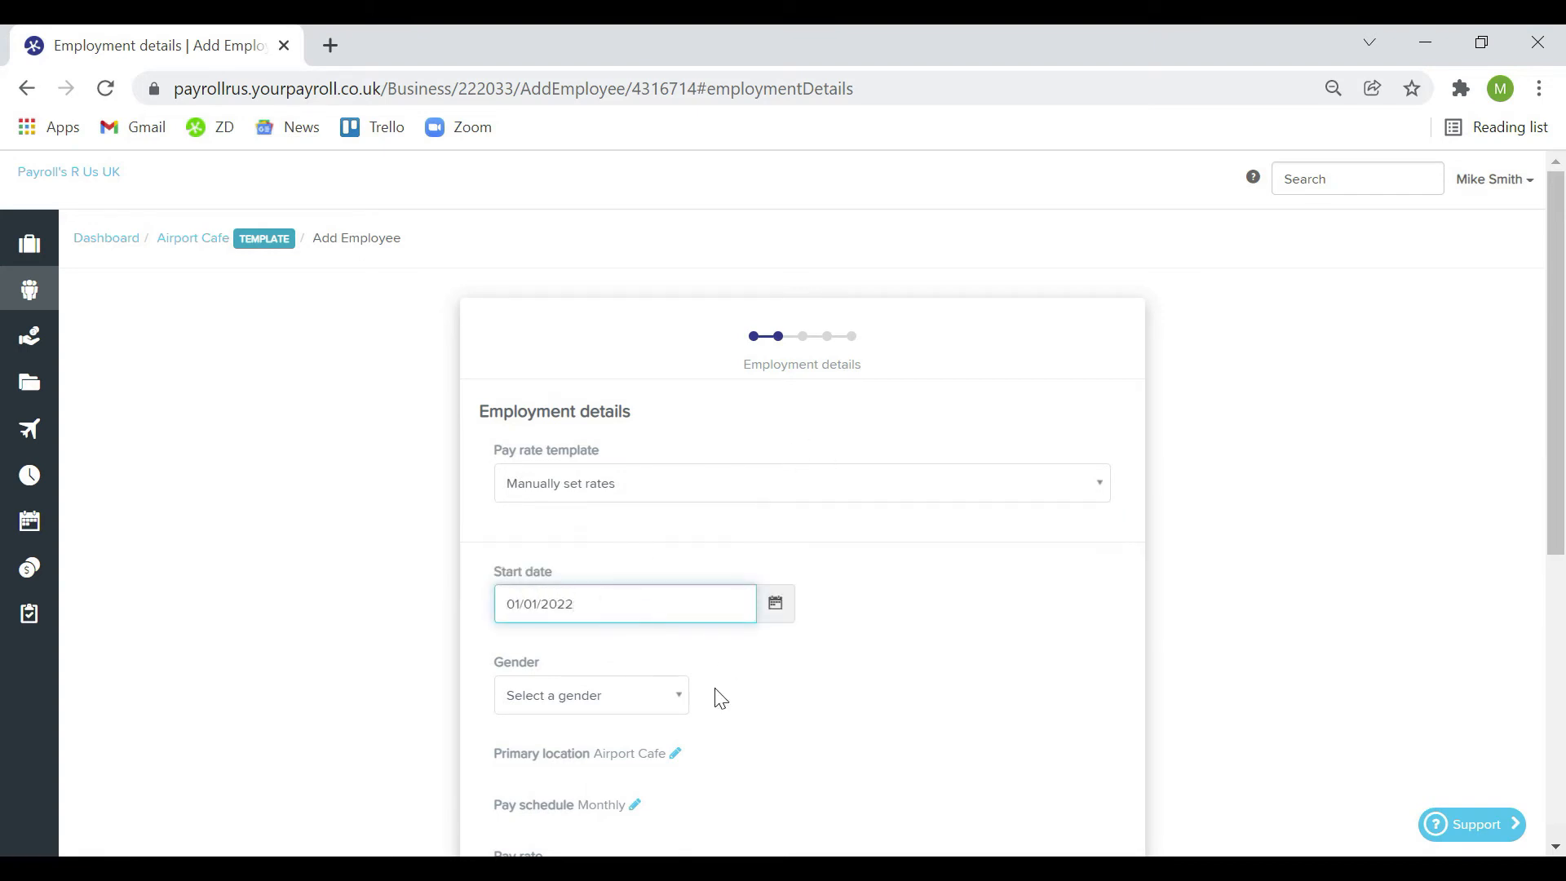
pyautogui.scroll(-4, 721, 699)
pyautogui.click(662, 370)
pyautogui.click(535, 403)
# Set pay to £11.00 per hour for 30 weekly hours, Hourly Pay with timesheets, and continue
pyautogui.click(664, 561)
pyautogui.click(682, 594)
pyautogui.click(607, 576)
pyautogui.write('11.00')
pyautogui.click(896, 550)
pyautogui.write('30')
pyautogui.click(766, 709)
pyautogui.click(647, 602)
pyautogui.scroll(-2, 796, 653)
pyautogui.click(700, 711)
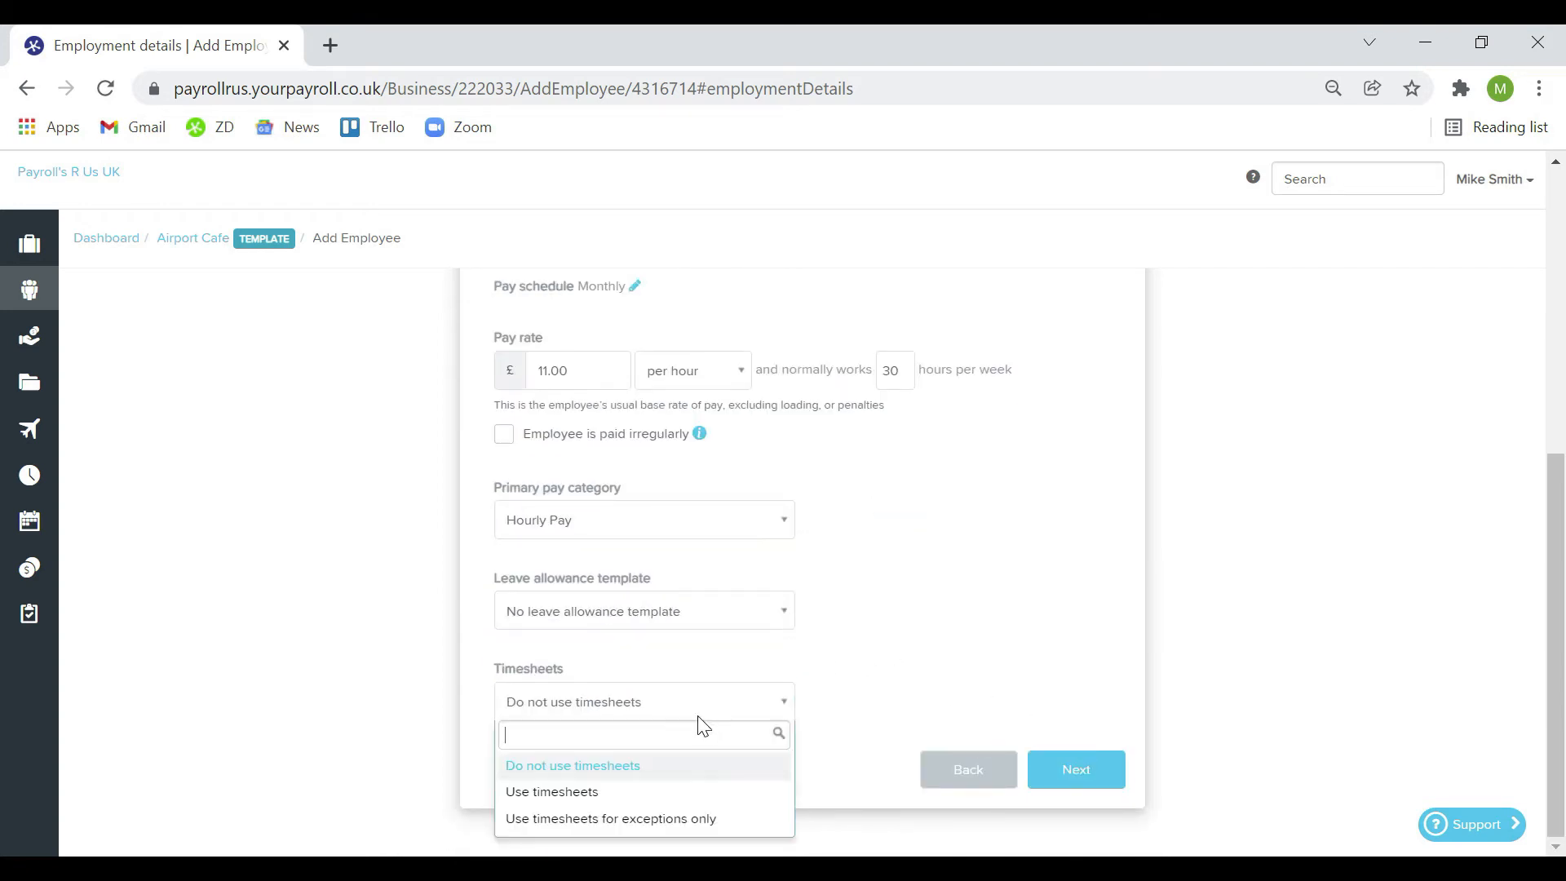
pyautogui.click(604, 793)
pyautogui.click(1103, 772)
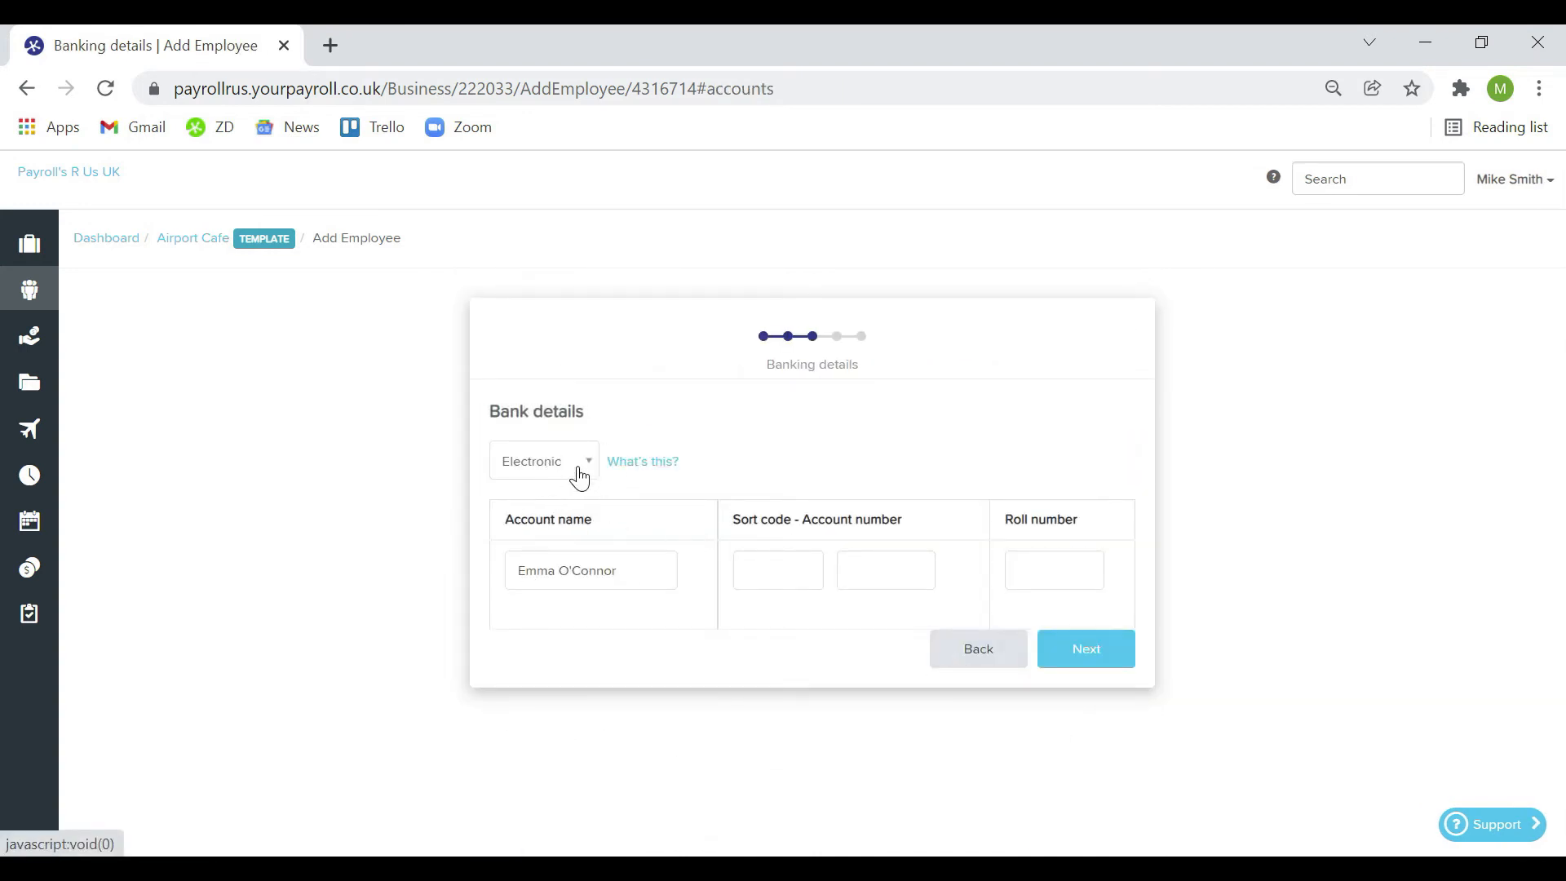
# Set the employee's payment method to Cash/cheque and continue to tax details
pyautogui.click(588, 471)
pyautogui.click(542, 598)
pyautogui.click(1074, 522)
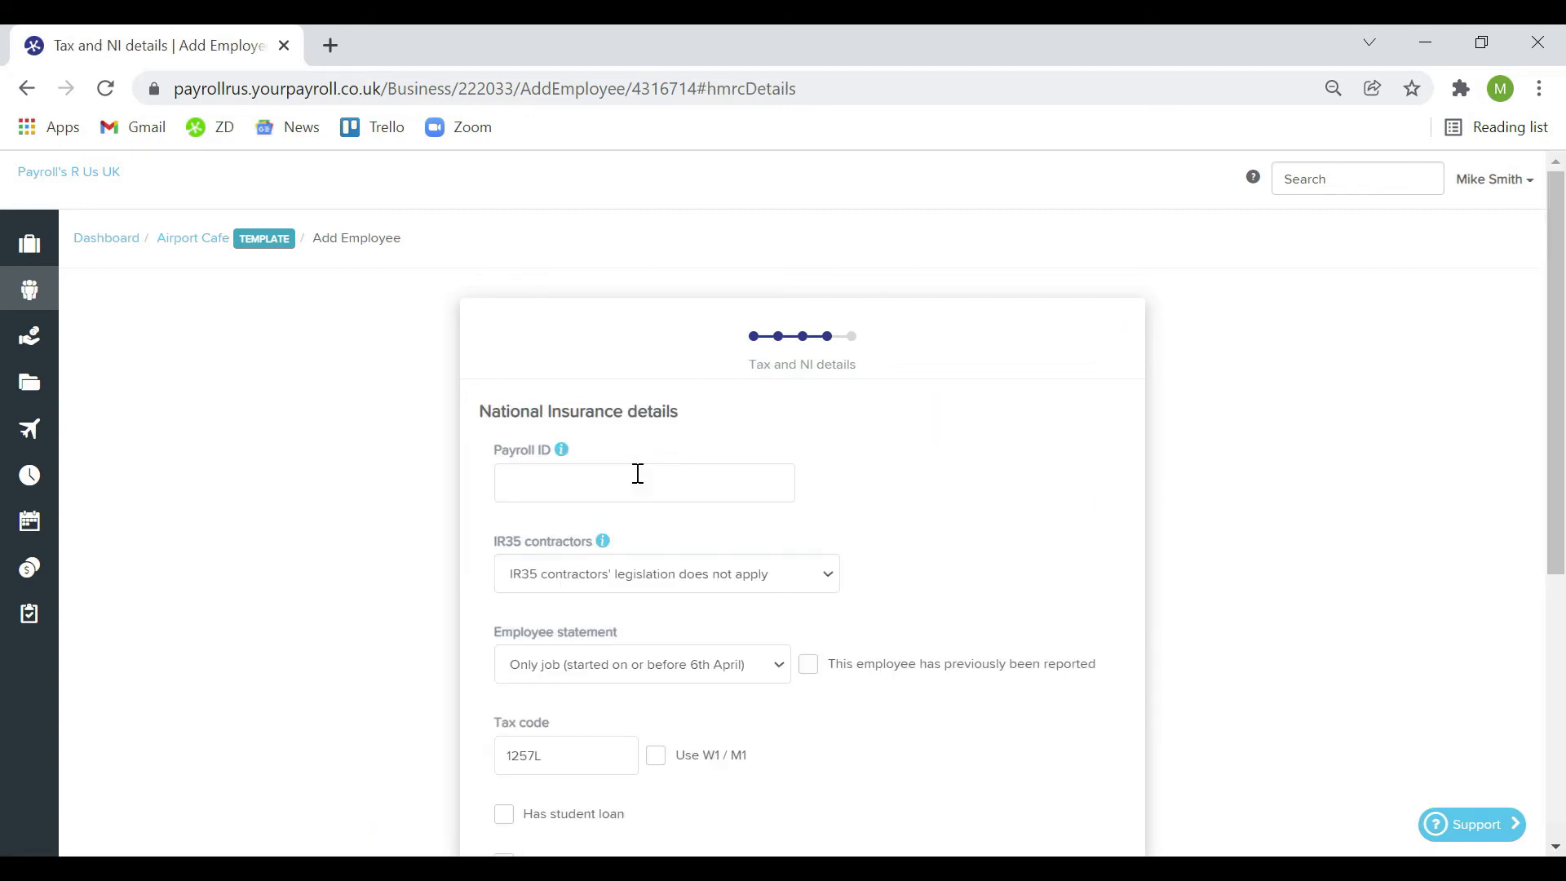
# Enter the payroll ID and National Insurance number, finish the setup, and return home
pyautogui.click(620, 483)
pyautogui.write('PP123')
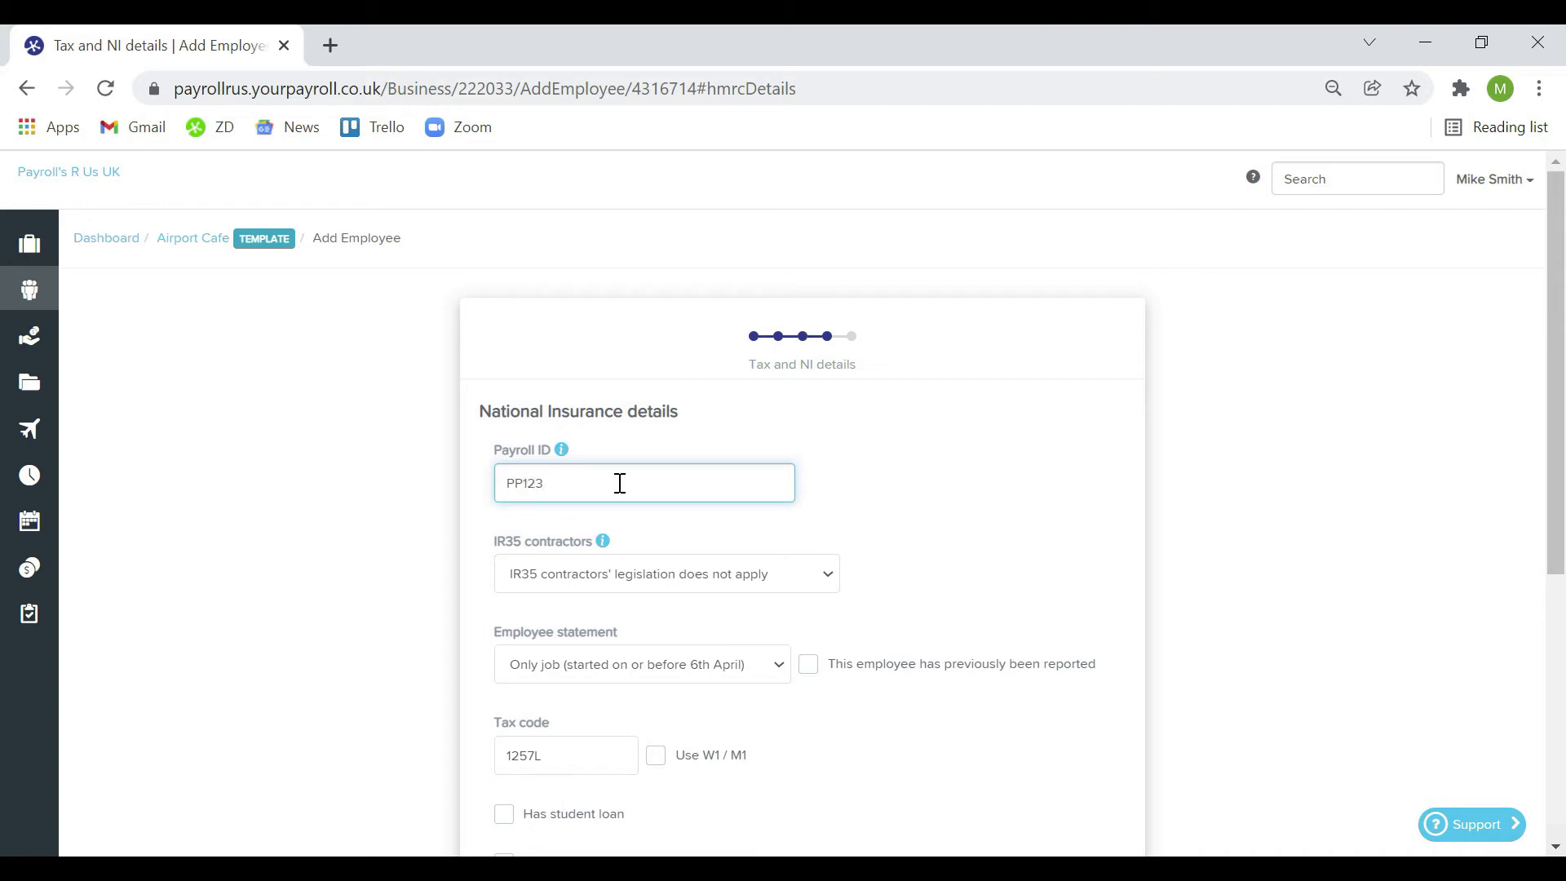
pyautogui.scroll(-4, 620, 484)
pyautogui.click(553, 640)
pyautogui.write('AB123456A')
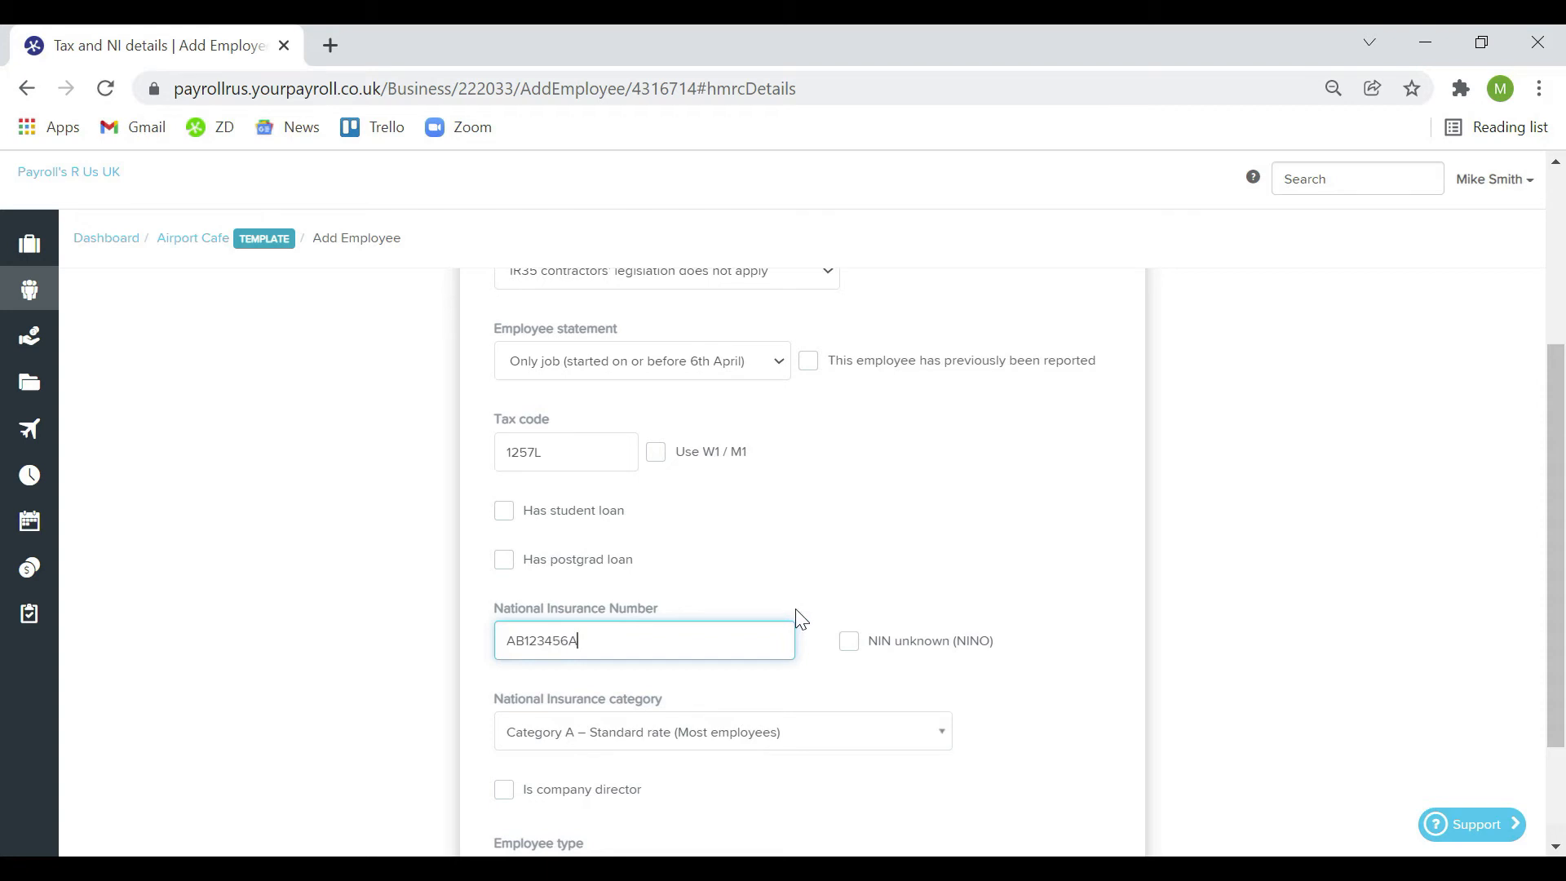
pyautogui.scroll(-2, 797, 620)
pyautogui.click(1079, 754)
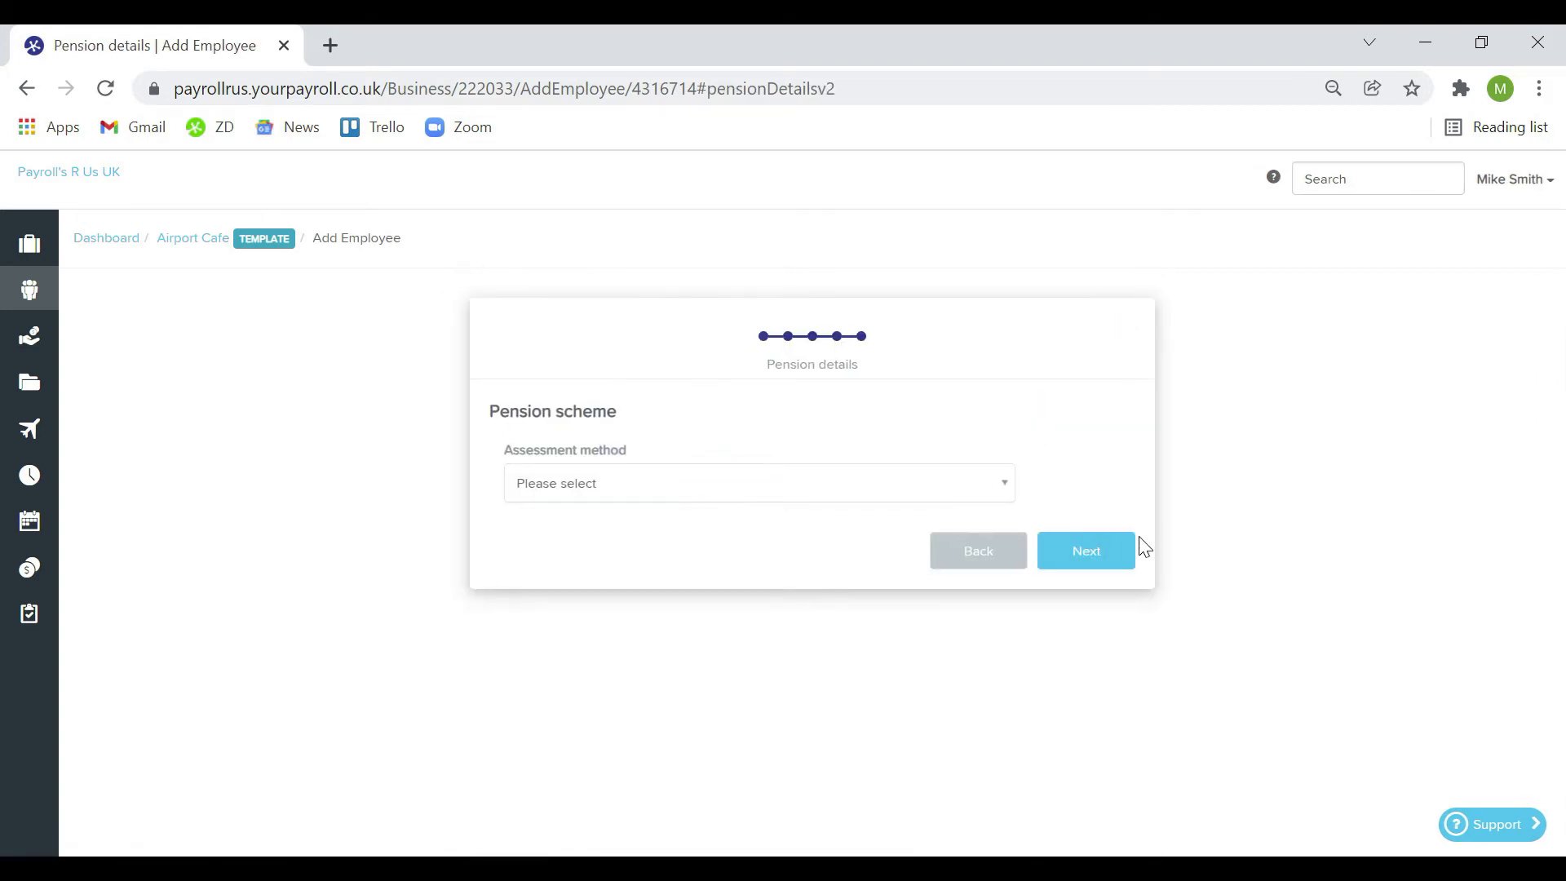
pyautogui.click(1128, 547)
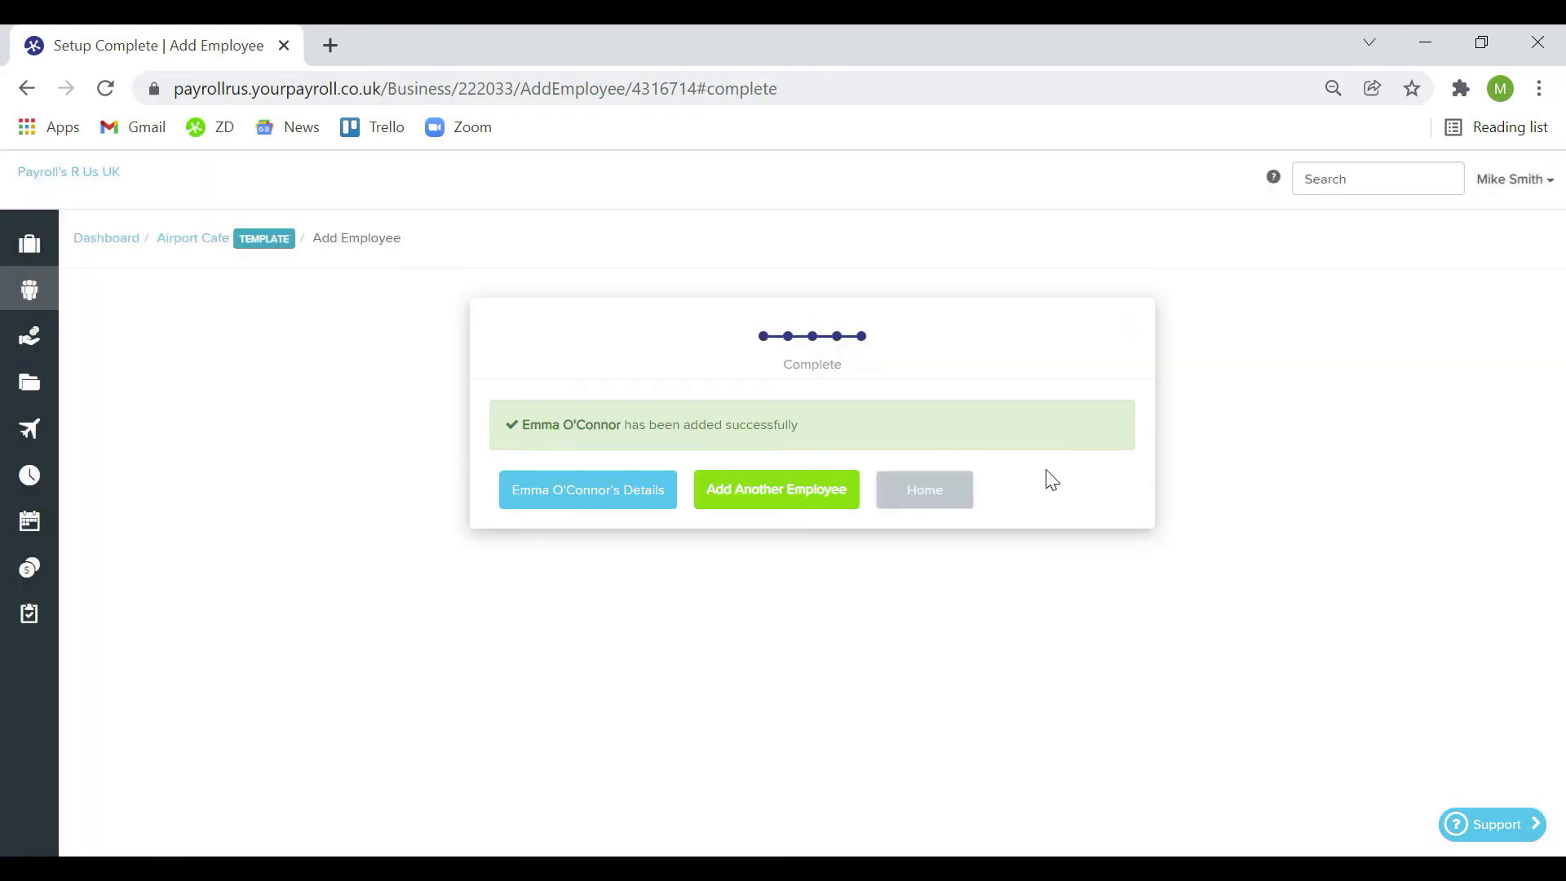
pyautogui.click(915, 499)
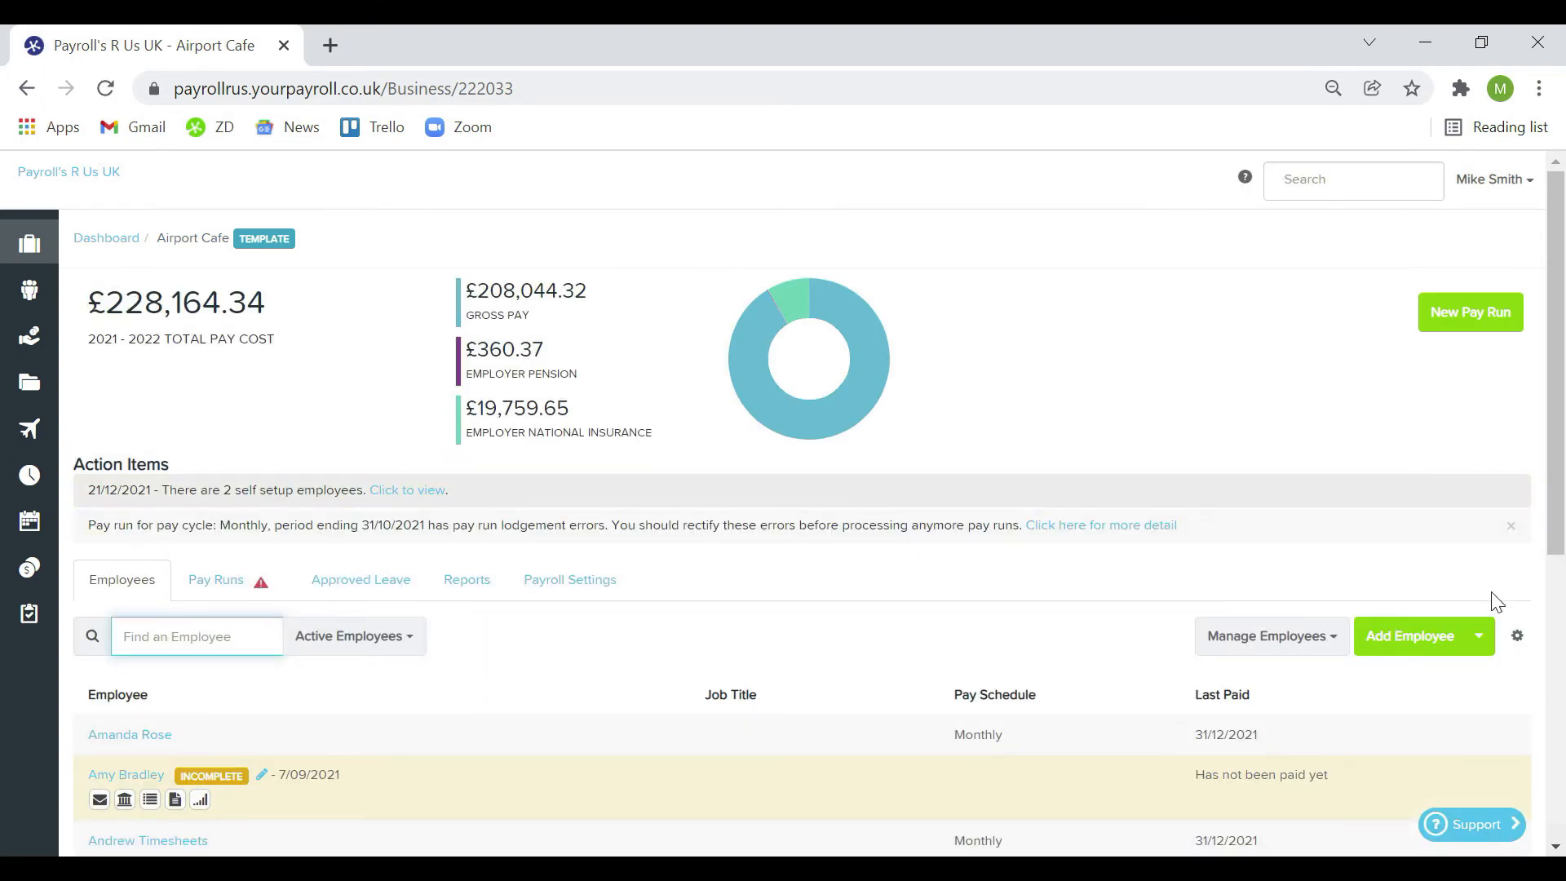
pyautogui.click(1482, 651)
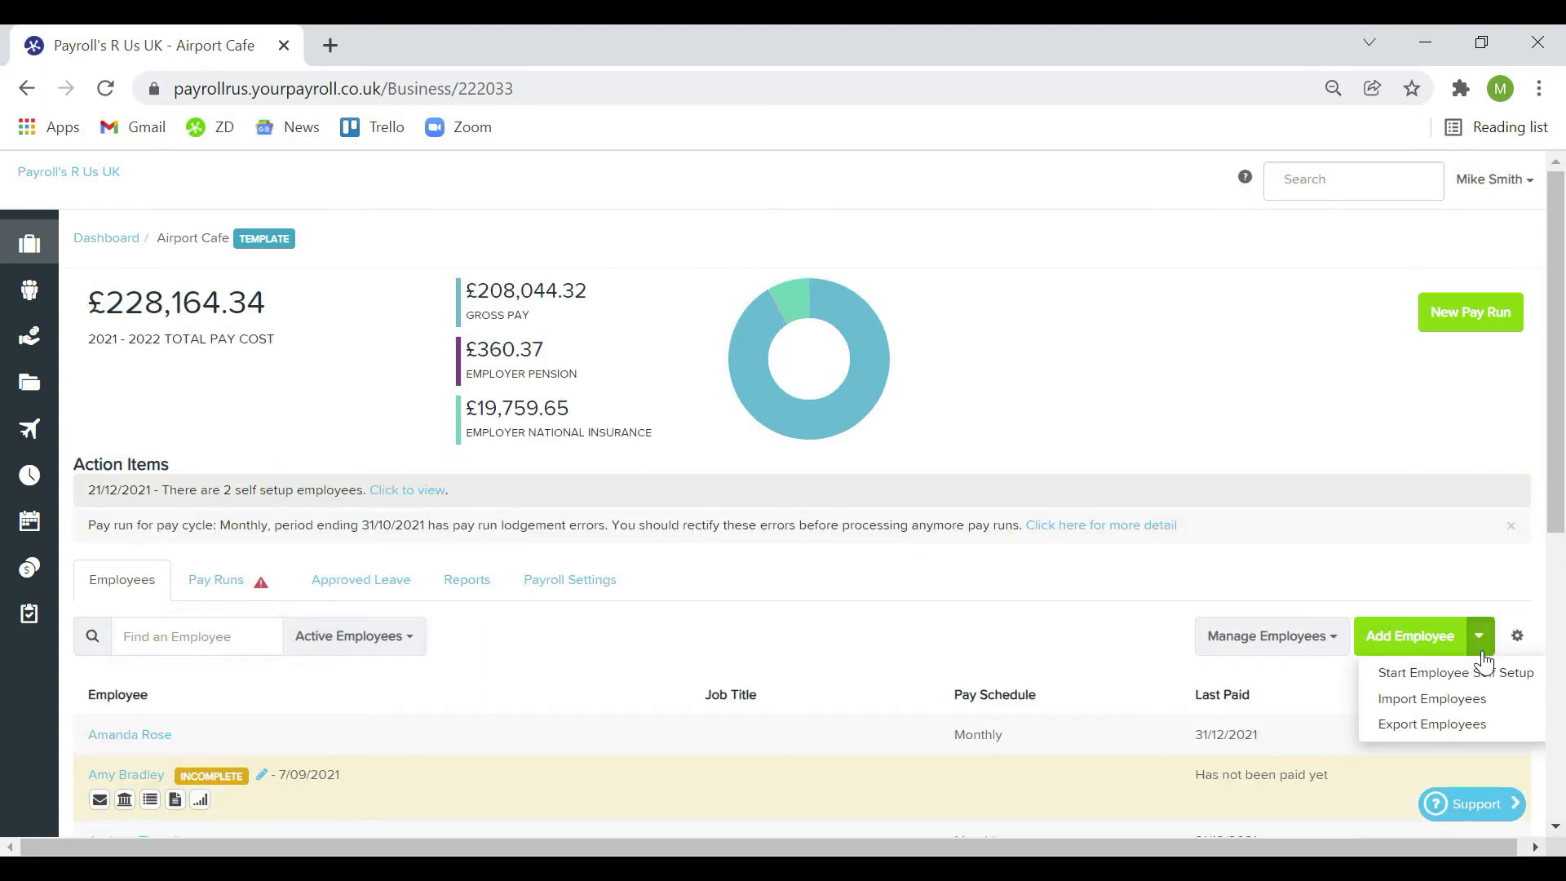
pyautogui.click(1450, 700)
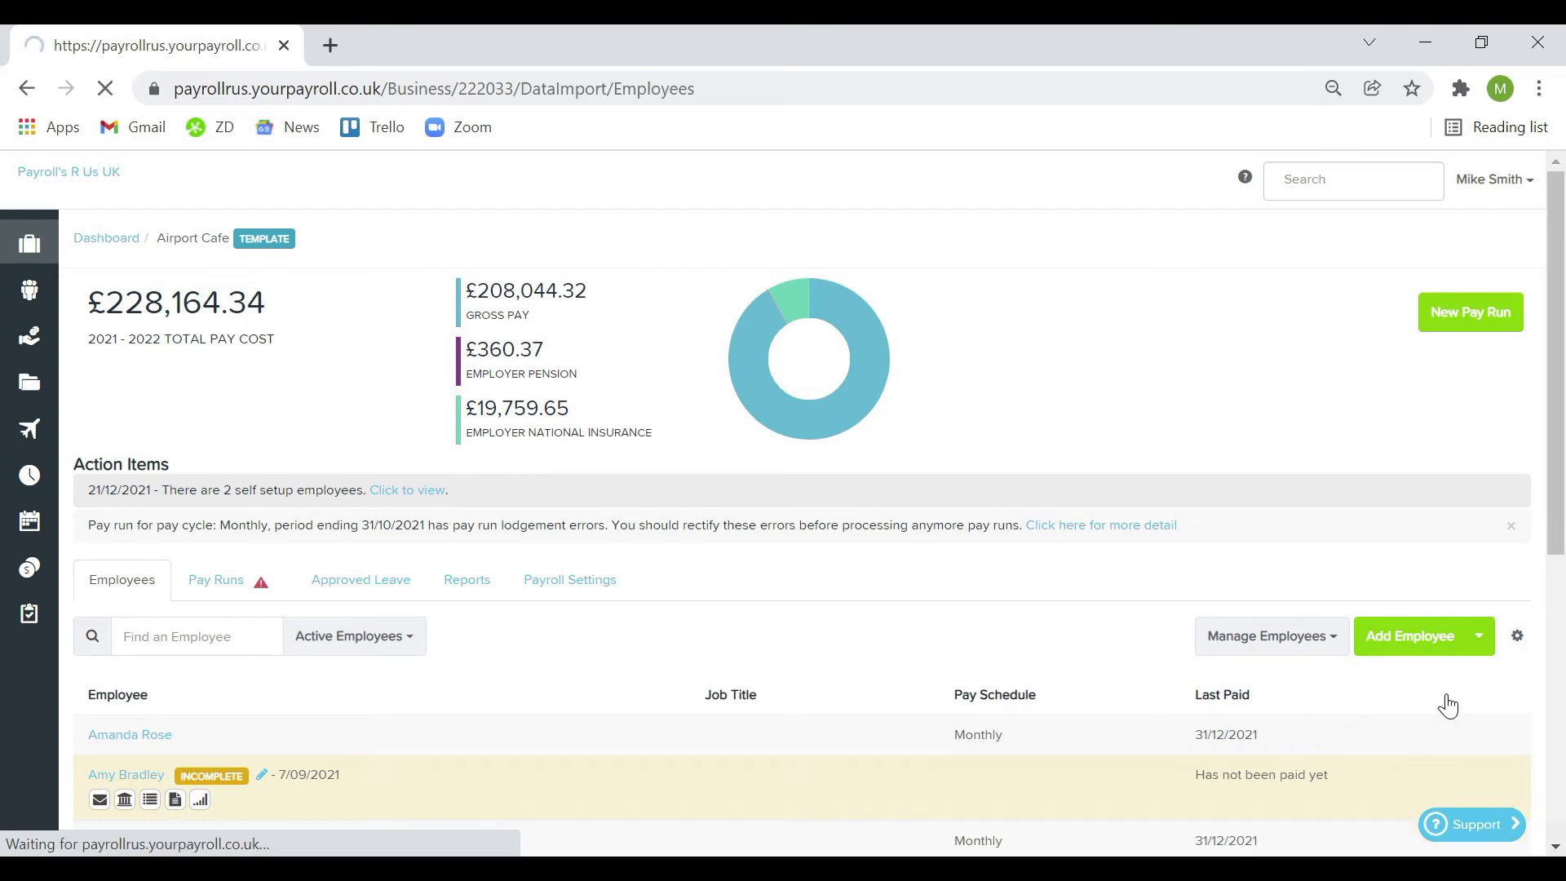
pyautogui.click(814, 487)
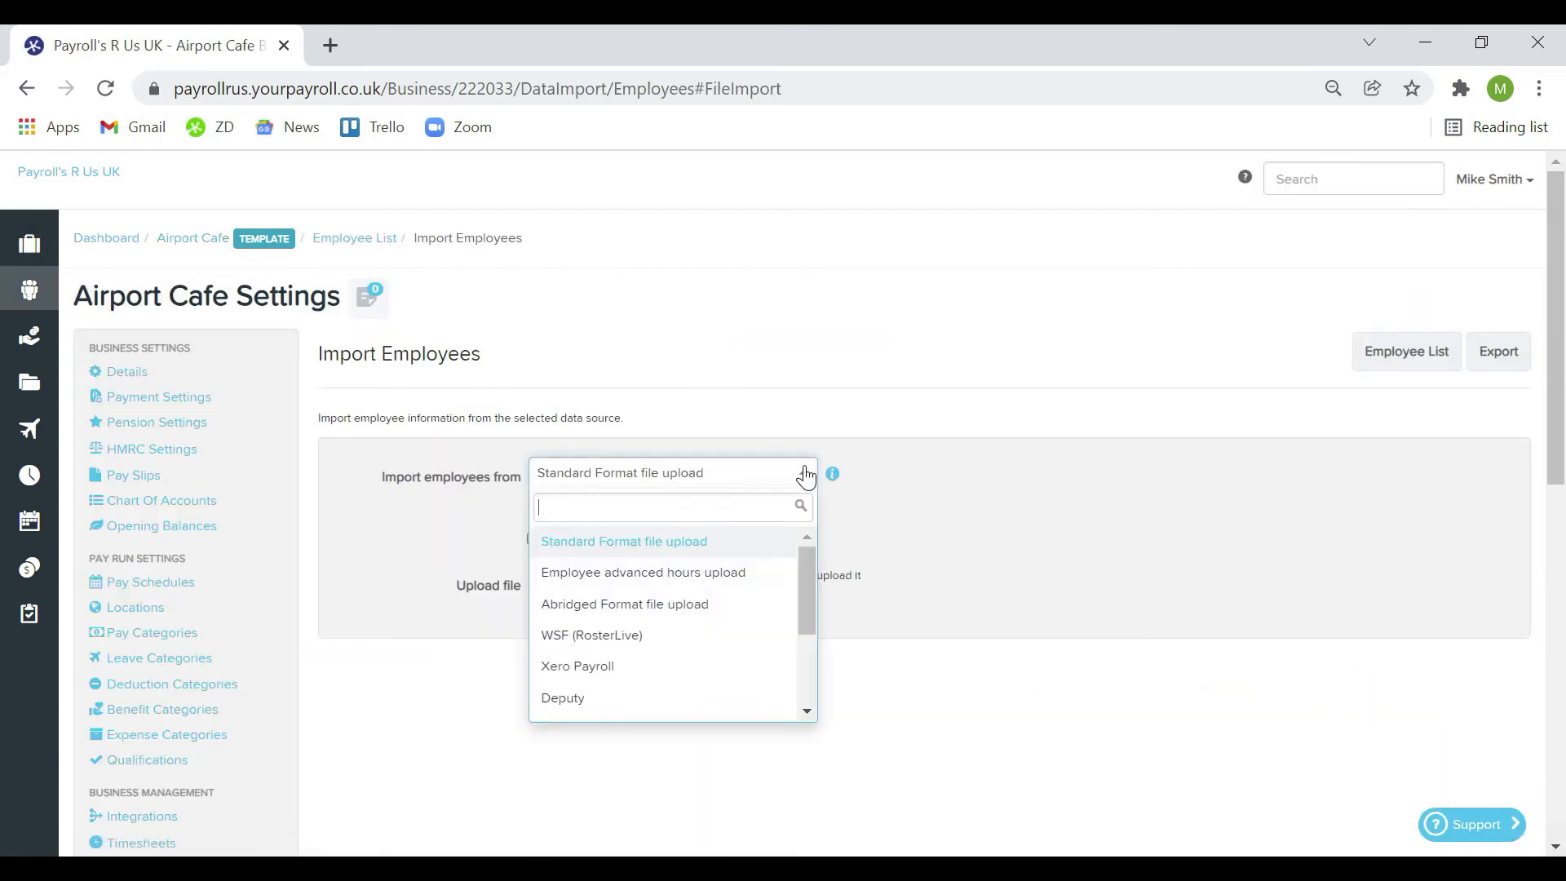
pyautogui.moveTo(807, 604); pyautogui.dragTo(825, 723)
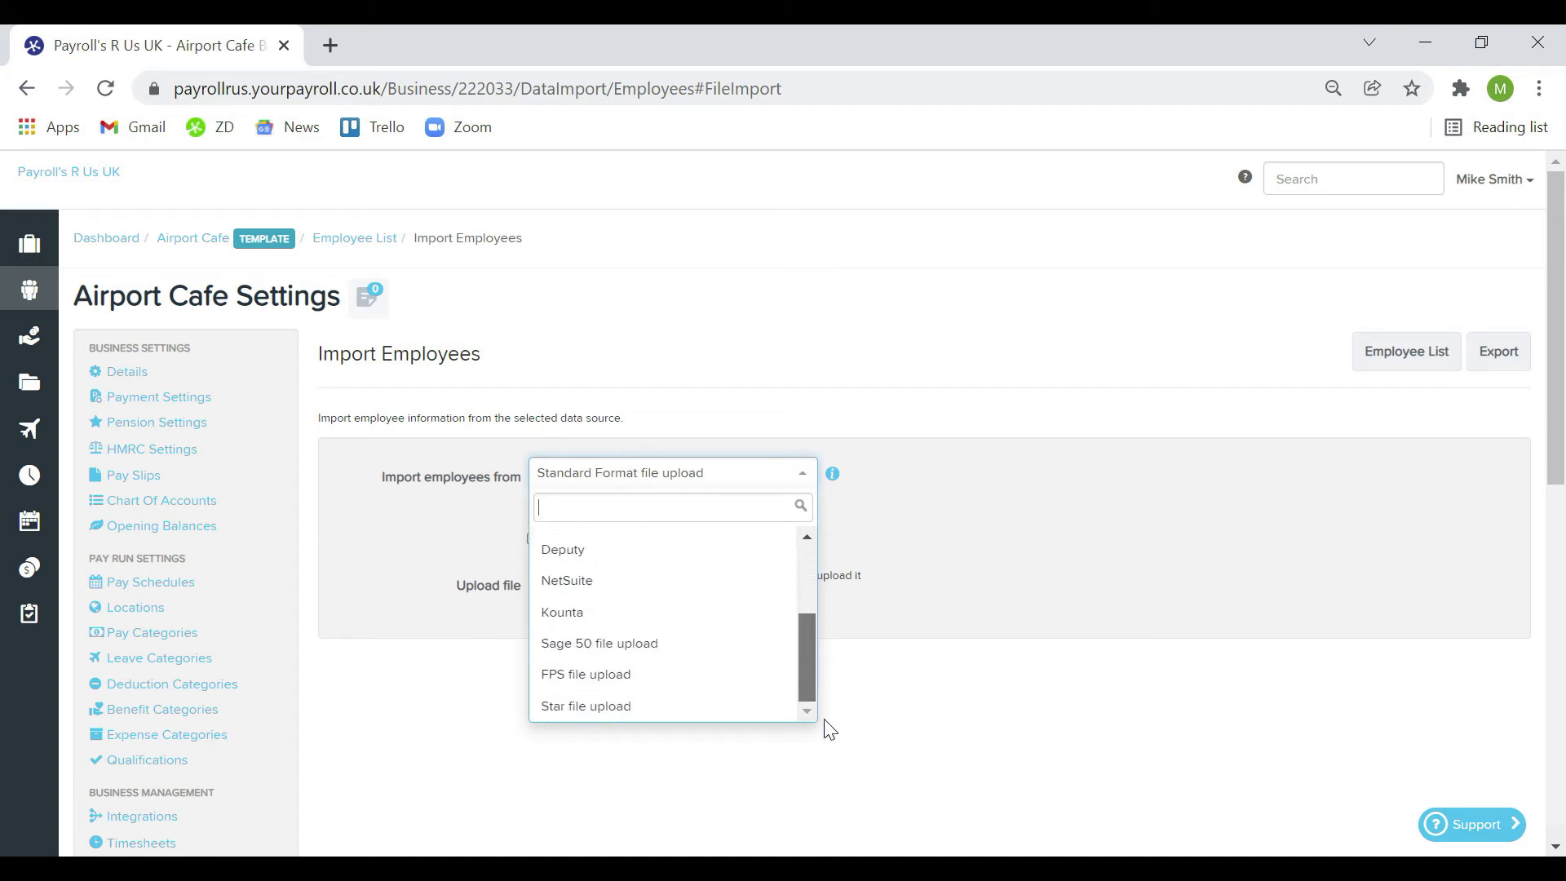
pyautogui.click(729, 675)
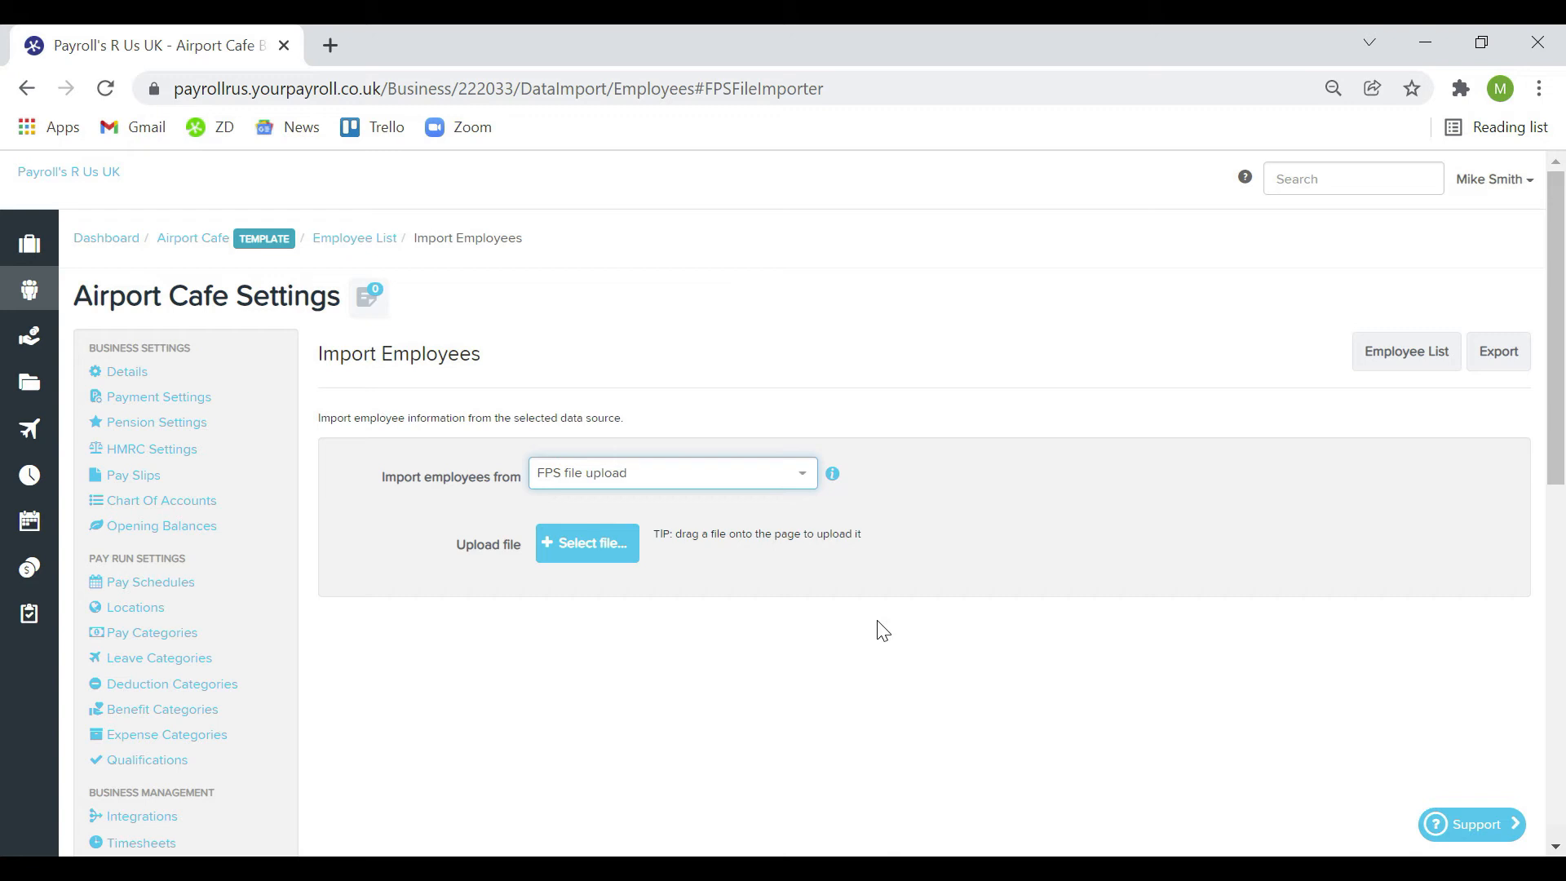
pyautogui.click(802, 491)
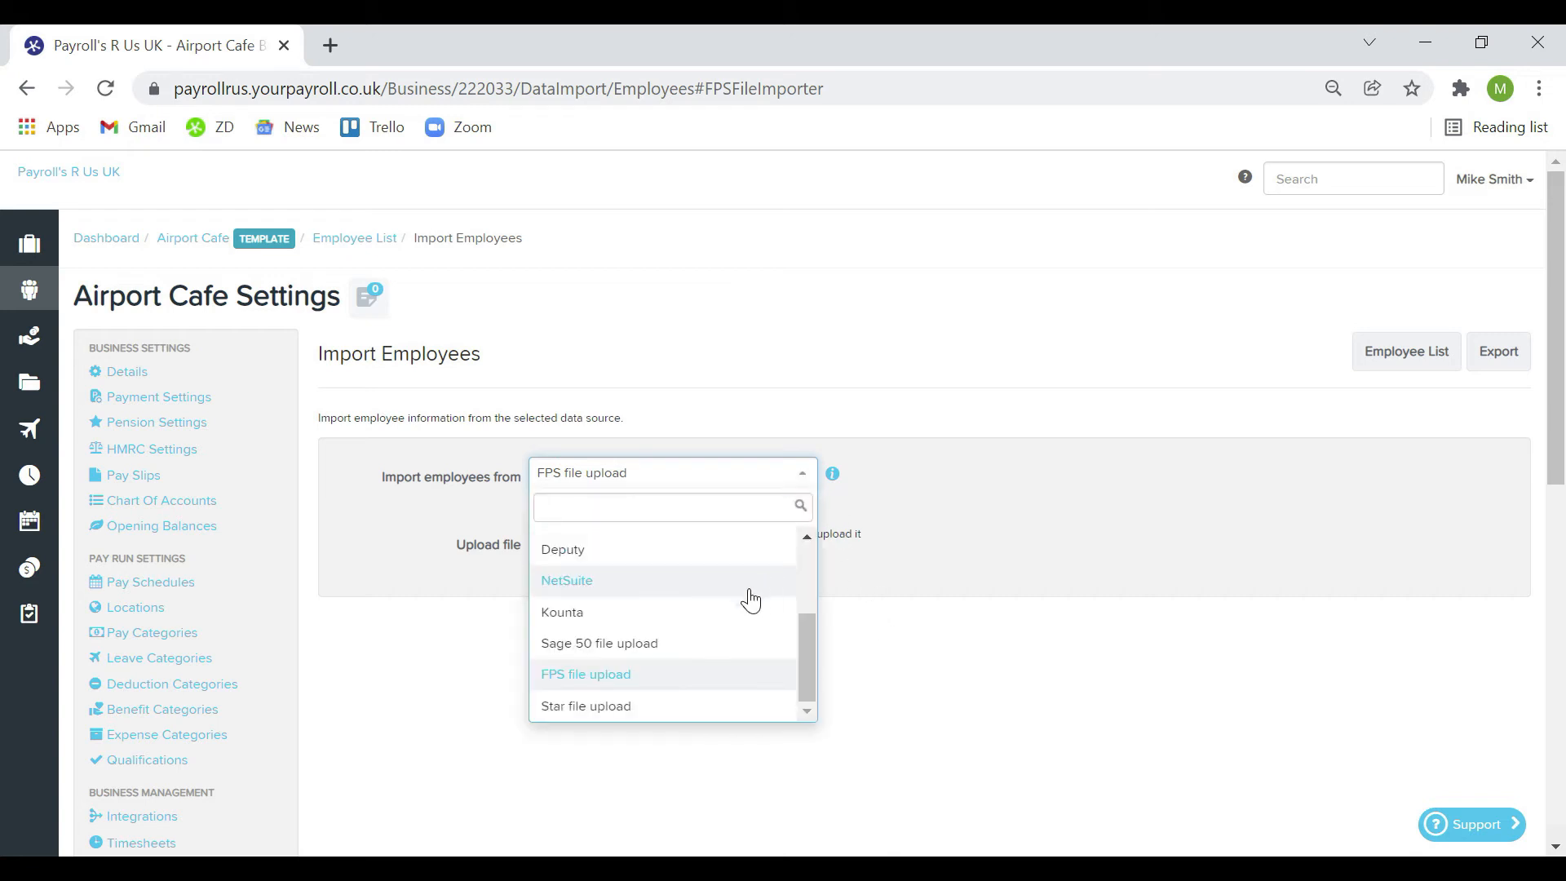
pyautogui.click(721, 645)
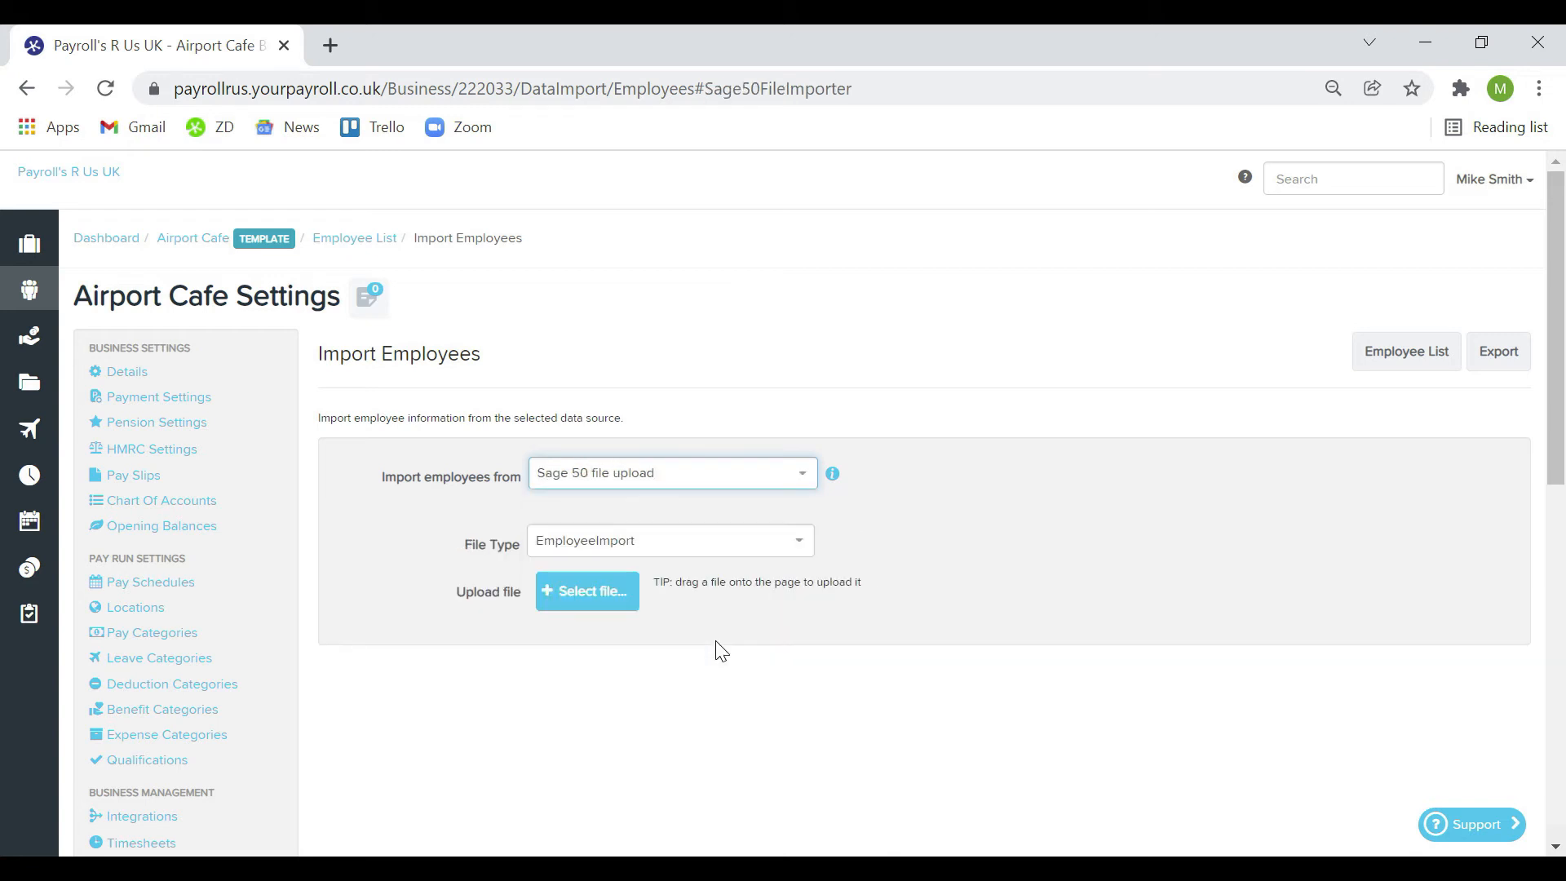
pyautogui.click(813, 556)
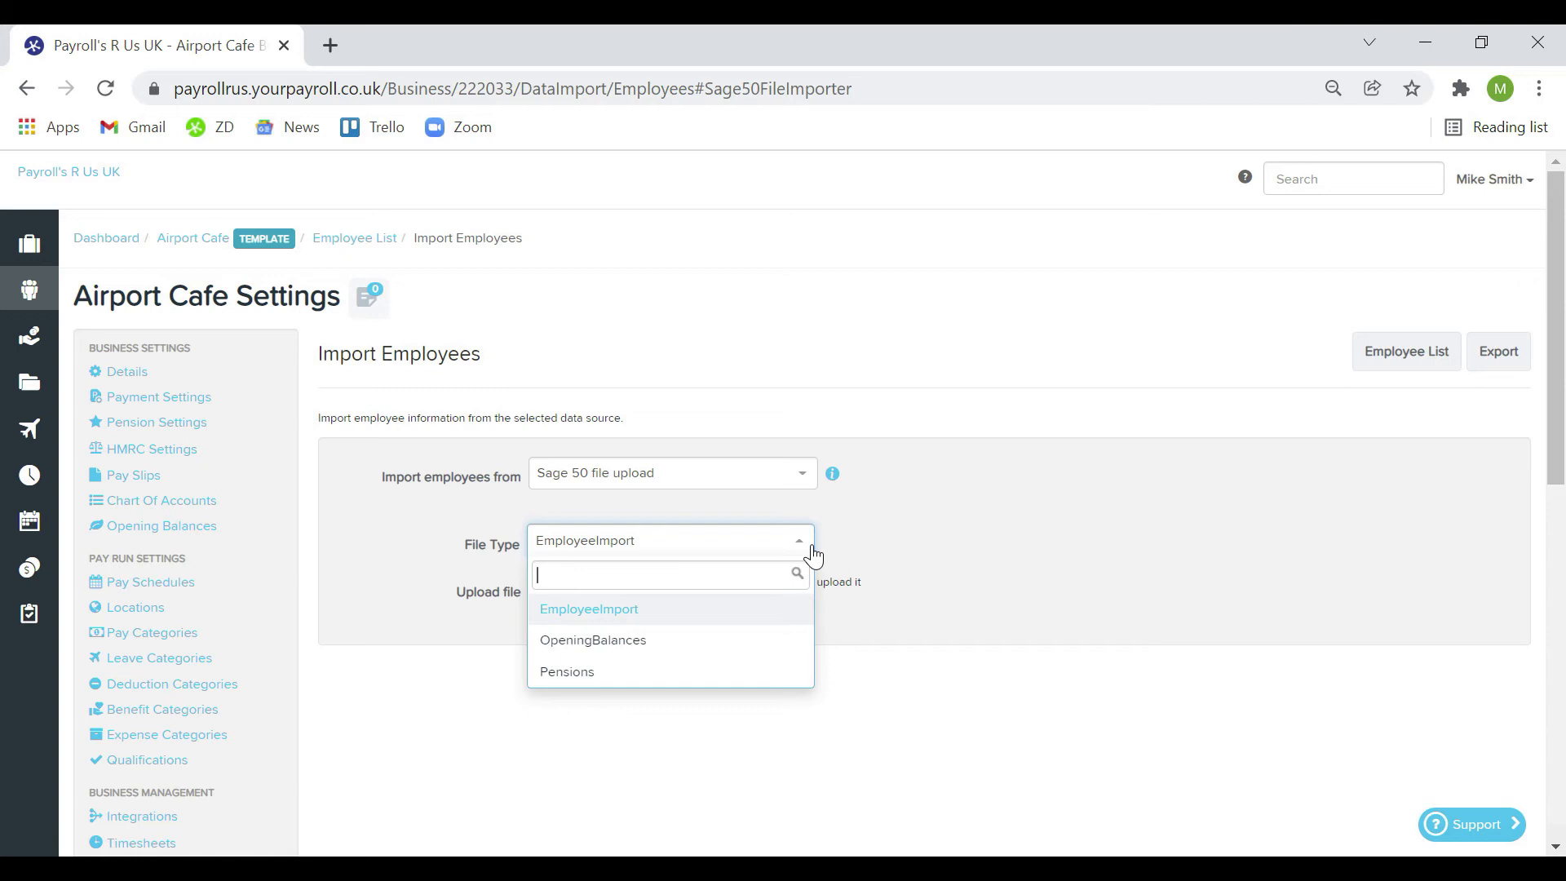
pyautogui.click(199, 238)
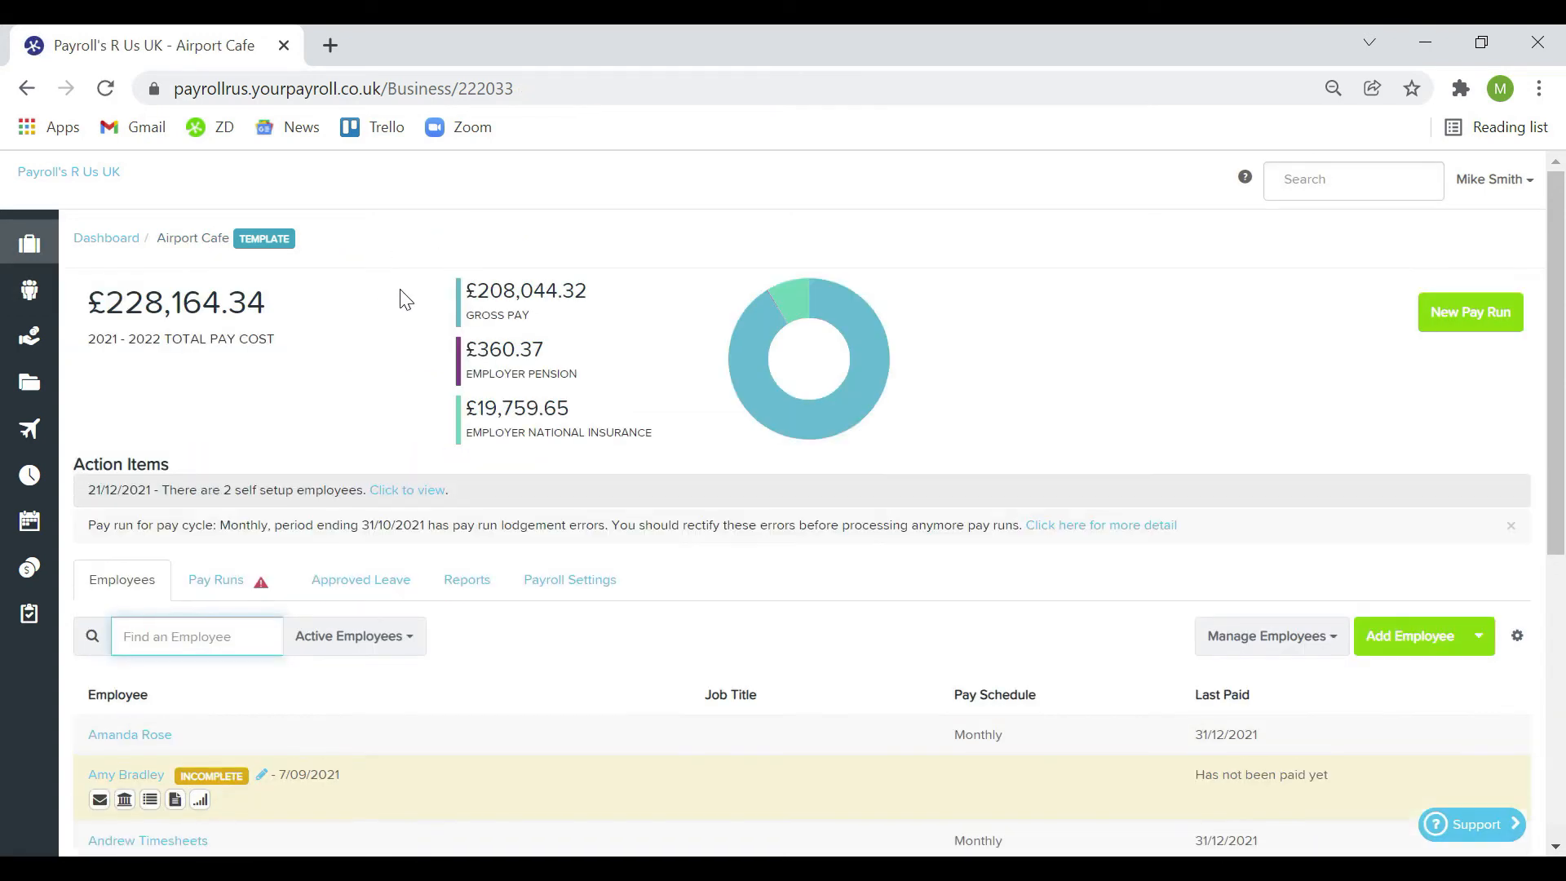
# Open the first listed employee's default pay run settings
pyautogui.scroll(-5, 404, 300)
pyautogui.click(152, 326)
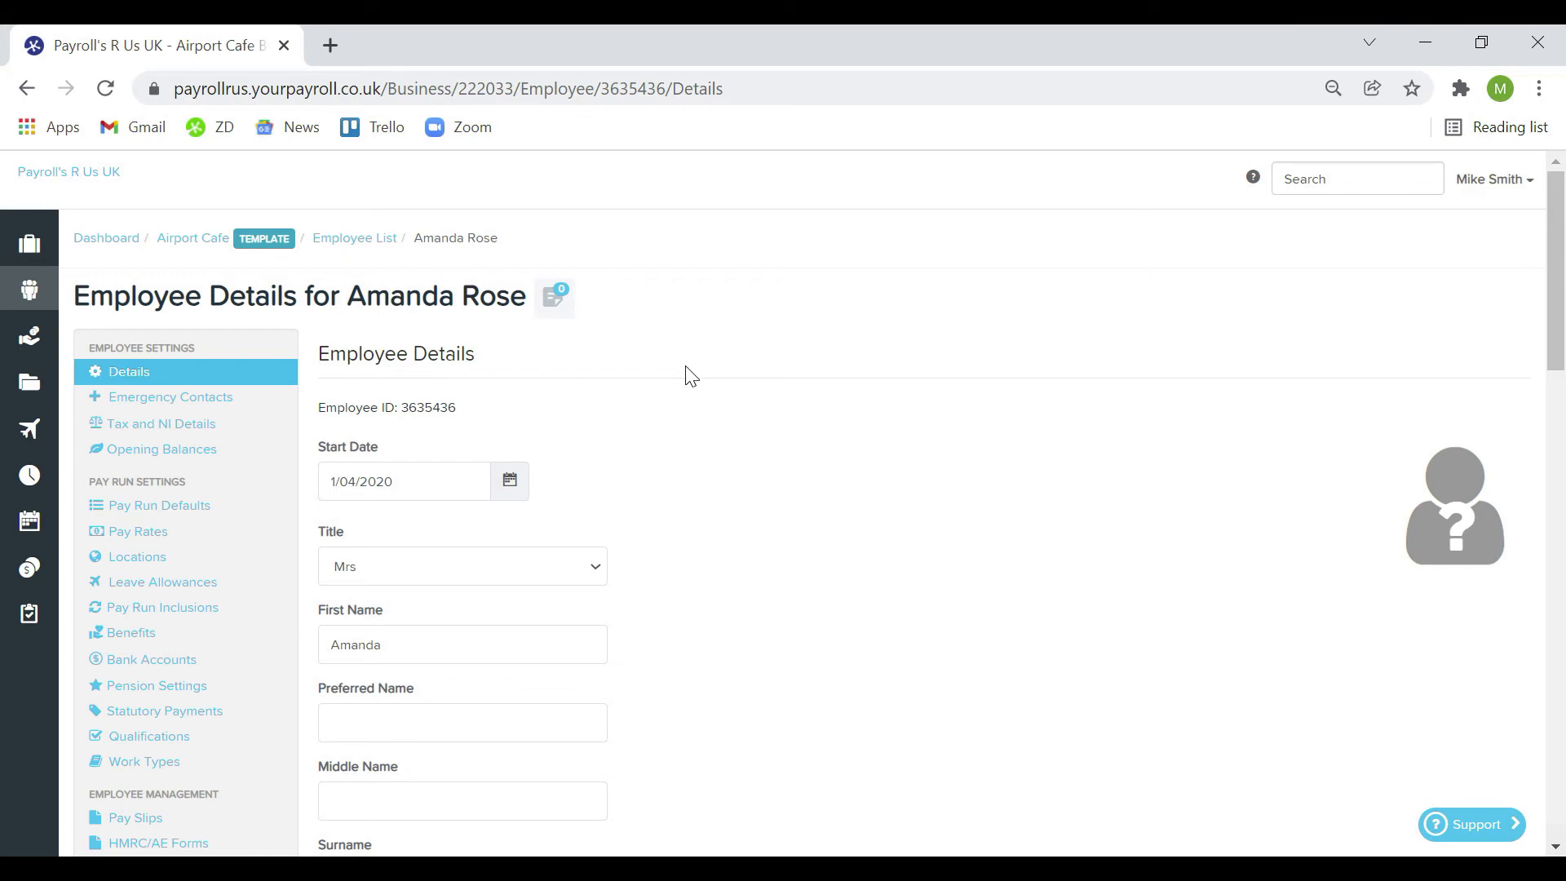
pyautogui.click(195, 506)
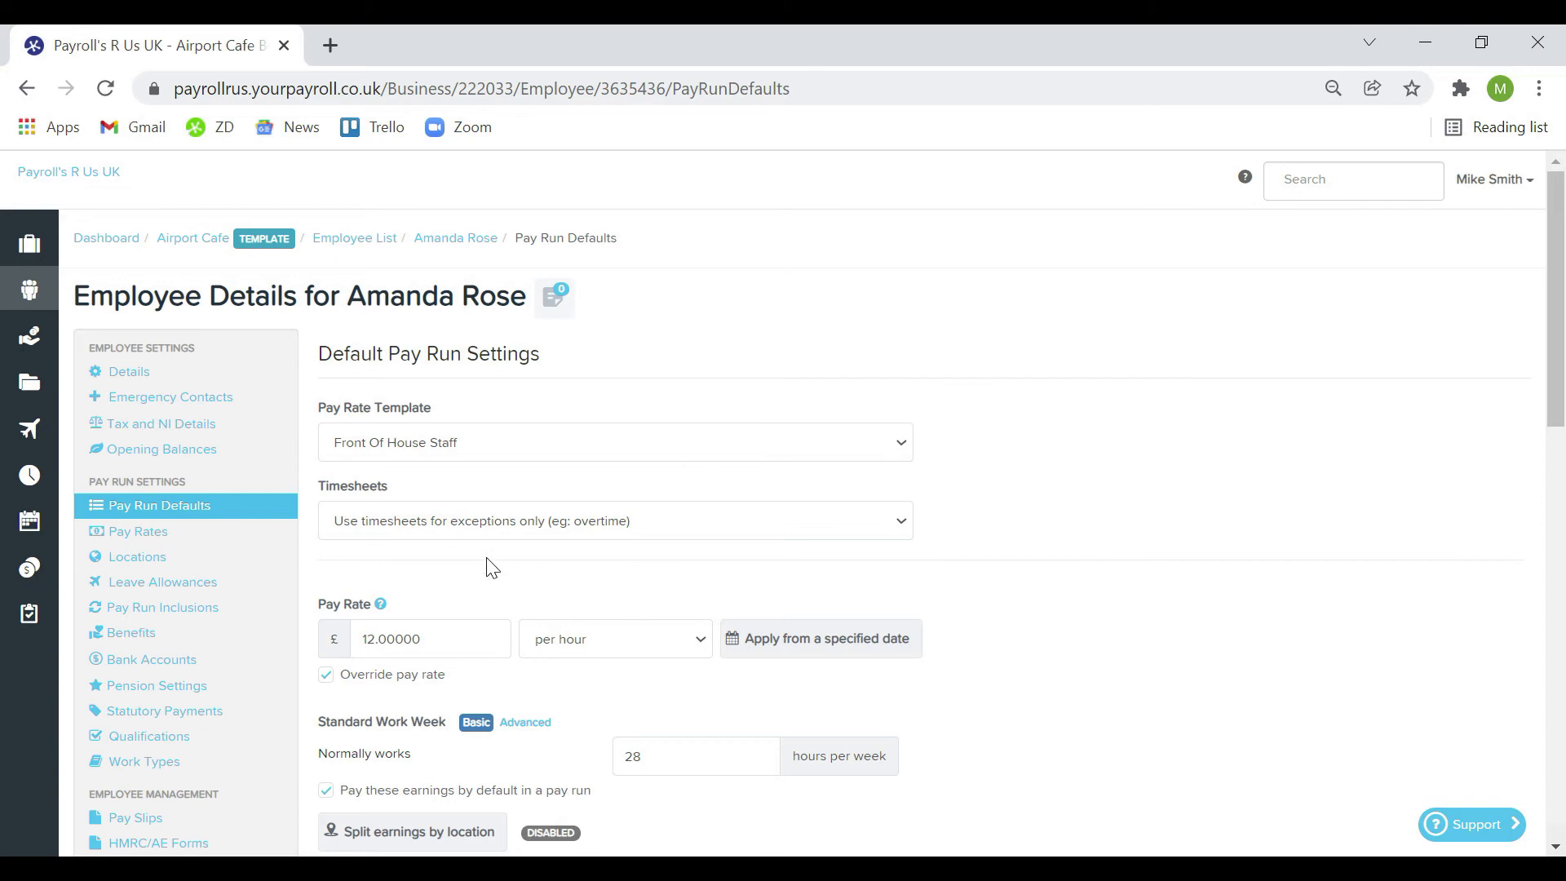
# Schedule an upcoming rate change to £12.50 per hour from 1 February 2022, then view Pay Rates
pyautogui.click(820, 640)
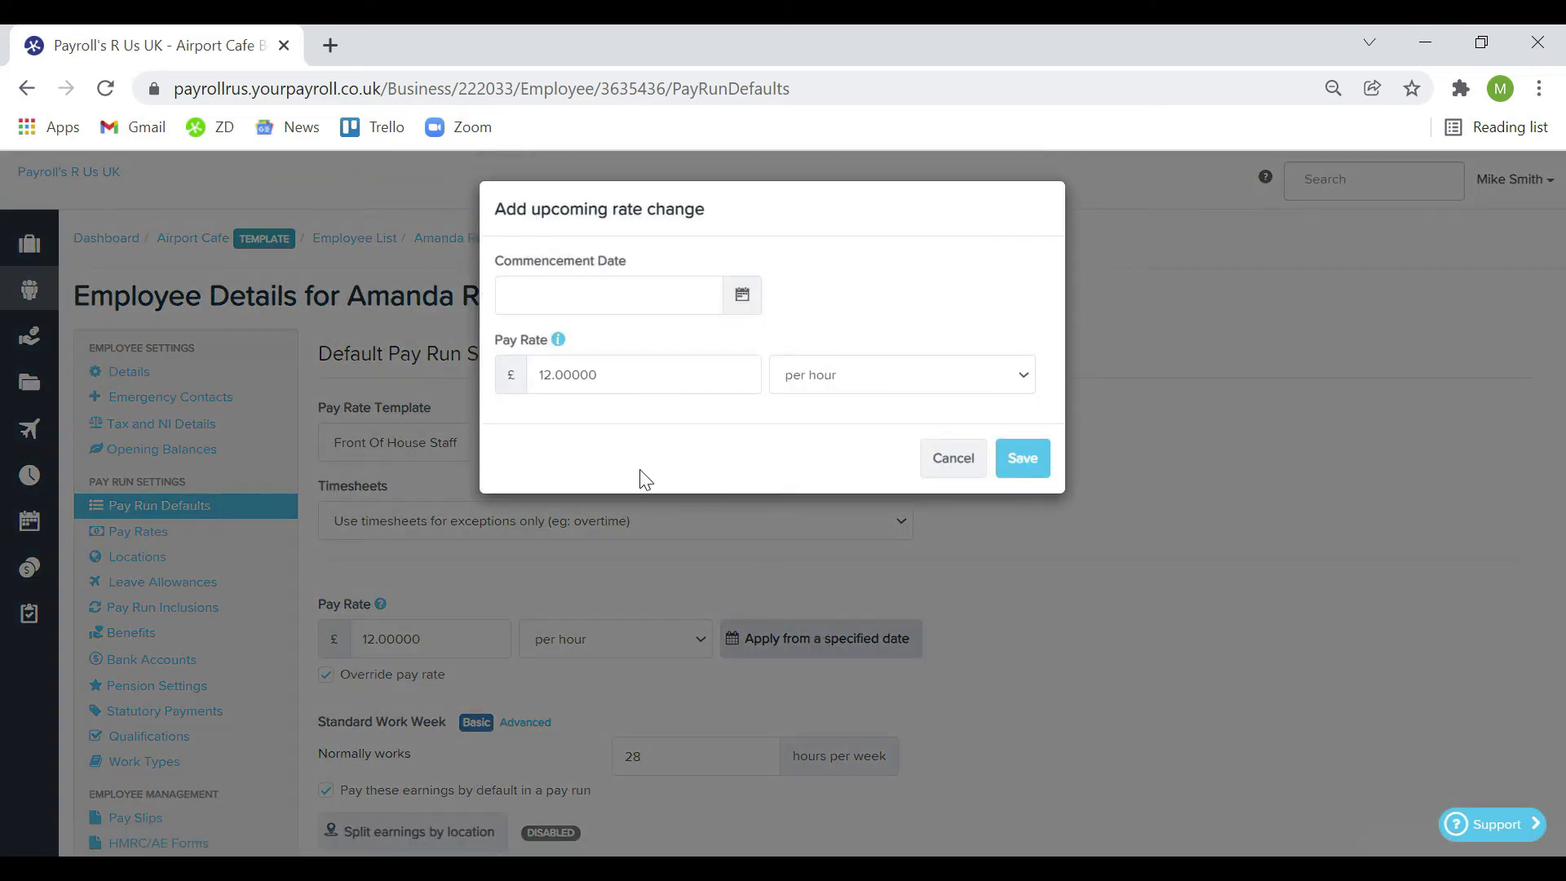
pyautogui.click(563, 369)
pyautogui.press('BackSpace')
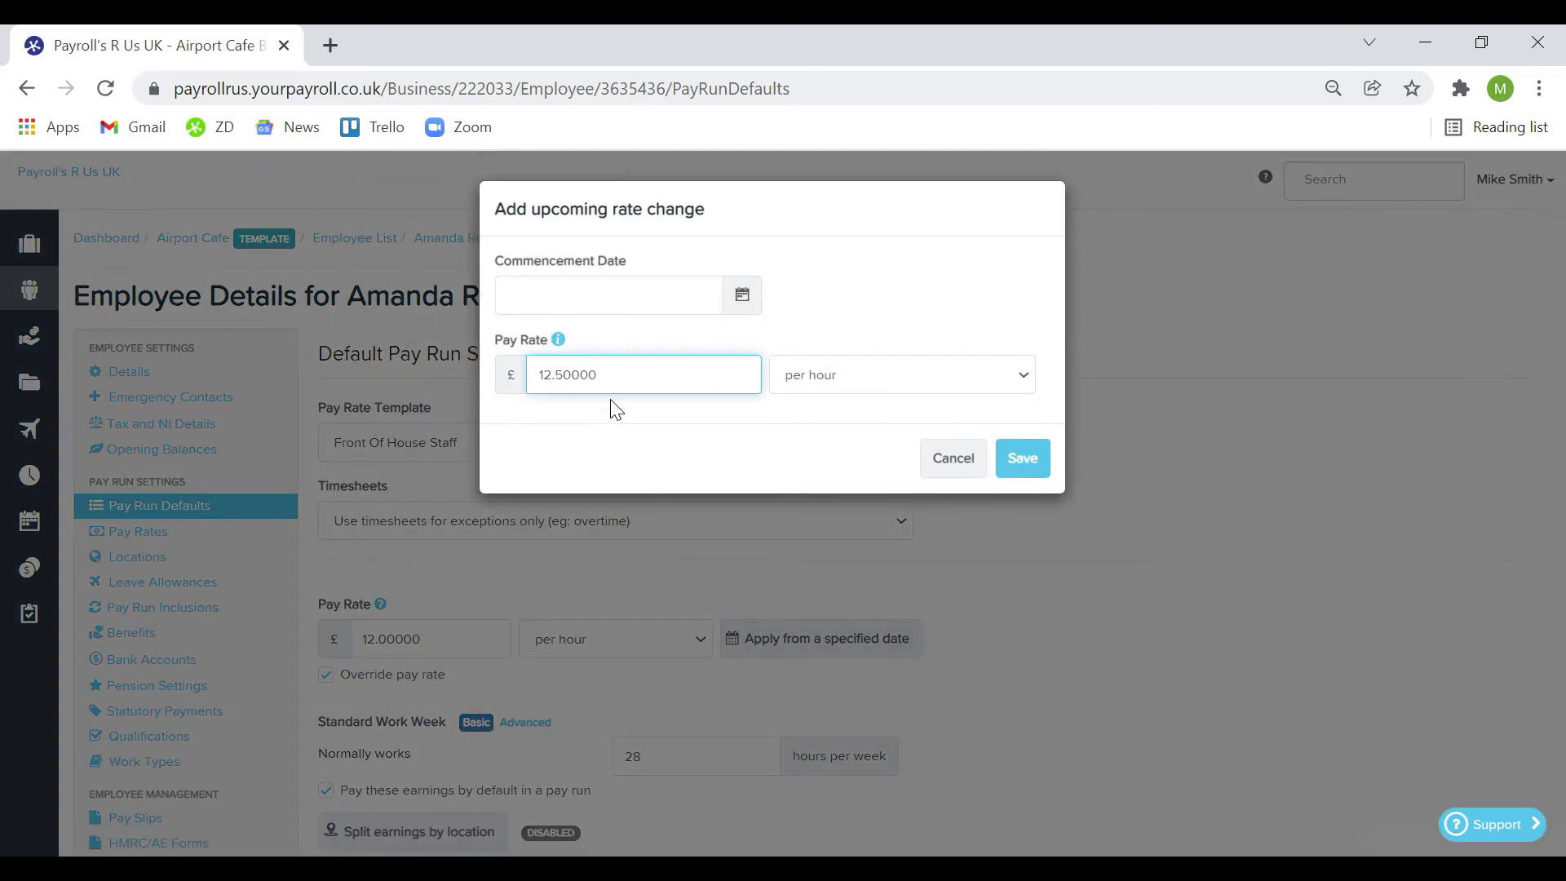
pyautogui.click(740, 294)
pyautogui.click(731, 340)
pyautogui.click(731, 340)
pyautogui.click(556, 399)
pyautogui.click(1000, 475)
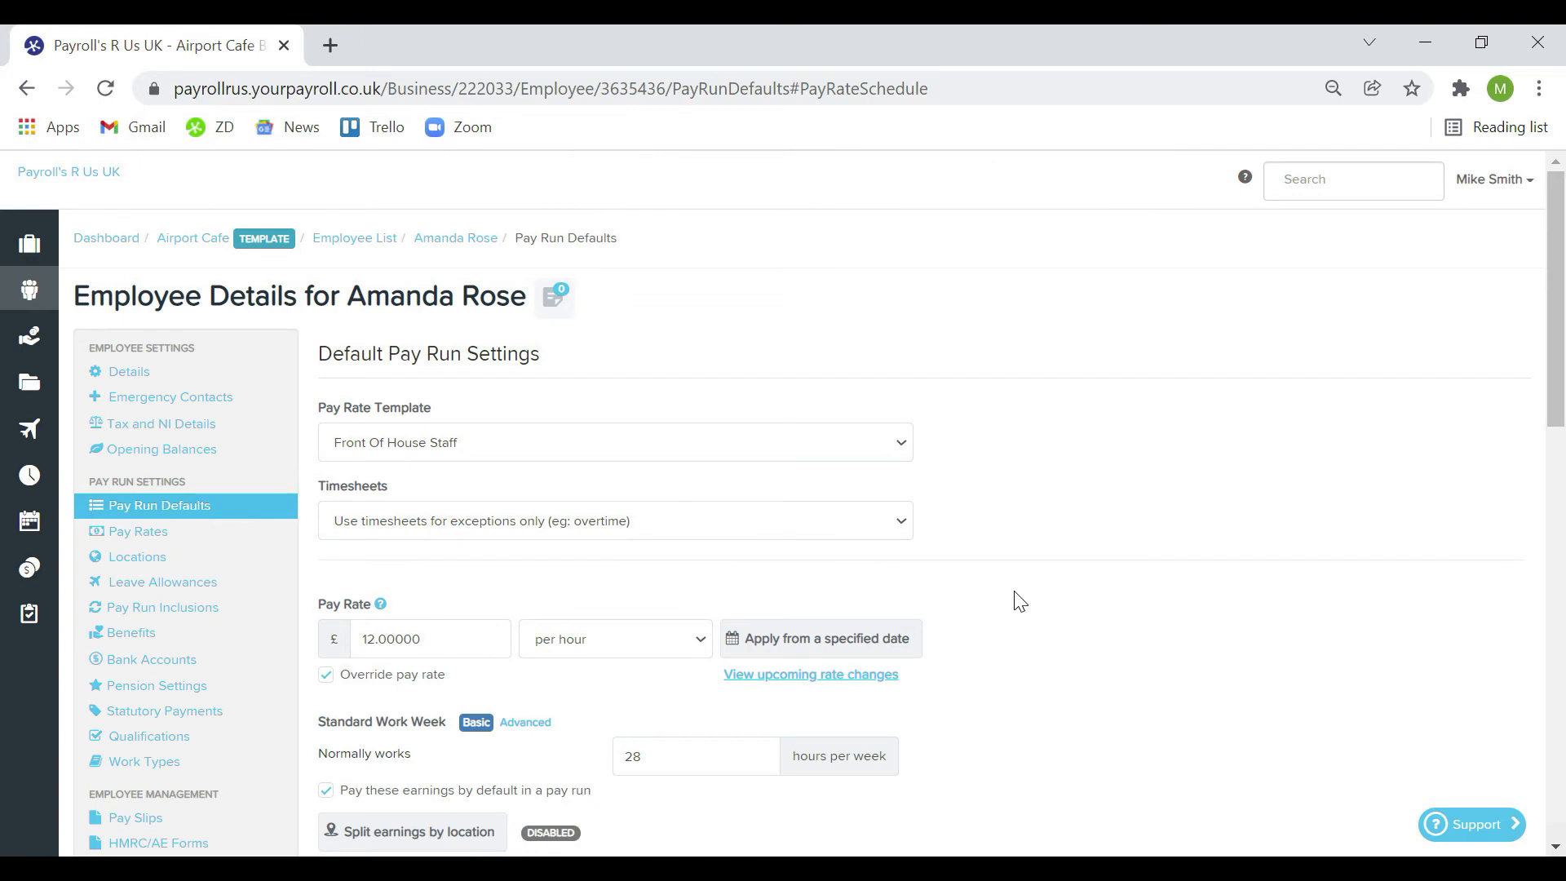
pyautogui.click(210, 535)
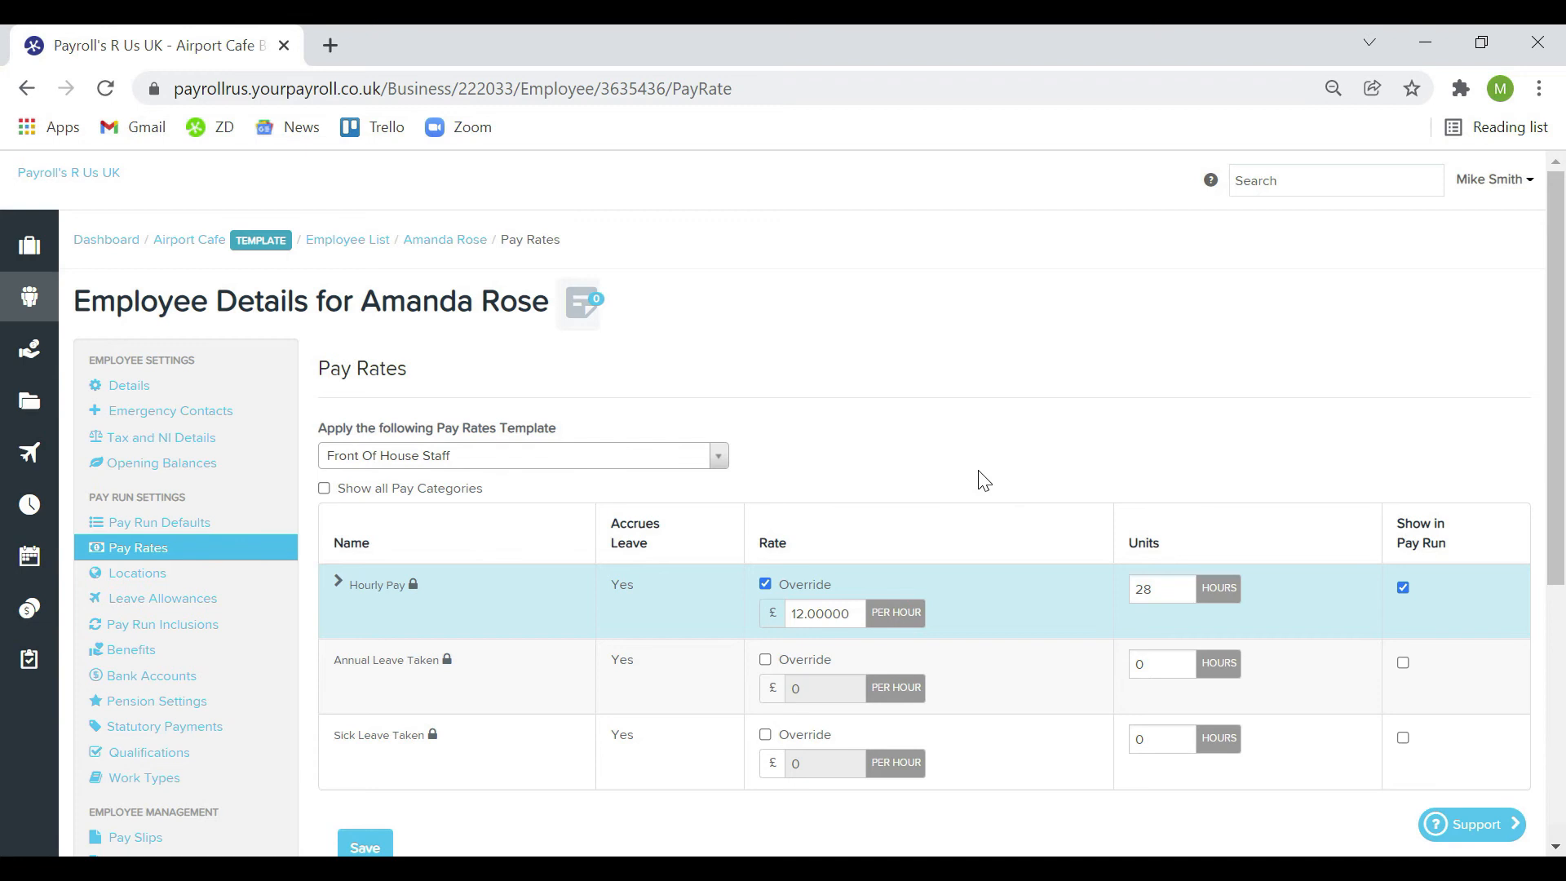
# Scroll through the employee's pension thresholds and contributions, then view her Pay Run Inclusions
pyautogui.click(225, 702)
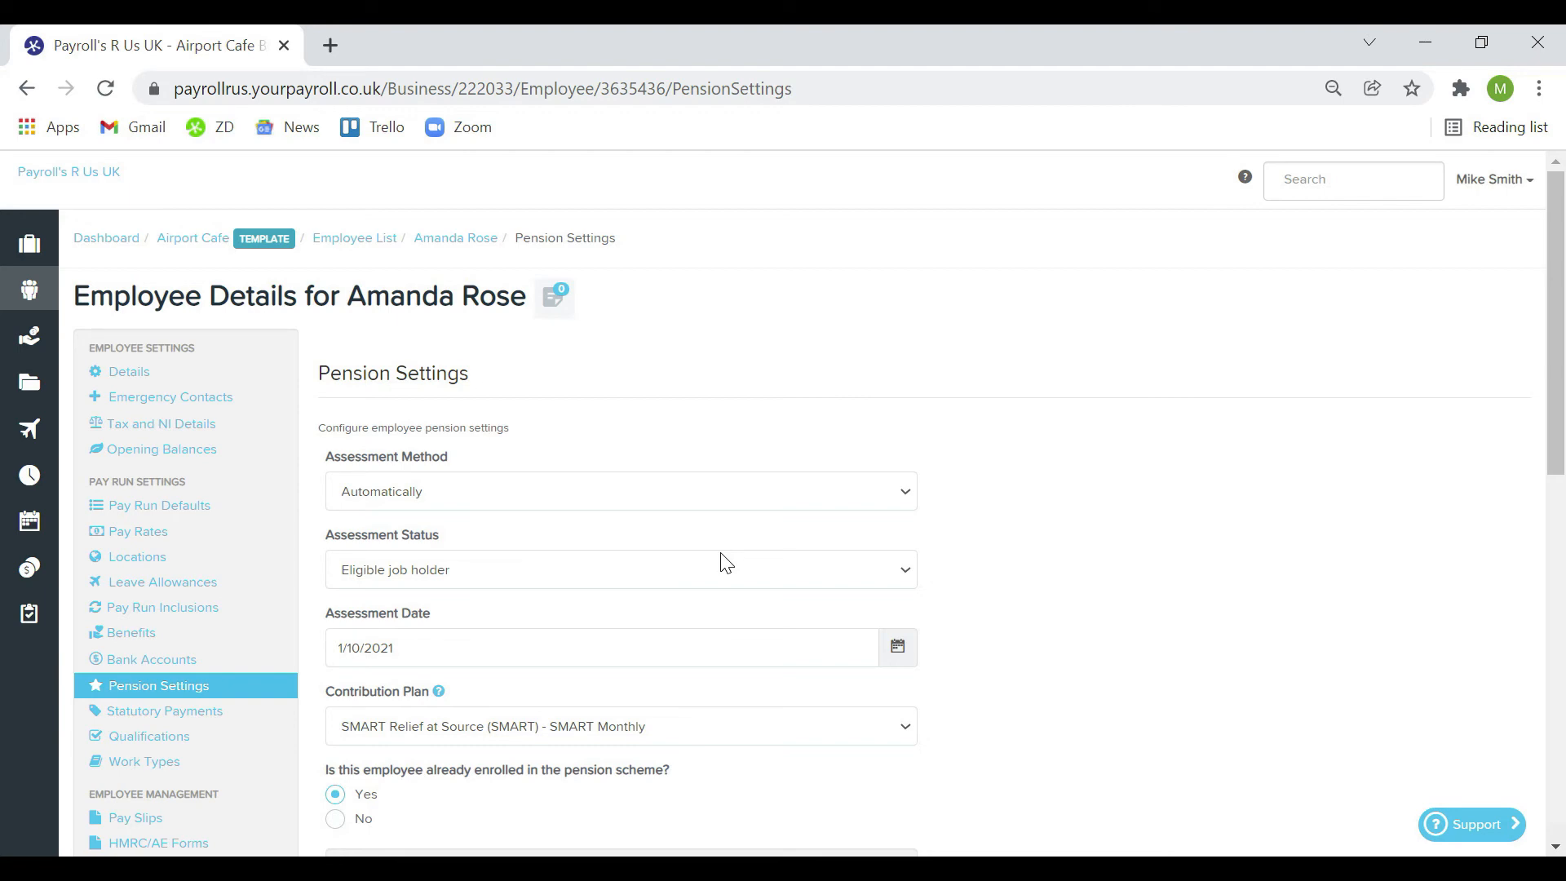
pyautogui.scroll(-8, 726, 562)
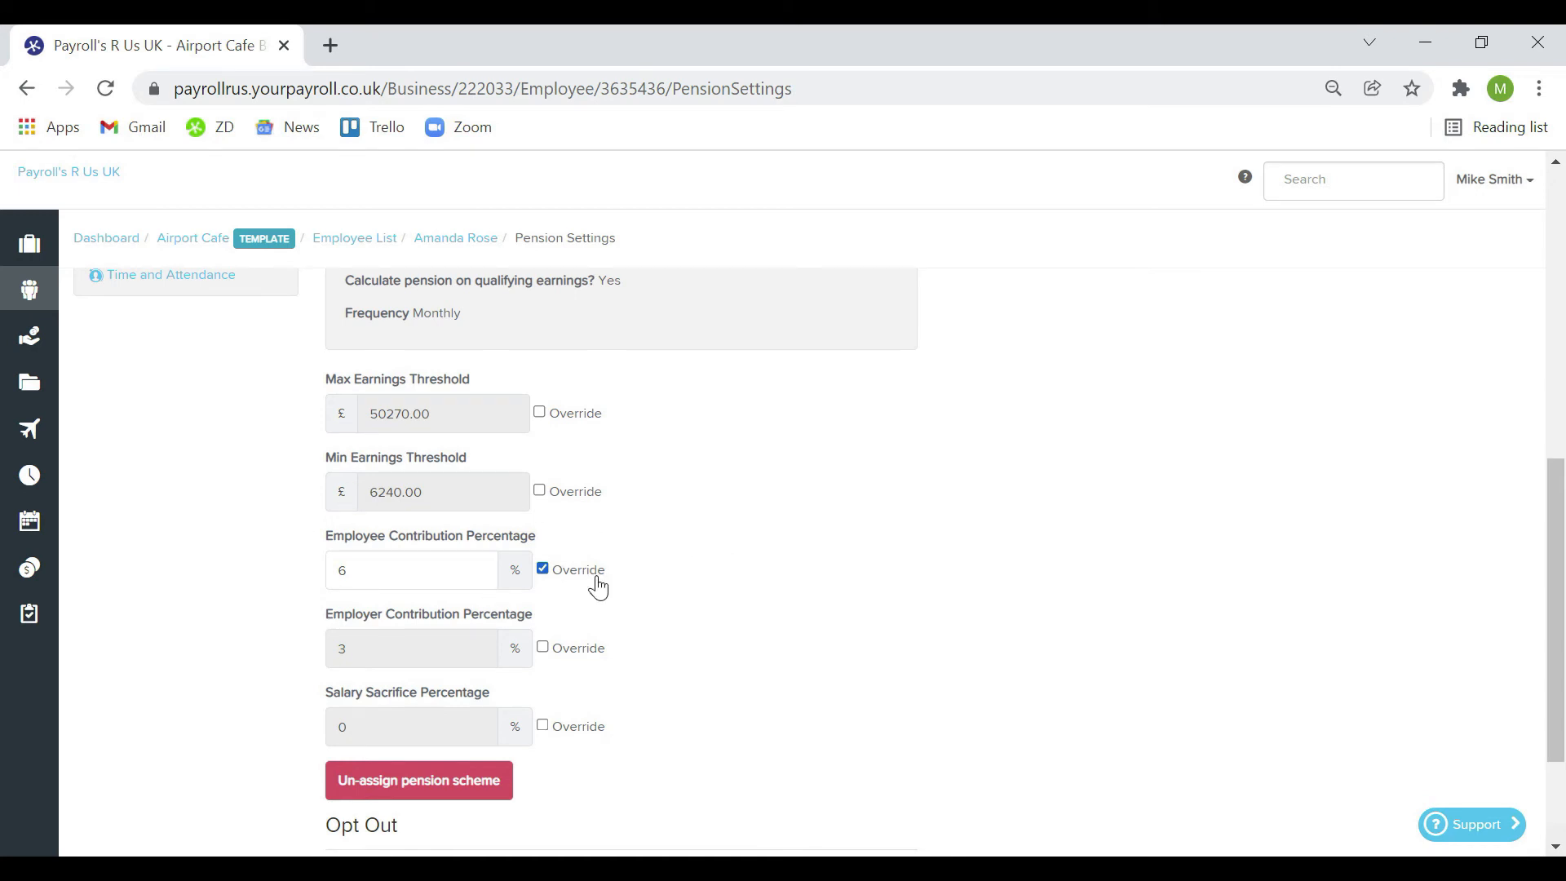
pyautogui.scroll(-2, 636, 581)
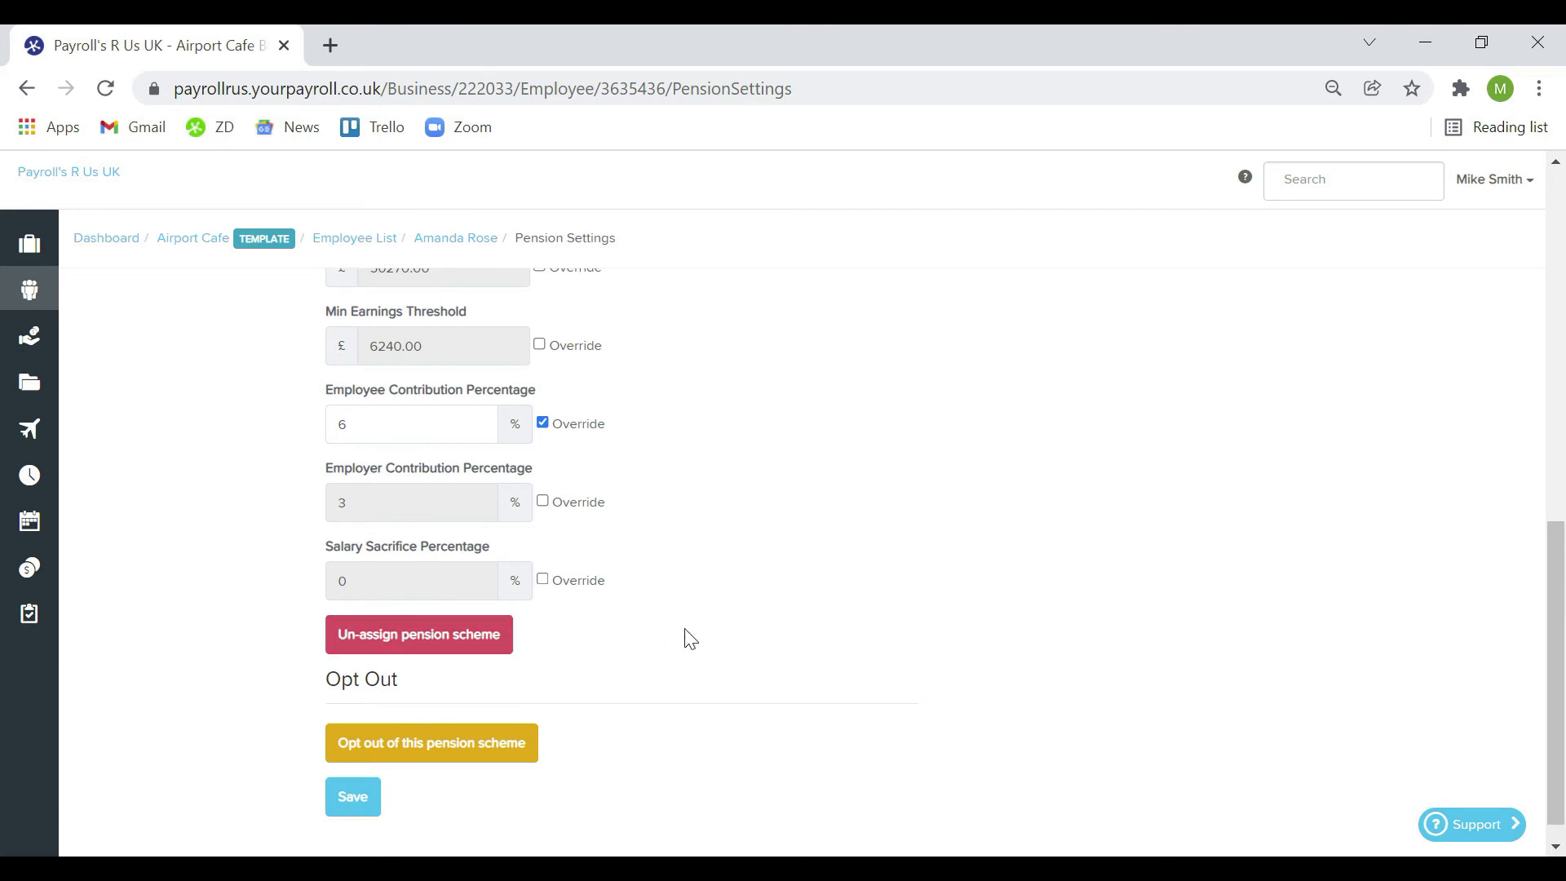
pyautogui.scroll(10, 688, 636)
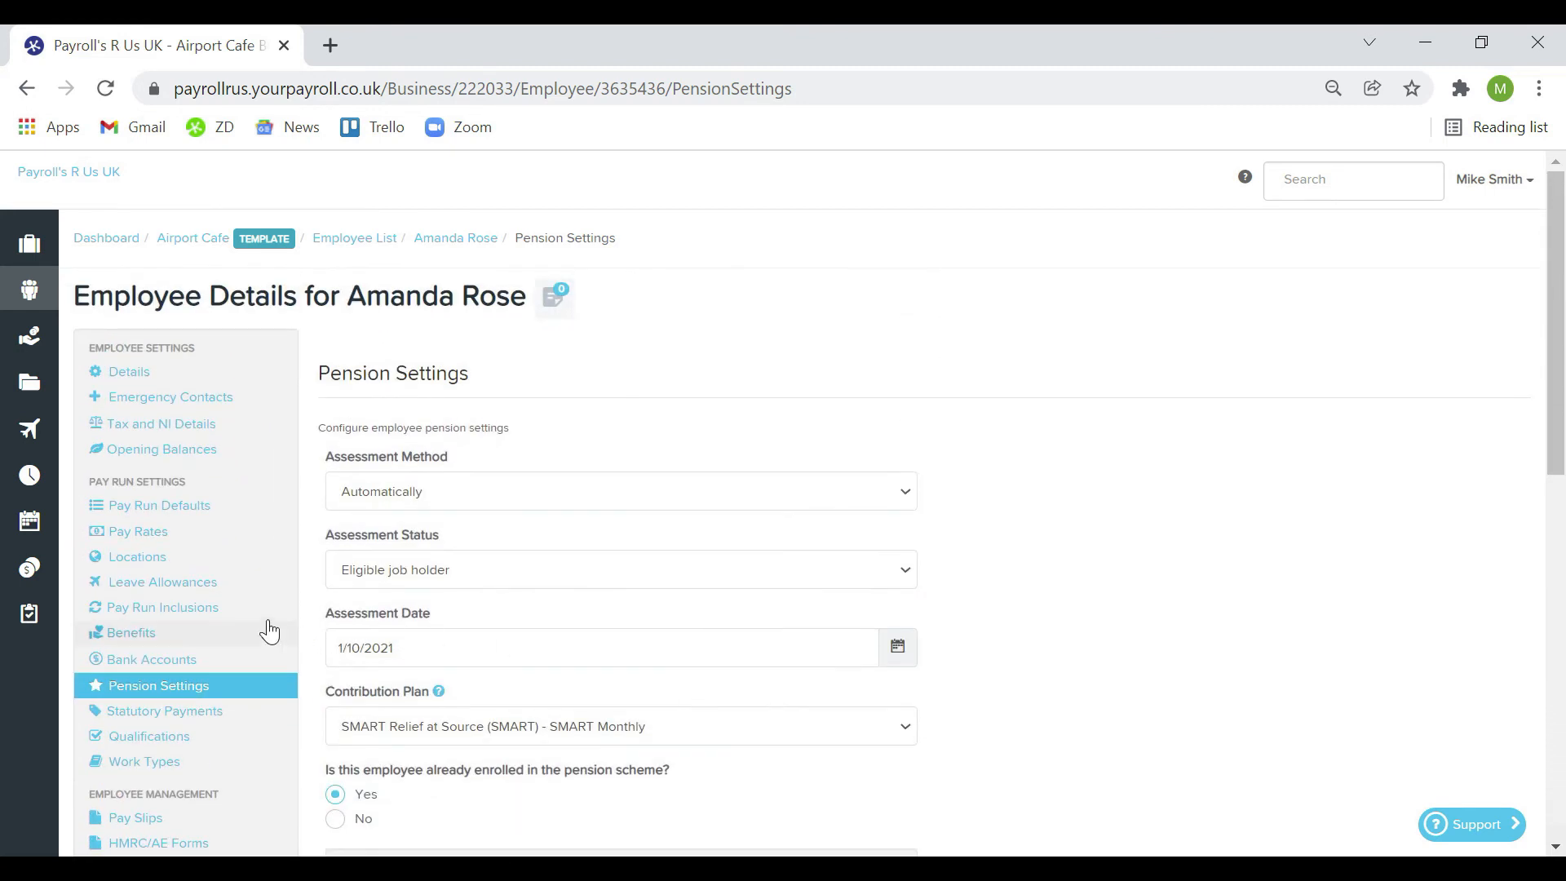
pyautogui.click(228, 609)
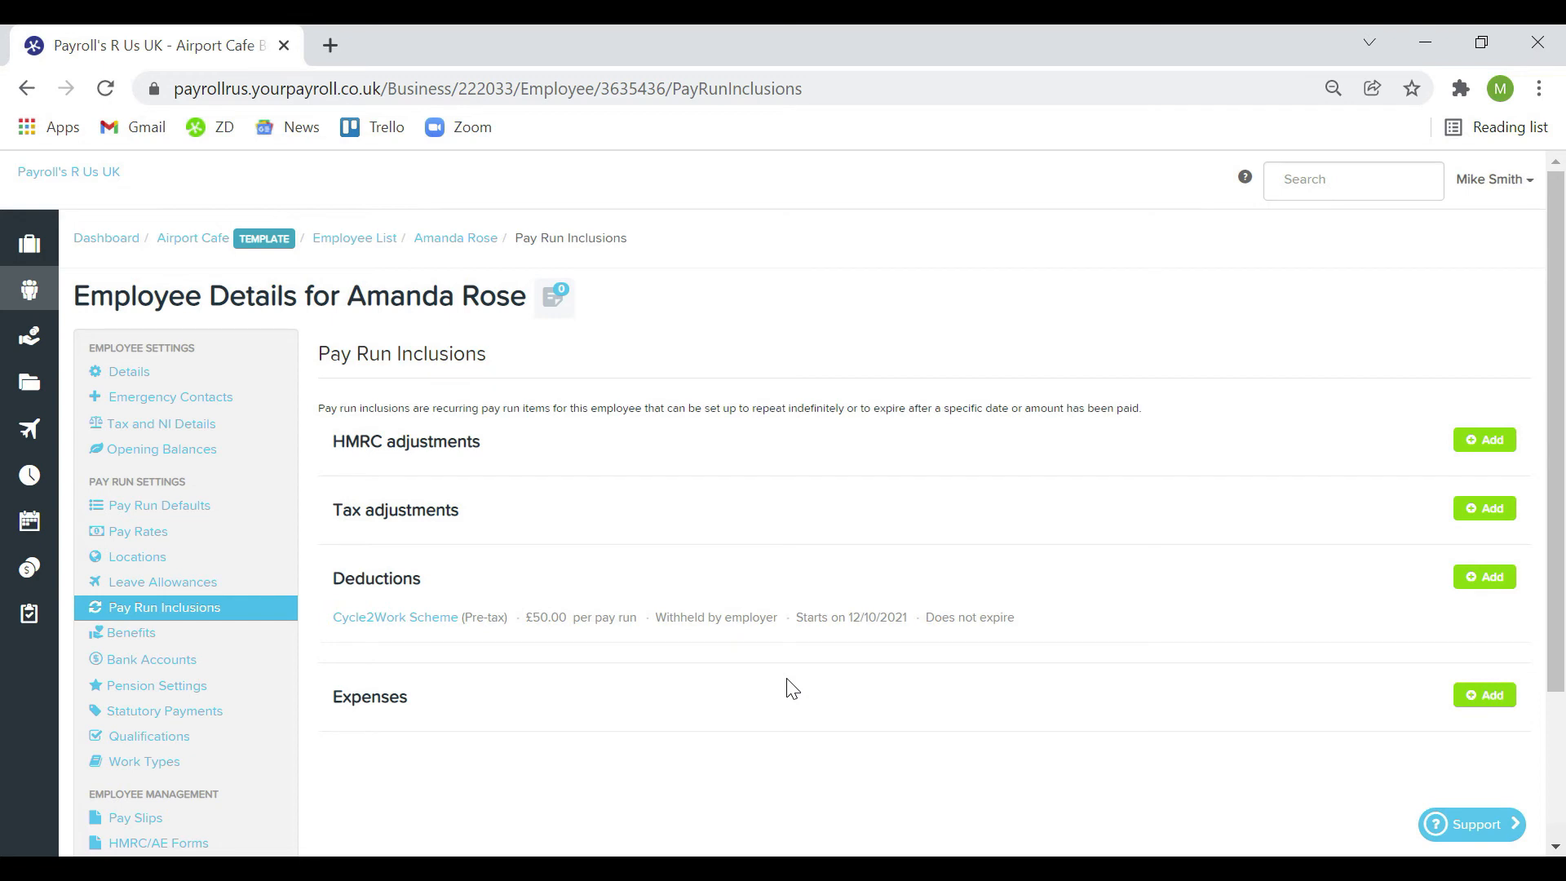
# Inspect the HMRC adjustment and tax adjustment forms, closing both without saving
pyautogui.click(1463, 449)
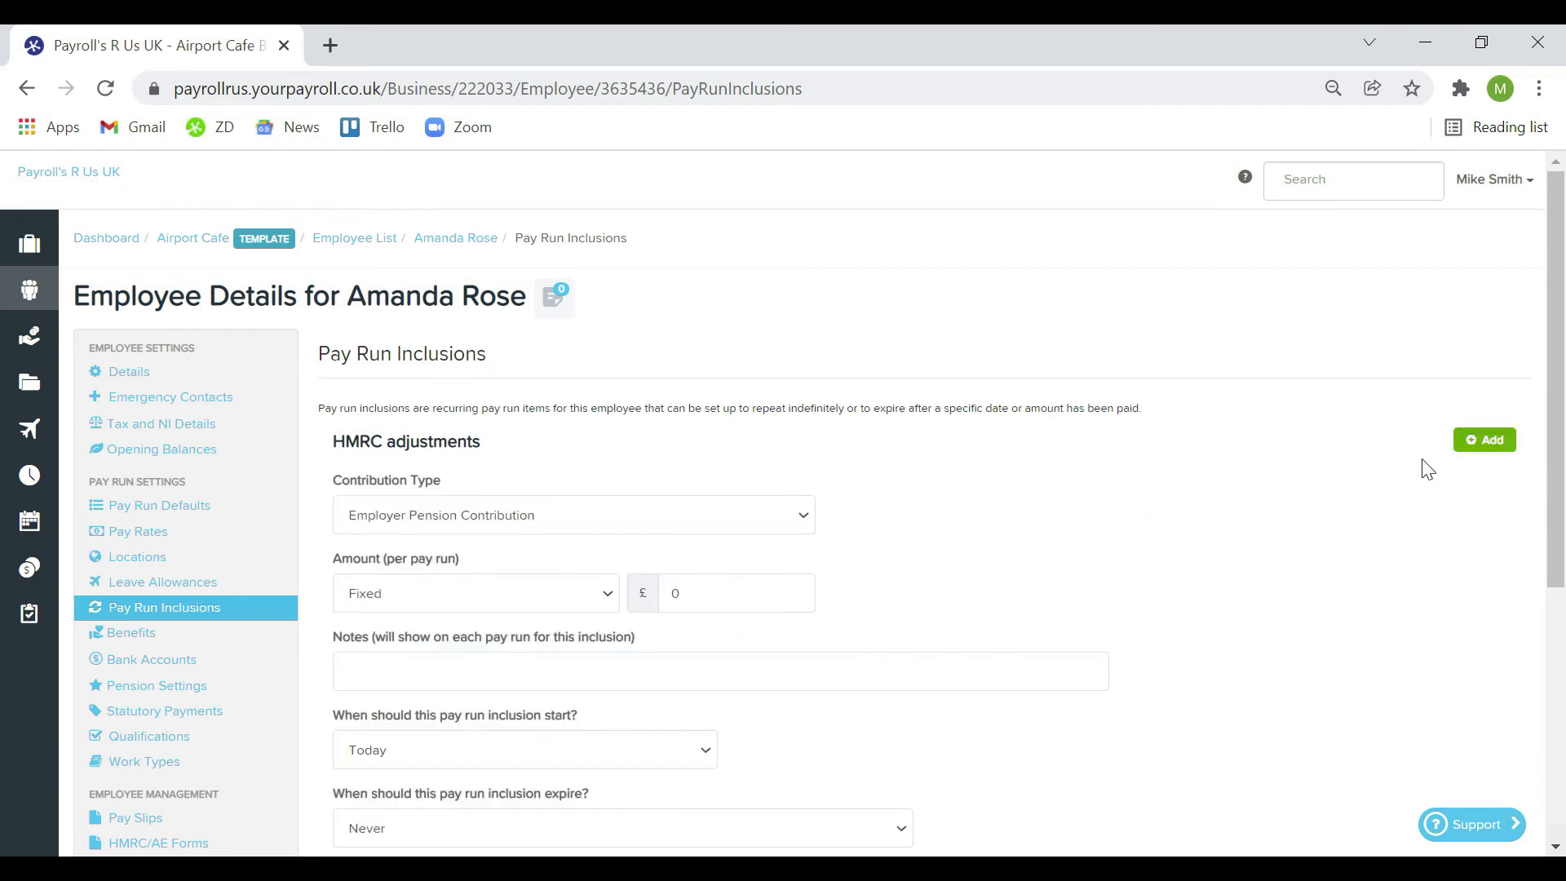
pyautogui.click(730, 514)
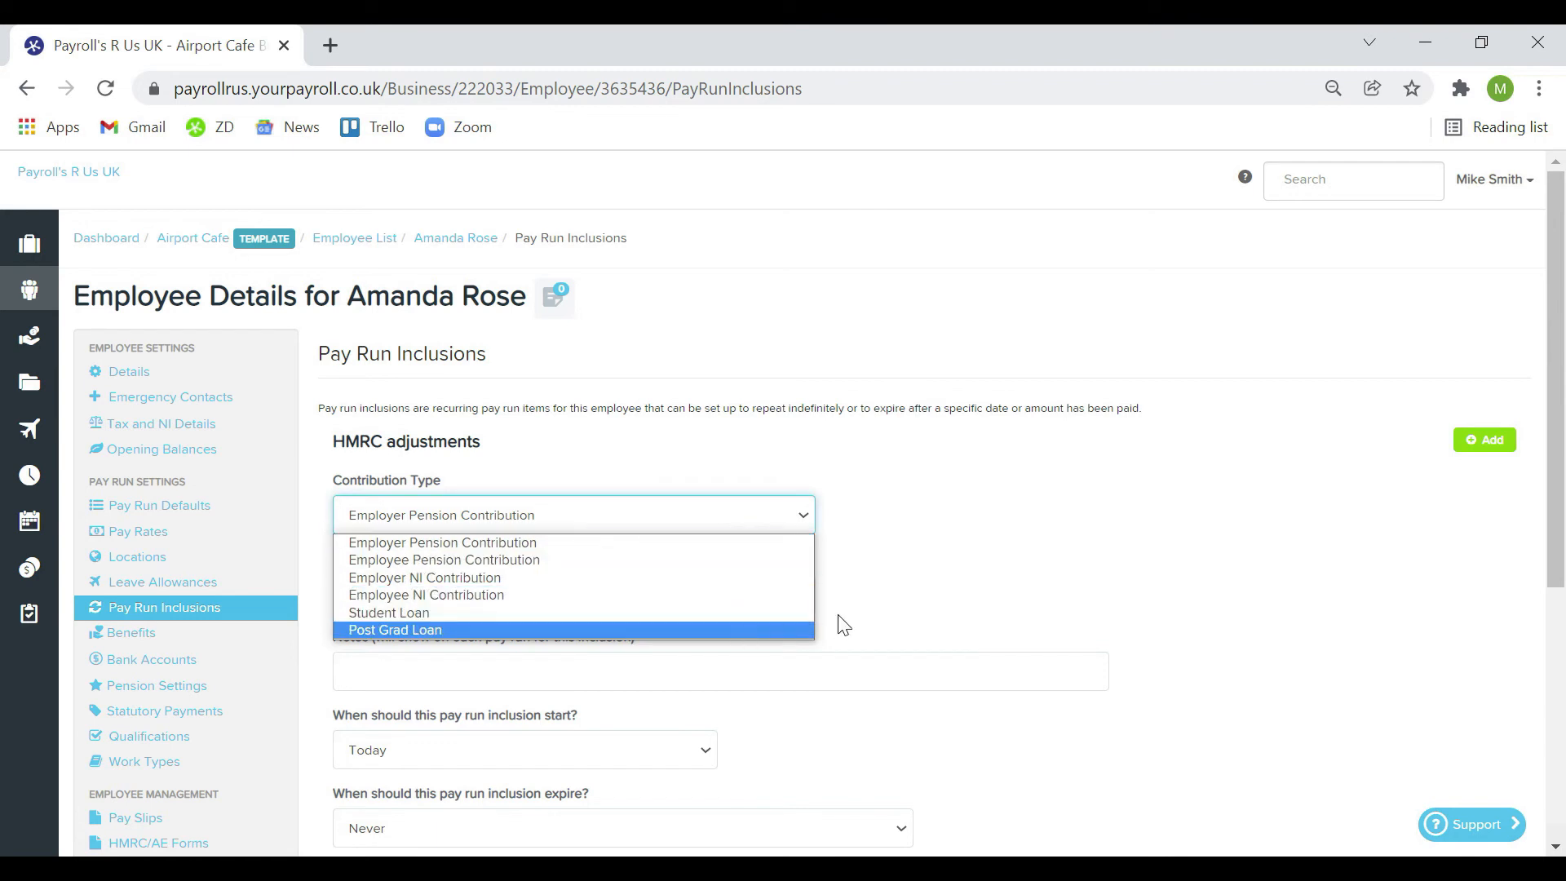
pyautogui.click(996, 590)
pyautogui.scroll(-5, 996, 593)
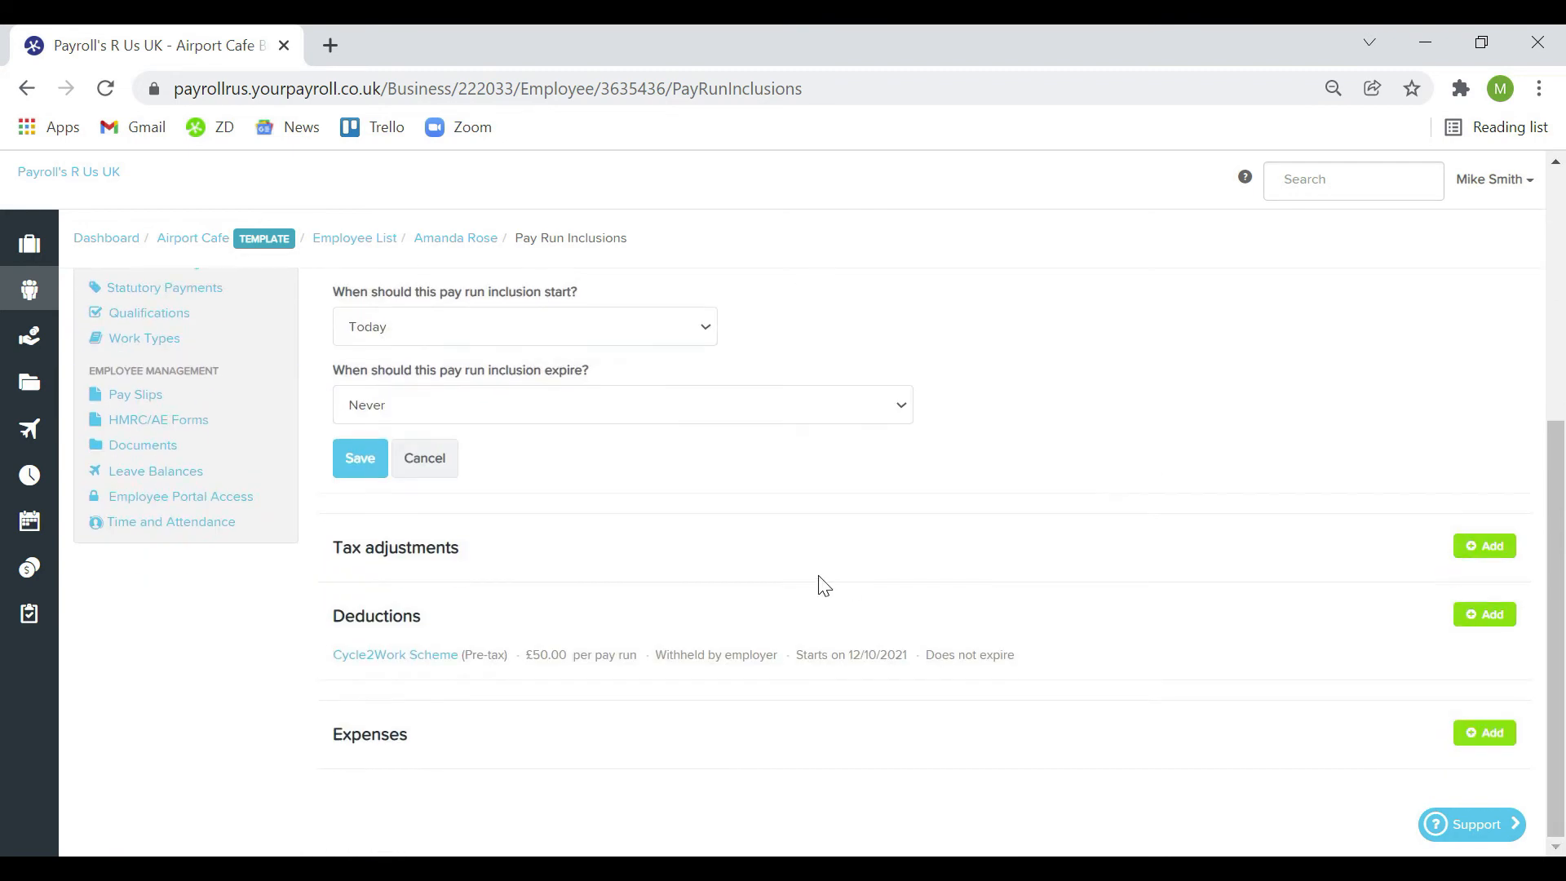
pyautogui.click(1481, 547)
pyautogui.scroll(-3, 929, 563)
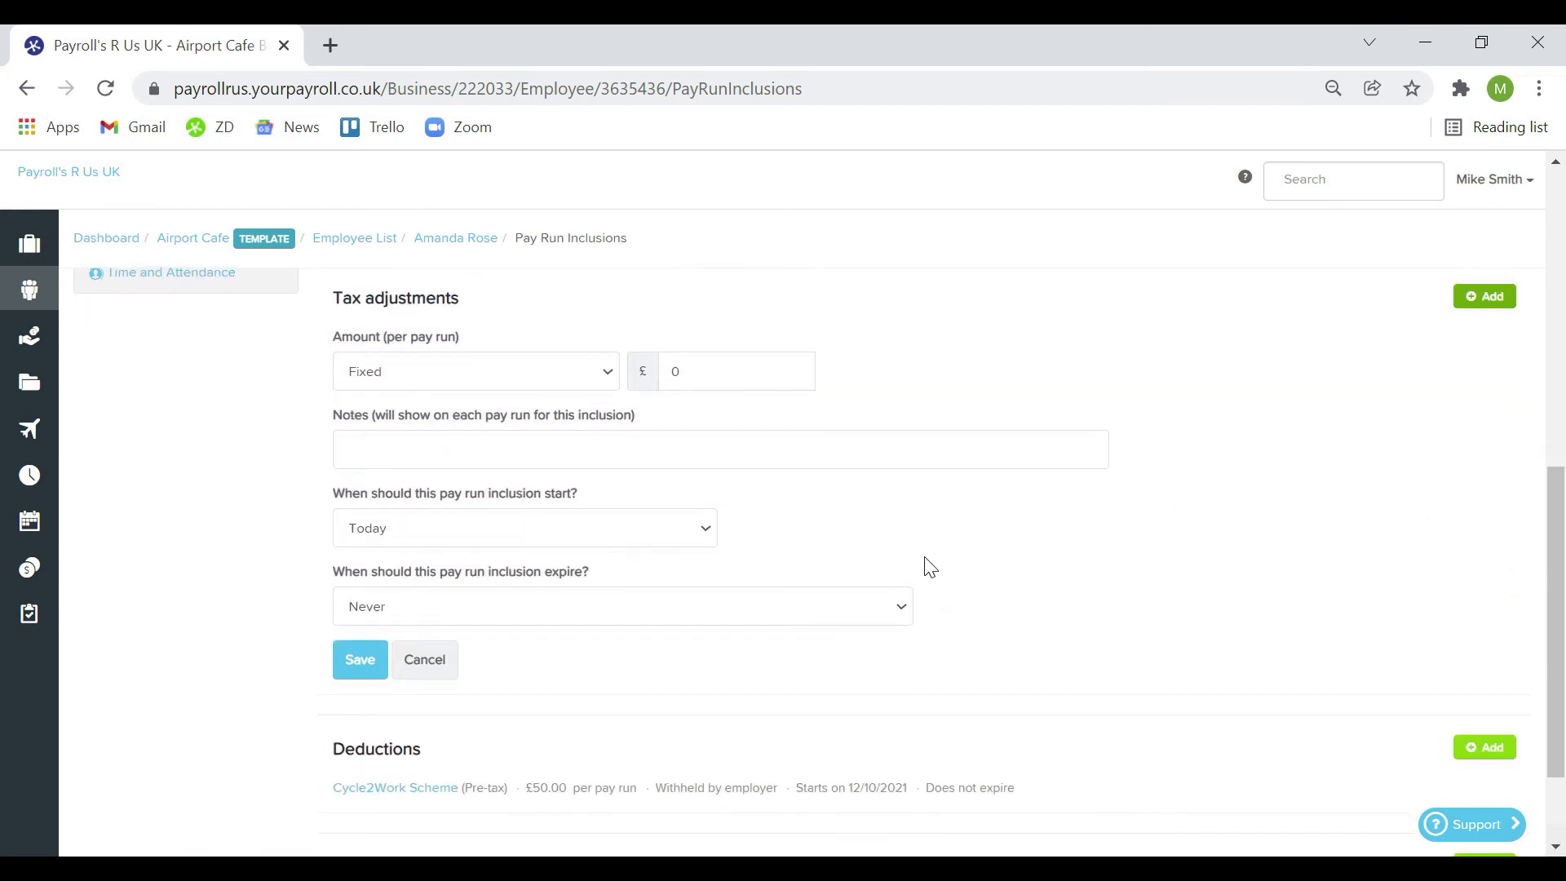
pyautogui.click(430, 652)
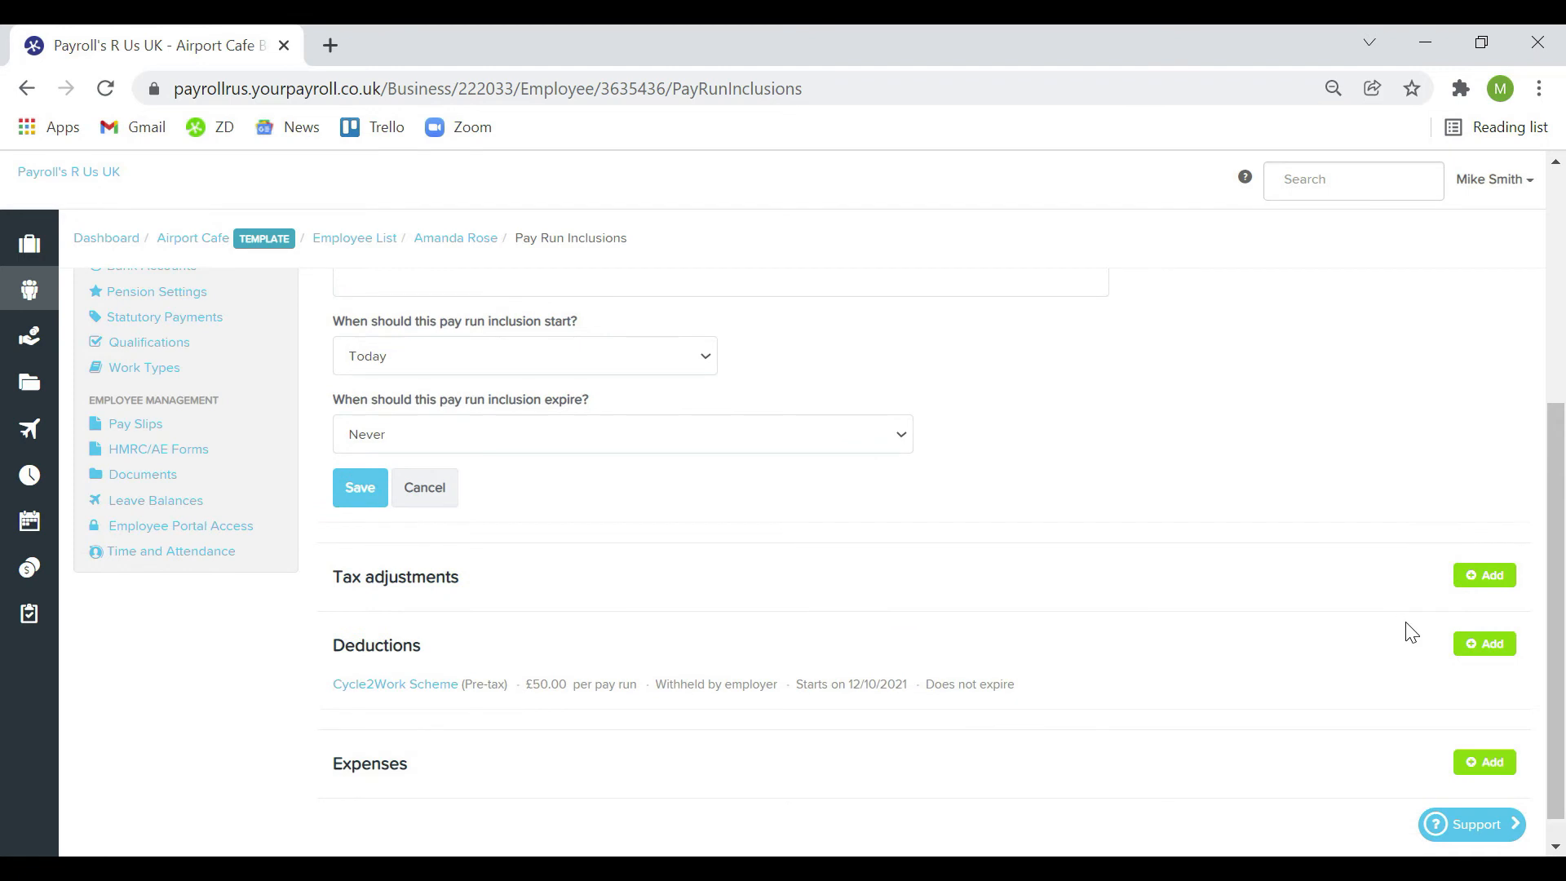
# Start a Post-Tax Deduction and view the court order types without applying one
pyautogui.click(1481, 644)
pyautogui.scroll(-5, 971, 601)
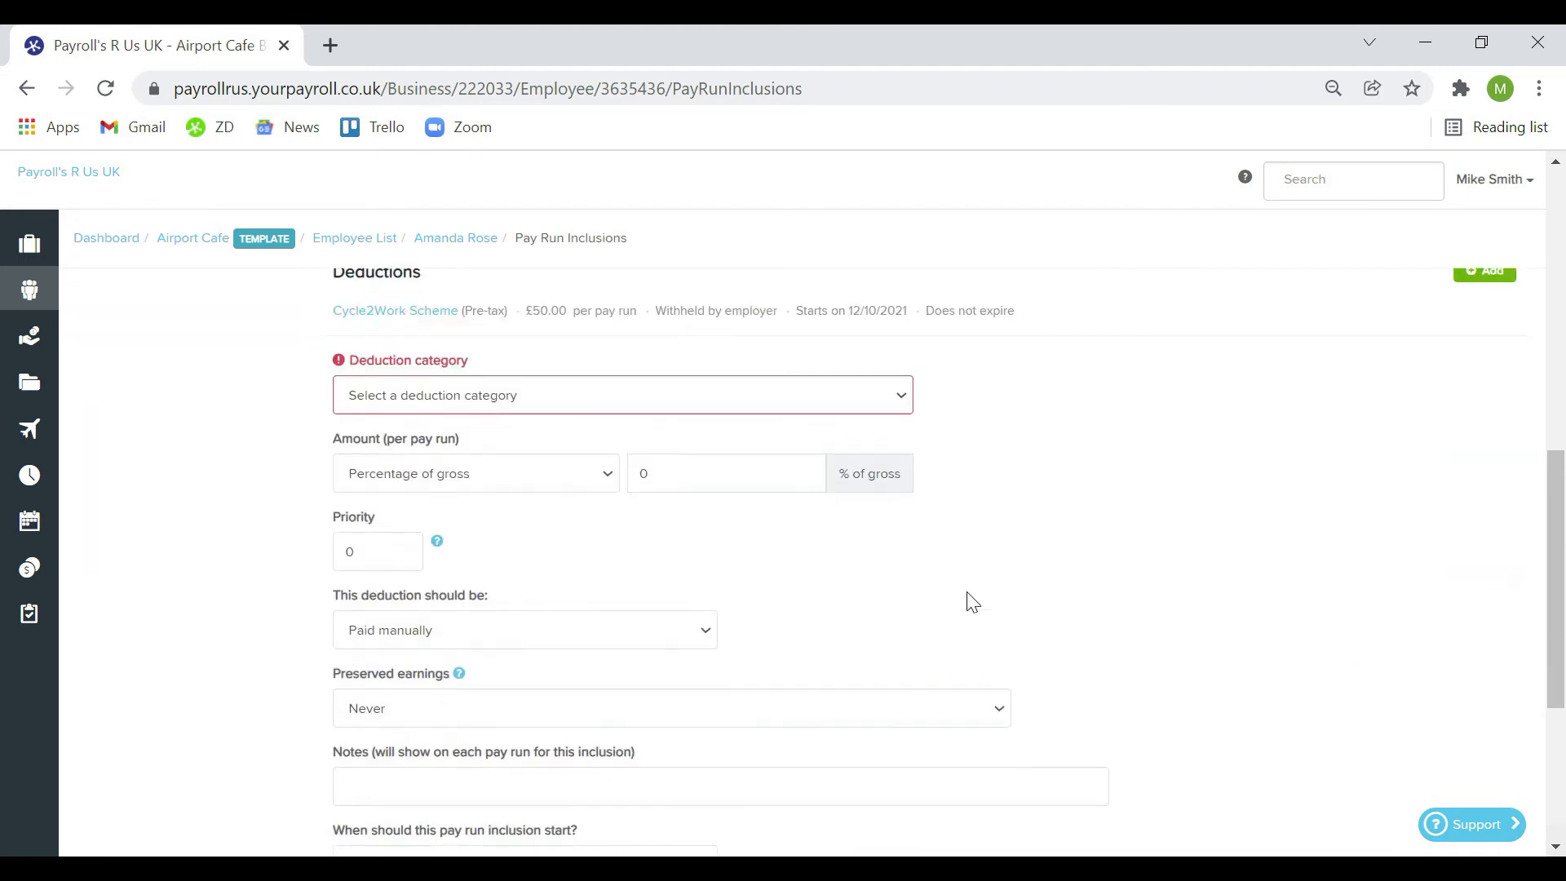
pyautogui.click(904, 396)
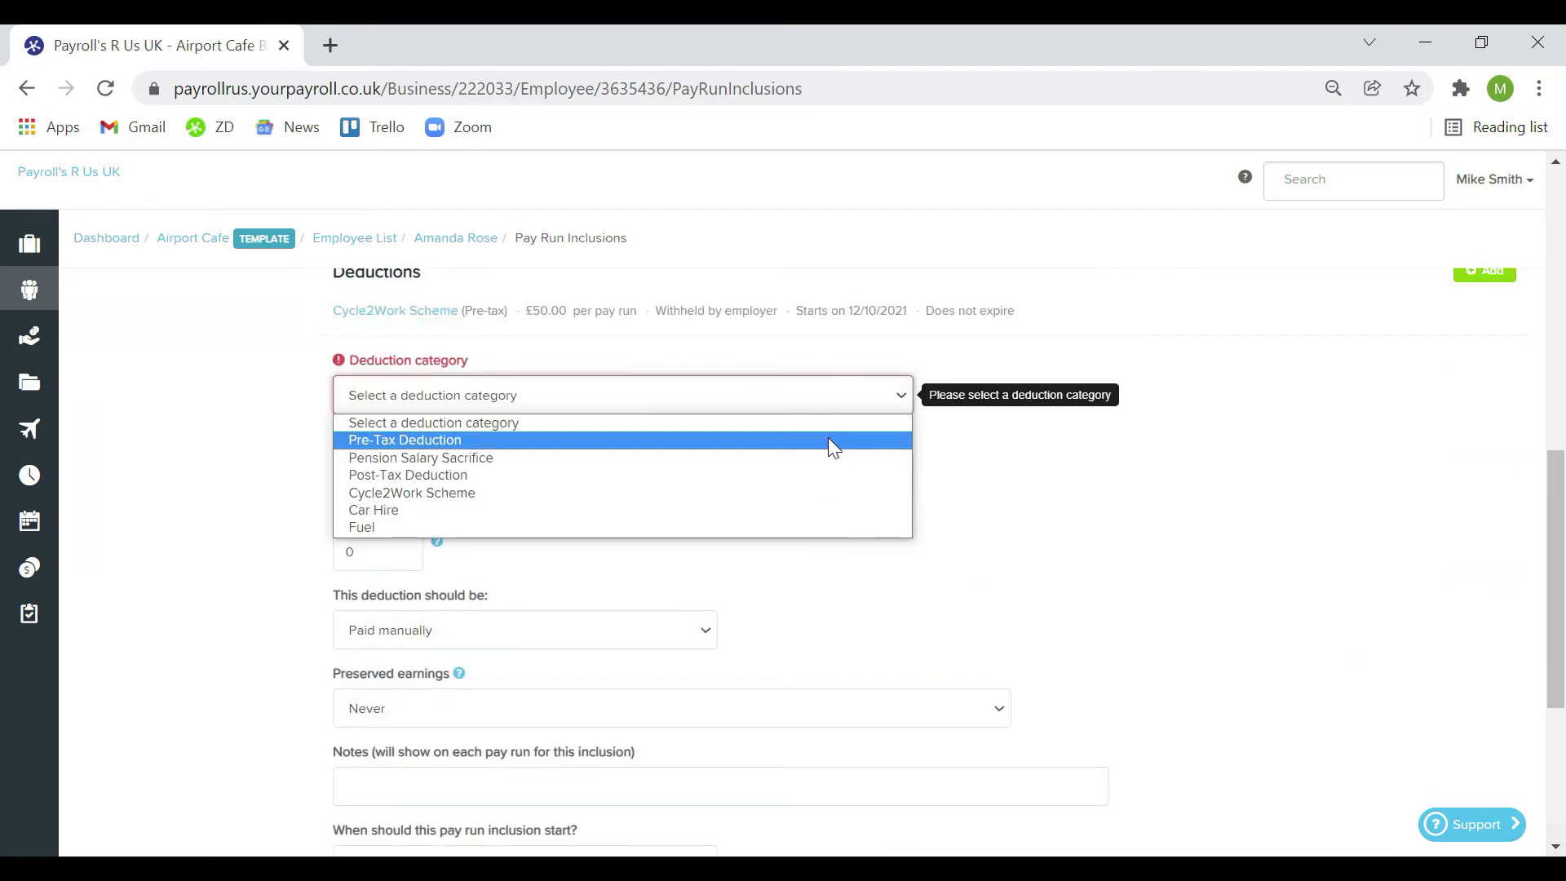
pyautogui.click(813, 483)
pyautogui.click(430, 449)
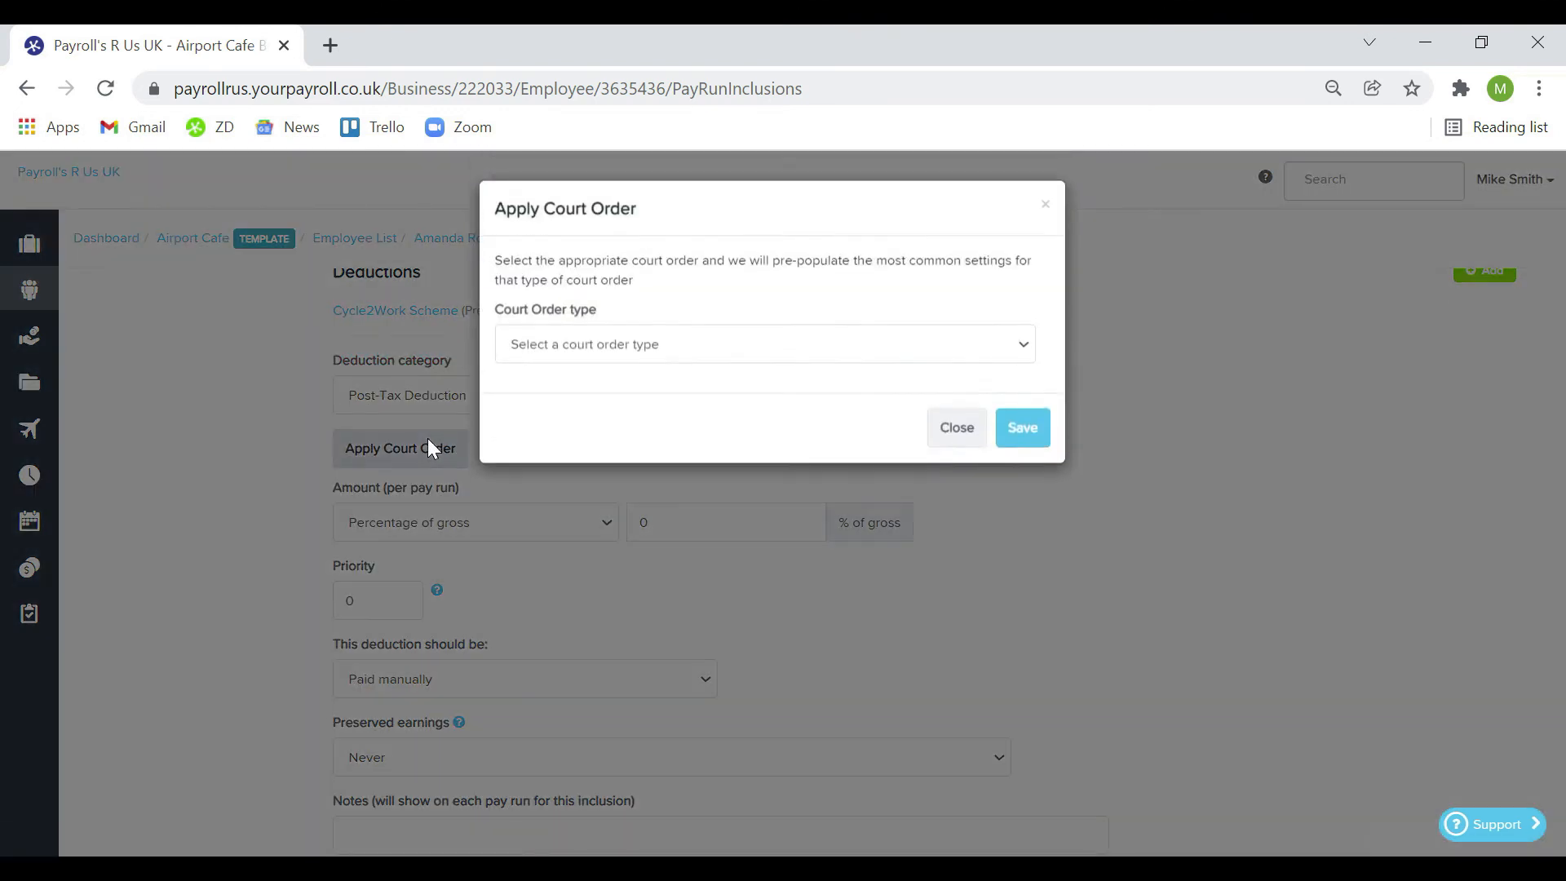
pyautogui.click(1019, 349)
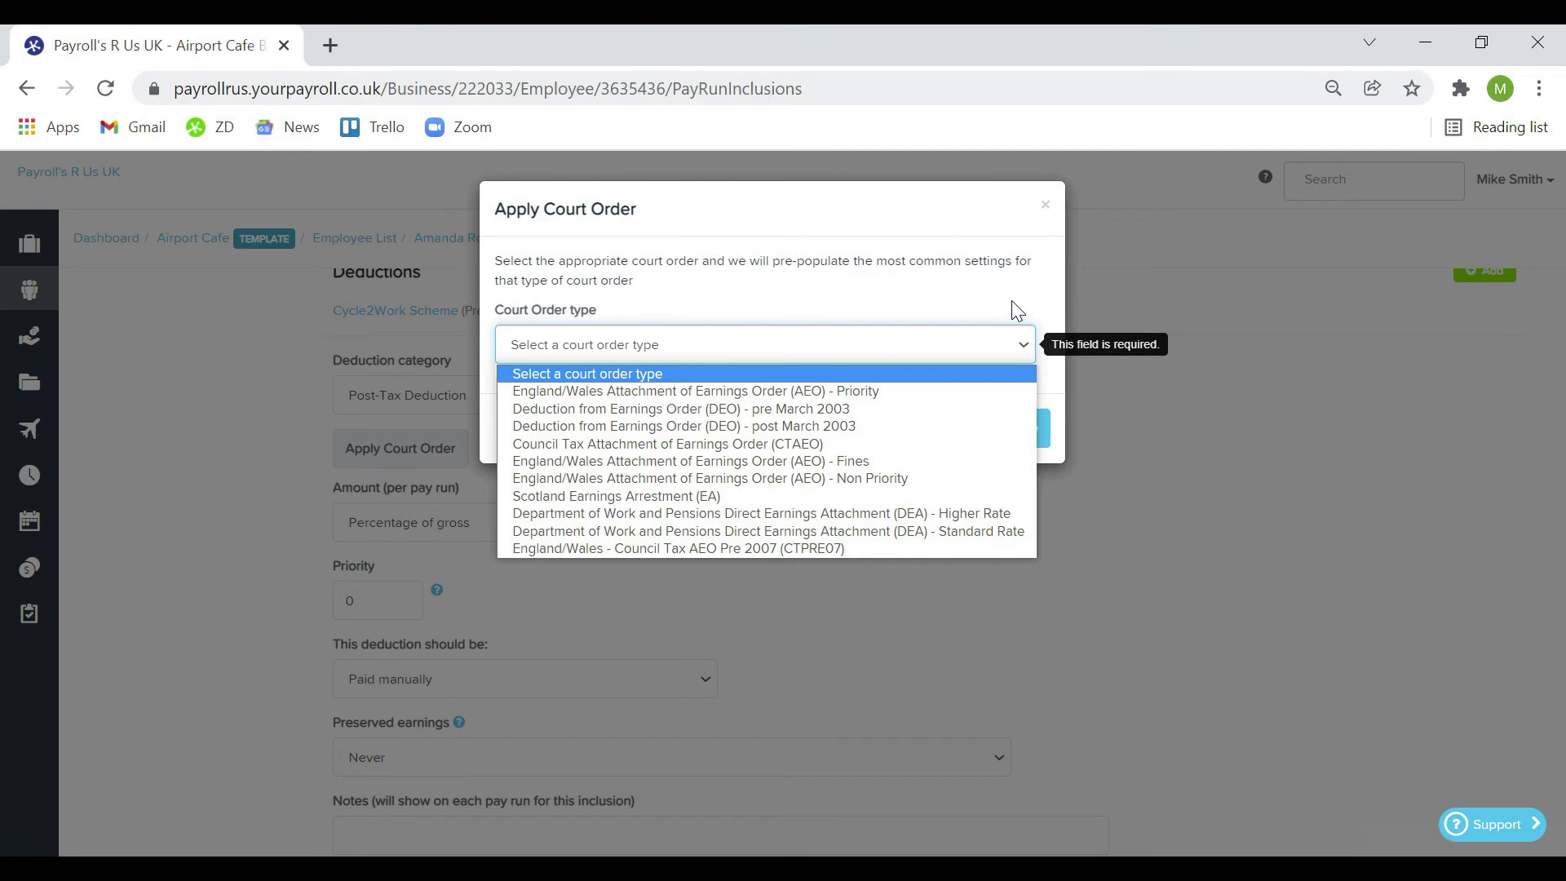
pyautogui.click(1046, 205)
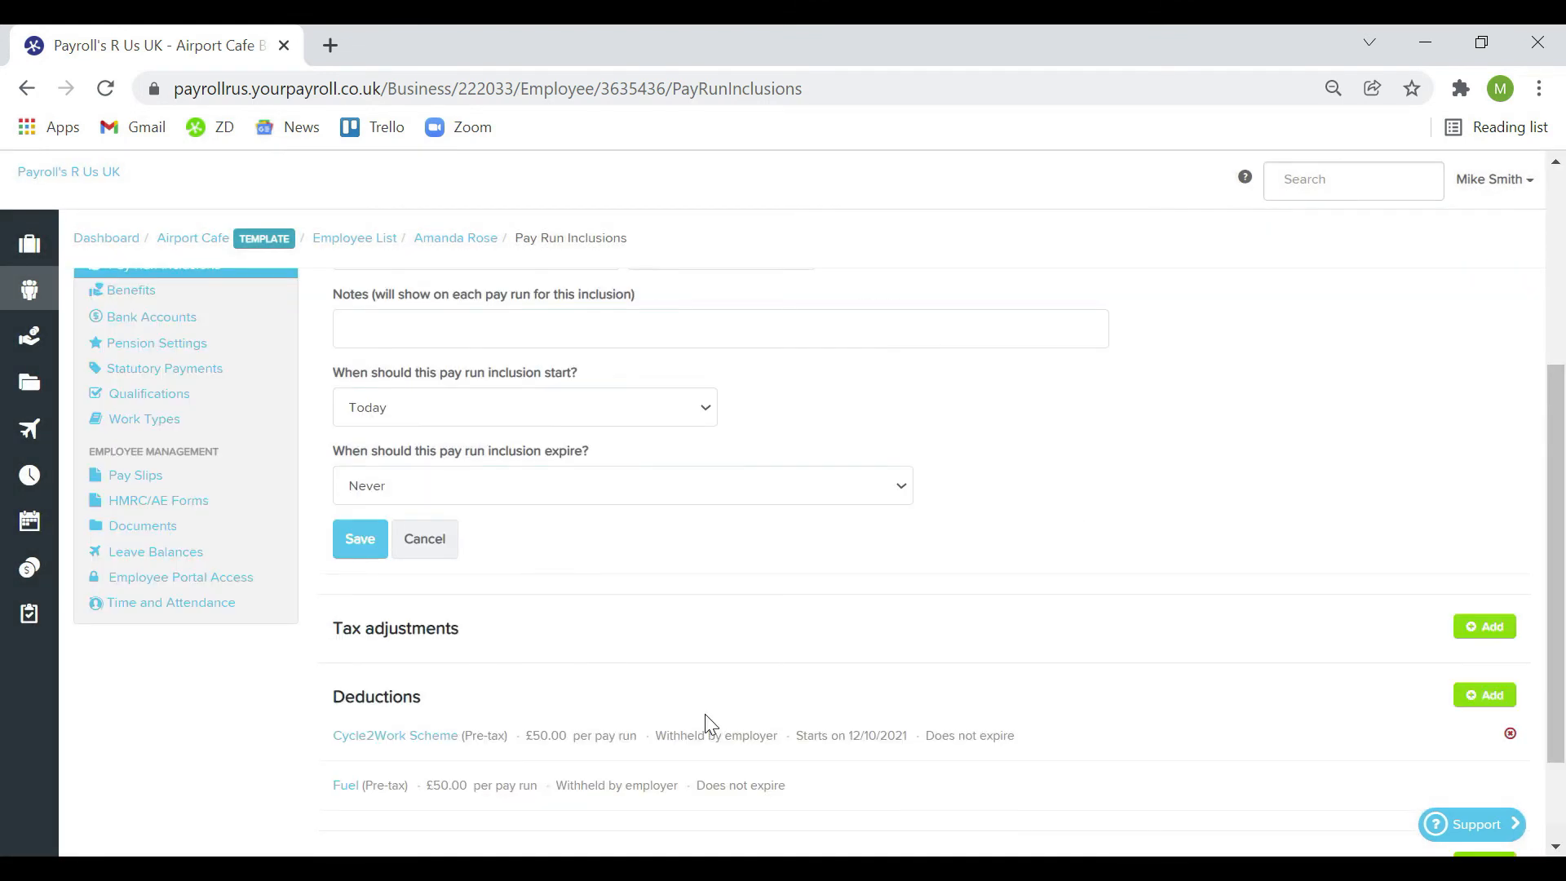
# Browse the employee's monthly pay slips, then view her Employee Portal Access users
pyautogui.click(163, 476)
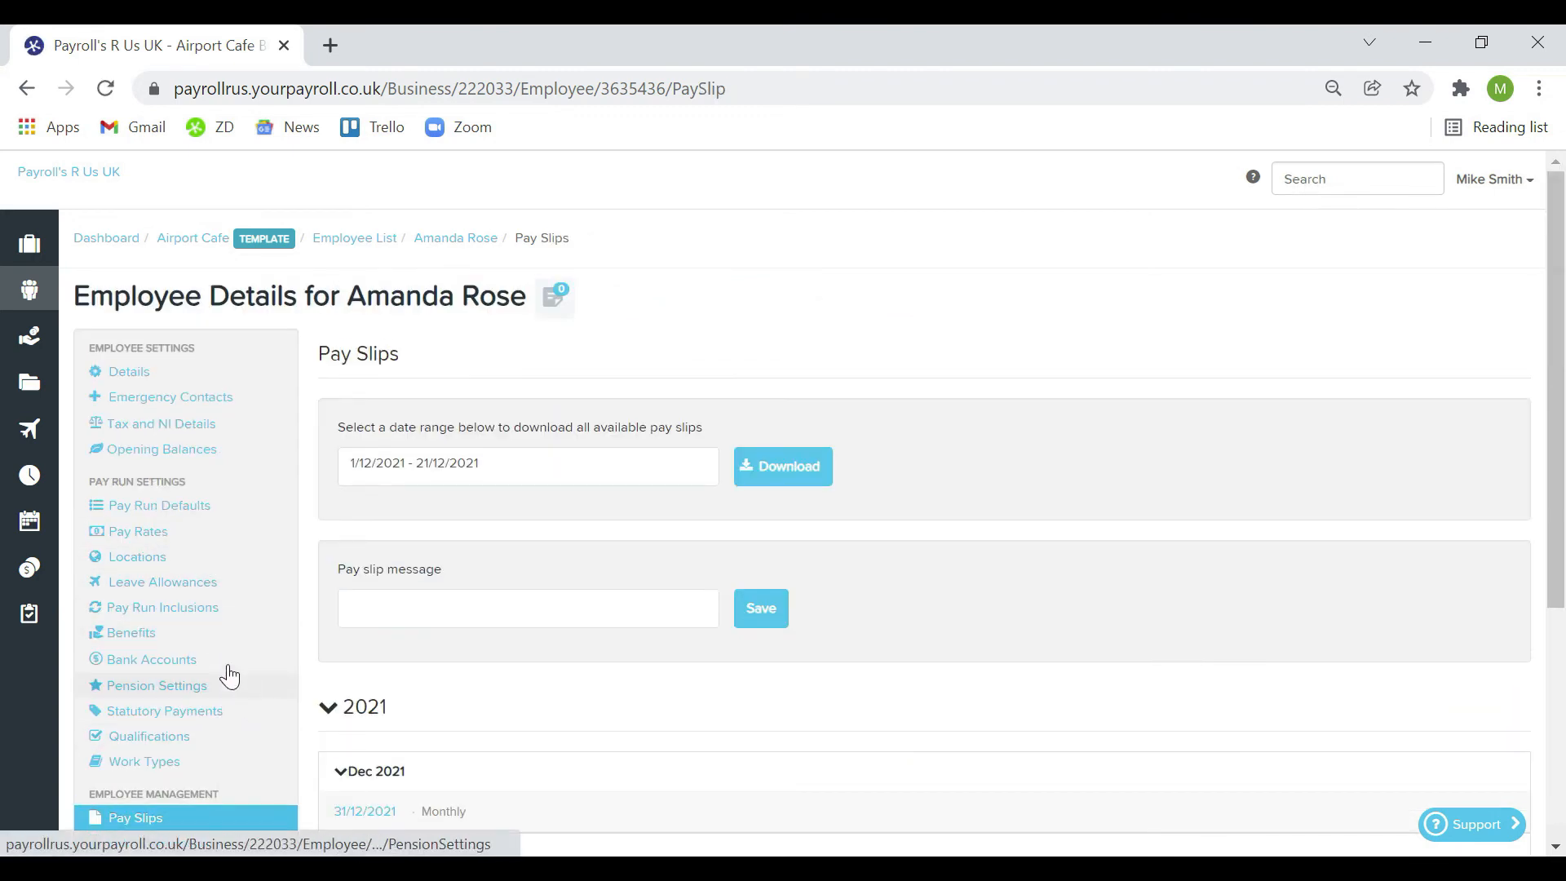
pyautogui.scroll(-1, 469, 623)
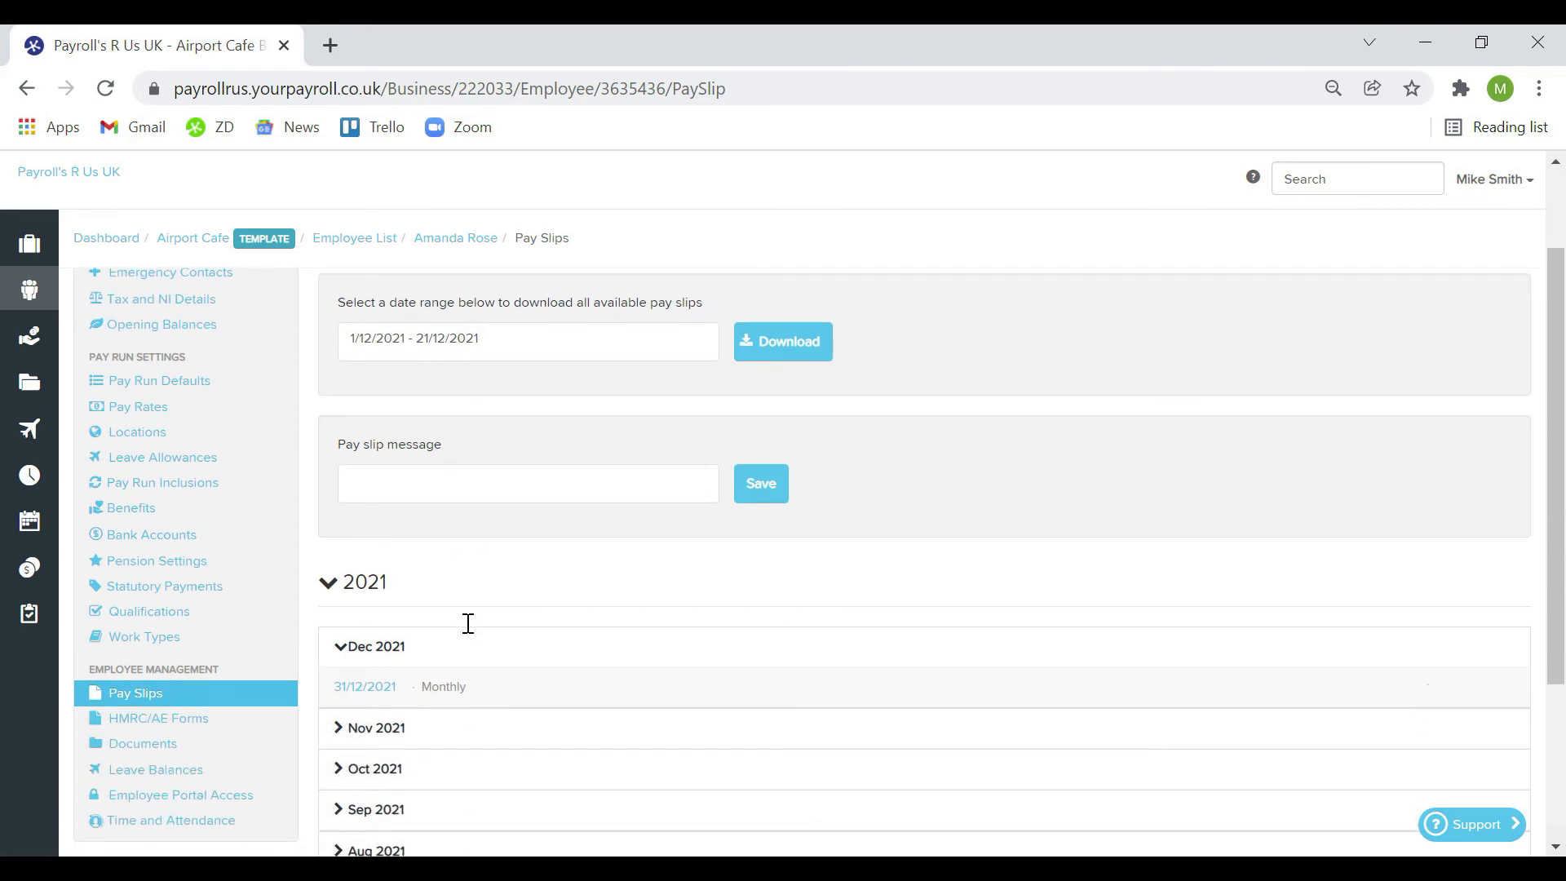
pyautogui.scroll(1, 467, 624)
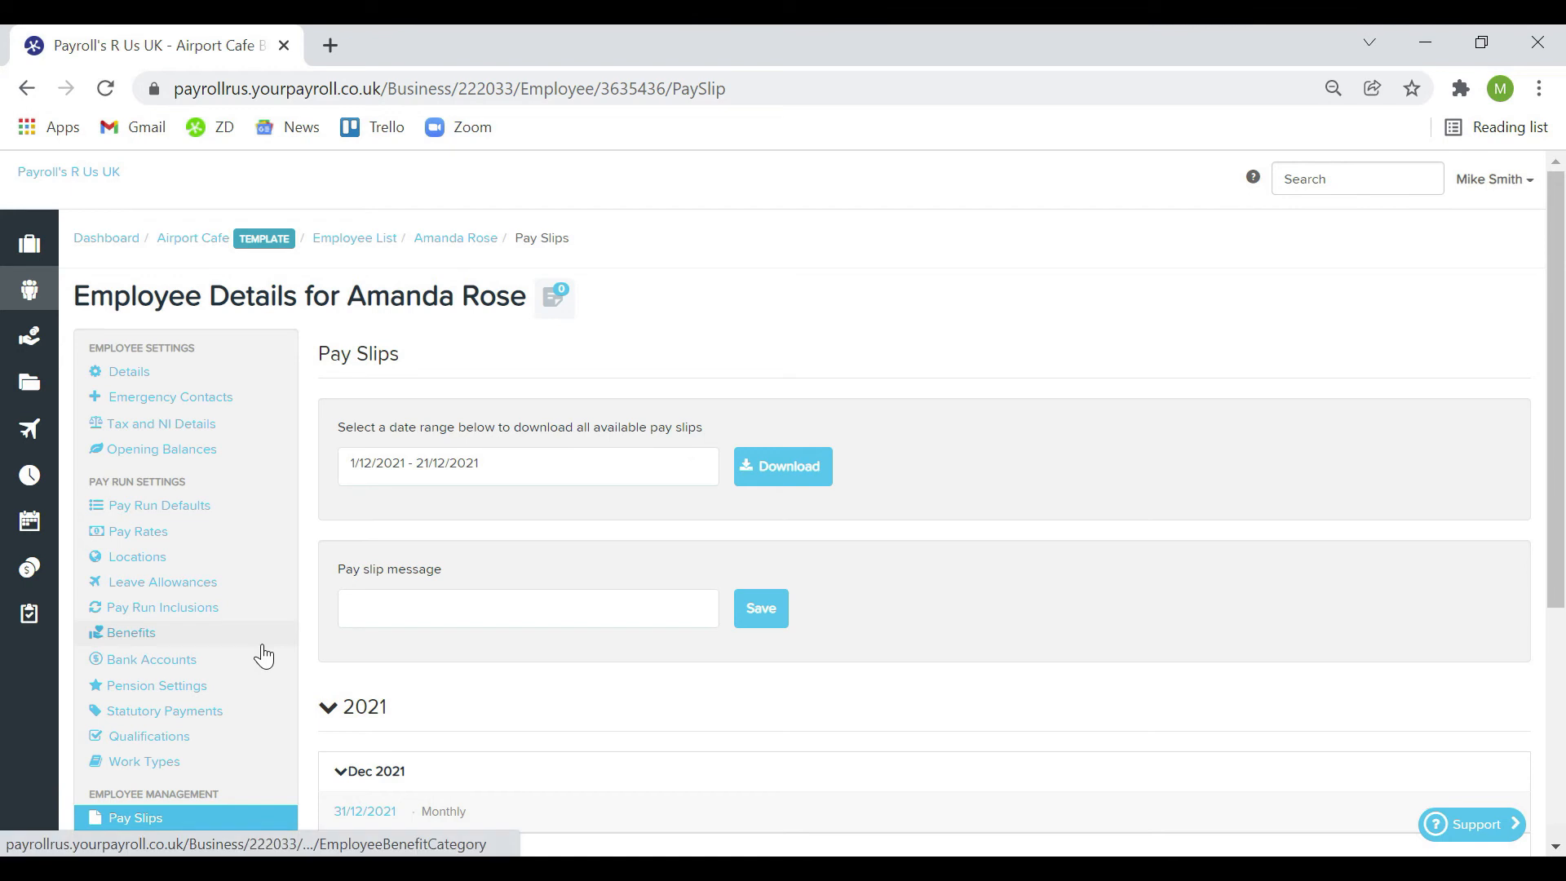
pyautogui.scroll(-3, 258, 652)
pyautogui.click(227, 737)
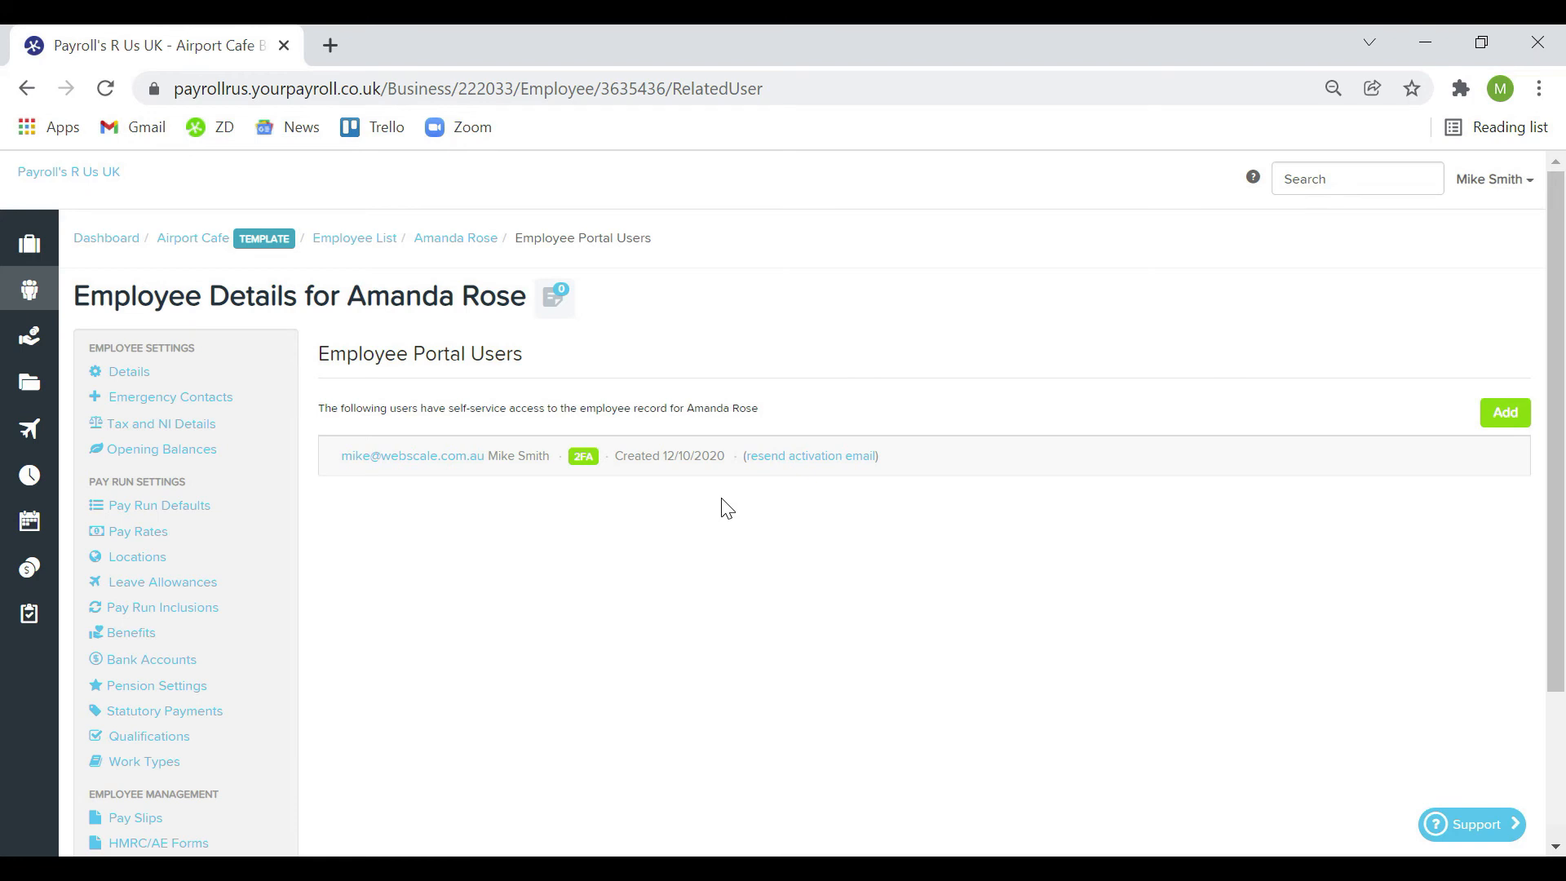
# Open Airport Cafe in a new tab and go to Payroll Settings > Employee Portal Settings
pyautogui.click(191, 238)
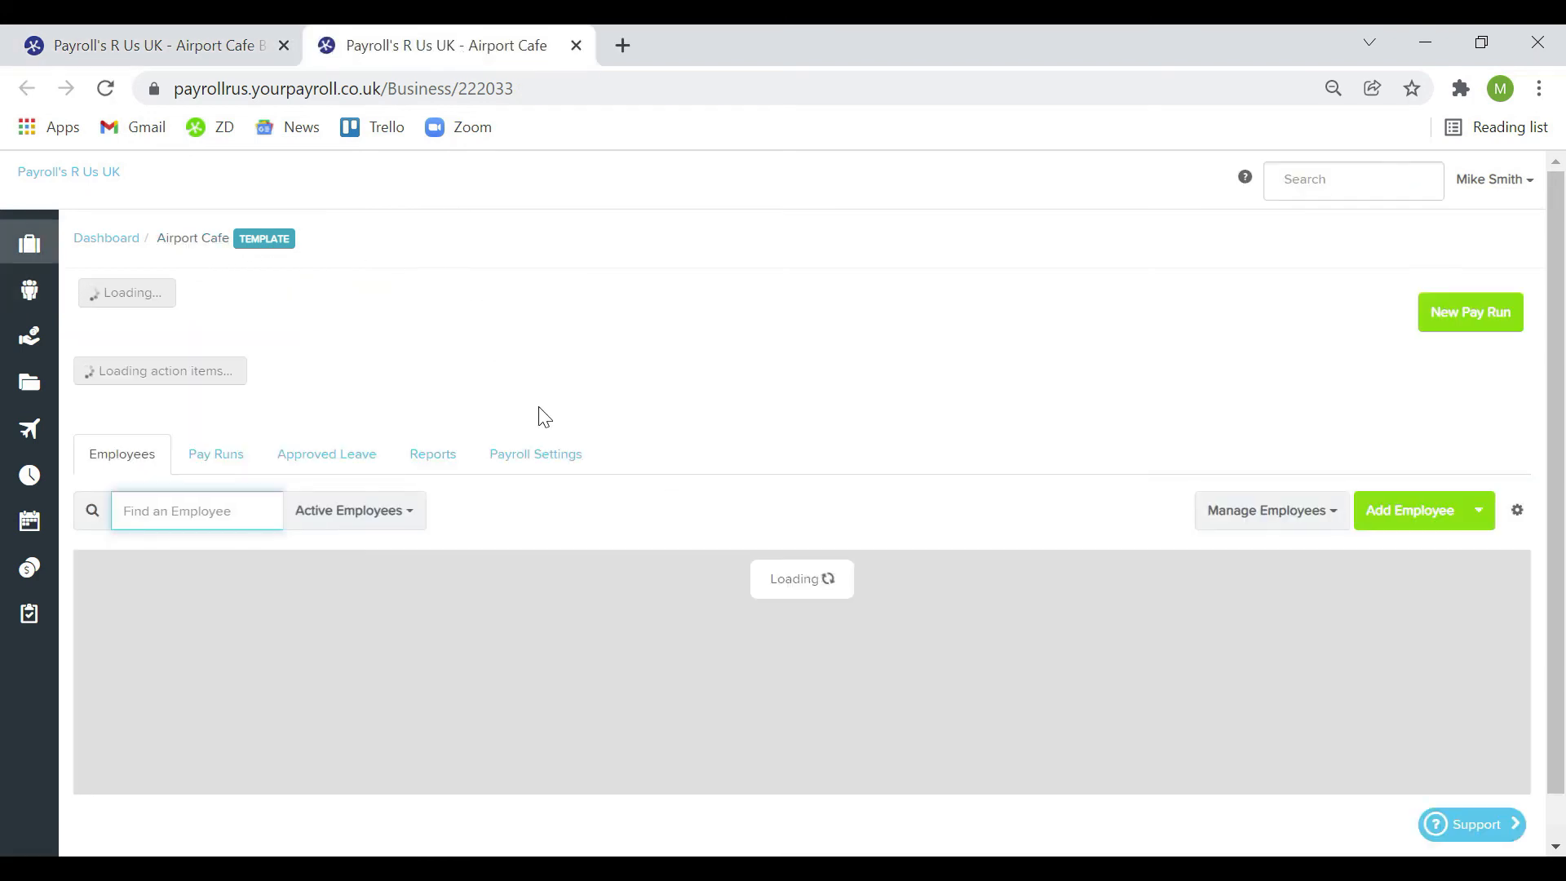
pyautogui.click(563, 579)
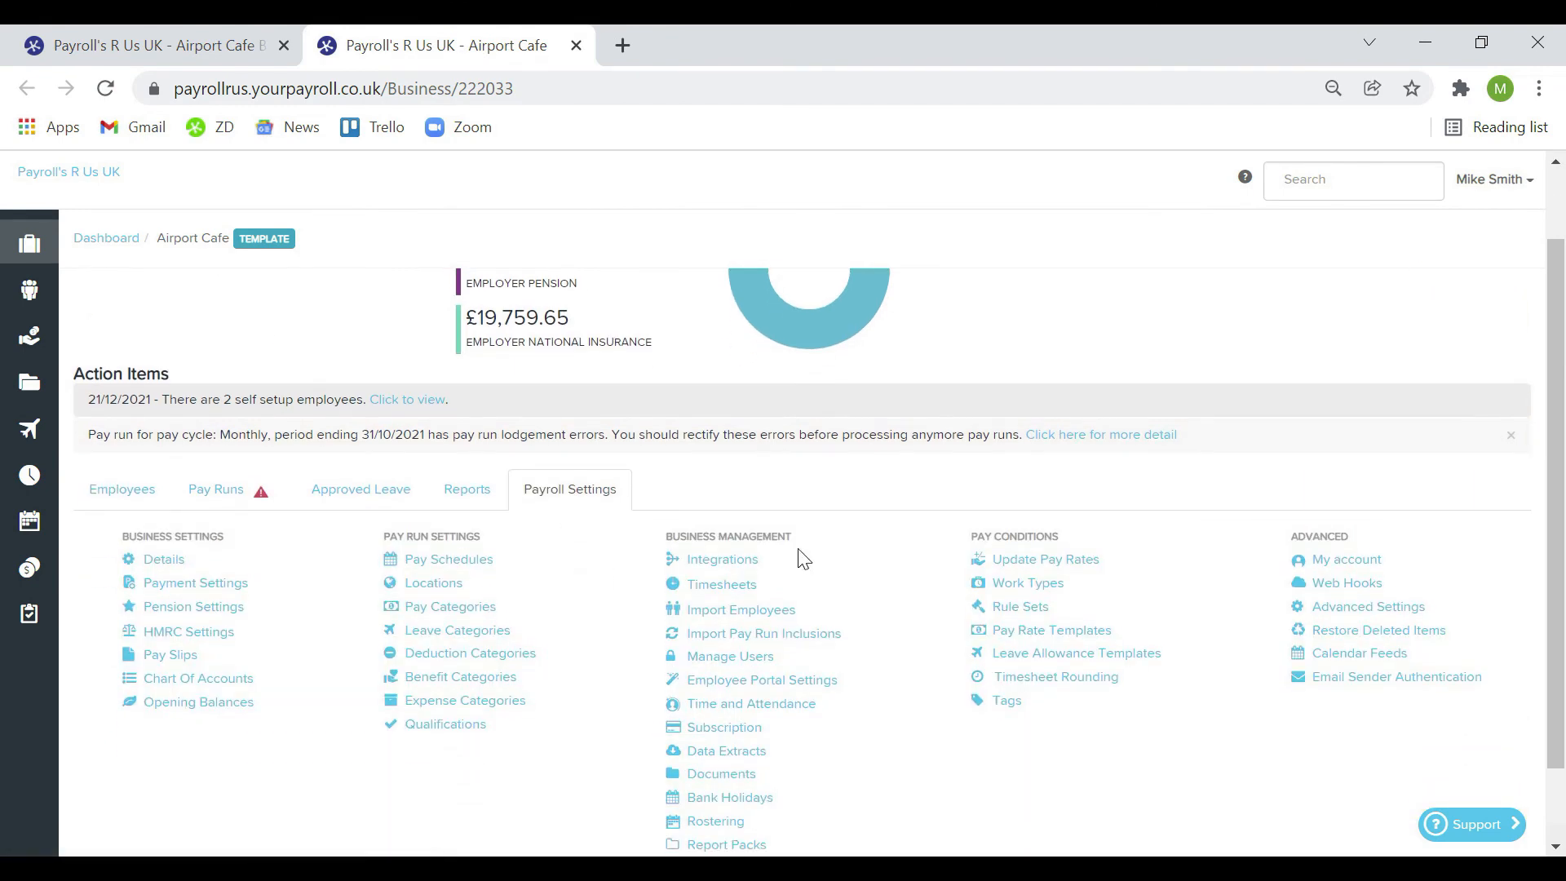
pyautogui.scroll(-1, 824, 612)
pyautogui.click(840, 645)
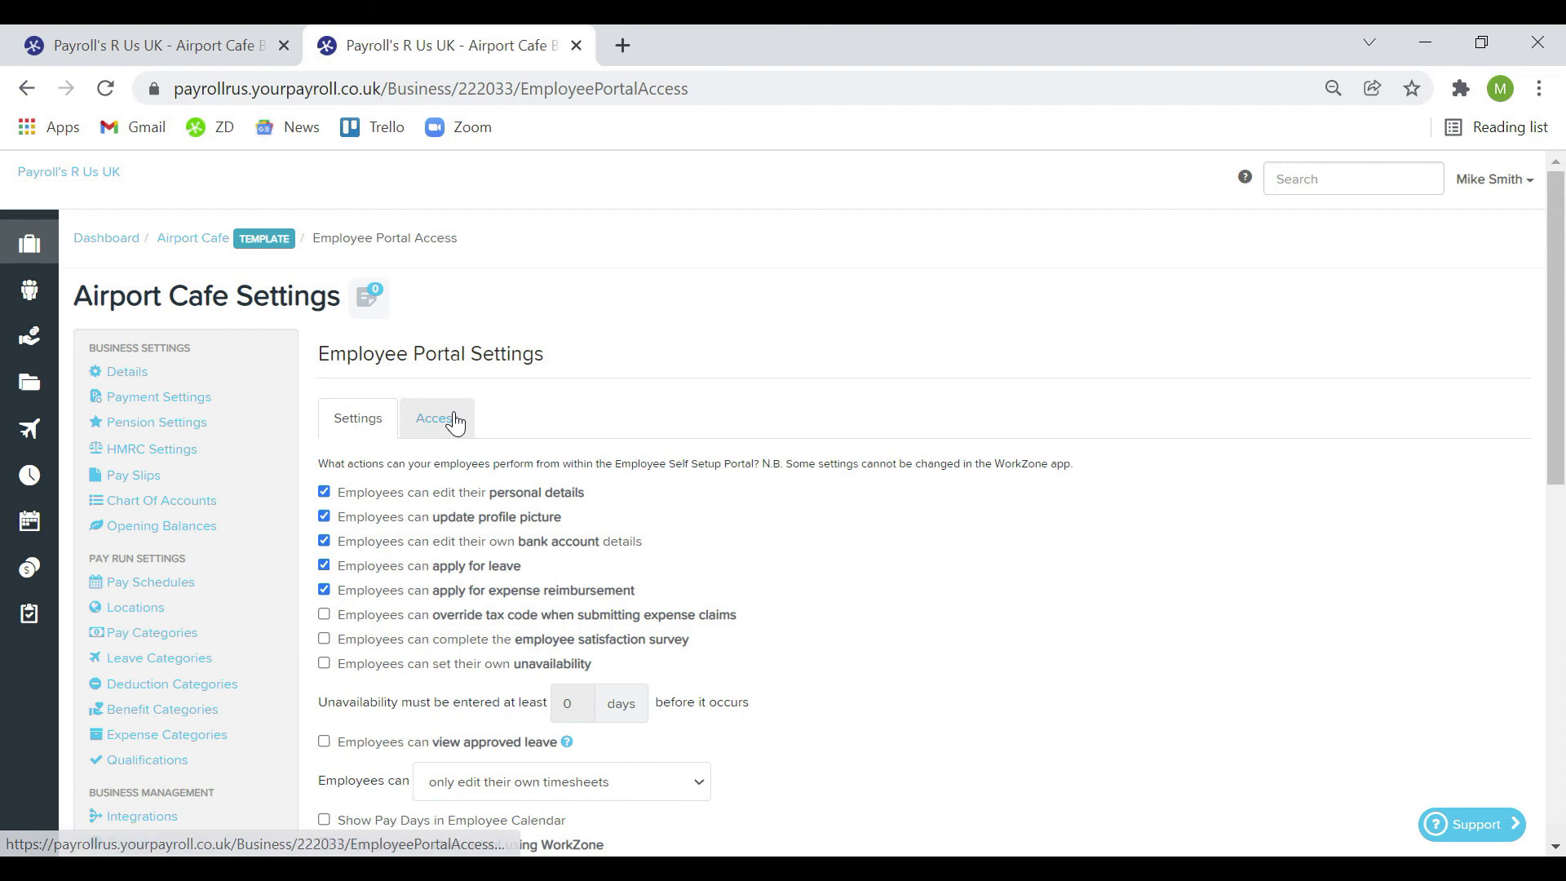
# Review which employees have portal access and the portal permissions, then go to Pay Schedules
pyautogui.click(455, 420)
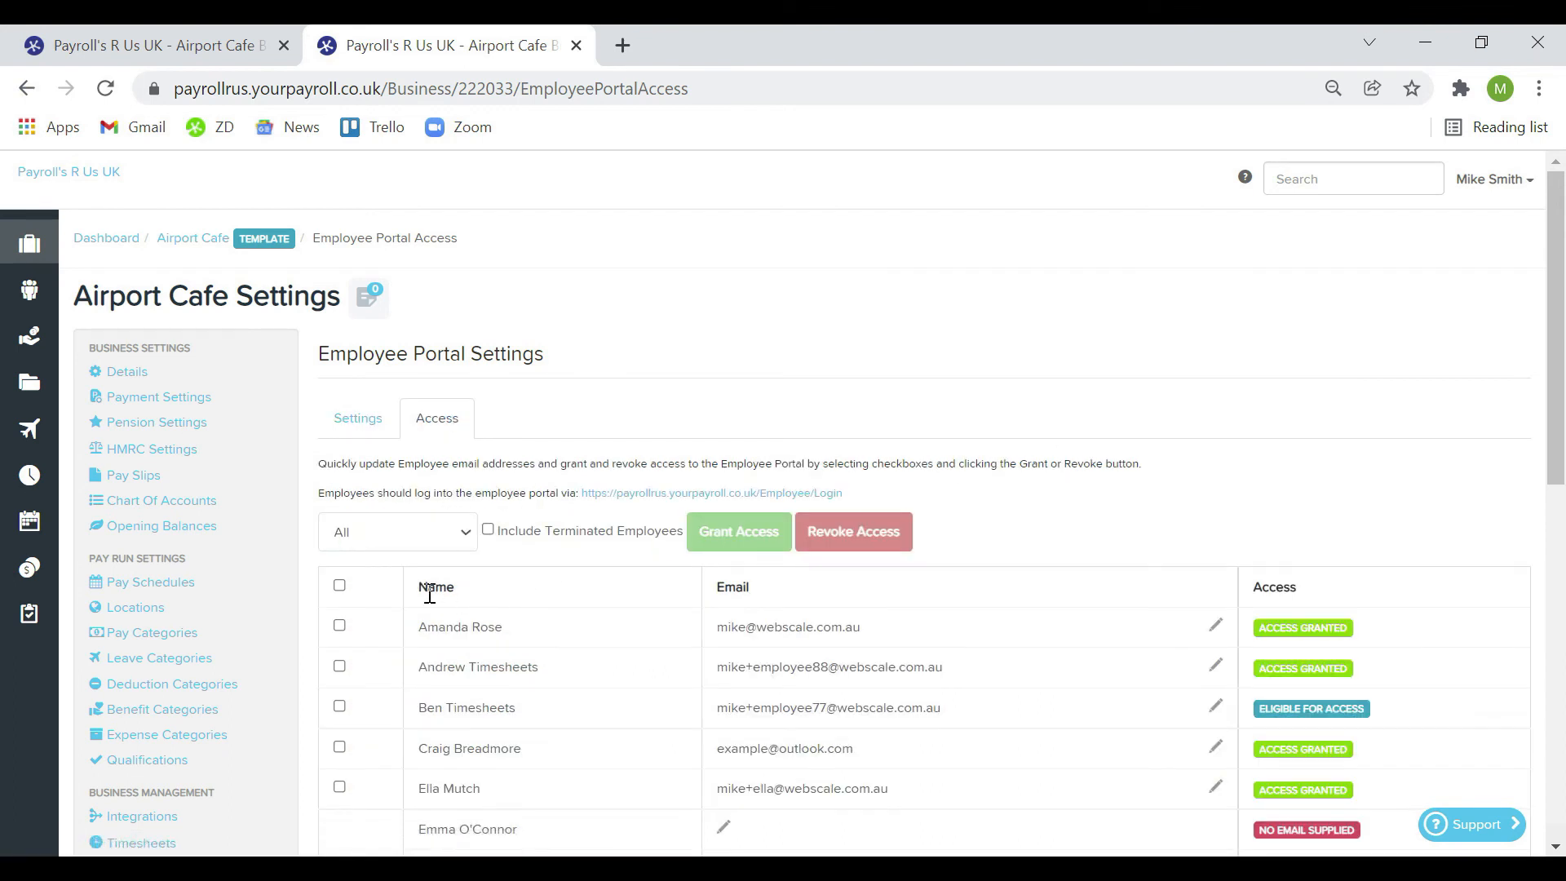
pyautogui.click(339, 626)
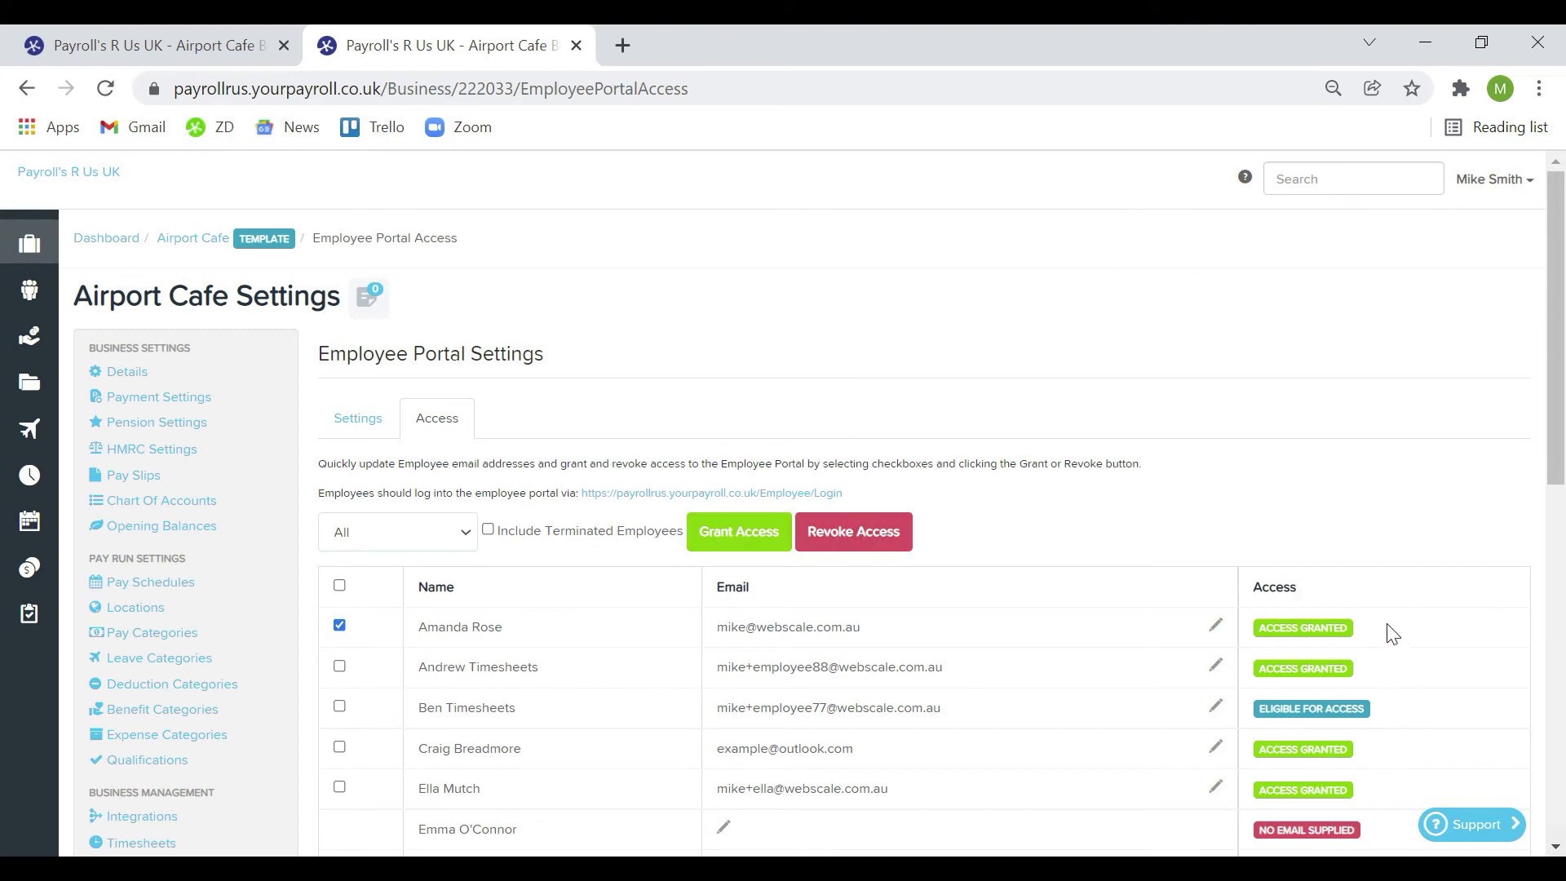
pyautogui.scroll(-2, 1384, 600)
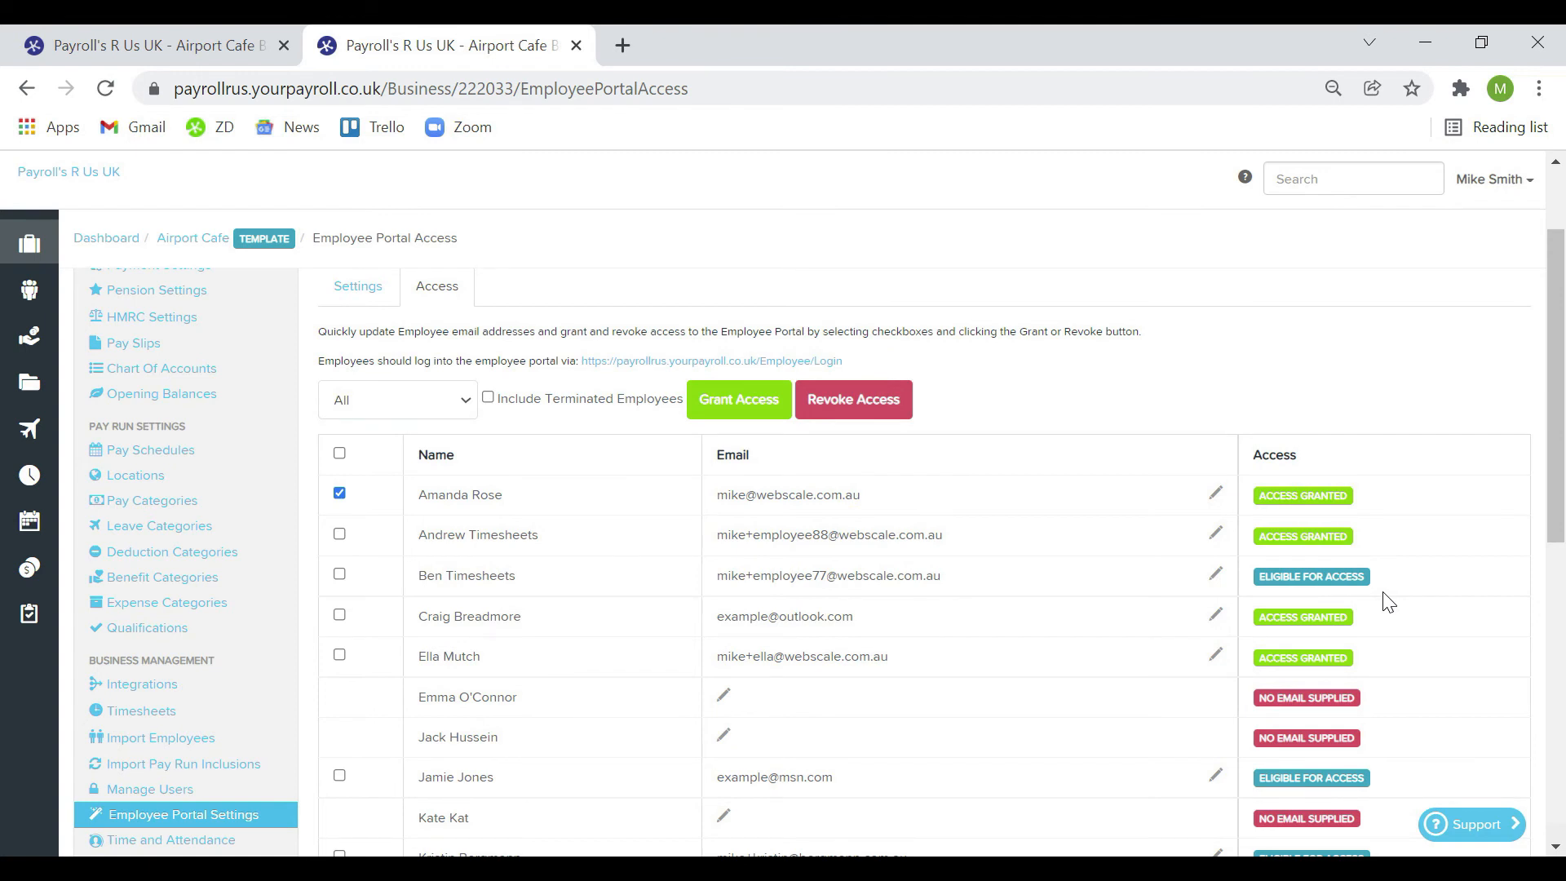
pyautogui.scroll(2, 1385, 601)
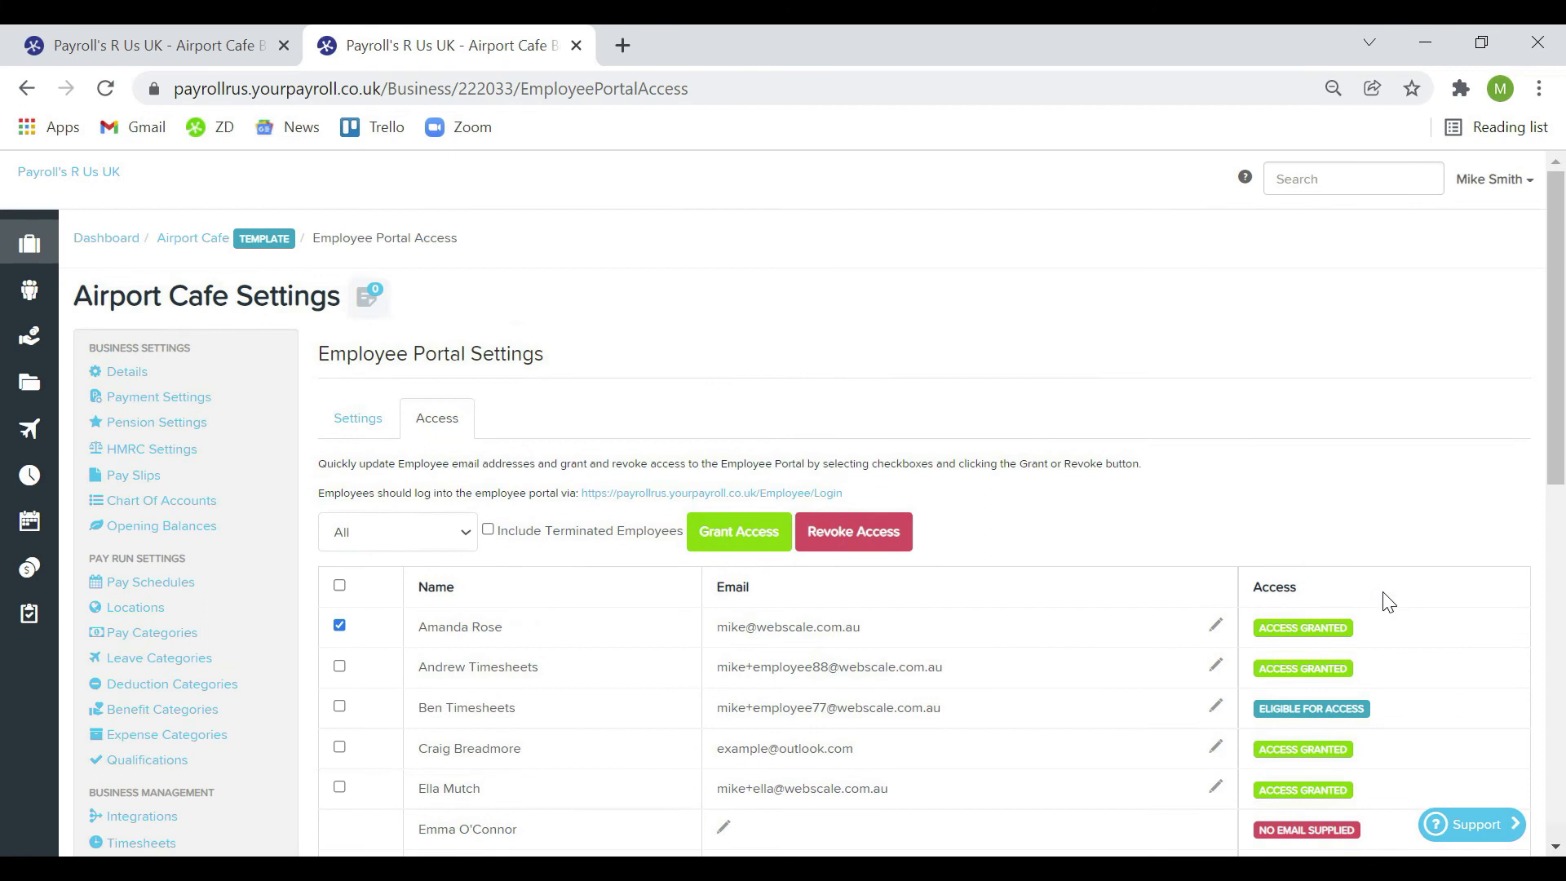
pyautogui.click(363, 428)
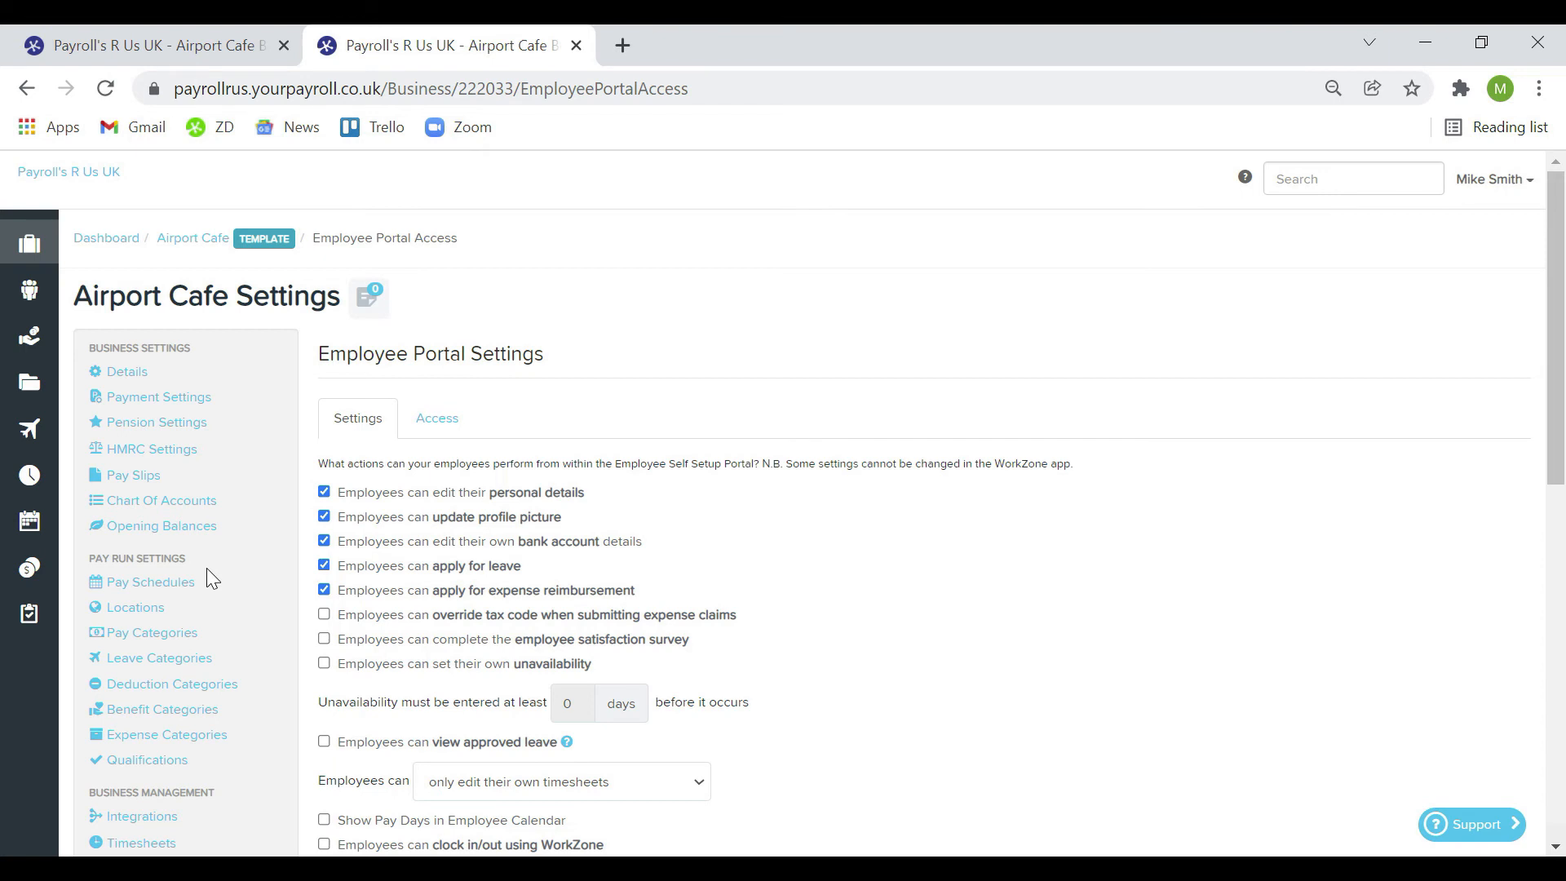
pyautogui.click(155, 582)
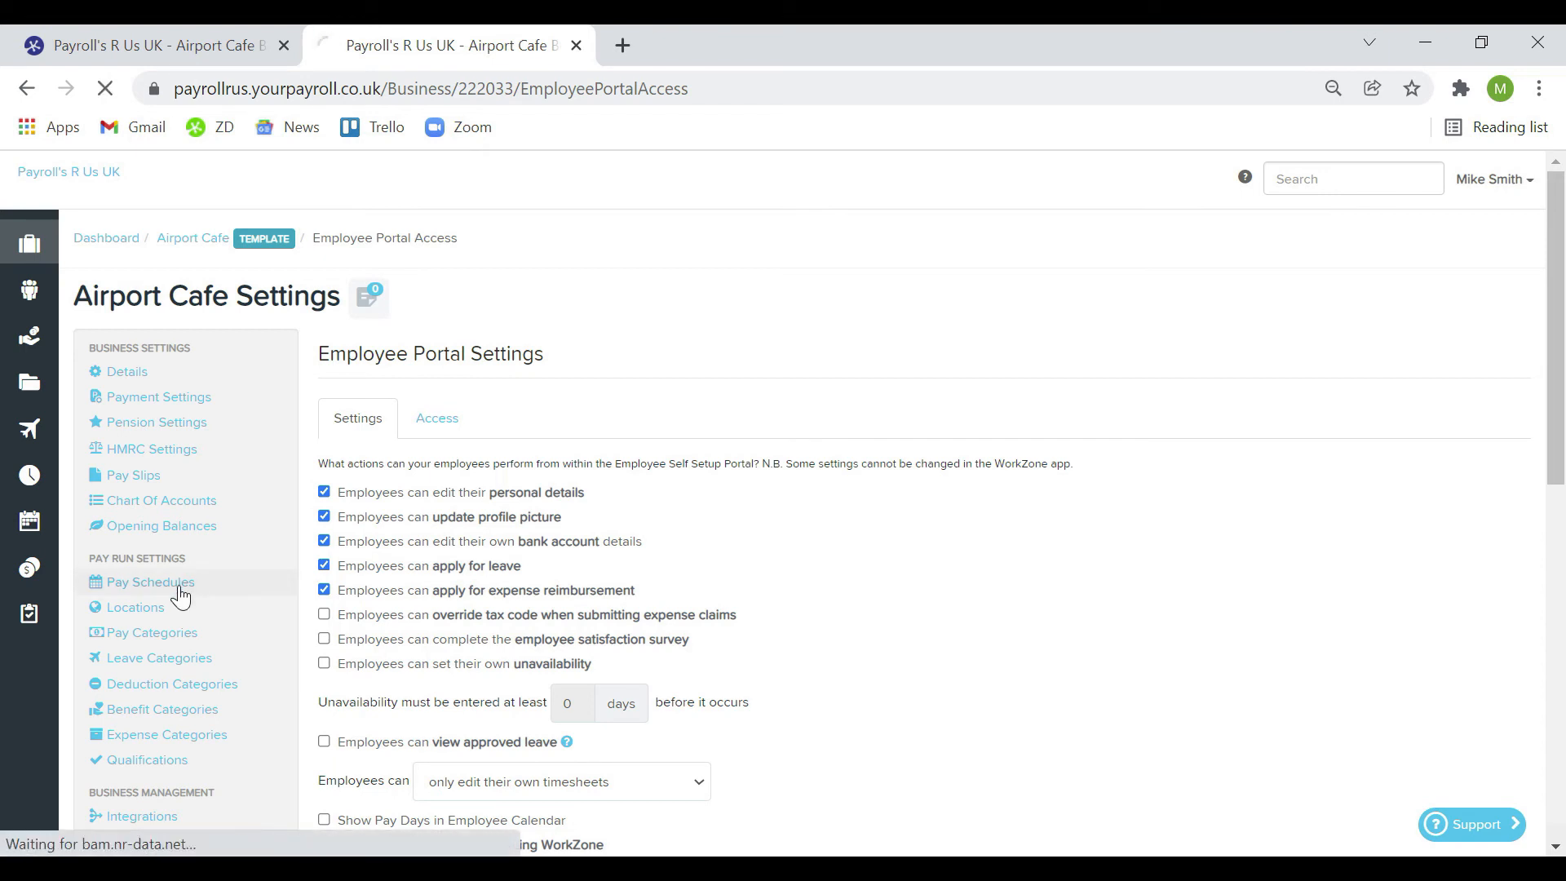
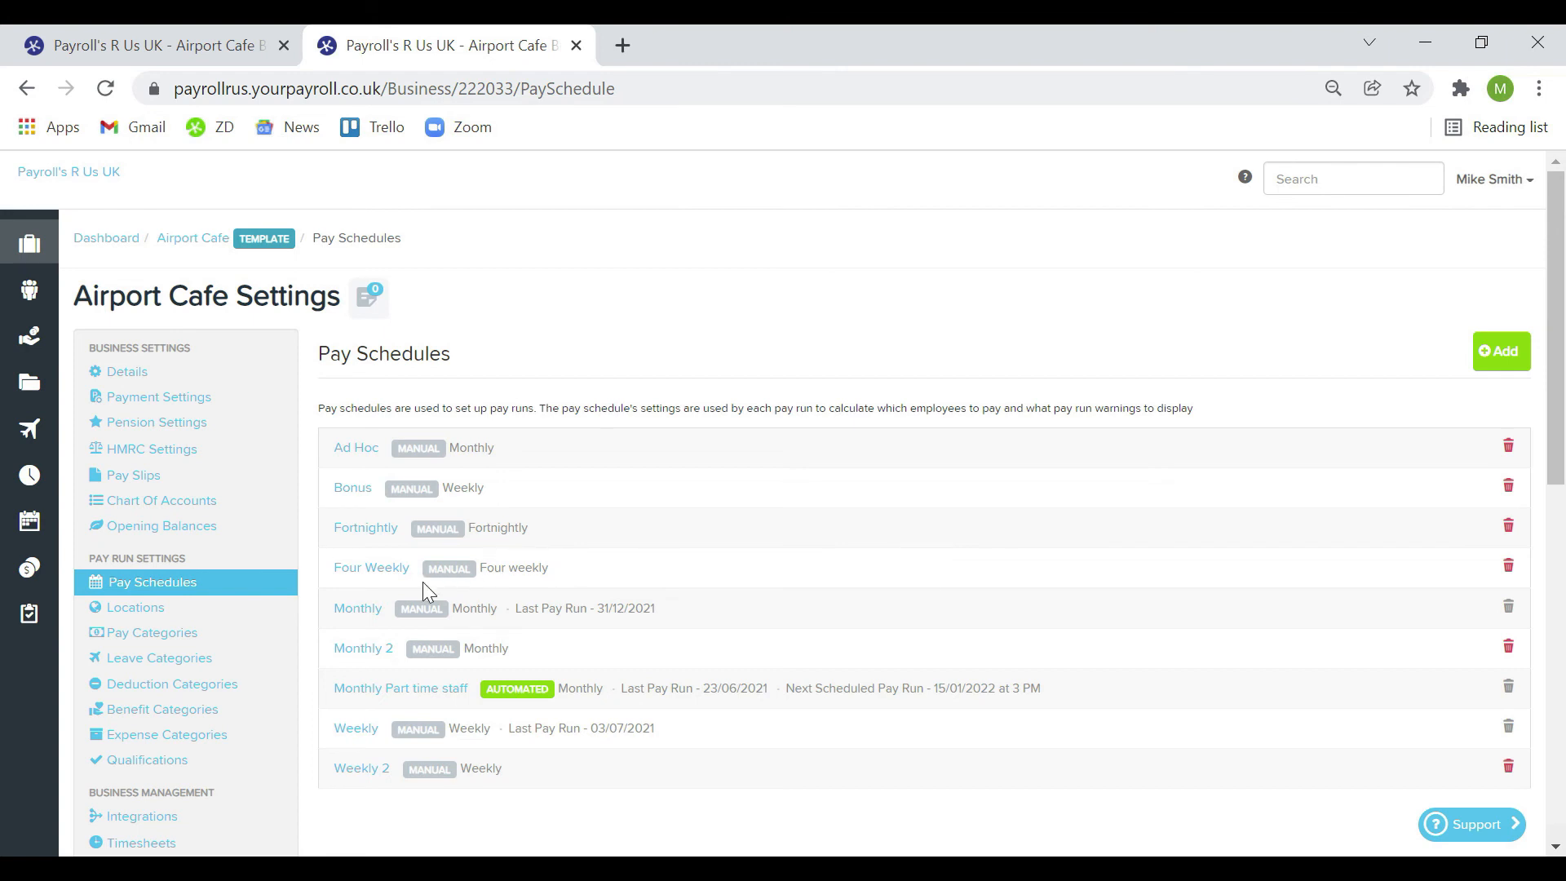
# Open the Monthly pay schedule's settings, leave its frequency as Monthly, and focus the pay slip message
pyautogui.click(352, 608)
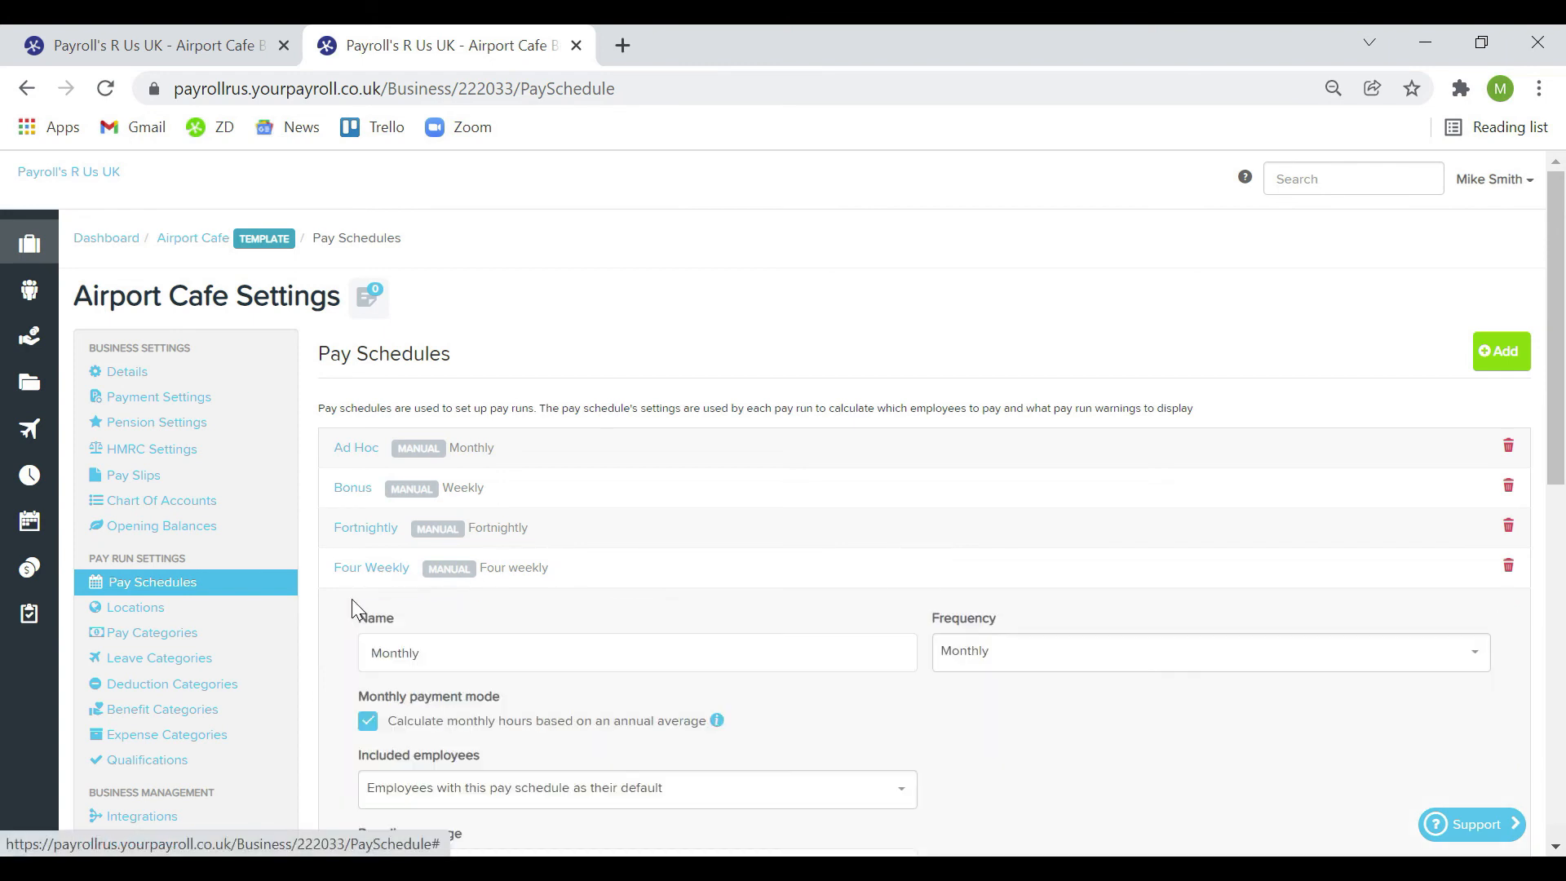
pyautogui.scroll(-1, 808, 561)
pyautogui.scroll(-3, 808, 563)
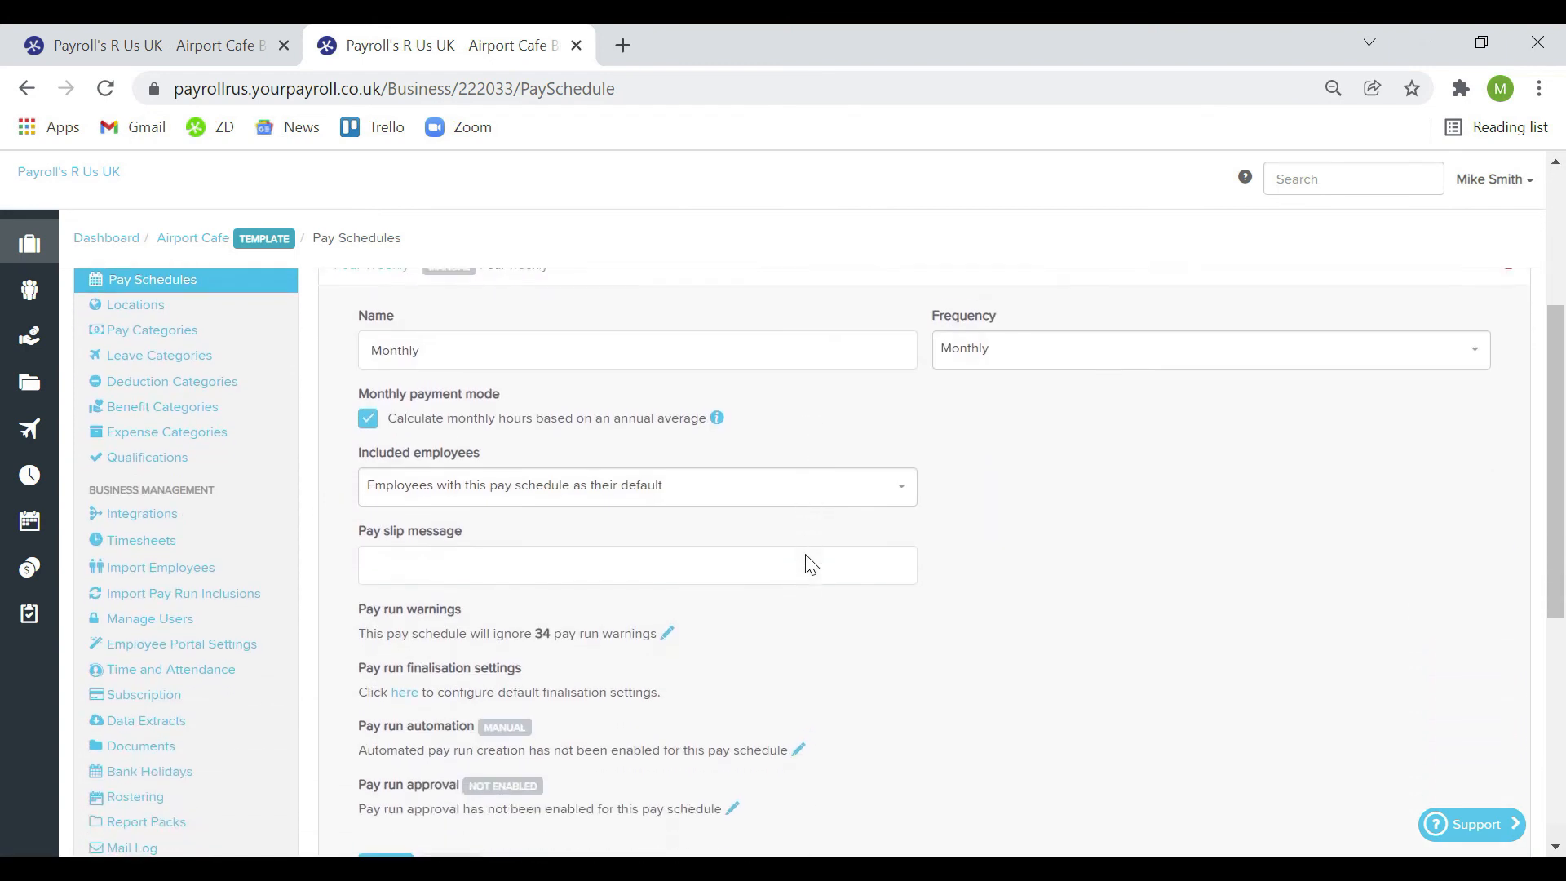
pyautogui.click(1094, 346)
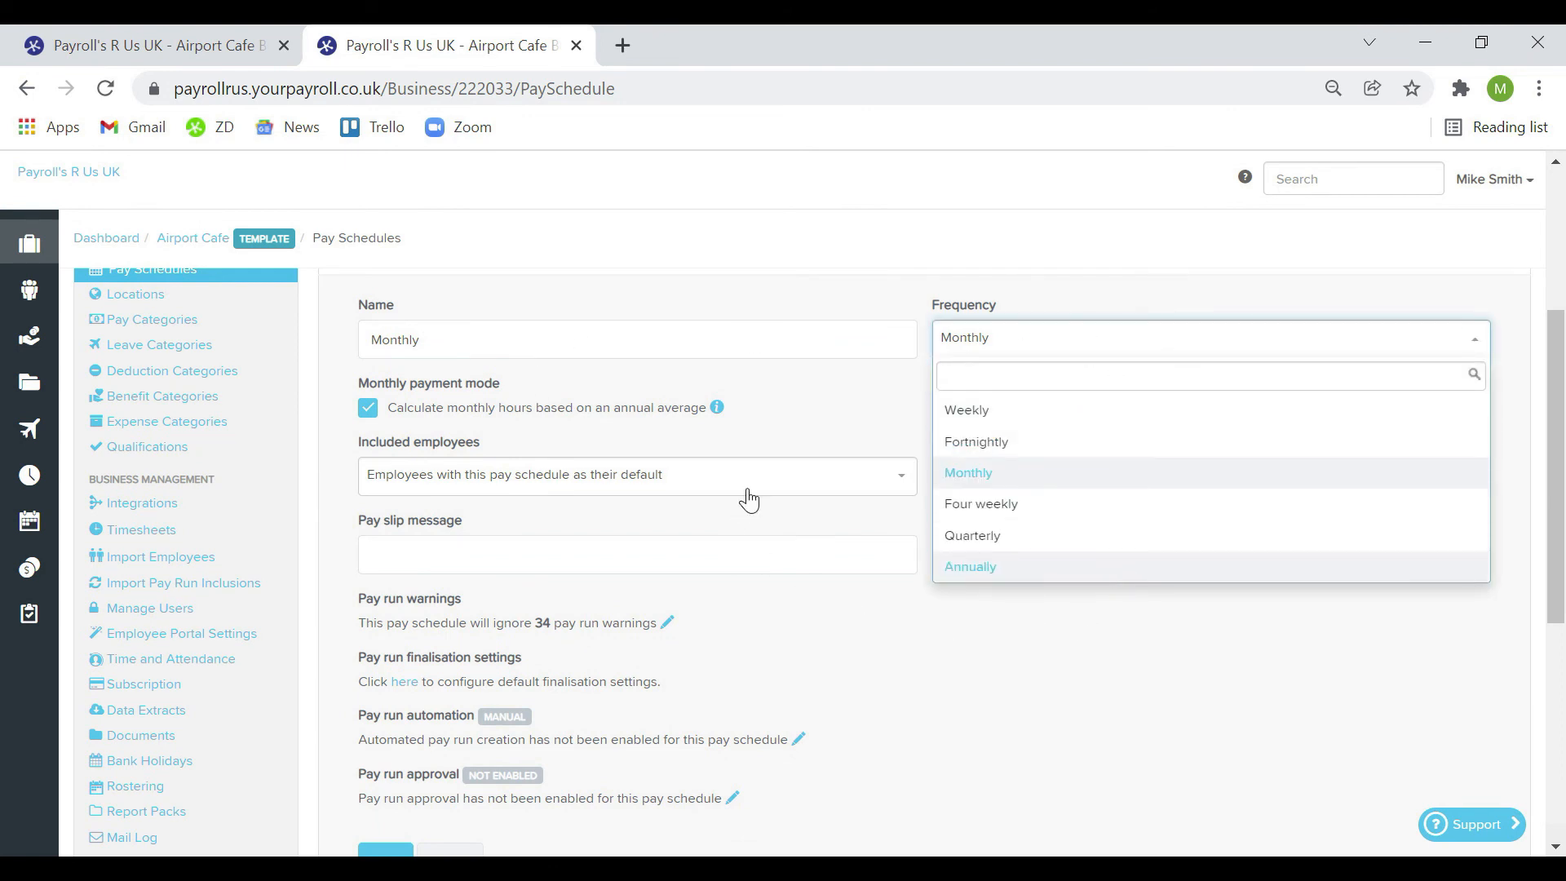
pyautogui.click(778, 388)
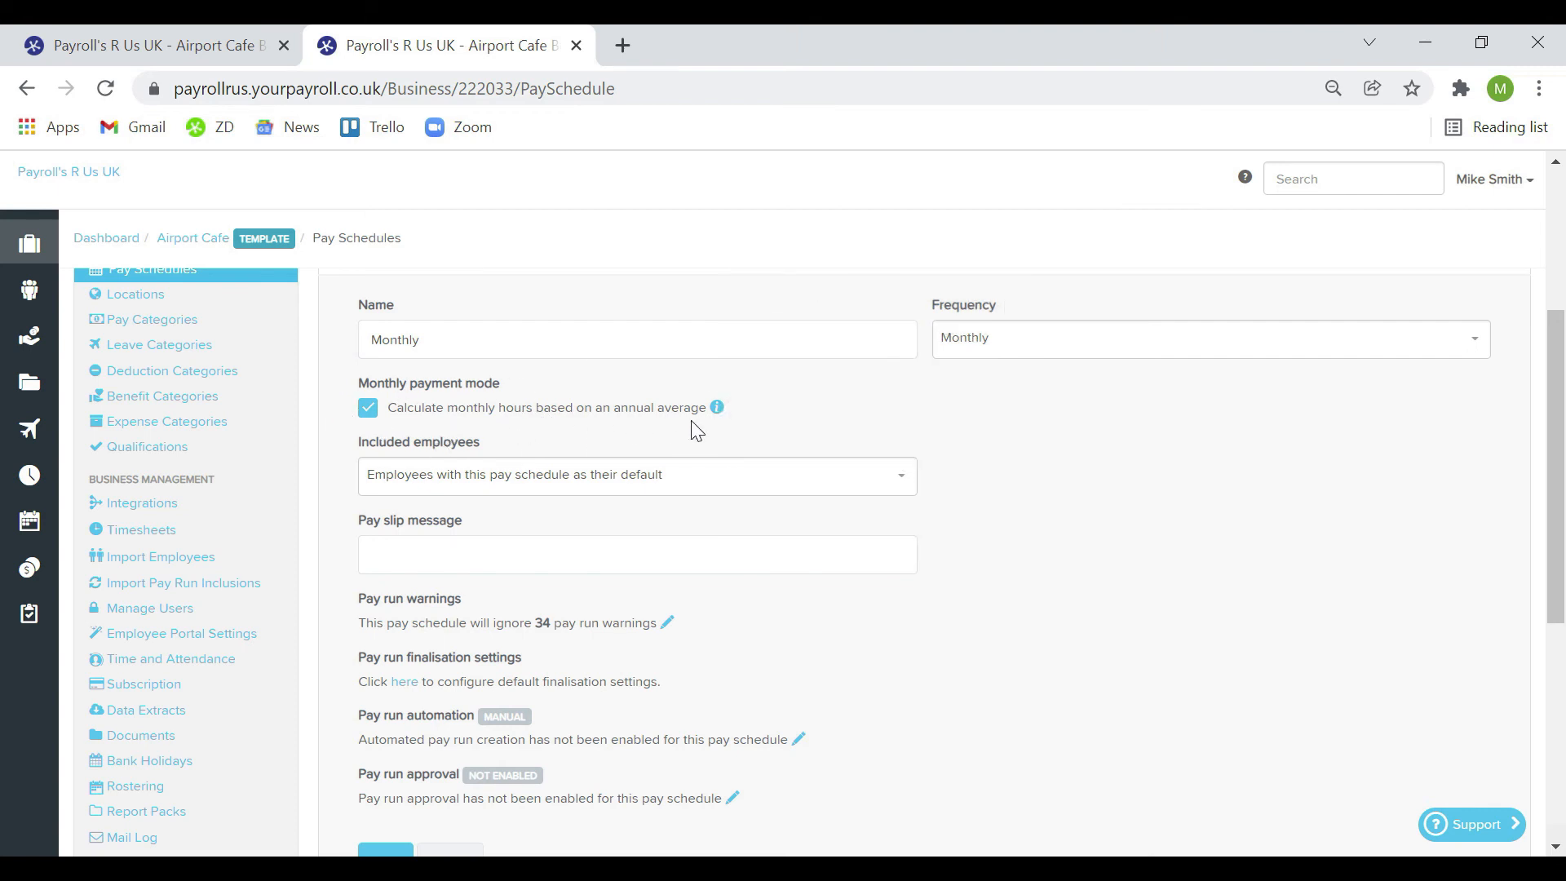
pyautogui.click(848, 548)
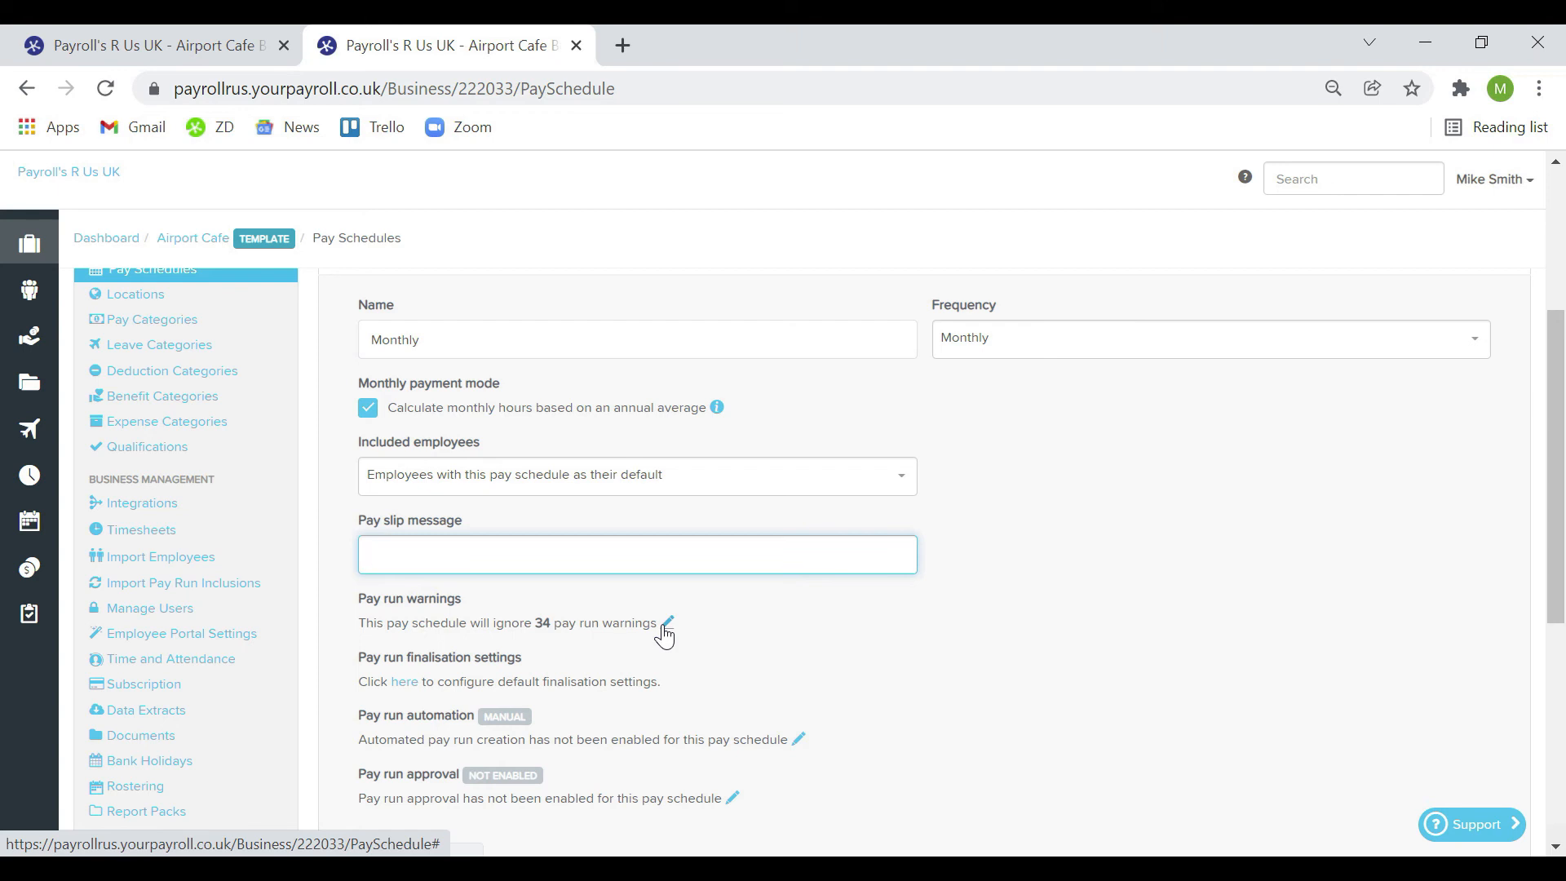
# Automate pay runs starting 15 January 2022, moving non-work-day runs to the preceding work day
pyautogui.click(799, 740)
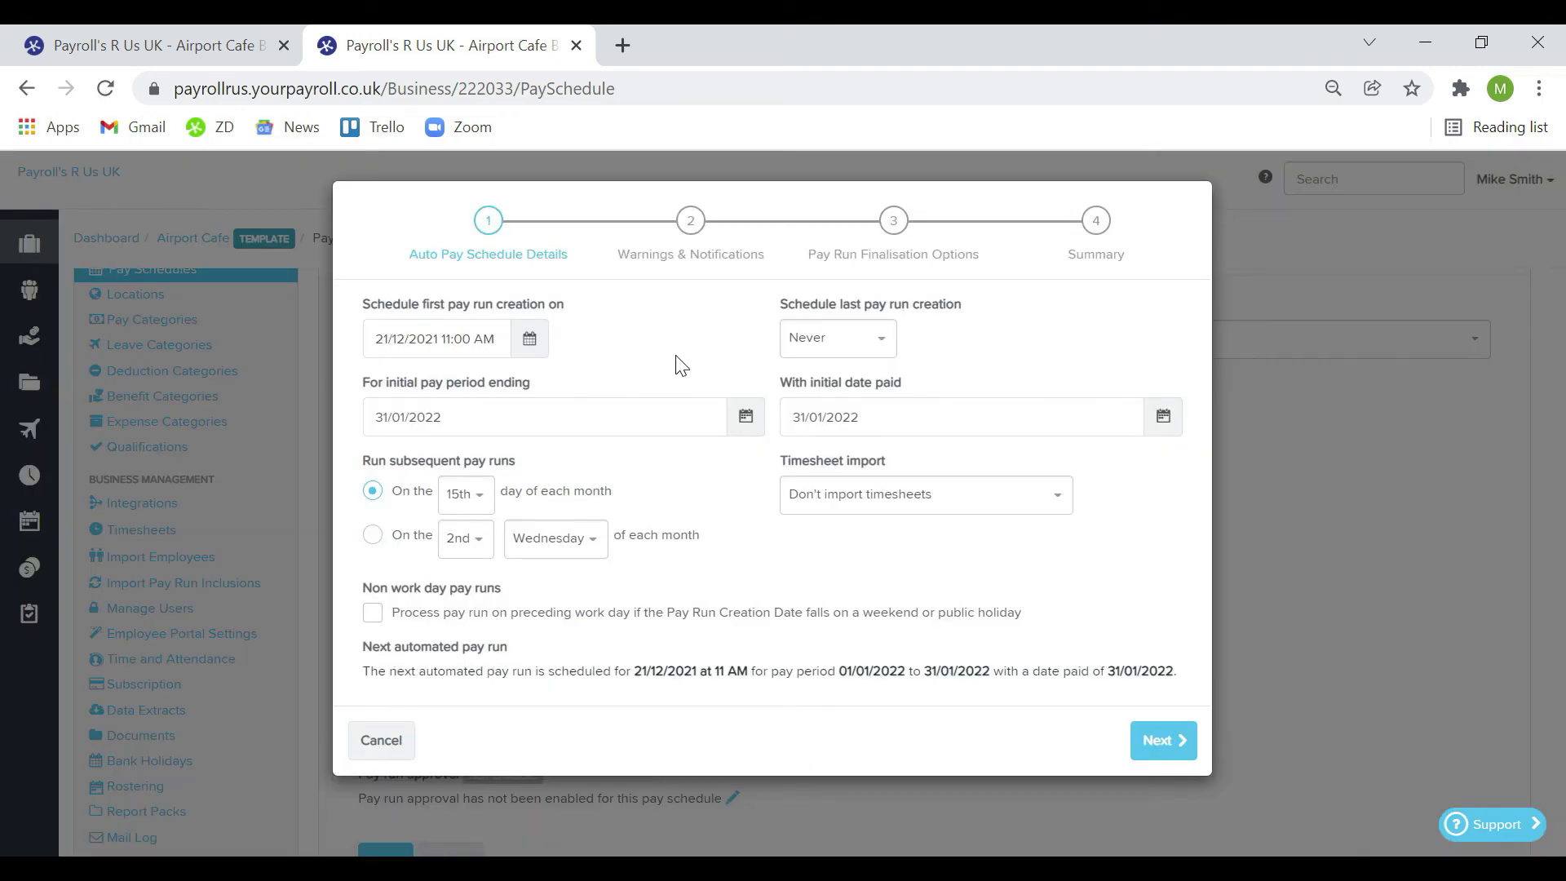
pyautogui.click(530, 340)
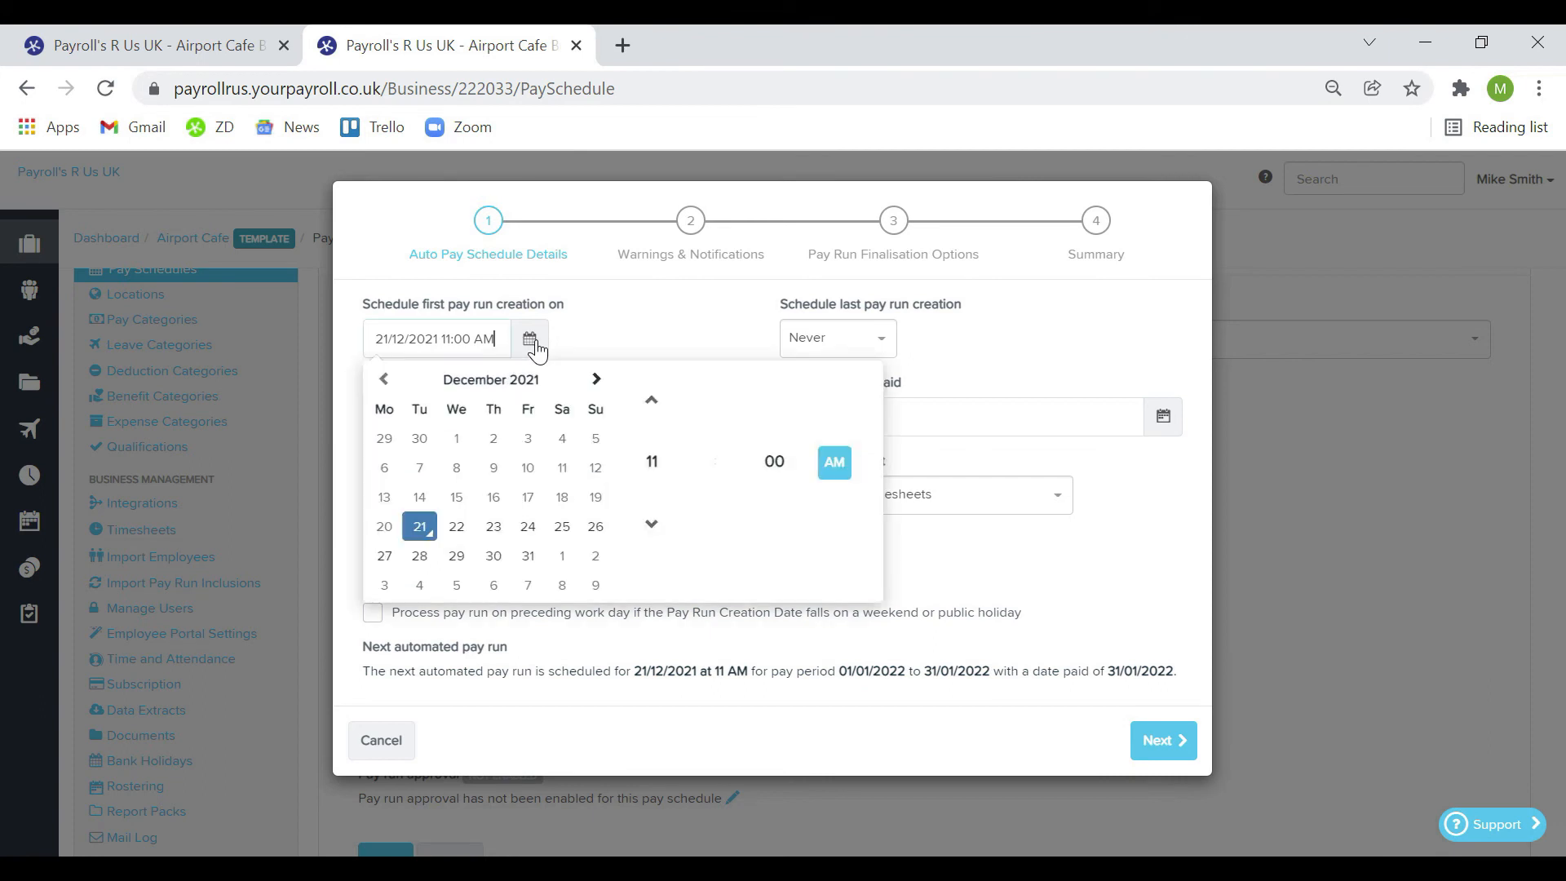
pyautogui.click(596, 379)
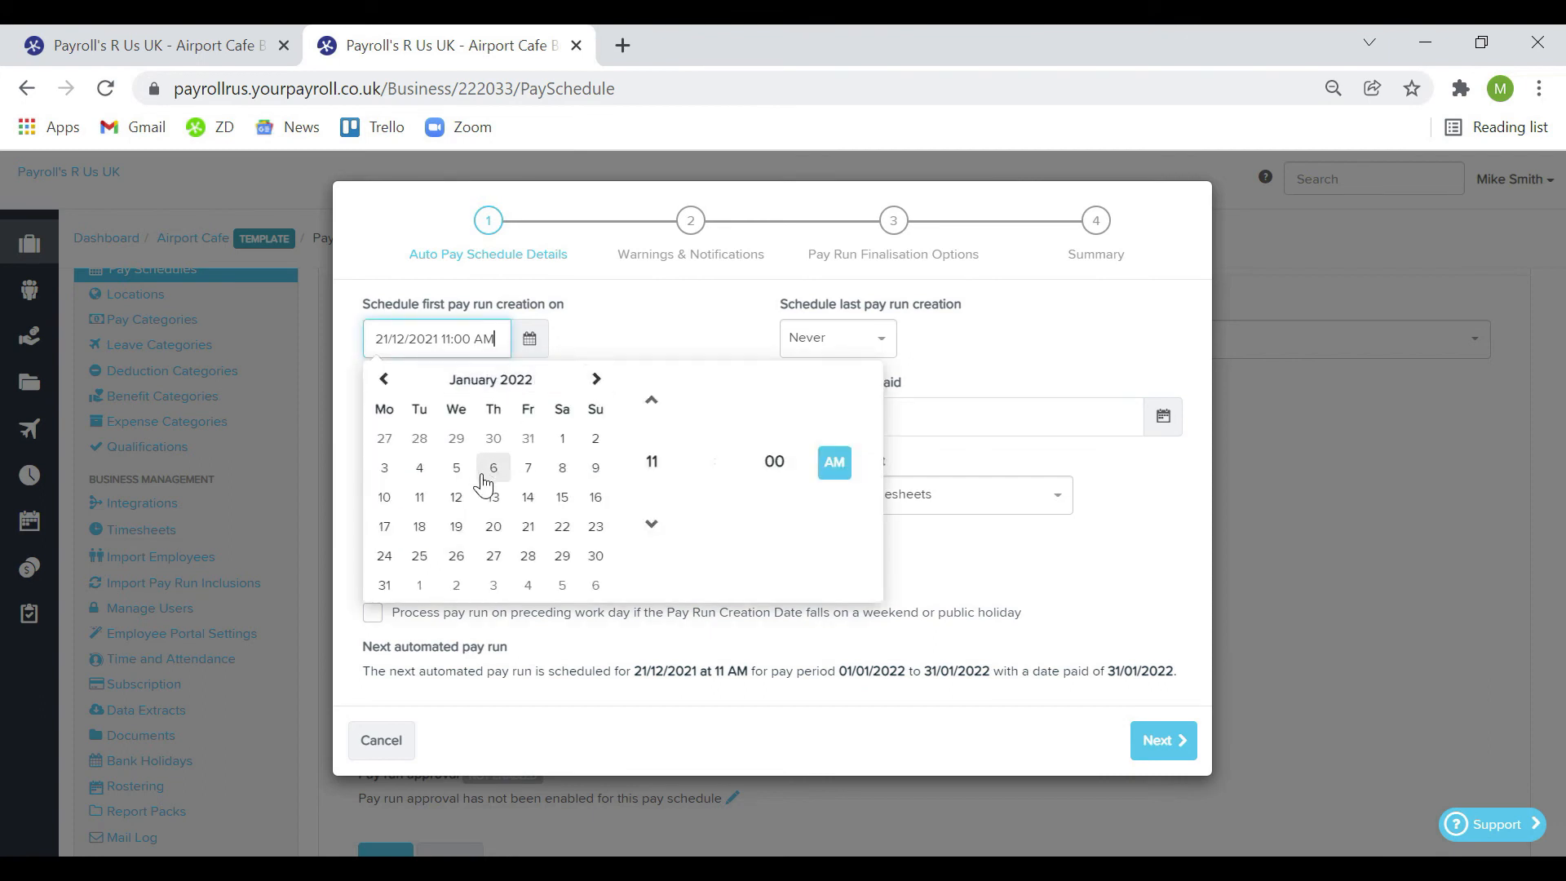
pyautogui.click(554, 505)
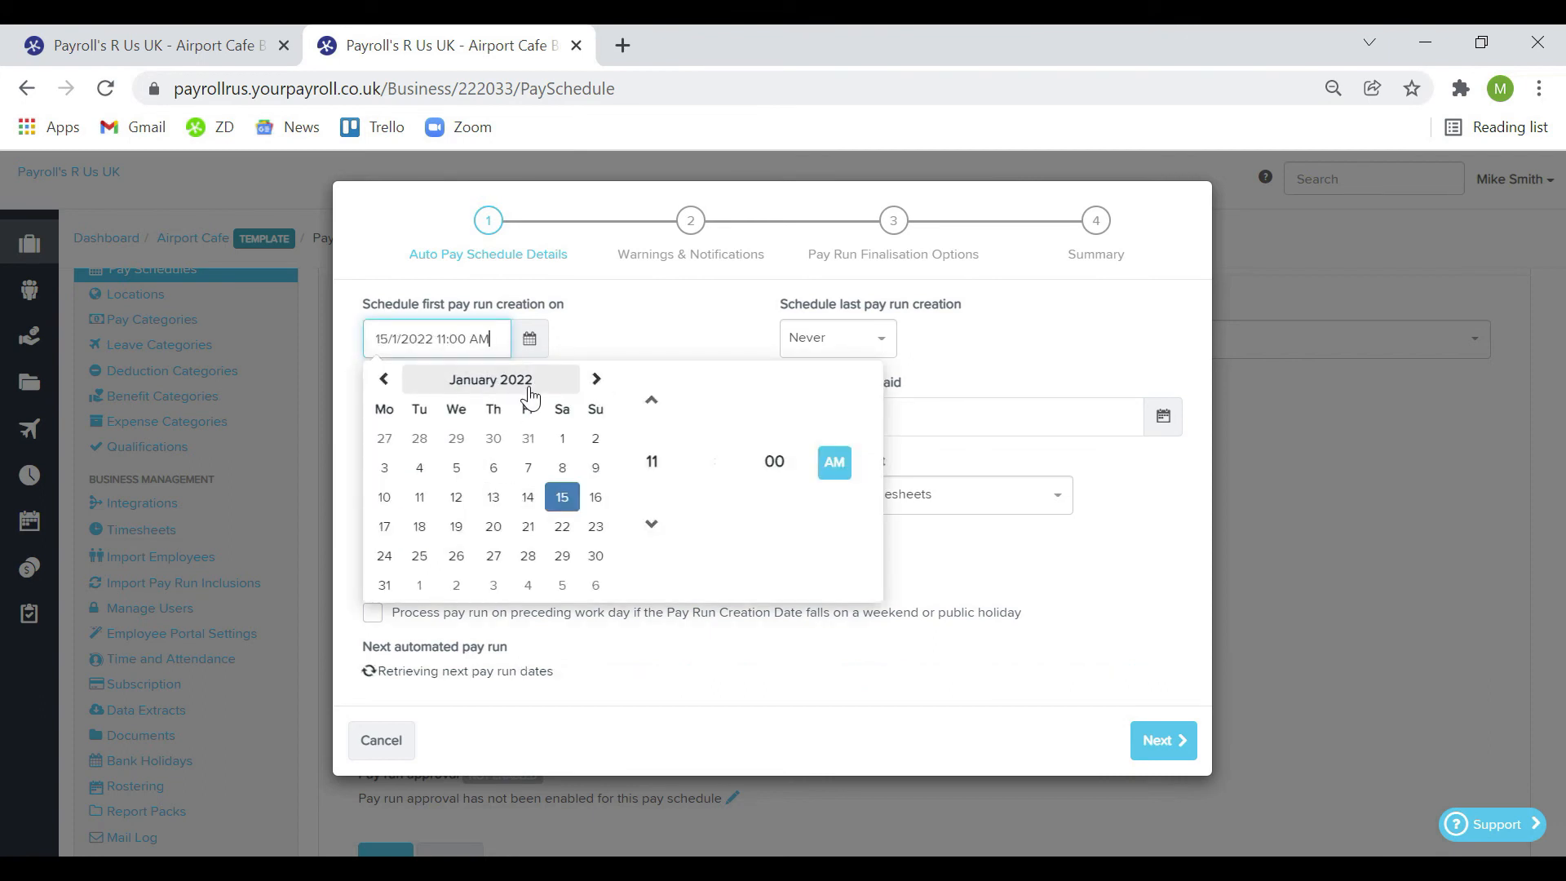
pyautogui.click(692, 338)
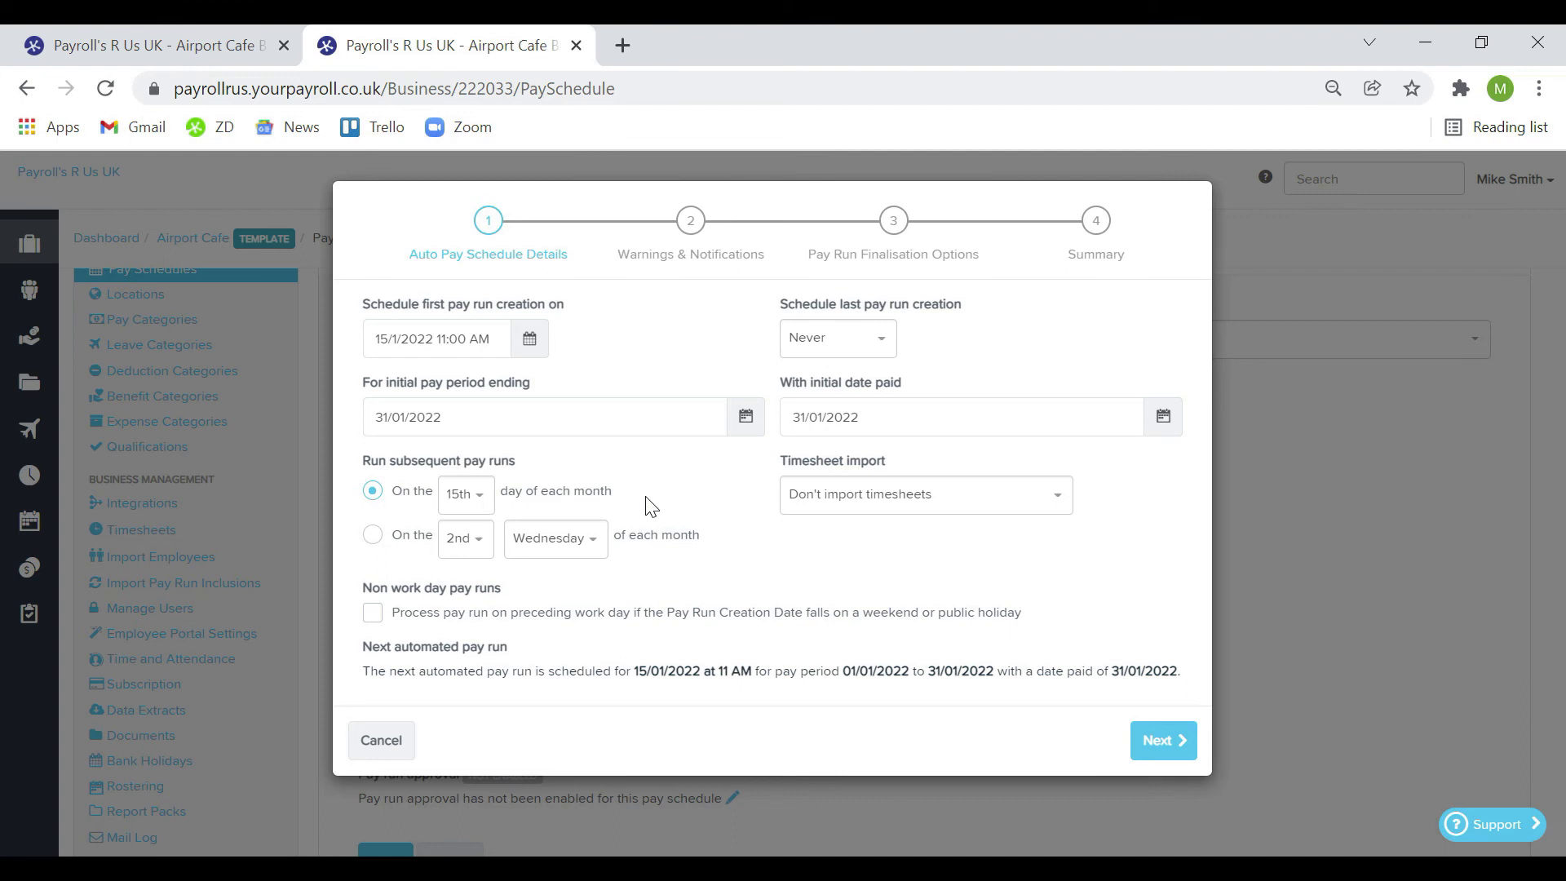
pyautogui.click(707, 617)
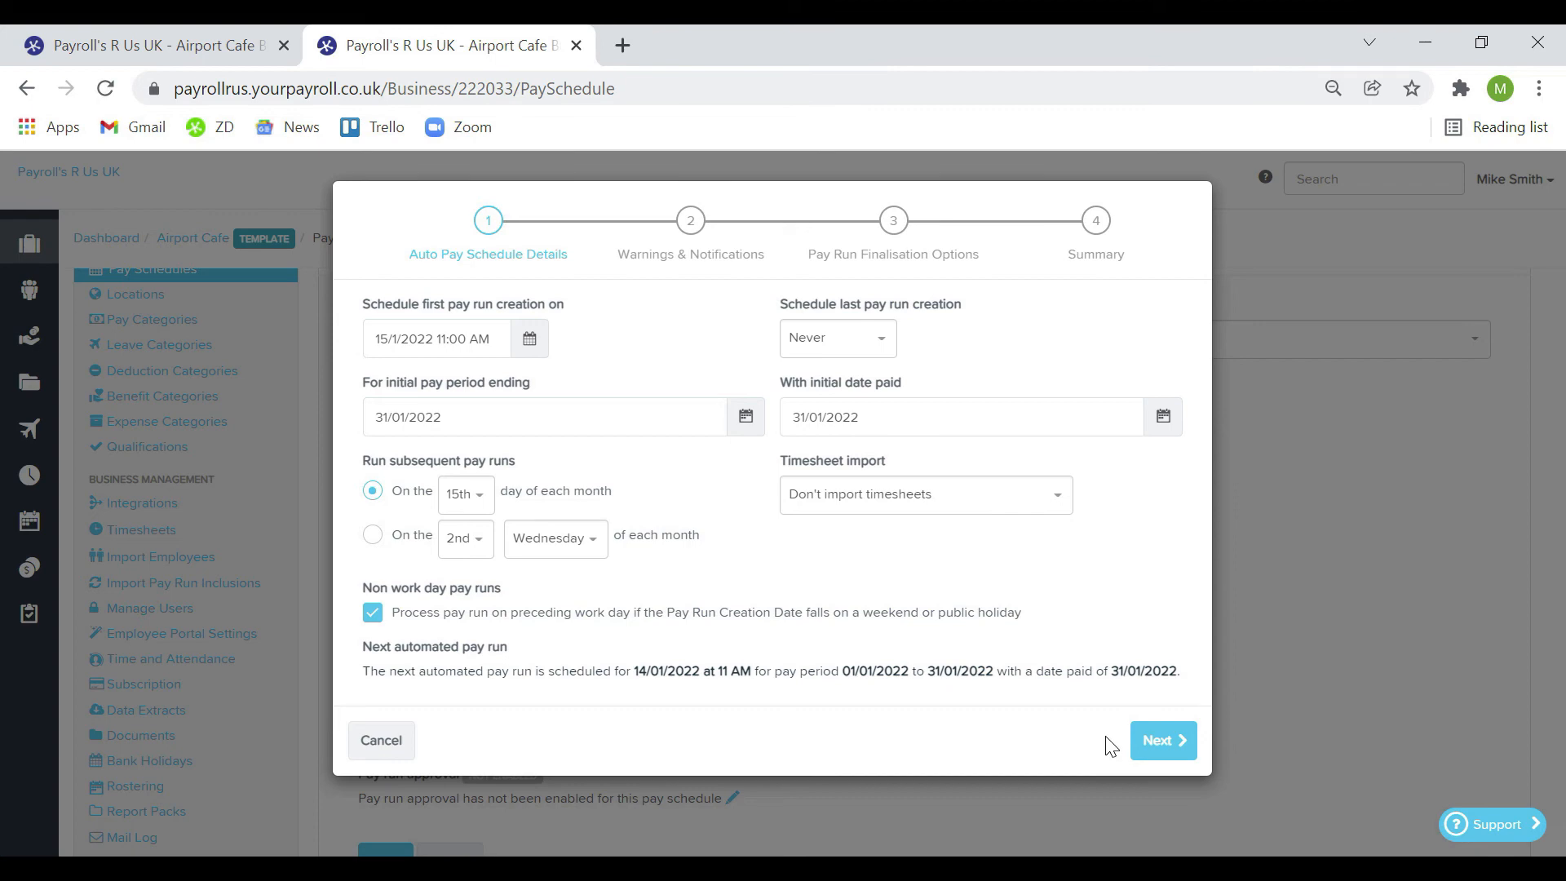
pyautogui.click(1157, 740)
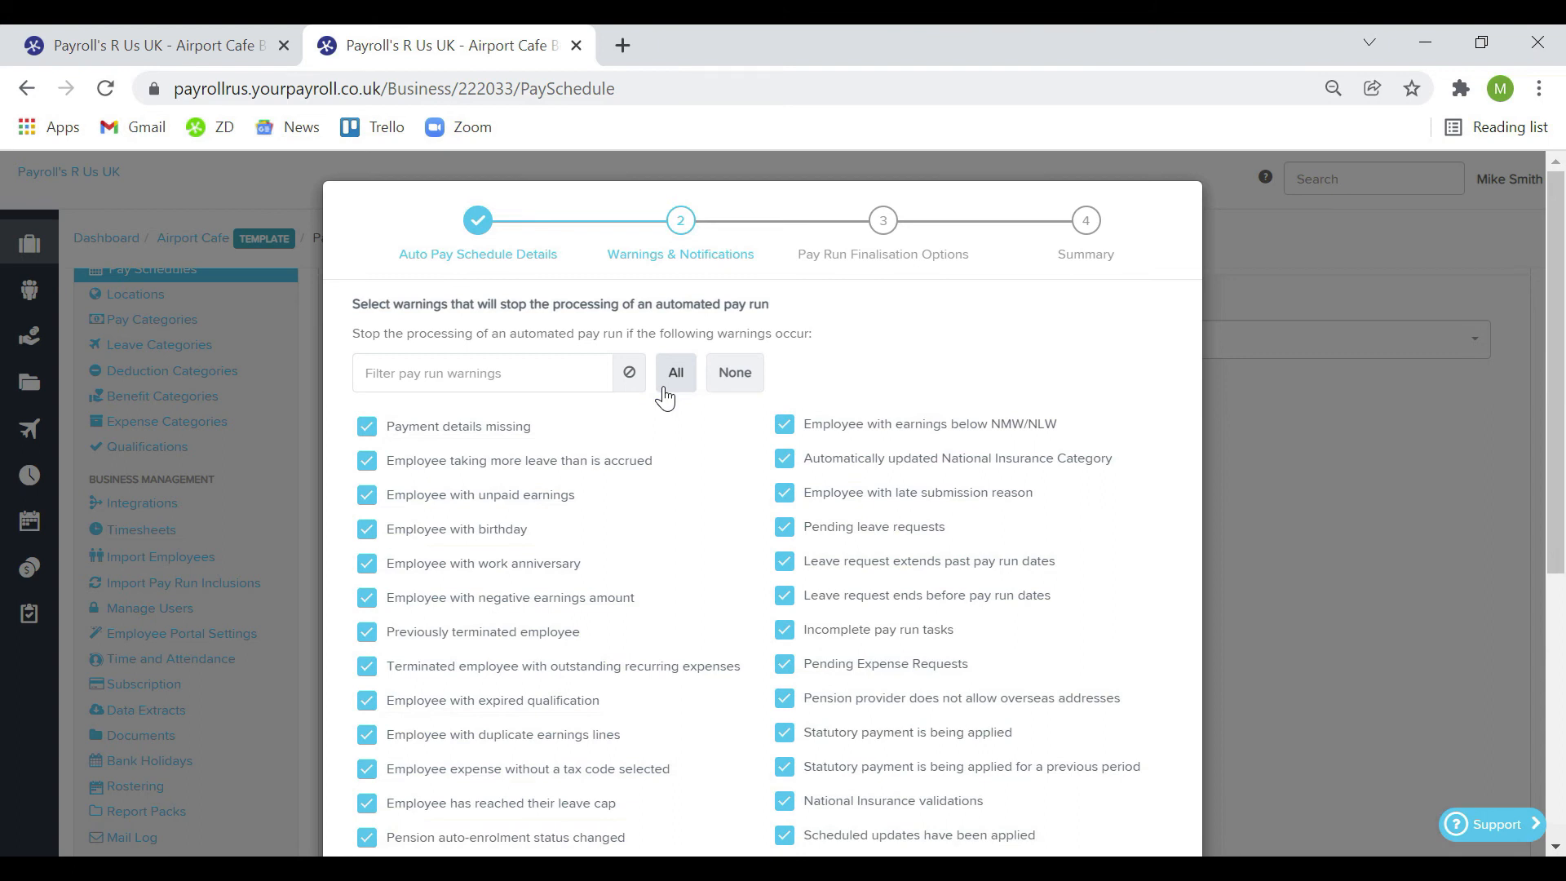
# Clear all warnings, then make only the two tax code update warnings stop automated pay runs
pyautogui.click(732, 378)
pyautogui.click(589, 377)
pyautogui.write('tax co')
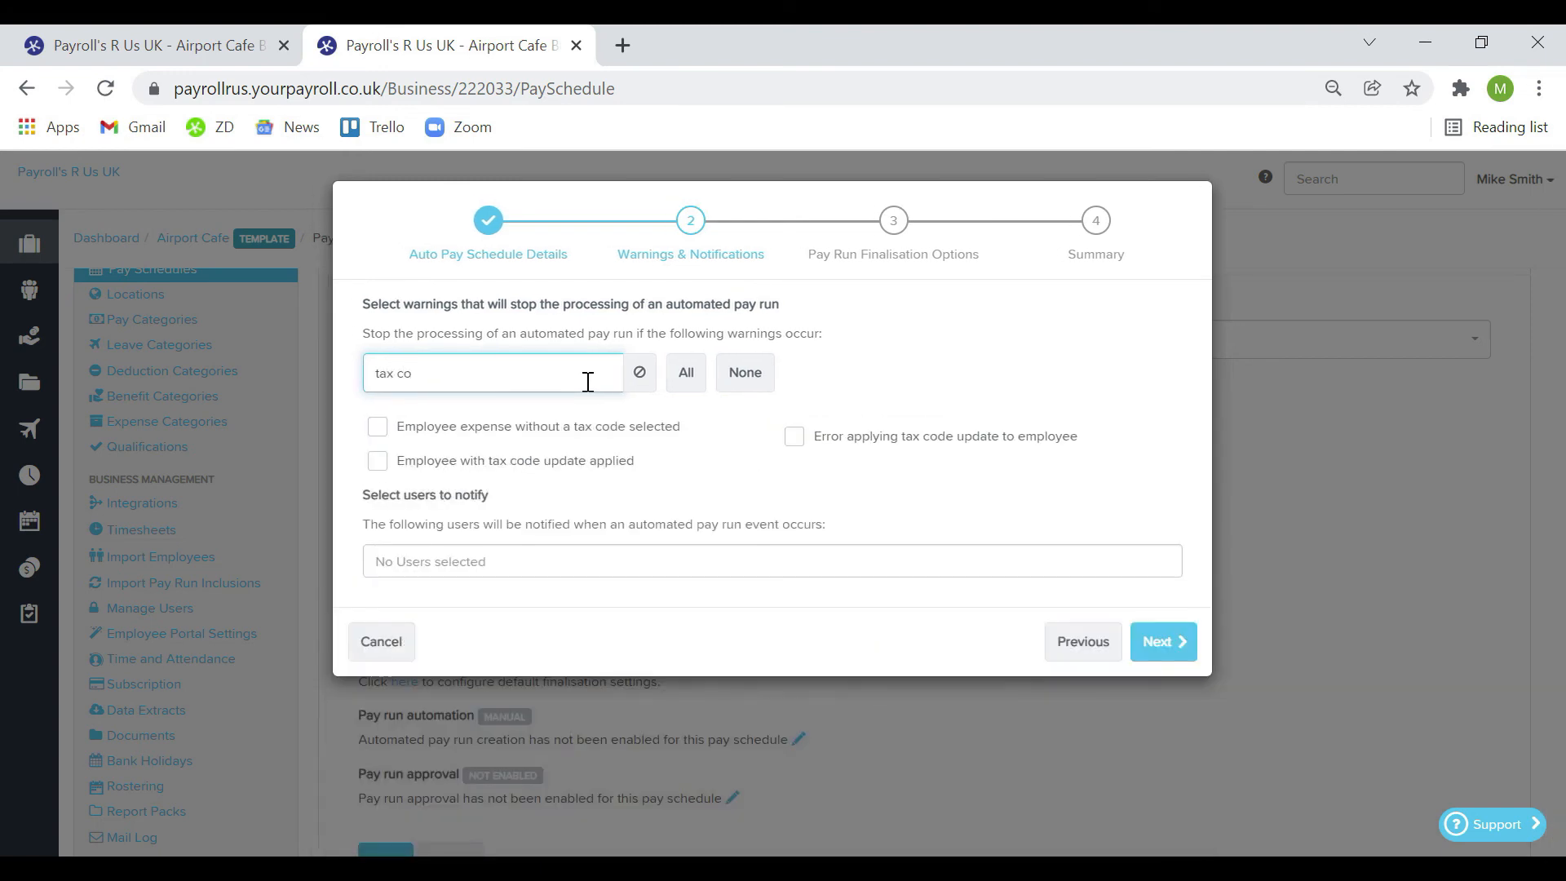
pyautogui.click(581, 462)
pyautogui.click(863, 438)
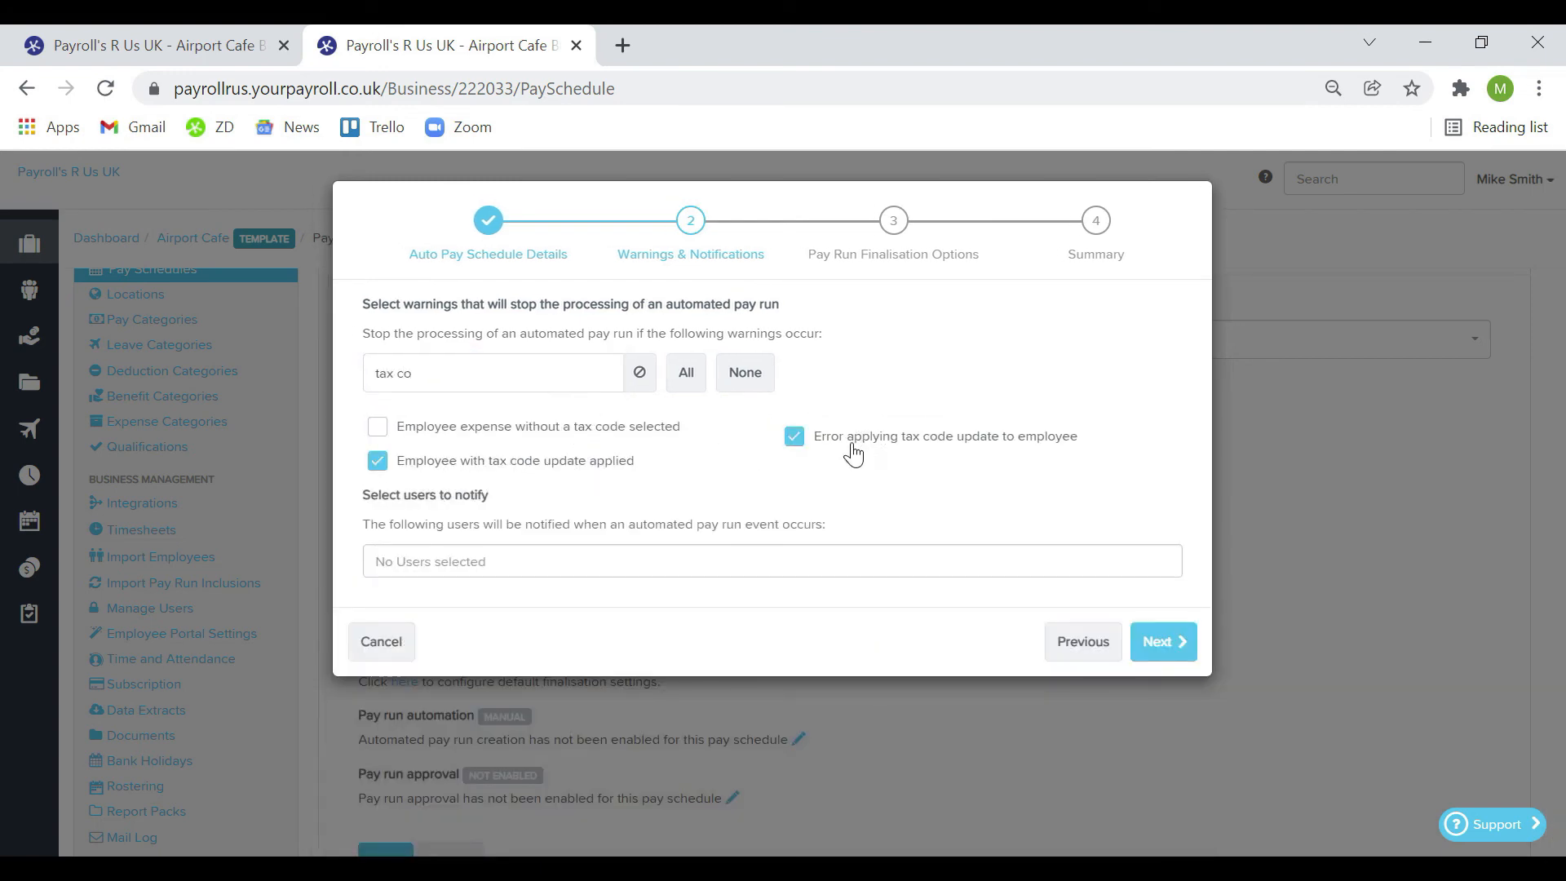
# Add one user to be notified when automated pay runs stop
pyautogui.click(567, 554)
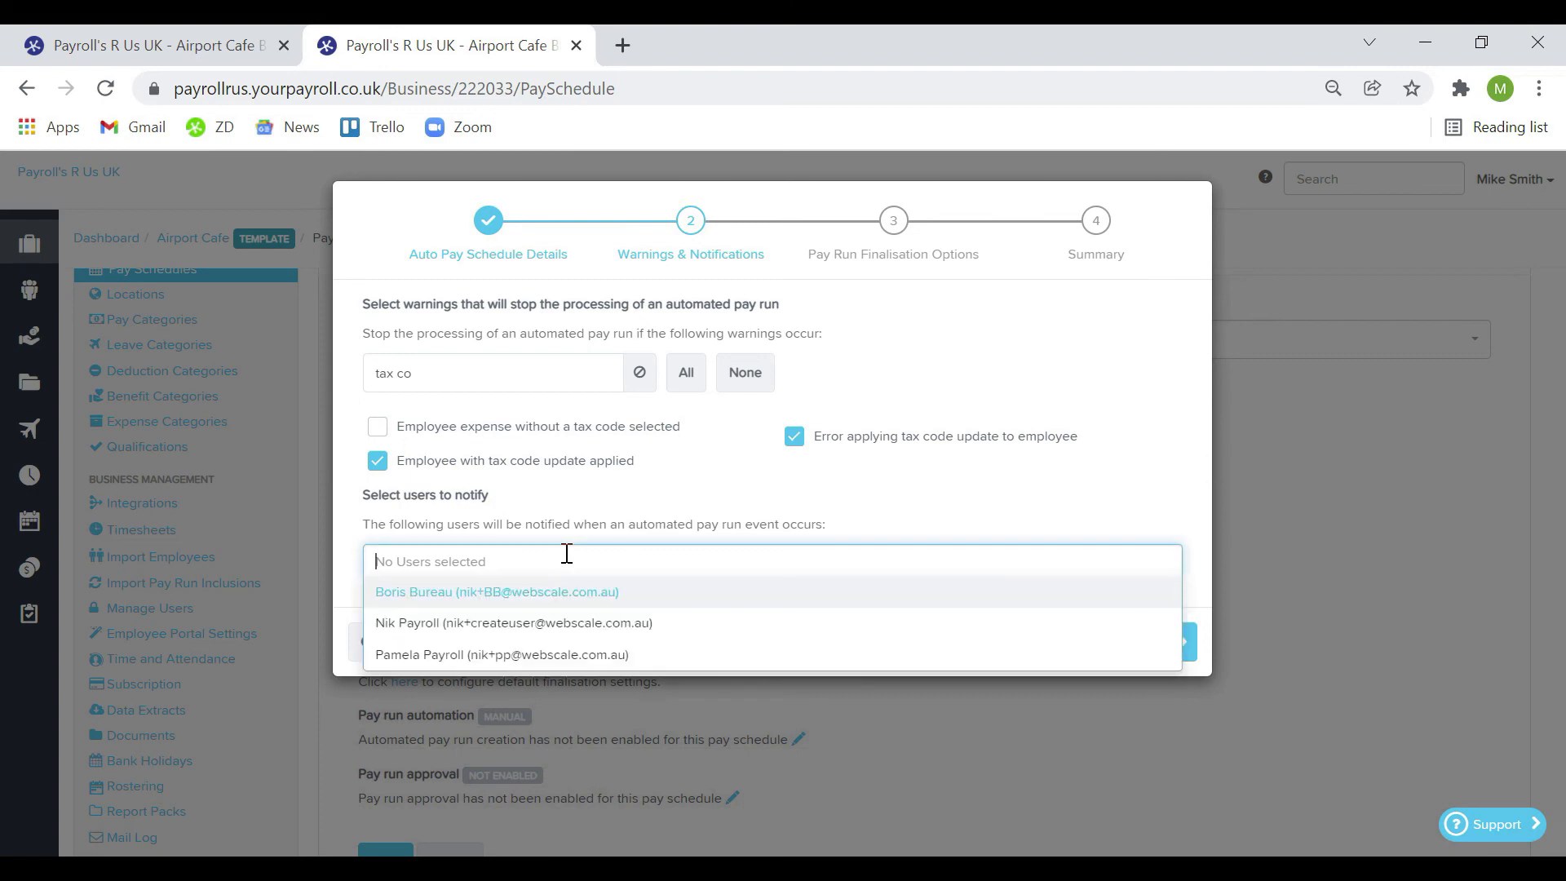
pyautogui.click(655, 623)
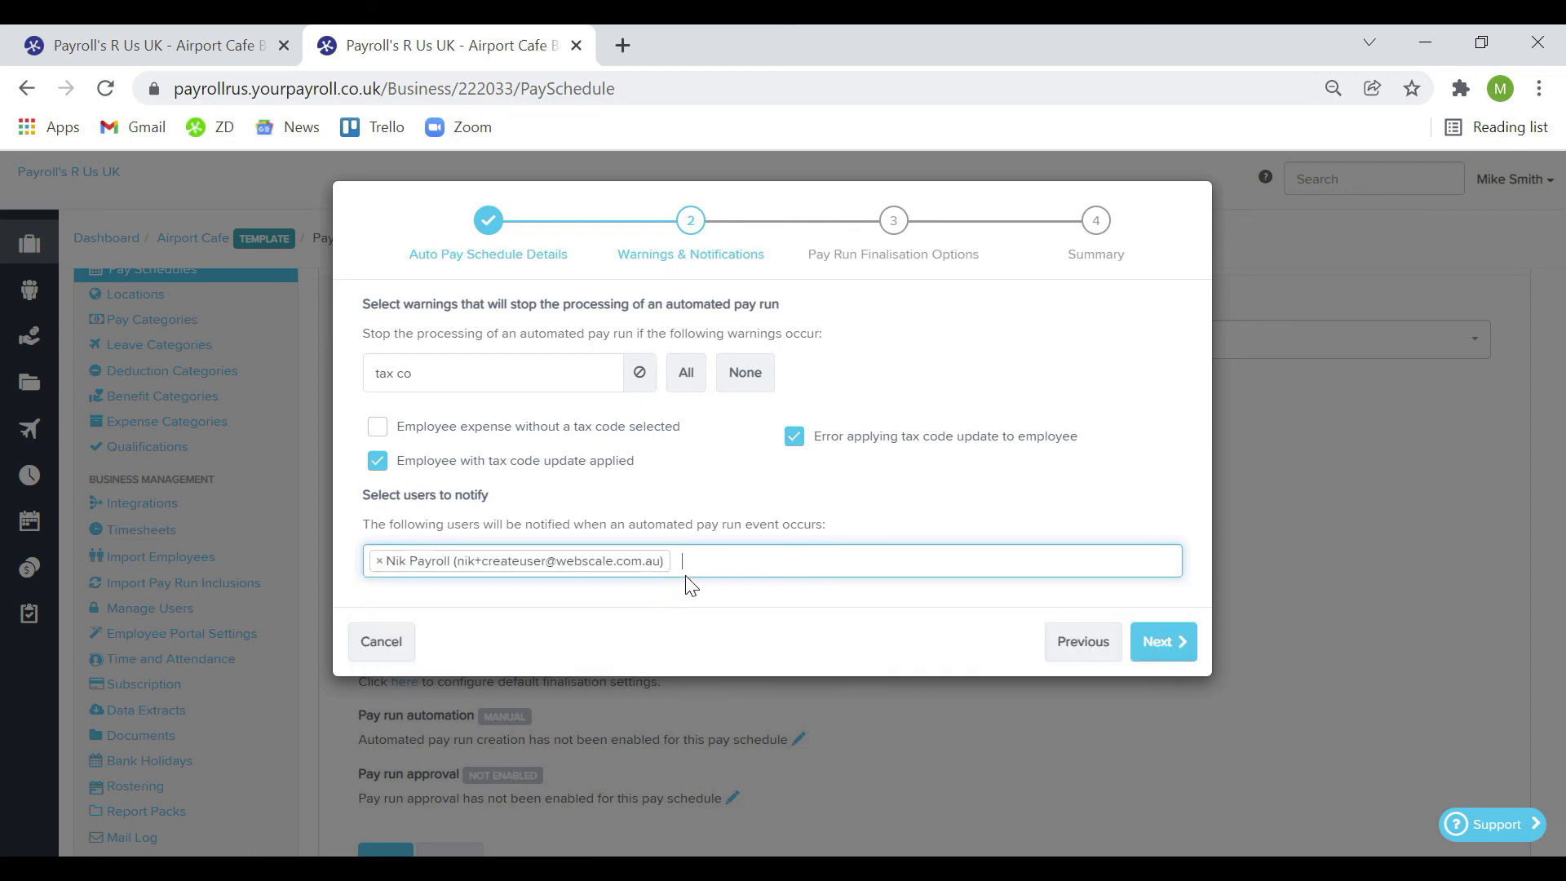
pyautogui.click(1152, 642)
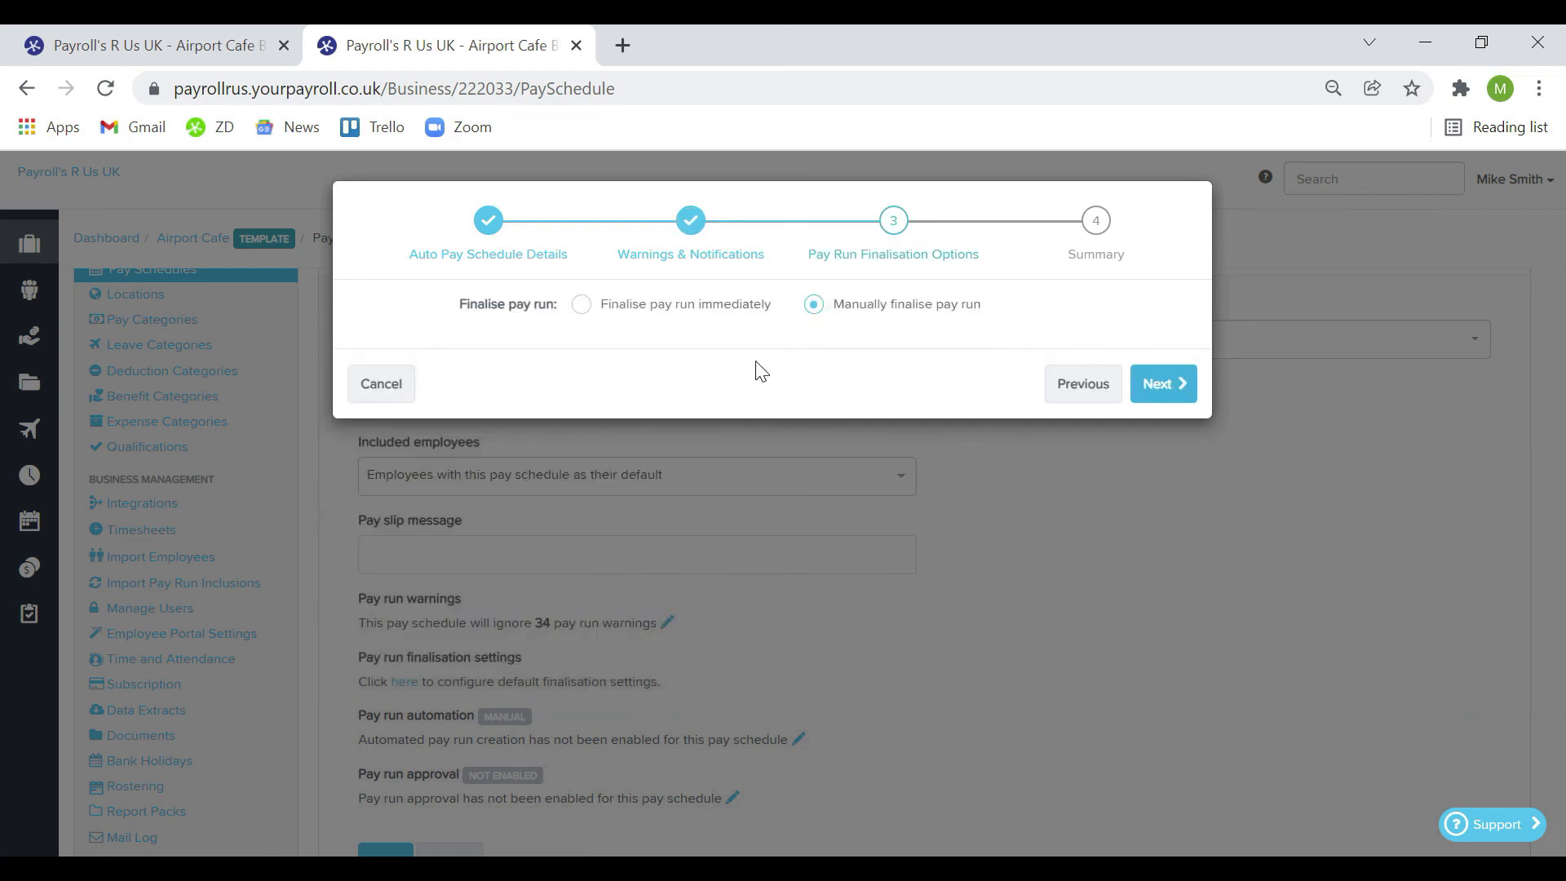
# Have automated pay runs finalised immediately and complete the automation setup
pyautogui.click(580, 304)
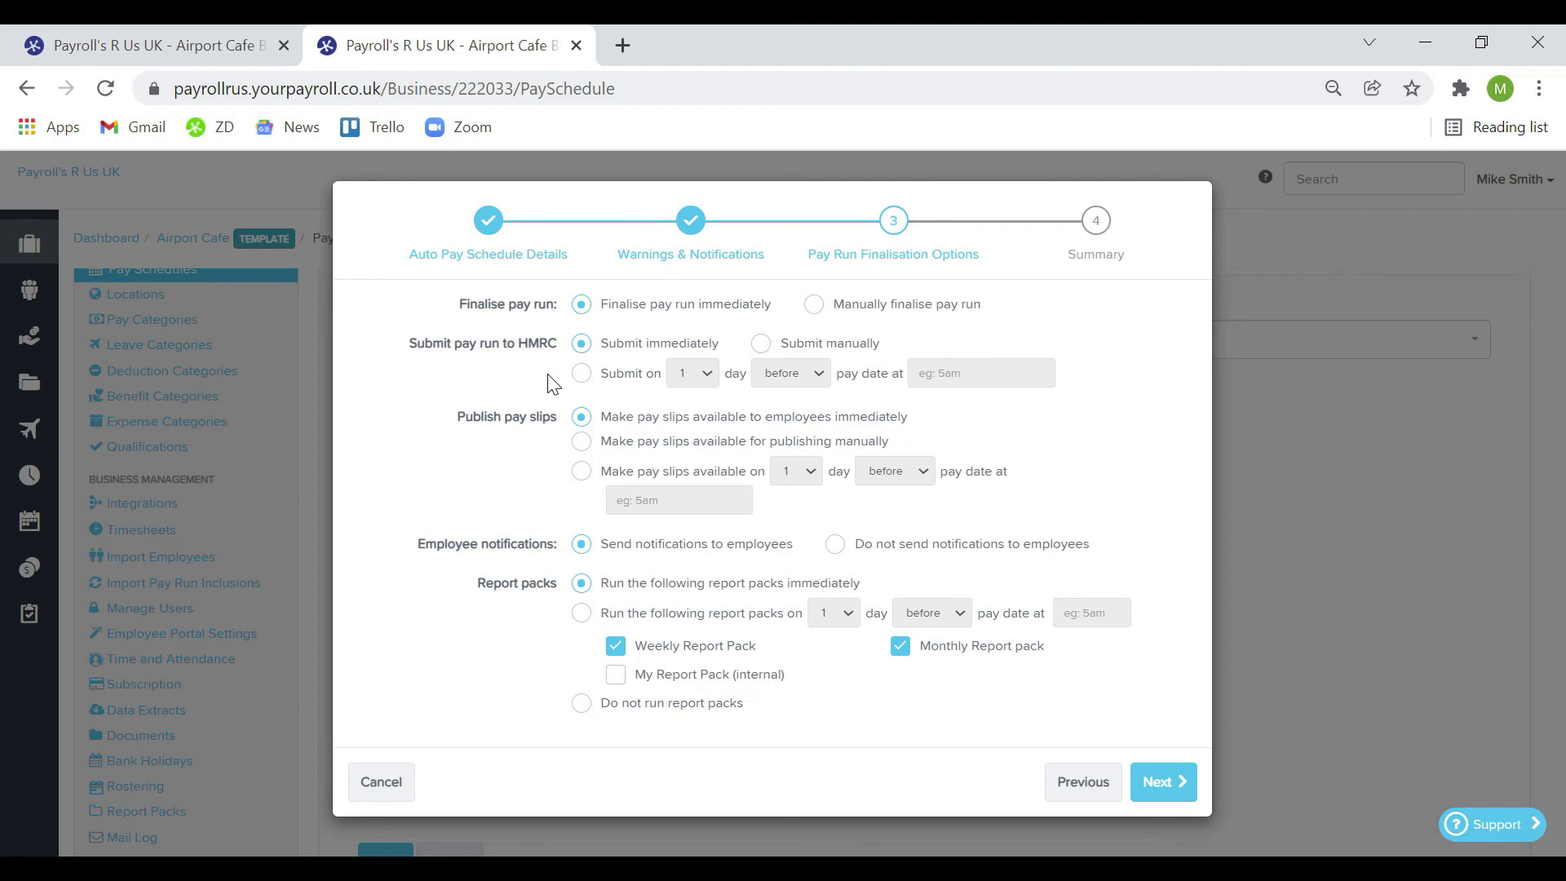
pyautogui.click(1162, 779)
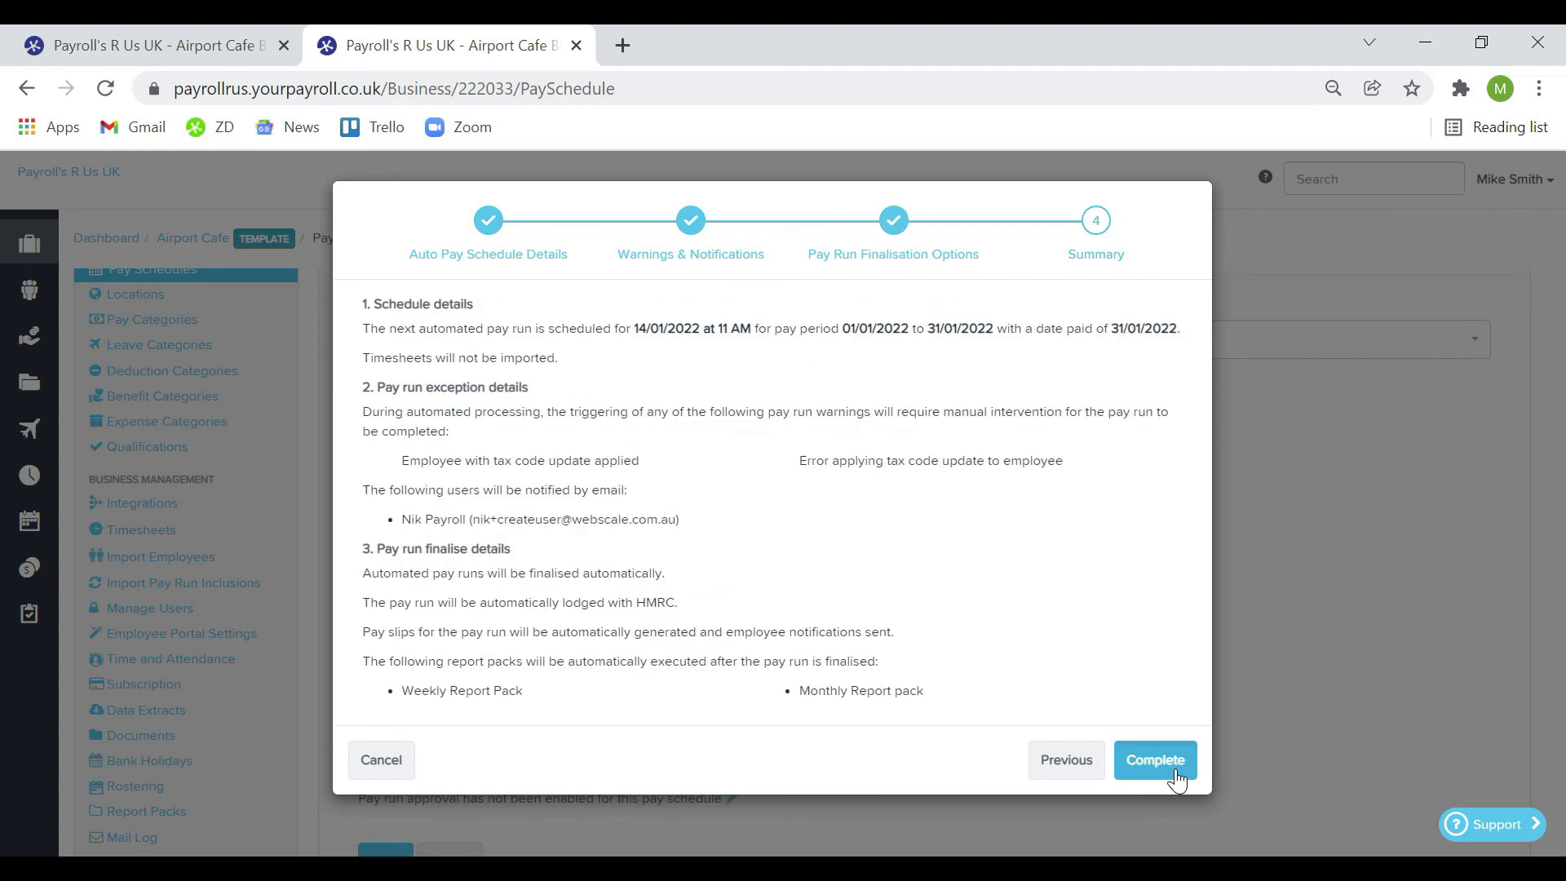
pyautogui.click(1176, 771)
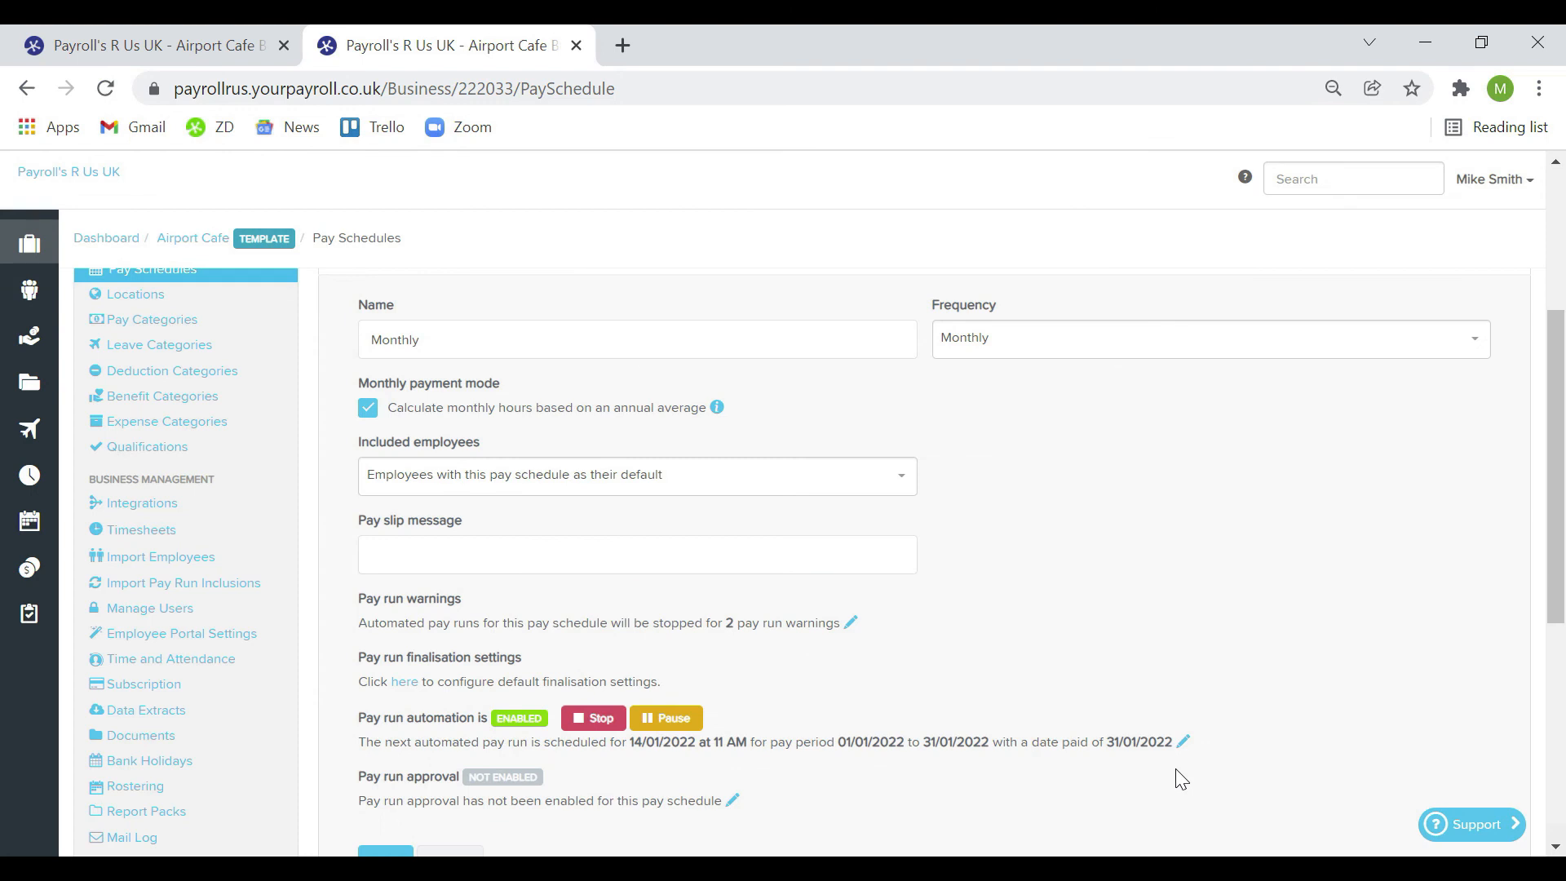
# Open the Monthly schedule's Pay run approval settings
pyautogui.scroll(-1, 1153, 628)
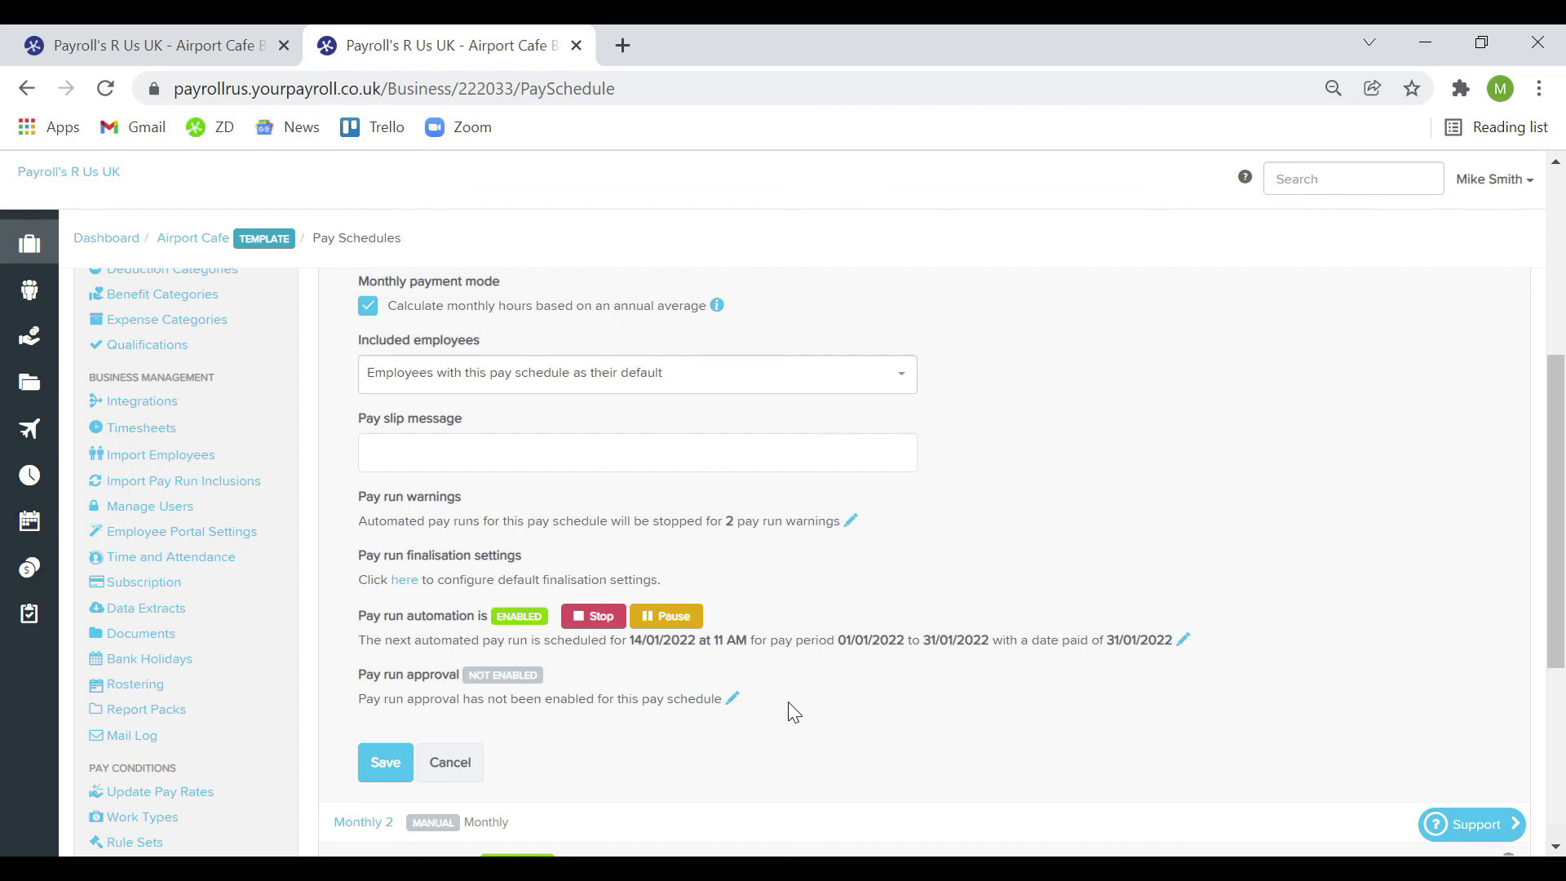
pyautogui.click(731, 698)
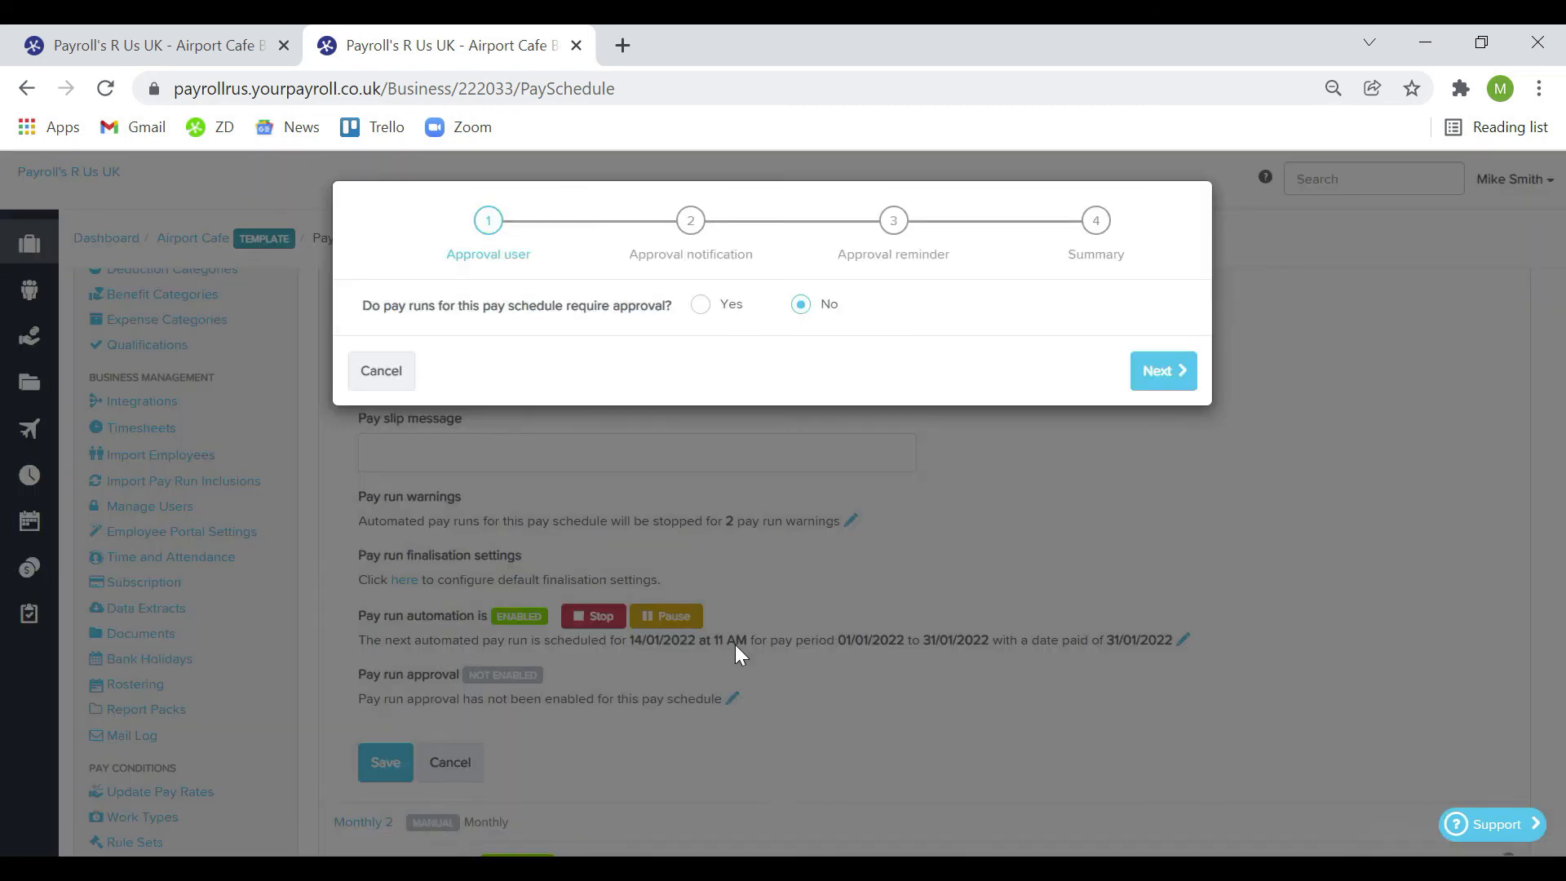
# Require approval for Monthly pay runs with one approver and a reminder, then save the schedule
pyautogui.click(701, 306)
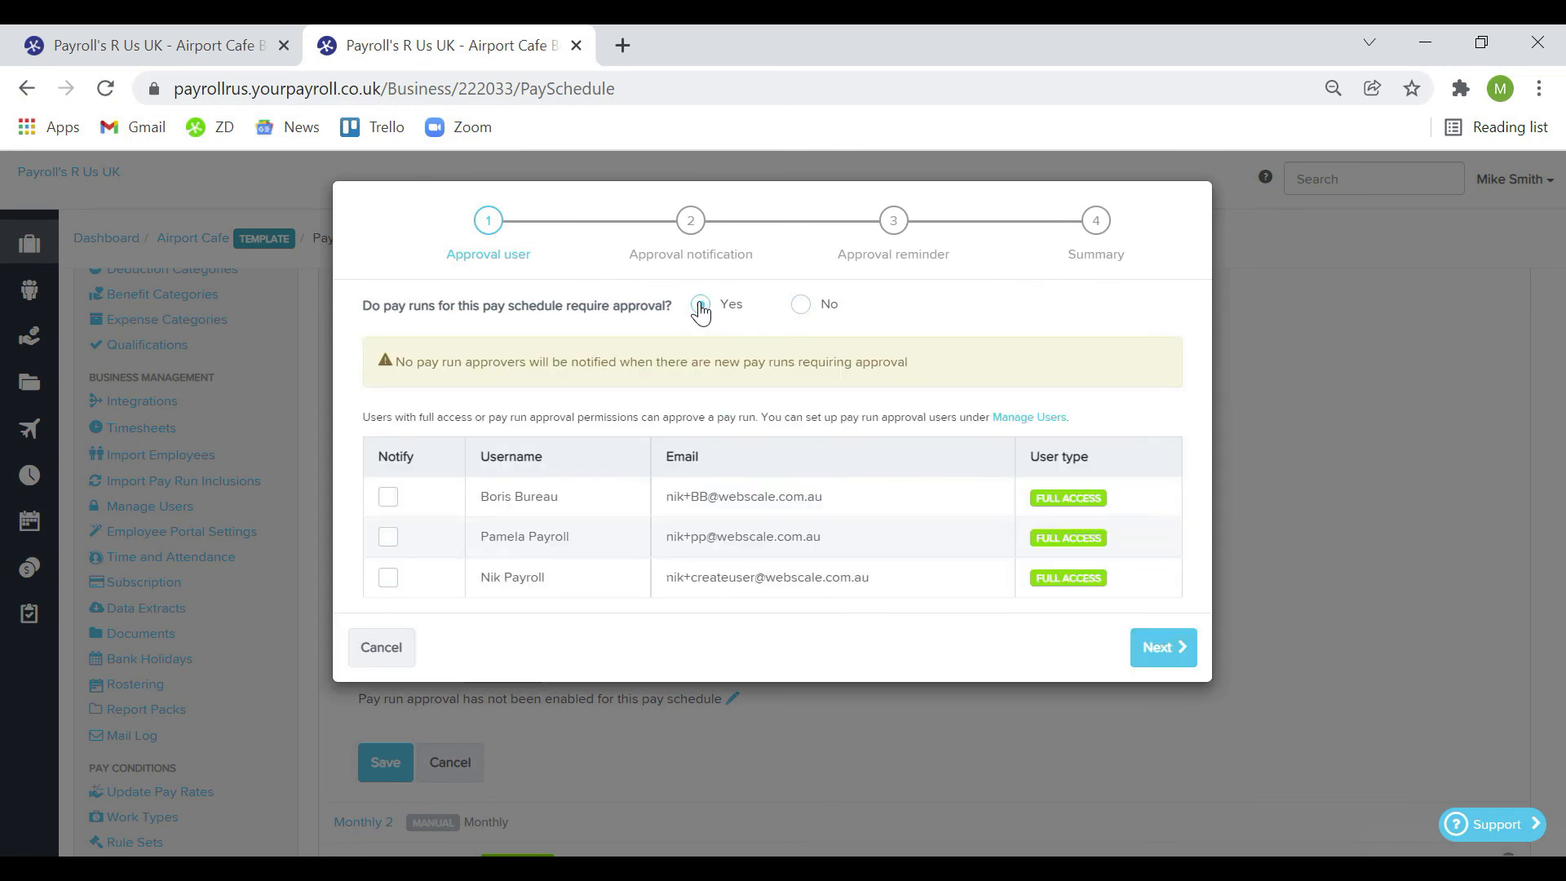
pyautogui.click(389, 575)
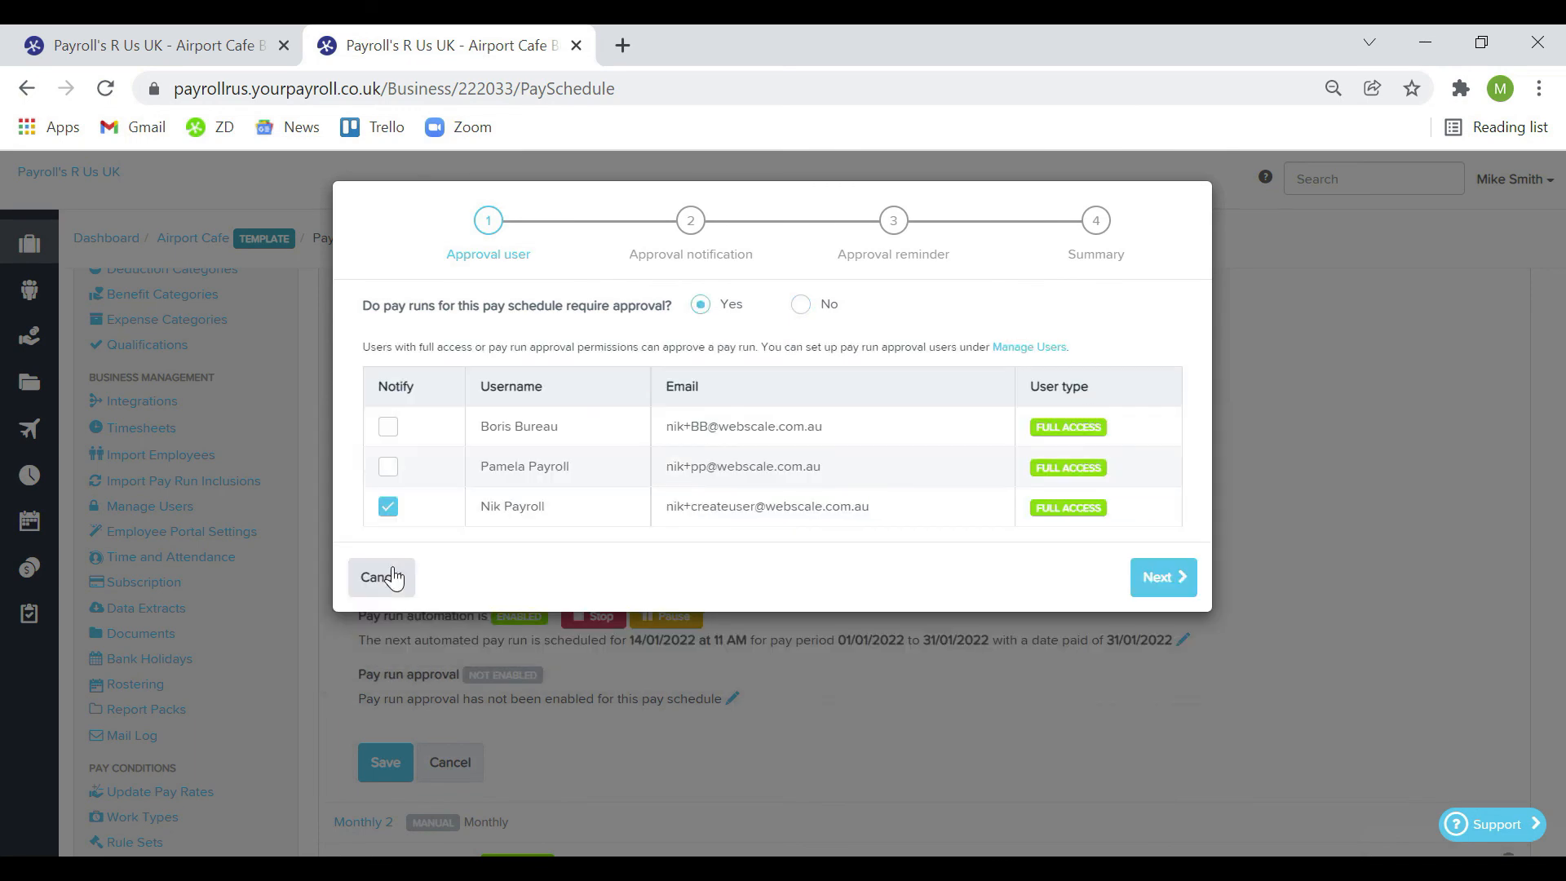
pyautogui.click(1162, 577)
pyautogui.click(1142, 655)
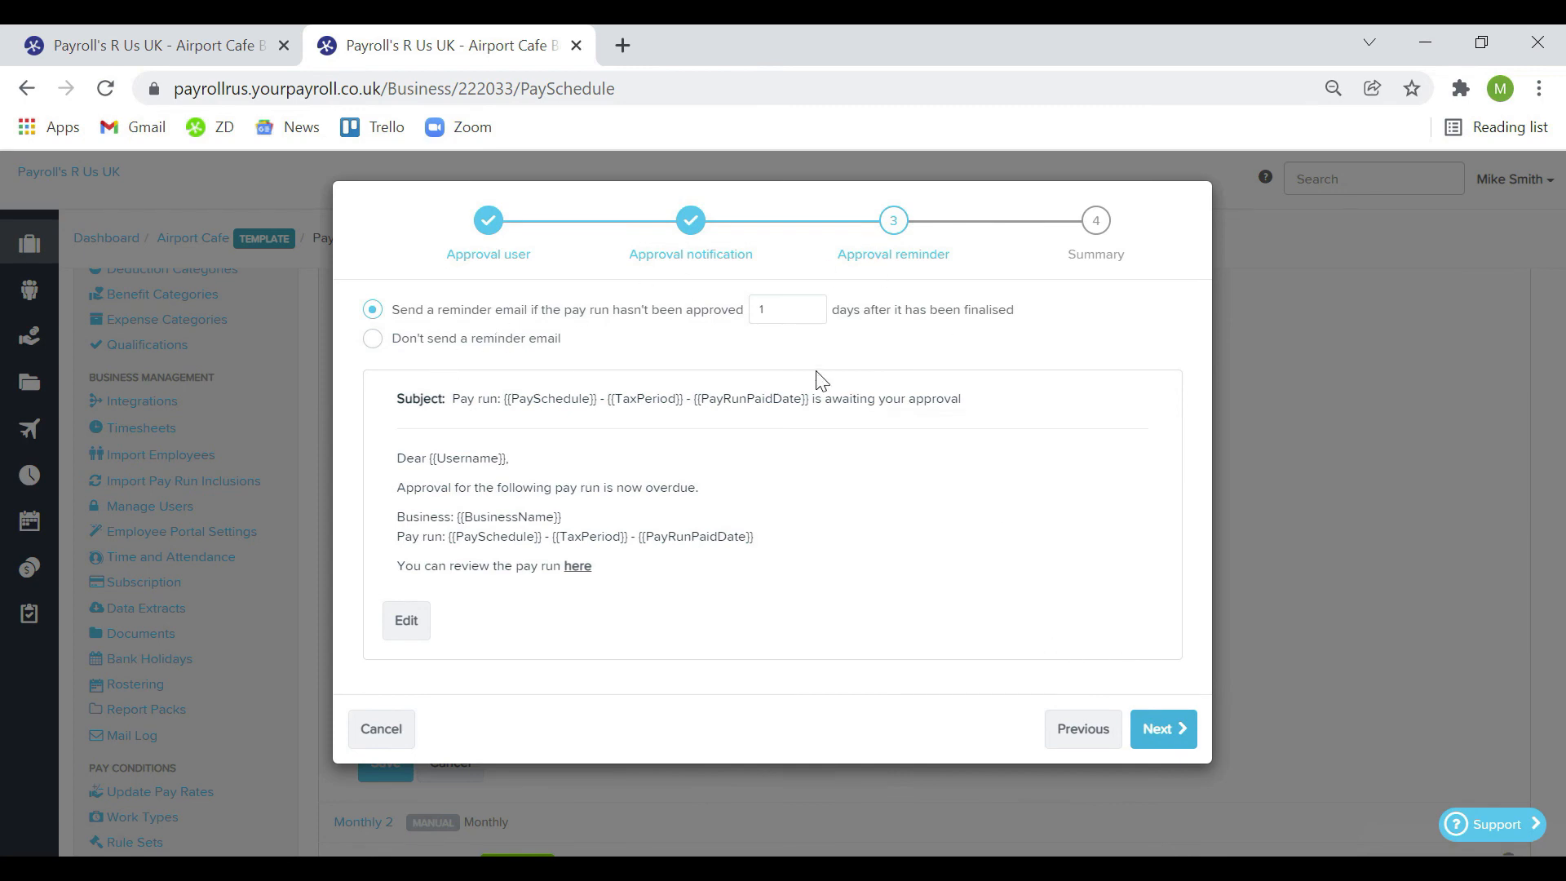
pyautogui.click(1159, 728)
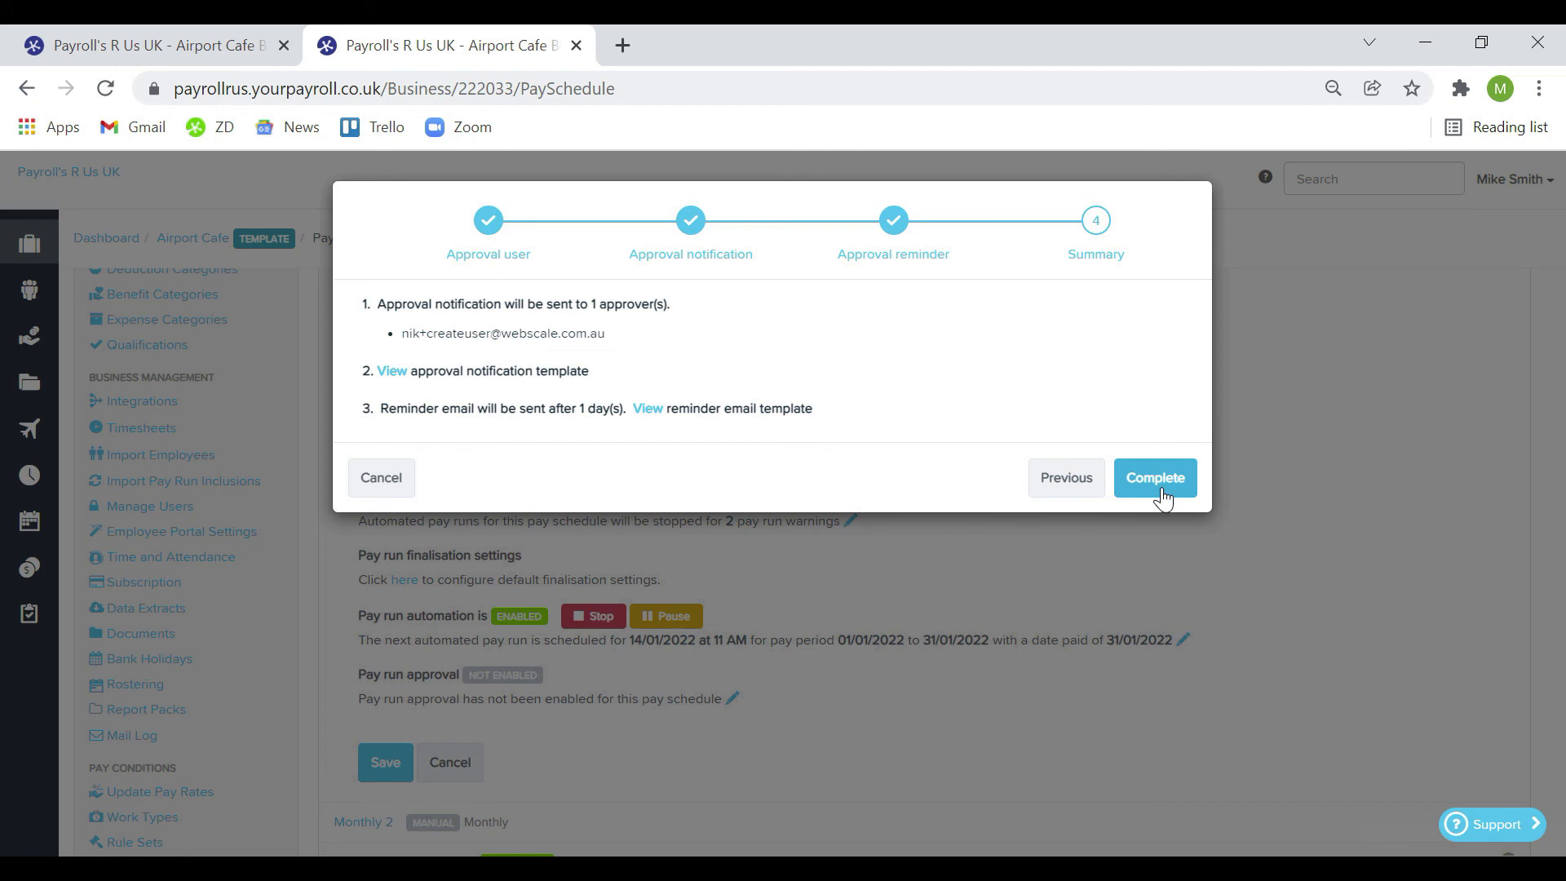
pyautogui.click(1156, 480)
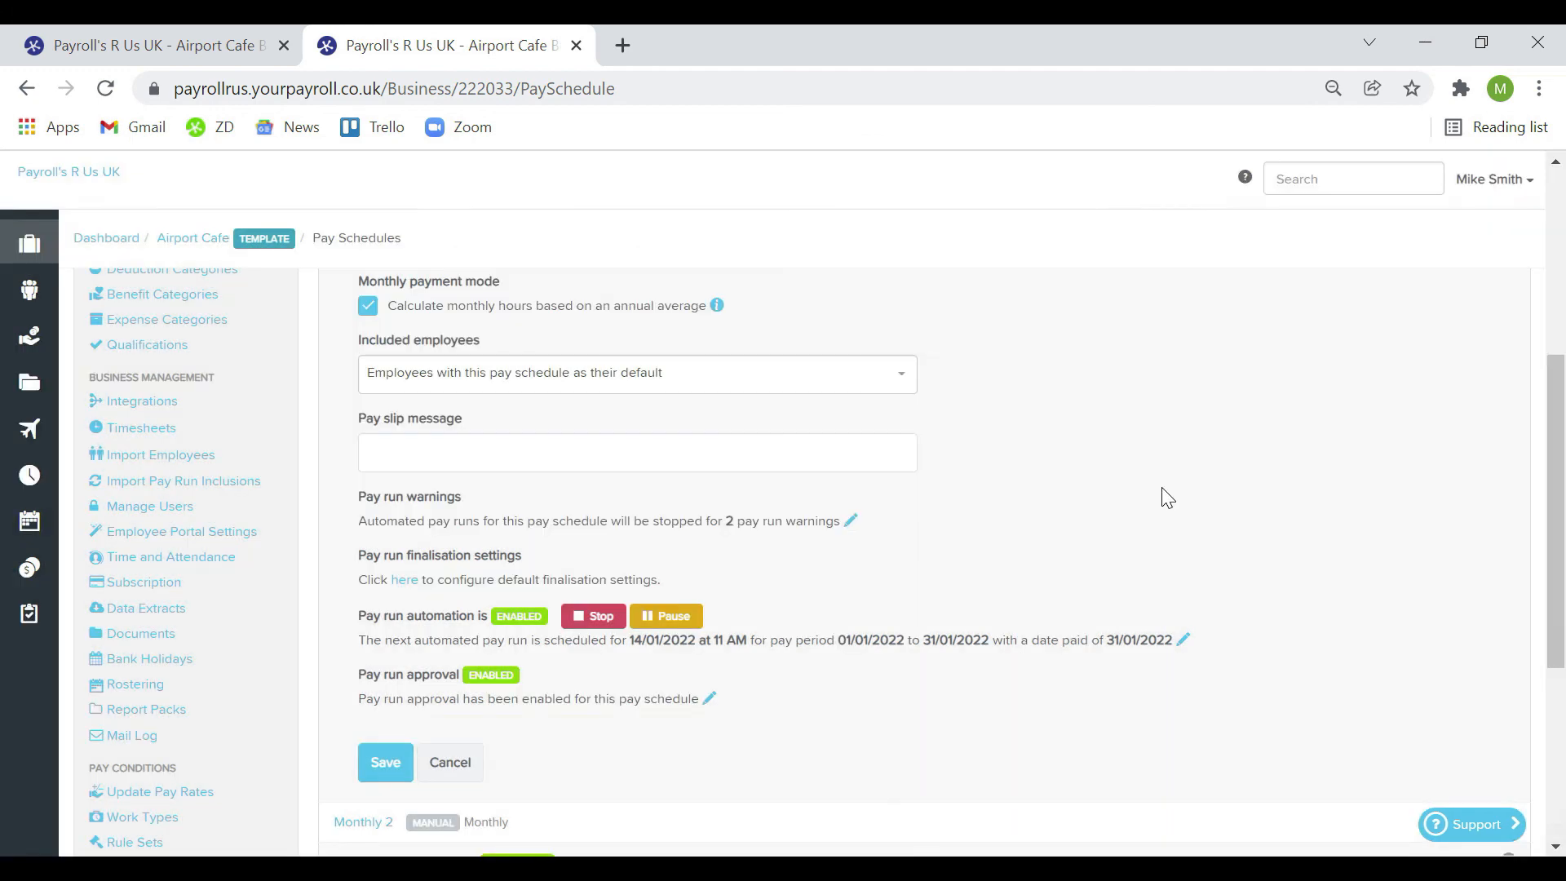
pyautogui.click(375, 767)
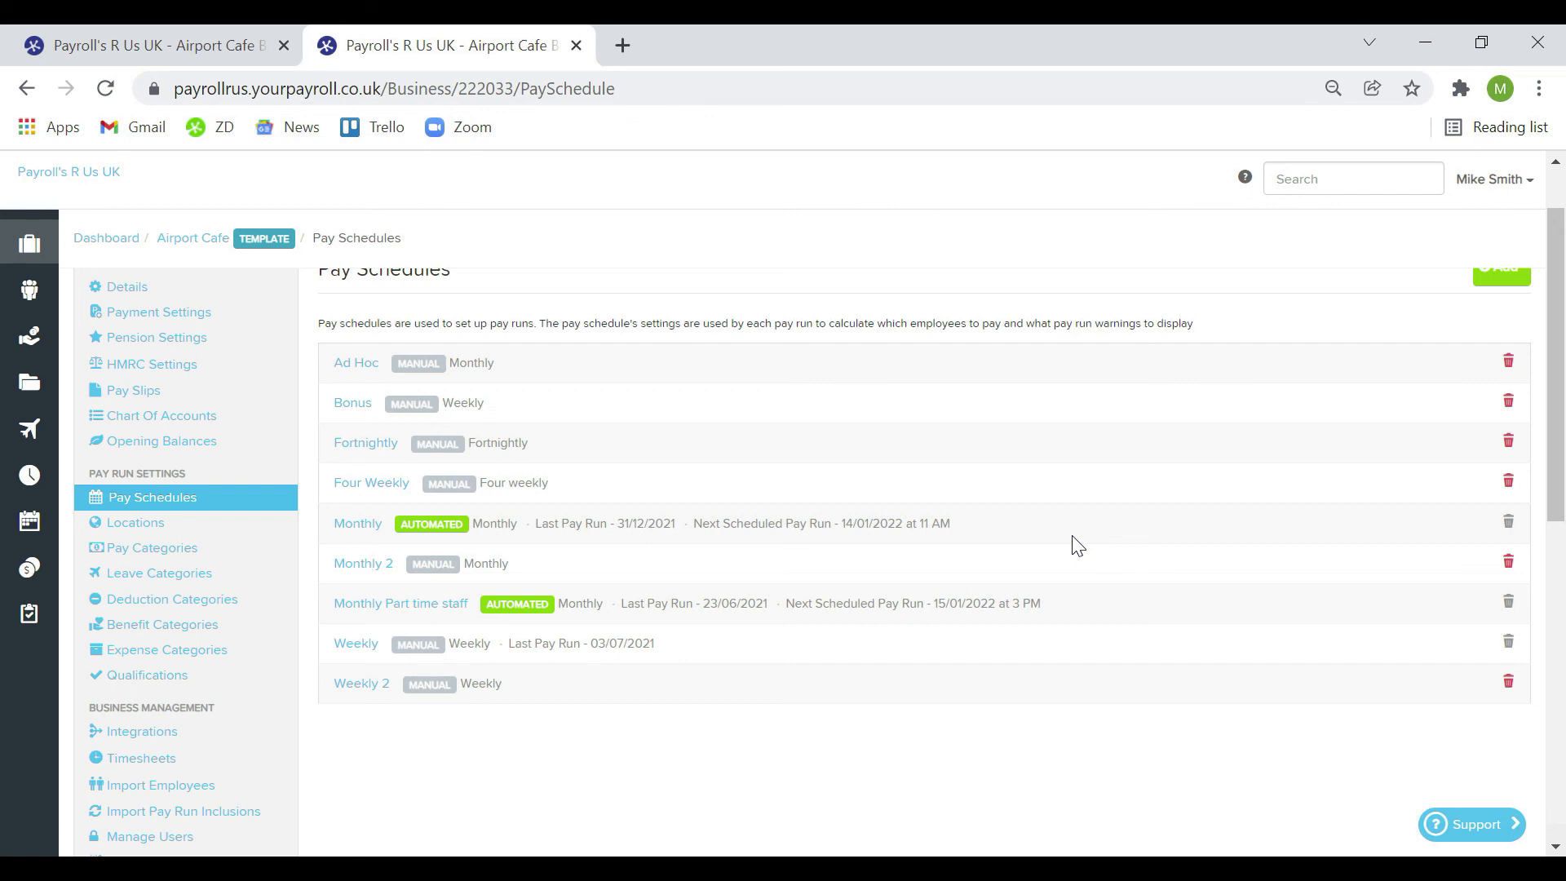
# Open the December 2021 Monthly pay run from Airport Cafe's Pay Runs list
pyautogui.moveTo(30, 245)
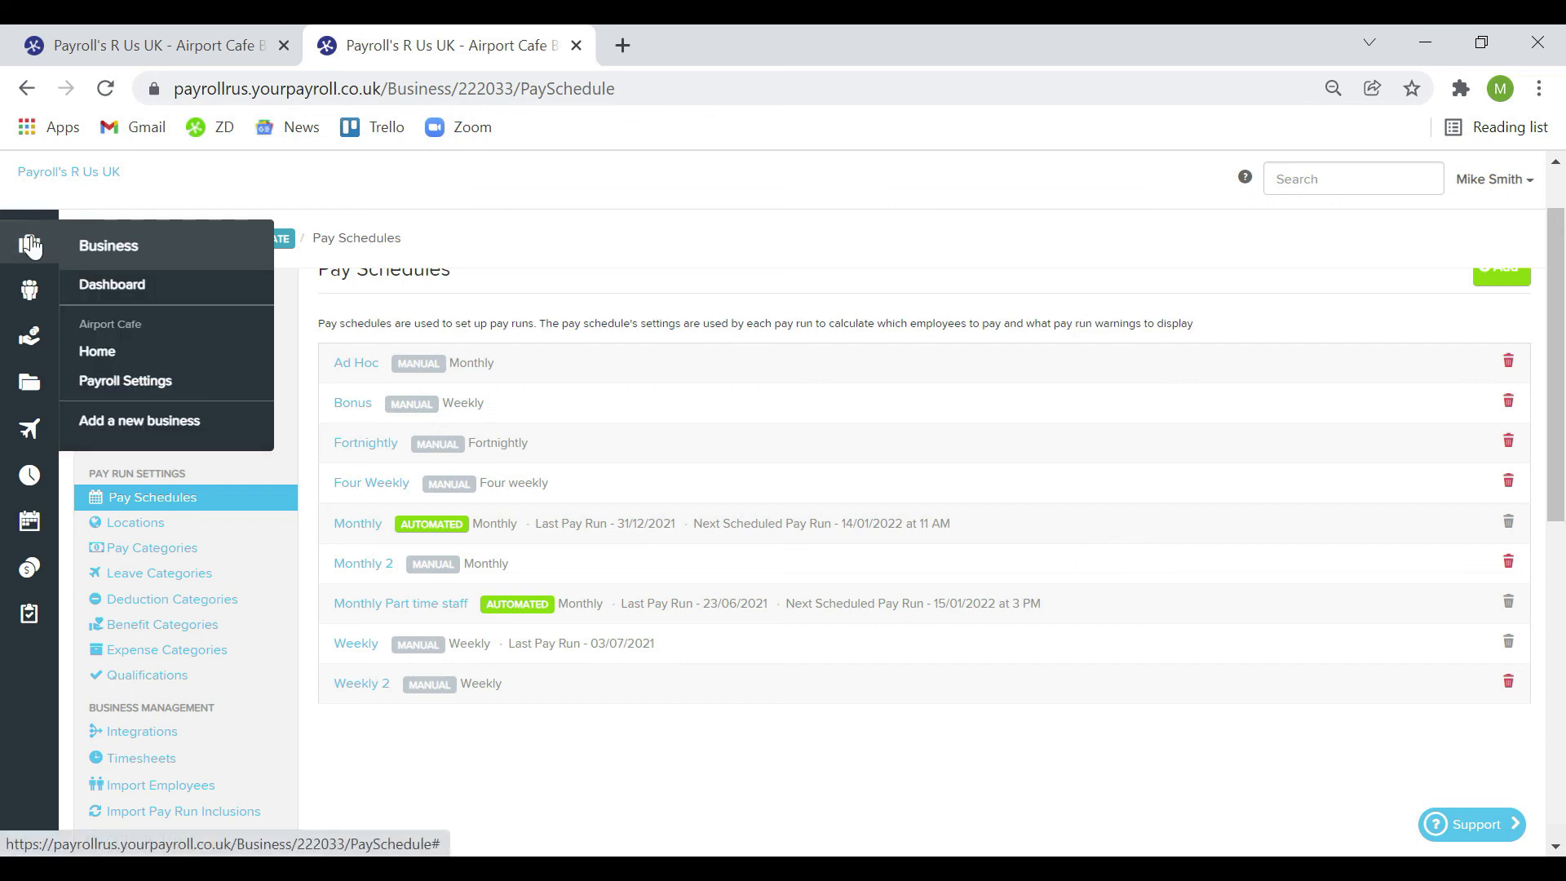
pyautogui.click(153, 347)
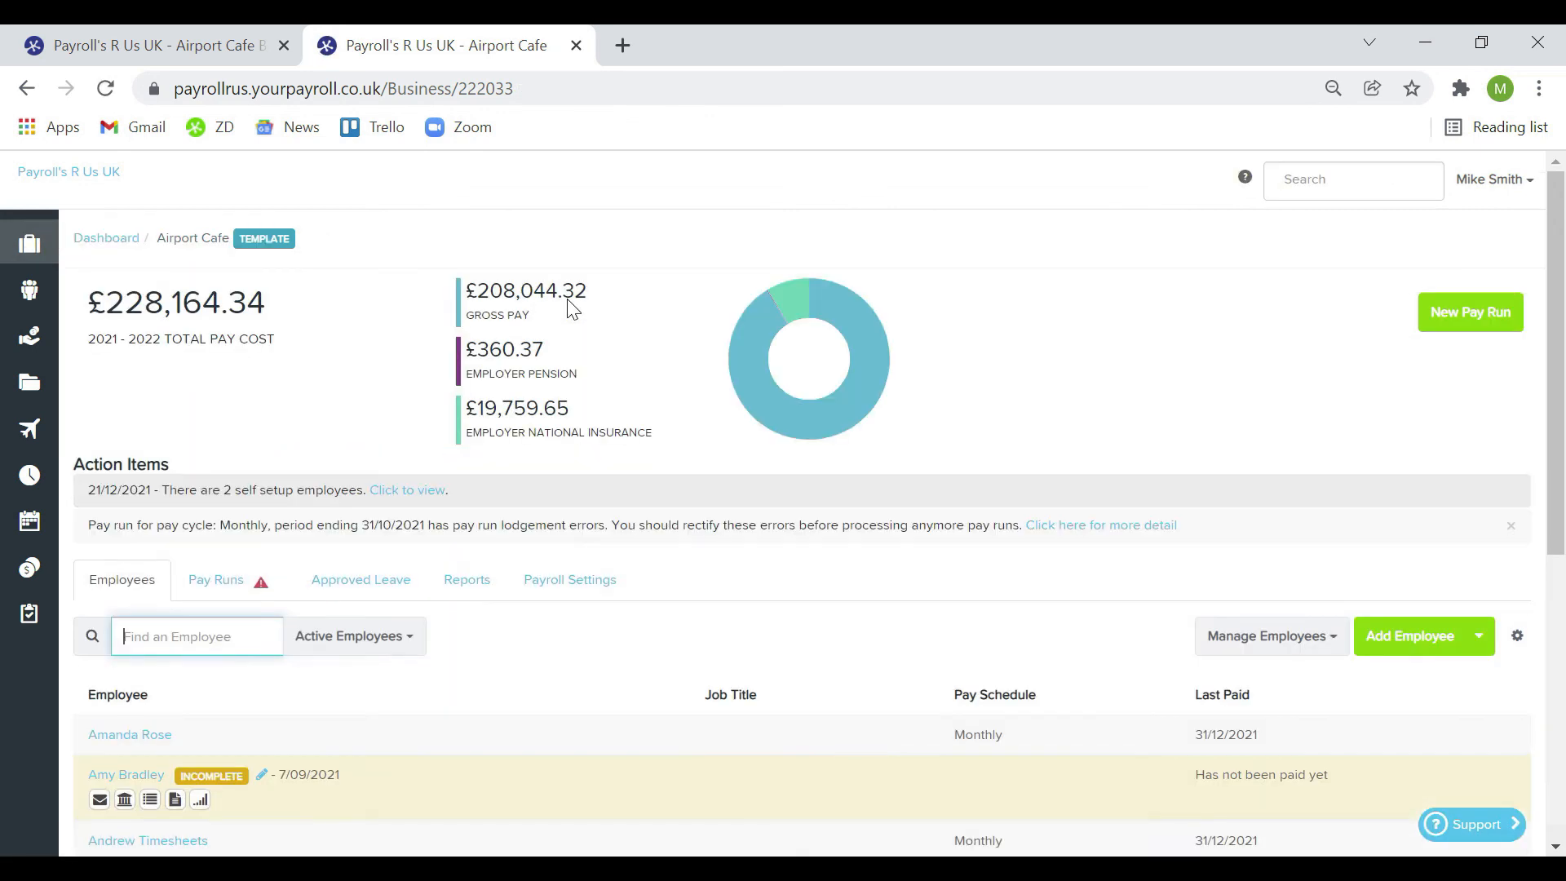
pyautogui.click(209, 575)
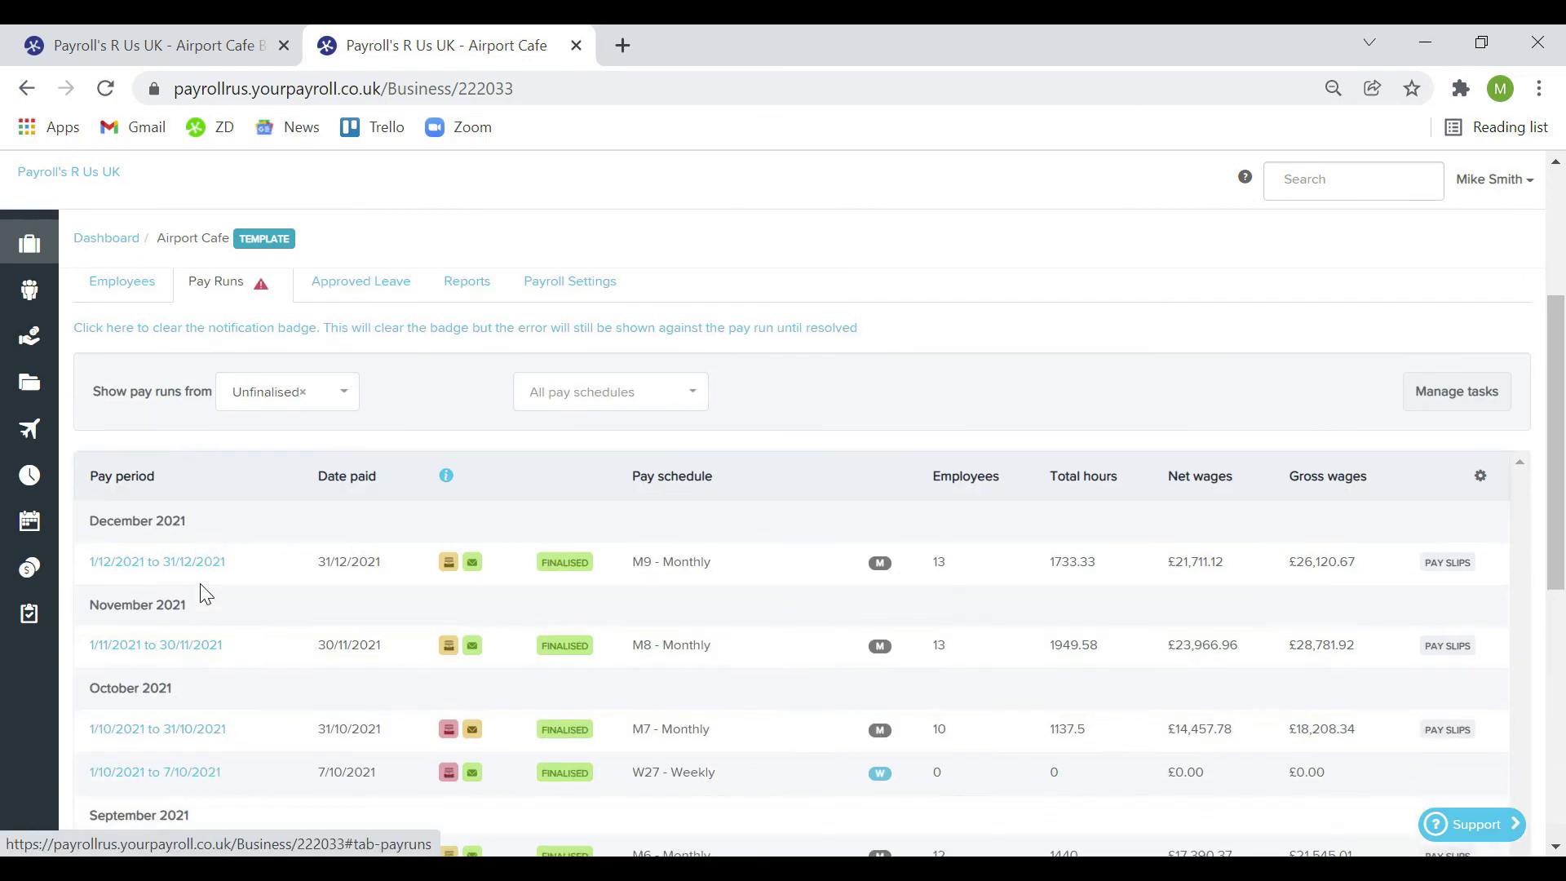
pyautogui.click(204, 569)
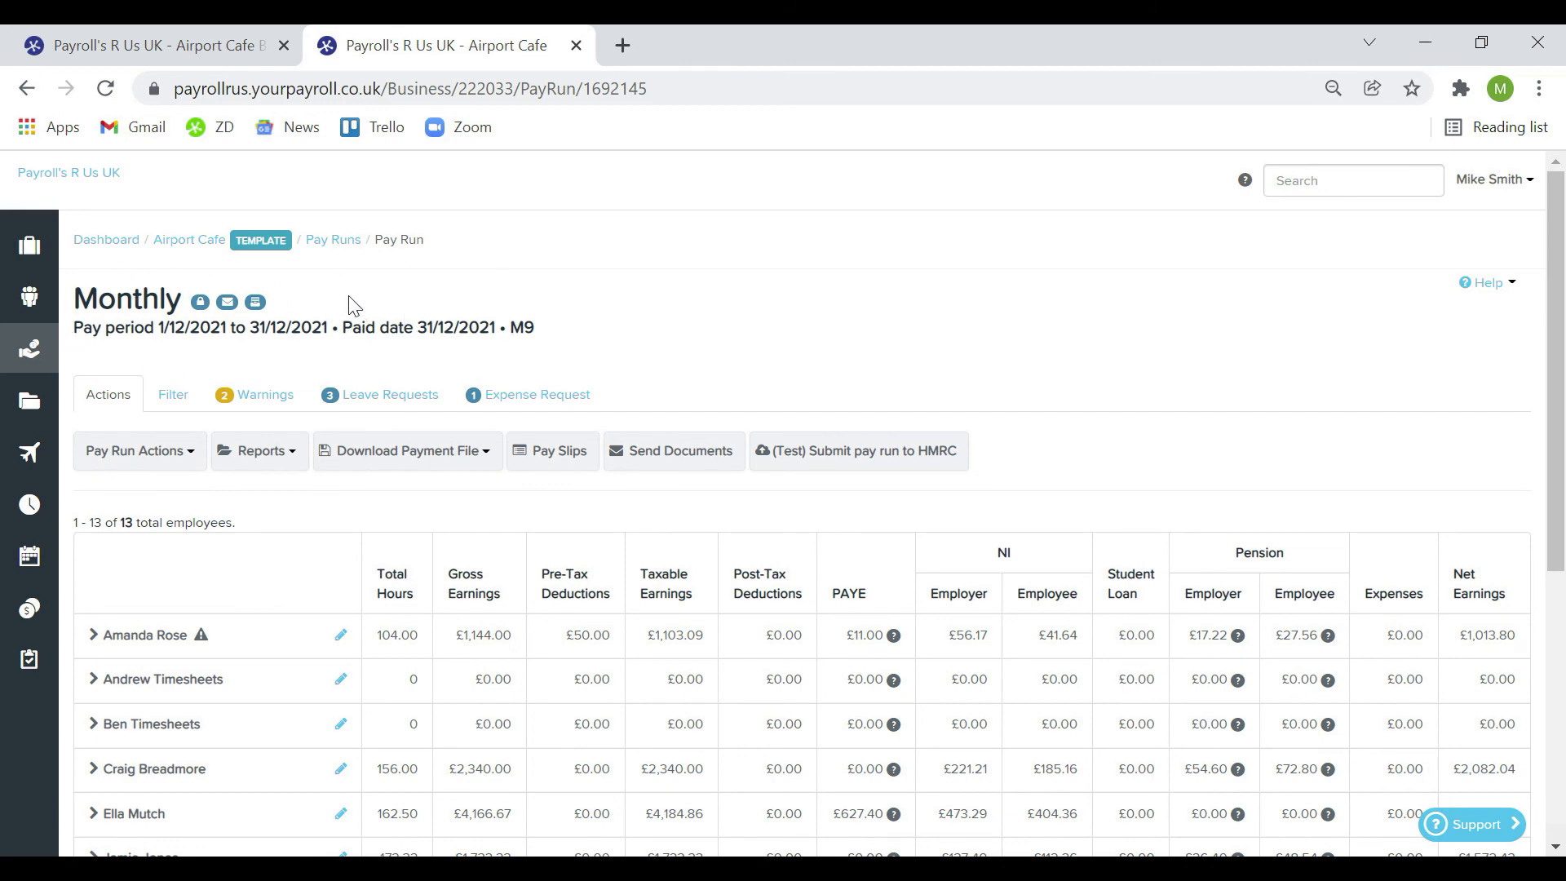
# Review the pay run's filter options, warnings, leave requests and expense requests
pyautogui.click(185, 398)
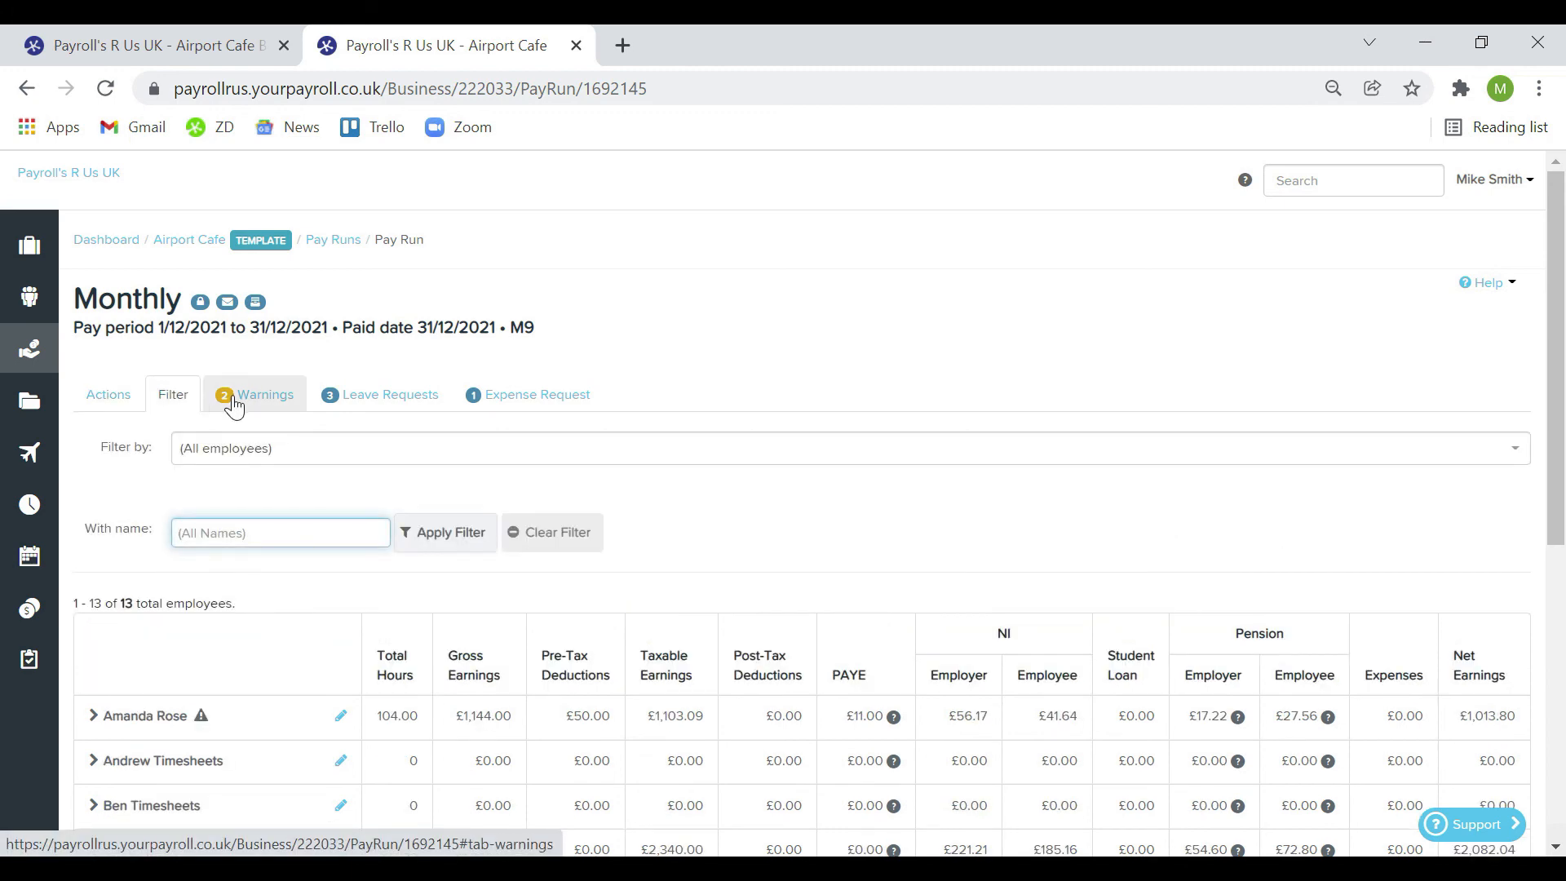
pyautogui.click(235, 404)
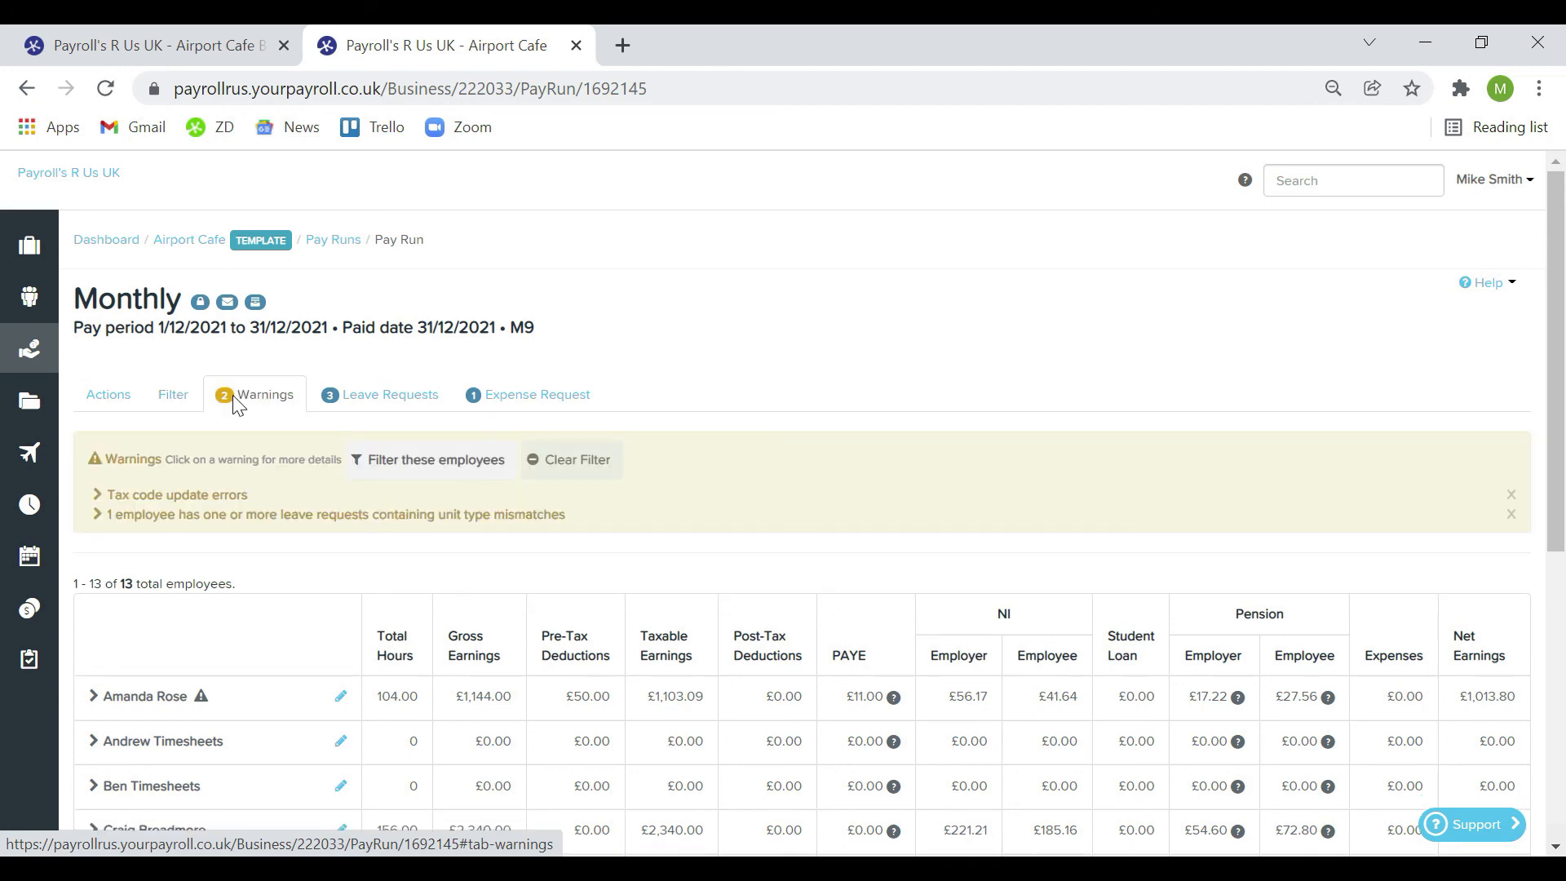
pyautogui.click(341, 399)
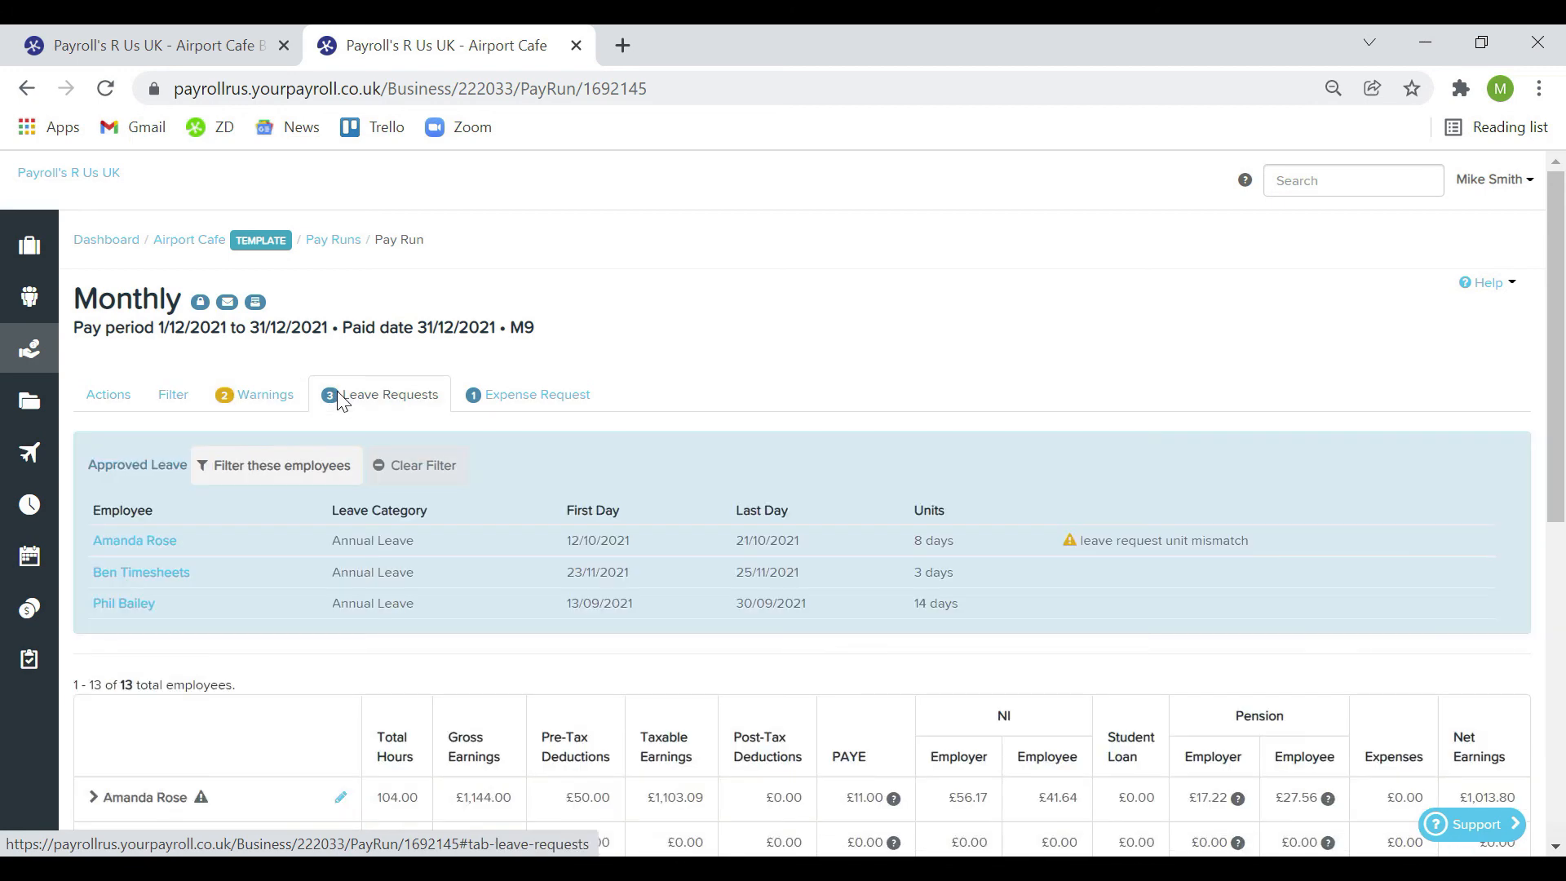
pyautogui.click(516, 393)
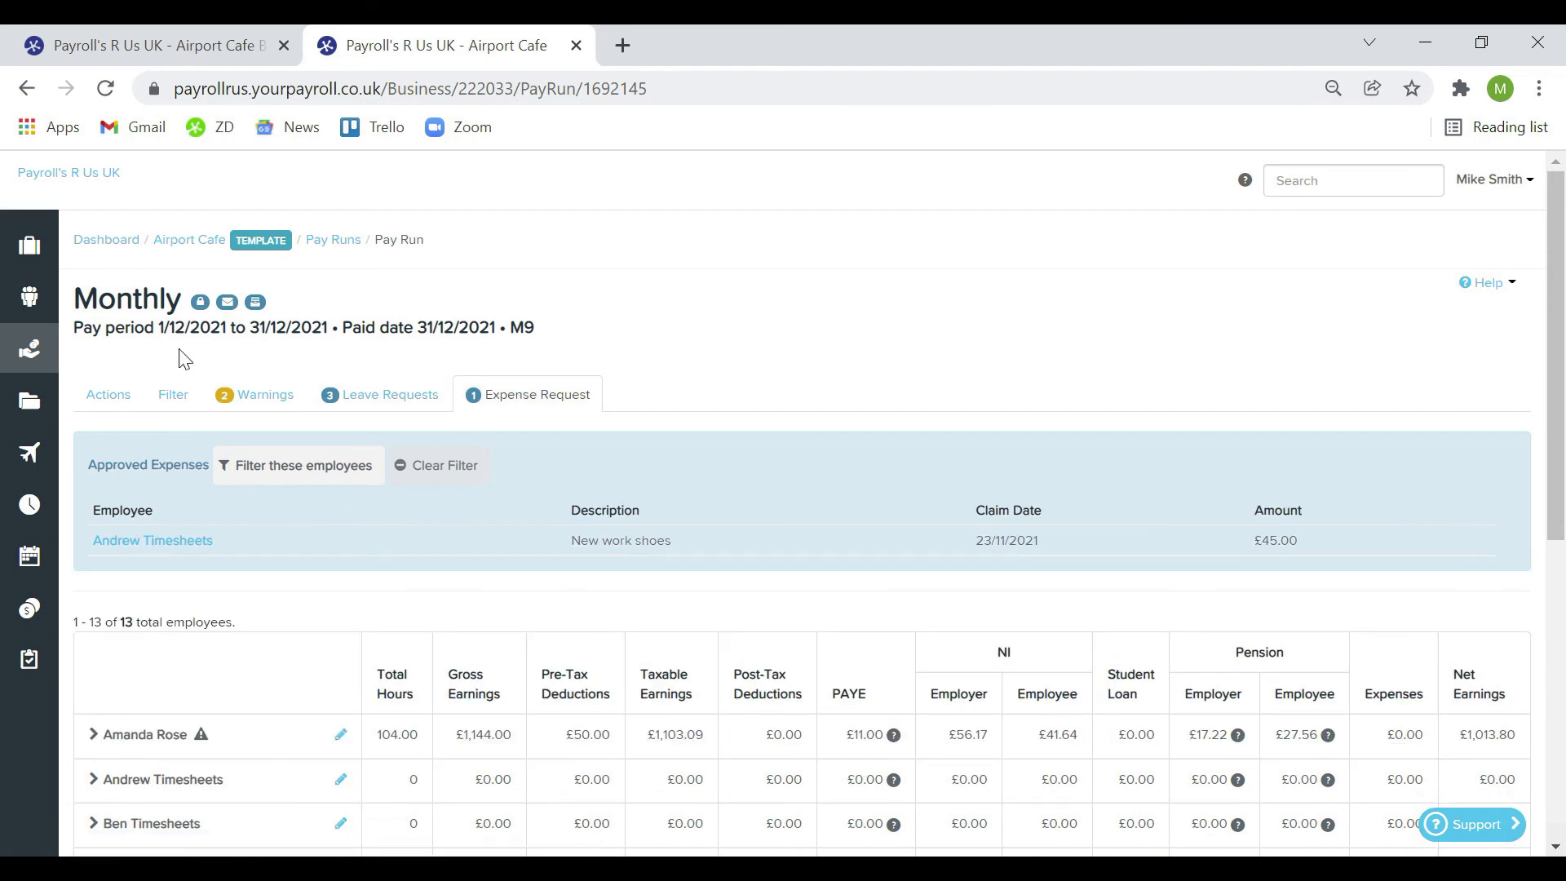
pyautogui.click(104, 399)
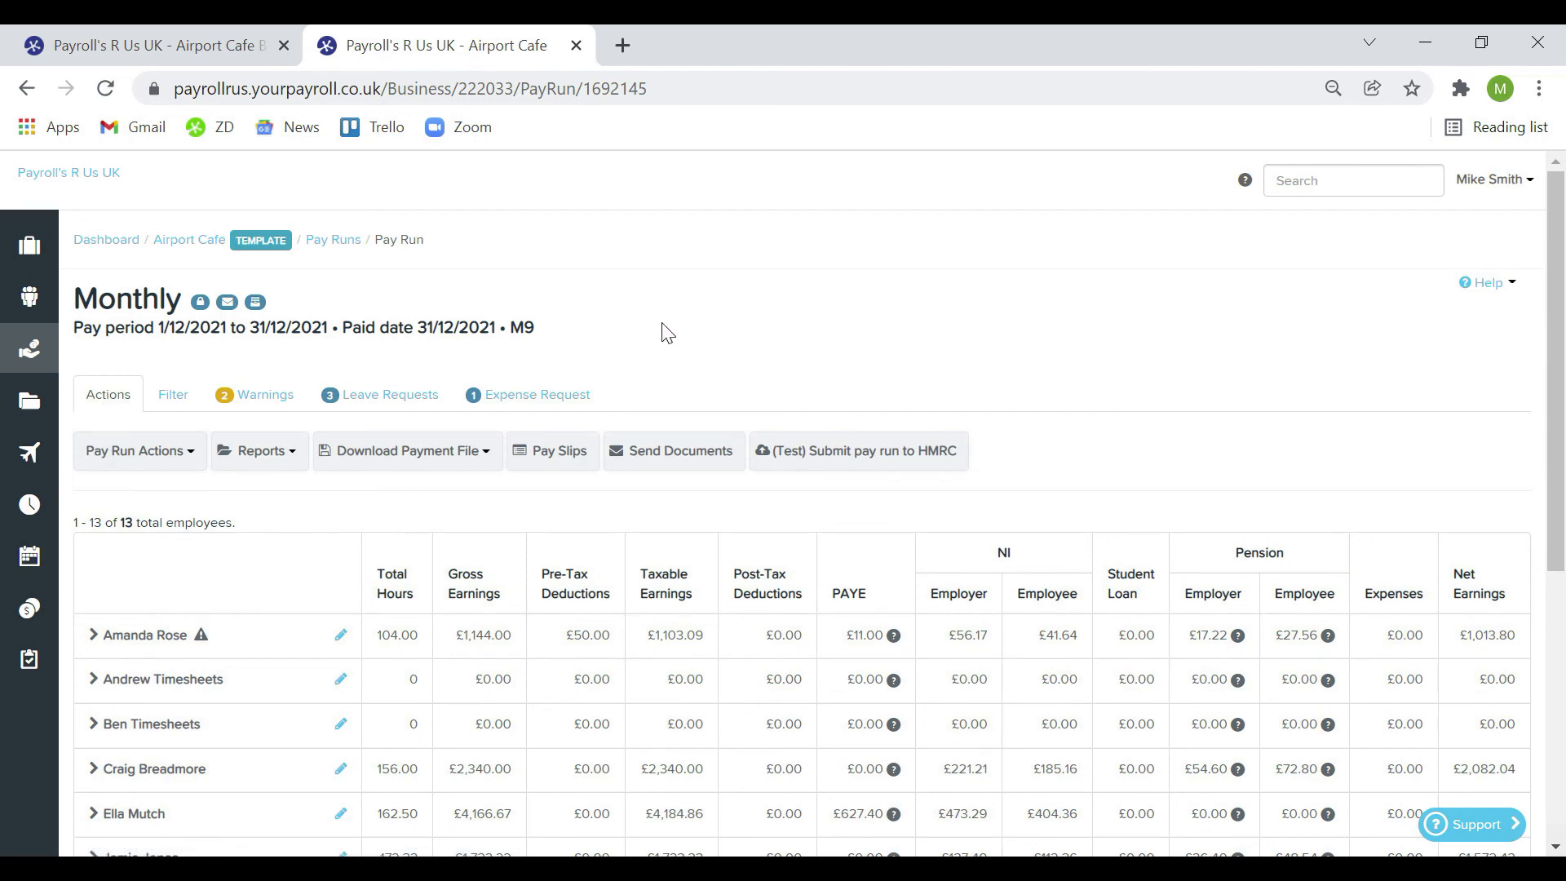
# Check the first employee's pay rates in a new tab, then return to the December pay run
pyautogui.click(341, 635)
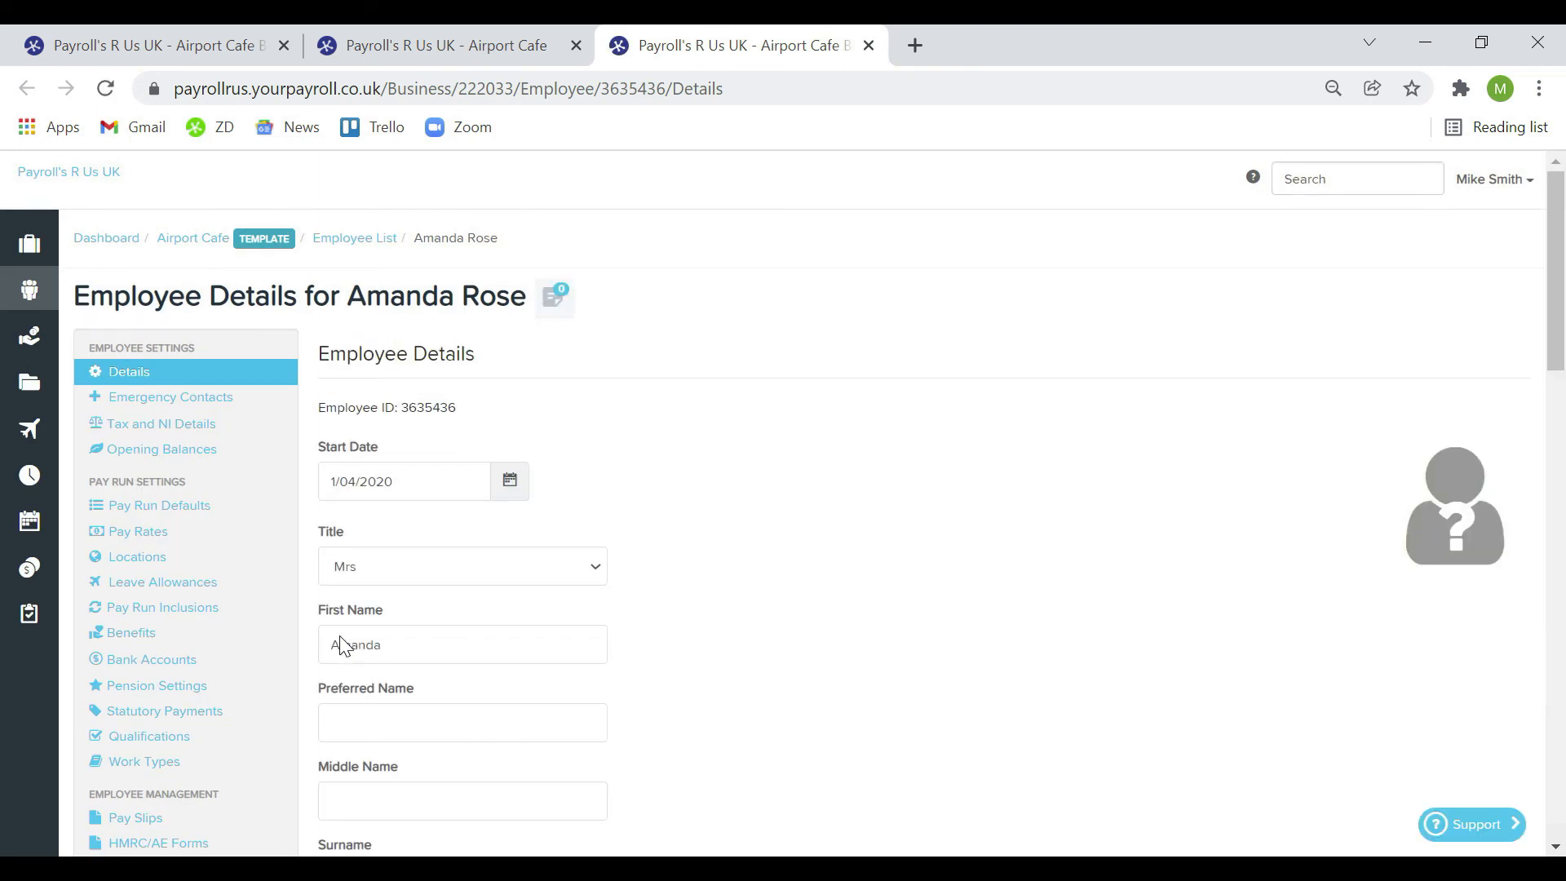
pyautogui.click(179, 517)
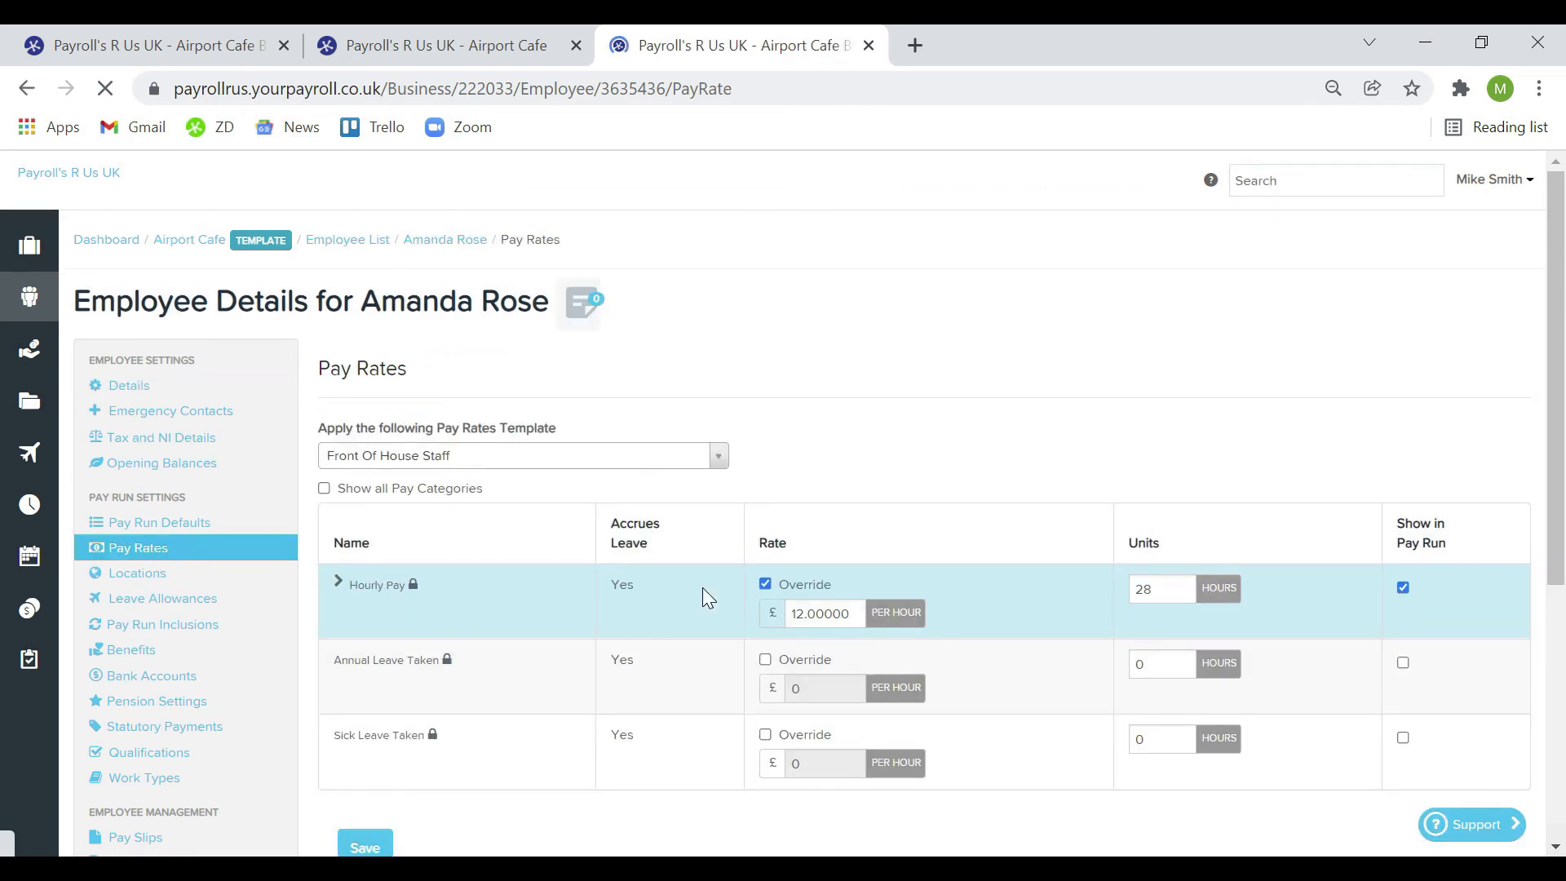
pyautogui.click(437, 60)
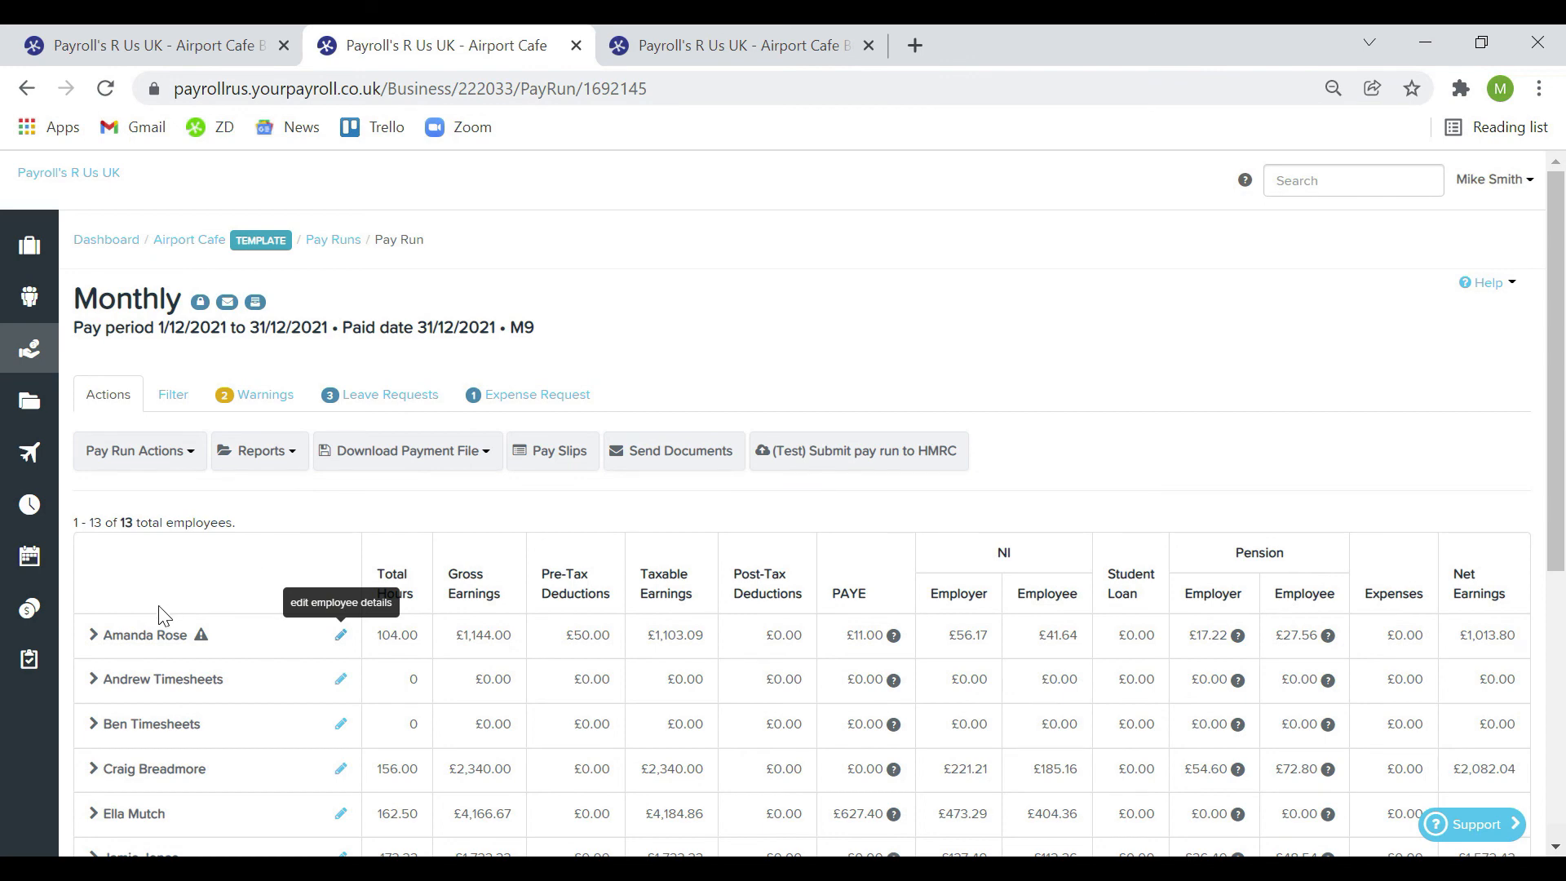
# Expand the first employee to see 104 hours at £11, private medical, and £50 Cycle2Work
pyautogui.click(90, 641)
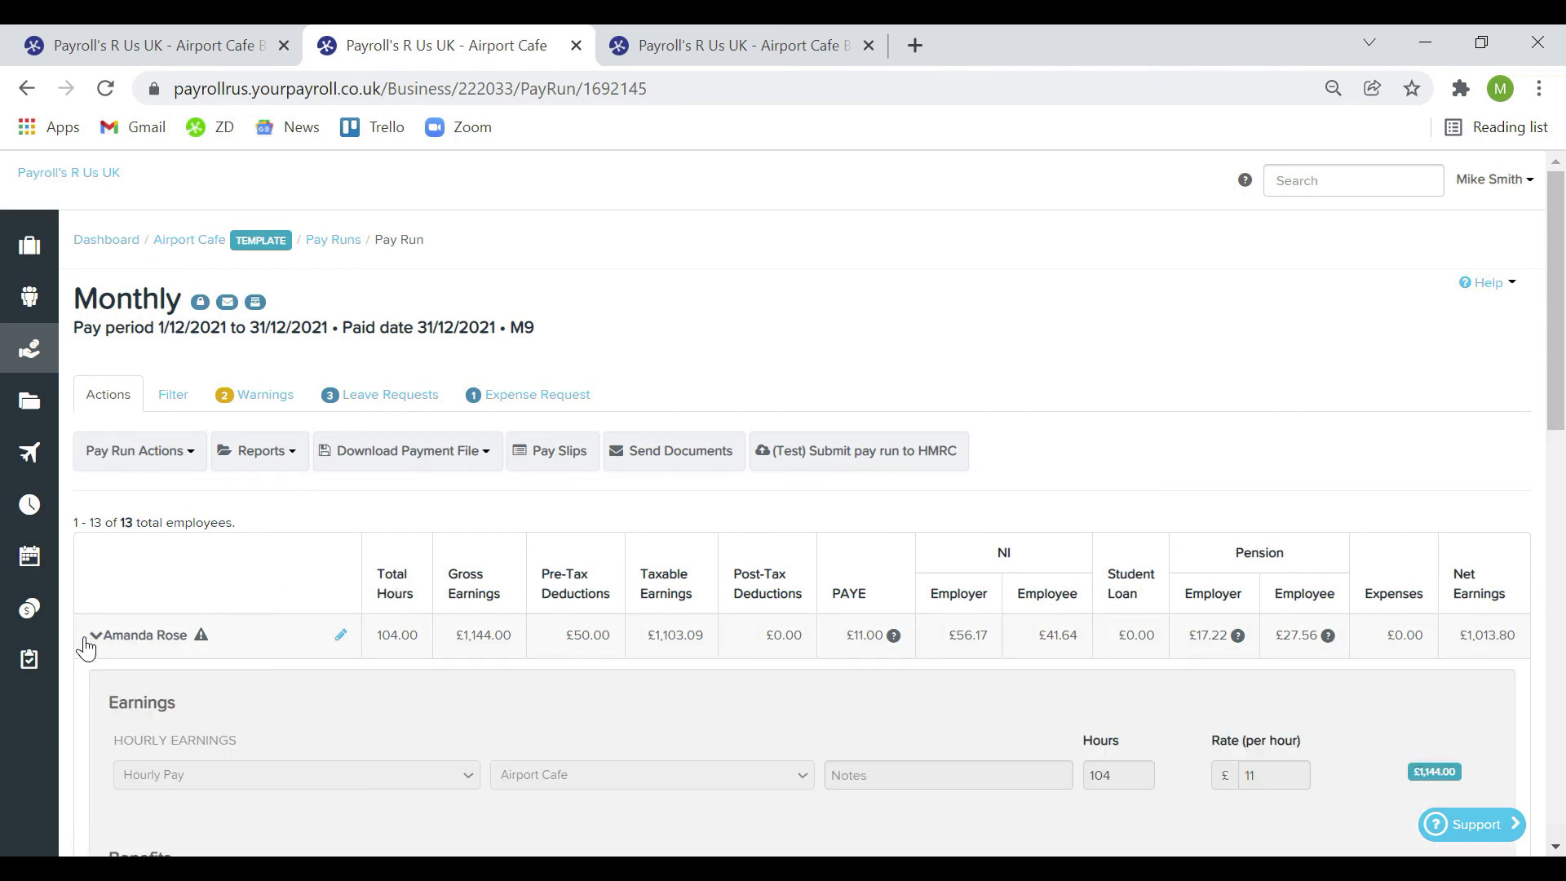
pyautogui.scroll(-2, 72, 612)
pyautogui.scroll(-1, 72, 612)
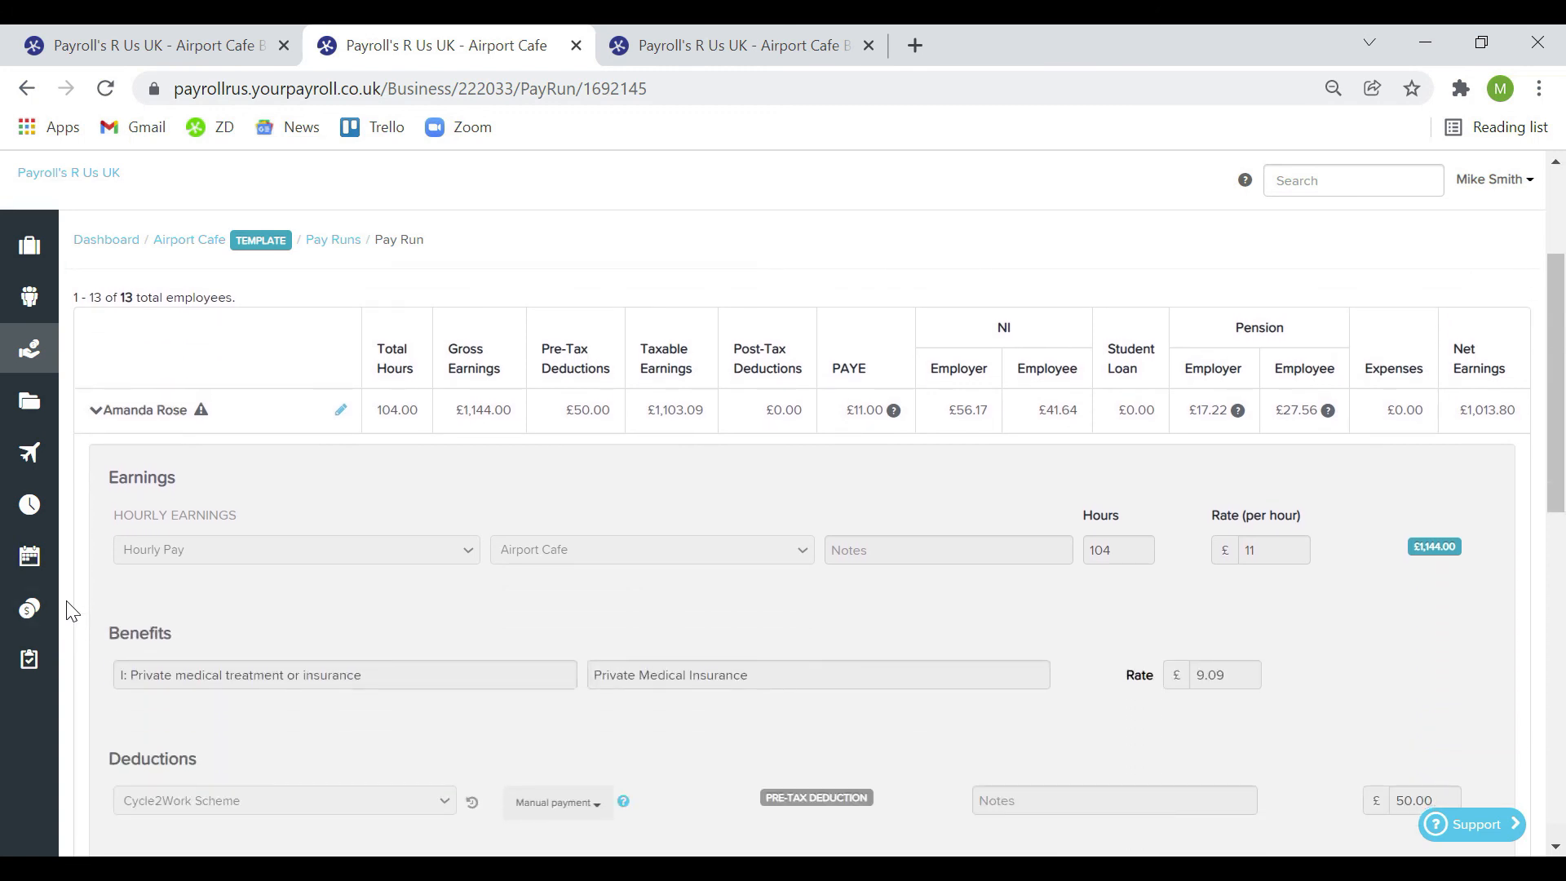
pyautogui.scroll(-3, 72, 612)
pyautogui.scroll(6, 73, 607)
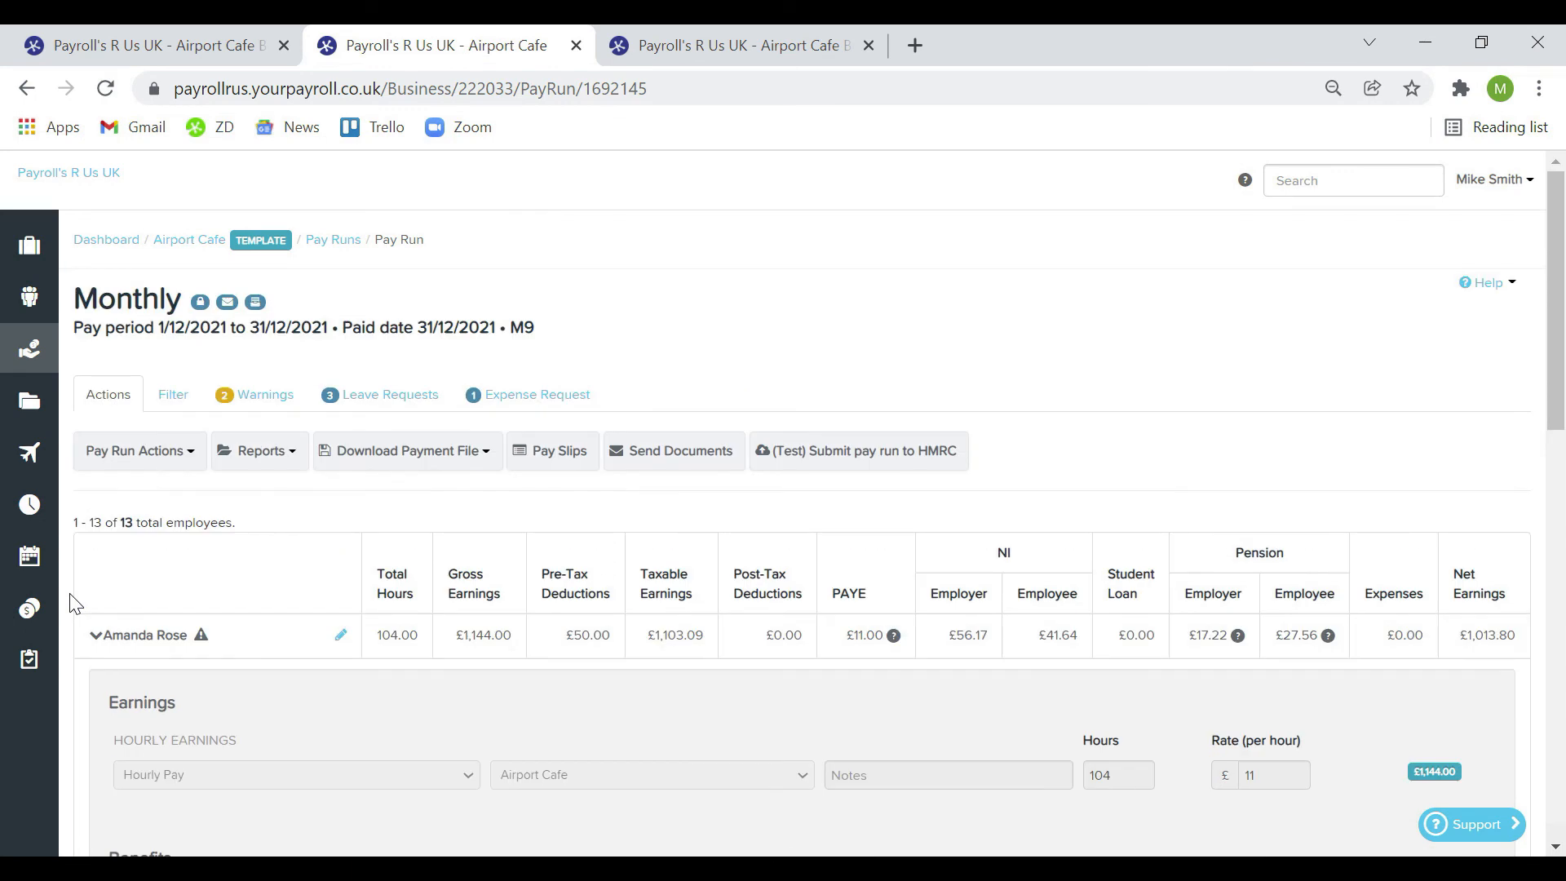
pyautogui.click(186, 454)
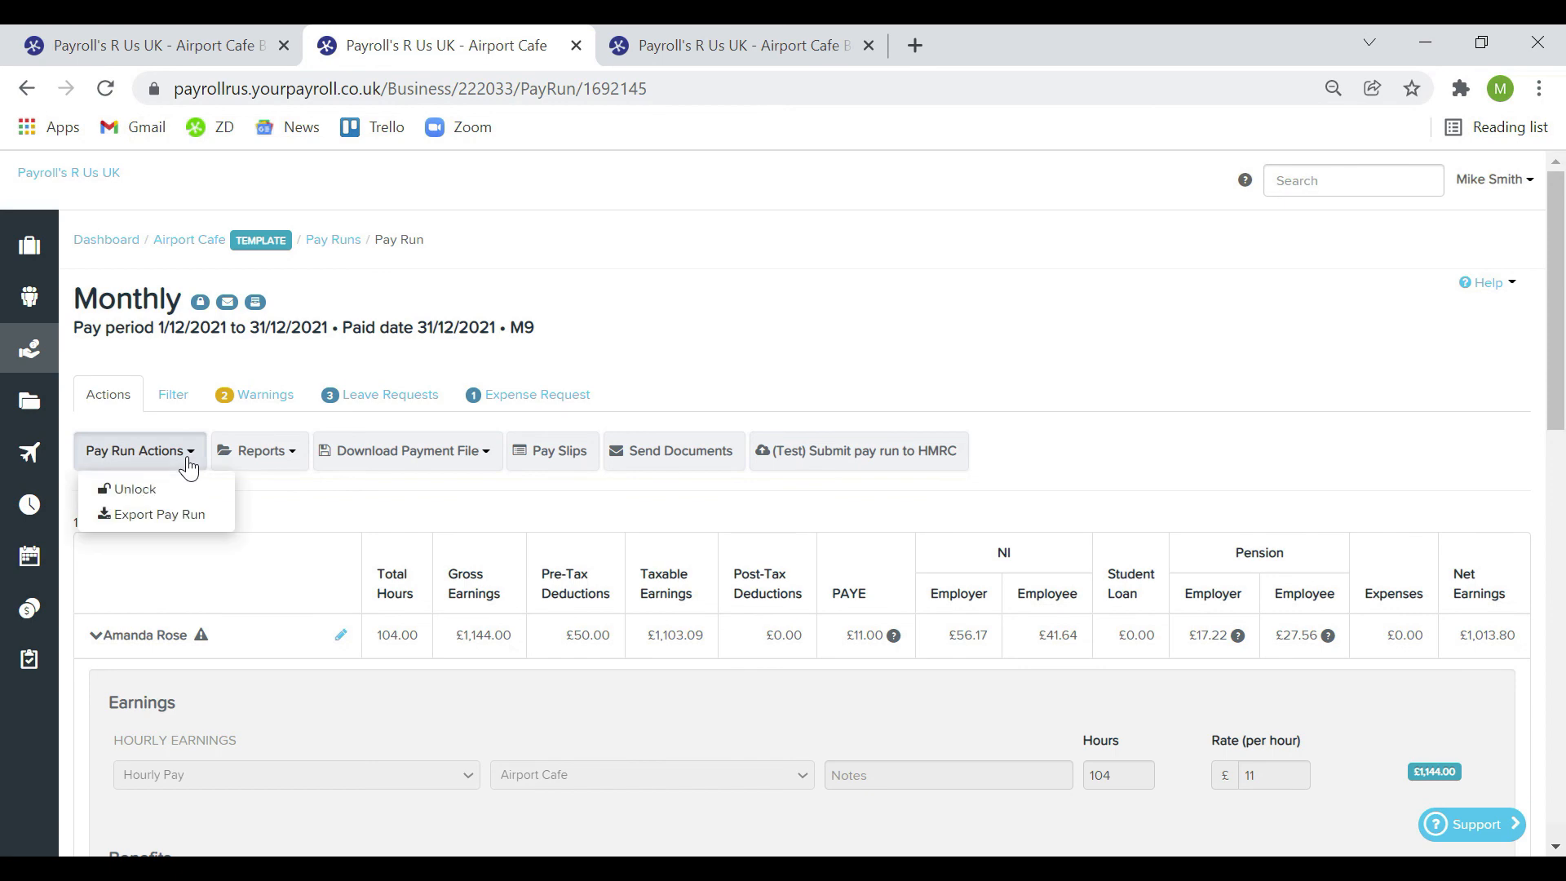
# Unlock the December Monthly pay run with a brief reason comment
pyautogui.click(191, 489)
pyautogui.click(735, 416)
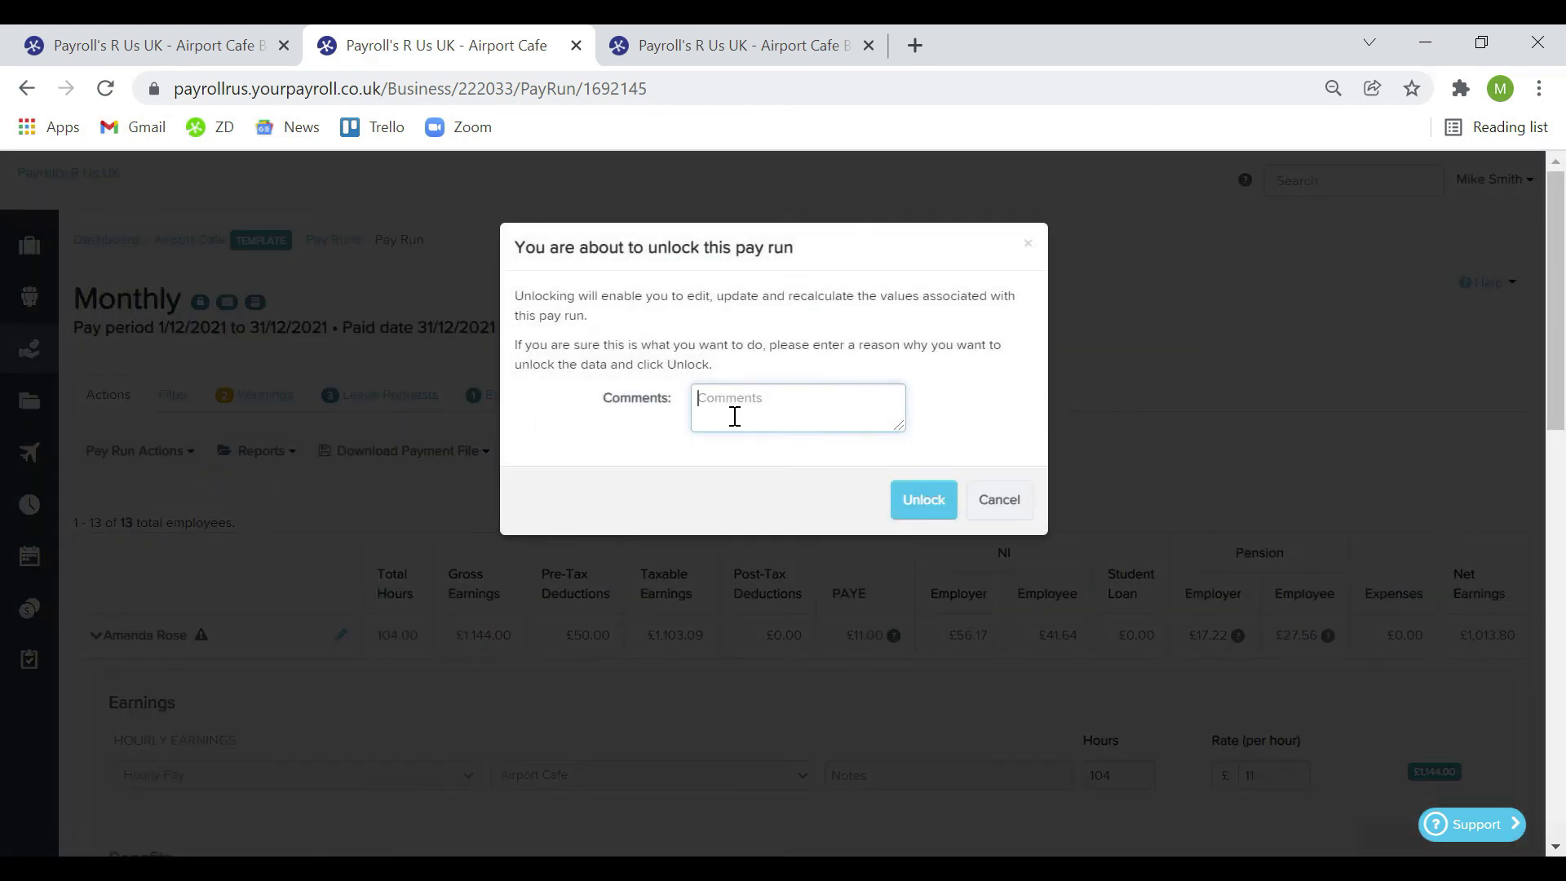
pyautogui.write('MS')
pyautogui.click(907, 501)
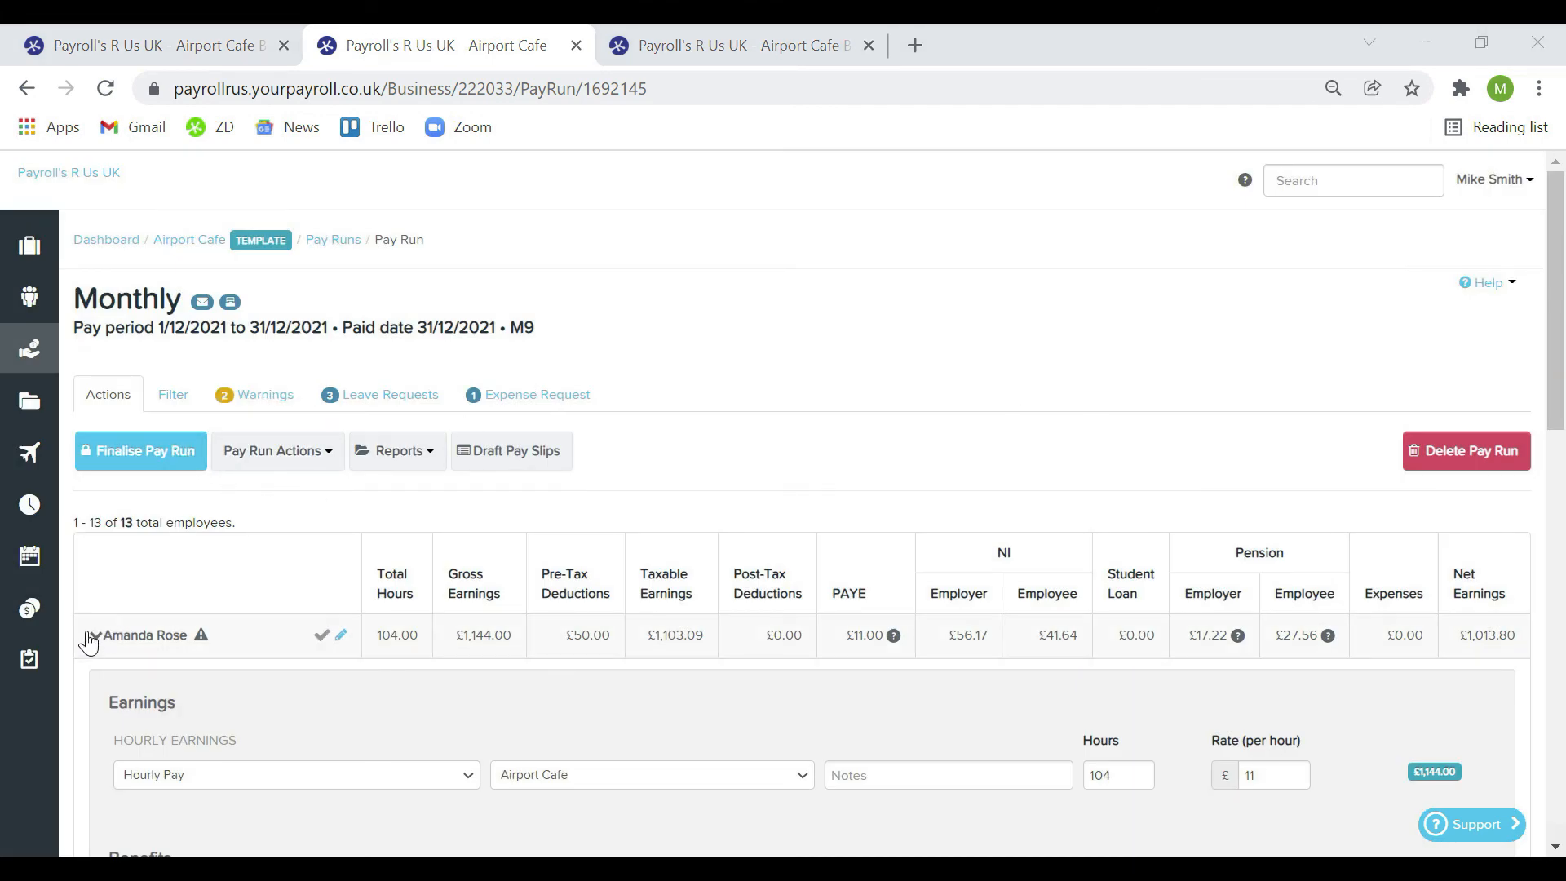
# Recheck the first employee's pay details and actions, then return to Airport Cafe's home page
pyautogui.click(91, 636)
pyautogui.click(91, 636)
pyautogui.scroll(-5, 430, 561)
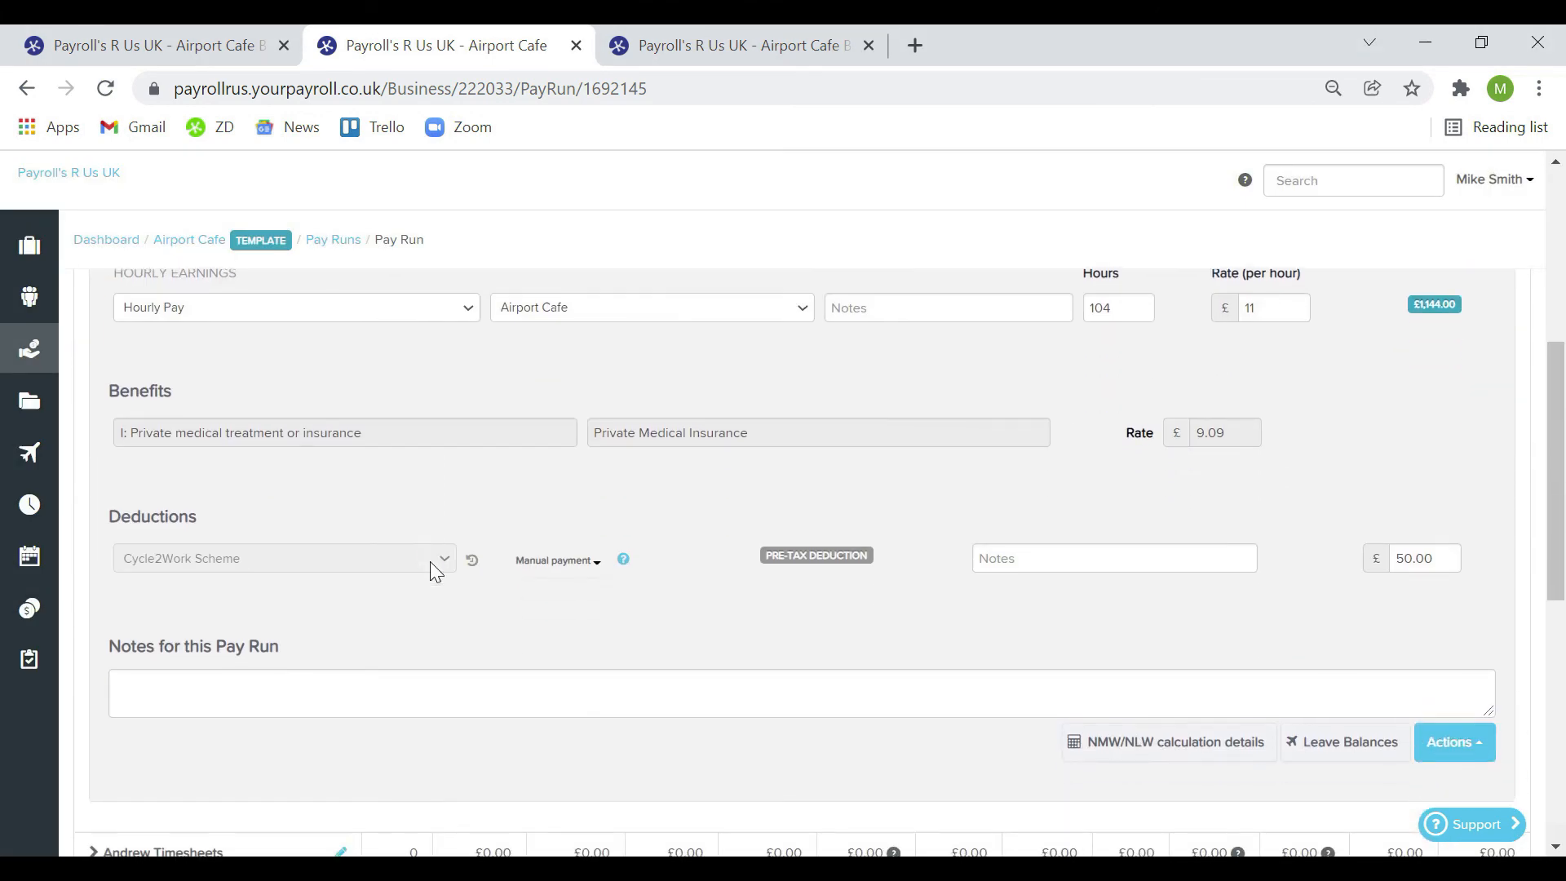
pyautogui.click(1441, 751)
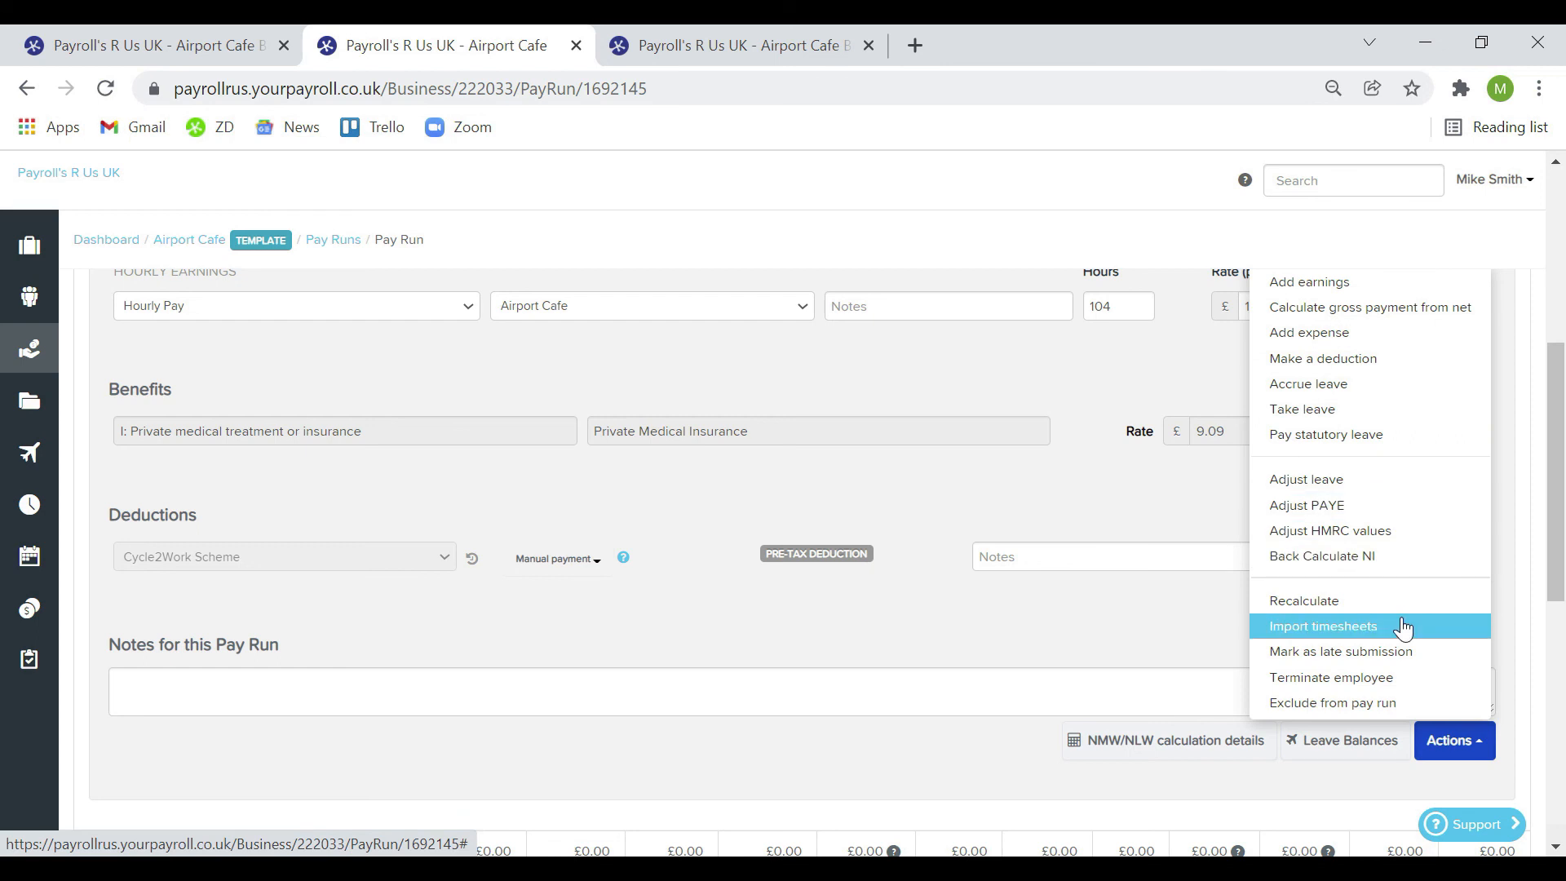
pyautogui.click(1071, 642)
pyautogui.scroll(5, 1070, 643)
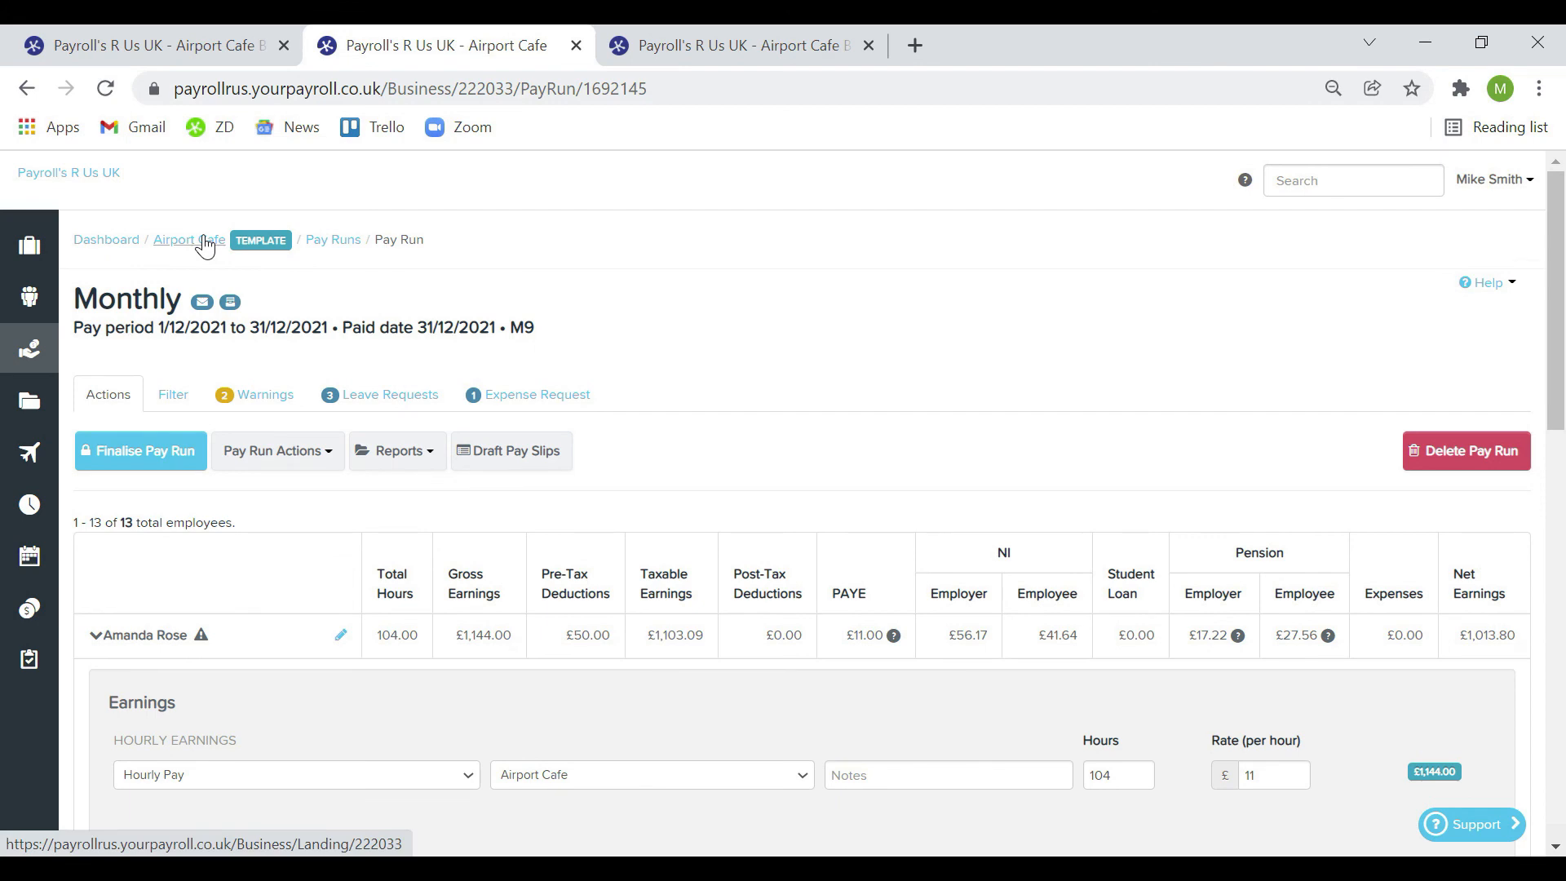
pyautogui.moveTo(30, 246)
pyautogui.click(151, 362)
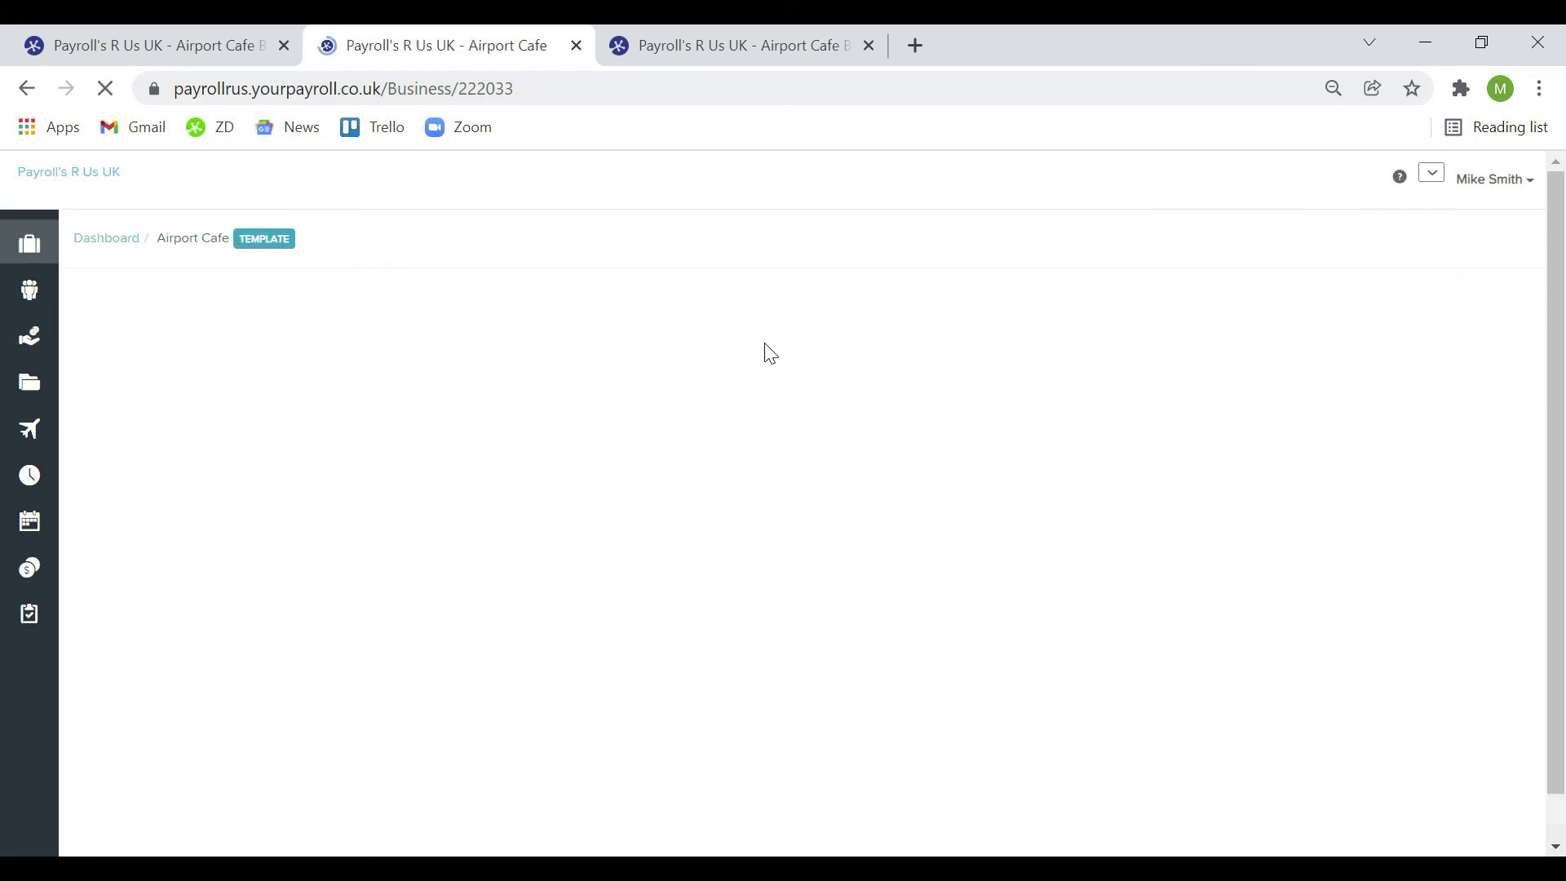